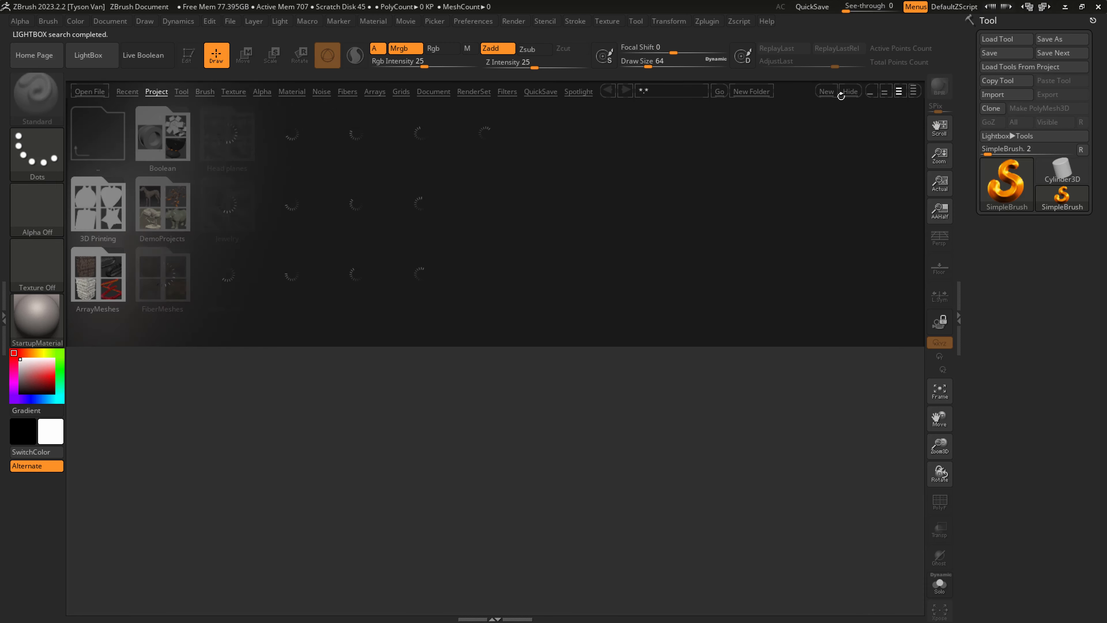
Load the DynaMesh_Sphere_64 project from the Lightbox project library.
left_click(849, 92)
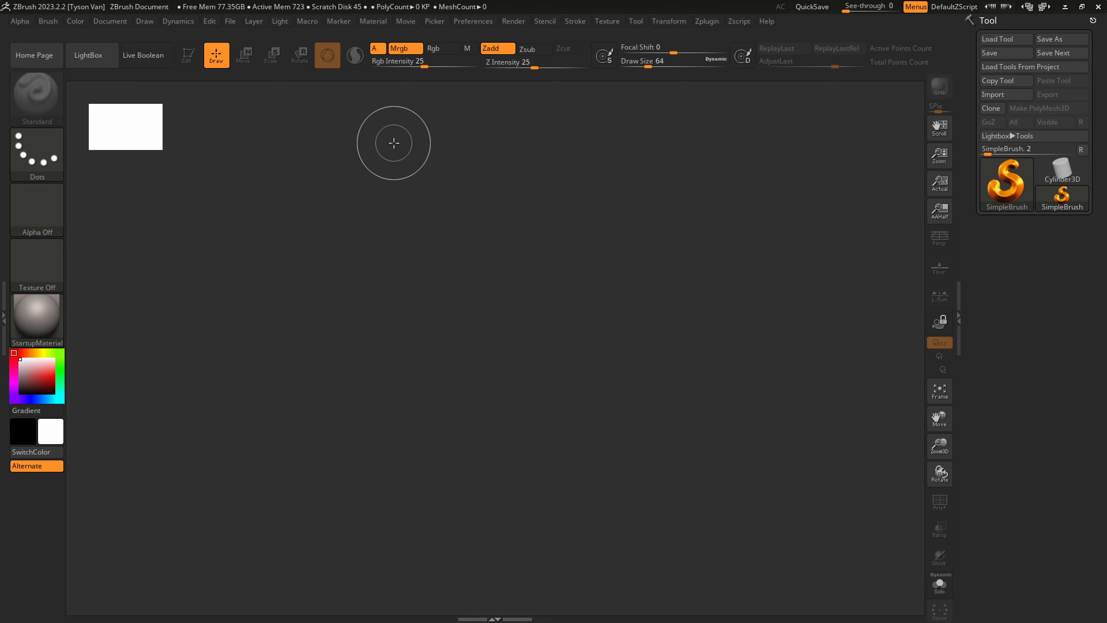
left_click(1027, 136)
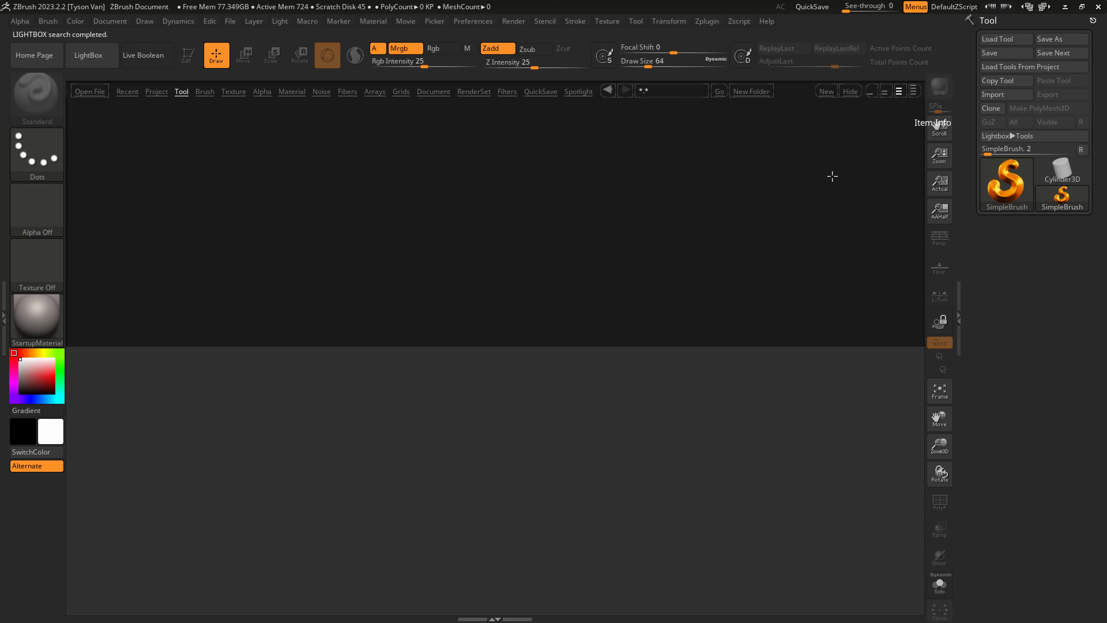
left_click(155, 92)
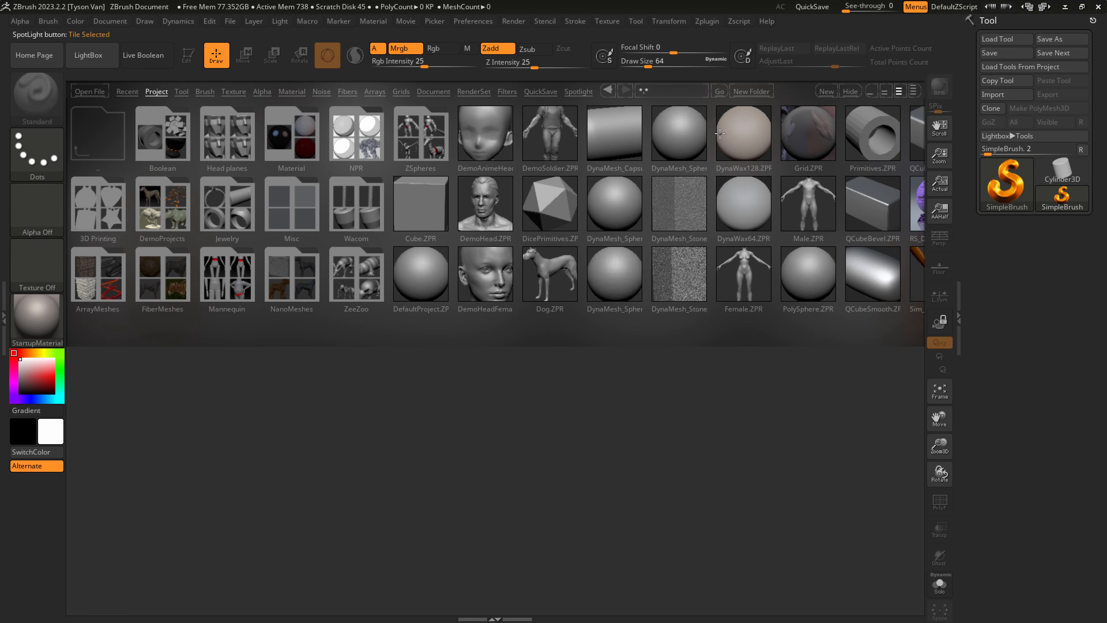
left_click(682, 132)
double_click(675, 137)
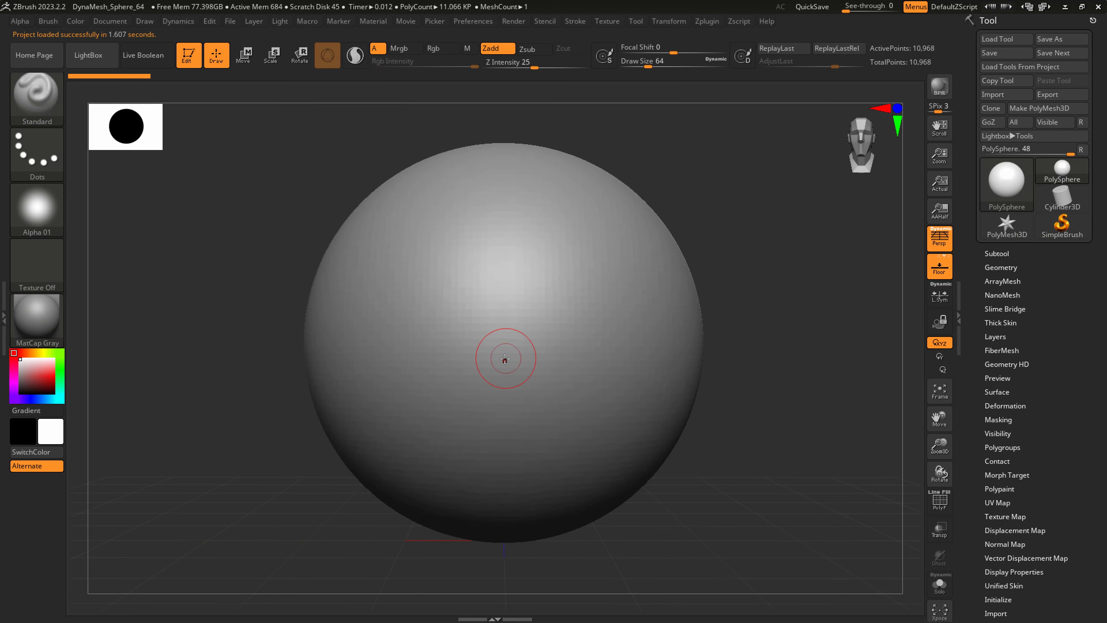
mouse_move(670, 415)
right_mouse_down("alt")
mouse_move(598, 364)
mouse_move(593, 400)
mouse_move(563, 388)
mouse_move(576, 401)
right_mouse_up("alt")
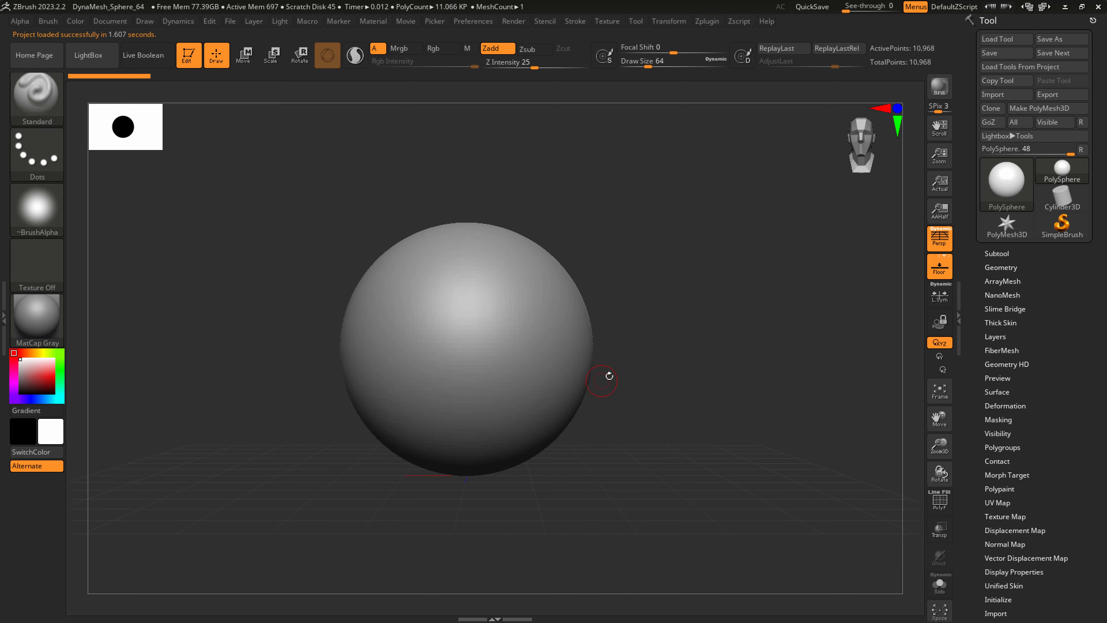
left_click(32, 104)
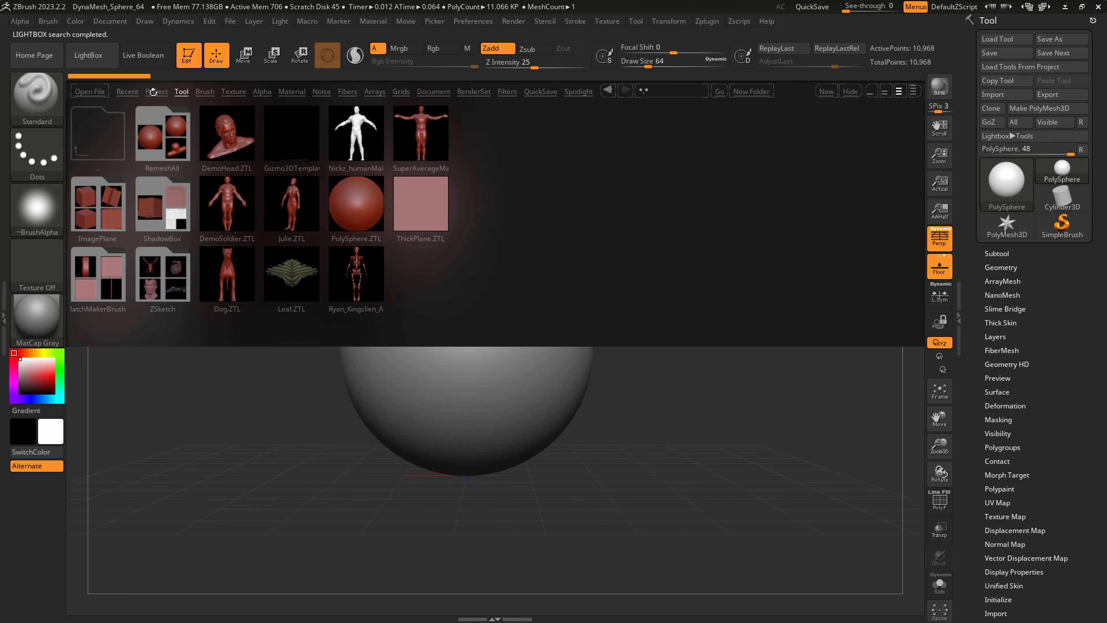
left_click(157, 91)
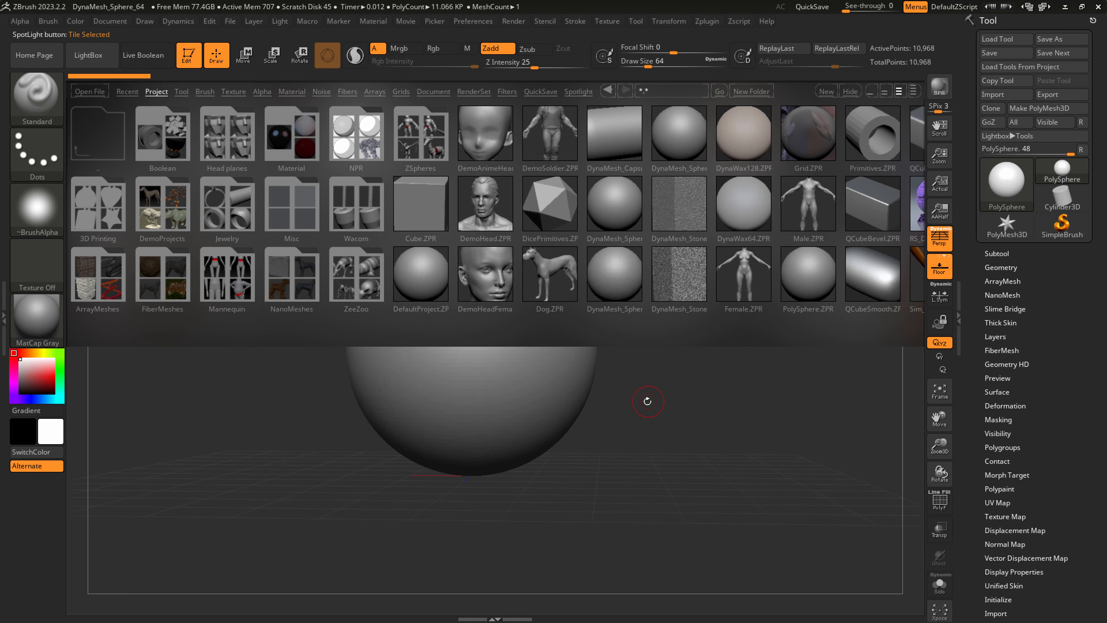
key("comma")
Select the SnakeHook brush and skip the SculptrisPro note until next restart.
mouse_move(572, 362)
right_mouse_down()
mouse_move(561, 363)
mouse_move(586, 422)
right_mouse_up()
key("2")
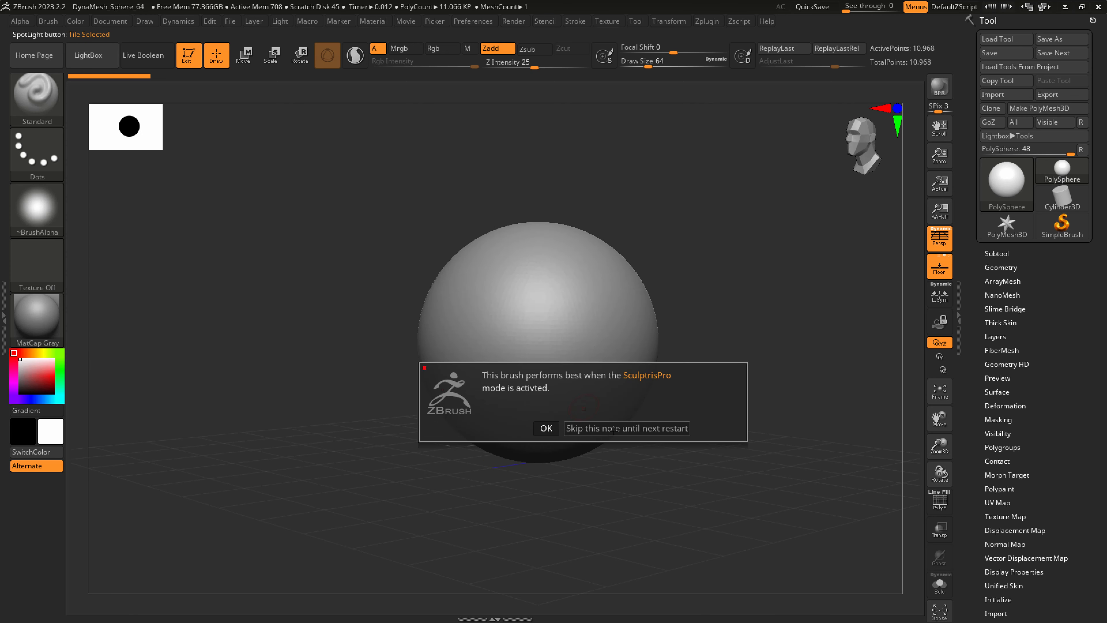
left_click(615, 429)
Set the brush size to about 437 and pull the sphere's lower front down into a jaw, forming a rough head profile.
key("s")
left_click_drag(560, 423, 601, 412)
left_click_drag(499, 429, 492, 462)
right_click_drag(508, 446, 558, 429)
mouse_move(662, 438)
left_mouse_down()
mouse_move(663, 409)
mouse_move(680, 403)
mouse_move(671, 387)
left_mouse_up()
left_click_drag(656, 277, 693, 244)
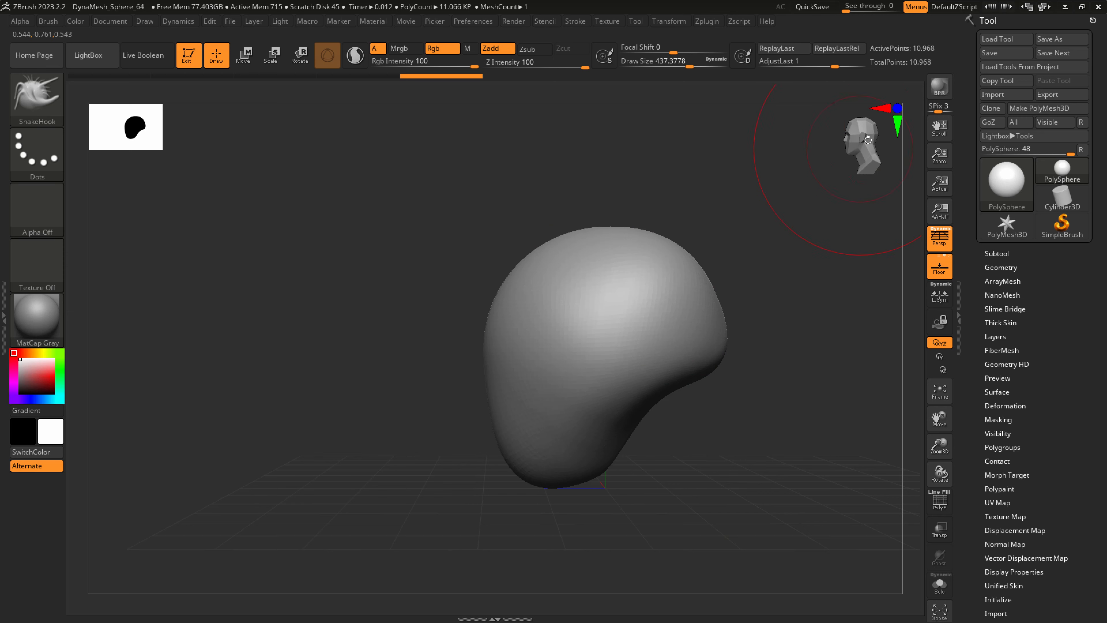
Push the lower back of the skull upward and shape the jaw and chin with SnakeHook.
mouse_move(712, 348)
left_mouse_down()
mouse_move(701, 351)
mouse_move(722, 338)
mouse_move(712, 341)
mouse_move(697, 297)
left_mouse_up()
right_click_drag(565, 464, 581, 445)
left_click_drag(581, 445, 566, 430)
mouse_move(538, 492)
left_mouse_down()
mouse_move(535, 506)
mouse_move(537, 496)
left_mouse_up()
right_click_drag(540, 484, 577, 493)
left_click_drag(576, 449, 593, 437)
Enlarge the brush to about 508 and refine the sides and back of the cranium.
key("s")
left_click_drag(633, 362, 613, 371)
right_click_drag(623, 359, 598, 347)
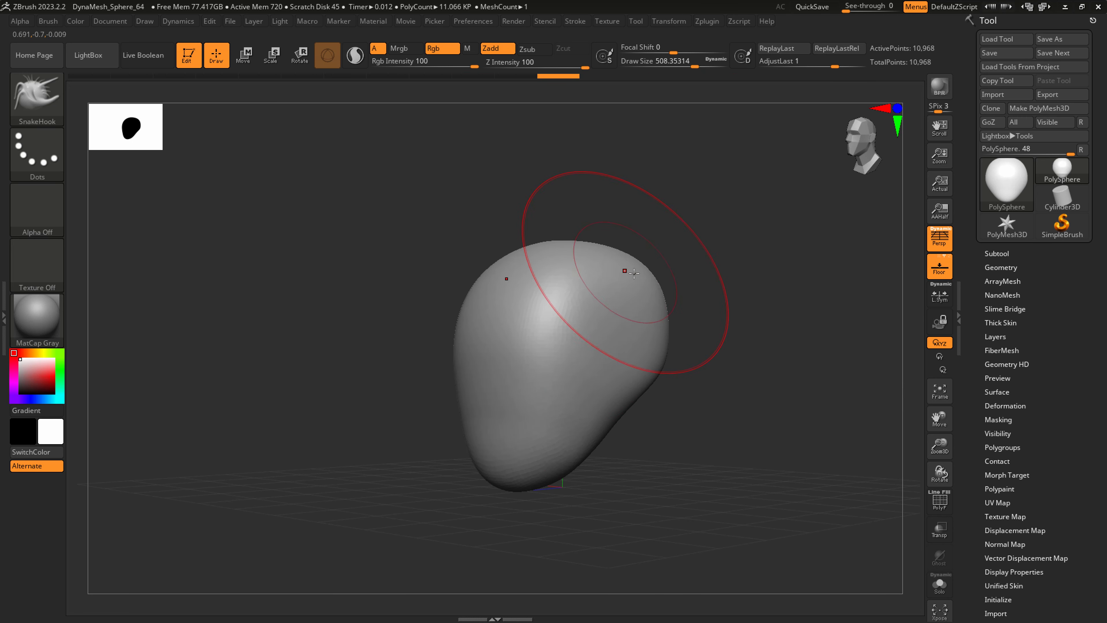
mouse_move(688, 282)
right_mouse_down()
mouse_move(665, 287)
mouse_move(681, 270)
right_mouse_up()
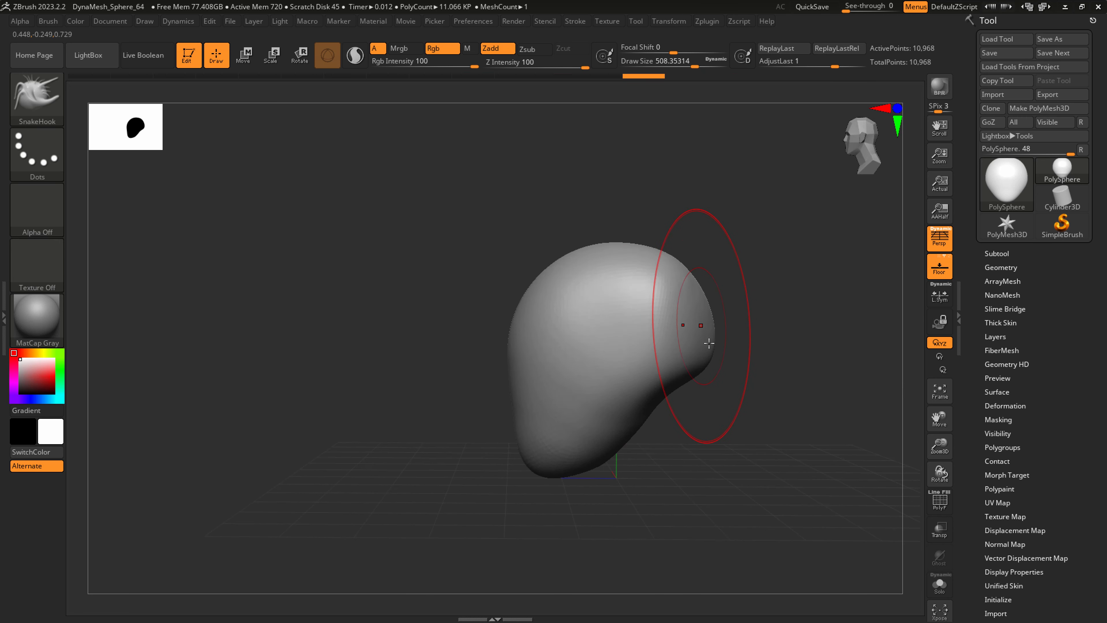
right_click_drag(623, 353, 680, 378)
right_click_drag(604, 399, 559, 436)
Reduce the brush to about 379, turn off perspective, and refine the face profile and chin.
key("s")
left_click_drag(557, 447, 546, 448)
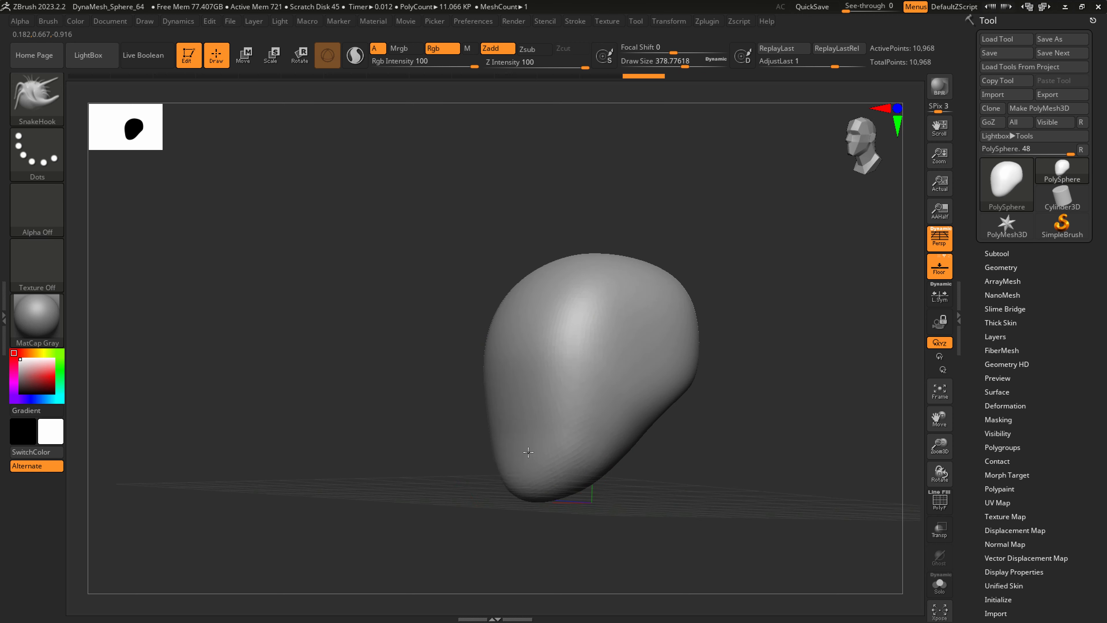
mouse_move(592, 427)
right_mouse_down()
mouse_move(568, 482)
mouse_move(631, 480)
mouse_move(638, 459)
mouse_move(556, 420)
right_mouse_up()
key("p")
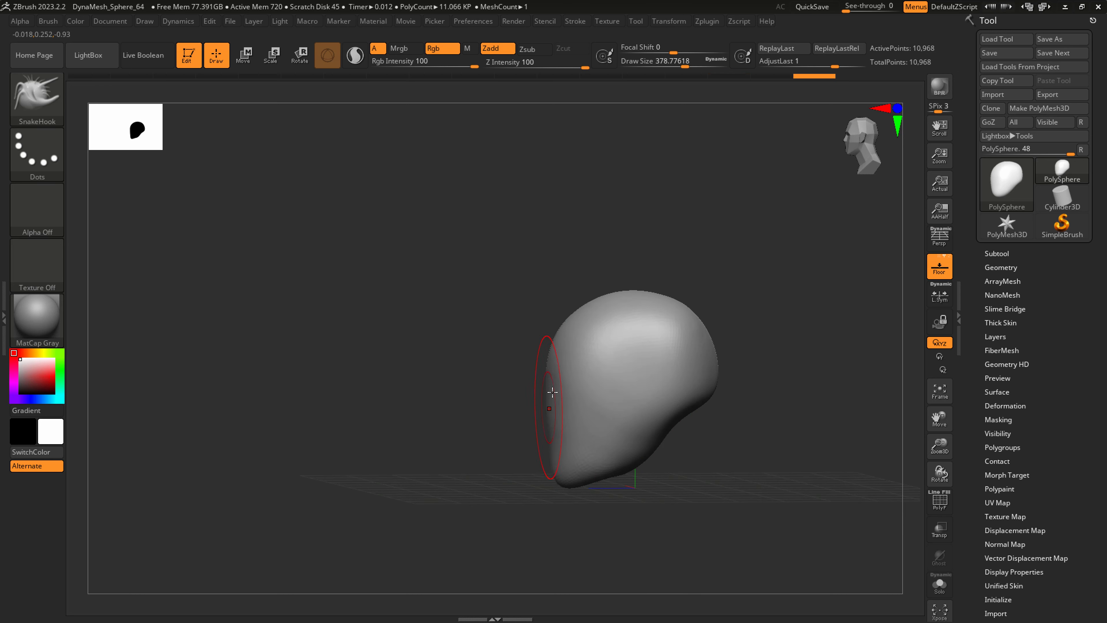
mouse_move(553, 393)
left_mouse_down()
mouse_move(562, 370)
mouse_move(566, 386)
left_mouse_up()
mouse_move(571, 401)
right_mouse_down("ctrl")
mouse_move(591, 481)
mouse_move(610, 445)
mouse_move(684, 422)
right_mouse_up("ctrl")
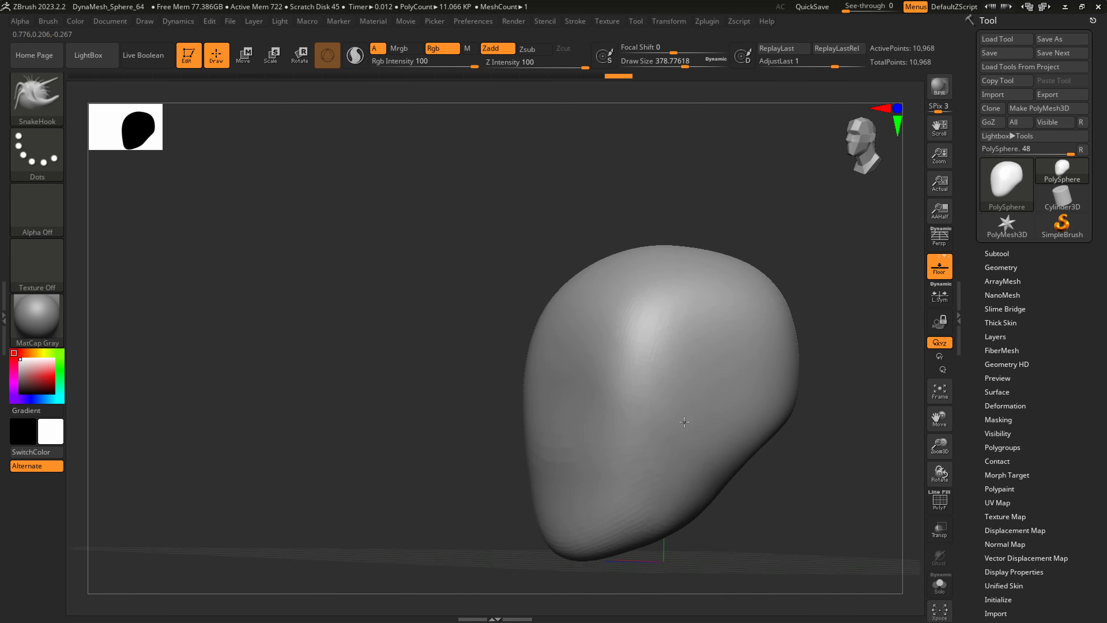
Remesh the head with DynaMesh at resolution 64.
left_click(1000, 267)
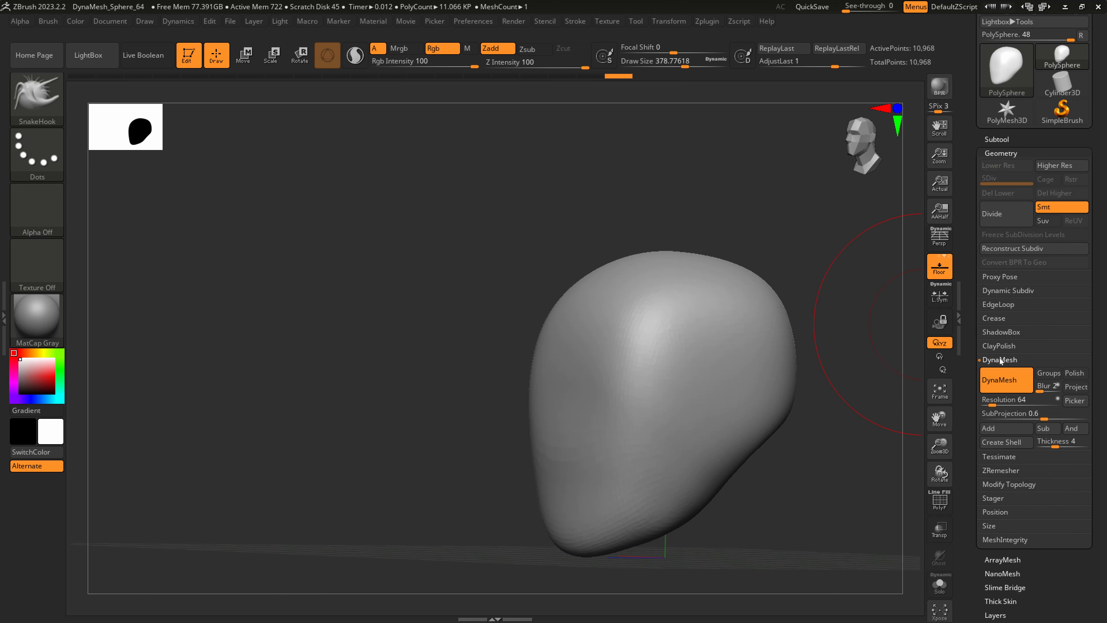
left_click_drag(805, 502, 854, 453, "ctrl")
right_click_drag(737, 498, 676, 440)
Set the brush size to about 484 and push in the sides of the cranium and cheeks.
key("bracketright")
left_click_drag(662, 287, 644, 258)
left_click_drag(692, 317, 690, 309)
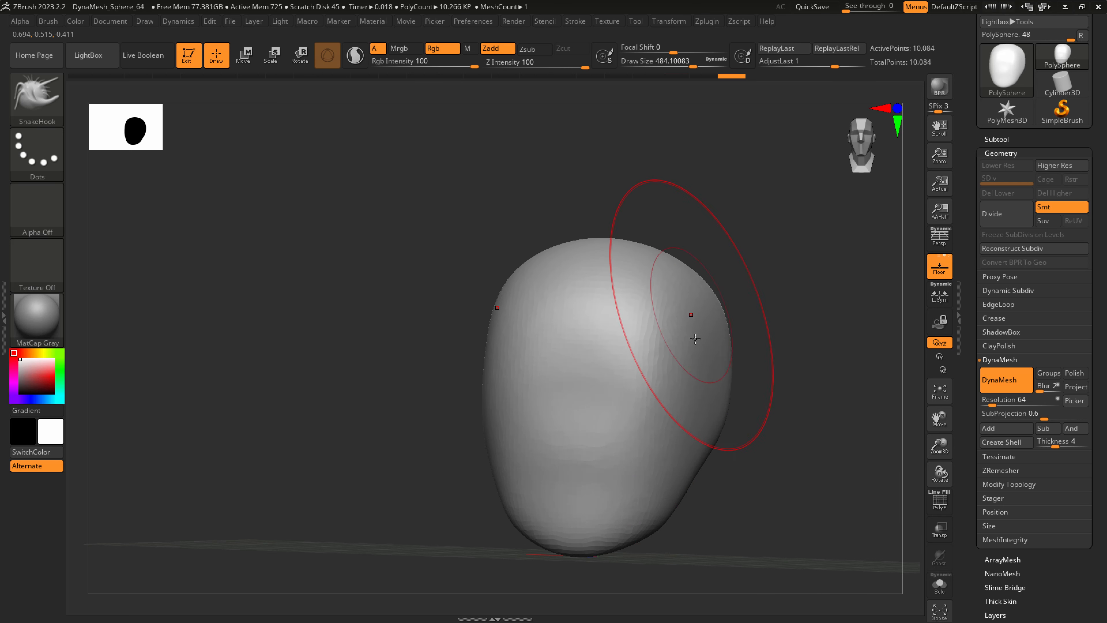
left_click_drag(702, 376, 693, 378)
mouse_move(714, 386)
right_mouse_down()
mouse_move(685, 396)
mouse_move(706, 398)
right_mouse_up()
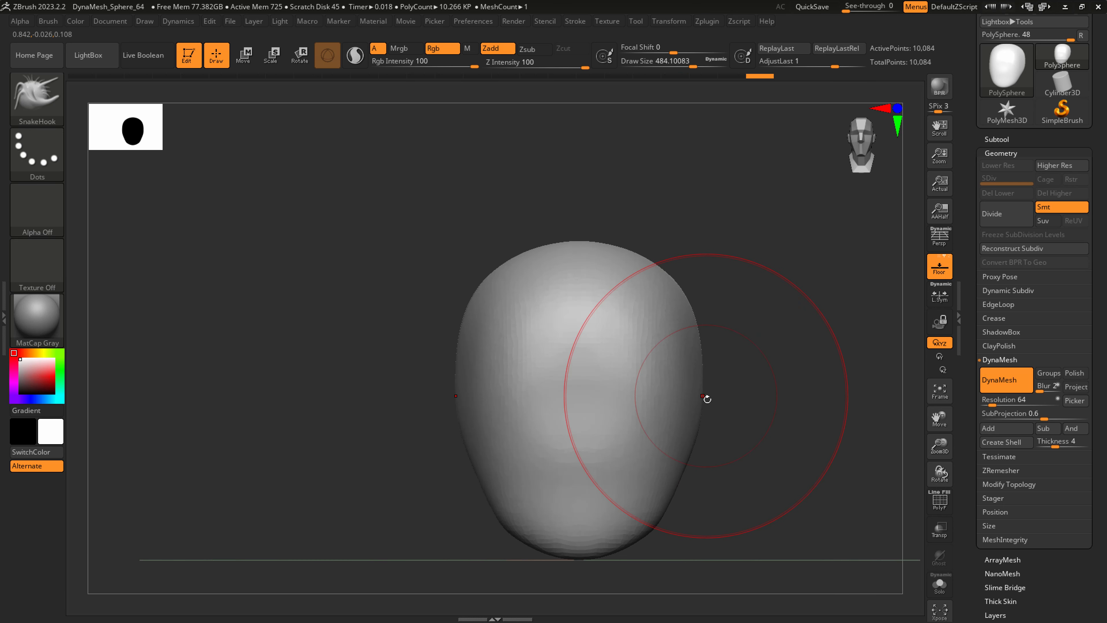
right_click_drag(671, 485, 665, 522)
Reduce the brush to about 234 and narrow the jaw, then refine its underside.
key("s")
left_click_drag(667, 523, 653, 520)
right_click_drag(658, 524, 624, 524)
key("s")
left_click_drag(673, 526, 659, 527)
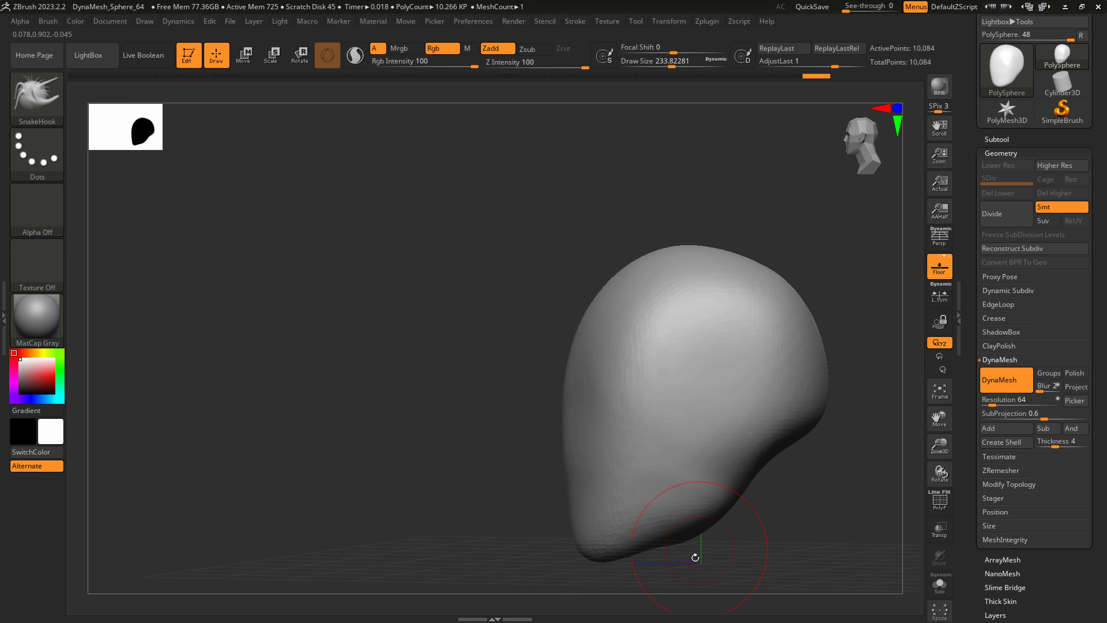
key("shift")
right_click_drag(695, 557, 706, 552)
right_click_drag(706, 551, 678, 502, "ctrl")
Enlarge the brush to about 453 and reshape the back of the skull.
key("s")
left_click_drag(634, 473, 651, 473)
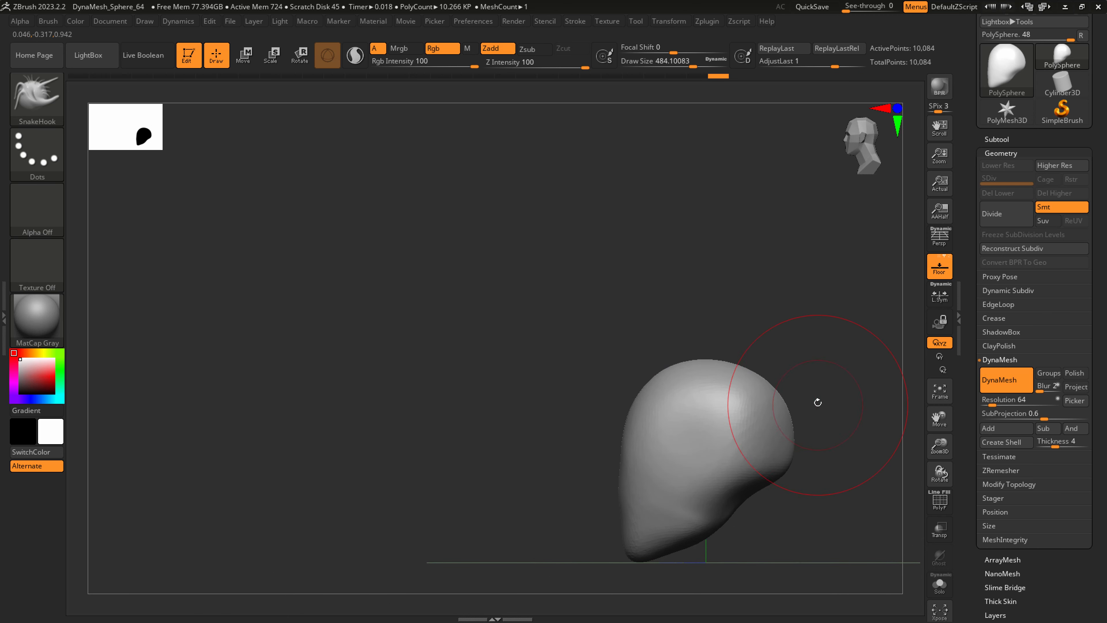
mouse_move(795, 453)
right_mouse_down("alt")
mouse_move(732, 431)
mouse_move(718, 444)
right_mouse_up("alt")
key("s")
left_click_drag(698, 425, 695, 425)
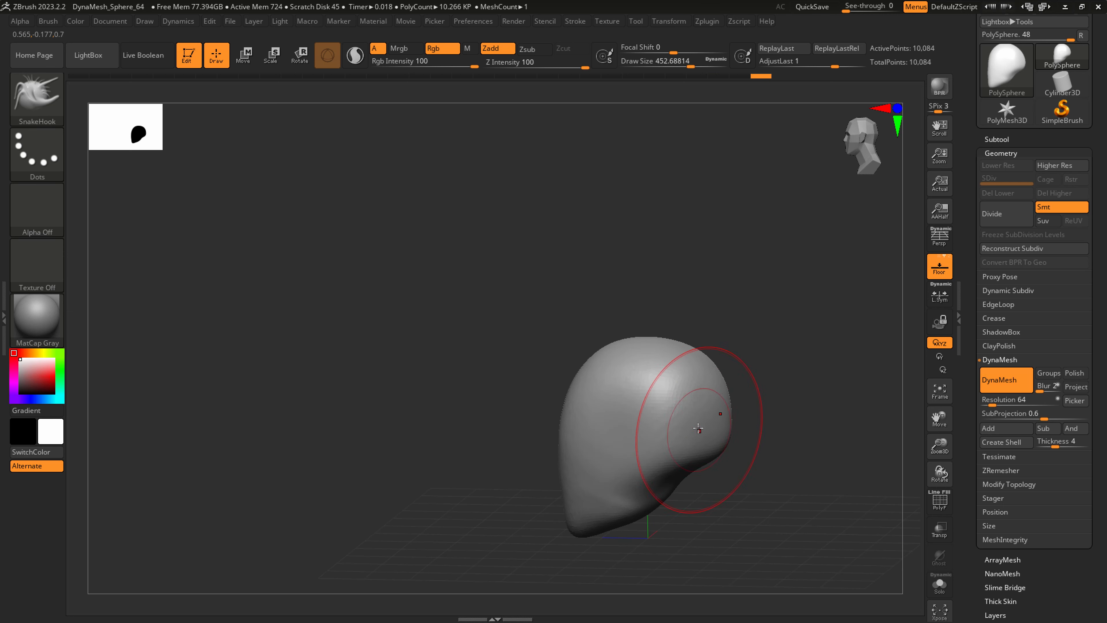
Append a sphere as a new subtool and make it the active subtool.
left_click(1005, 139)
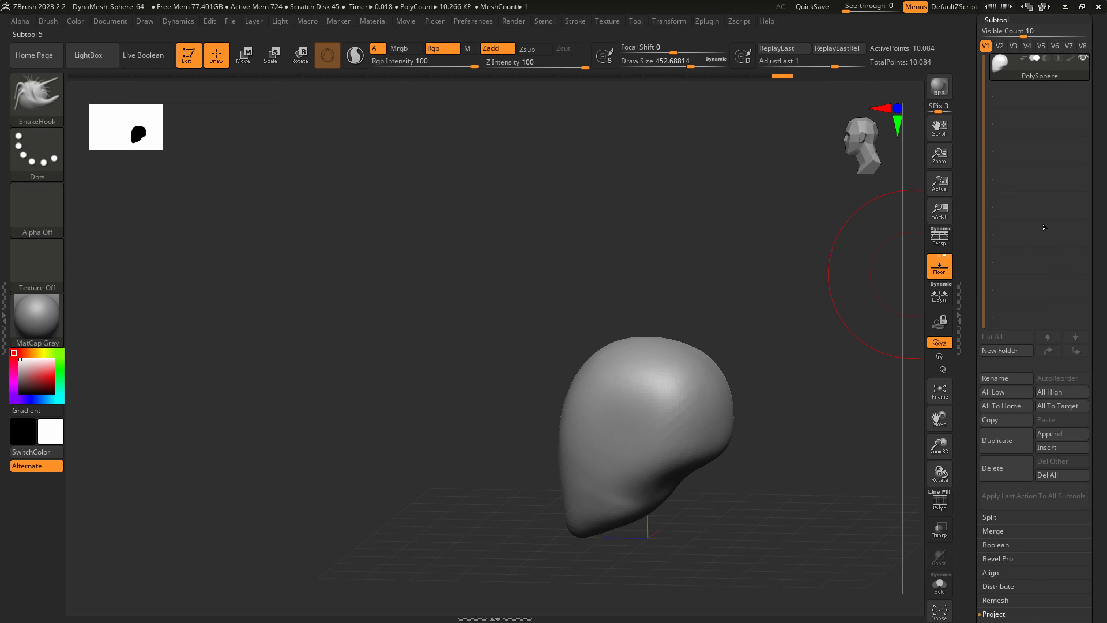
left_click(1044, 431)
left_click(683, 380)
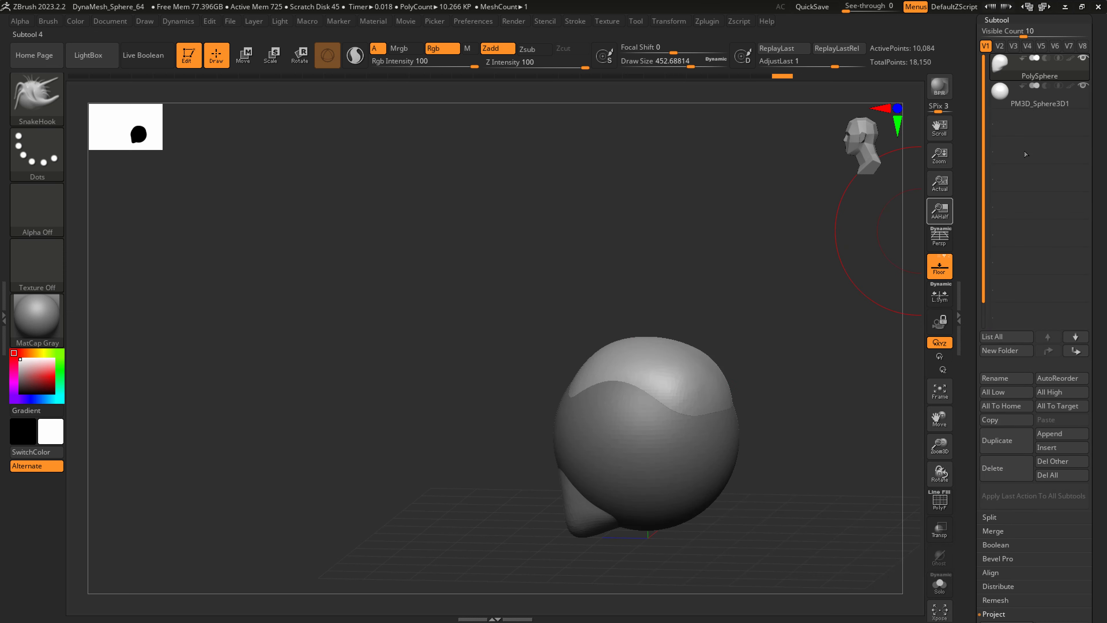
left_click(1037, 103)
Move the appended sphere down below the head with the transform gizmo.
left_click_drag(550, 231, 524, 238)
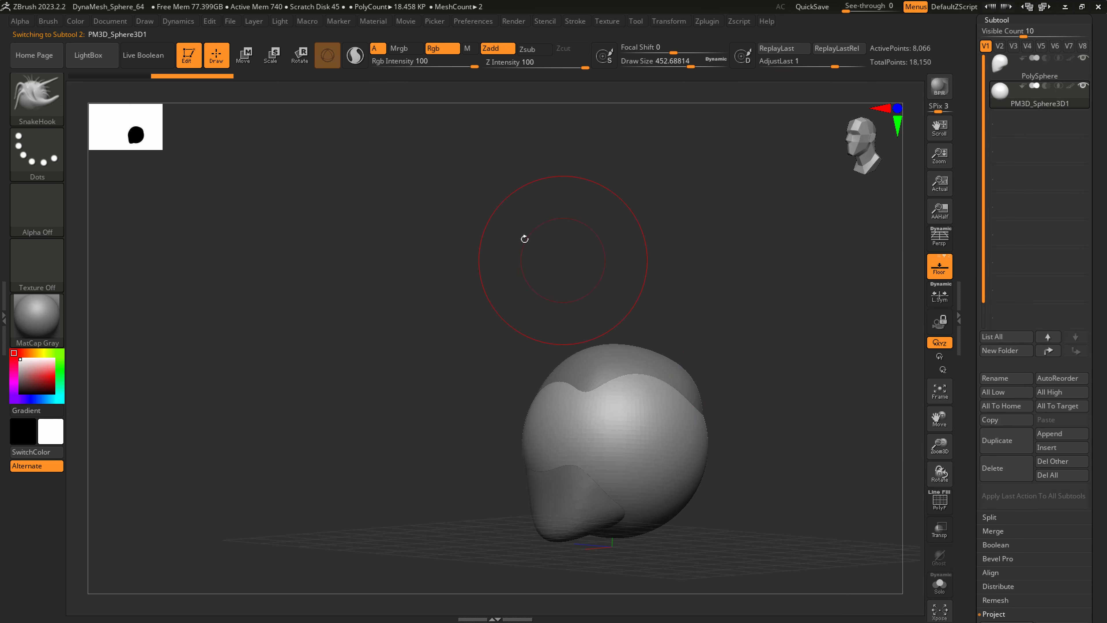
left_click(244, 56)
left_click_drag(616, 366, 604, 482)
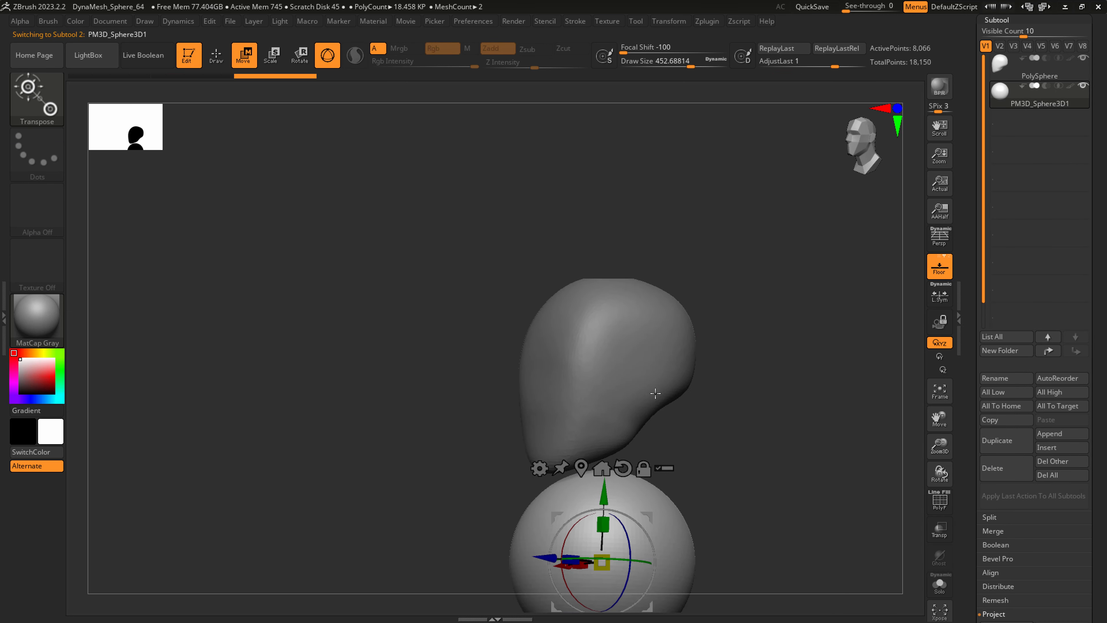
mouse_move(655, 394)
right_mouse_down("ctrl")
mouse_move(600, 485)
mouse_move(640, 487)
mouse_move(667, 377)
right_mouse_up("ctrl")
Scale and position the sphere under the head as a wide, front-to-back flattened torso base.
mouse_move(674, 500)
right_mouse_down("alt")
mouse_move(666, 413)
mouse_move(671, 512)
right_mouse_up("alt")
right_click_drag(672, 512, 637, 509)
left_click_drag(557, 412, 580, 409)
right_click_drag(617, 431, 667, 437)
left_click_drag(507, 411, 493, 413)
right_click_drag(560, 458, 505, 452)
left_click_drag(684, 367, 708, 374)
right_click_drag(739, 388, 788, 394)
Return to sculpting with a brush size of about 576, pull the torso's bottom downward and push in its sides.
key("q")
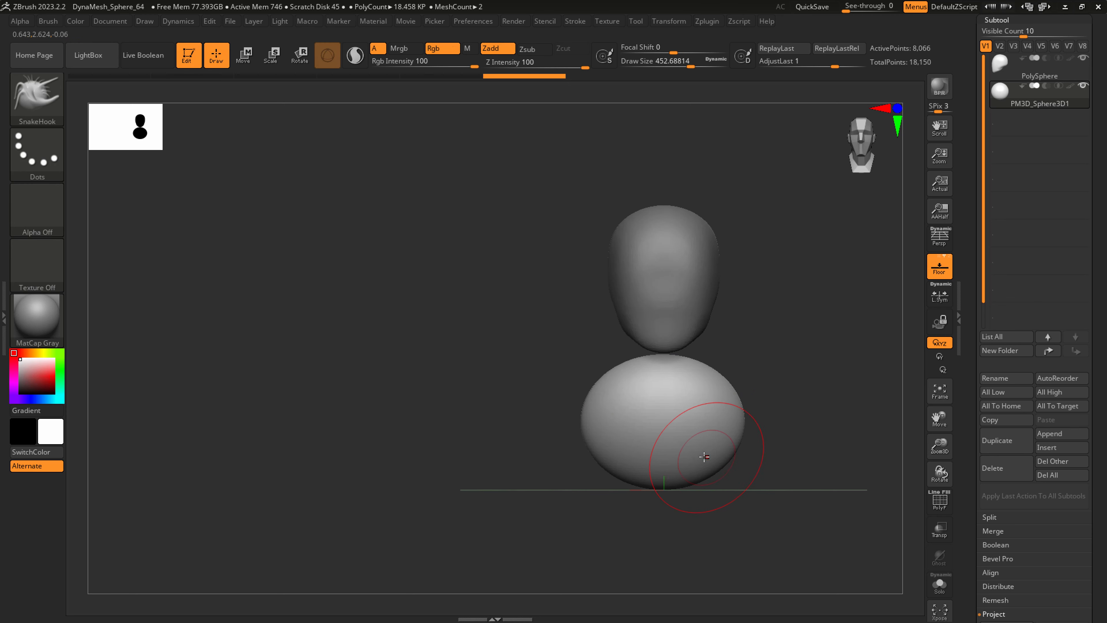
key("]")
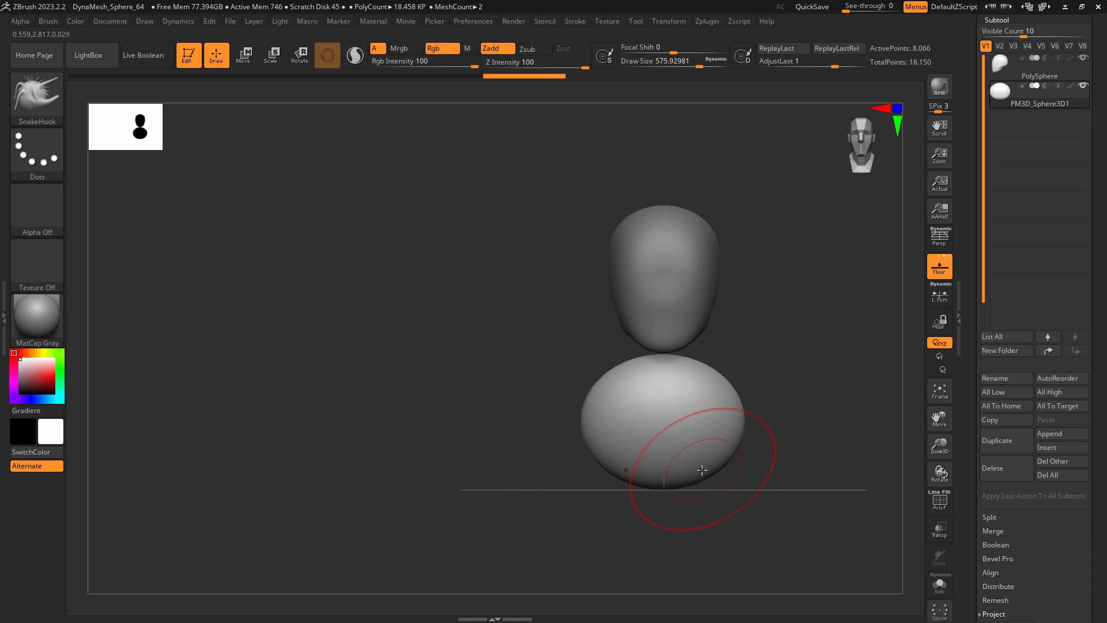
left_click_drag(701, 498, 703, 524)
left_click_drag(737, 465, 725, 469)
left_click_drag(744, 405, 734, 412)
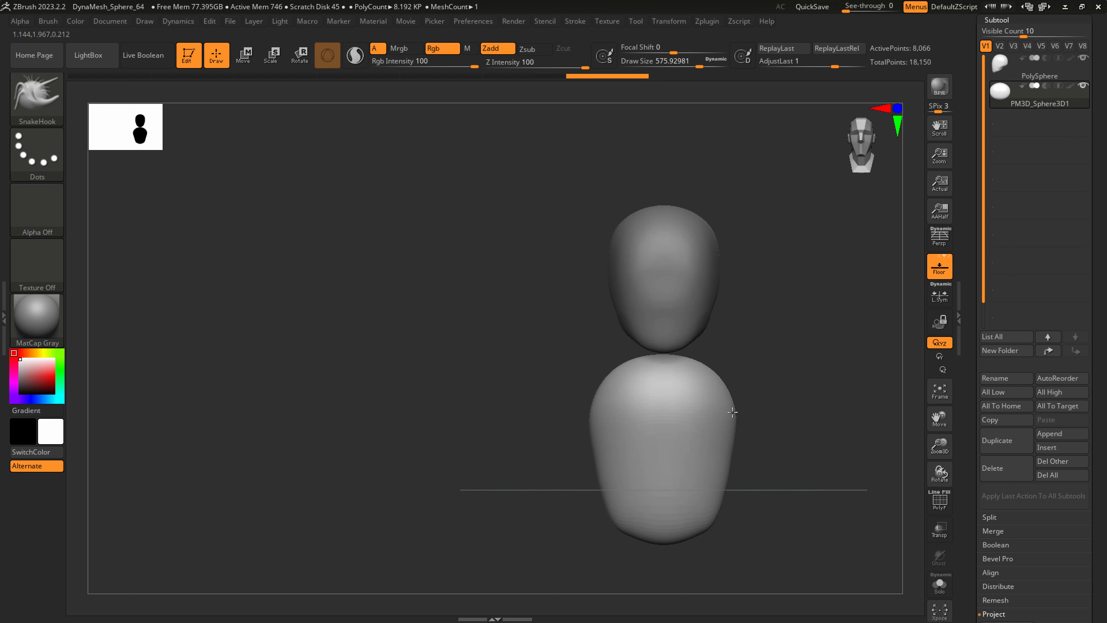
Enlarge the brush to about 763 and reshape the torso's lower part and sides.
right_click_drag(734, 413, 690, 423)
left_click_drag(733, 491, 740, 510)
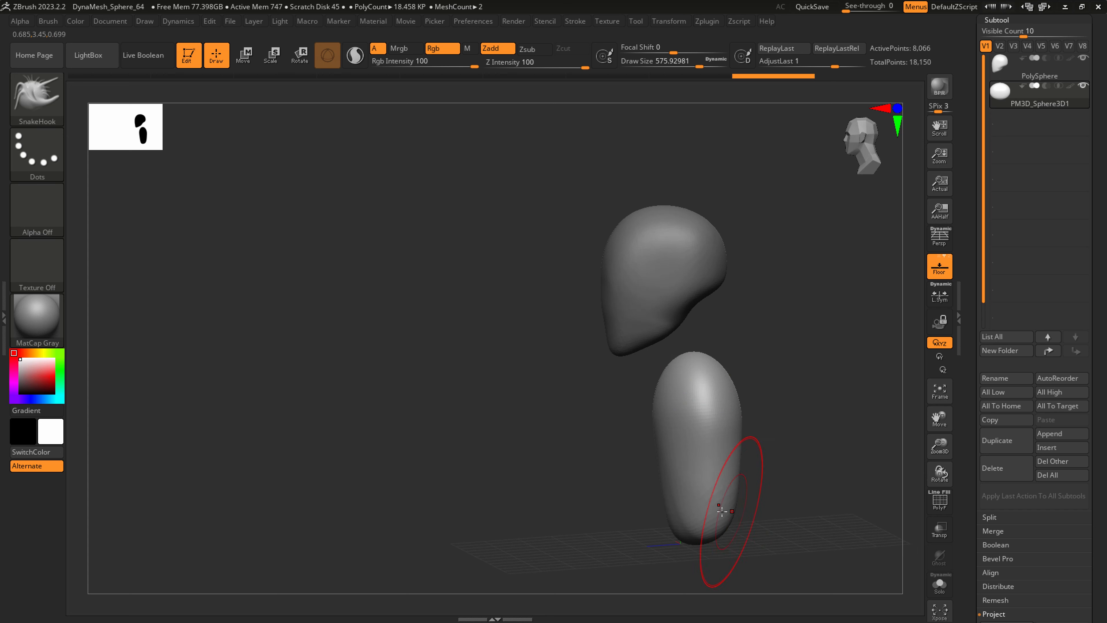
right_click_drag(719, 504, 677, 484)
key("s")
left_click_drag(676, 485, 689, 485)
right_click_drag(692, 484, 663, 507)
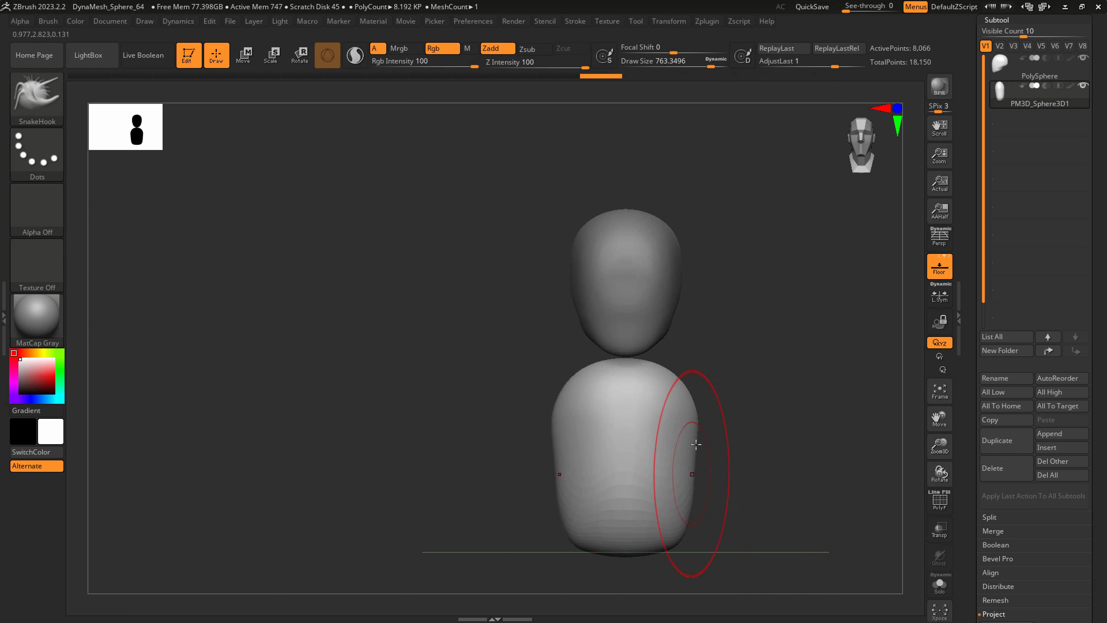
Reduce the brush to about 508 and pull one upper corner of the torso outward into a shoulder.
key("s")
left_click_drag(680, 383, 660, 385)
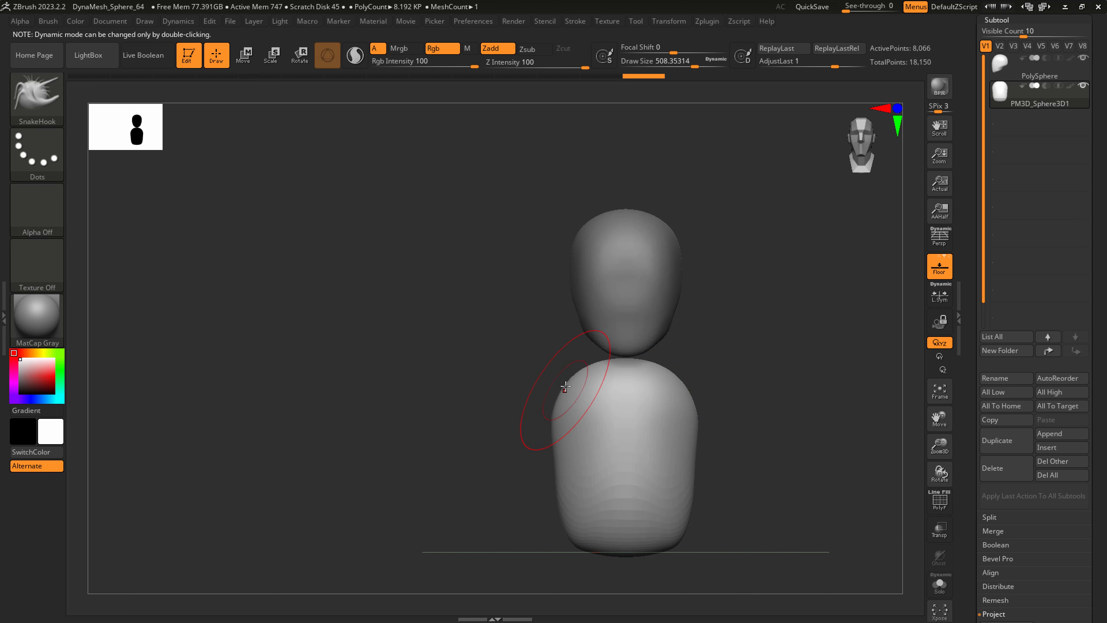
left_click_drag(559, 383, 549, 391)
left_click_drag(558, 436, 564, 436)
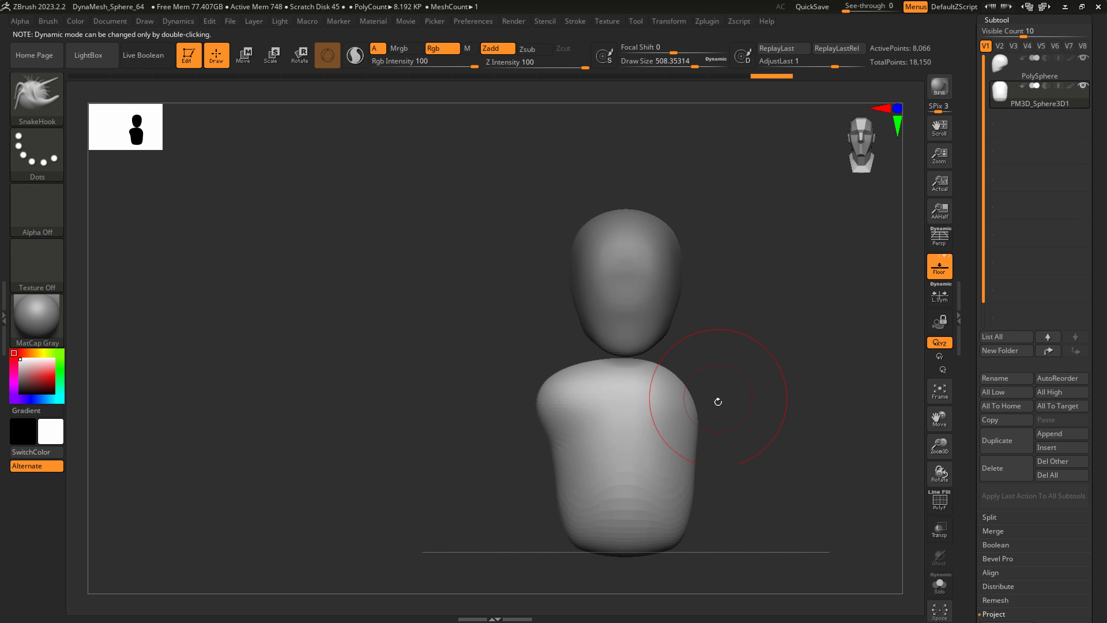
left_click_drag(519, 502, 635, 509)
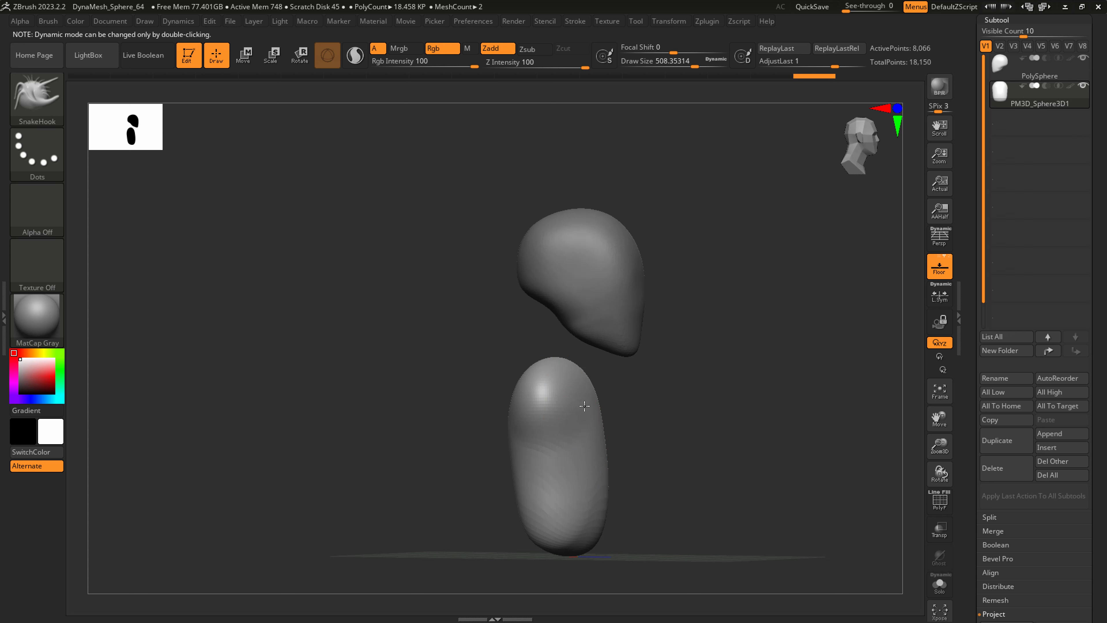
mouse_move(582, 479)
left_mouse_down("shift")
mouse_move(527, 495)
mouse_move(568, 521)
left_mouse_up("shift")
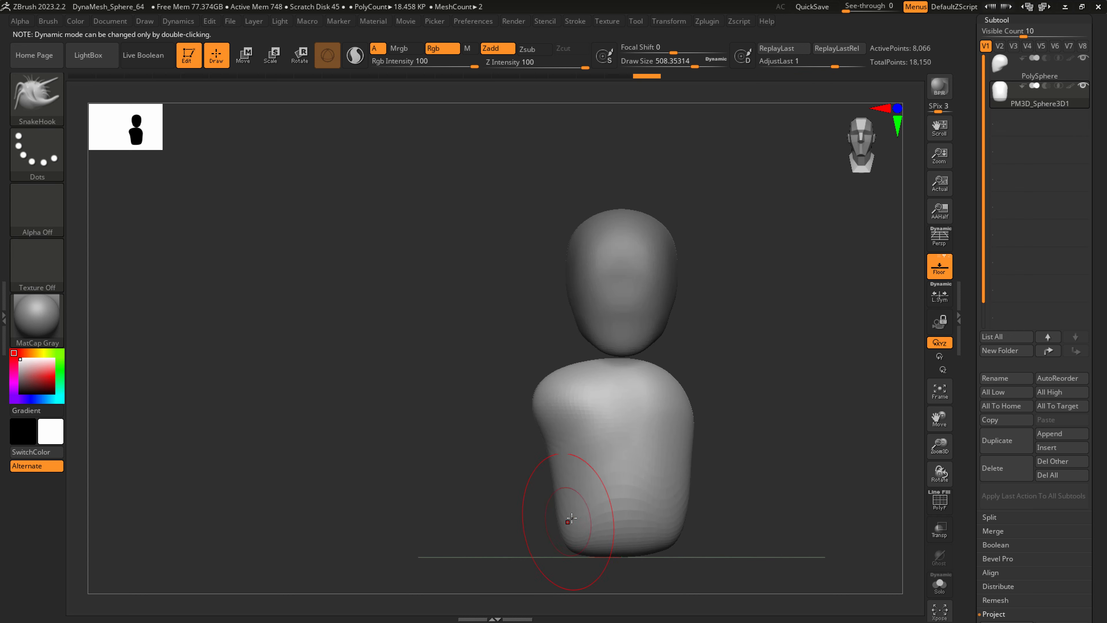
Mirror and weld the torso so the shoulder is copied to the other side.
scroll(1048, 452, "down", 5)
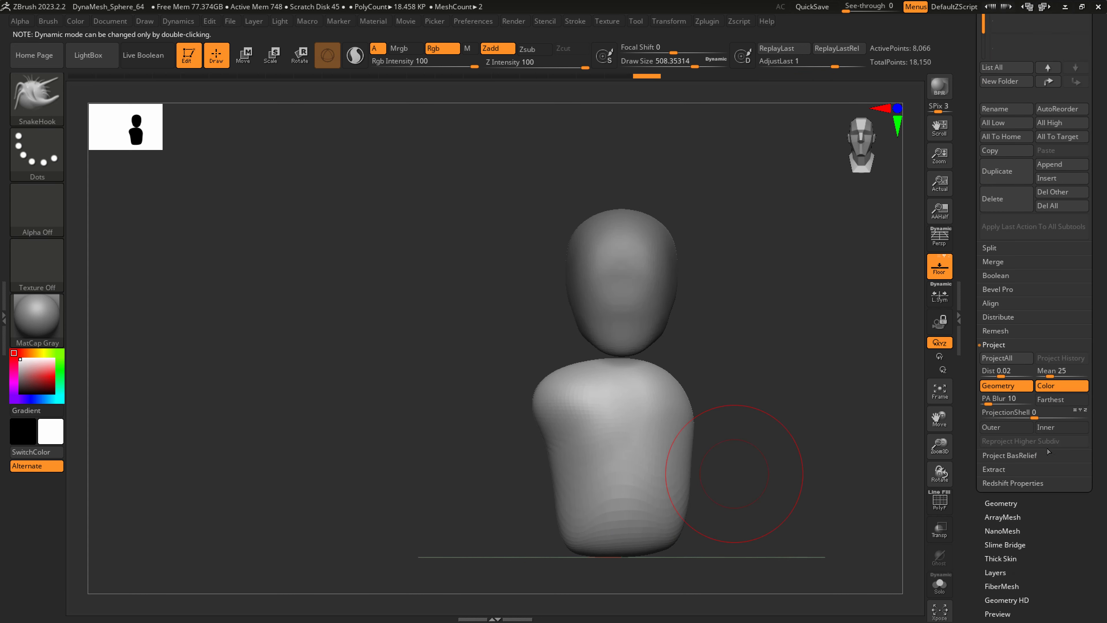
left_click(1002, 503)
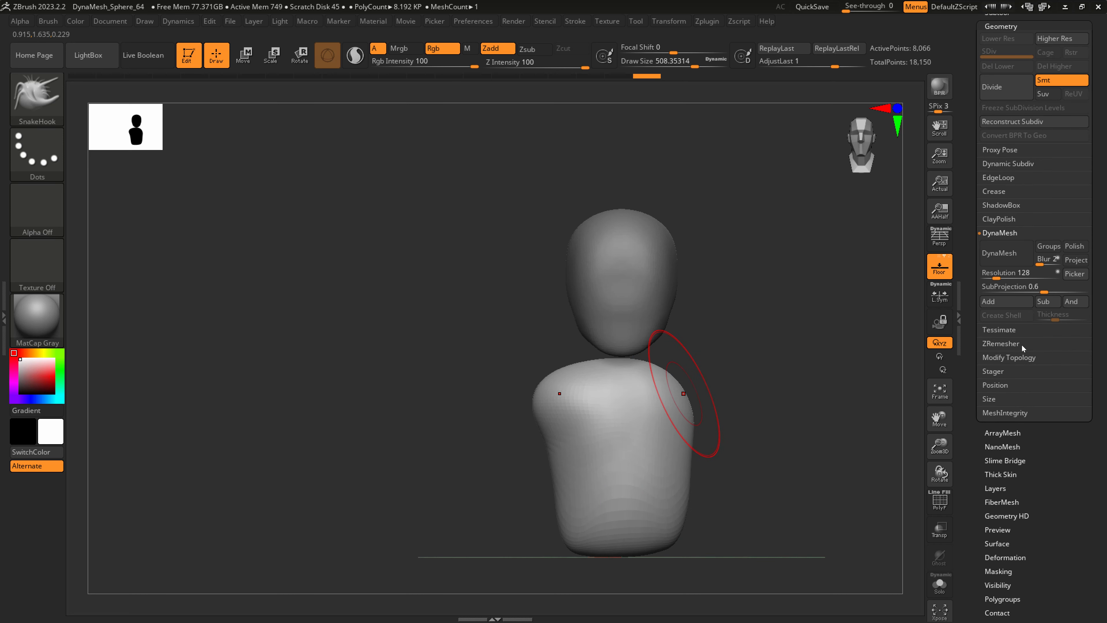
left_click(1010, 356)
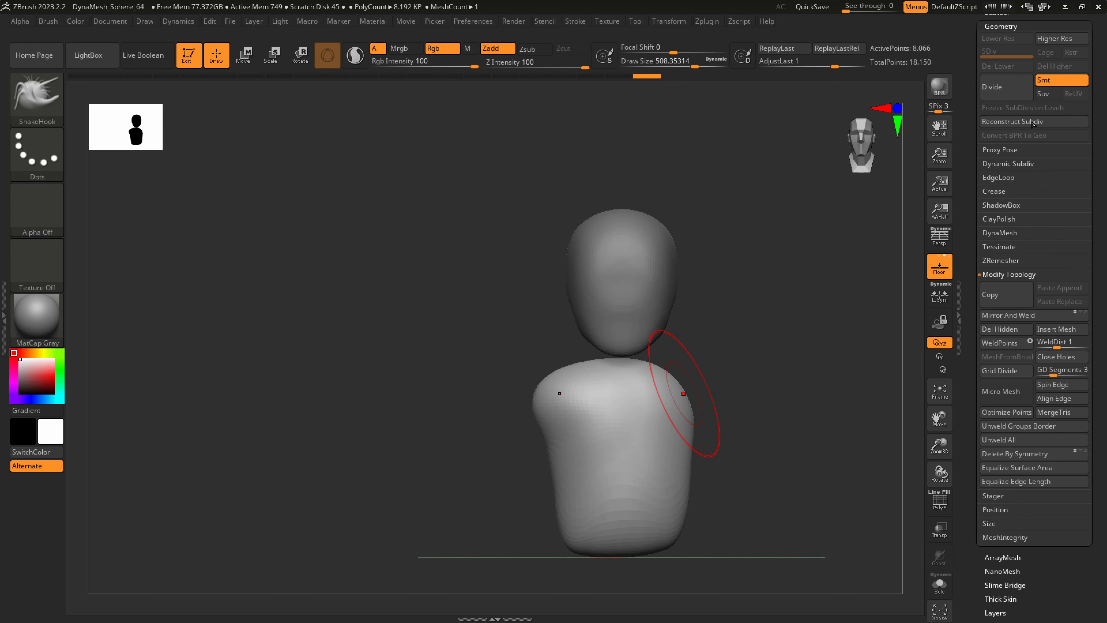
left_click_drag(1094, 255, 1070, 282)
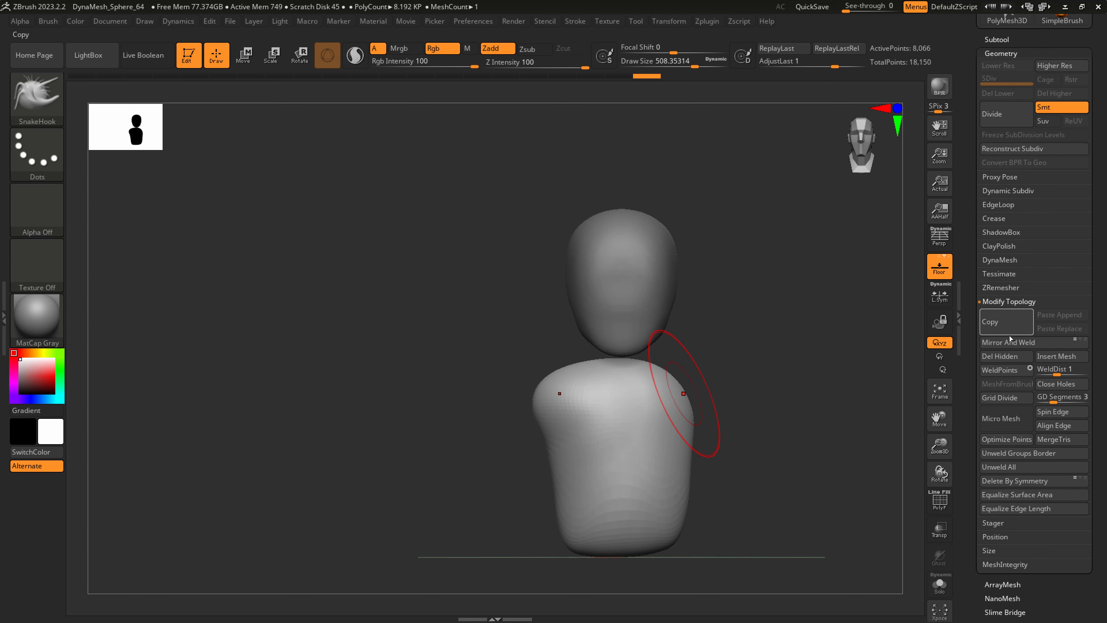
left_click(1040, 343)
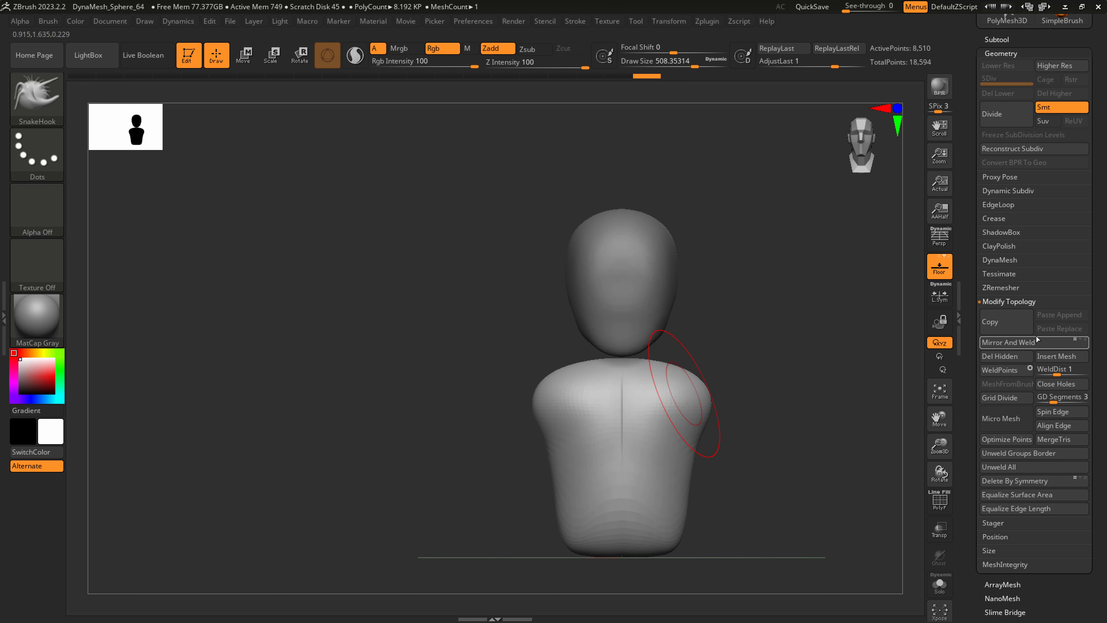
key("ctrl")
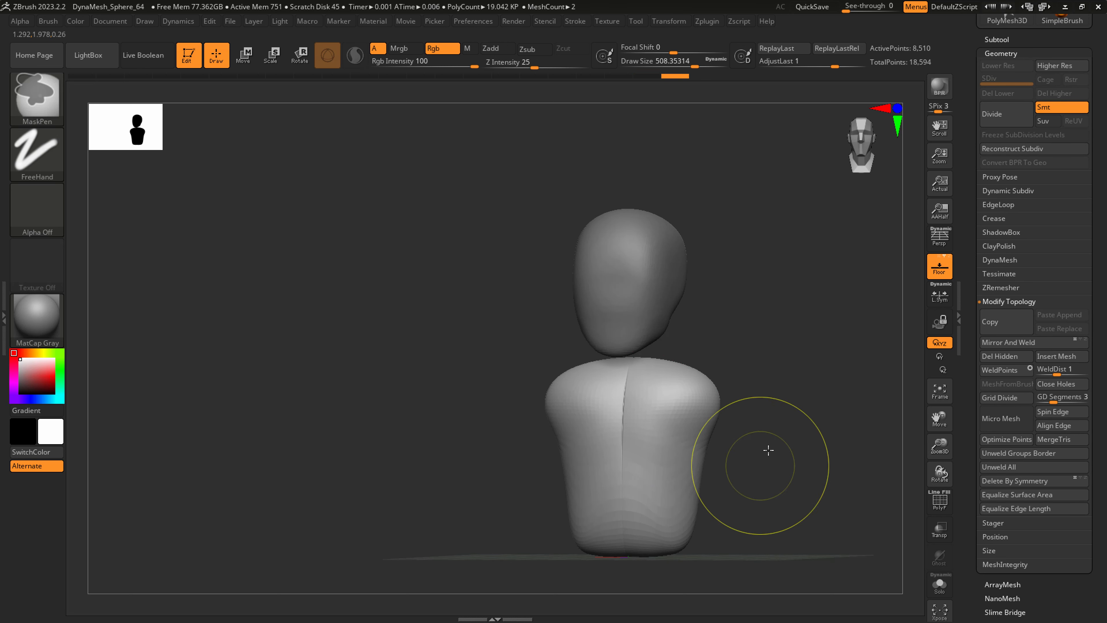
Convert the torso to a DynaMesh at resolution 128 and smooth the centre seam on its chest.
left_click(998, 259)
left_click(1002, 282)
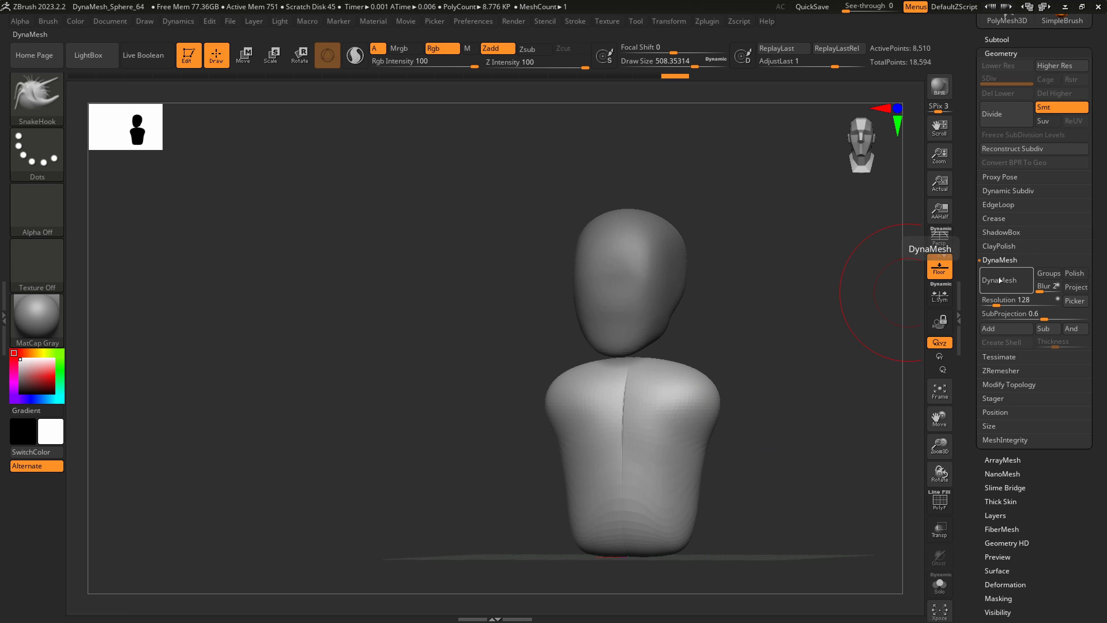
left_click_drag(678, 408, 636, 441, "shift")
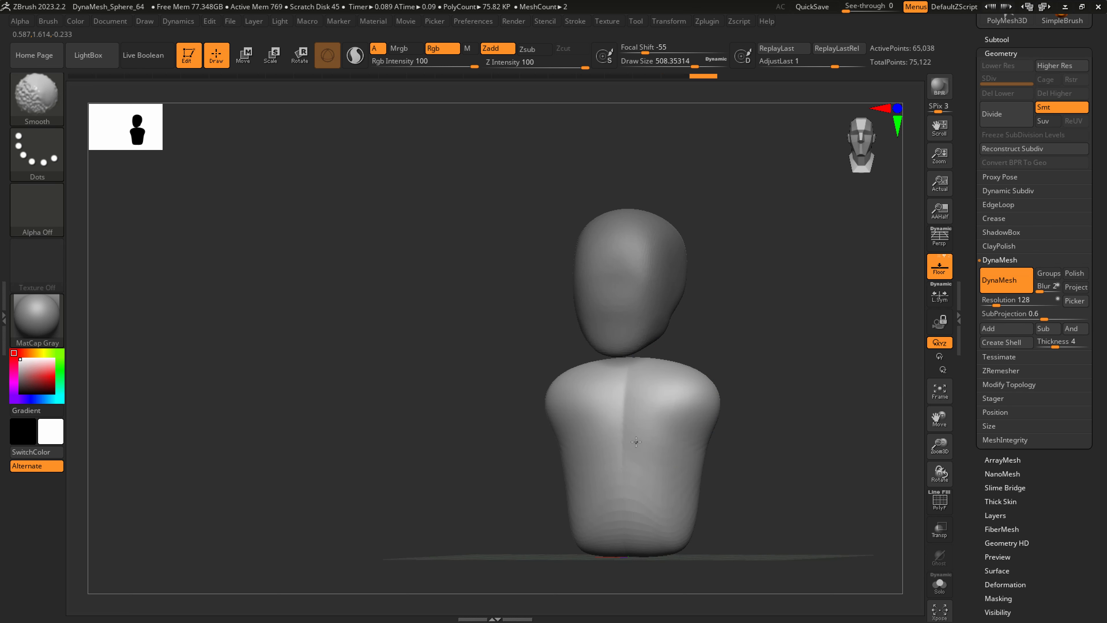
right_click_drag(679, 508, 654, 445)
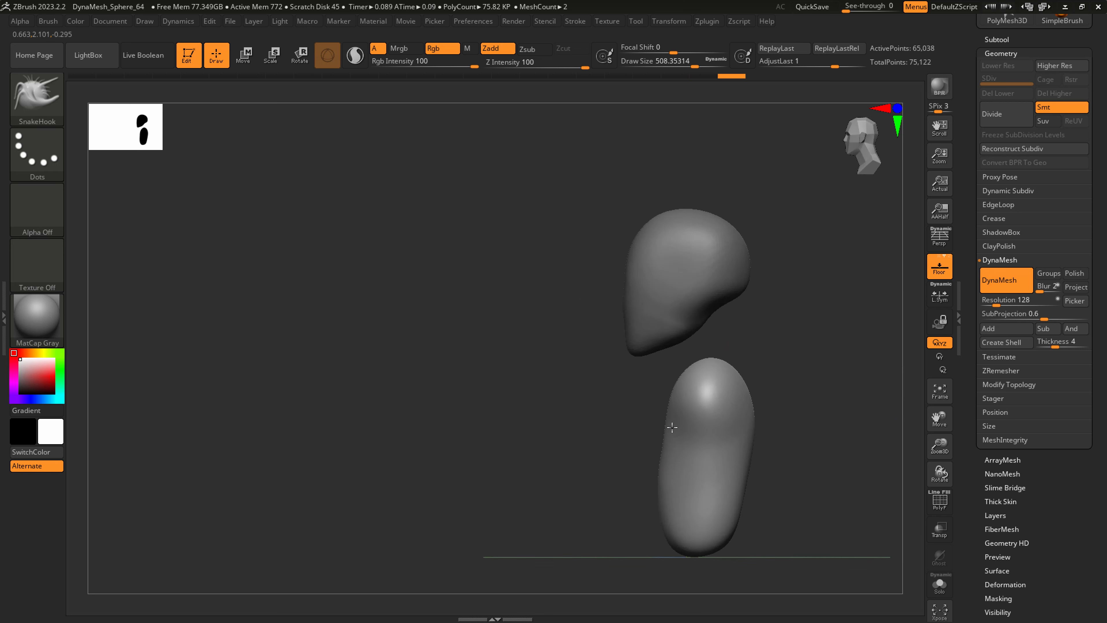
Enlarge the SnakeHook brush to about 676 and adjust the torso's side profile, returning to ZBrush after viewing the Clip Studio Paint reference.
key("s")
left_click_drag(724, 429, 747, 428)
left_click_drag(736, 496, 741, 497)
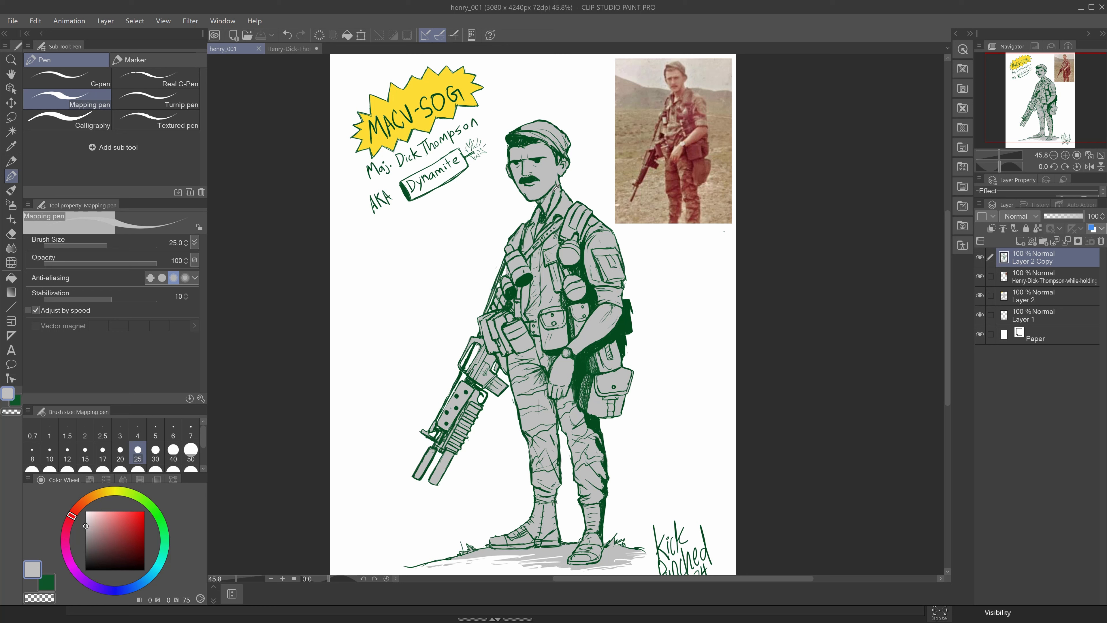
key("alt+Tab")
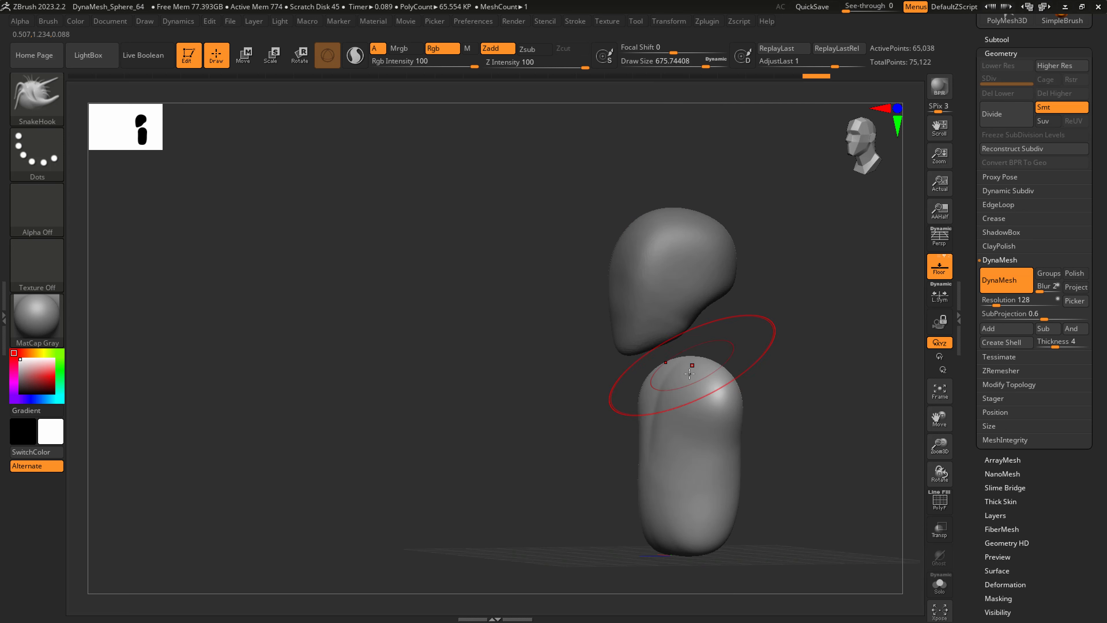
Remesh the torso with DynaMesh at resolution 80 and smooth its surface.
key("shift")
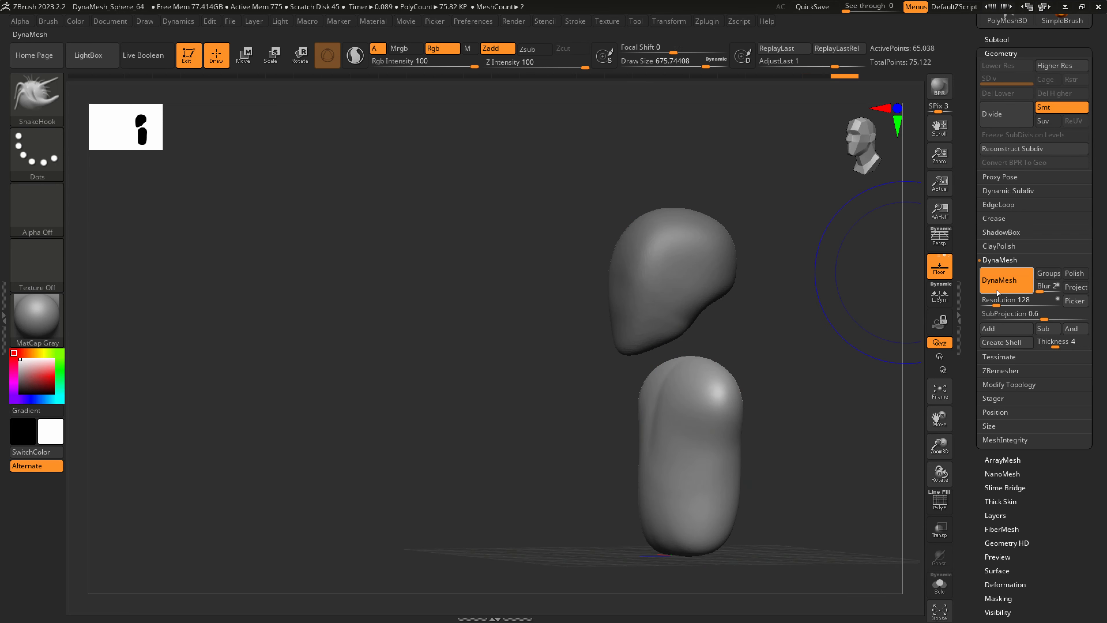
left_click_drag(996, 303, 993, 303)
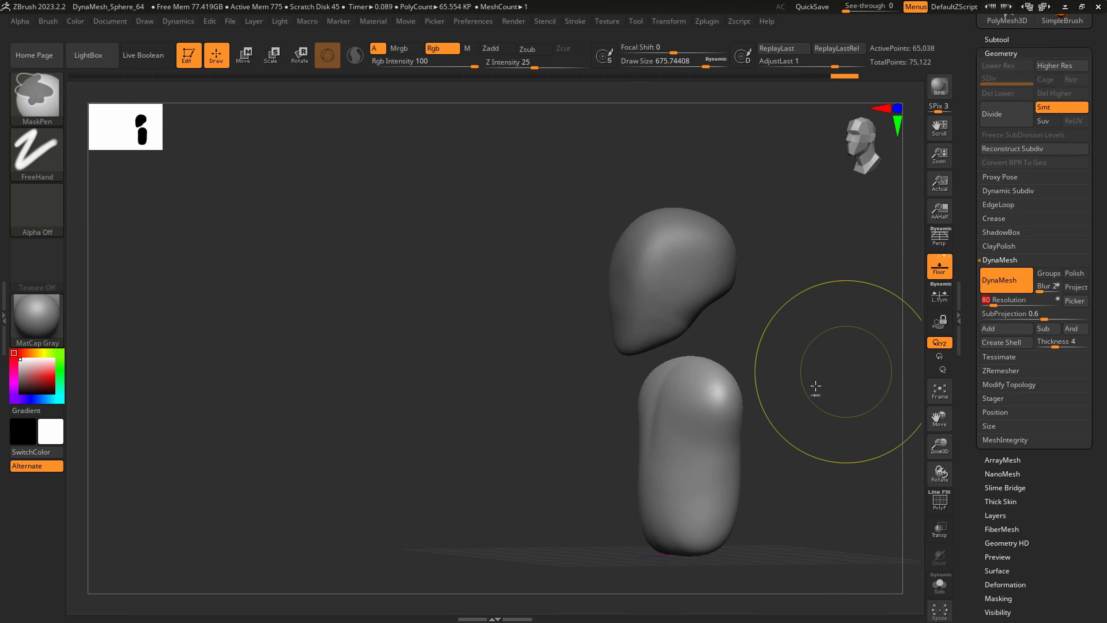
left_click_drag(815, 386, 848, 344, "ctrl")
key("shift")
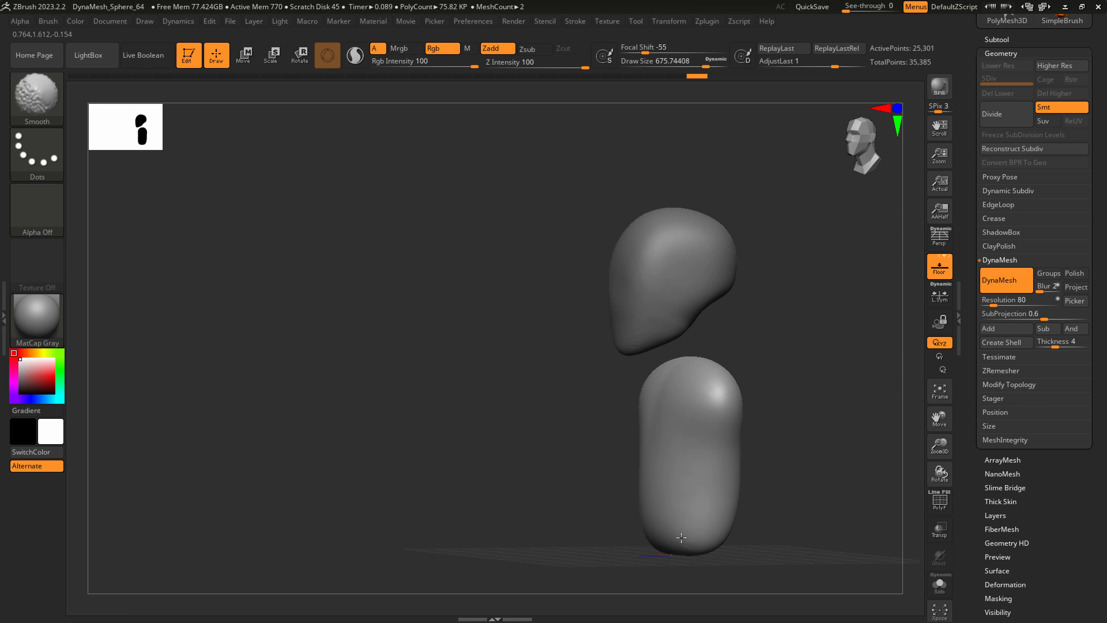
left_click_drag(681, 537, 684, 519, "shift")
right_click_drag(684, 519, 667, 449, "shift")
Scale the torso slightly taller and thicker front to back, lower it slightly, and return to the SnakeHook brush.
left_click(269, 55)
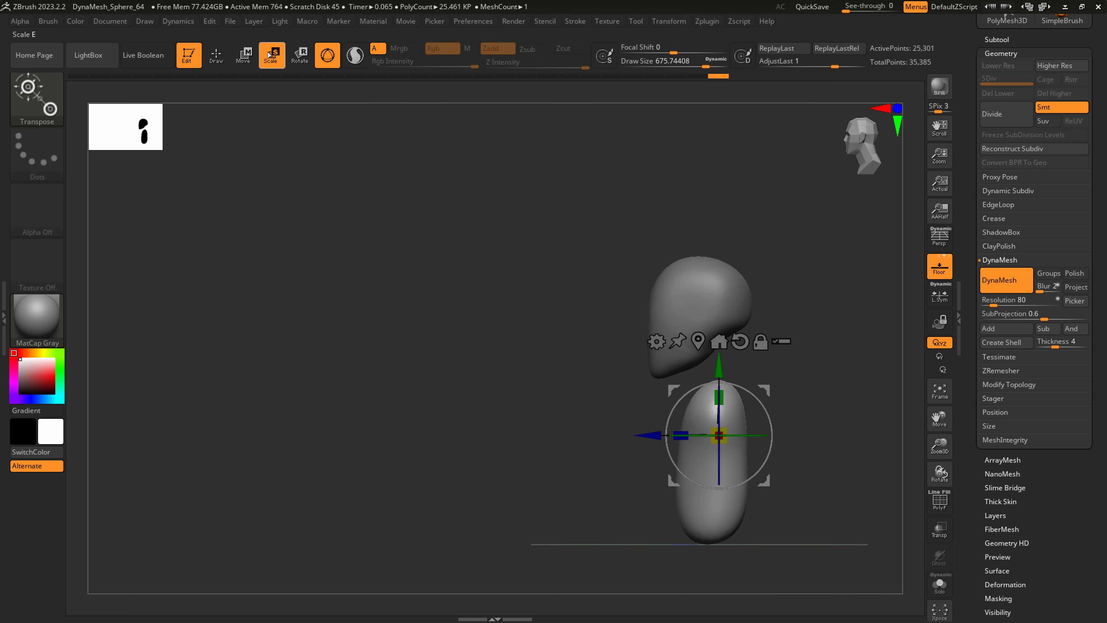
left_click_drag(719, 401, 719, 397)
left_click_drag(676, 432, 672, 430)
left_click_drag(719, 368, 719, 380)
mouse_move(723, 392)
right_mouse_down("shift")
mouse_move(769, 416)
mouse_move(726, 418)
mouse_move(684, 374)
right_mouse_up("shift")
key("b")
key("s")
key("h")
Select the head subtool and merge it down with the torso subtool.
left_click(994, 38)
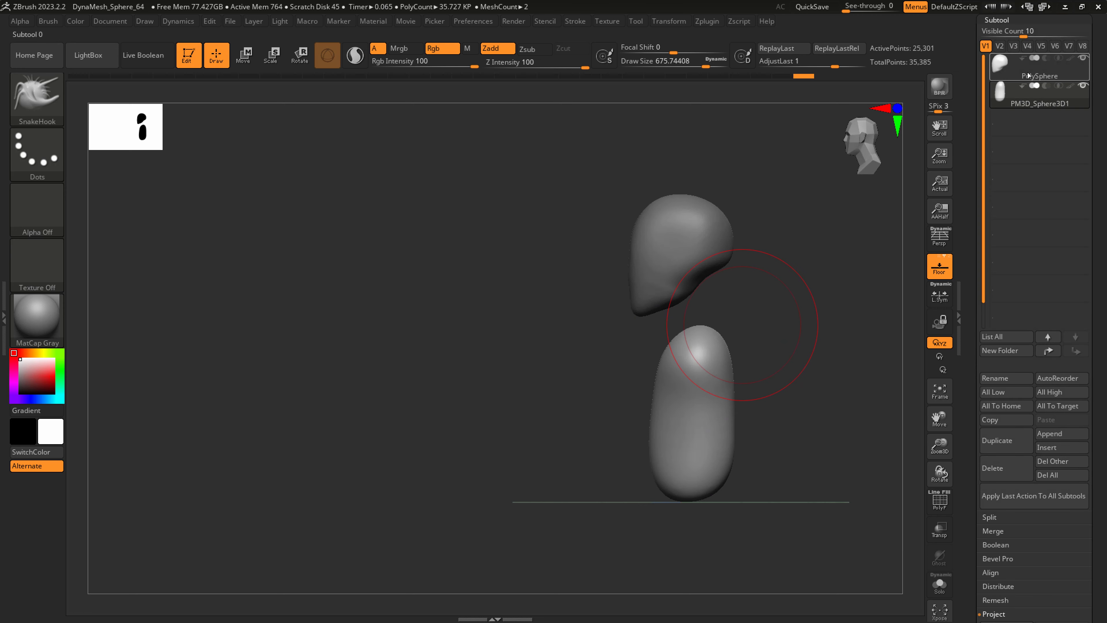
left_click(1028, 75)
left_click(1004, 533)
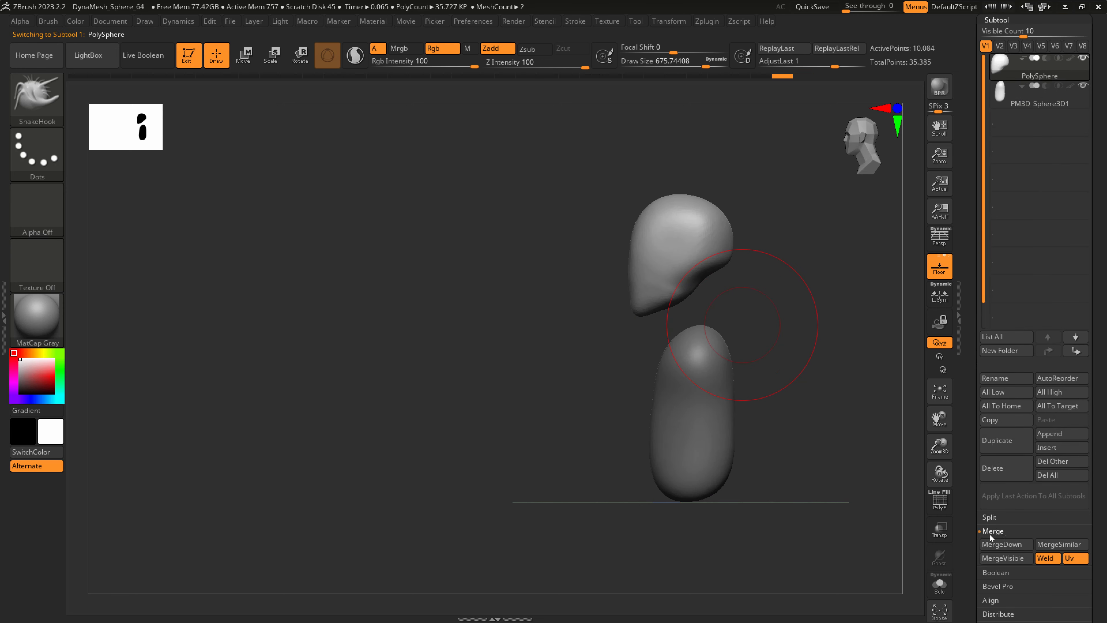
left_click(1002, 544)
left_click(900, 567)
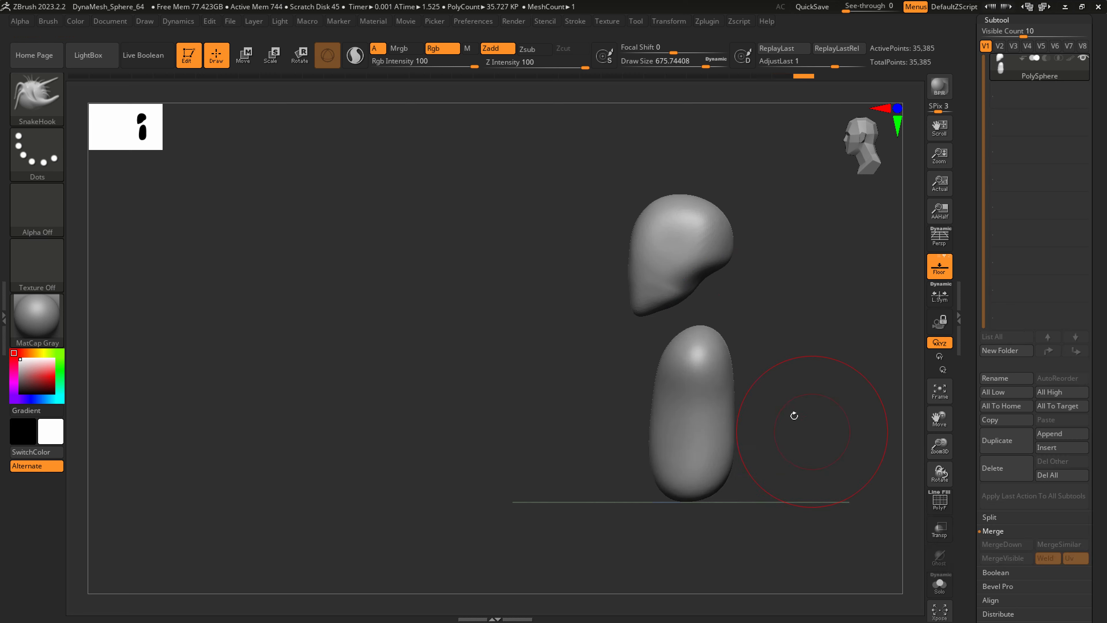
Switch to the CurveTube brush and reduce its size to about 202 for the neck.
key("b")
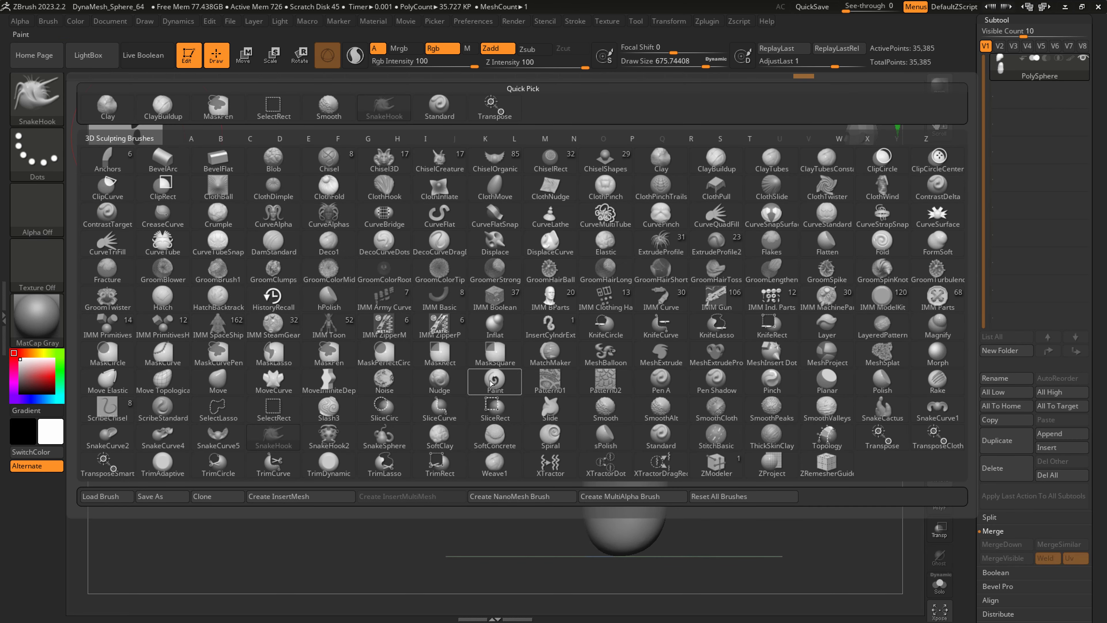
left_click(167, 249)
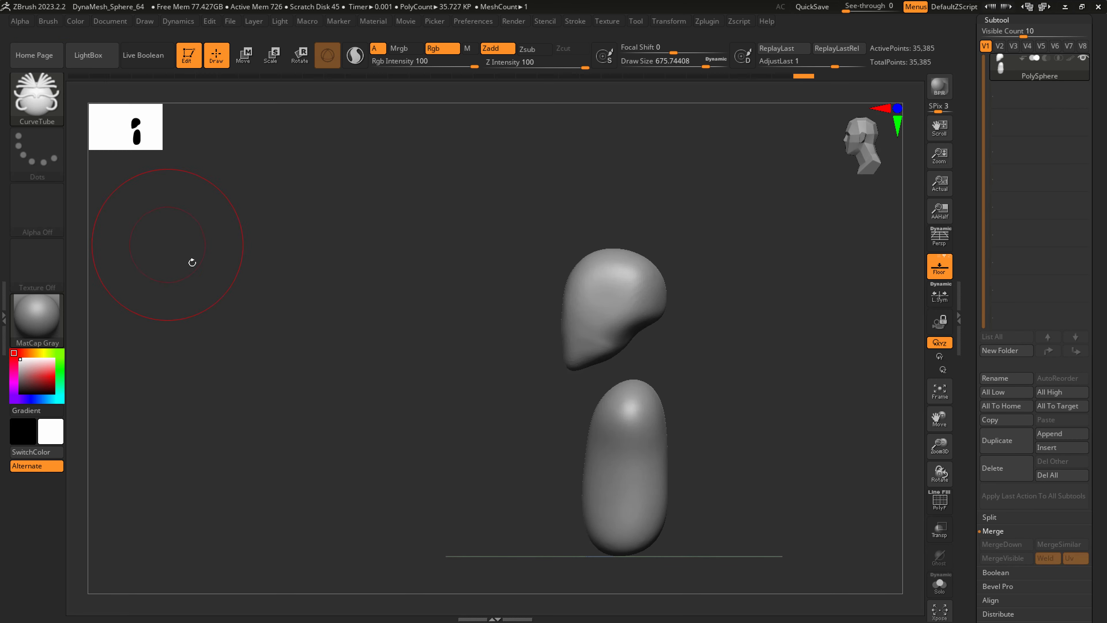
key("s")
left_click_drag(621, 349, 595, 351)
mouse_move(615, 352)
right_mouse_down("ctrl")
mouse_move(659, 415)
mouse_move(631, 346)
right_mouse_up("ctrl")
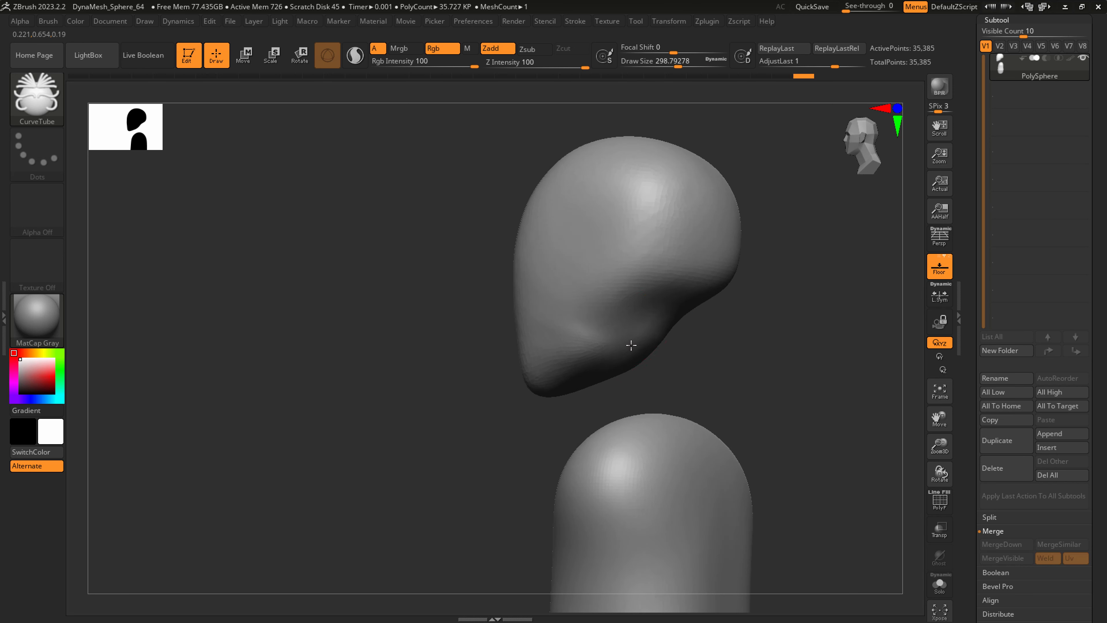
key("s")
left_click_drag(637, 349, 627, 349)
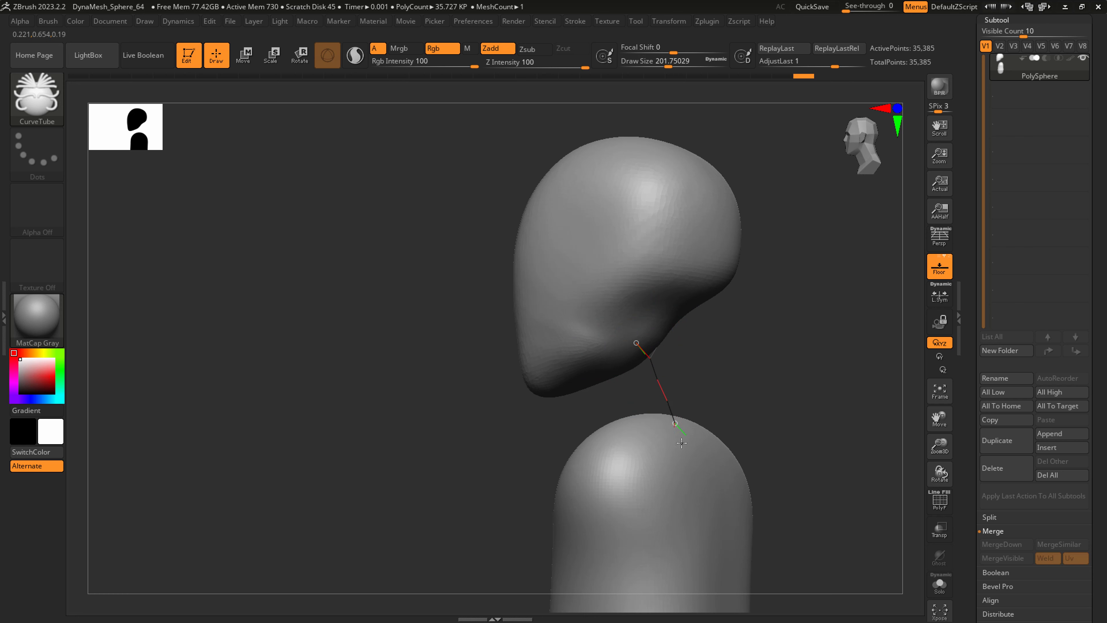
left_click_drag(681, 443, 685, 449)
right_click_drag(718, 479, 692, 490)
key("ctrl+z")
Reduce the brush size and draw a curve tube for the neck from under the head down into the torso.
key("s")
left_click_drag(627, 351, 615, 350)
key("ctrl+z")
right_click_drag(615, 332, 623, 353)
left_click_drag(668, 457, 670, 462)
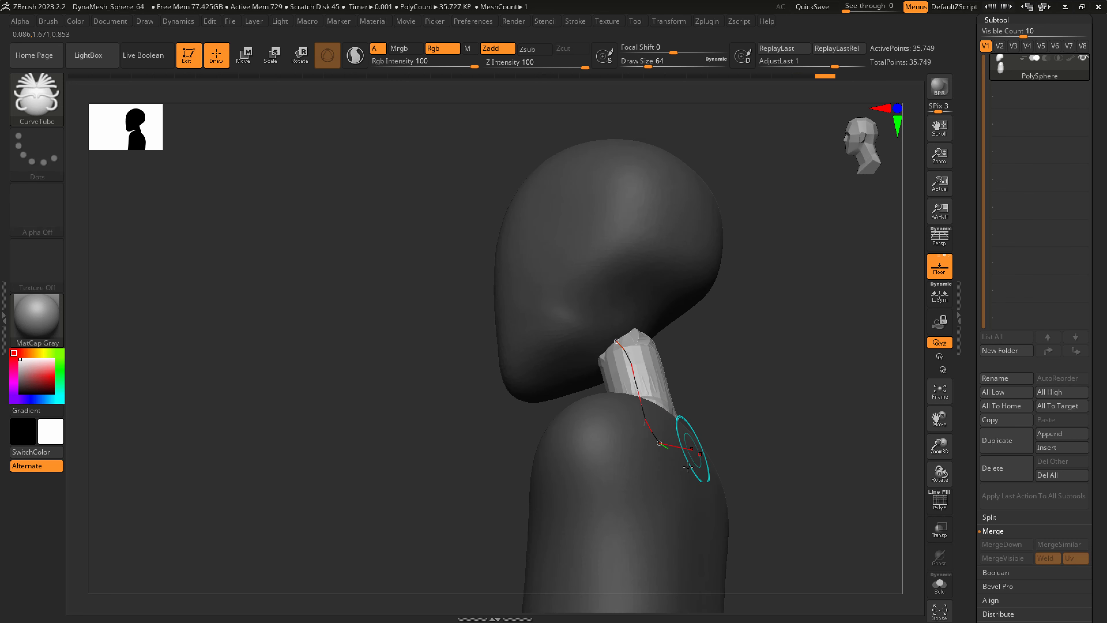
mouse_move(692, 450)
right_mouse_down()
mouse_move(712, 507)
mouse_move(684, 504)
mouse_move(711, 505)
right_mouse_up()
right_click_drag(632, 506, 630, 411, "ctrl")
key("s")
left_click_drag(629, 411, 639, 412)
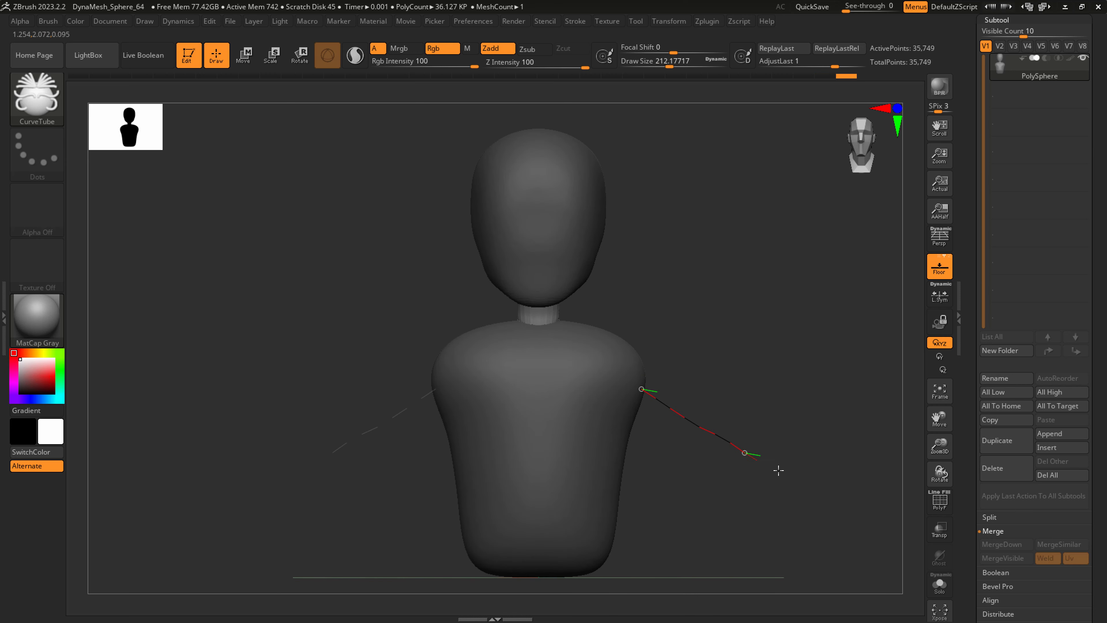
left_click_drag(888, 537, 891, 539)
right_click_drag(756, 414, 628, 340, "alt")
key("ctrl+z")
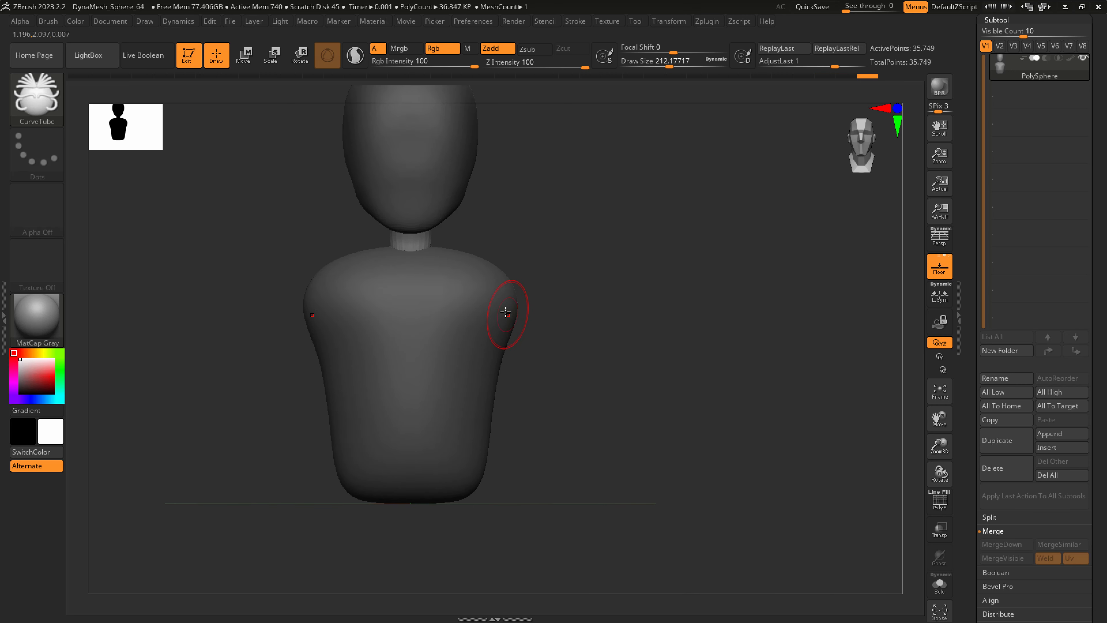
Reduce the brush to about 202, draw symmetrical arm tubes outward from the shoulders, and bend the forearms forward.
key("s")
left_click_drag(505, 309, 593, 366)
left_click_drag(763, 534, 763, 536)
right_click_drag(780, 523, 623, 518)
left_click_drag(736, 521, 731, 522)
mouse_move(641, 530)
right_mouse_down()
mouse_move(729, 536)
mouse_move(724, 525)
right_mouse_up()
left_click_drag(724, 525, 649, 541)
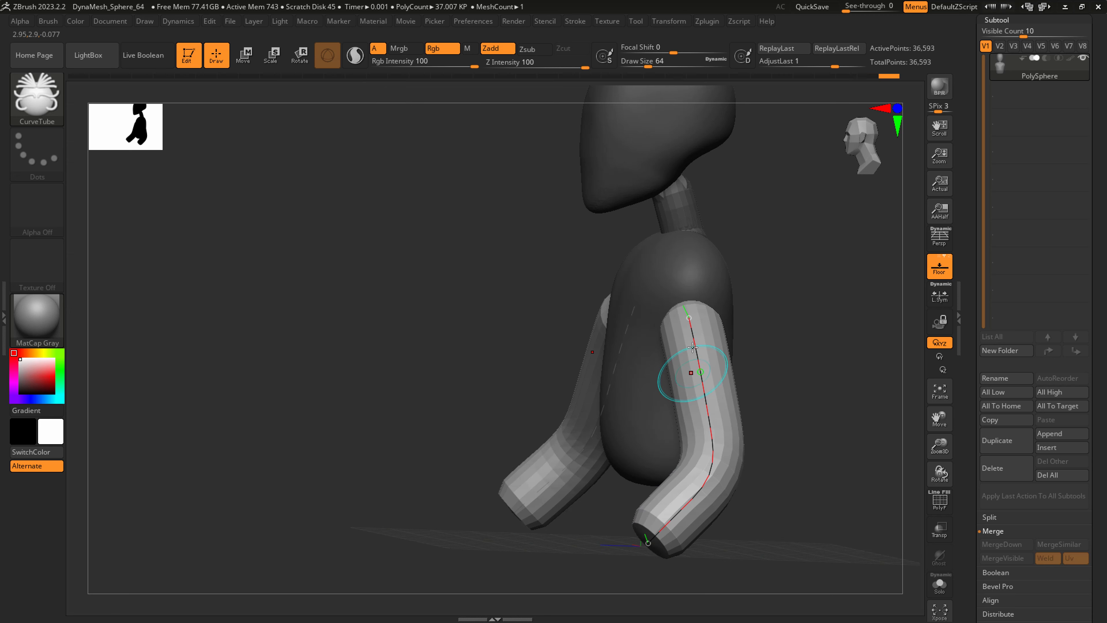
Reposition the upper ends of the arm tubes so they meet the torso's shoulders.
right_click_drag(697, 324, 650, 321)
left_click_drag(702, 314, 721, 278)
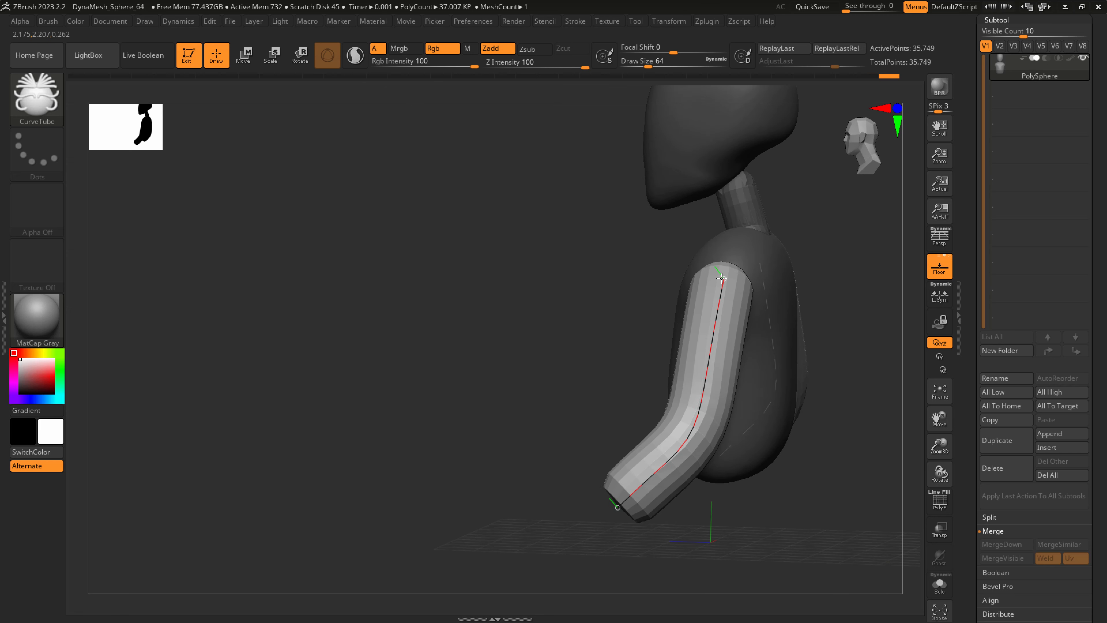
right_click_drag(721, 279, 766, 280)
right_click_drag(687, 284, 711, 284)
left_click_drag(658, 282, 605, 284)
Reshape the arm tubes' elbow bends and upper ends, and release the curves to finish the arms.
mouse_move(778, 410)
right_mouse_down()
mouse_move(739, 423)
mouse_move(772, 415)
right_mouse_up()
left_click_drag(793, 415, 774, 423)
left_click_drag(781, 371, 775, 357)
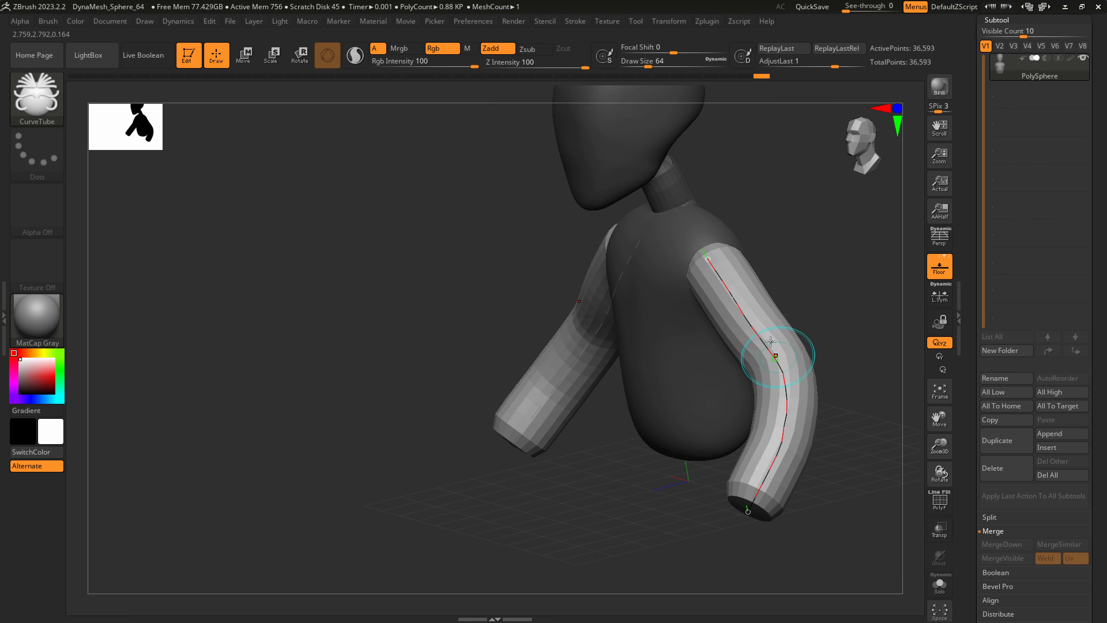
right_click_drag(709, 257, 773, 307)
right_click_drag(735, 394, 650, 336, "alt")
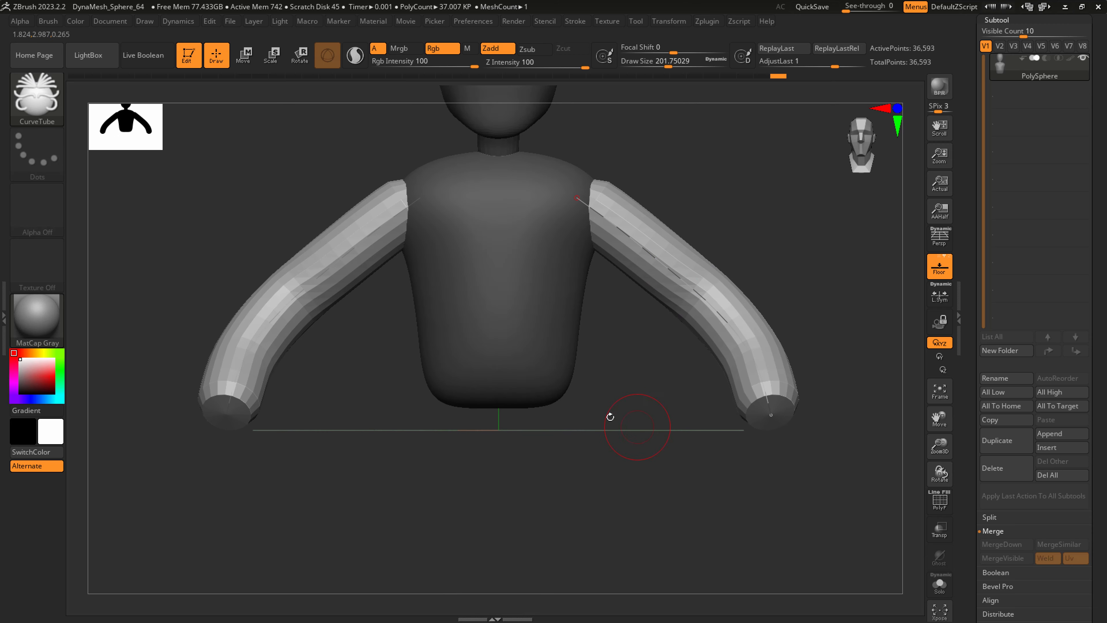
left_click(526, 333)
Clear the mask and remesh the head, neck, torso and arms into one surface with DynaMesh at resolution 64.
right_click_drag(640, 499, 607, 485)
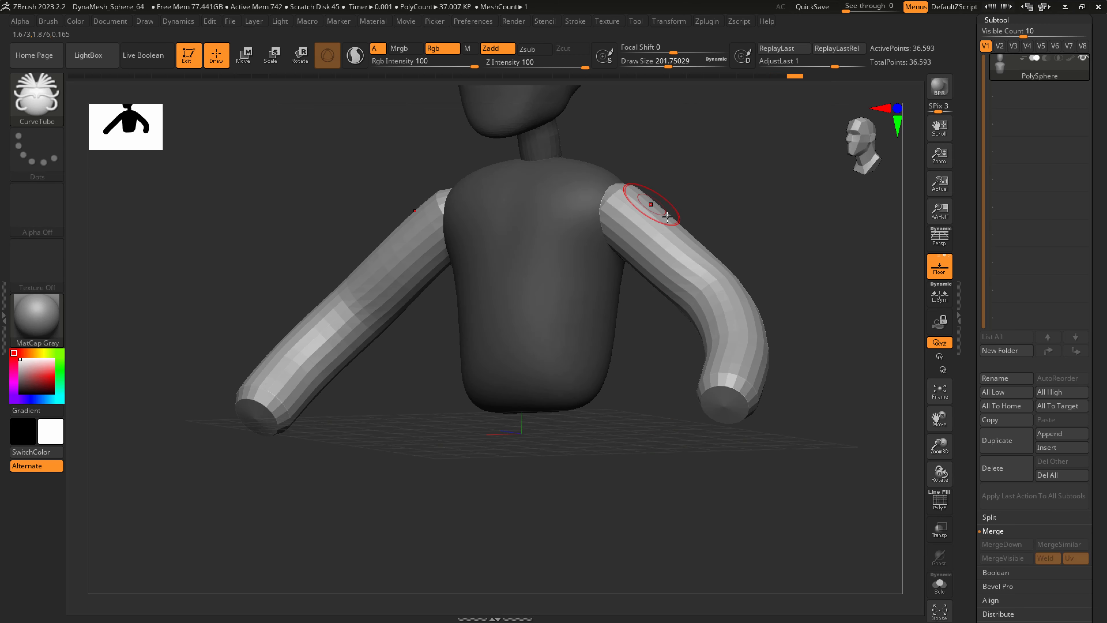
right_click_drag(746, 420, 687, 464, "alt")
scroll(1030, 432, "down", 5)
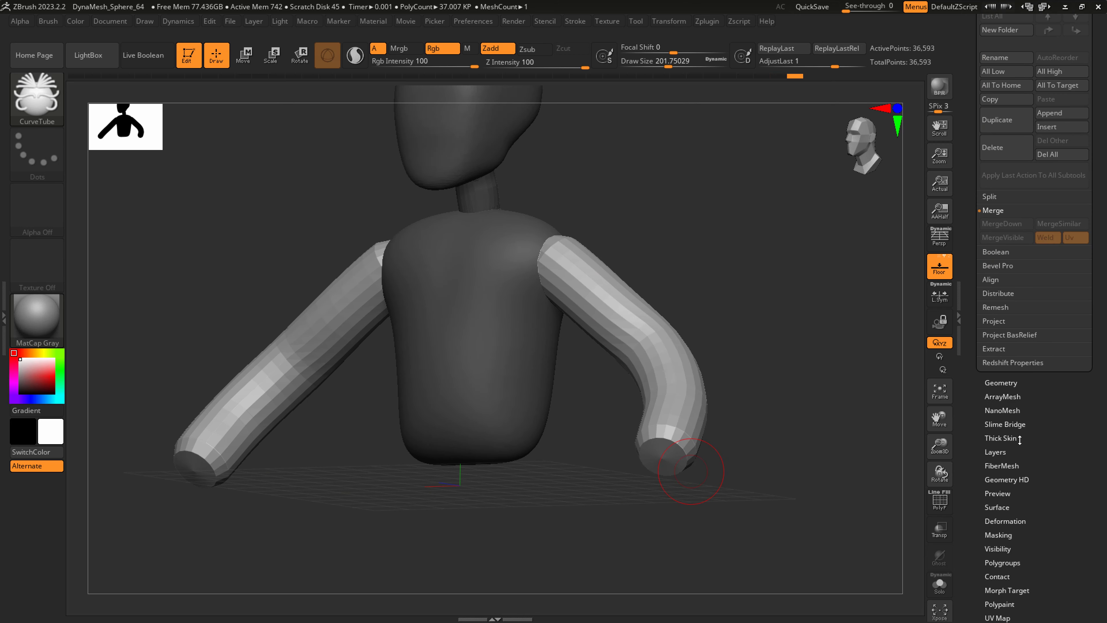
left_click(1000, 382)
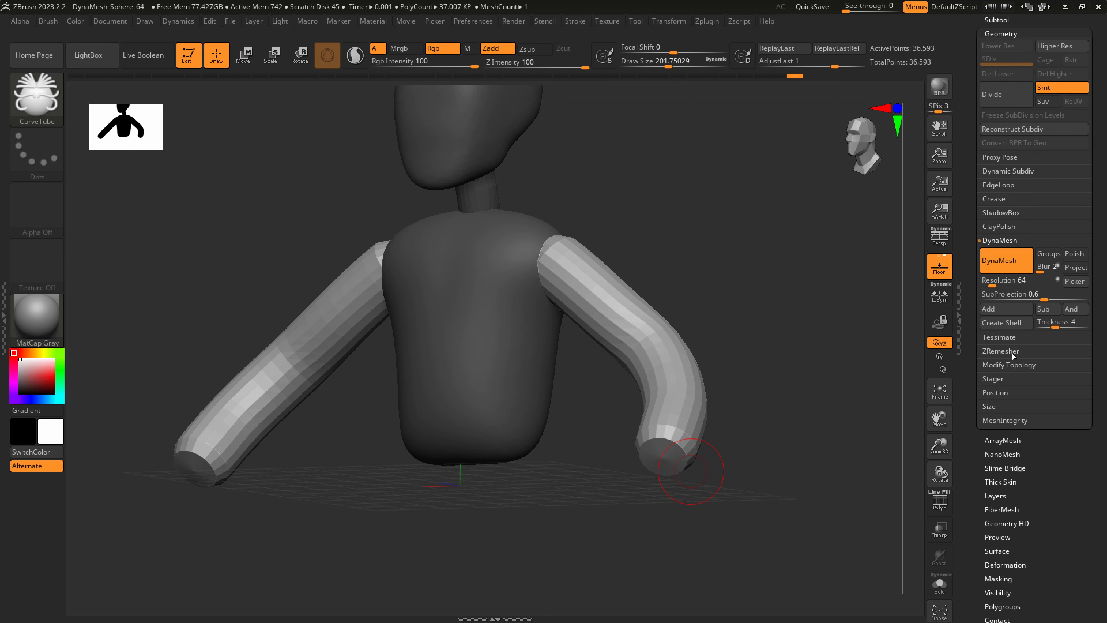
left_click_drag(760, 386, 823, 284, "ctrl")
left_click_drag(712, 274, 800, 180, "ctrl")
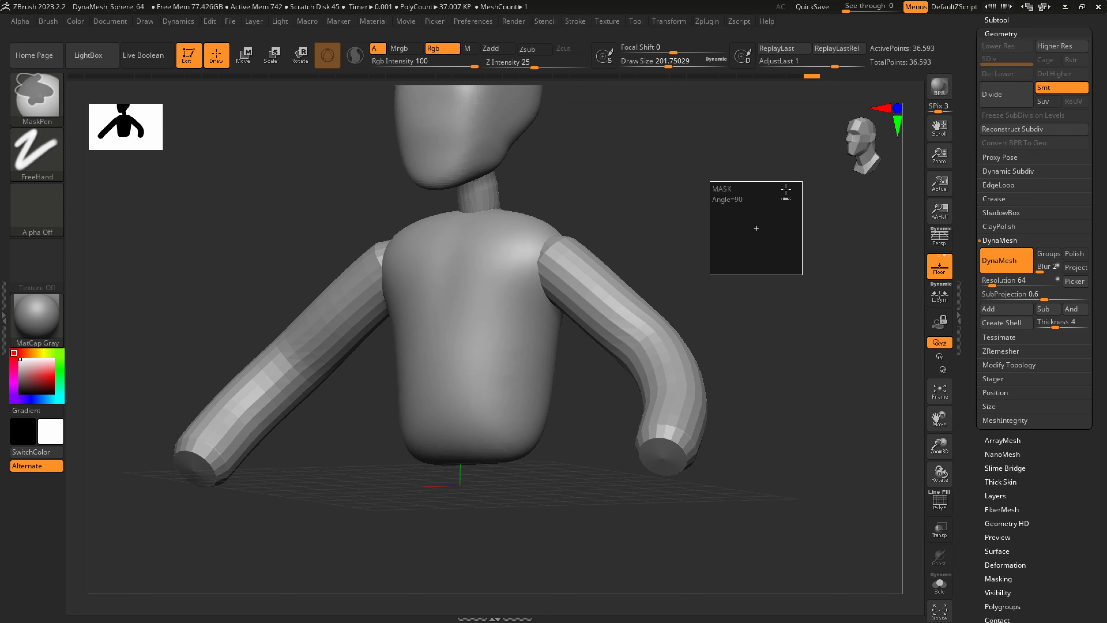
Smooth the arms, shoulders and neck junctions, enlarging the brush to about 567.
mouse_move(568, 260)
left_mouse_down("shift")
mouse_move(639, 333)
mouse_move(657, 422)
mouse_move(686, 444)
left_mouse_up("shift")
key("s")
left_click(574, 274)
key("ctrl+z")
key("s")
mouse_move(658, 429)
left_mouse_down("shift")
mouse_move(640, 354)
mouse_move(546, 217)
mouse_move(493, 209)
left_mouse_up("shift")
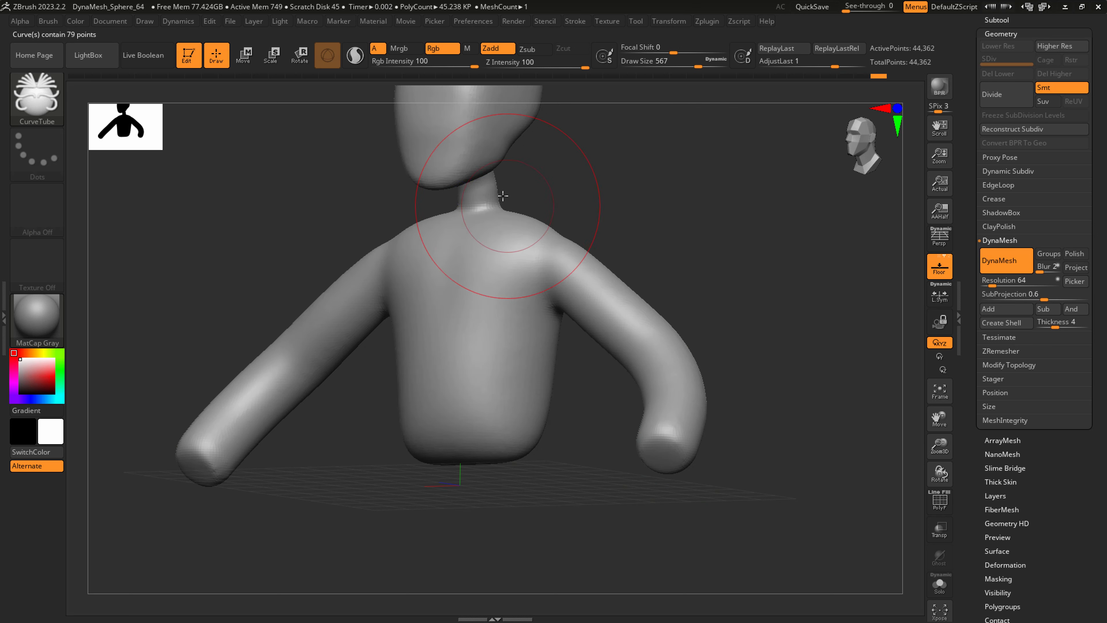
right_click_drag(501, 195, 383, 160)
Switch to the SnakeHook brush and try pulling the back of the neck outward, then undo that pull.
left_click(19, 93)
left_click(494, 326)
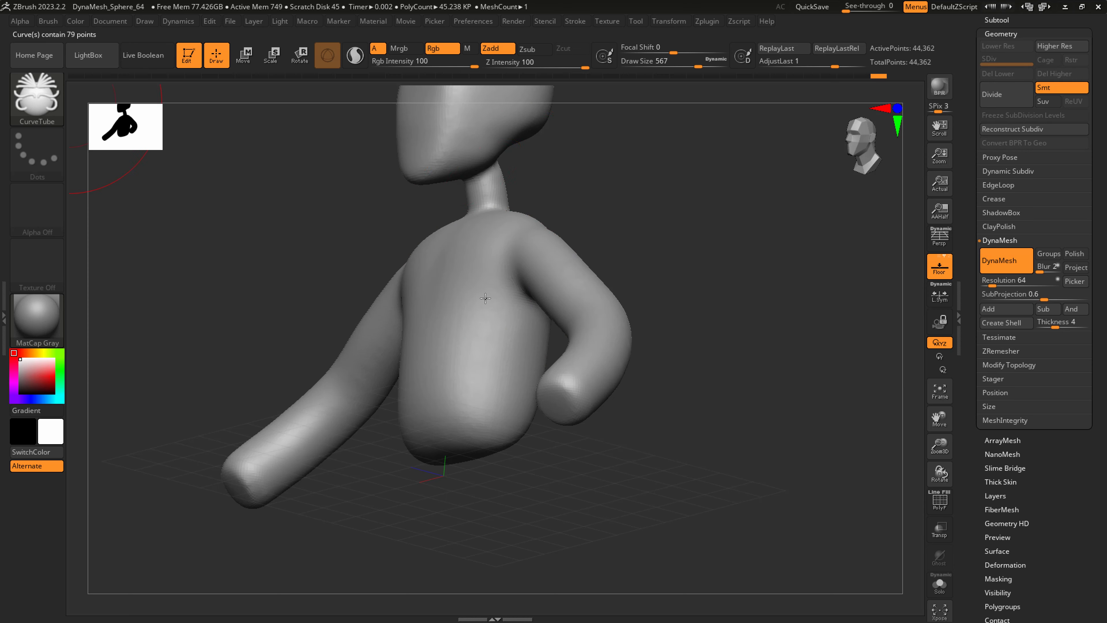
right_click_drag(507, 194, 519, 157)
key("b")
key("s")
key("h")
left_click_drag(522, 154, 509, 186)
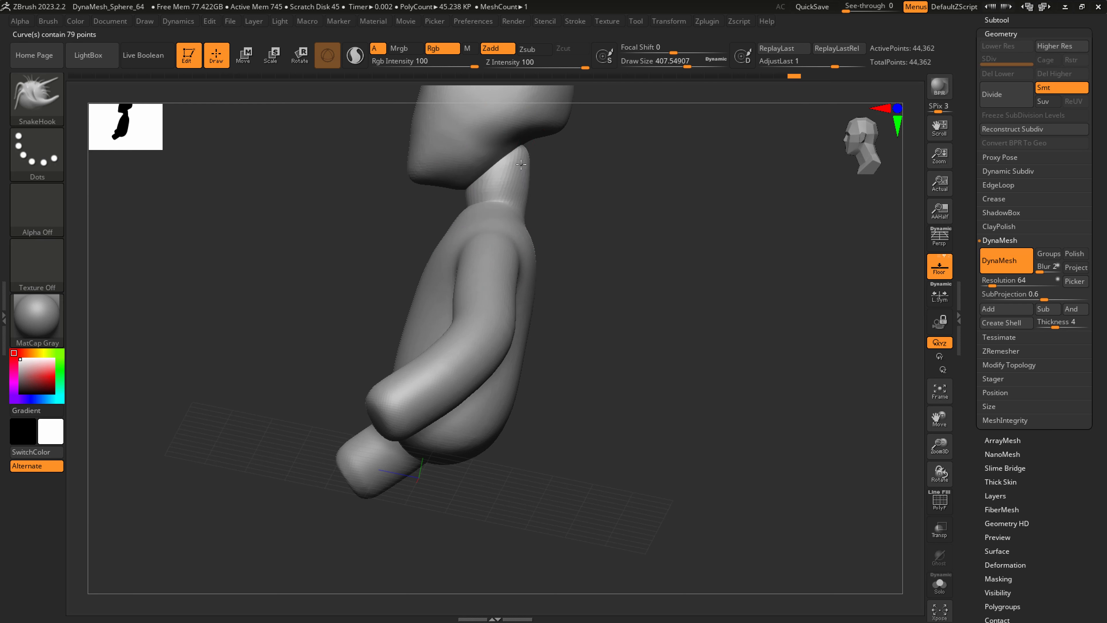
key("ctrl+z")
Adjust the nape with SnakeHook at a draw size of about 338 and remesh the figure with DynaMesh.
right_click_drag(548, 220, 547, 335, "alt")
right_click_drag(548, 336, 546, 361, "ctrl")
key("s")
left_click_drag(532, 258, 533, 244)
left_click_drag(538, 283, 538, 312, "shift")
left_click_drag(623, 285, 714, 366, "ctrl")
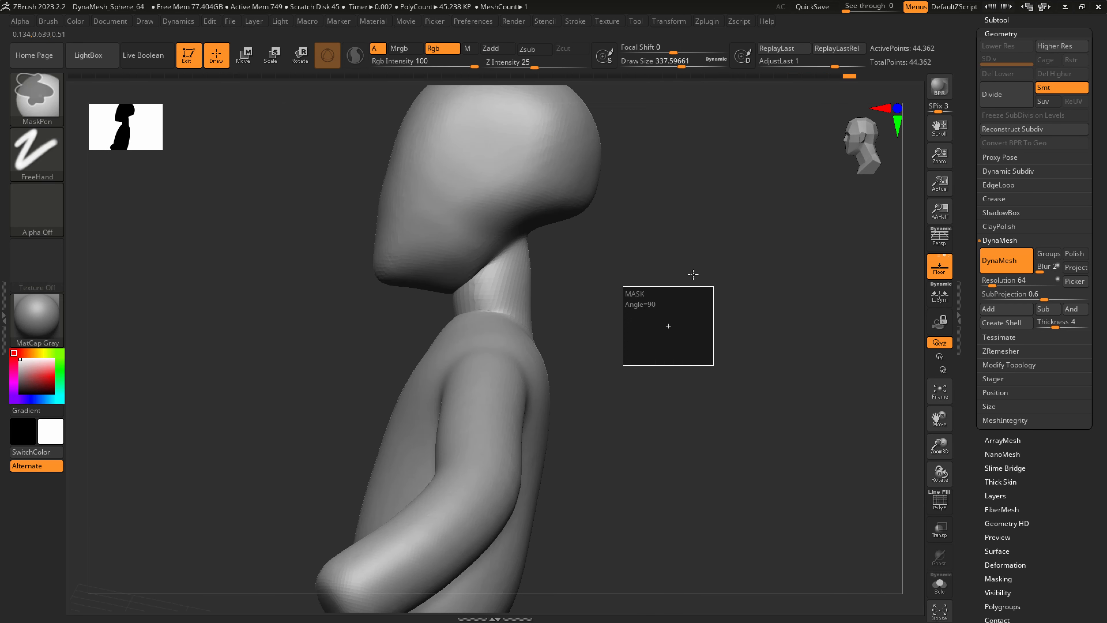
Pull the nape outward under the back of the skull and smooth the junction of head and neck.
mouse_move(532, 238)
left_mouse_down("shift")
mouse_move(542, 282)
mouse_move(532, 244)
left_mouse_up("shift")
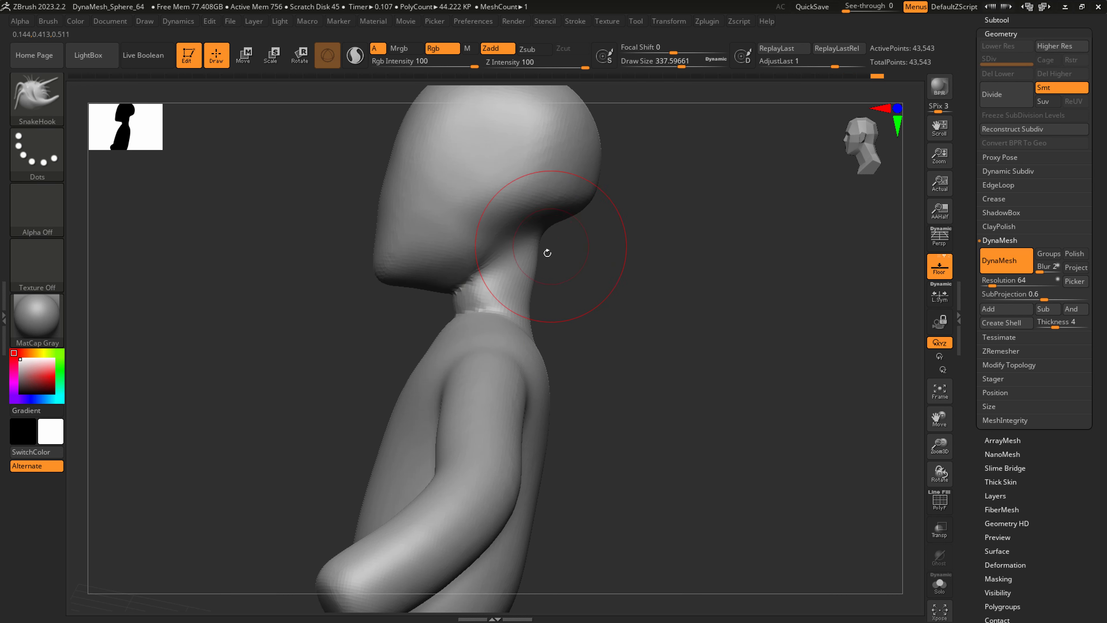
key("shift")
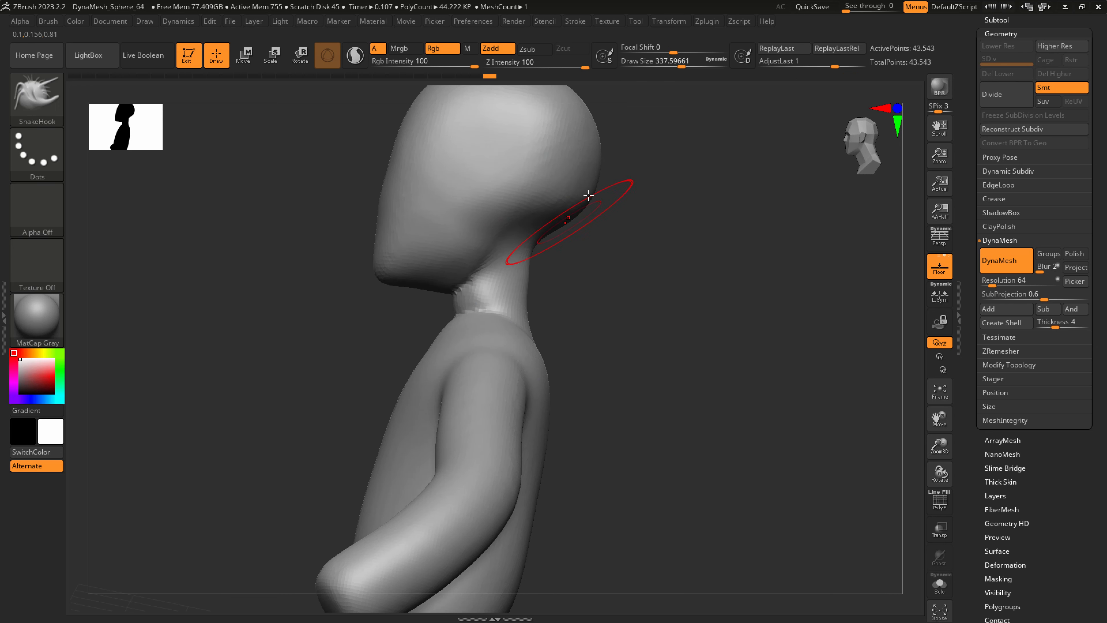
key("shift")
right_click_drag(573, 217, 588, 231, "alt")
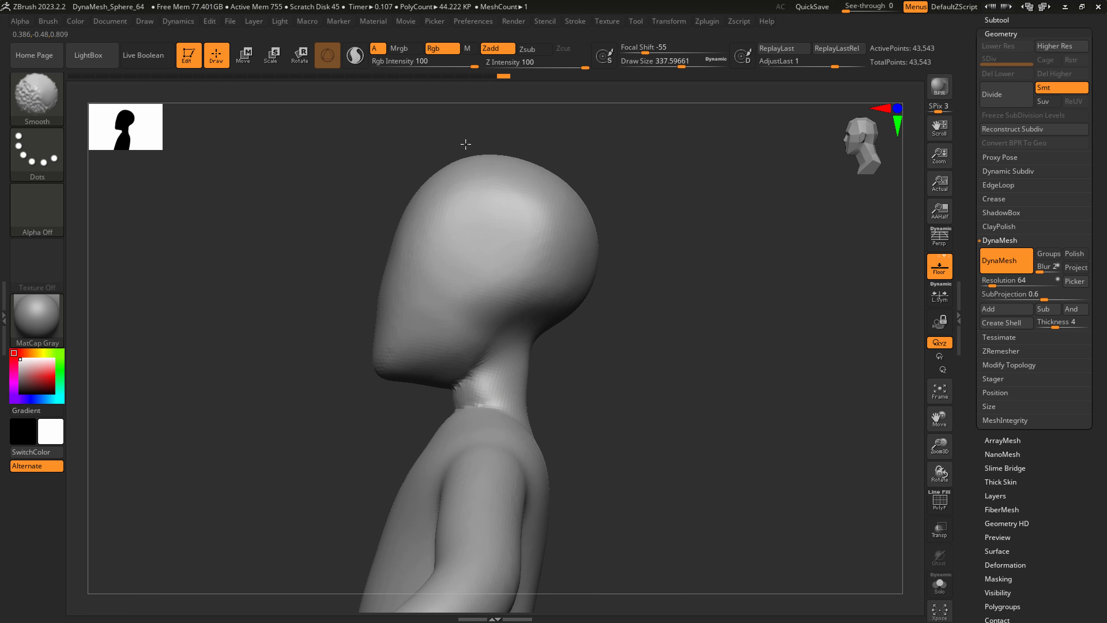
mouse_move(577, 279)
right_mouse_down()
mouse_move(640, 333)
mouse_move(643, 321)
right_mouse_up()
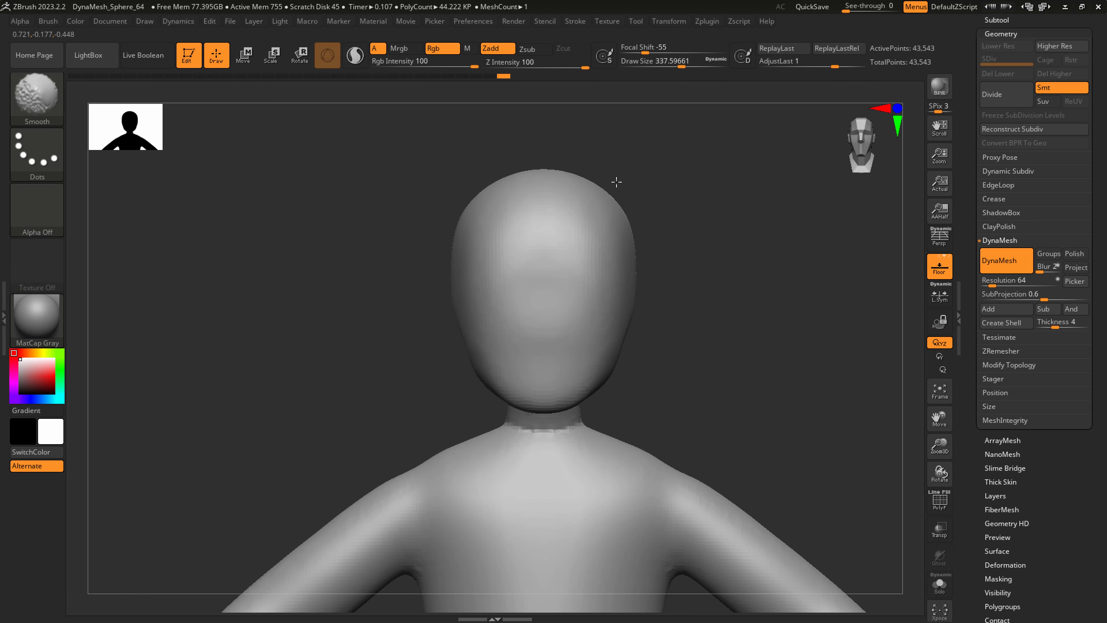
Refine the shoulders and shift the upper torso backward with SnakeHook, enlarging the draw size to about 921.
mouse_move(611, 354)
right_mouse_down()
mouse_move(584, 375)
mouse_move(585, 289)
mouse_move(570, 256)
right_mouse_up()
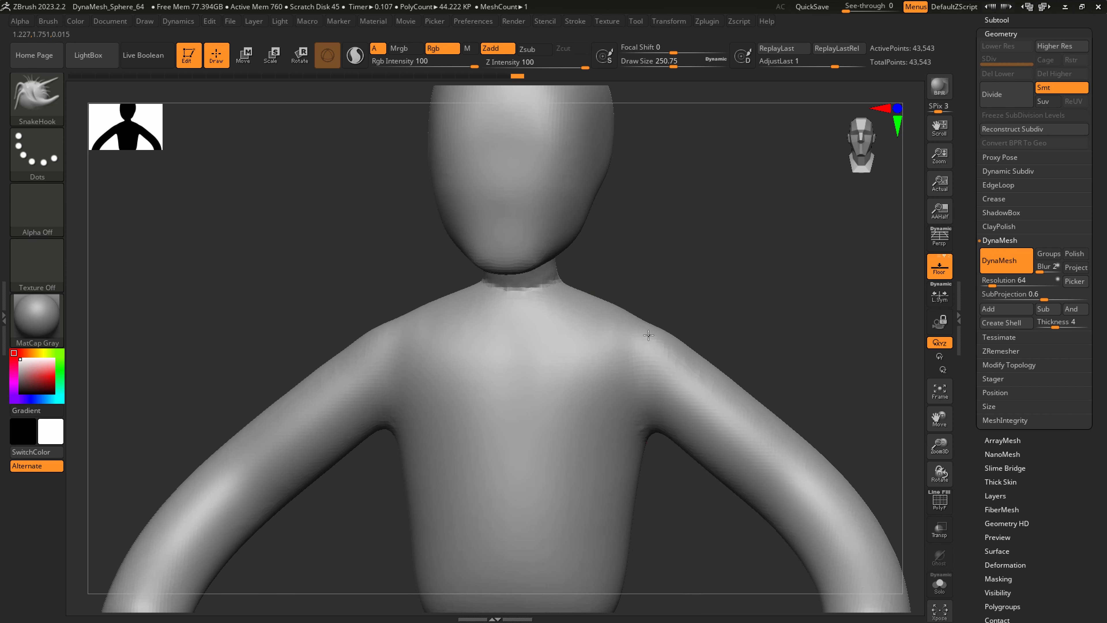
right_click_drag(660, 391, 583, 337, "ctrl")
right_click_drag(628, 302, 593, 332, "shift")
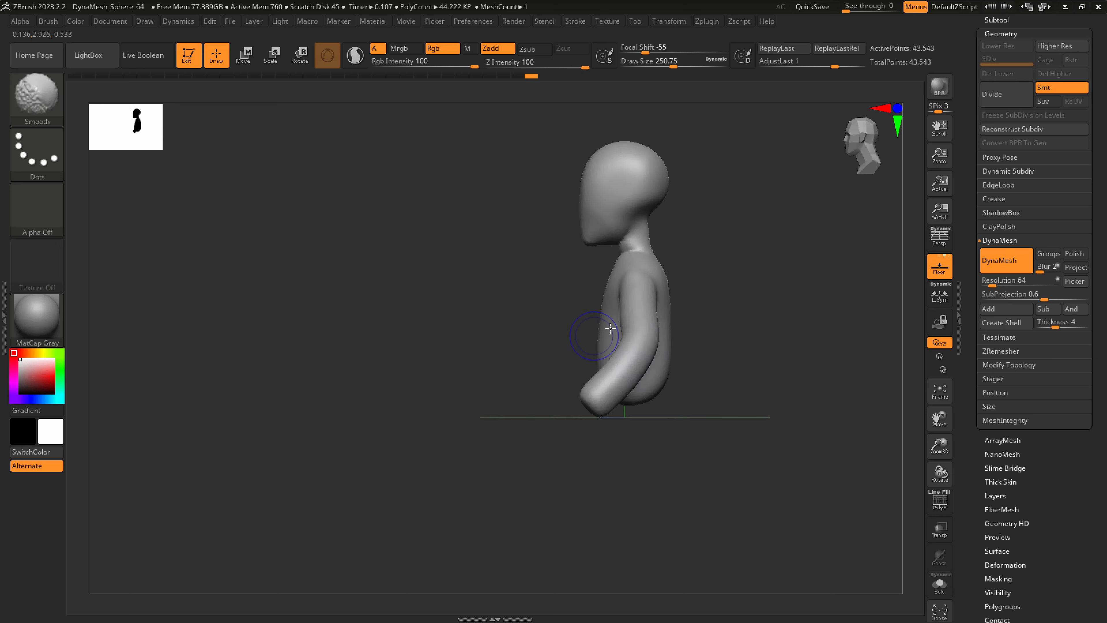
key("s")
left_click_drag(642, 313, 673, 310)
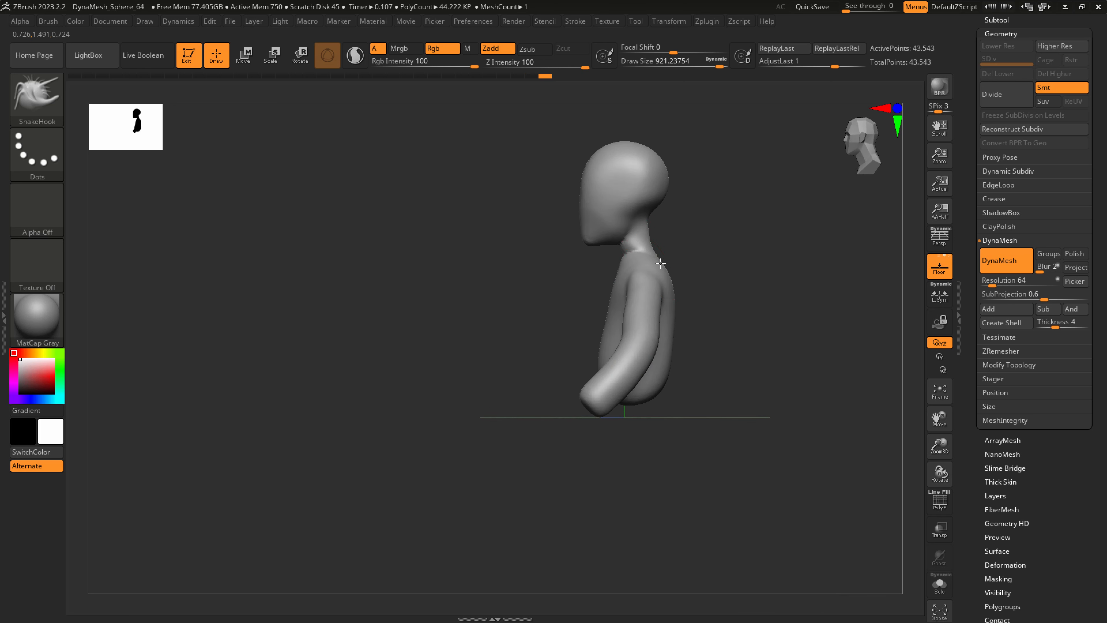
Reshape and smooth the throat between the chin and the chest with a smaller SnakeHook brush.
key("s")
left_click_drag(632, 247, 606, 250)
right_click_drag(606, 251, 640, 274, "ctrl")
key("s")
mouse_move(640, 256)
left_mouse_down()
mouse_move(627, 256)
mouse_move(631, 274)
left_mouse_up()
right_click_drag(625, 272, 631, 223)
Carve the jawline and the base of the skull with DamStandard at a draw size of about 172.
key("b")
key("d")
key("s")
key("s")
left_click_drag(631, 223, 640, 249)
key("shift")
mouse_move(640, 247)
right_mouse_down()
mouse_move(649, 245)
mouse_move(635, 238)
right_mouse_up()
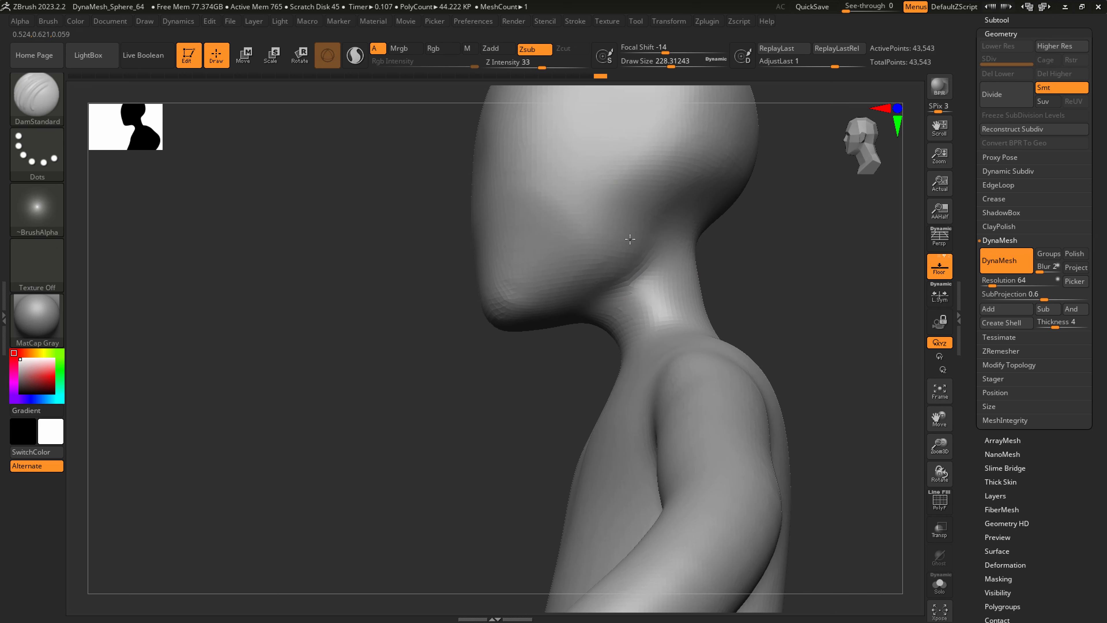
key("s")
left_click_drag(633, 233, 626, 232)
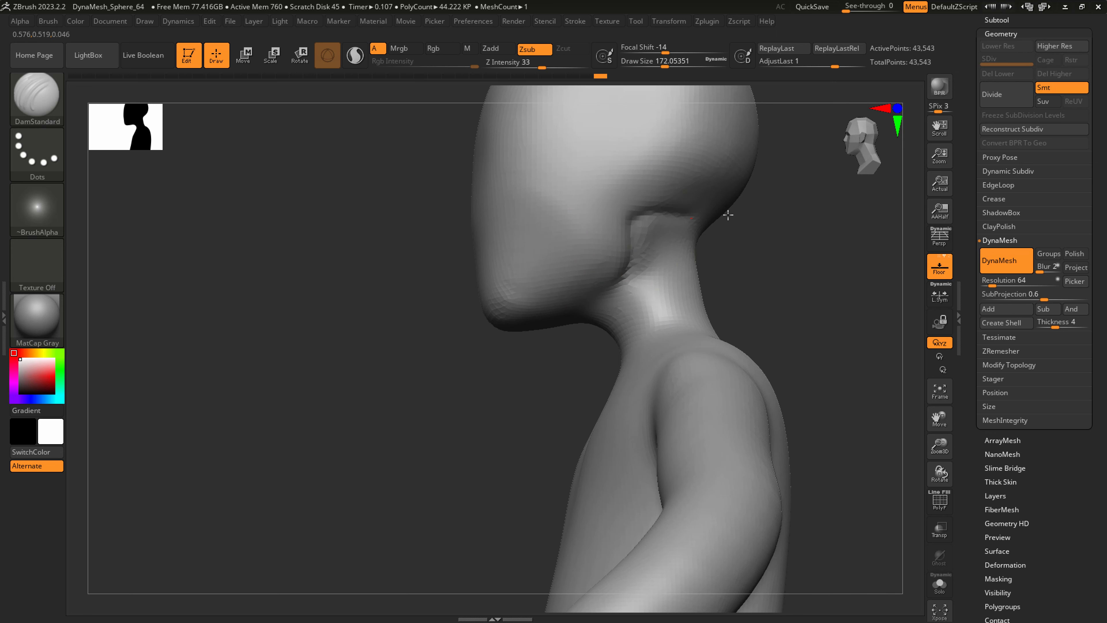
key("shift")
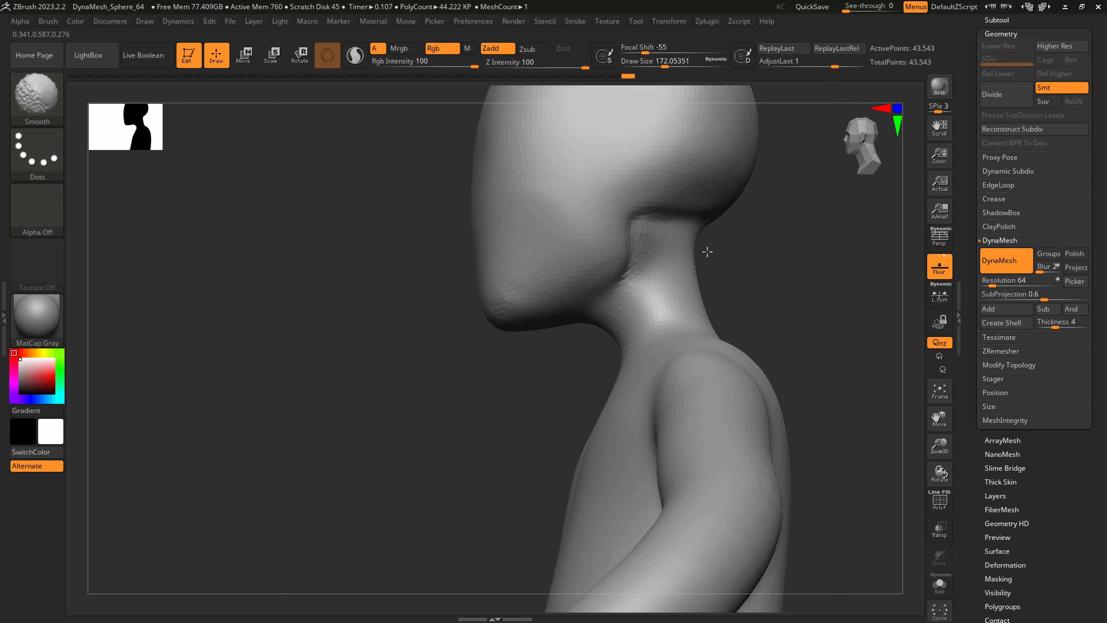
Reshape the front of the throat under the chin with SnakeHook at a draw size of about 101.
left_click_drag(626, 338, 623, 334, "shift")
right_click_drag(603, 329, 626, 323)
key("s")
key("b")
key("s")
key("h")
left_click_drag(610, 323, 597, 332)
key("s")
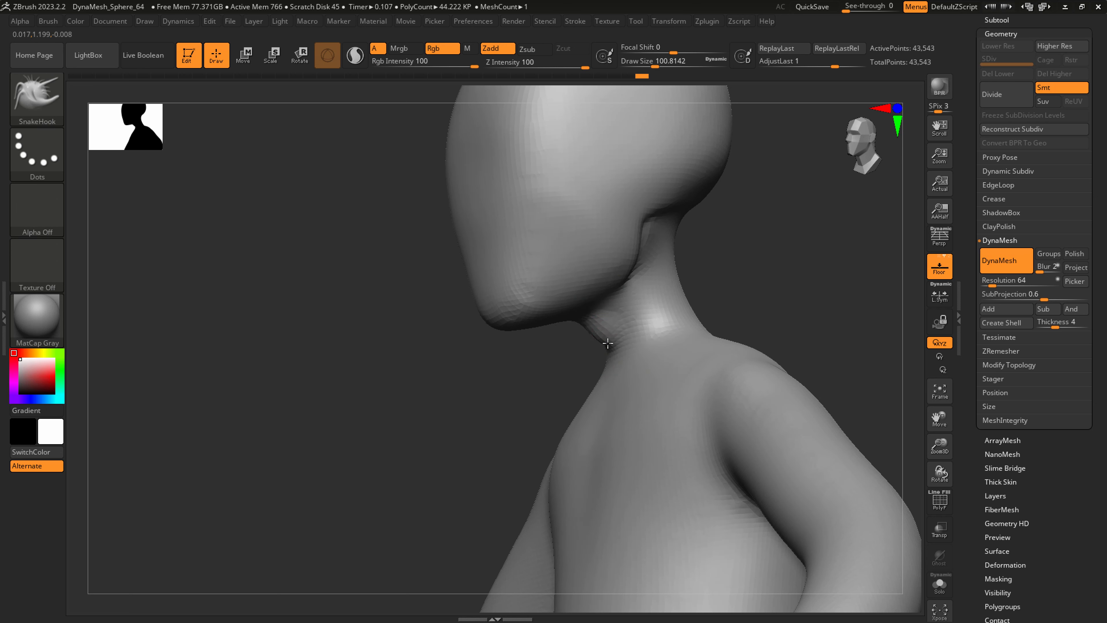
left_click_drag(612, 339, 613, 341)
mouse_move(613, 341)
right_mouse_down()
mouse_move(652, 358)
mouse_move(662, 381)
right_mouse_up()
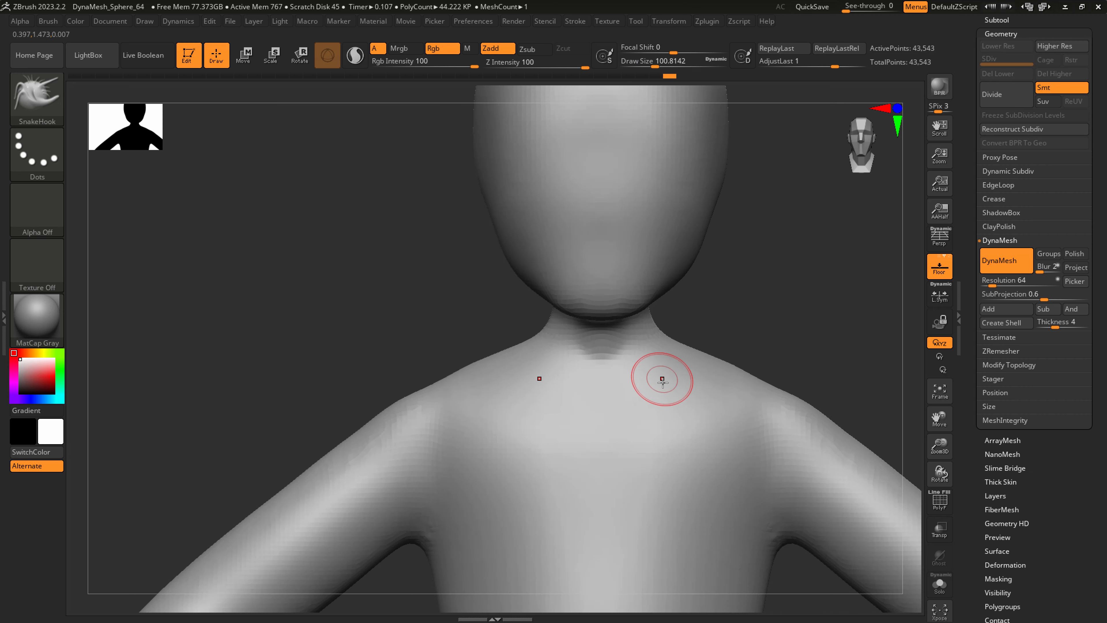
Reshape the sides and back of the neck with SnakeHook at a draw size of about 217.
key("b")
key("d")
key("s")
mouse_move(653, 340)
right_mouse_down()
mouse_move(648, 312)
mouse_move(684, 298)
right_mouse_up()
key("b")
key("s")
key("h")
key("s")
left_click_drag(684, 299, 699, 298)
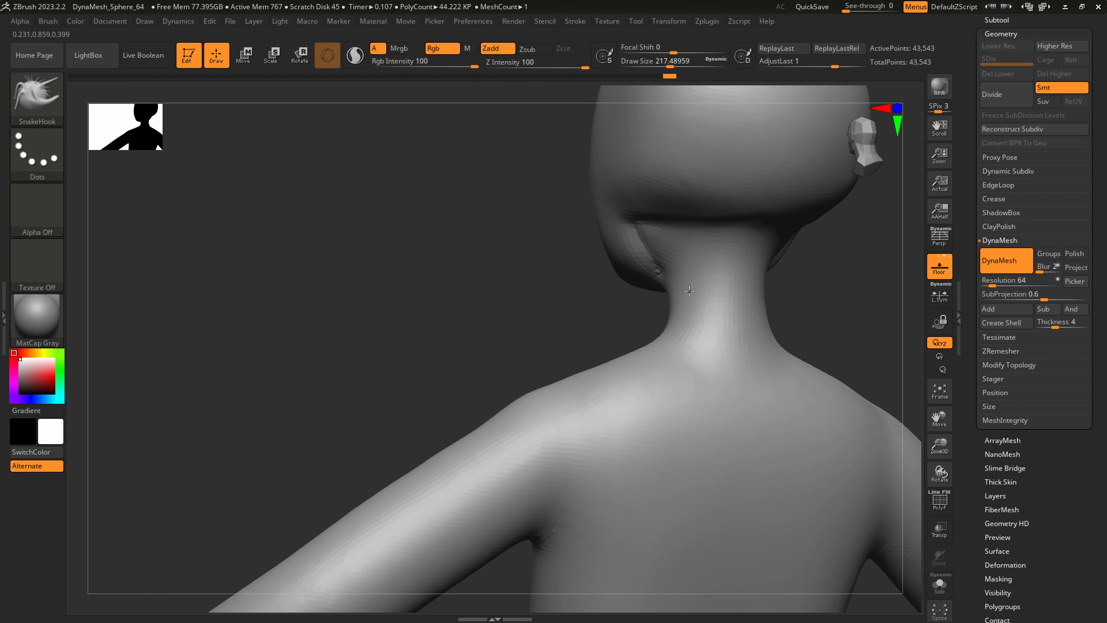
right_click_drag(699, 297, 769, 284)
left_click_drag(708, 266, 723, 240)
left_click_drag(721, 263, 721, 277, "shift")
mouse_move(789, 211)
right_mouse_down()
mouse_move(721, 309)
mouse_move(660, 329)
mouse_move(676, 334)
right_mouse_up()
Carve the neck muscle lines from below the jaw down to the pit of the neck with DamStandard.
key("b")
key("d")
key("s")
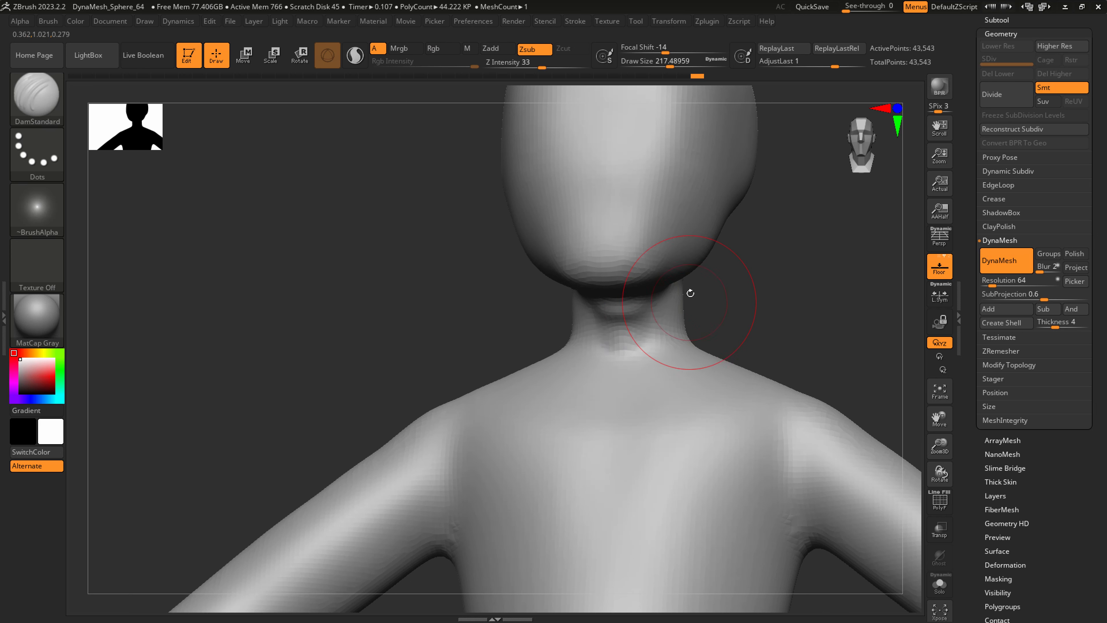
left_click_drag(674, 293, 638, 417)
key("ctrl+z")
mouse_move(669, 297)
left_mouse_down()
mouse_move(635, 408)
mouse_move(650, 325)
mouse_move(620, 399)
left_mouse_up()
Refine and smooth the carved neck muscle lines at a draw size of about 140.
right_click_drag(690, 337, 686, 317)
key("s")
left_click_drag(686, 318, 676, 317)
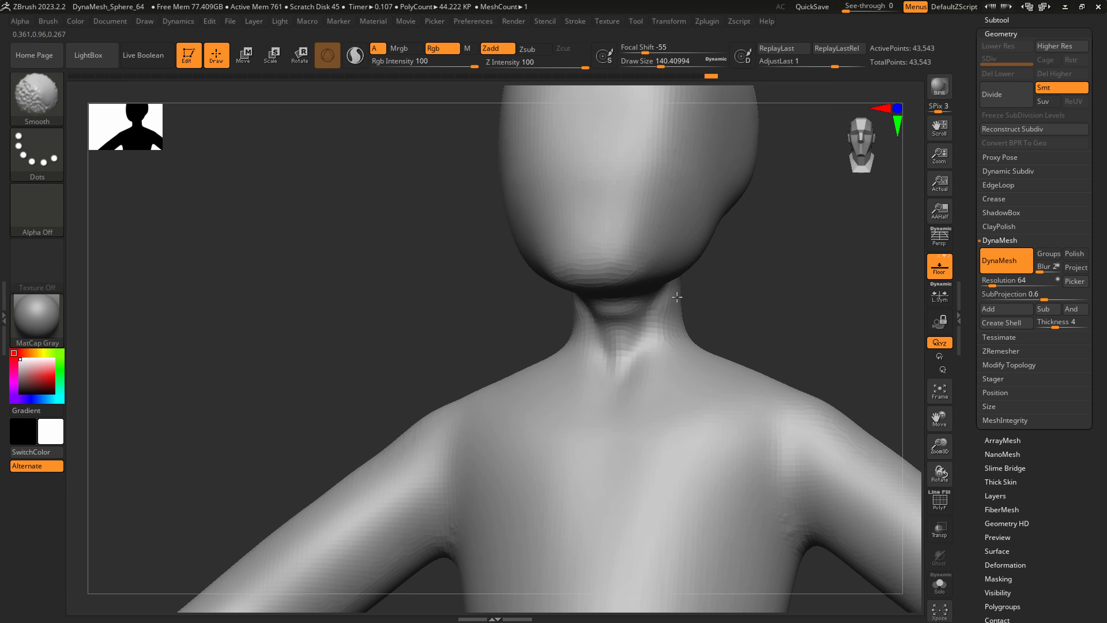
left_click_drag(658, 412, 657, 416, "shift")
mouse_move(845, 418)
right_mouse_down()
mouse_move(729, 438)
mouse_move(660, 415)
right_mouse_up()
right_click_drag(776, 431, 695, 437)
Shape the slope from neck to shoulders and raise the armpits with SnakeHook at a draw size of about 286.
key("b")
key("s")
key("h")
key("s")
mouse_move(794, 389)
left_mouse_down()
mouse_move(810, 390)
mouse_move(775, 397)
left_mouse_up()
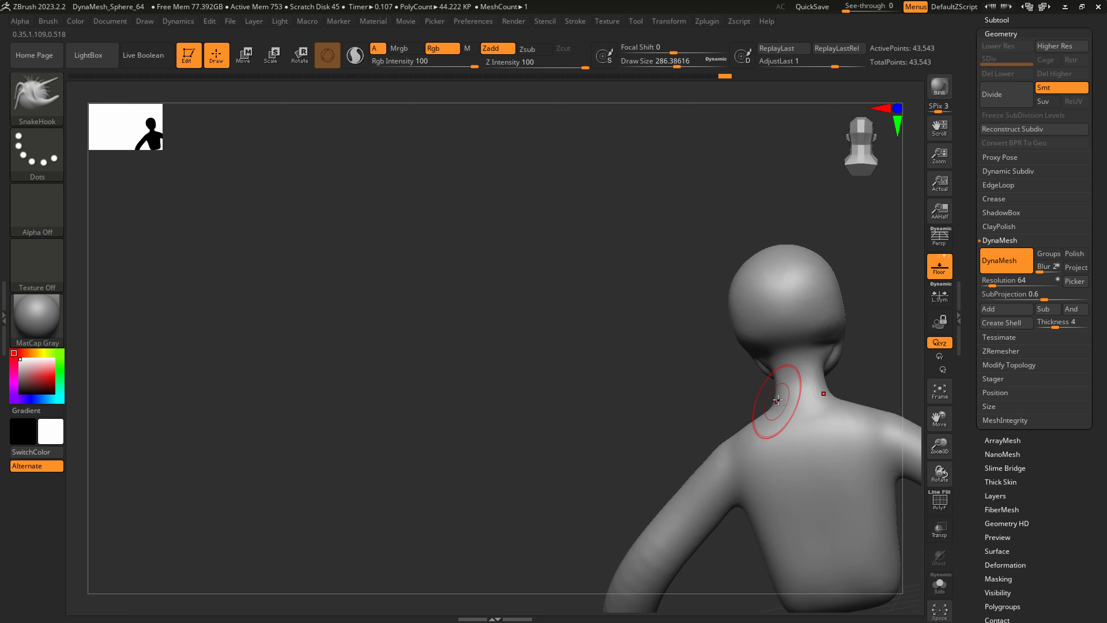
mouse_move(791, 432)
right_mouse_down("alt")
mouse_move(669, 435)
mouse_move(761, 432)
mouse_move(741, 440)
mouse_move(728, 400)
right_mouse_up("alt")
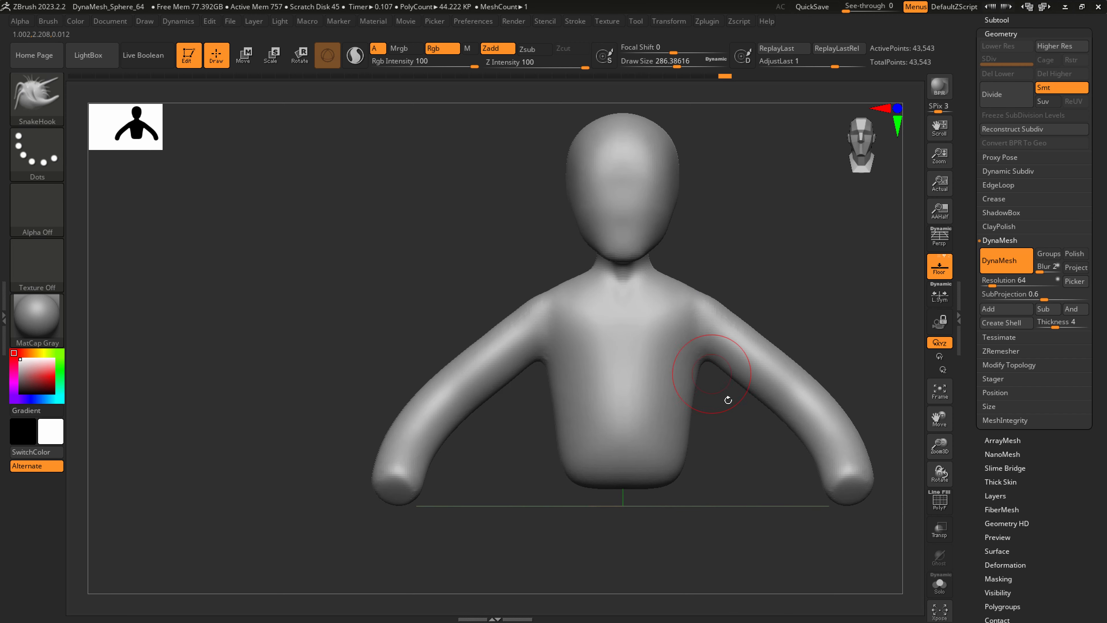
left_click_drag(707, 362, 703, 352)
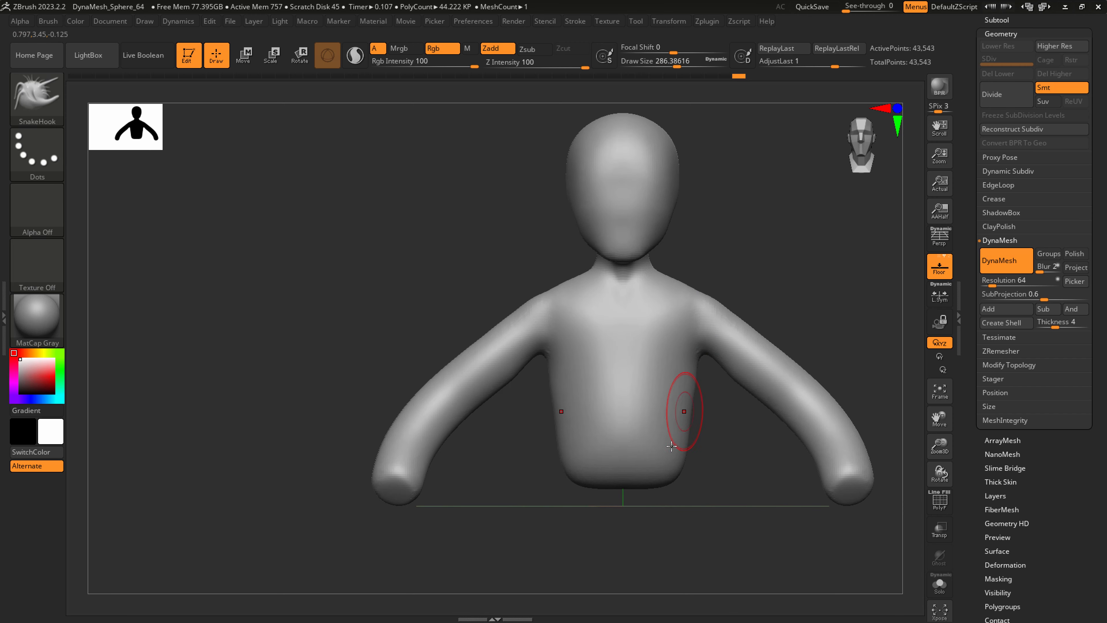
Pull the bottom of the torso downward and form the waist and hips with SnakeHook at about 437.
key("s")
mouse_move(672, 455)
left_mouse_down()
mouse_move(684, 456)
mouse_move(645, 506)
mouse_move(642, 539)
left_mouse_up()
left_click_drag(668, 483, 684, 497)
right_click_drag(690, 491, 646, 487)
left_click_drag(644, 489, 640, 504)
right_click_drag(756, 498, 719, 501)
left_click_drag(720, 504, 728, 506)
right_click_drag(729, 506, 690, 503)
left_click_drag(722, 503, 703, 524)
mouse_move(699, 515)
right_mouse_down()
mouse_move(725, 510)
mouse_move(728, 455)
right_mouse_up()
Enlarge the brush to about 602, reshape the lower back and round out the base of the pelvis.
key("s")
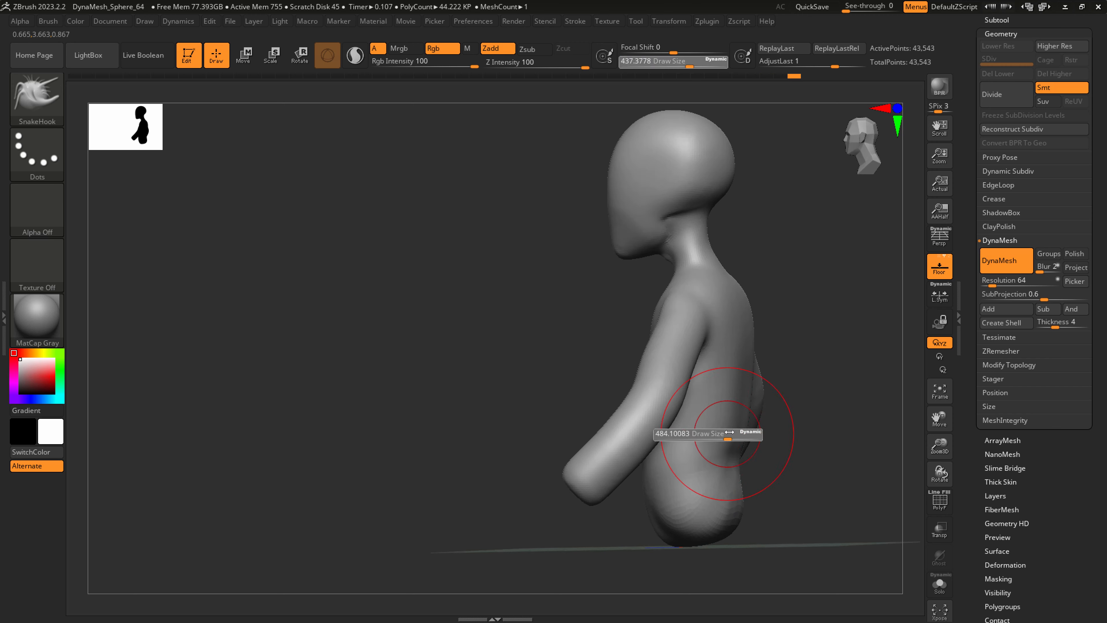
left_click_drag(724, 437, 736, 437)
left_click_drag(740, 409, 730, 410)
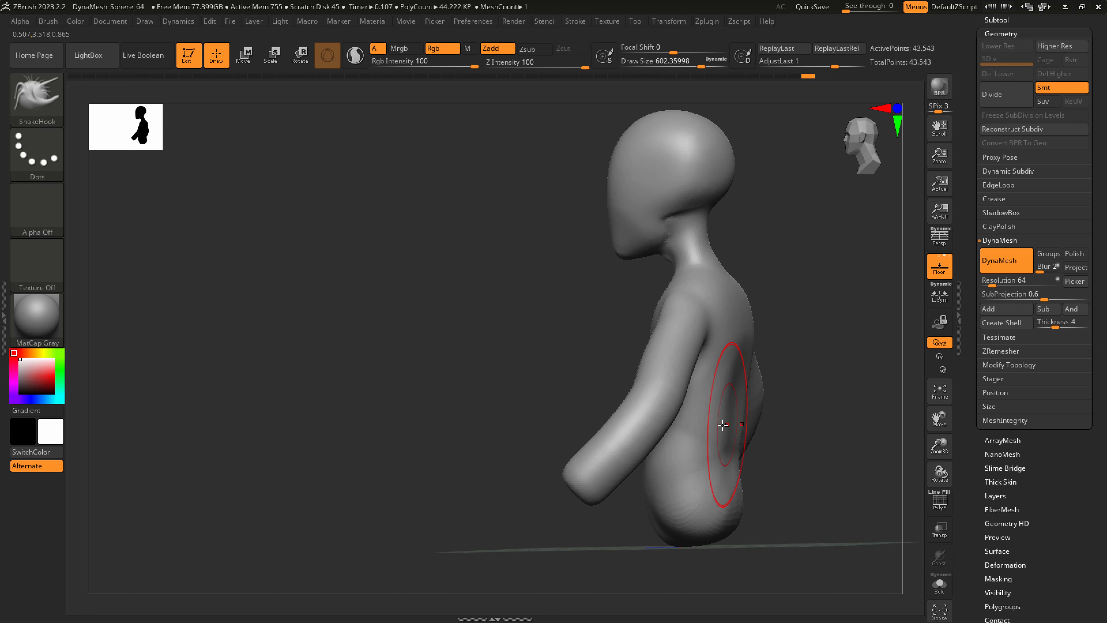
right_click_drag(716, 424, 748, 429)
left_click_drag(684, 514, 675, 520)
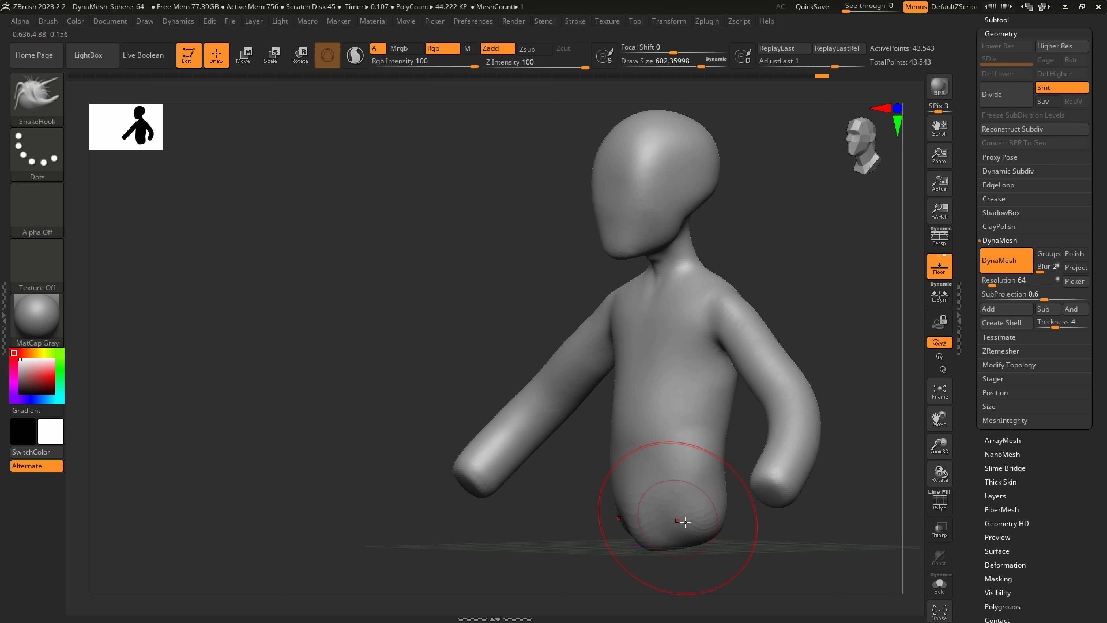
right_click_drag(675, 519, 692, 510)
left_click_drag(691, 501, 697, 479, "shift")
Adjust the torso's sides below the armpits with SnakeHook at a draw size of about 400.
mouse_move(739, 377)
right_mouse_down("ctrl")
mouse_move(749, 376)
mouse_move(696, 347)
right_mouse_up("ctrl")
key("s")
left_click_drag(684, 334, 669, 334)
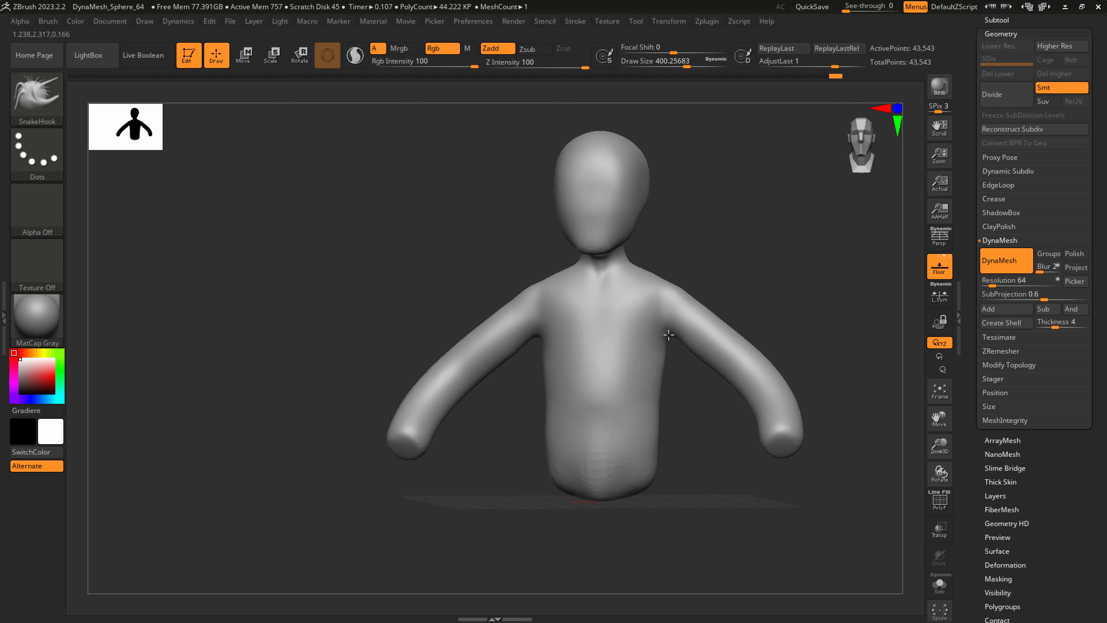
Enable Sculptris Pro and shape the arm ends into palms with SnakeHook at a draw size of about 286.
mouse_move(774, 426)
right_mouse_down("alt")
mouse_move(694, 385)
mouse_move(712, 460)
mouse_move(705, 437)
right_mouse_up("alt")
key("s")
mouse_move(705, 437)
left_mouse_down()
mouse_move(694, 437)
mouse_move(678, 481)
mouse_move(729, 474)
left_mouse_up()
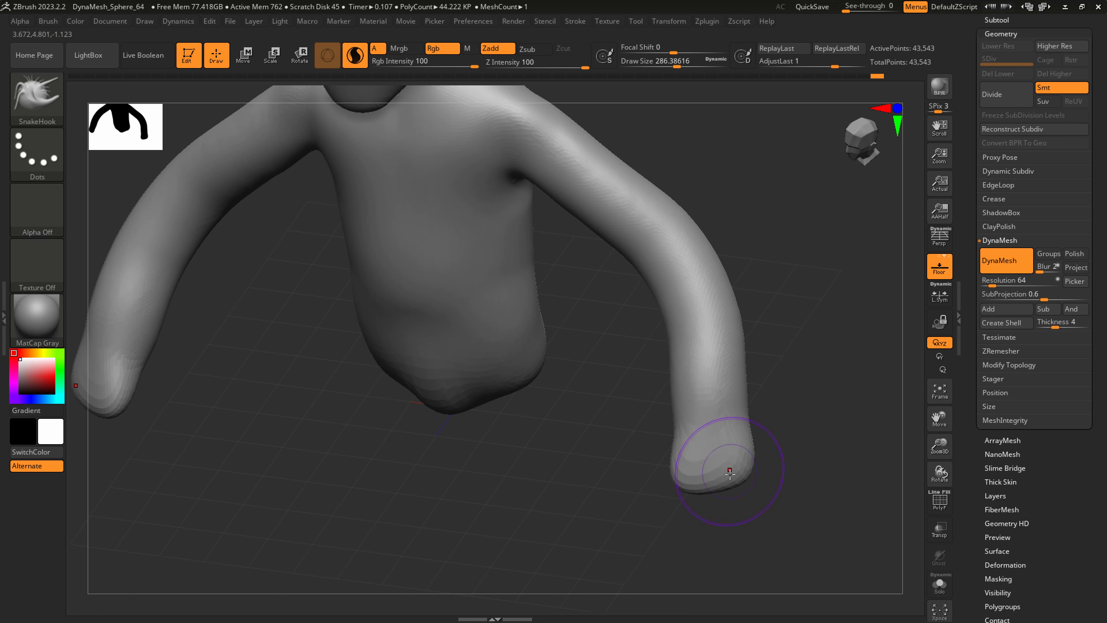
left_click_drag(737, 483, 740, 483)
mouse_move(740, 483)
right_mouse_down()
mouse_move(697, 474)
mouse_move(719, 501)
mouse_move(733, 470)
right_mouse_up()
Show the polygon wireframe and pull a thumb out of each palm with SnakeHook at about 124.
key("shift+f")
key("s")
left_click_drag(755, 488, 734, 488)
mouse_move(740, 478)
right_mouse_down()
mouse_move(757, 476)
mouse_move(711, 471)
right_mouse_up()
key("s")
mouse_move(651, 442)
left_mouse_down()
mouse_move(604, 462)
mouse_move(603, 487)
left_mouse_up()
right_click_drag(626, 487, 698, 471)
left_click_drag(606, 483, 617, 492)
right_click_drag(598, 485, 629, 474)
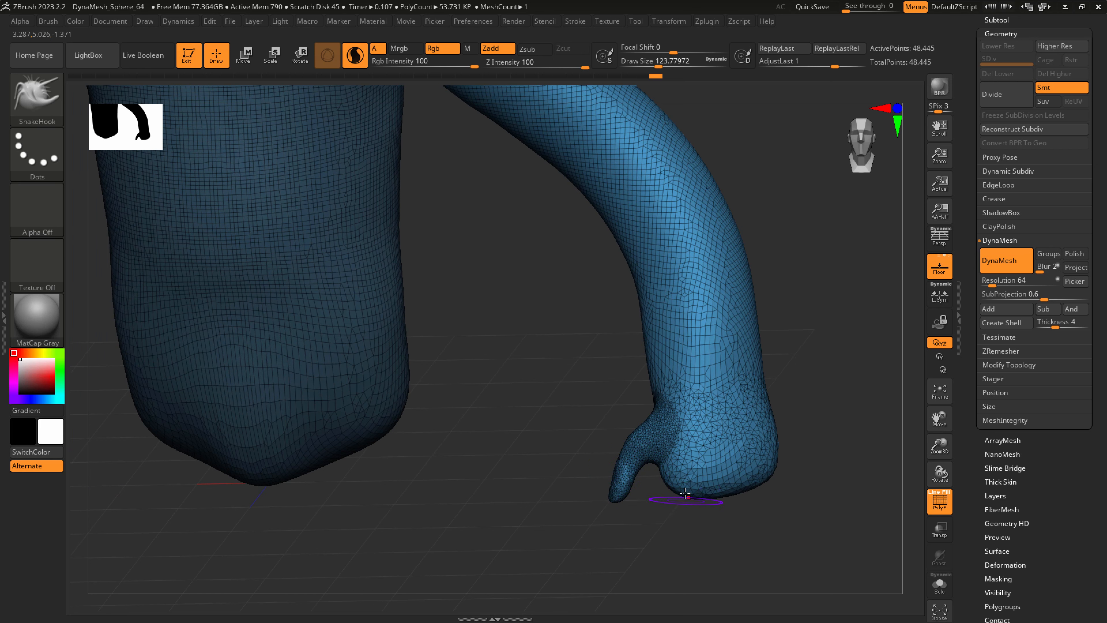
Try pulling a finger down from the palm with SnakeHook, undo it and reduce the draw size to about 108.
left_click_drag(681, 547, 682, 548)
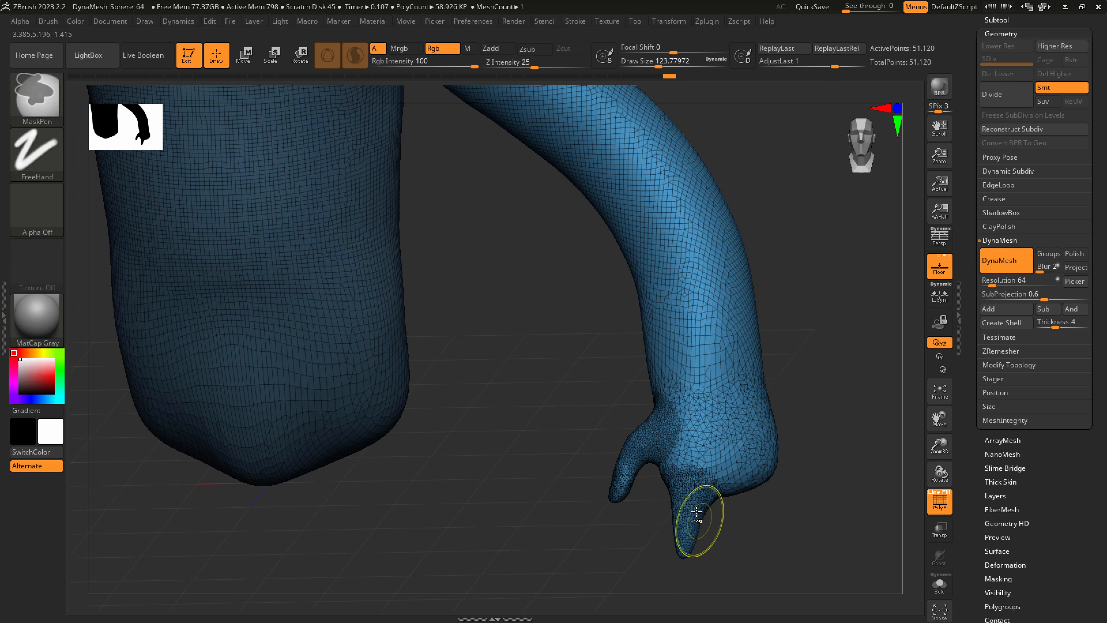
key("ctrl+z")
key("s")
left_click_drag(685, 501, 679, 500)
right_click_drag(702, 502, 727, 476)
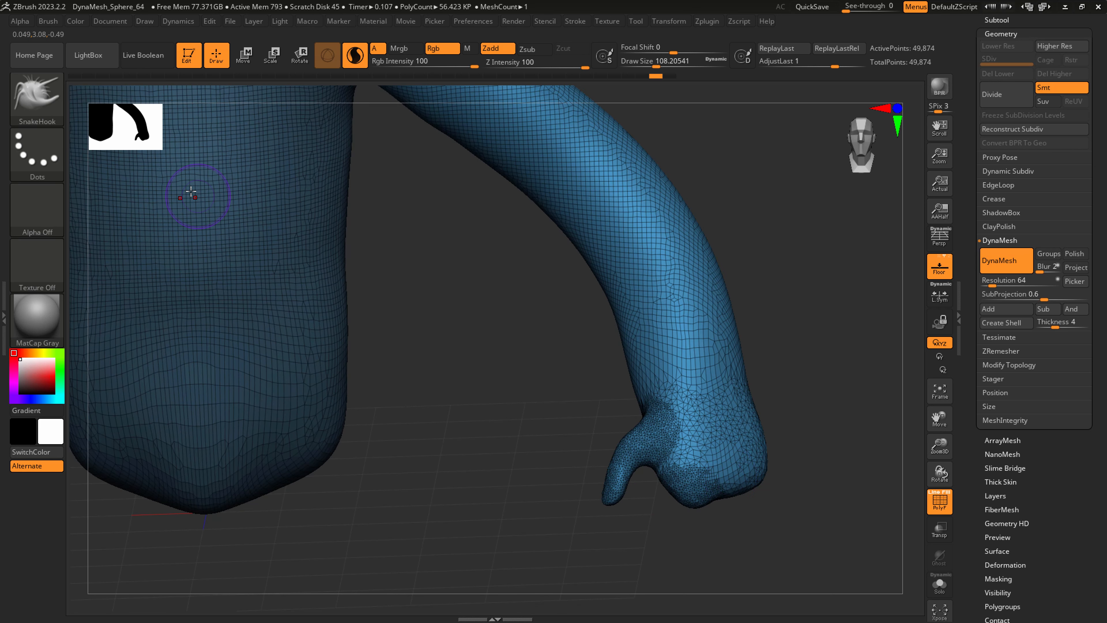
Switch to the CurveTube brush, try drawing a finger tube from the palm at about 49, and undo it.
left_click(36, 107)
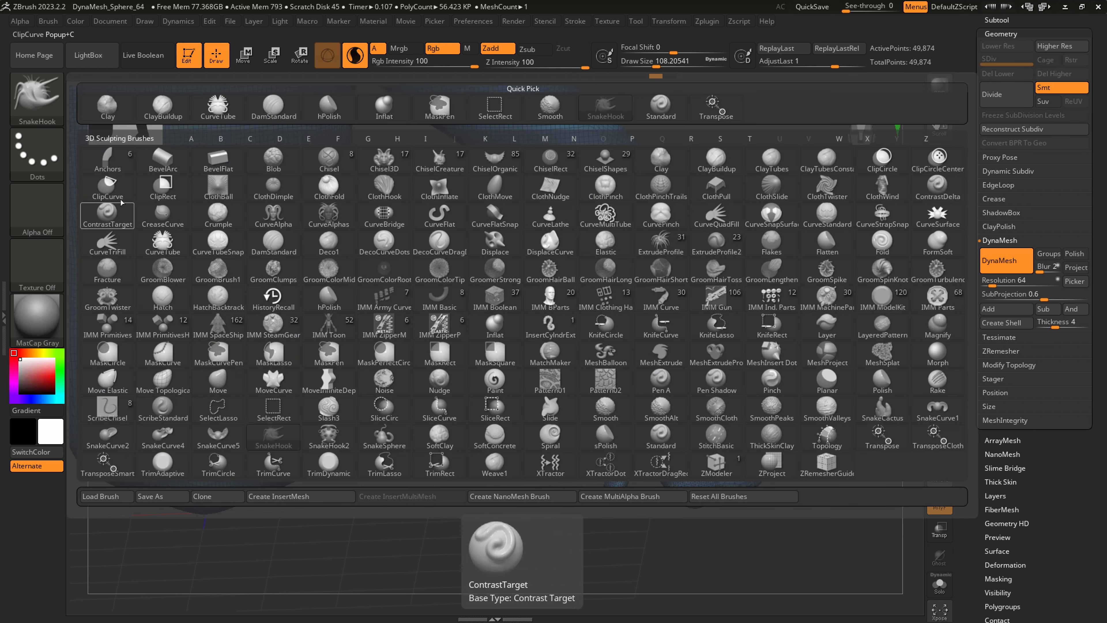
left_click(174, 240)
key("s")
mouse_move(698, 501)
left_mouse_down()
mouse_move(687, 502)
mouse_move(729, 479)
mouse_move(735, 488)
mouse_move(710, 502)
left_mouse_up()
right_click_drag(684, 508, 683, 504)
key("s")
left_click_drag(684, 504, 689, 505)
key("s")
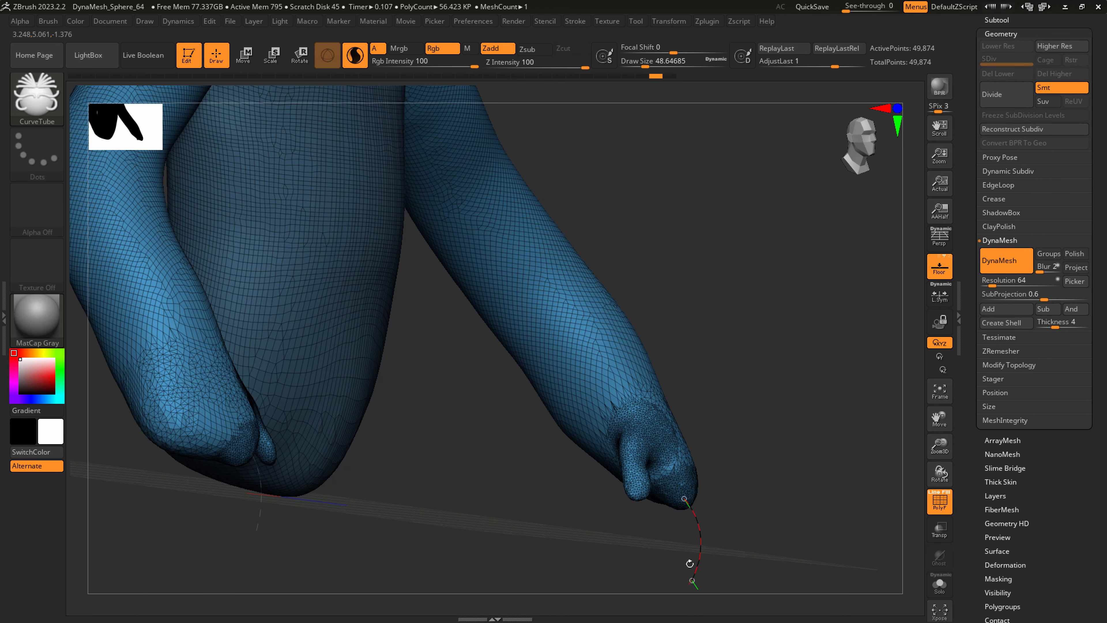
left_click(690, 563)
key("ctrl+z")
Draw a curved finger tube from the palm's end with CurveTube at a draw size of about 41.
key("s")
left_click_drag(685, 505, 689, 533)
left_click_drag(672, 584, 670, 585)
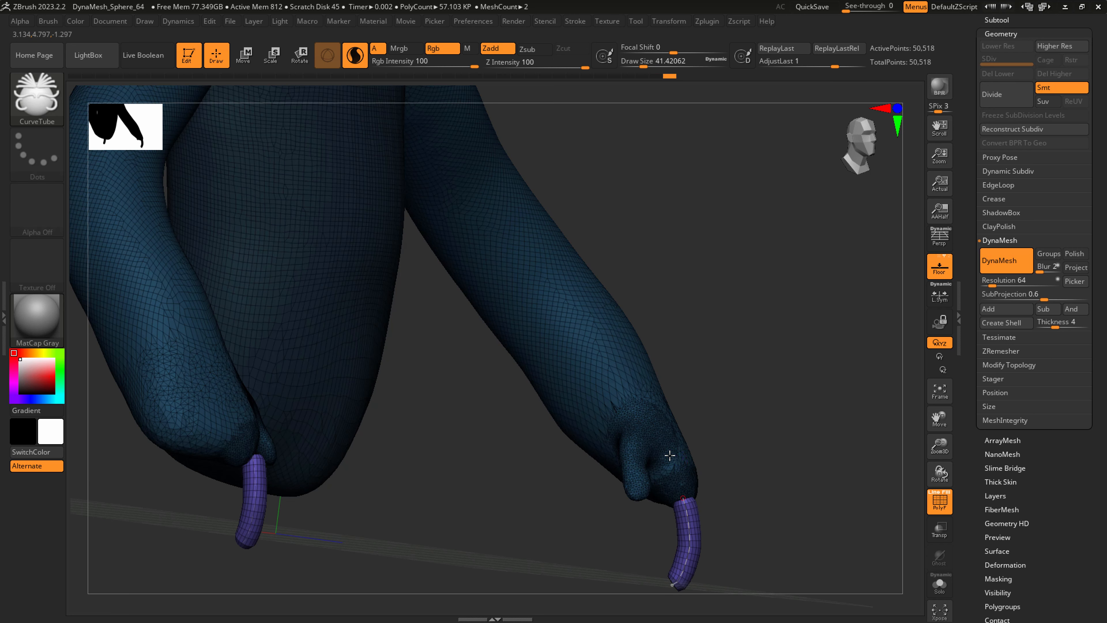
mouse_move(668, 458)
right_mouse_down()
mouse_move(737, 453)
mouse_move(584, 396)
right_mouse_up()
Duplicate the finger tube sideways across the palm with the Move gizmo to make further fingers.
left_click(244, 55)
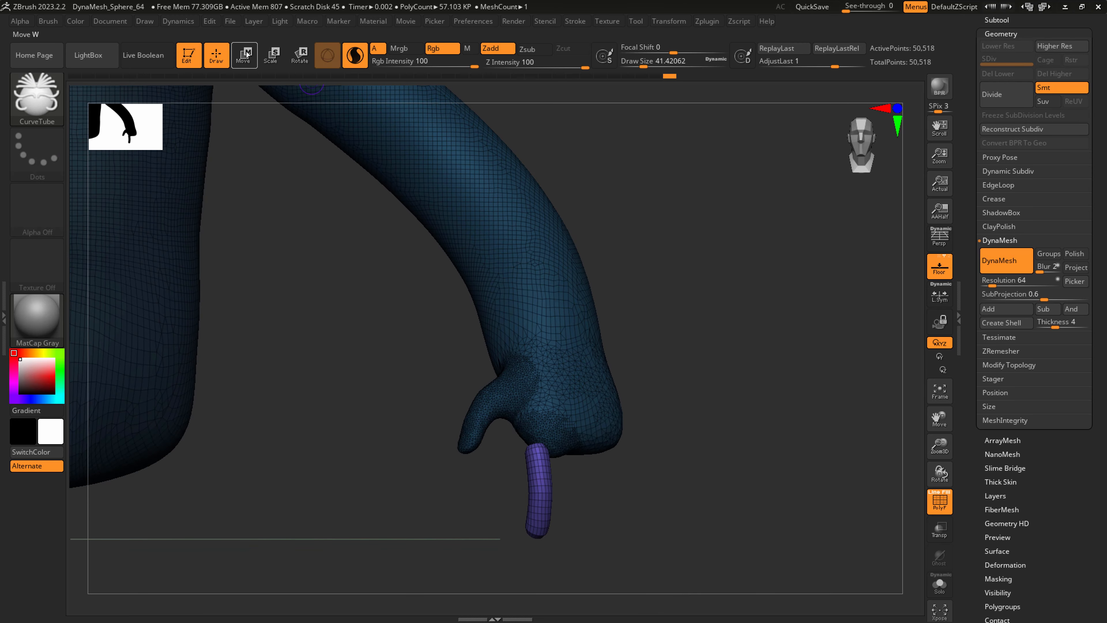
right_click_drag(623, 520, 602, 517)
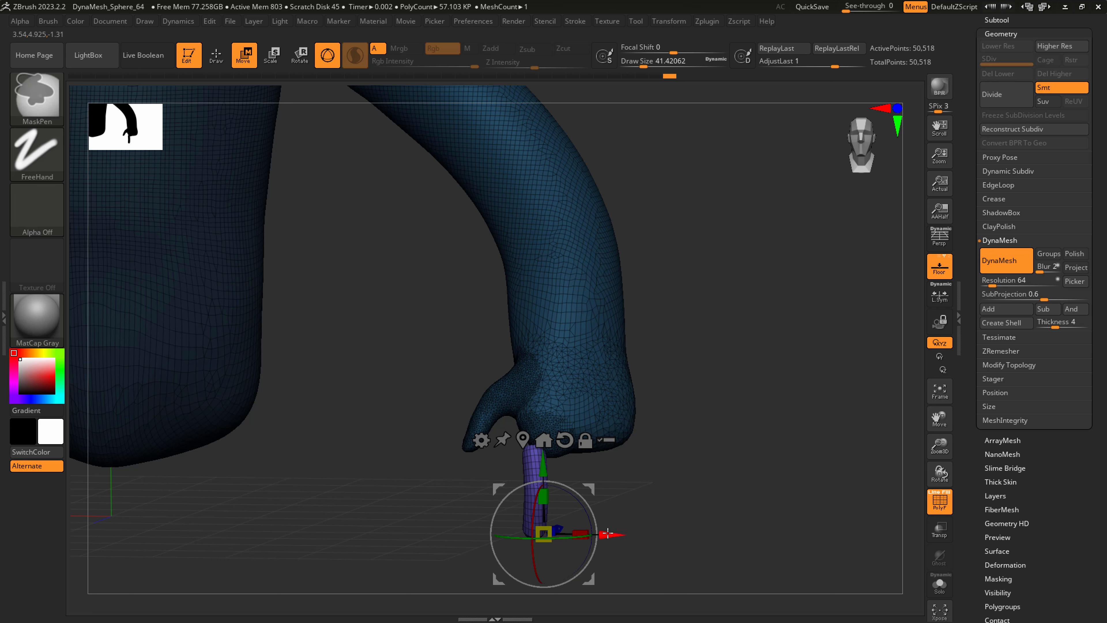
mouse_move(618, 532)
left_mouse_down("ctrl")
mouse_move(640, 530)
mouse_move(639, 517)
left_mouse_up("ctrl")
right_click_drag(639, 516, 617, 515)
left_click_drag(624, 491, 626, 492)
right_click_drag(626, 492, 642, 507)
left_click_drag(647, 533, 681, 533, "ctrl")
right_click_drag(669, 511, 642, 503)
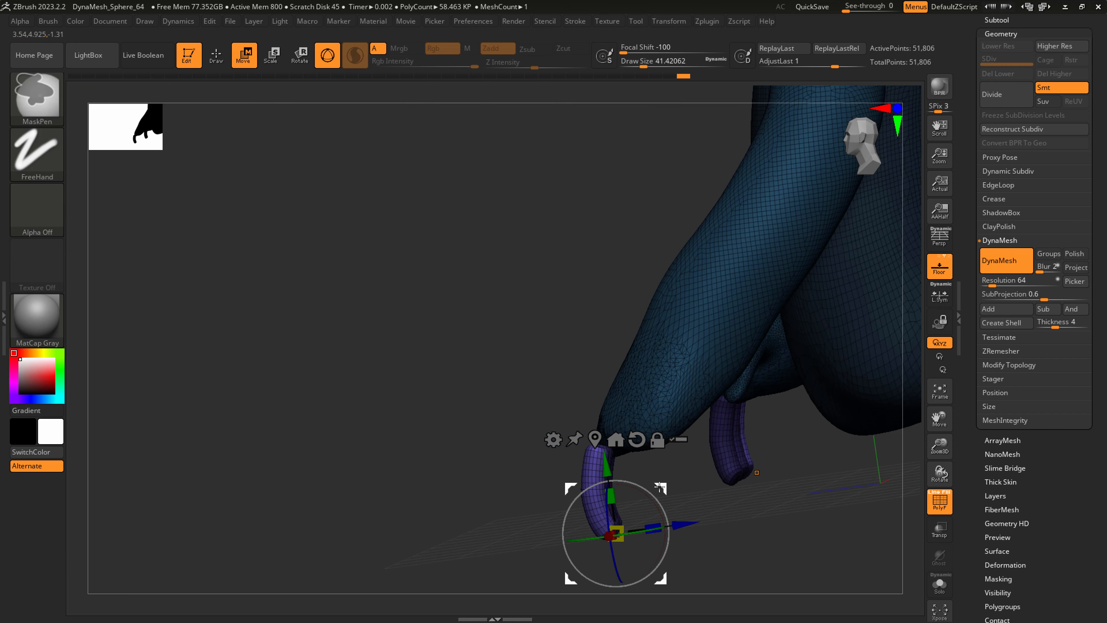
Redo the sideways copies of the finger tube with the Move gizmo to make four fingers across the palm.
key("ctrl+z")
left_click_drag(685, 520, 672, 515)
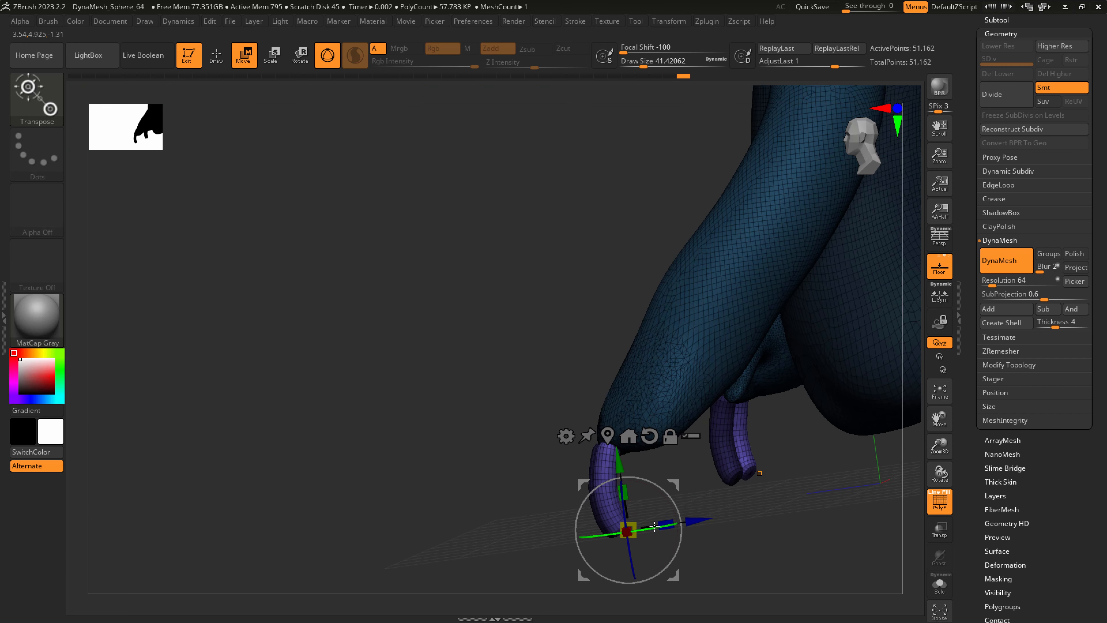
right_click_drag(669, 521, 715, 514)
left_click_drag(682, 531, 718, 520, "ctrl")
right_click_drag(719, 514, 678, 508)
left_click_drag(722, 522, 748, 515)
mouse_move(748, 487)
right_mouse_down()
mouse_move(775, 486)
mouse_move(709, 530)
mouse_move(737, 469)
mouse_move(753, 472)
mouse_move(743, 496)
right_mouse_up()
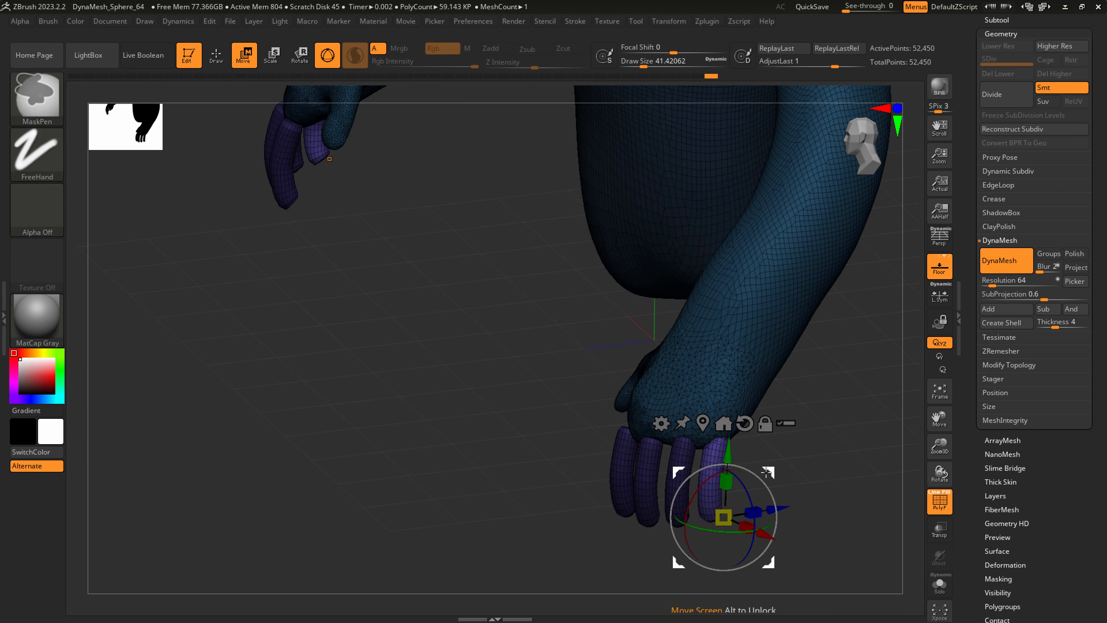
Fine-tune the placement of the outermost finger at the palm's edge and clear the mask from the body.
key("ctrl")
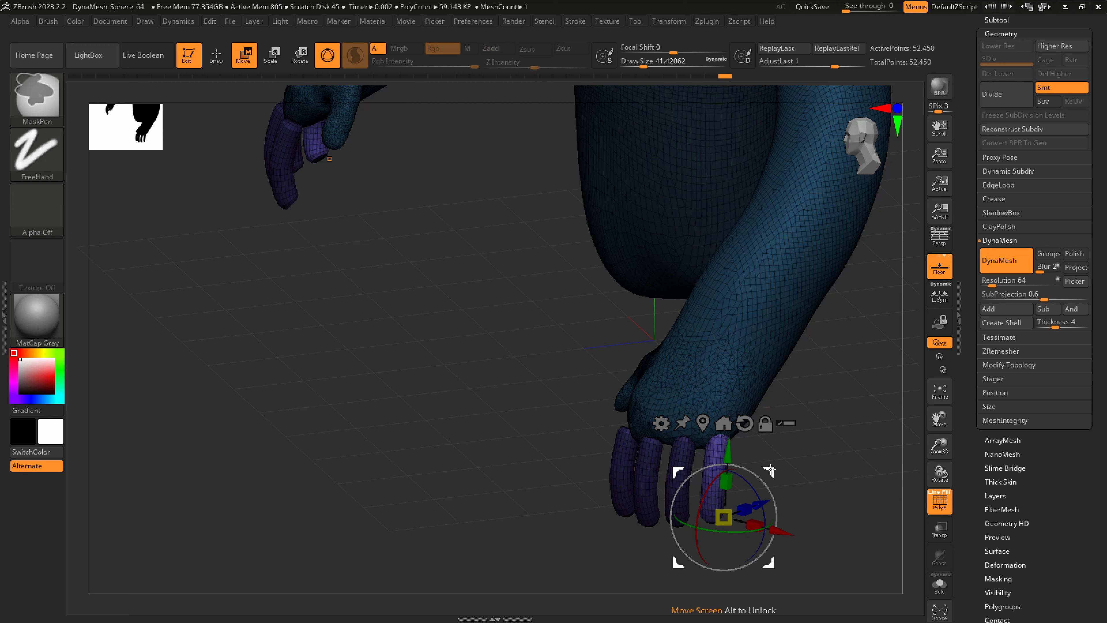
right_click_drag(767, 481, 727, 480)
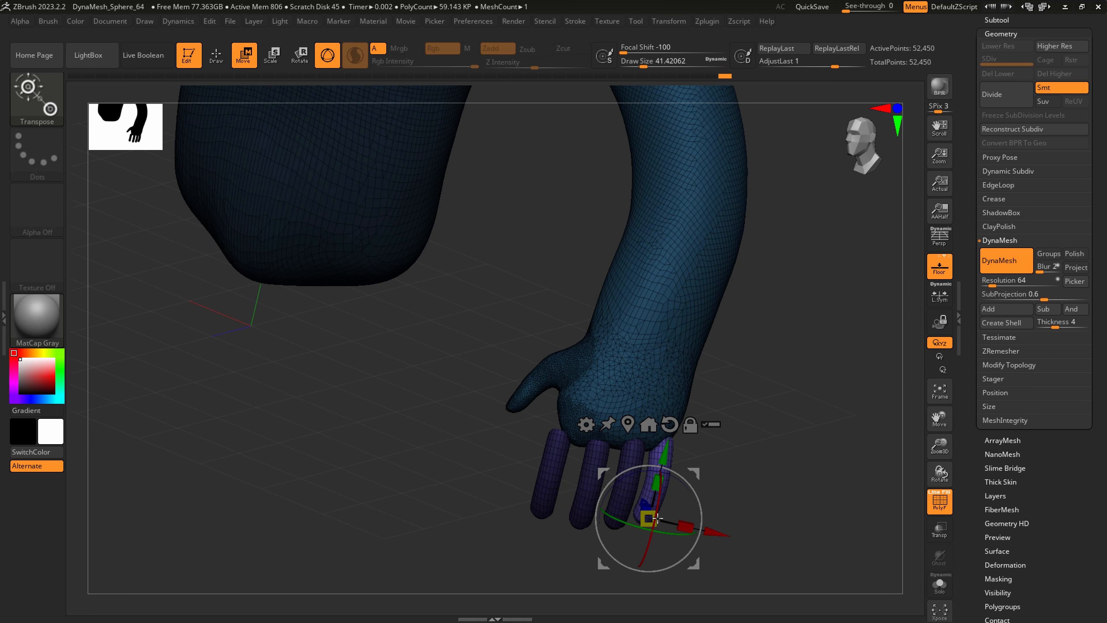
left_click_drag(693, 474, 699, 469)
right_click_drag(710, 462, 737, 463)
key("ctrl")
left_click_drag(710, 466, 891, 359, "ctrl")
key("ctrl+z")
right_click_drag(758, 414, 791, 416)
left_click_drag(754, 403, 769, 422, "ctrl")
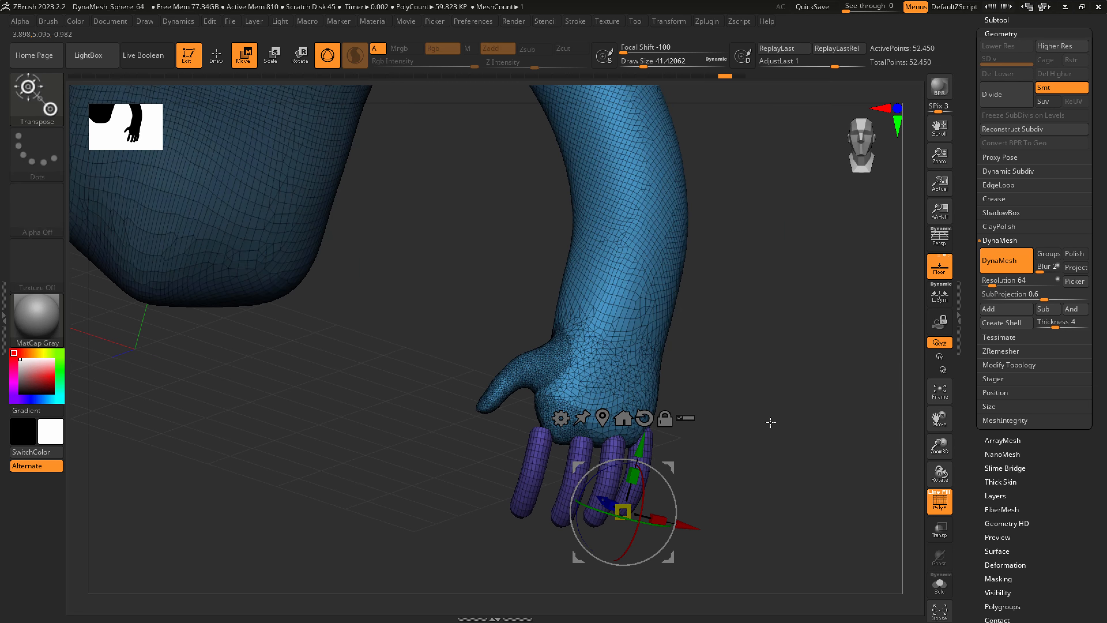
Fit the finger bases into the palm with the Move Topological brush at a draw size of about 154 and Z Intensity 98.
key("q")
left_click(35, 90)
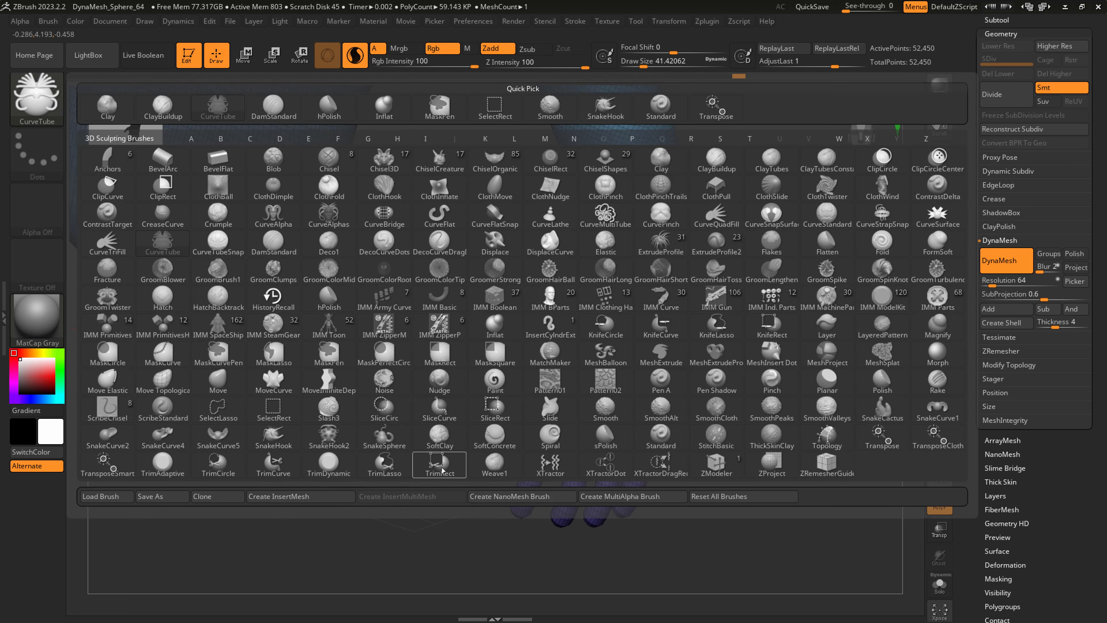
left_click(163, 379)
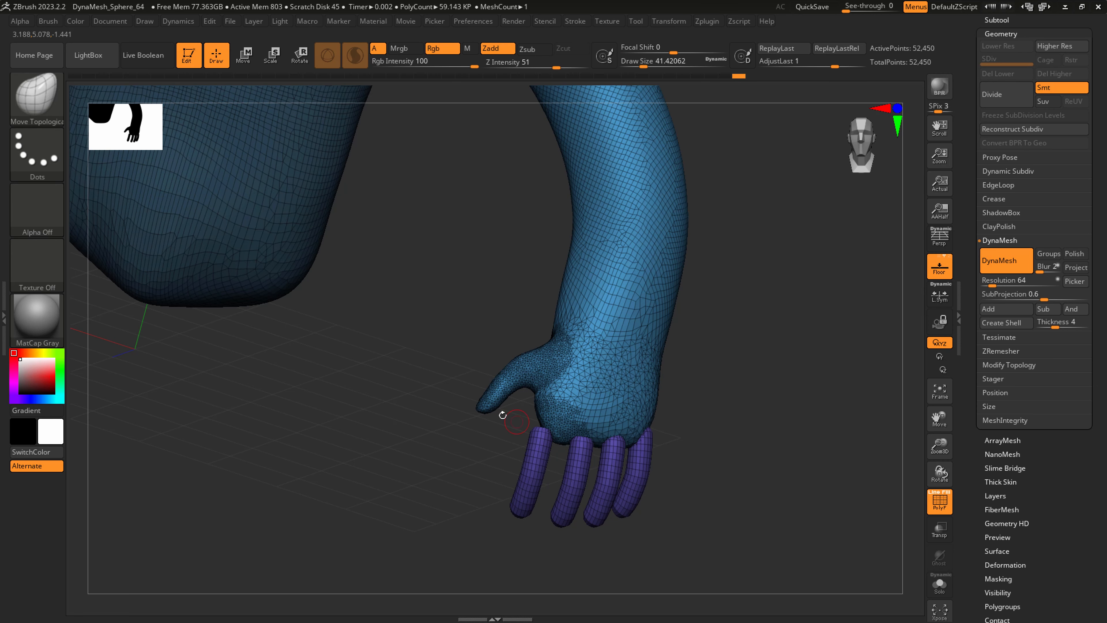
left_click_drag(518, 423, 552, 441)
key("s")
left_click_drag(550, 68, 577, 71)
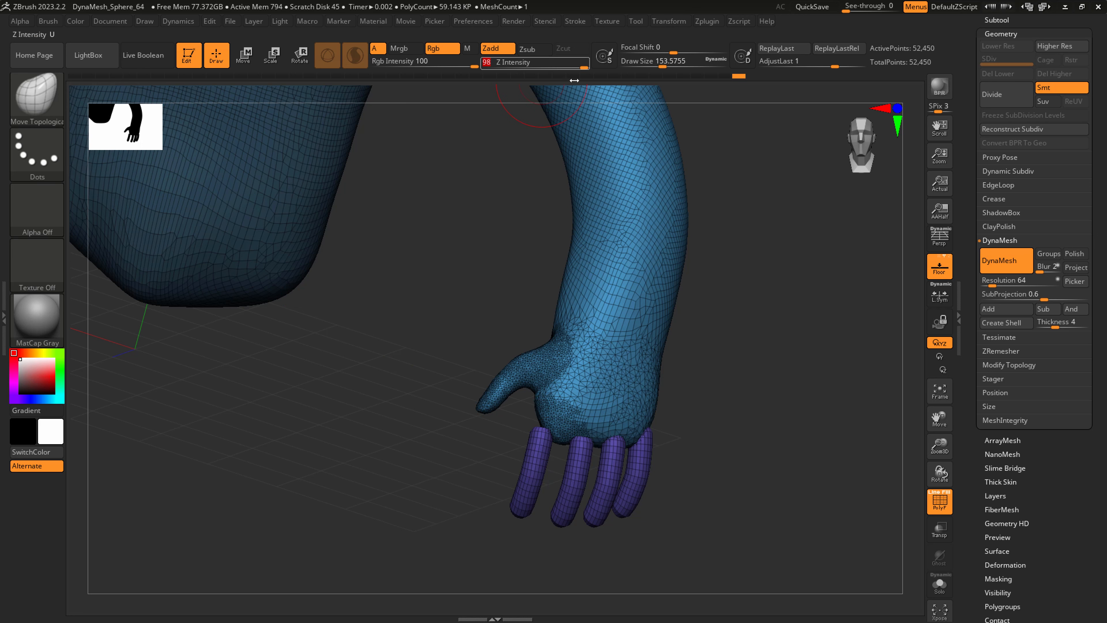
right_click_drag(570, 441, 591, 428)
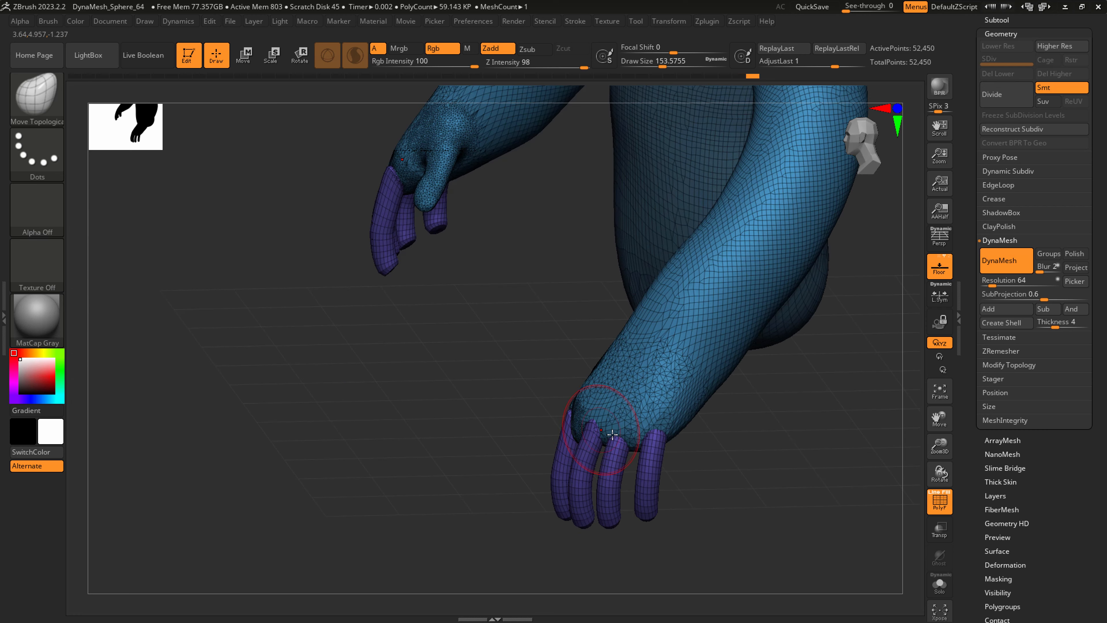
right_click_drag(658, 442, 594, 426)
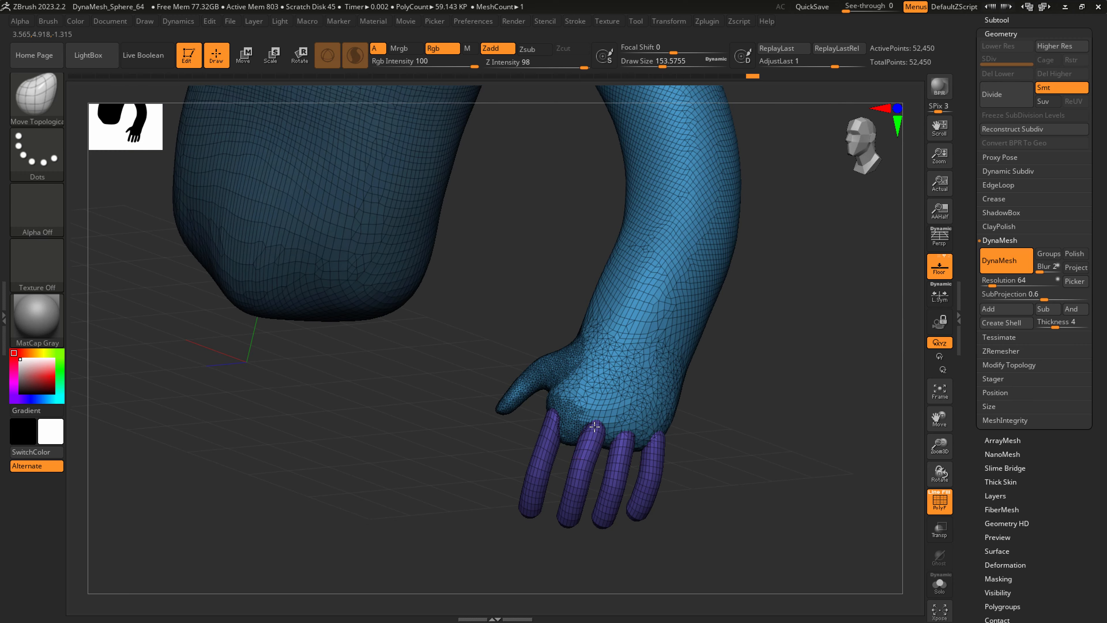
Adjust the hand and thumb with Move Topological, reducing the draw size to about 97.
left_click_drag(593, 369, 587, 360)
right_click_drag(520, 389, 551, 390)
key("s")
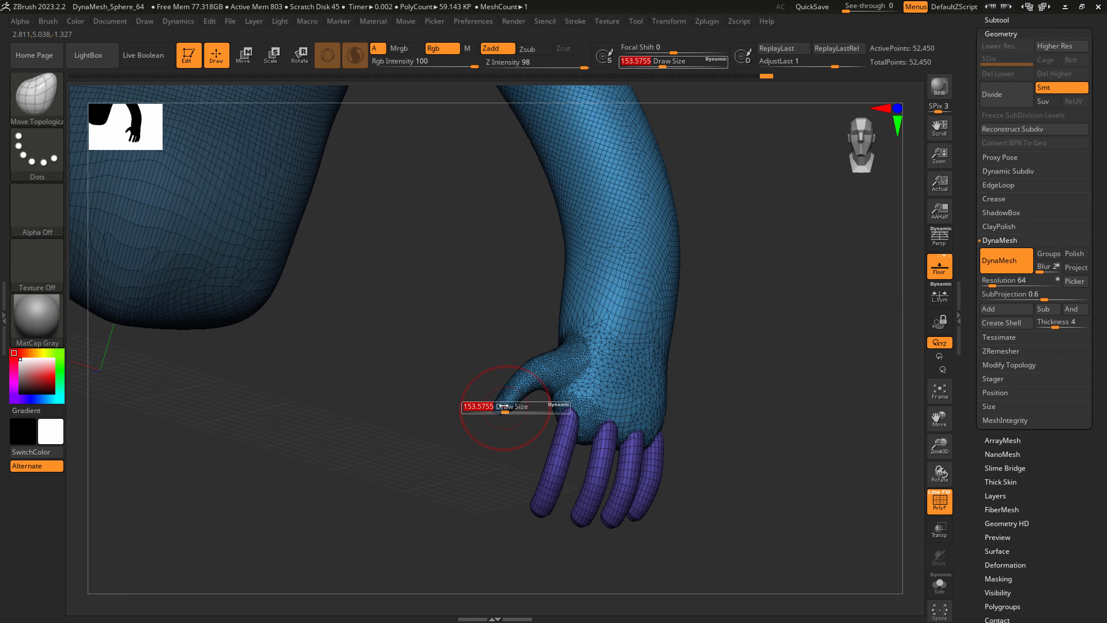
left_click_drag(504, 408, 498, 407)
right_click_drag(530, 399, 500, 404)
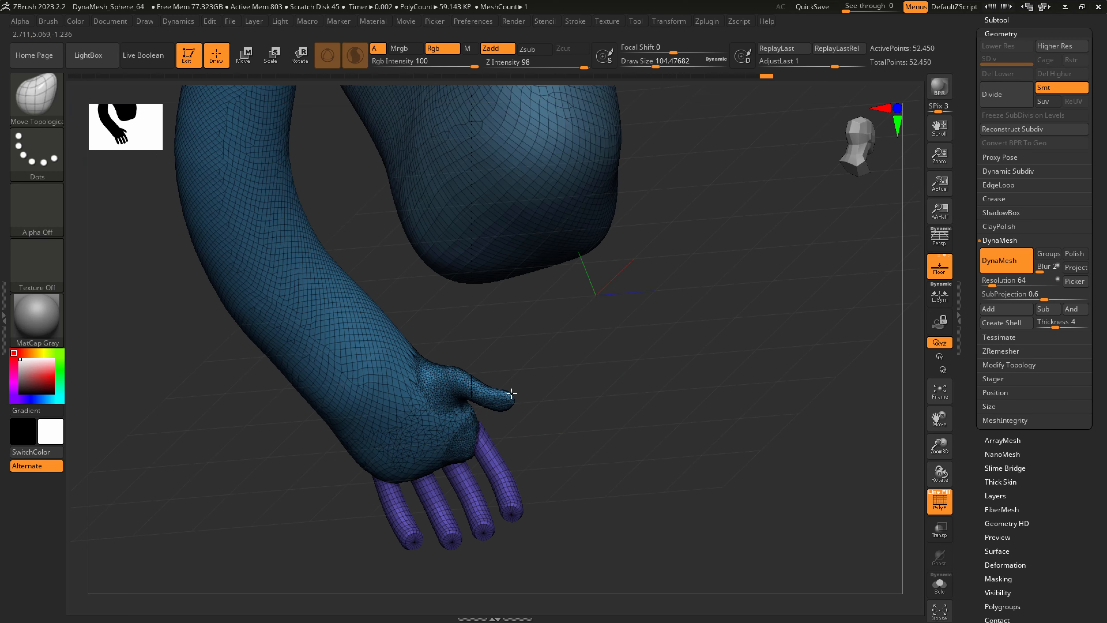
key("s")
left_click_drag(491, 405, 490, 405)
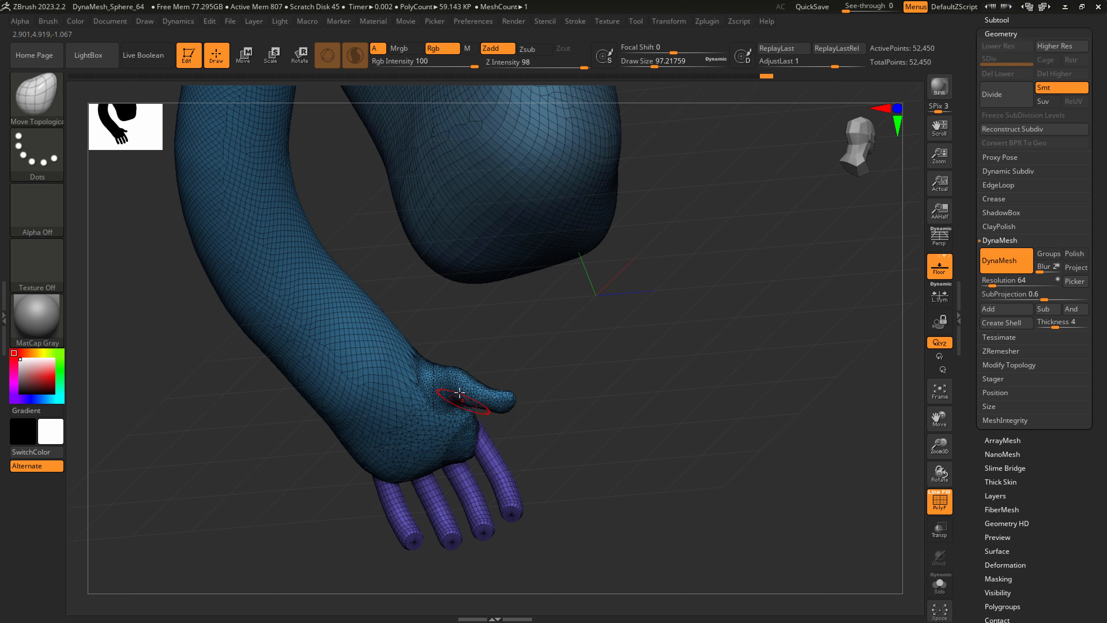
Try fusing the fingers into the hand by remeshing with DynaMesh at resolution 64, and undo it.
right_click_drag(451, 397, 672, 479)
left_click_drag(714, 513, 827, 436, "ctrl")
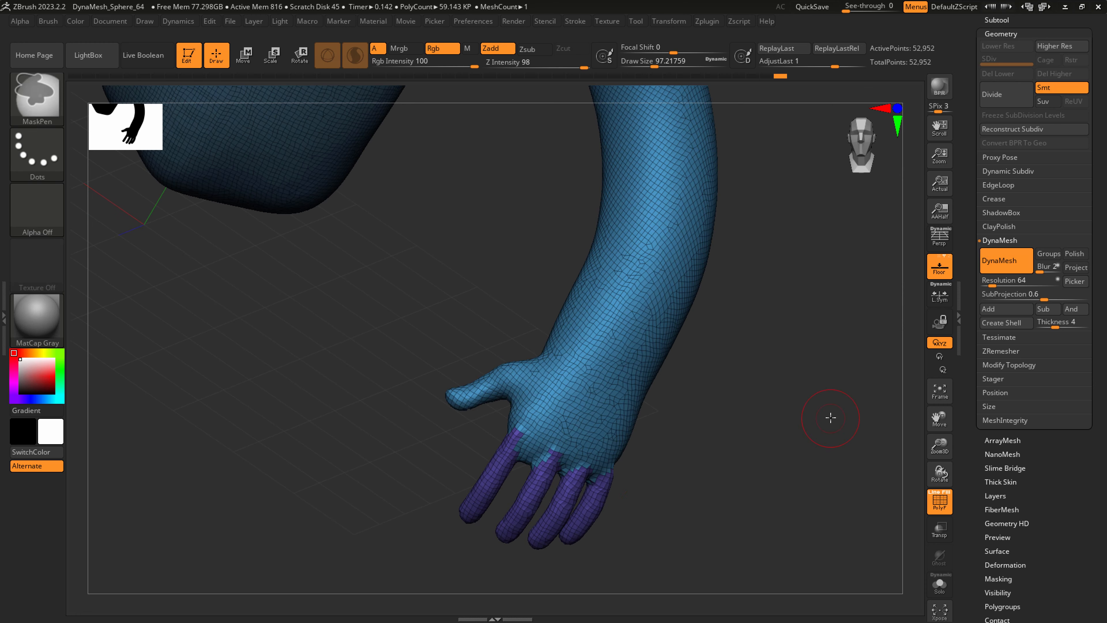
right_click_drag(648, 452, 623, 456)
key("ctrl+z")
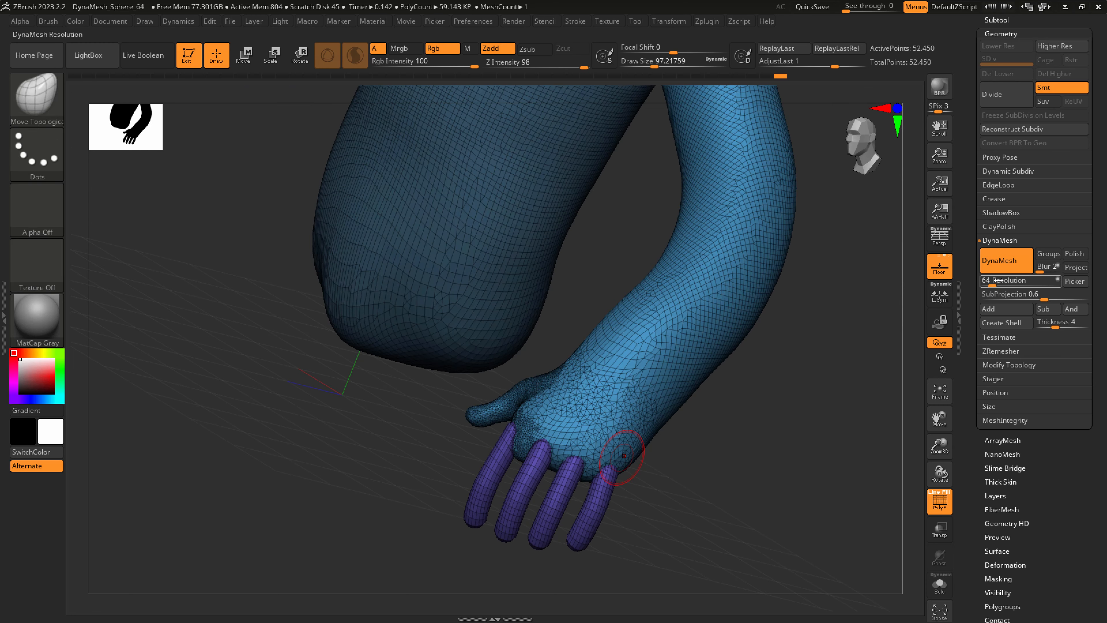
Remesh with DynaMesh at resolution 120 to fuse the fingers, and smooth the palm where they join.
left_click_drag(992, 282, 992, 282)
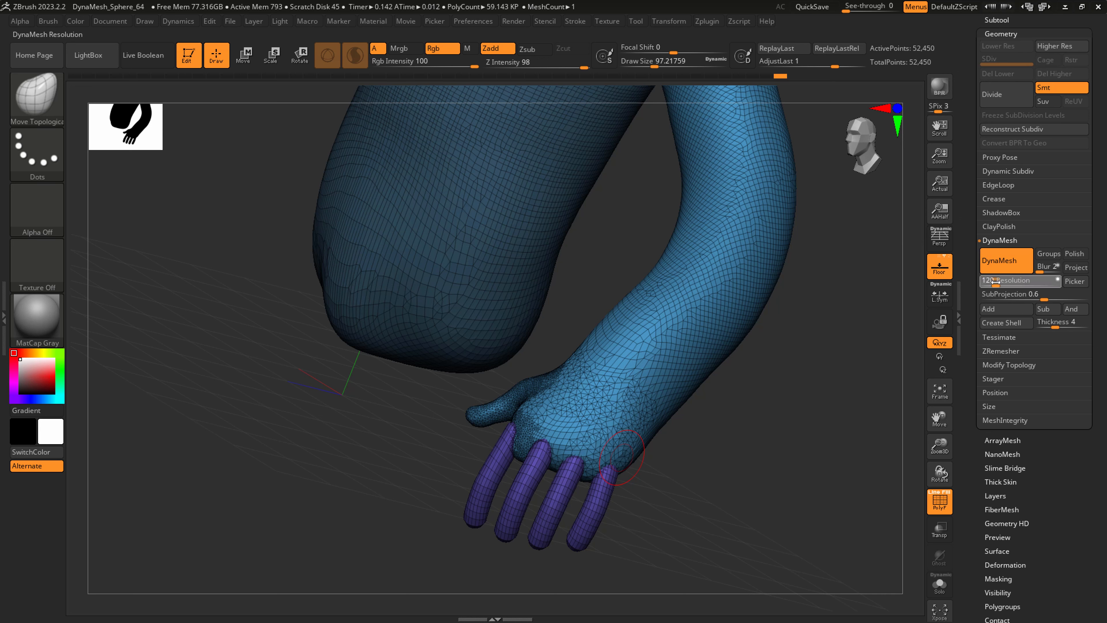
left_click_drag(704, 556, 808, 465, "ctrl")
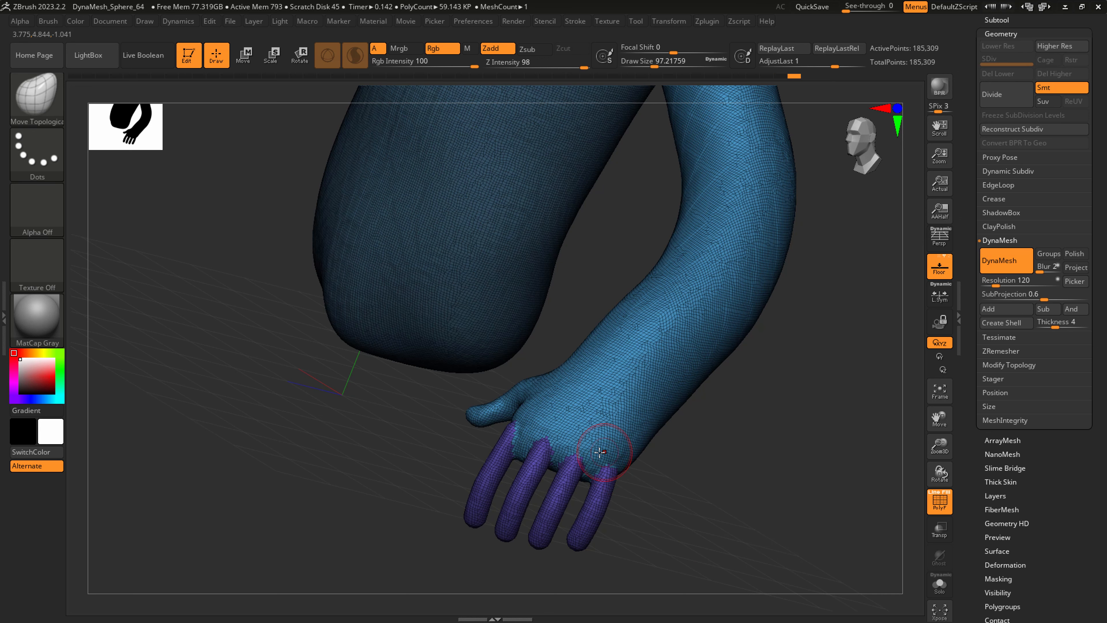
left_click_drag(600, 452, 518, 419)
key("shift")
key("shift")
right_click_drag(578, 440, 601, 436)
key("s")
left_click_drag(595, 426, 603, 425)
right_click_drag(602, 415, 628, 404)
Switch to the SnakeHook brush, nudge the heel of the palm and set the draw size to about 202.
key("b")
key("s")
key("h")
right_click_drag(462, 381, 479, 389)
key("s")
left_click_drag(480, 391, 484, 391)
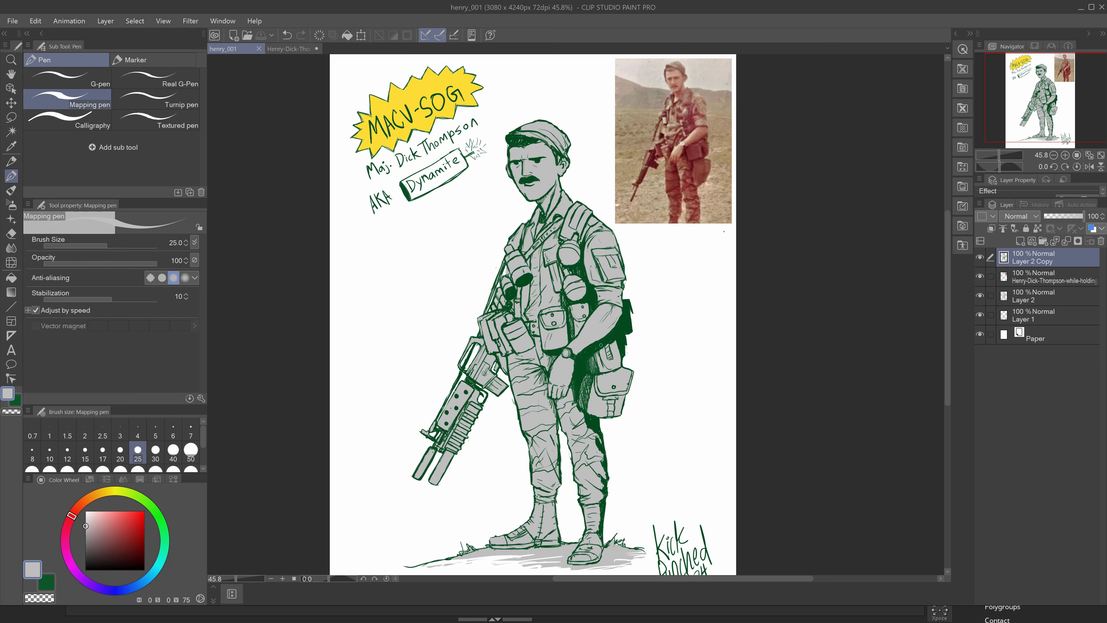
Minimise Clip Studio Paint to return to ZBrush and reshape the wrist and forearm with SnakeHook at a draw size of about 305.
left_click(1080, 9)
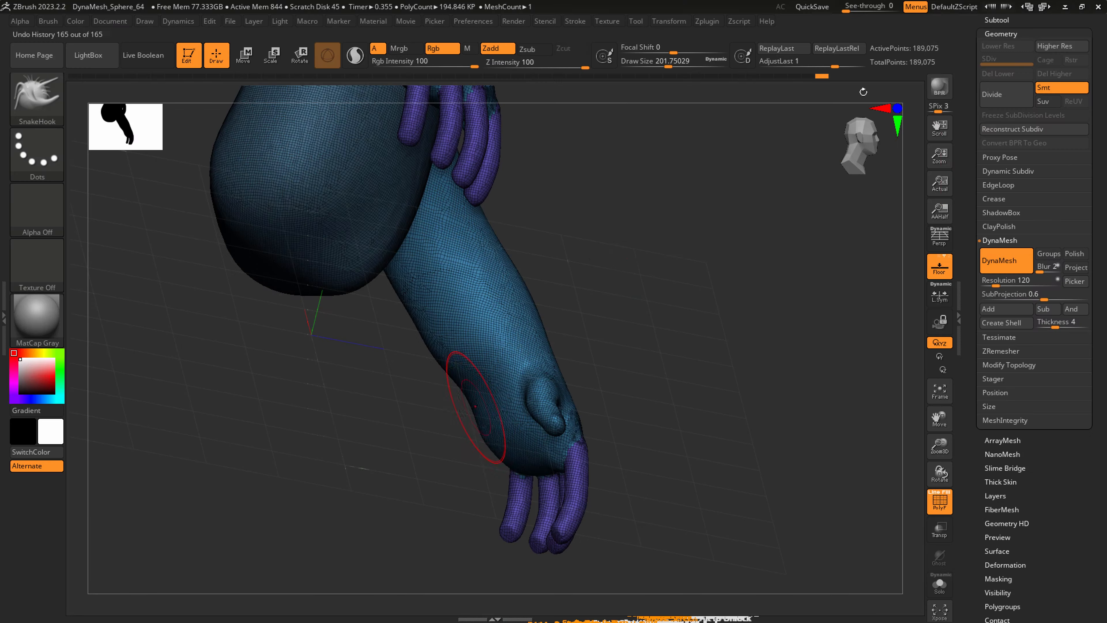
key("s")
left_click(462, 376)
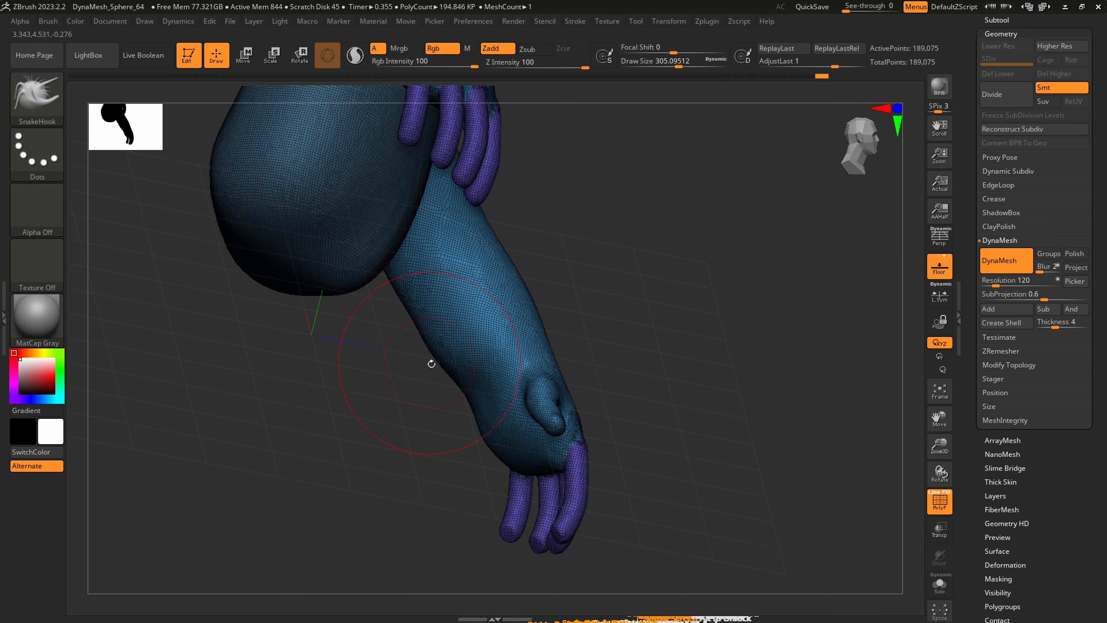
right_click_drag(429, 363, 457, 344)
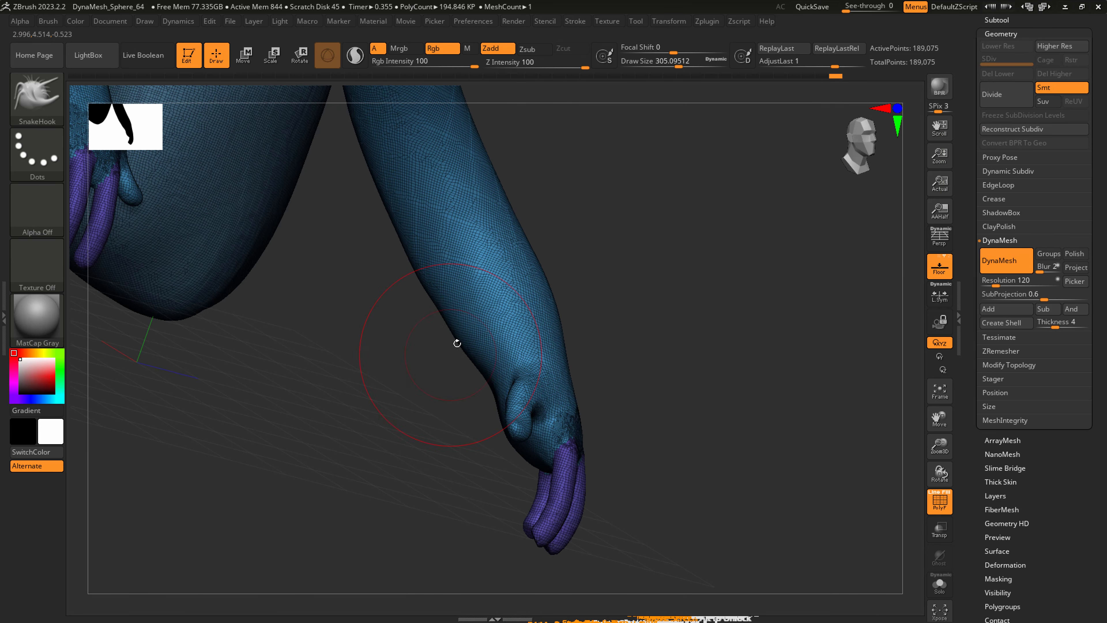
left_click_drag(458, 343, 462, 335, "shift")
right_click_drag(465, 331, 578, 345)
right_click_drag(529, 319, 657, 383)
left_click_drag(643, 389, 641, 383)
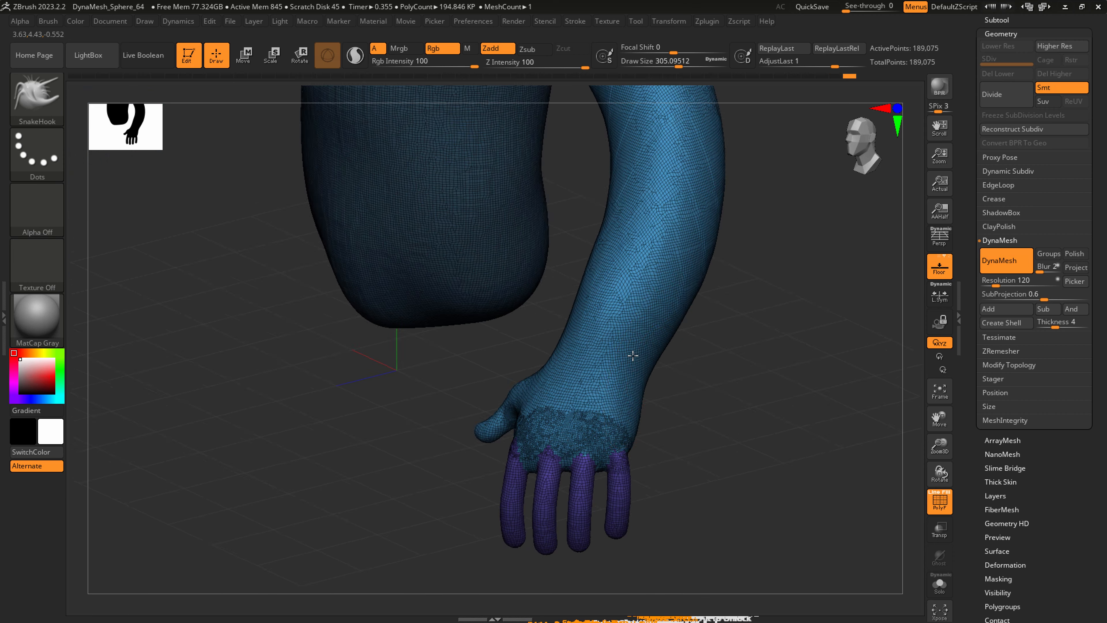
right_click_drag(638, 359, 660, 378)
left_click_drag(663, 386, 652, 386)
Refine the outer contour of the forearm and wrist with SnakeHook, smooth it, and nudge the little finger inward.
left_click_drag(609, 309, 600, 335)
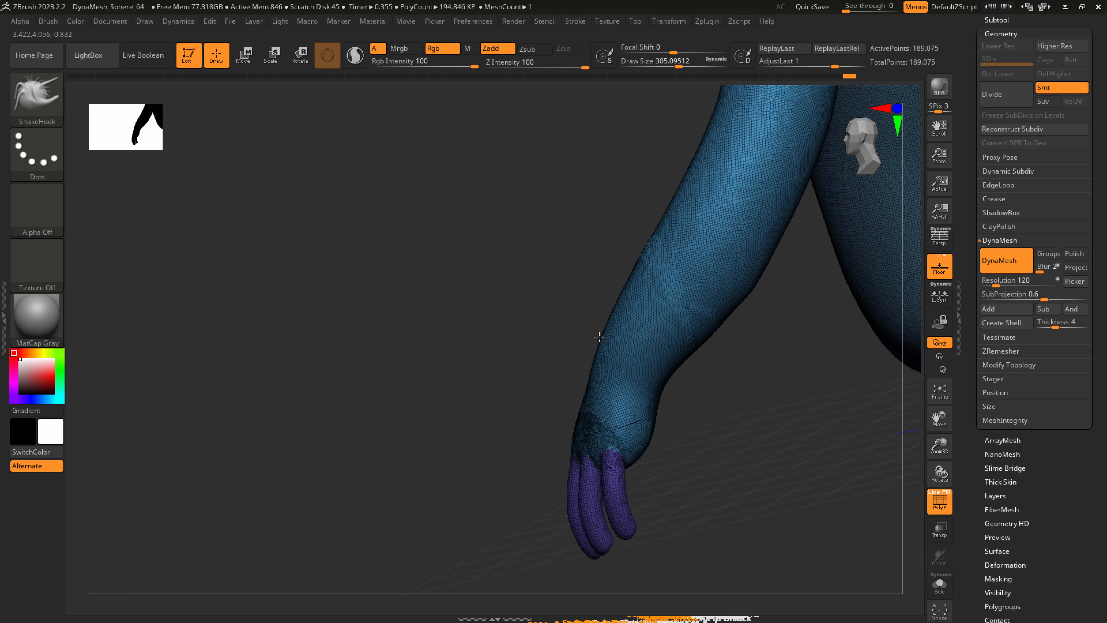
mouse_move(600, 335)
right_mouse_down()
mouse_move(664, 341)
mouse_move(667, 354)
right_mouse_up()
left_click_drag(623, 349, 632, 339)
right_click_drag(631, 339, 654, 305)
key("shift")
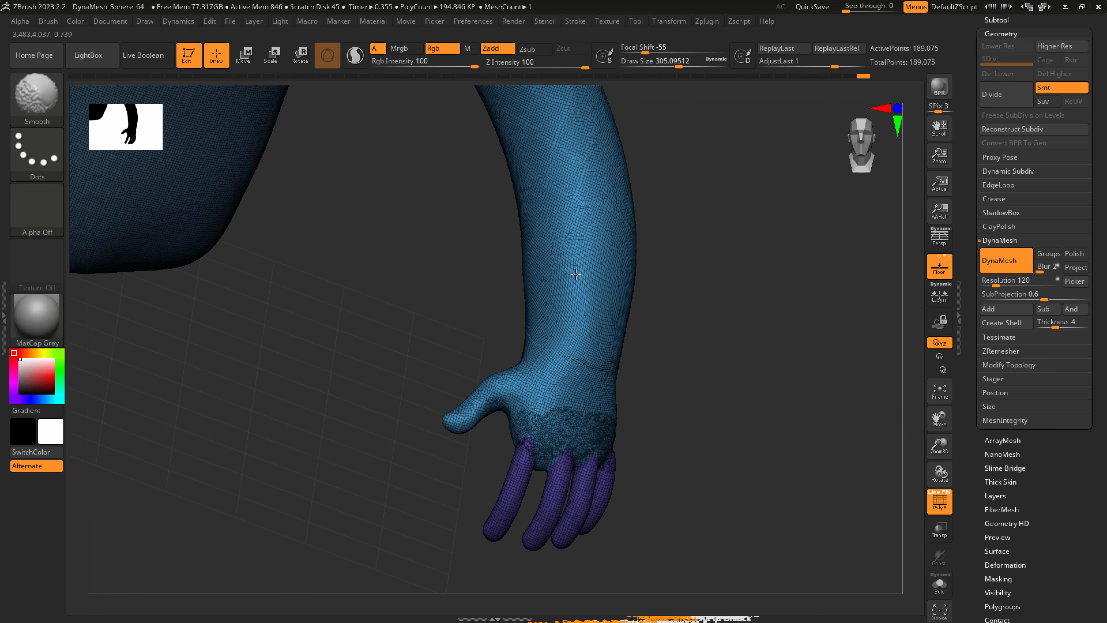
right_click_drag(568, 285, 625, 347)
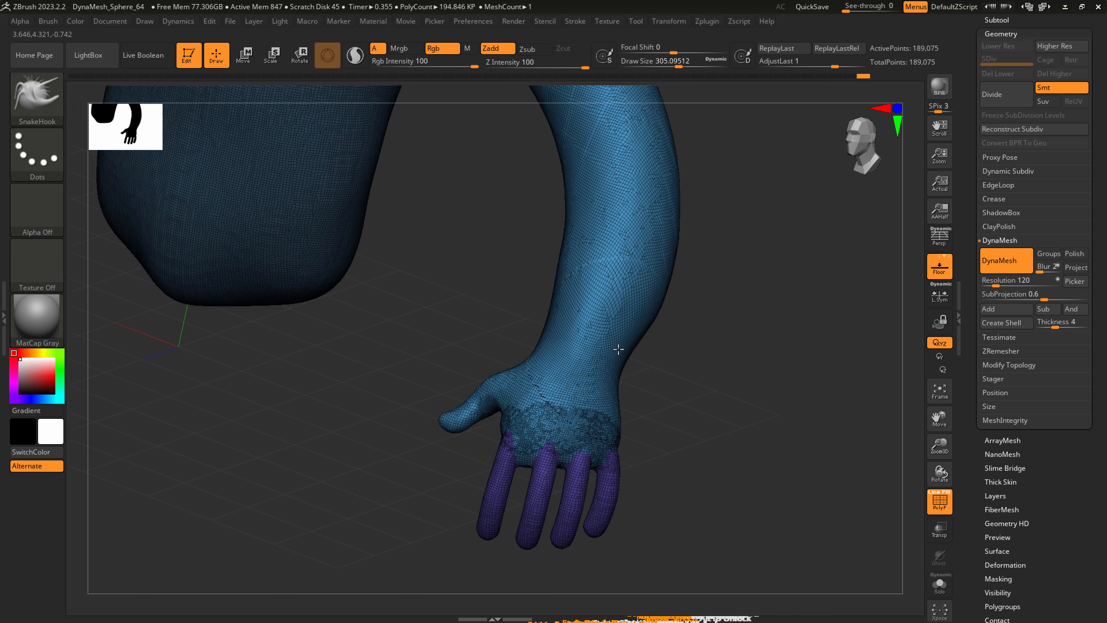
left_click_drag(609, 485, 604, 485)
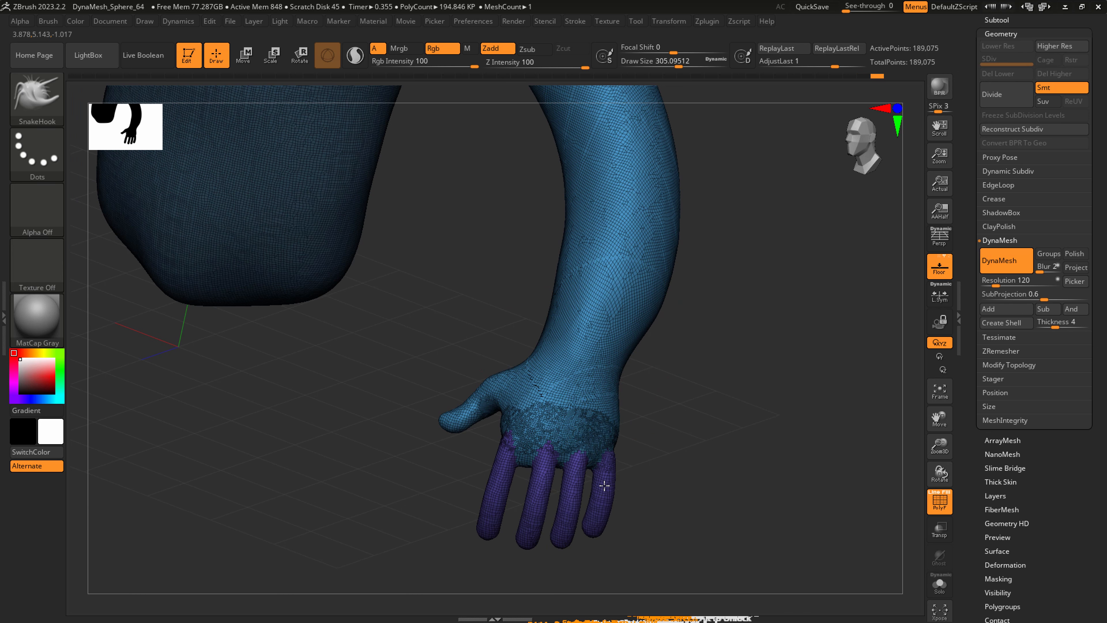
Thicken the four fingers with the Inflat brush at Z Intensity 10 and a draw size of about 305.
left_click(48, 97)
left_click(397, 106)
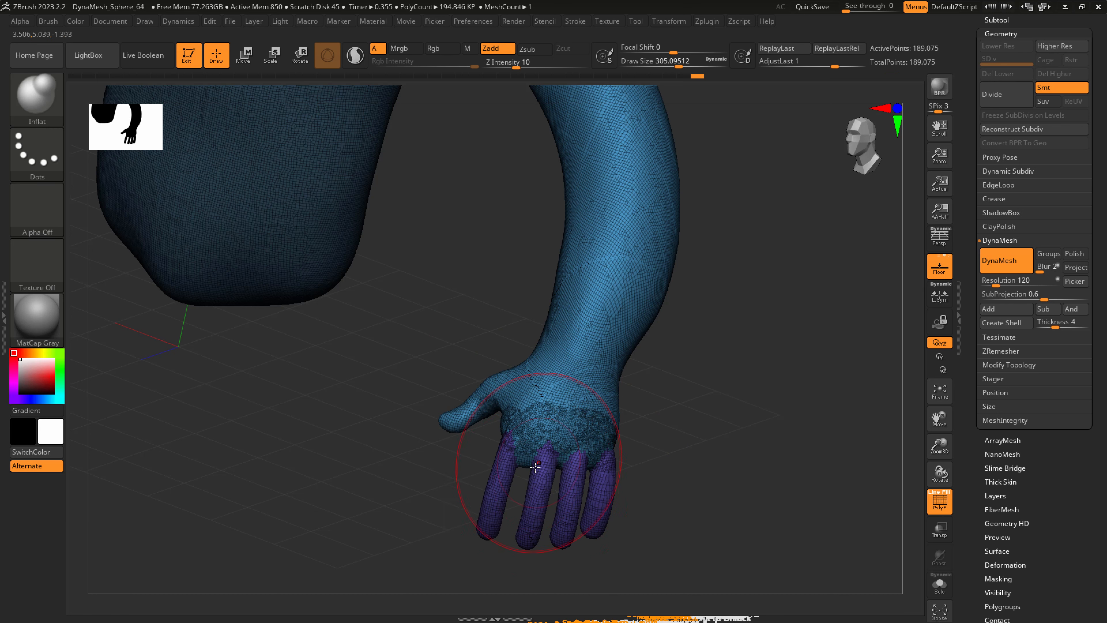
left_click_drag(507, 467, 511, 424)
right_click_drag(495, 507, 535, 483)
left_click_drag(507, 498, 495, 525)
mouse_move(531, 484)
right_mouse_down()
mouse_move(650, 464)
mouse_move(611, 457)
right_mouse_up()
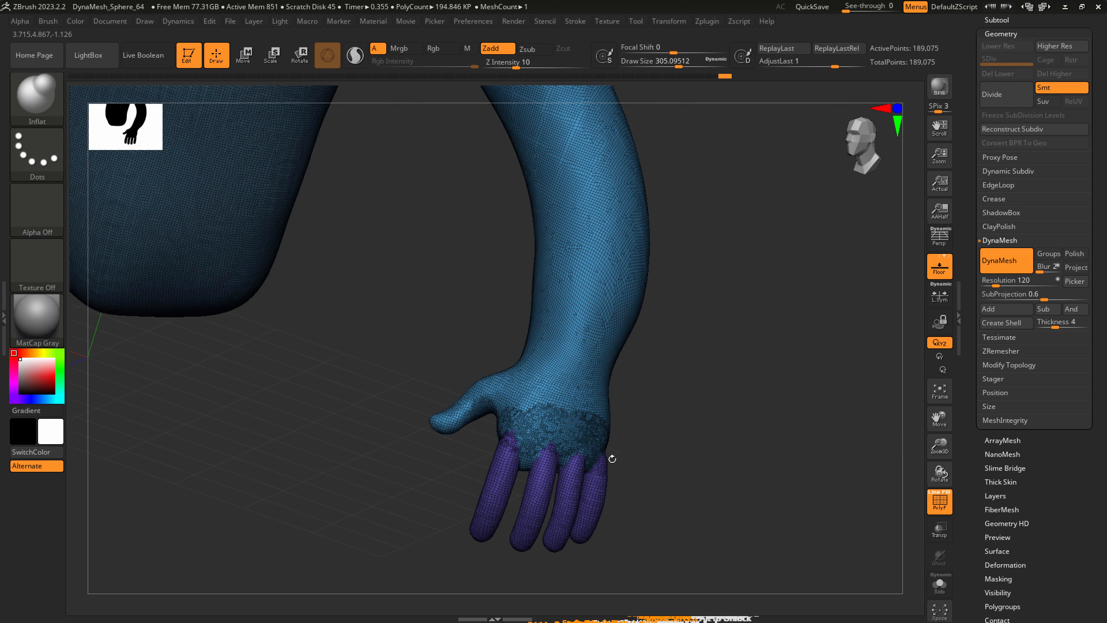
left_click_drag(526, 541, 536, 488)
right_click_drag(536, 488, 575, 480)
Lengthen the middle finger and adjust the other fingertips with Move Topological, reducing the draw size to about 158.
left_click(45, 103)
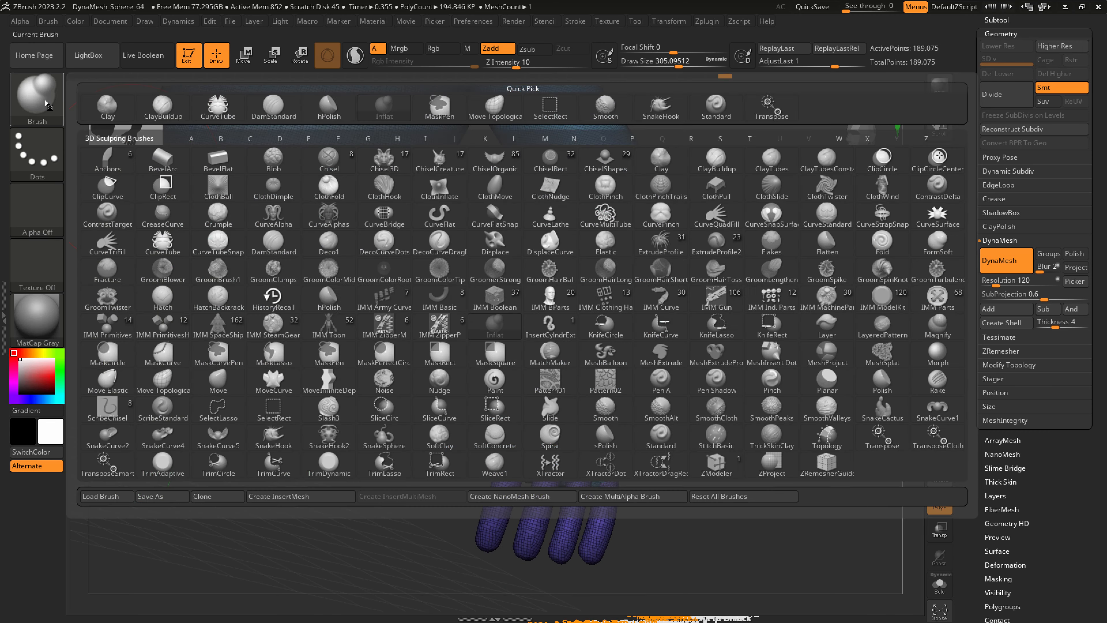
left_click(508, 112)
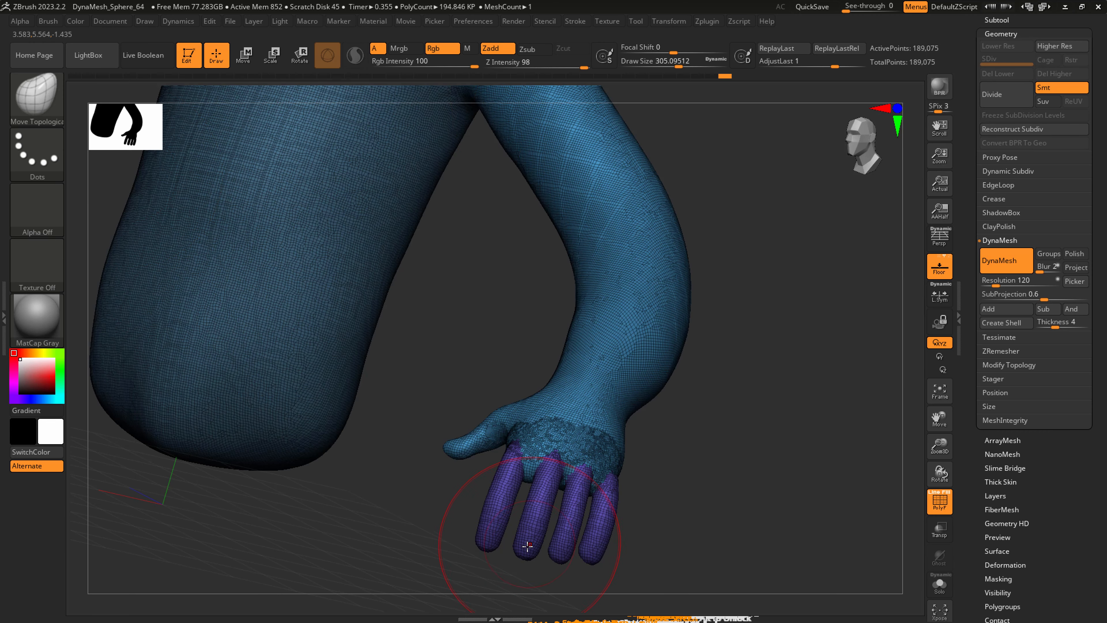
left_click_drag(527, 545, 511, 569)
key("s")
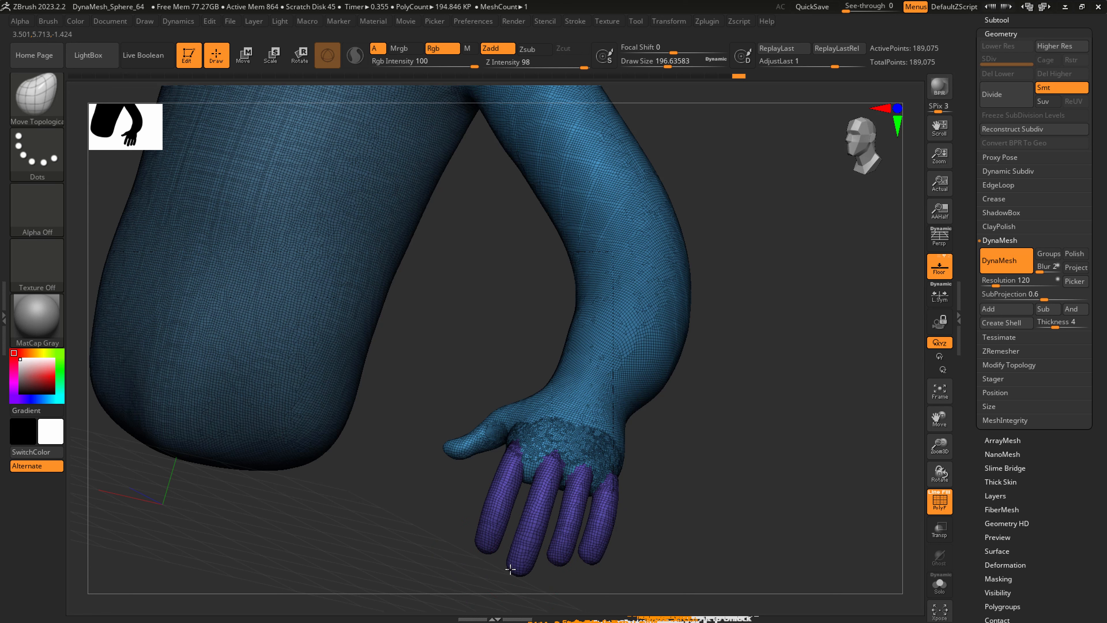
mouse_move(561, 562)
right_mouse_down()
mouse_move(550, 565)
mouse_move(578, 572)
mouse_move(583, 561)
mouse_move(577, 582)
right_mouse_up()
mouse_move(584, 580)
left_mouse_down()
mouse_move(574, 588)
mouse_move(579, 576)
left_mouse_up()
key("s")
right_click_drag(578, 573, 604, 571)
Reshape the outer edge and heel of the palm with Move Topological at a draw size of about 158.
left_click_drag(442, 551, 448, 545)
right_click_drag(449, 545, 485, 535)
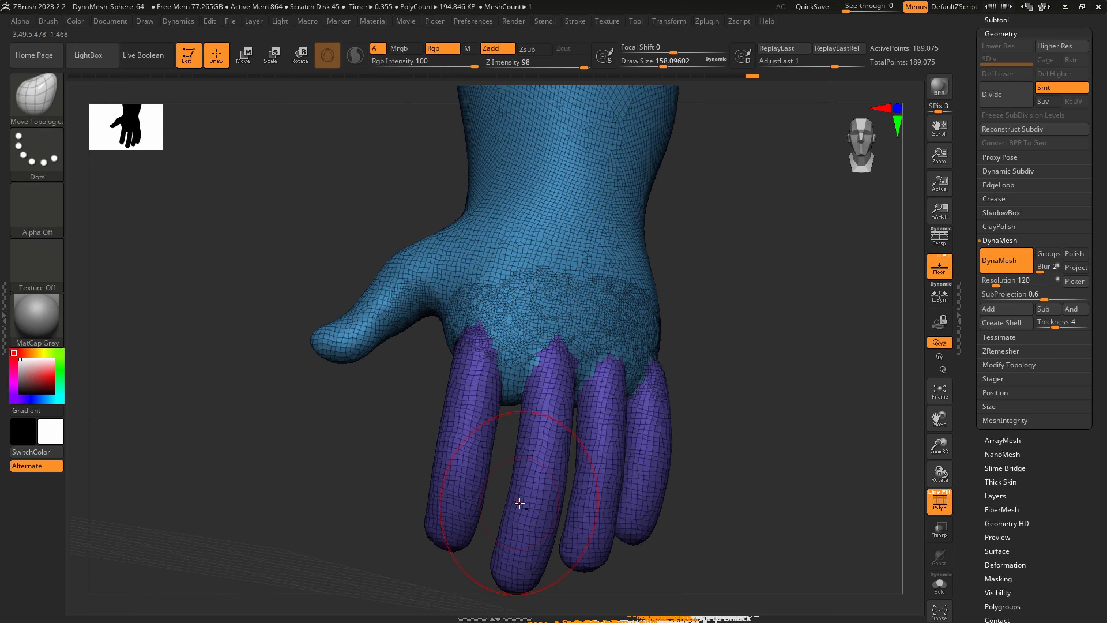
right_click_drag(519, 503, 681, 468)
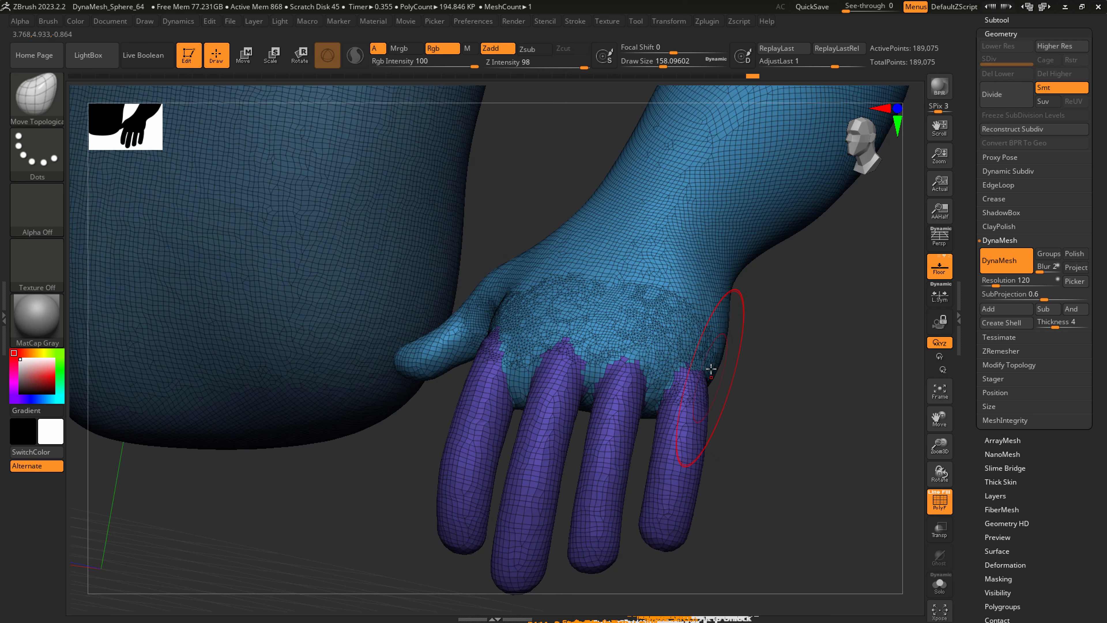
key("shift")
left_click_drag(724, 362, 714, 370)
mouse_move(819, 353)
right_mouse_down()
mouse_move(747, 348)
mouse_move(623, 368)
mouse_move(640, 377)
right_mouse_up()
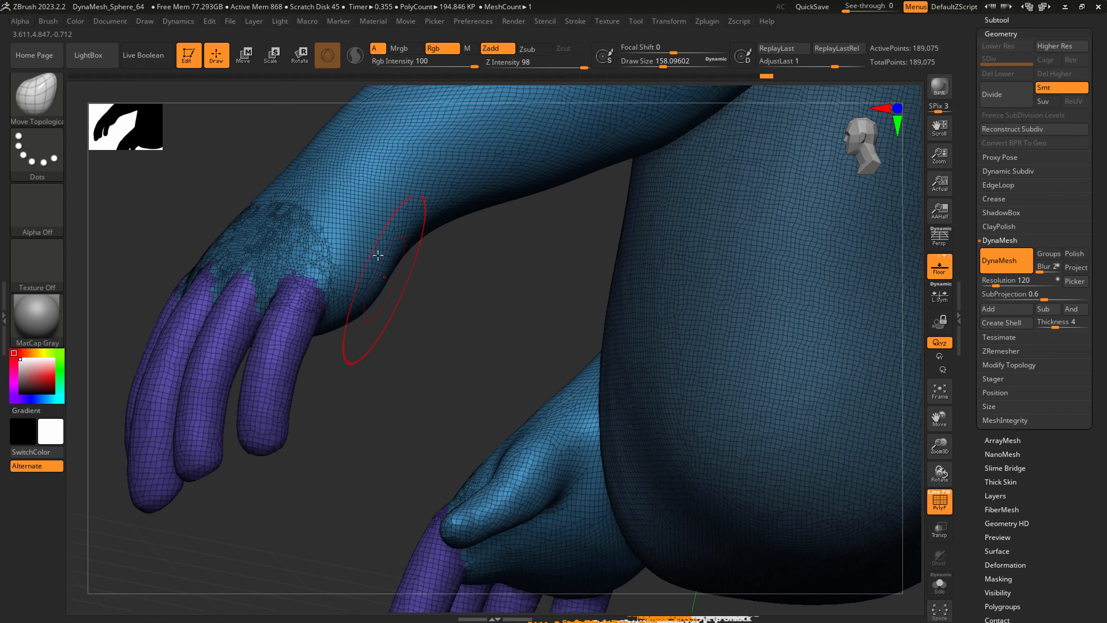
left_click_drag(379, 254, 425, 252)
right_click_drag(383, 259, 358, 309)
left_click_drag(354, 320, 356, 334)
right_click_drag(356, 334, 341, 210)
Carve creases across the palm and around the thumb's base with the DamStandard brush at a draw size of about 97.
key("b")
key("d")
key("s")
key("s")
mouse_move(349, 237)
left_mouse_down()
mouse_move(390, 298)
mouse_move(447, 279)
left_mouse_up()
mouse_move(365, 300)
left_mouse_down()
mouse_move(380, 444)
mouse_move(375, 307)
mouse_move(478, 287)
left_mouse_up()
left_click_drag(492, 348, 521, 385)
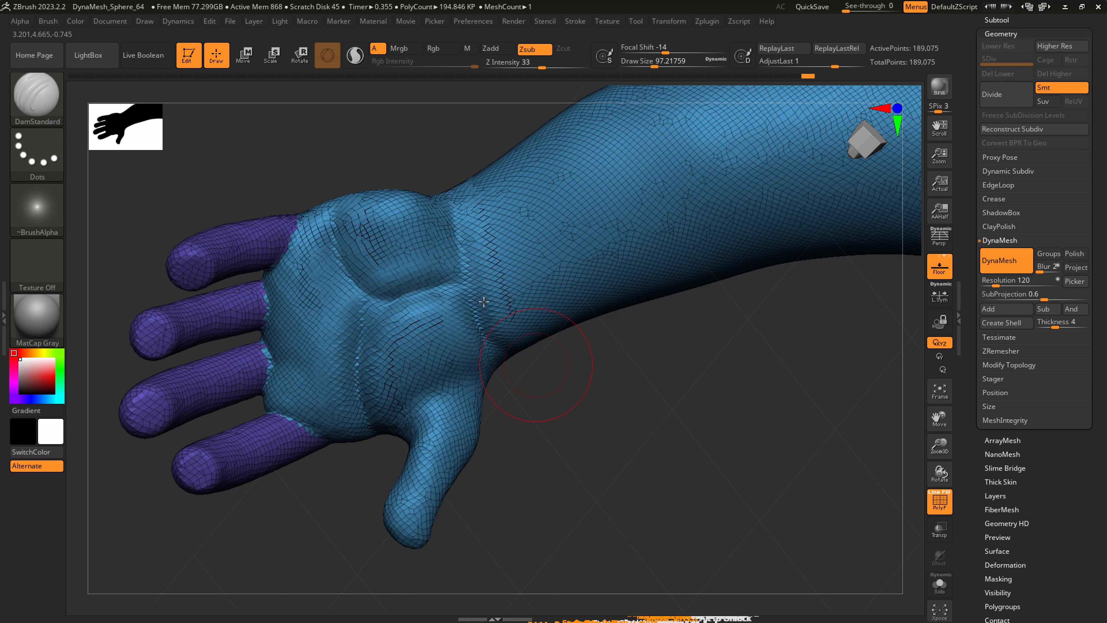
Carve tendon creases from the inner wrist into the lower forearm with the DamStandard brush at a draw size of about 97.
left_click_drag(479, 274, 612, 231)
left_click_drag(481, 253, 585, 214)
mouse_move(536, 301)
left_mouse_down("shift")
mouse_move(556, 293)
mouse_move(473, 283)
left_mouse_up("shift")
Reshape the palm's pads and heel with the SnakeHook brush at a draw size of about 136.
key("b")
key("s")
key("h")
key("s")
left_click_drag(340, 222, 386, 224)
left_click_drag(392, 267, 427, 257)
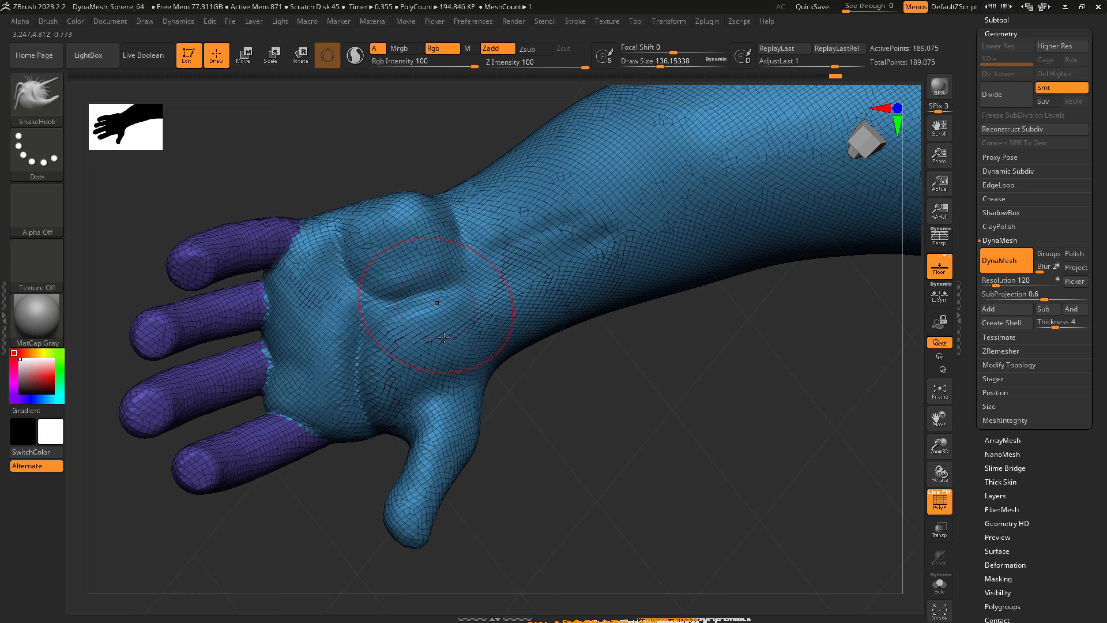
mouse_move(352, 438)
left_mouse_down()
mouse_move(356, 425)
mouse_move(319, 409)
left_mouse_up()
Refine the thumb's contour and tip with SnakeHook, reducing the draw size to about 77.
right_click_drag(443, 417, 483, 419)
mouse_move(436, 502)
right_mouse_down()
mouse_move(426, 509)
mouse_move(453, 515)
right_mouse_up()
key("s")
mouse_move(429, 523)
left_mouse_down()
mouse_move(396, 536)
mouse_move(409, 539)
left_mouse_up()
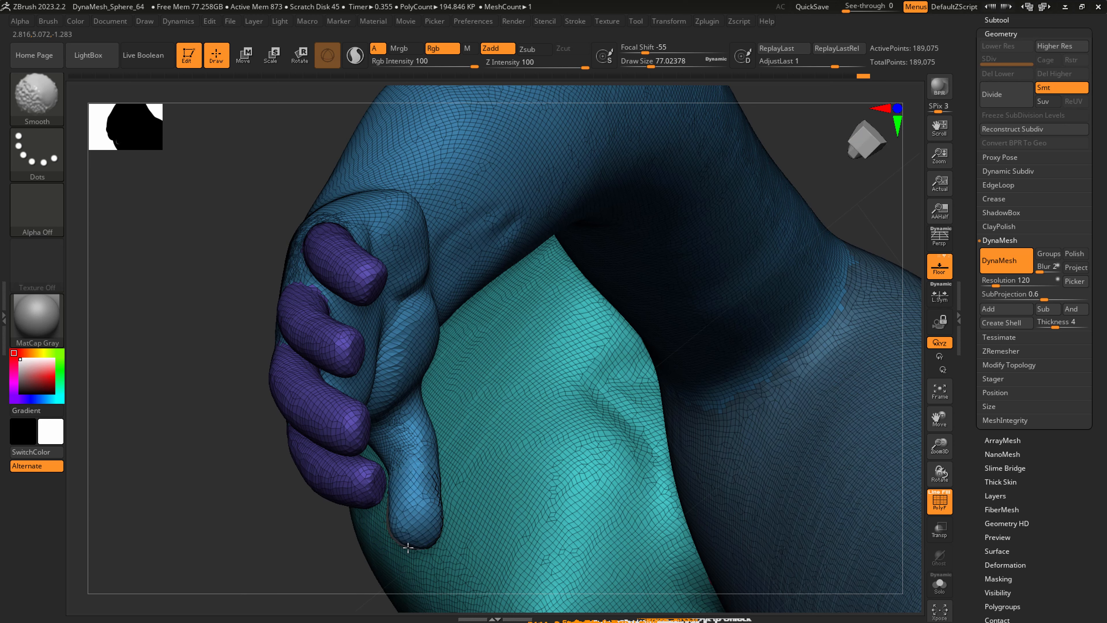
mouse_move(409, 539)
right_mouse_down()
mouse_move(405, 504)
mouse_move(457, 454)
right_mouse_up()
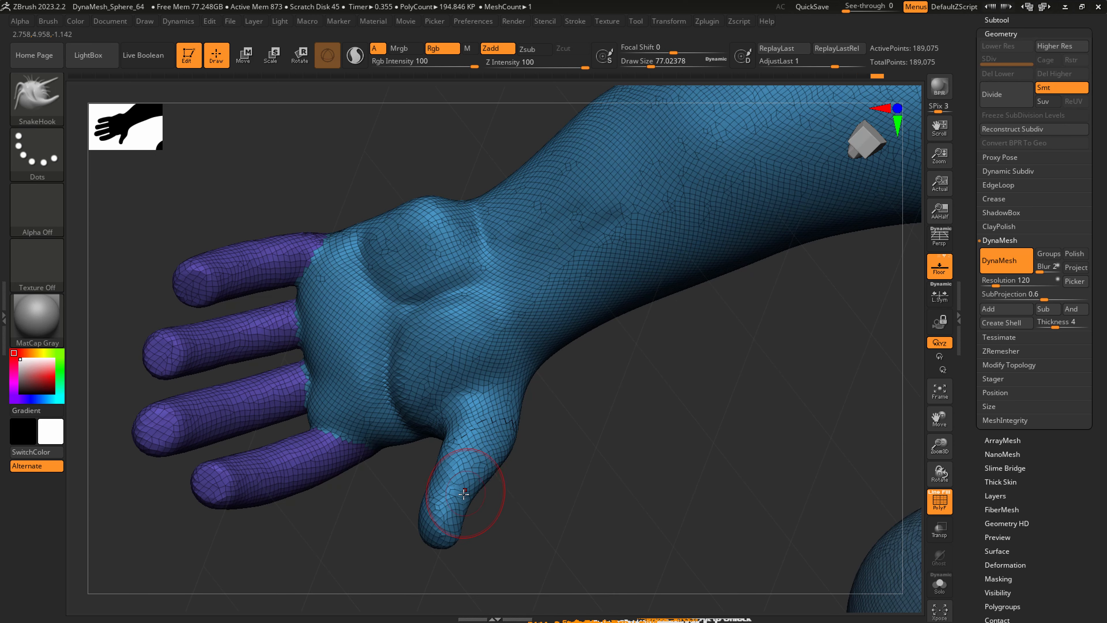
left_click_drag(485, 458, 496, 430)
mouse_move(496, 431)
right_mouse_down()
mouse_move(482, 392)
mouse_move(495, 398)
mouse_move(469, 413)
right_mouse_up()
Adjust the base of the thumb with SnakeHook at a draw size of about 120 and smooth the surface.
key("s")
mouse_move(469, 414)
left_mouse_down()
mouse_move(460, 388)
mouse_move(492, 371)
left_mouse_up()
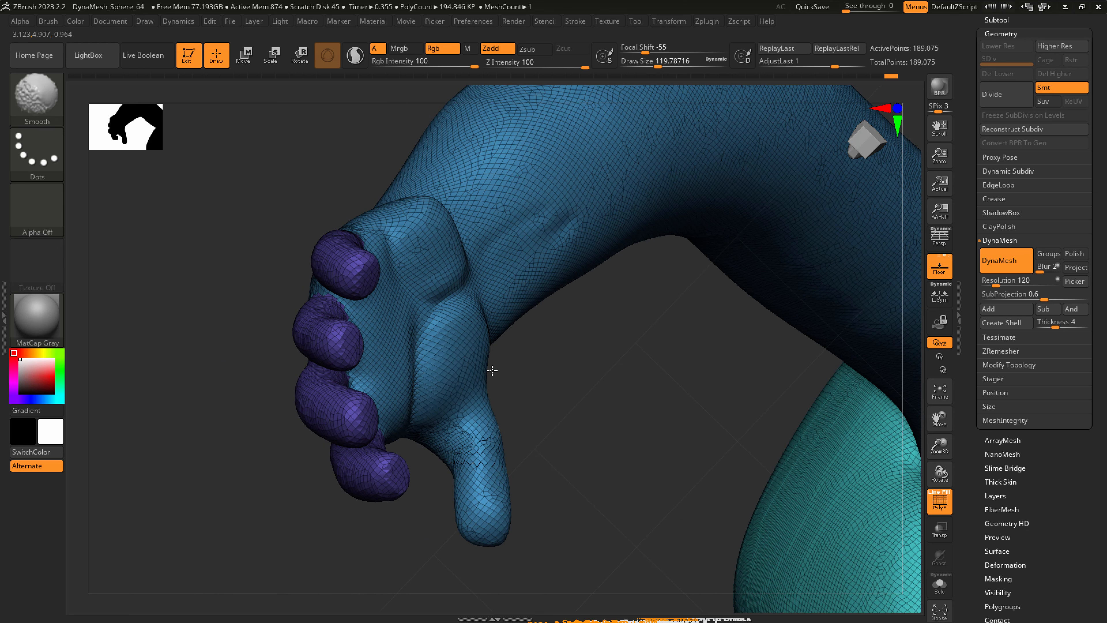
right_click_drag(491, 400, 536, 281, "ctrl")
key("shift")
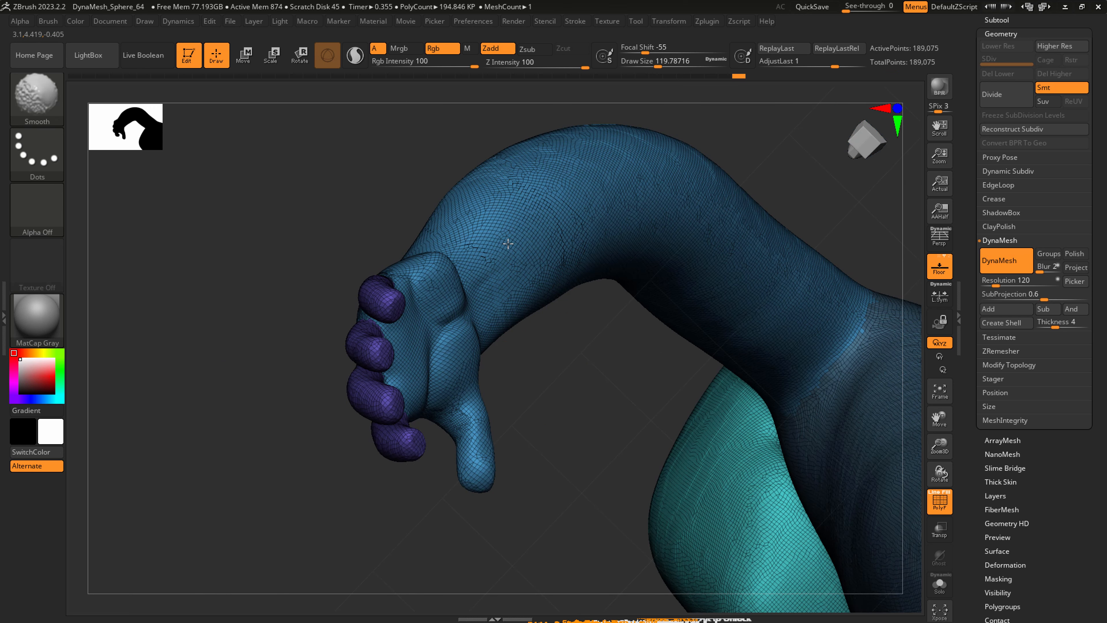
Carve short creases into the hand with the DamStandard brush.
mouse_move(540, 354)
right_mouse_down()
mouse_move(554, 388)
mouse_move(507, 453)
mouse_move(551, 298)
mouse_move(501, 331)
mouse_move(383, 346)
right_mouse_up()
key("b")
key("d")
key("s")
Pull out the elbow's contour with the SnakeHook brush at a draw size of about 207.
key("s")
left_click_drag(336, 363, 353, 371)
mouse_move(331, 313)
left_mouse_down()
mouse_move(338, 282)
mouse_move(361, 398)
left_mouse_up()
right_click_drag(367, 335, 390, 325)
mouse_move(364, 305)
left_mouse_down("shift")
mouse_move(376, 357)
mouse_move(304, 326)
mouse_move(285, 287)
left_mouse_up("shift")
mouse_move(249, 271)
right_mouse_down()
mouse_move(388, 365)
mouse_move(381, 265)
mouse_move(331, 250)
mouse_move(313, 195)
mouse_move(274, 165)
right_mouse_up()
key("b")
key("s")
key("h")
key("[")
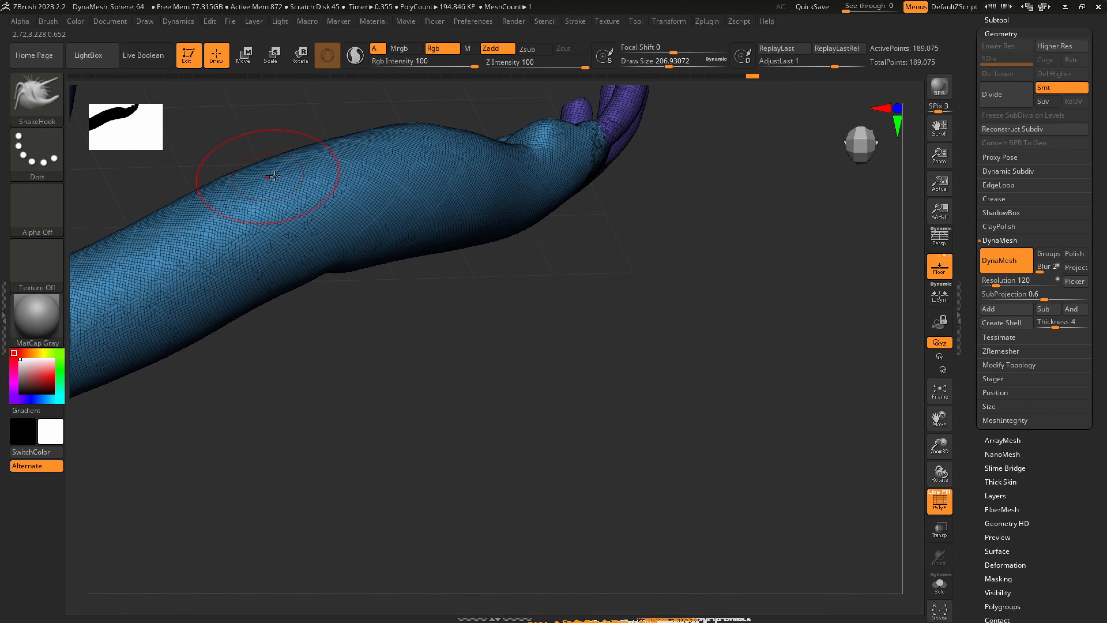
left_click_drag(273, 169, 294, 160)
right_click_drag(286, 177, 305, 181)
left_click_drag(300, 189, 308, 183)
right_click_drag(298, 180, 308, 191)
mouse_move(307, 190)
left_mouse_down("shift")
mouse_move(298, 197)
mouse_move(312, 194)
left_mouse_up("shift")
right_click_drag(395, 330, 501, 425, "alt")
right_click_drag(466, 371, 440, 304)
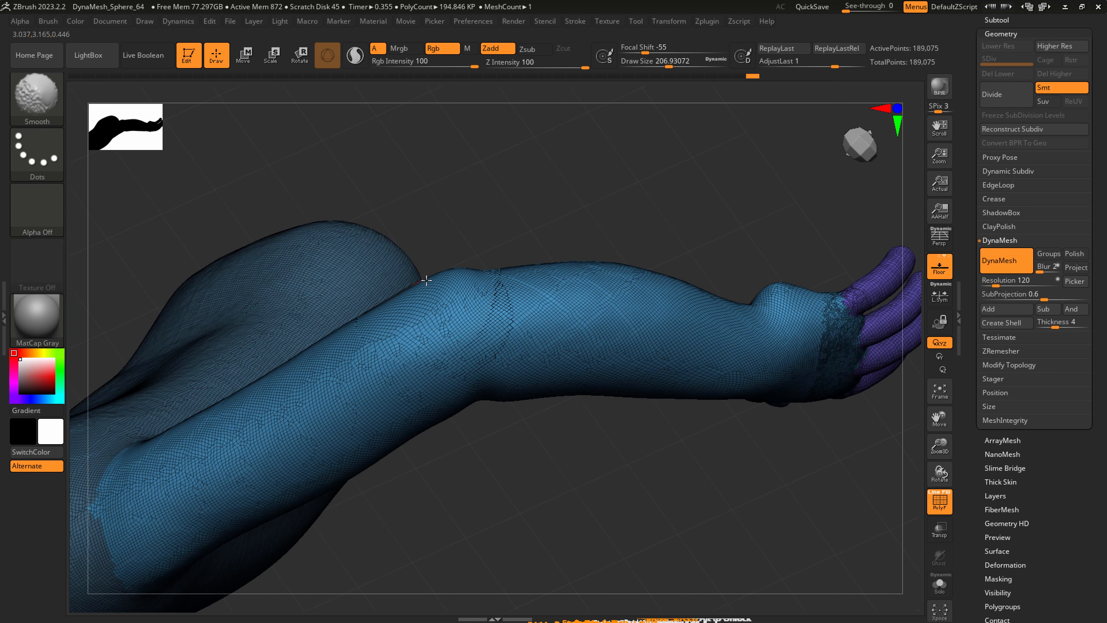
Adjust the upper arm's contour above the elbow with SnakeHook at a draw size of about 207 and smooth it.
right_click_drag(367, 368, 380, 357)
mouse_move(263, 387)
left_mouse_down()
mouse_move(235, 391)
mouse_move(223, 417)
left_mouse_up()
right_click_drag(224, 417, 233, 405)
left_click_drag(233, 404, 173, 440)
key("shift")
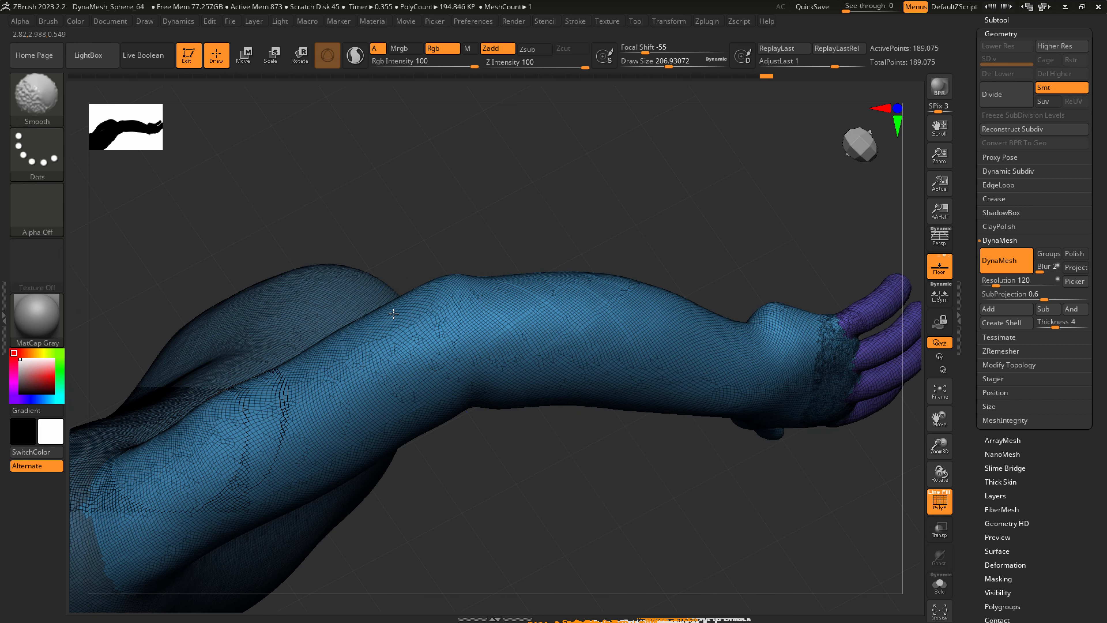
right_click_drag(421, 291, 402, 291)
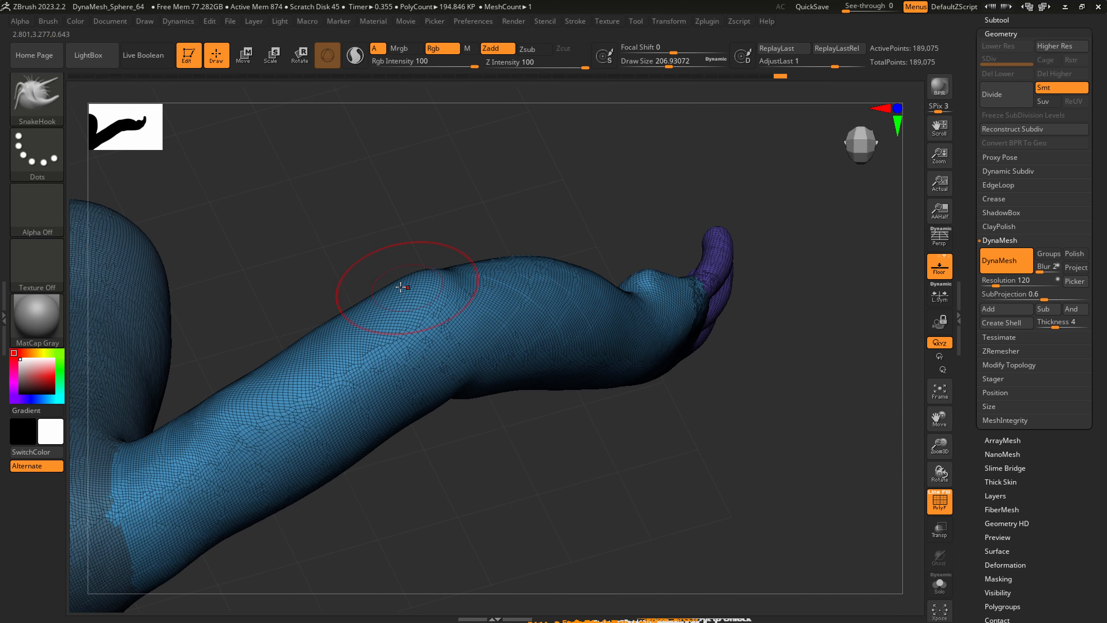
Refine the transition from the elbow into the forearm with SnakeHook, starting at a draw size of about 207.
left_click_drag(402, 284, 406, 274)
mouse_move(409, 264)
right_mouse_down()
mouse_move(418, 256)
mouse_move(427, 298)
right_mouse_up()
left_click_drag(488, 291, 577, 286, "shift")
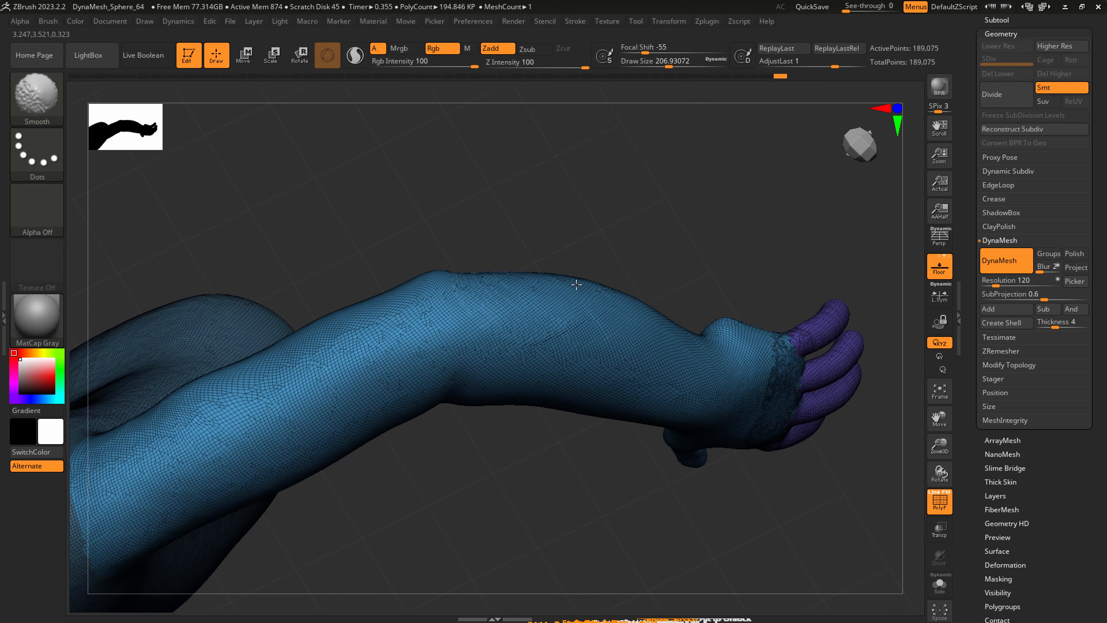
right_click_drag(648, 310, 634, 304)
key("s")
mouse_move(637, 305)
left_mouse_down()
mouse_move(677, 332)
mouse_move(655, 306)
left_mouse_up()
Fill out the elbow and adjoining forearm with SnakeHook at a draw size of about 239.
key("s")
left_click_drag(546, 377, 545, 383)
left_click_drag(471, 387, 472, 382)
right_click_drag(546, 350, 545, 295)
right_click_drag(507, 377, 480, 358)
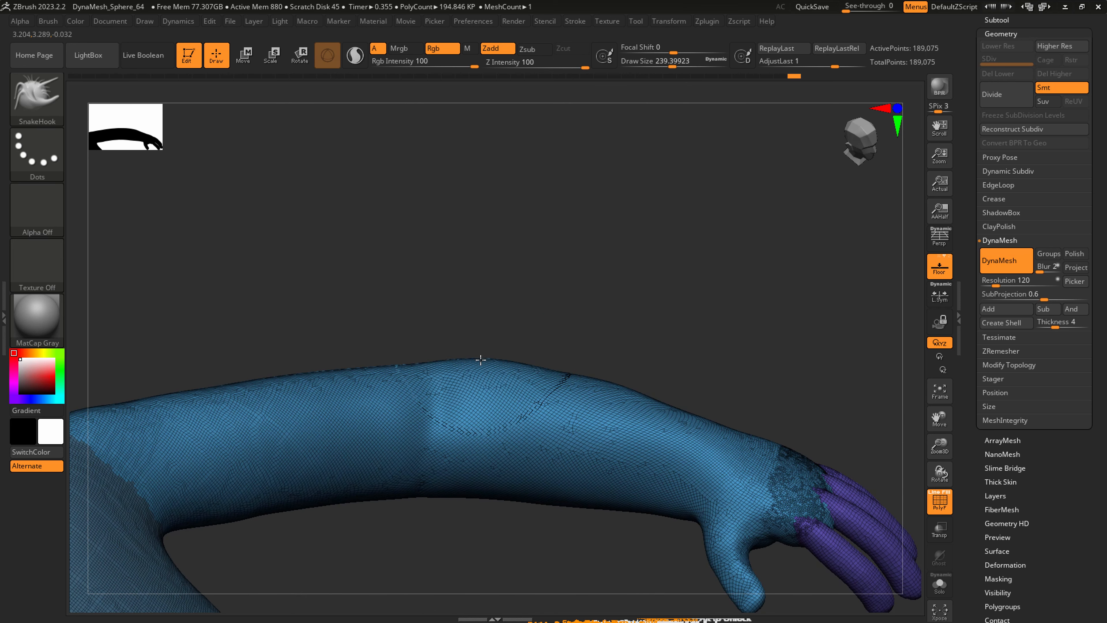
Reshape the upper forearm with SnakeHook at a draw size of about 344 and smooth it around the elbow.
key("s")
left_click_drag(588, 407, 619, 408)
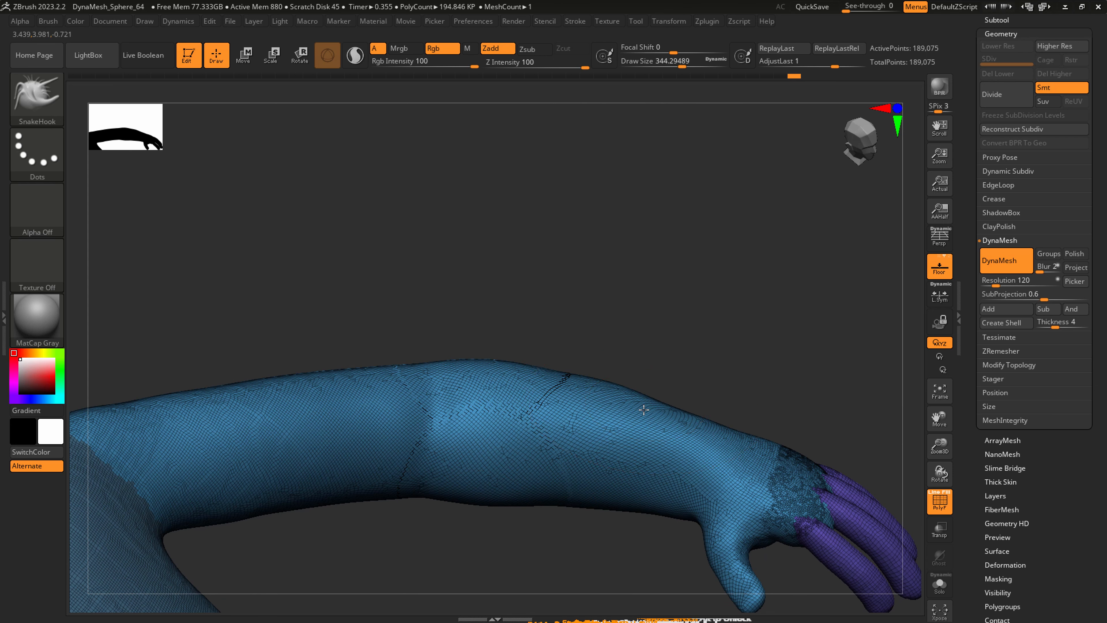
key("shift")
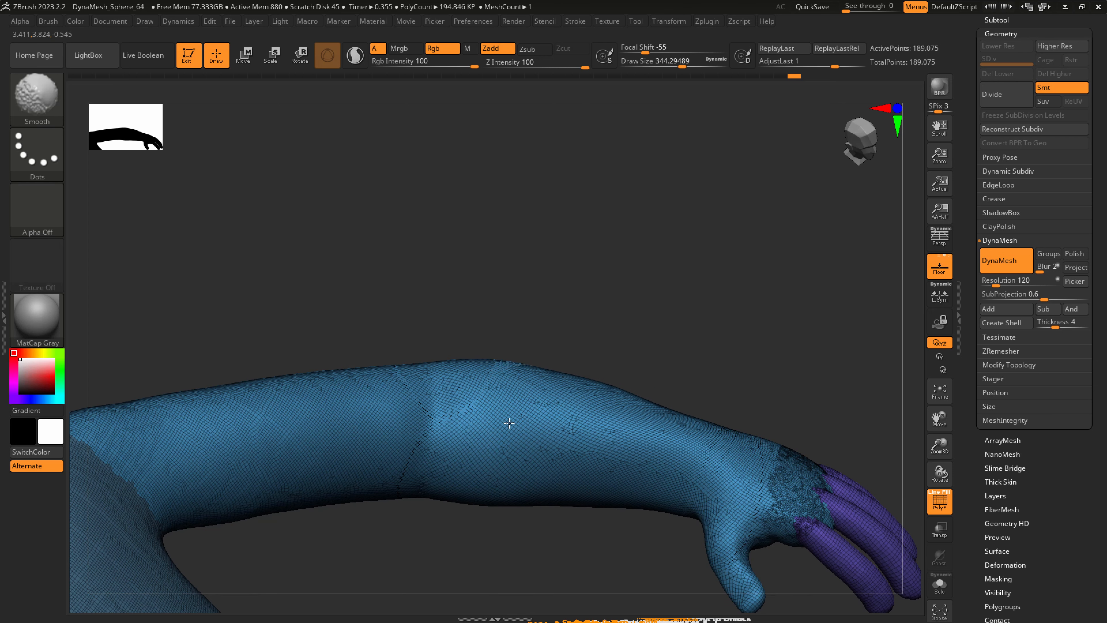
left_click_drag(509, 422, 506, 426, "shift")
mouse_move(506, 425)
right_mouse_down()
mouse_move(408, 431)
mouse_move(340, 401)
right_mouse_up()
right_click_drag(481, 395, 432, 429)
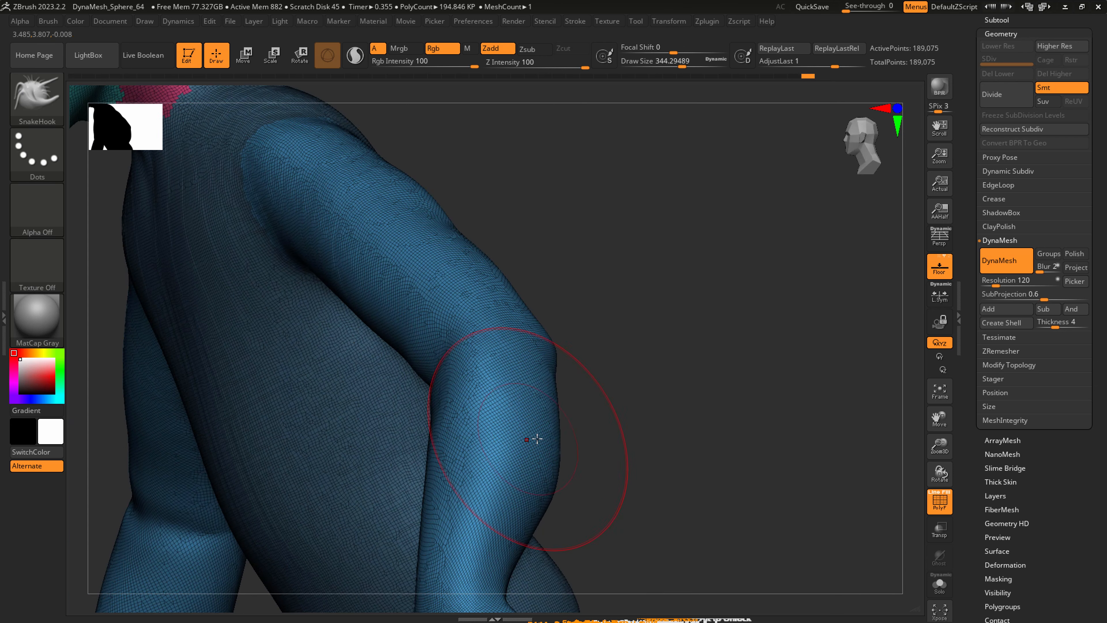
Form the bony point at the back of the elbow with SnakeHook at a draw size of about 124.
right_click_drag(537, 439, 331, 419)
right_click_drag(591, 388, 603, 377)
key("s")
left_click_drag(620, 363, 615, 363)
right_click_drag(615, 364, 619, 368)
key("s")
left_click_drag(645, 342, 634, 343)
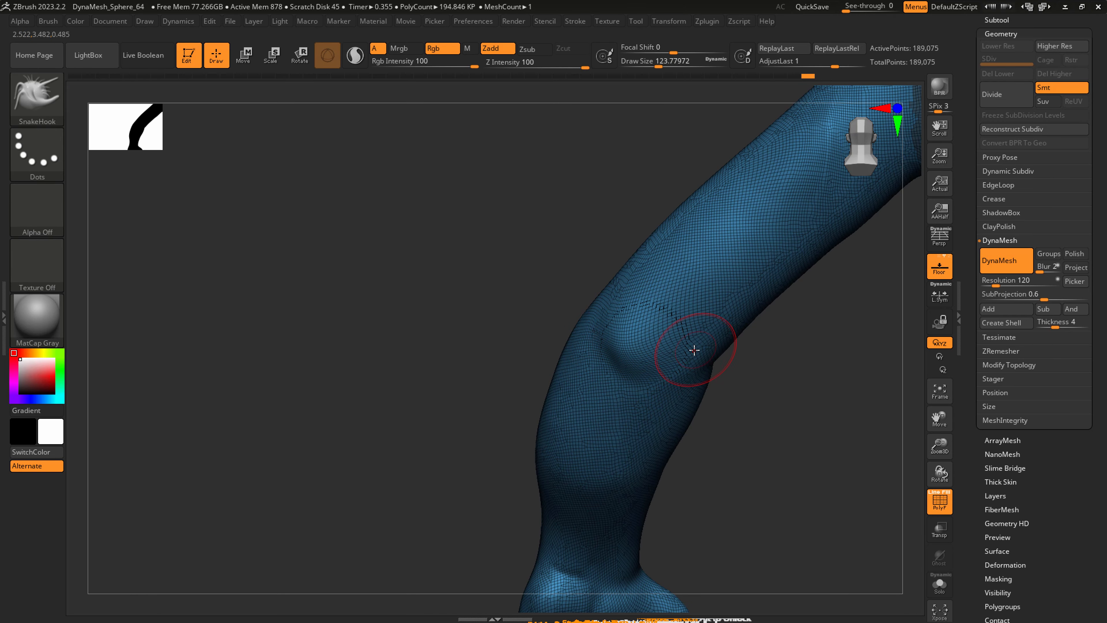
right_click_drag(698, 347, 714, 347)
Pull out the inner bump of the elbow with SnakeHook at a draw size of about 87 and smooth around it.
key("s")
left_click_drag(714, 347, 708, 344)
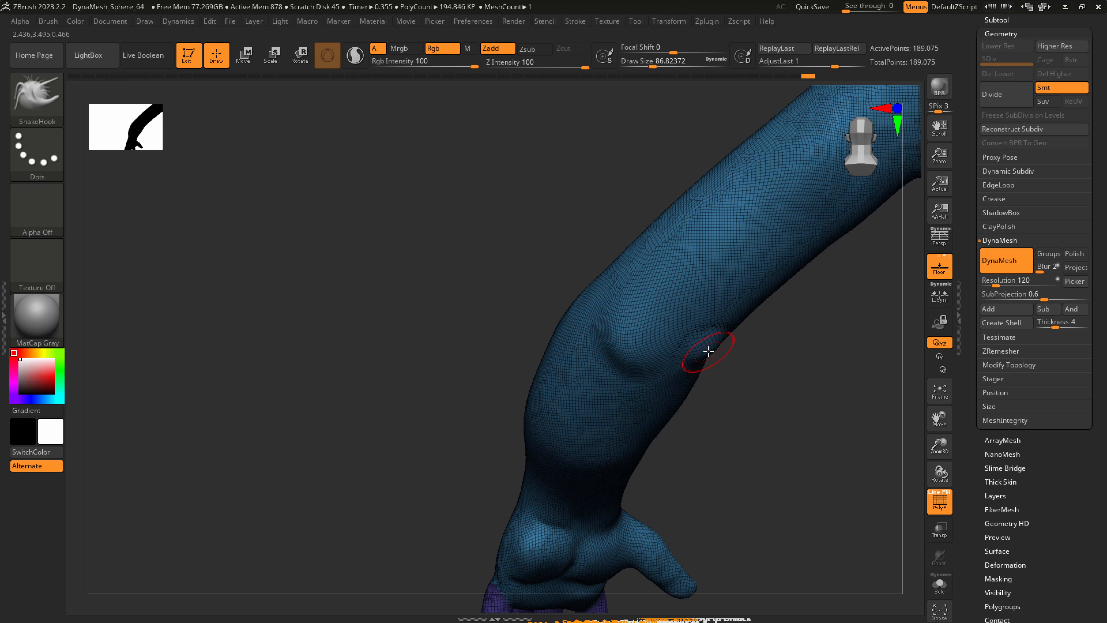
key("shift")
right_click_drag(738, 305, 683, 347)
mouse_move(614, 318)
right_mouse_down()
mouse_move(657, 312)
mouse_move(645, 286)
right_mouse_up()
mouse_move(635, 278)
left_mouse_down("shift")
mouse_move(710, 255)
mouse_move(709, 301)
left_mouse_up("shift")
right_click_drag(718, 287, 686, 355, "alt")
left_click_drag(706, 337, 702, 331)
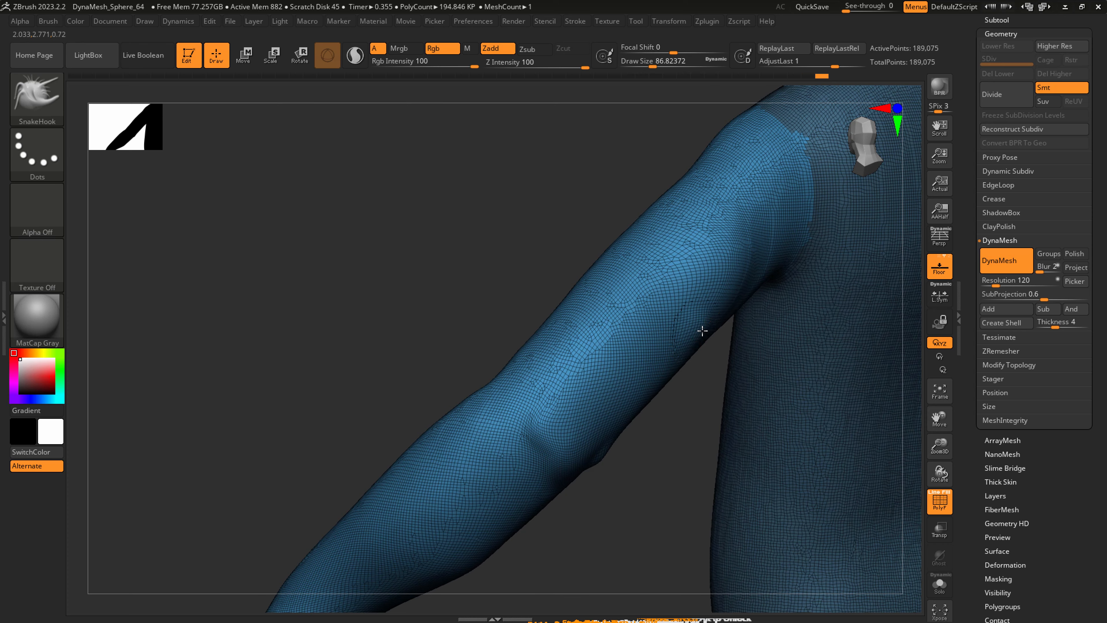
Reshape the underside of the upper arm with SnakeHook at a draw size of about 177, undoing the first stroke.
right_click_drag(706, 328, 719, 324)
key("ctrl+z")
key("s")
left_click_drag(703, 317, 715, 316)
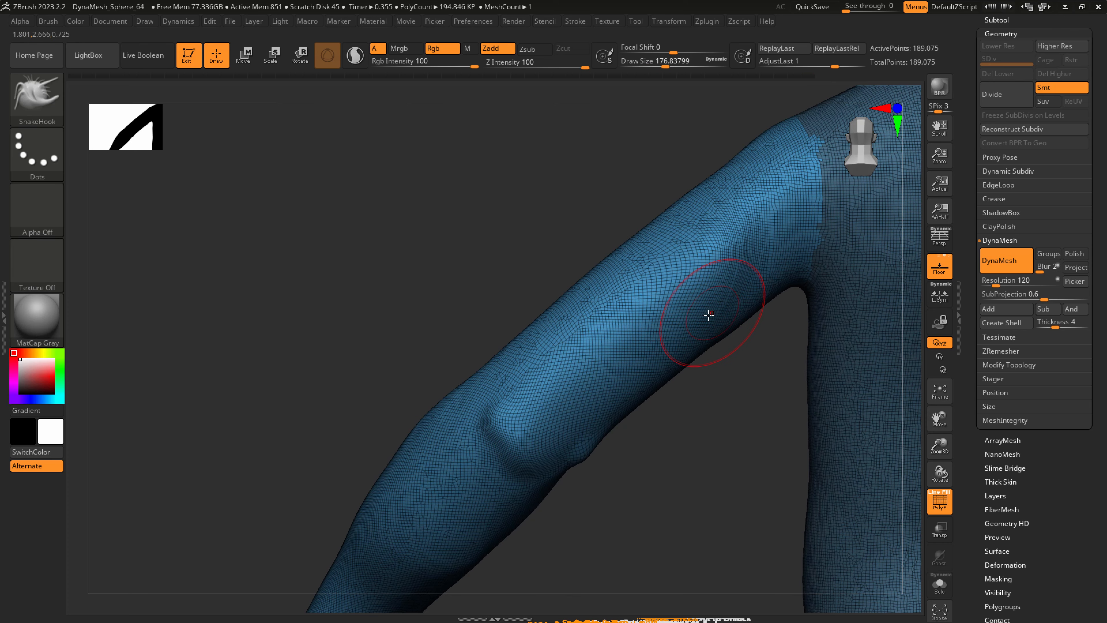
right_click_drag(709, 314, 723, 312)
mouse_move(728, 306)
left_mouse_down()
mouse_move(759, 227)
mouse_move(789, 203)
left_mouse_up()
mouse_move(763, 262)
right_mouse_down("alt")
mouse_move(675, 384)
mouse_move(653, 288)
right_mouse_up("alt")
Shape the outer shoulder and upper arm from behind with SnakeHook, raising the draw size to about 293.
key("s")
mouse_move(646, 279)
left_mouse_down()
mouse_move(632, 250)
mouse_move(647, 264)
left_mouse_up()
key("s")
right_click_drag(631, 265, 659, 249)
left_click_drag(650, 252, 656, 262)
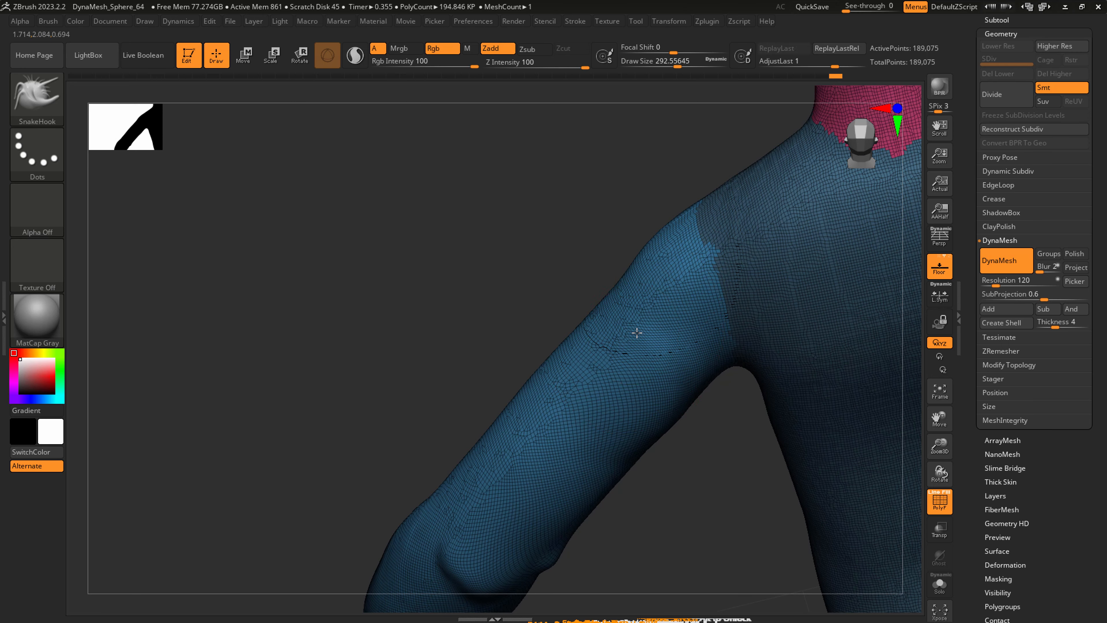
mouse_move(502, 430)
right_mouse_down()
mouse_move(477, 445)
mouse_move(556, 396)
mouse_move(649, 374)
mouse_move(580, 330)
mouse_move(617, 410)
right_mouse_up()
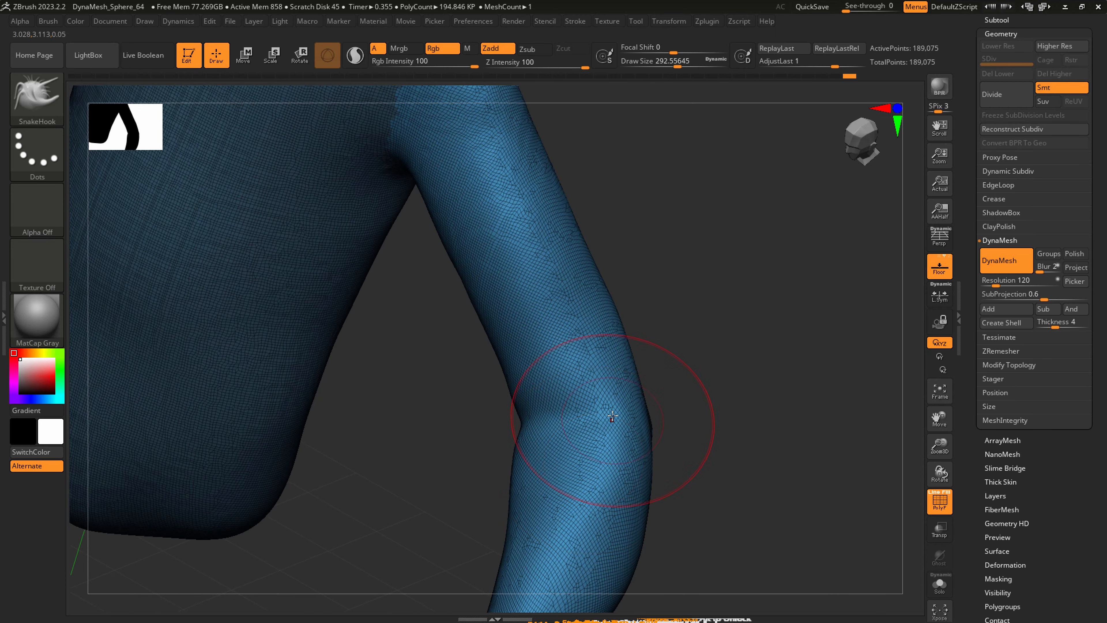
Carve a crease across the inside of the elbow with the DamStandard brush at a draw size of about 202.
key("b")
key("d")
key("s")
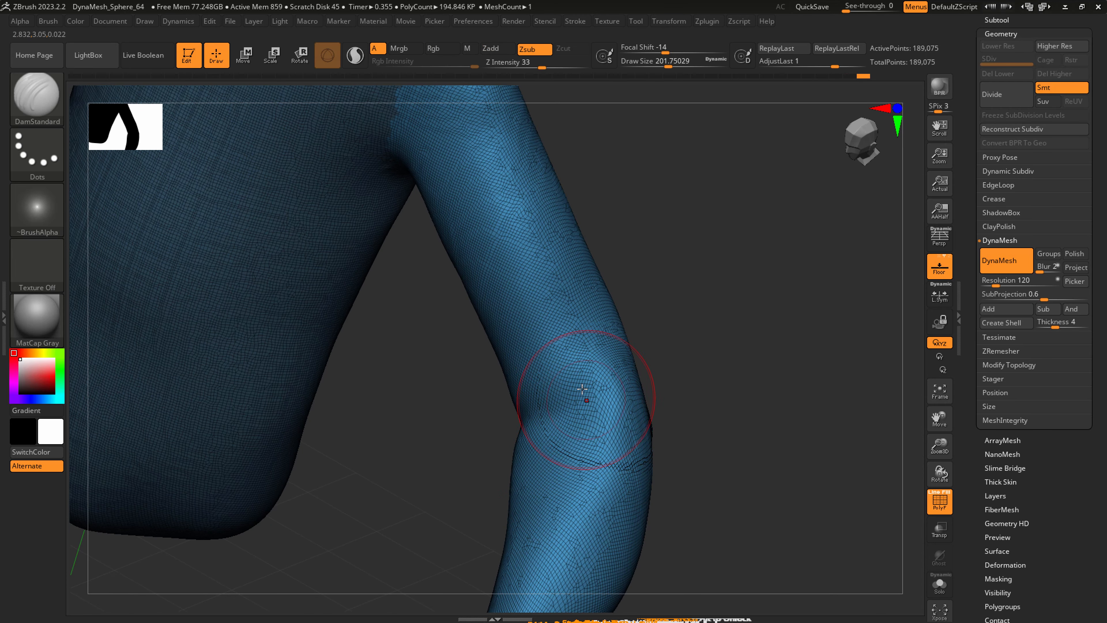
right_click_drag(563, 395, 647, 366)
key("shift")
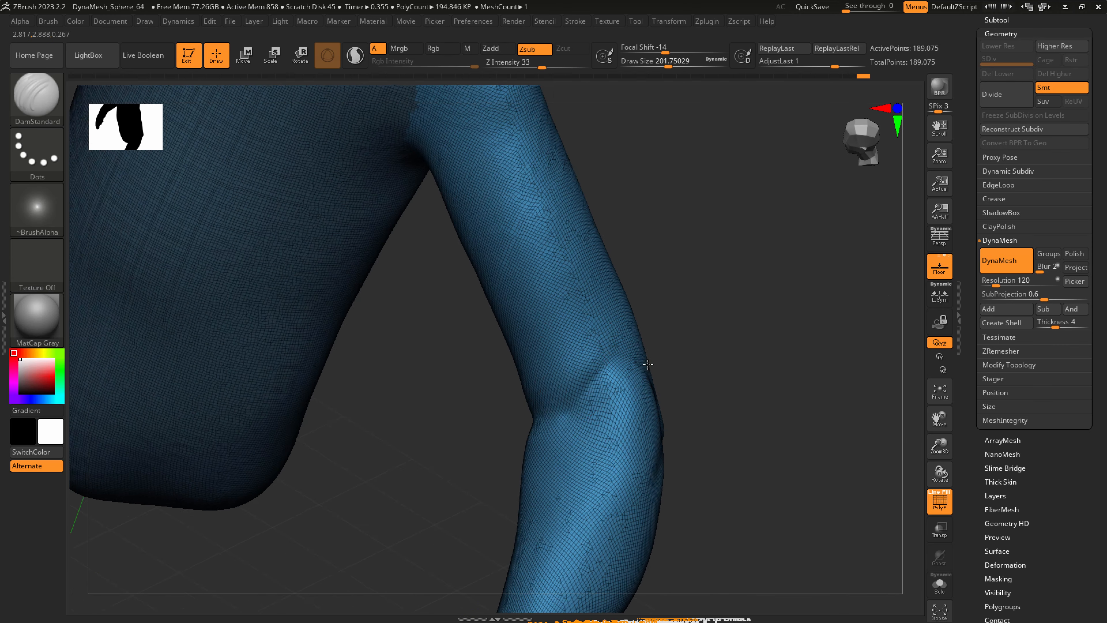
Extend the inner elbow crease around the joint with DamStandard and soften it with the Smooth brush.
left_click_drag(647, 366, 545, 380)
right_click_drag(545, 380, 595, 370)
key("shift")
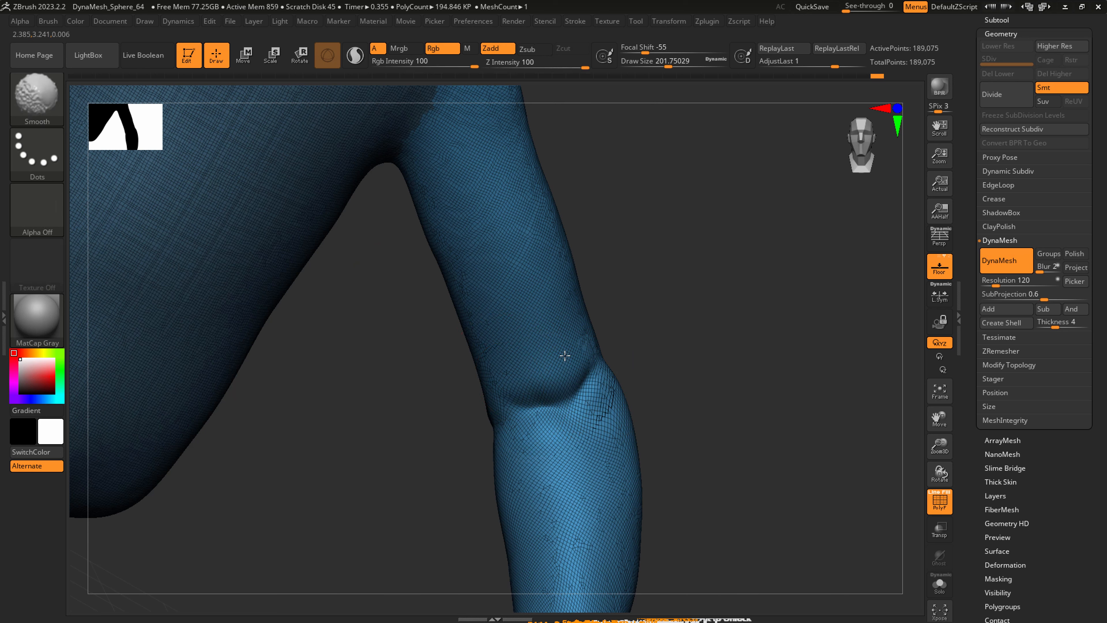
right_click_drag(558, 322, 630, 366)
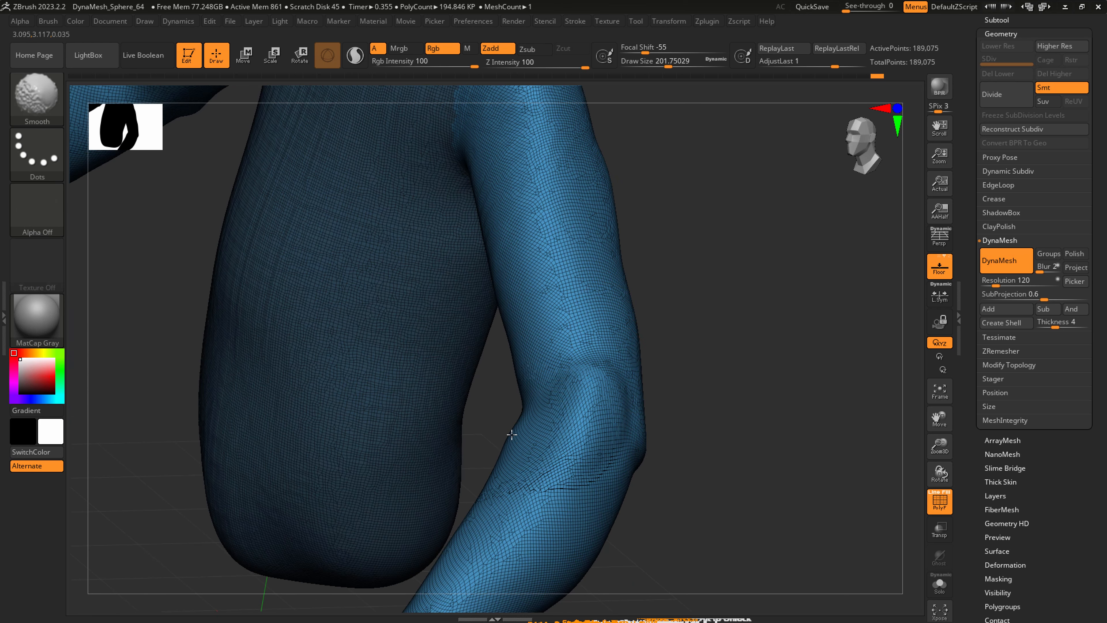
left_click_drag(523, 417, 562, 462, "shift")
mouse_move(514, 453)
right_mouse_down("ctrl")
mouse_move(523, 401)
mouse_move(610, 414)
mouse_move(593, 394)
mouse_move(657, 433)
mouse_move(646, 410)
mouse_move(635, 462)
right_mouse_up("ctrl")
Hide the polyframe and adjust the arms' overall shape with SnakeHook at a draw size of about 567.
key("shift+f")
key("b")
key("s")
key("h")
key("s")
mouse_move(627, 440)
left_mouse_down()
mouse_move(654, 440)
mouse_move(623, 431)
left_mouse_up()
right_click_drag(623, 418, 654, 393)
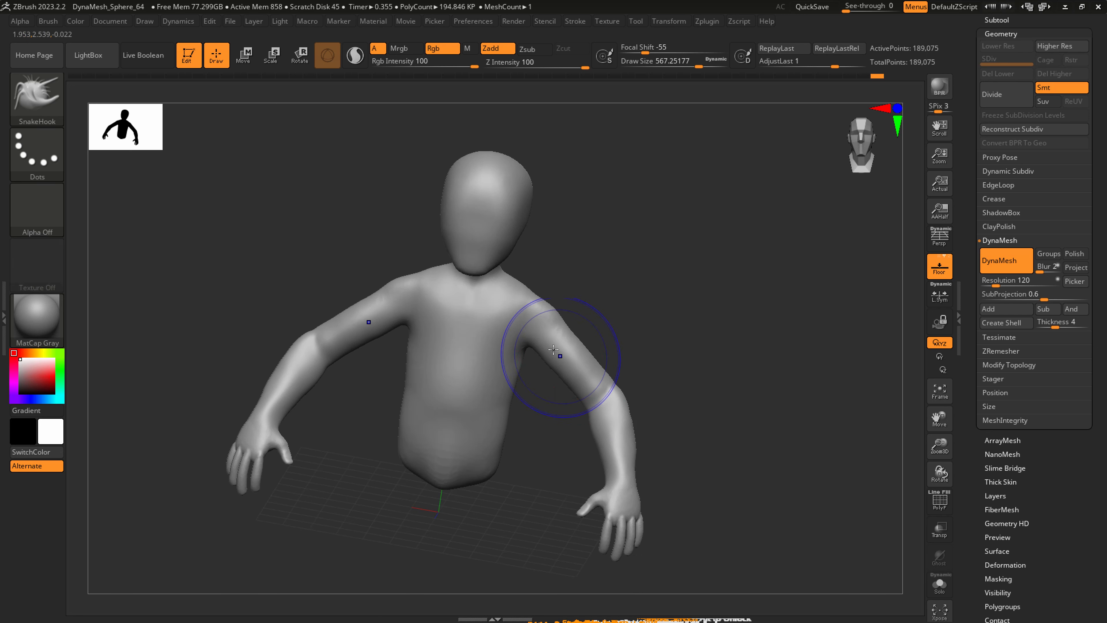
mouse_move(563, 354)
right_mouse_down("shift")
mouse_move(541, 323)
mouse_move(497, 321)
right_mouse_up("shift")
Refine the shoulders with SnakeHook at a draw size of about 386 and the neck's sides at about 311.
key("s")
left_click_drag(543, 316, 530, 317)
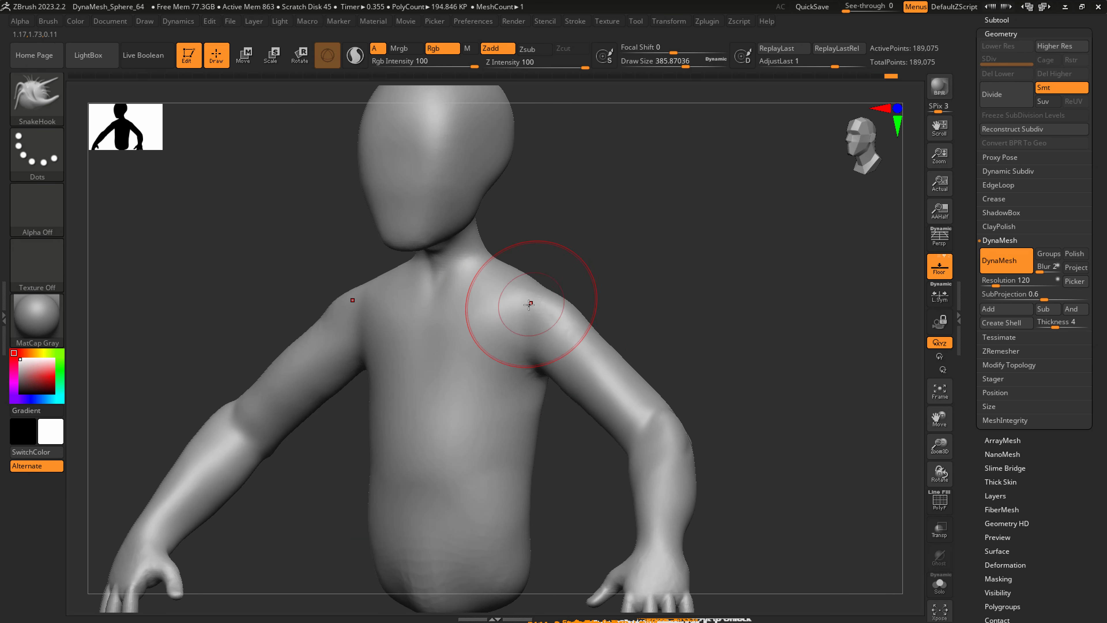
left_click_drag(517, 277, 513, 282)
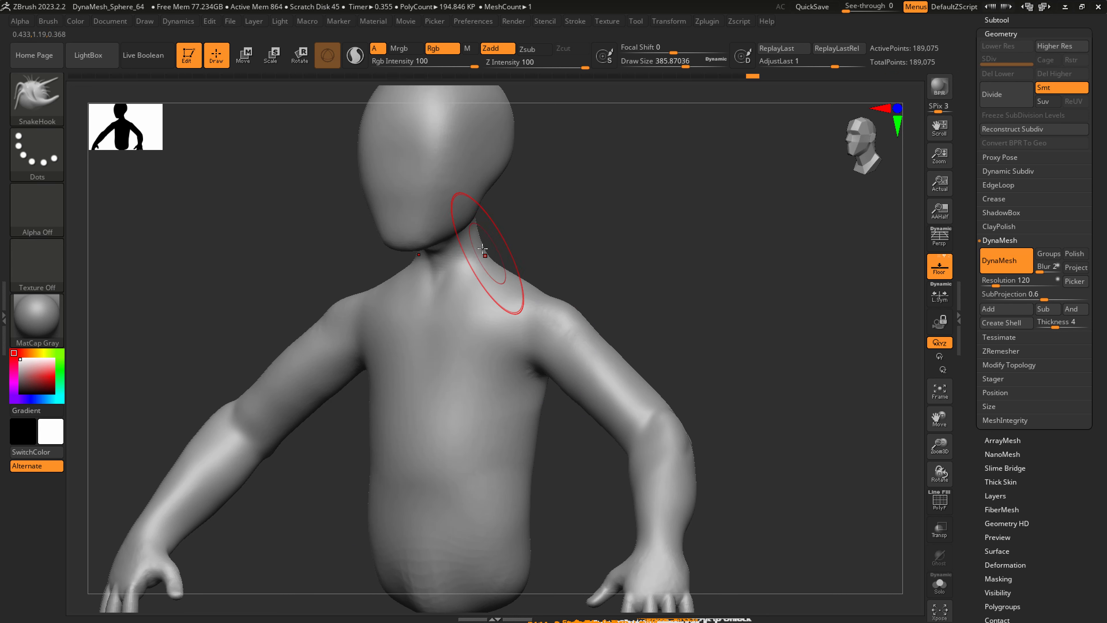
key("s")
left_click_drag(484, 247, 475, 260)
right_click_drag(495, 262, 405, 246)
Start saving the tool under a new name and create a folder named 1_z in the character's folder.
left_click(1096, 148)
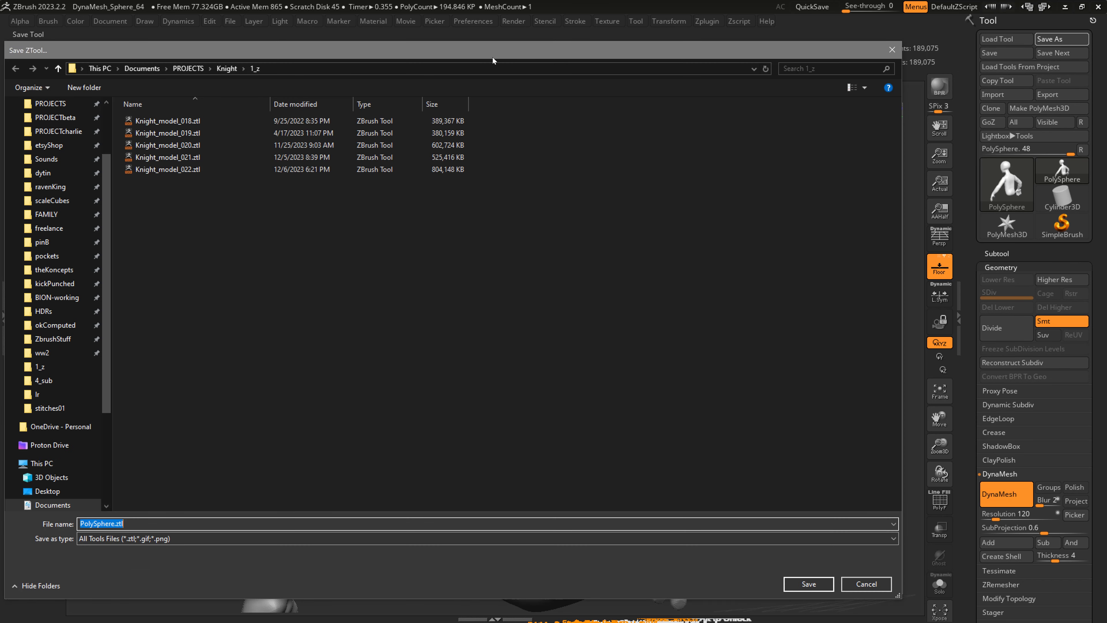
left_click_drag(492, 53, 1, 43)
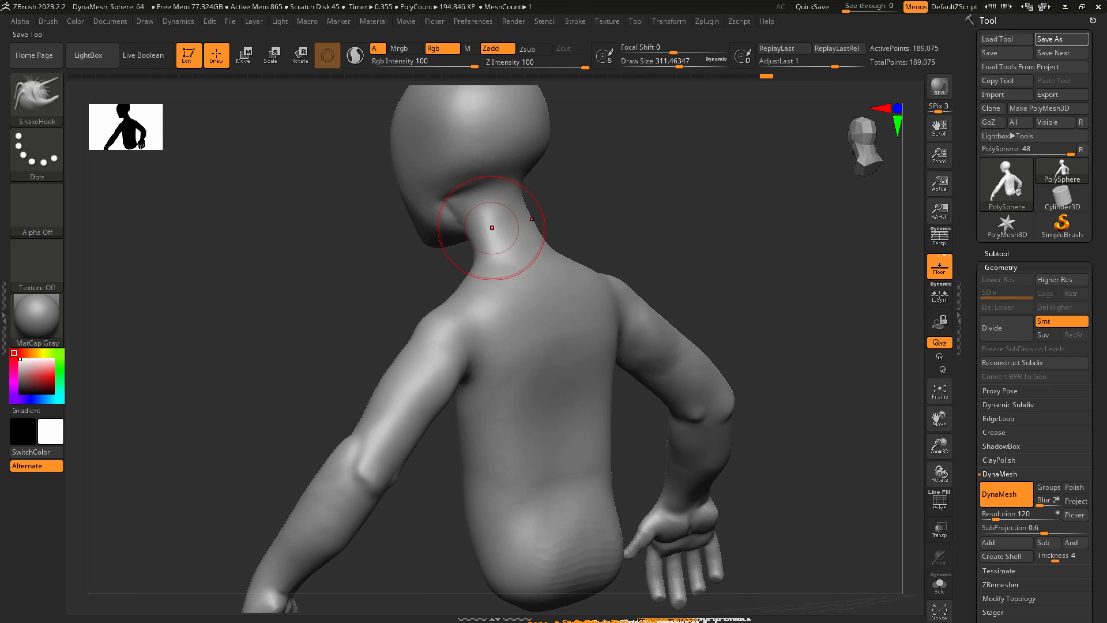
left_click_drag(232, 260, 529, 51)
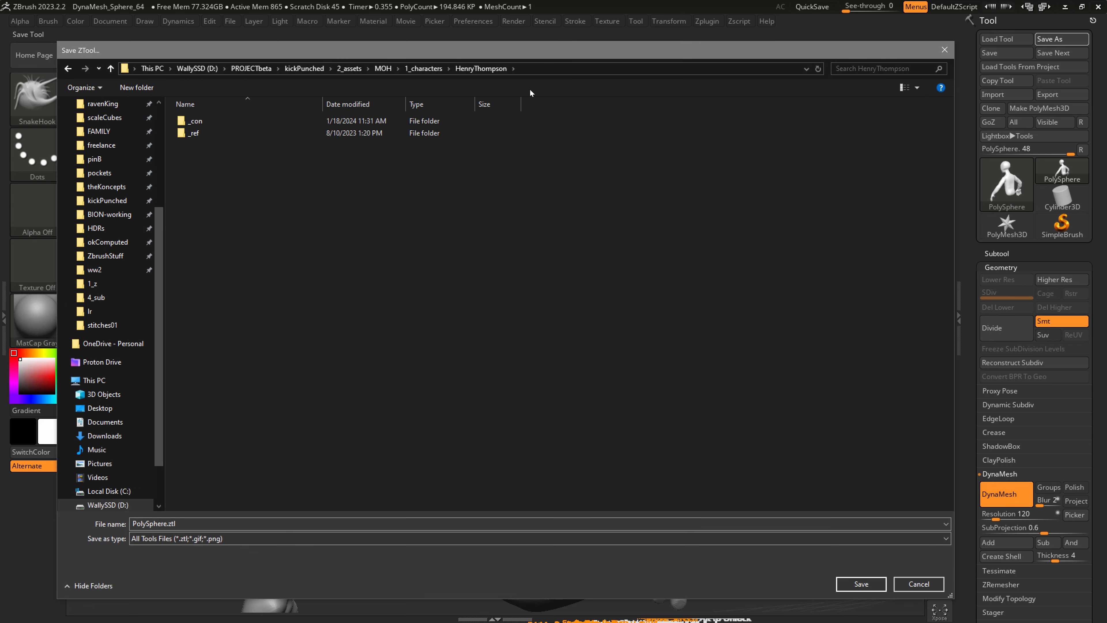
right_click(200, 158)
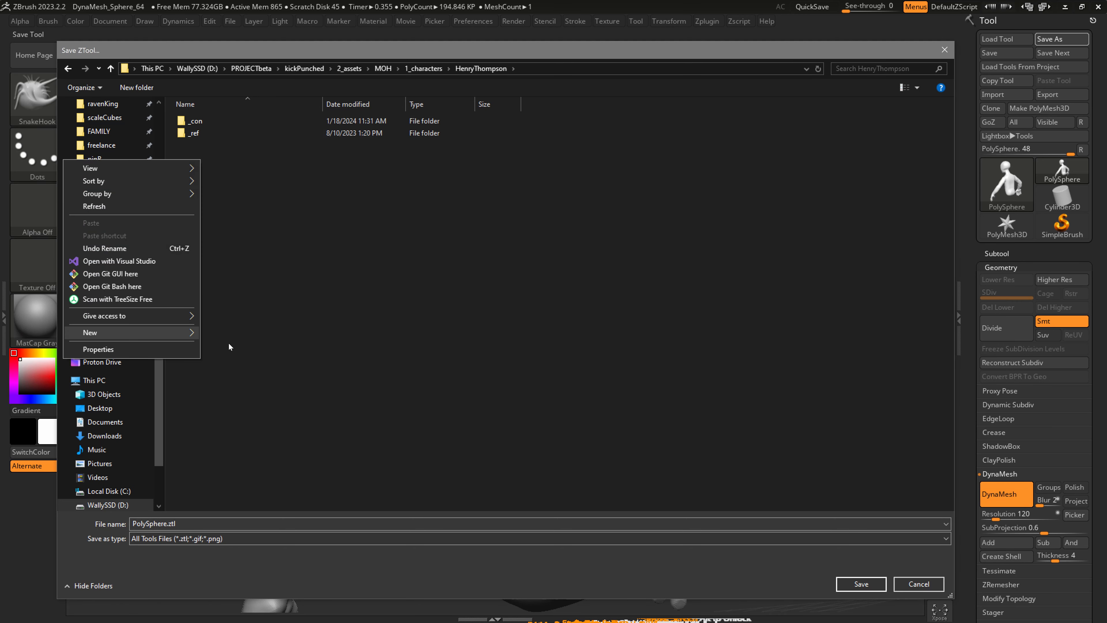
left_click(225, 328)
type("1_z")
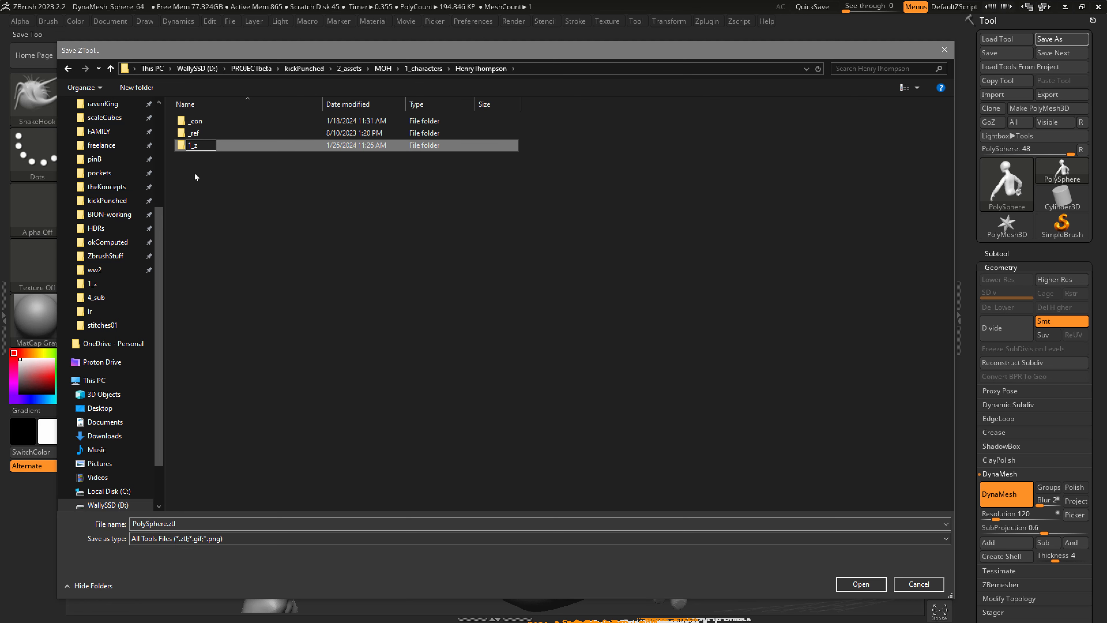
left_click(191, 162)
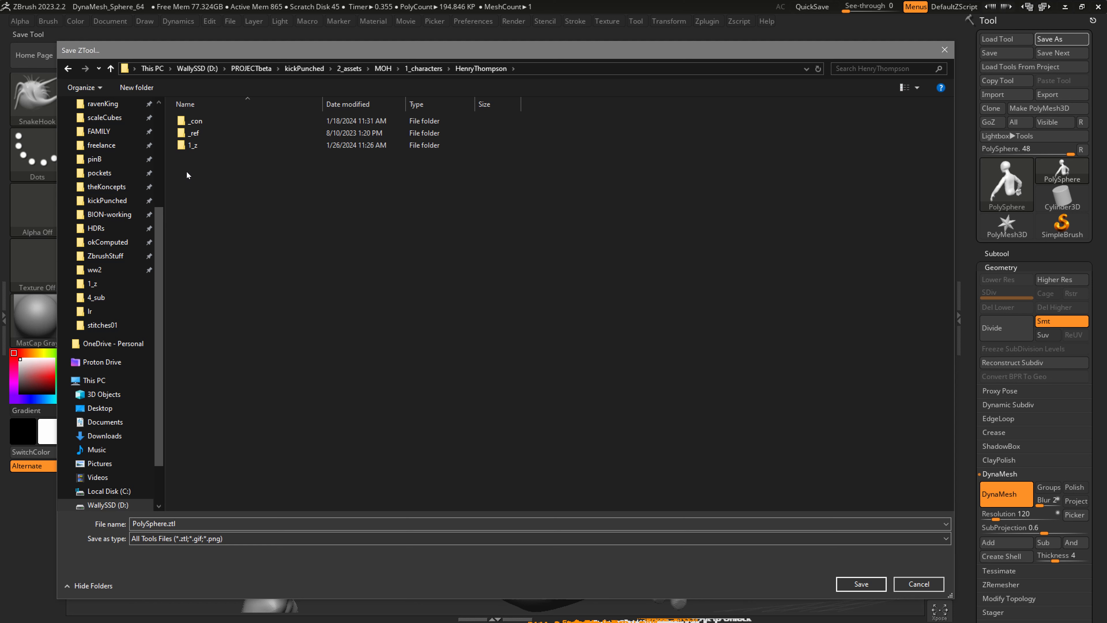
Save the tool as Thompson_001.ztl in the 1_z folder.
double_click(200, 145)
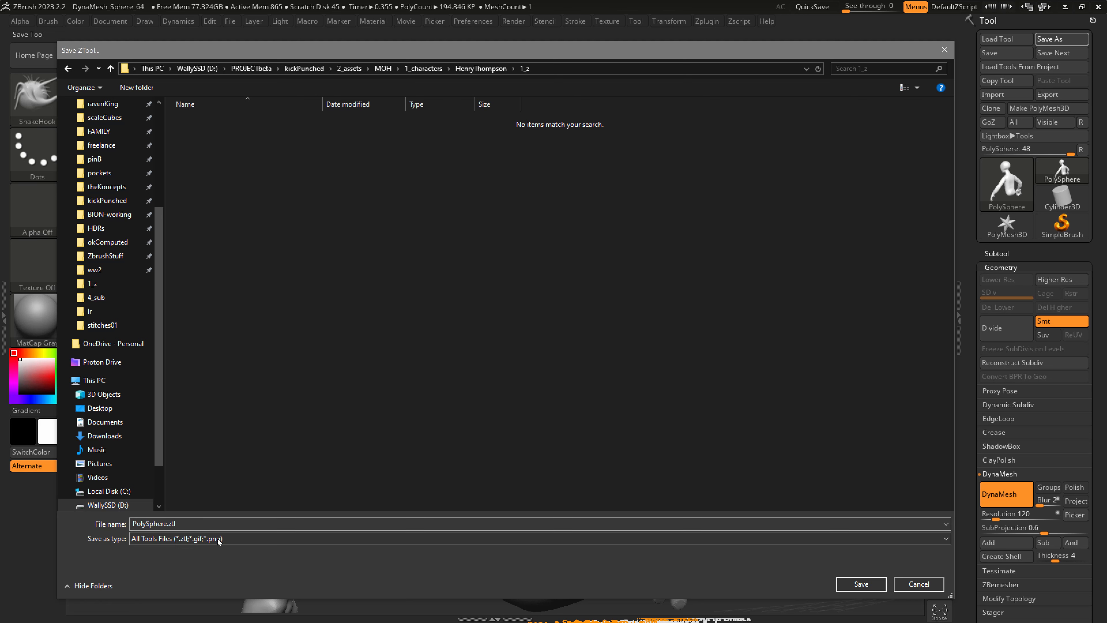
left_click(174, 523)
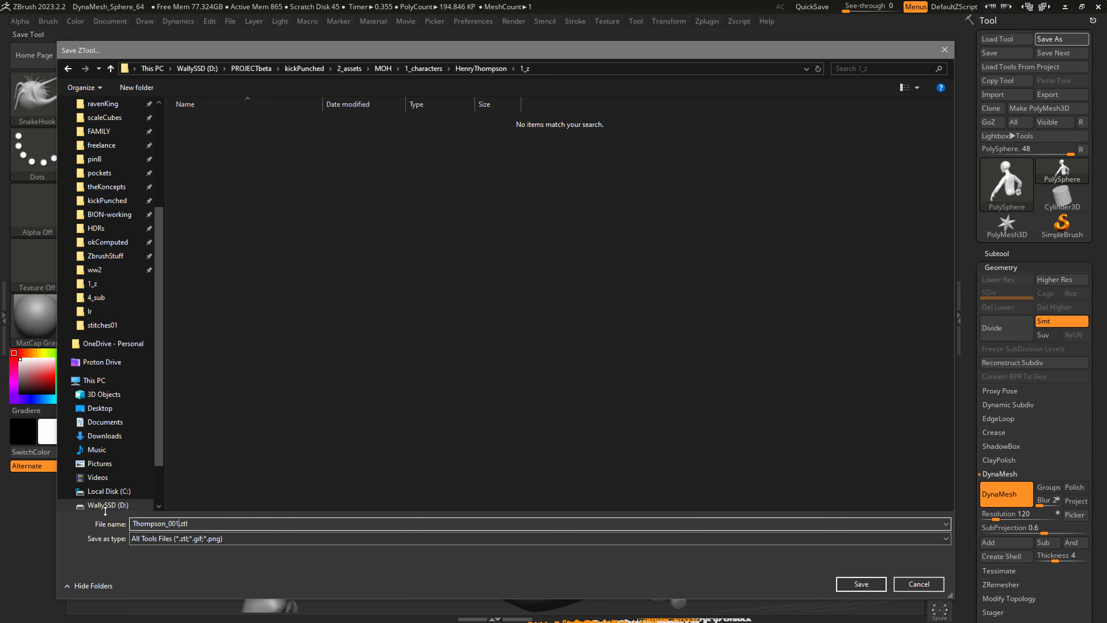
key("Return")
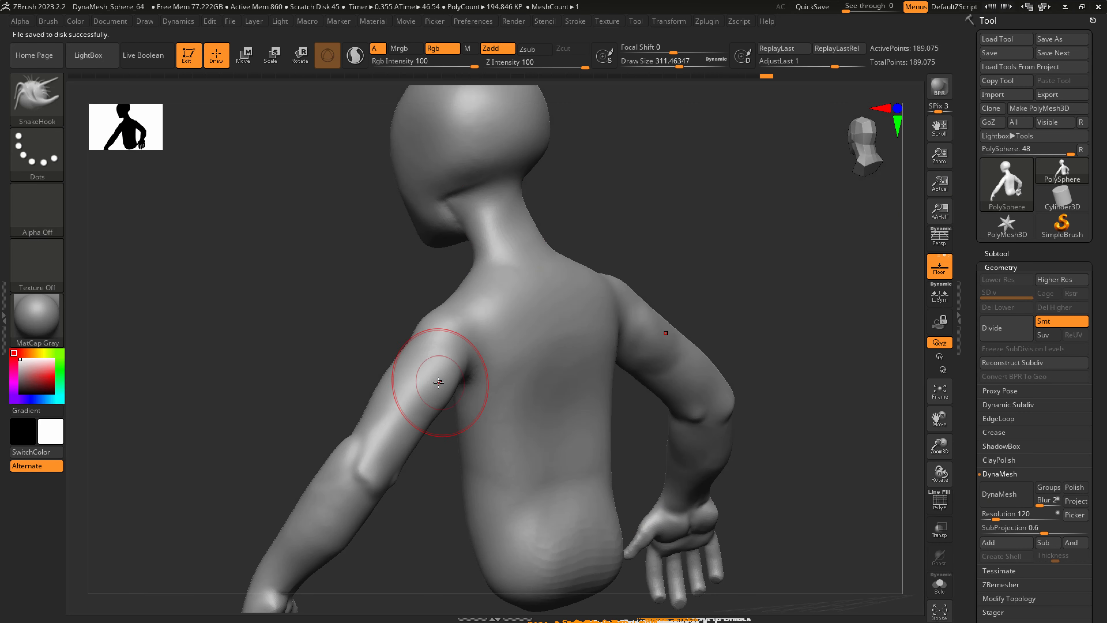
Save the tool as its next version, Thompson_002.ztl, and check the saved files in the 1_z folder.
mouse_move(440, 381)
right_mouse_down()
mouse_move(382, 405)
mouse_move(527, 301)
mouse_move(648, 286)
mouse_move(621, 311)
mouse_move(604, 279)
right_mouse_up()
key("bracketright")
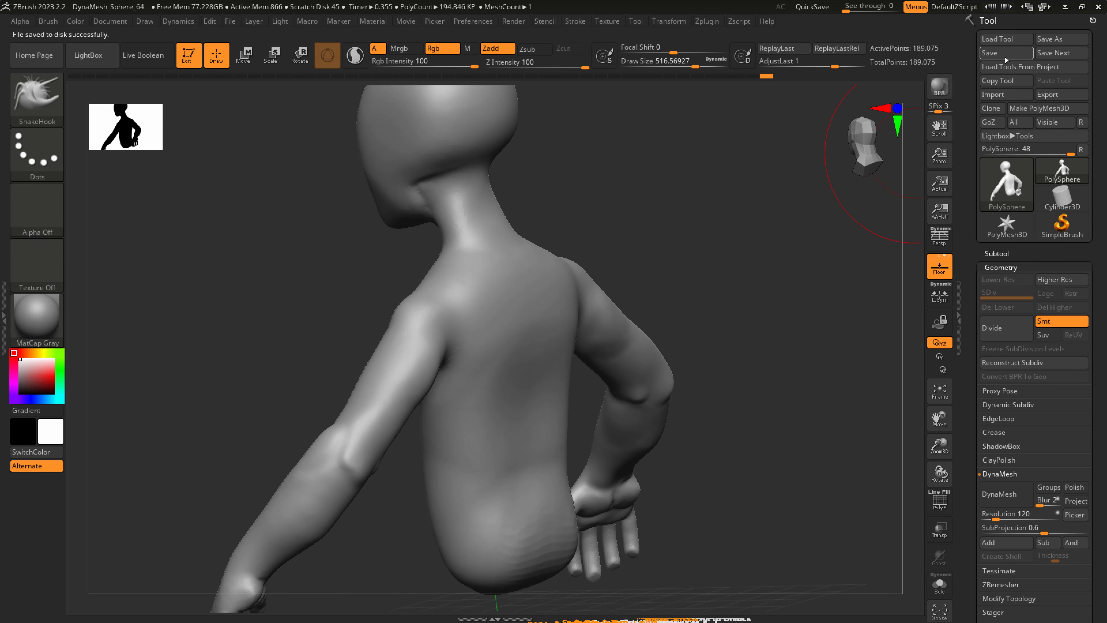
left_click(1057, 53)
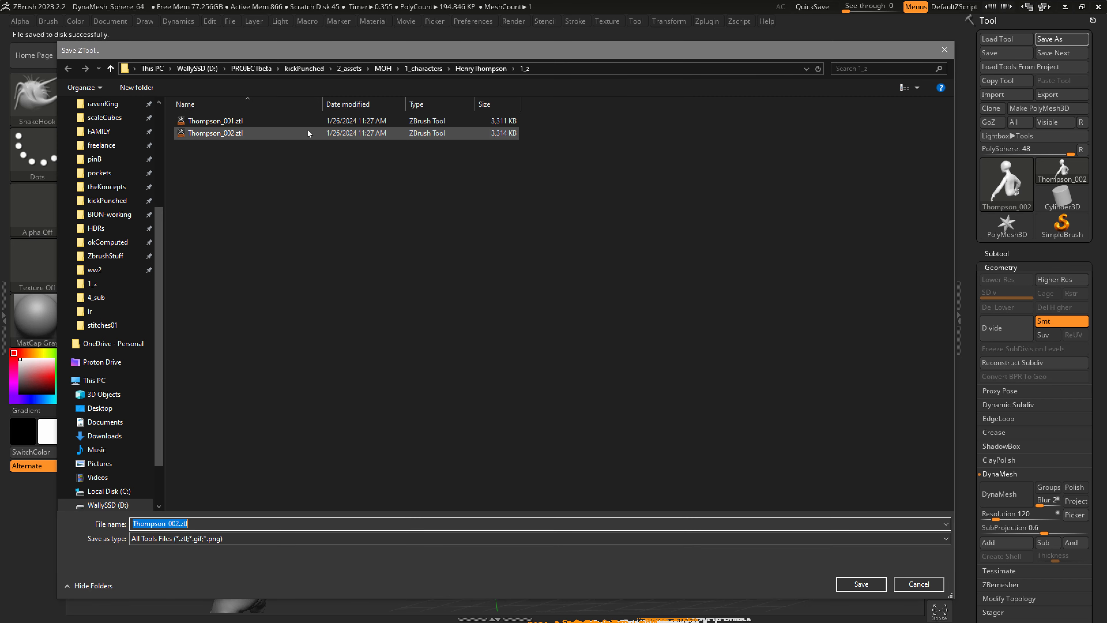
left_click(944, 56)
Smooth the armpit areas and refine the shoulders and upper arms with SnakeHook at a draw size of about 331.
right_click_drag(430, 387, 485, 376, "shift")
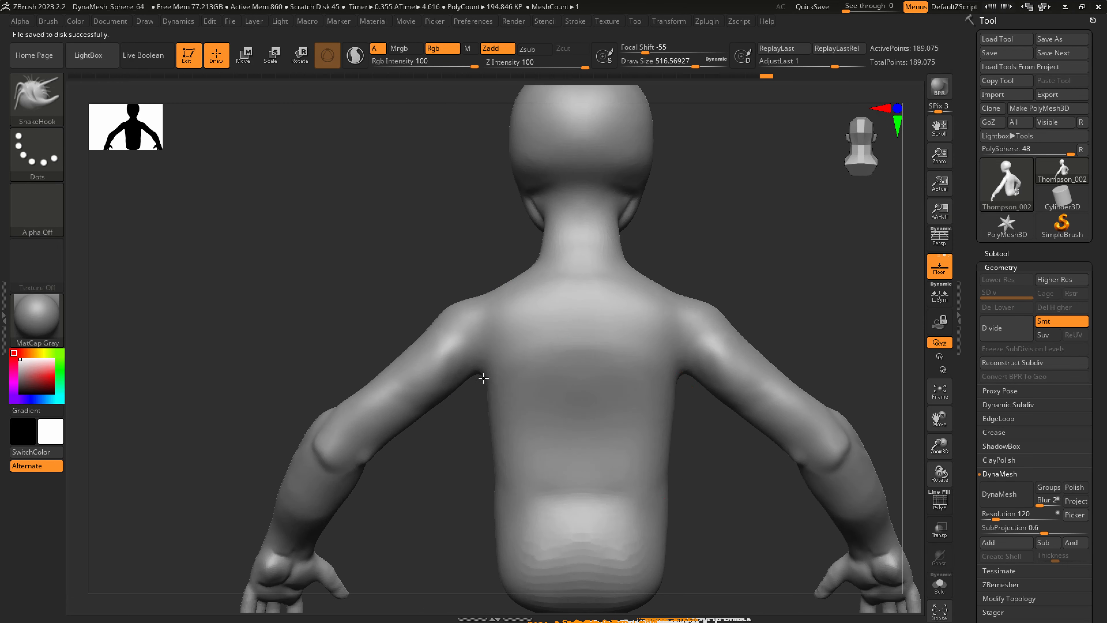
mouse_move(571, 421)
right_mouse_down("alt")
mouse_move(466, 368)
mouse_move(511, 376)
mouse_move(425, 341)
right_mouse_up("alt")
key("s")
left_click_drag(426, 341, 420, 342)
right_click_drag(414, 334, 407, 425, "ctrl")
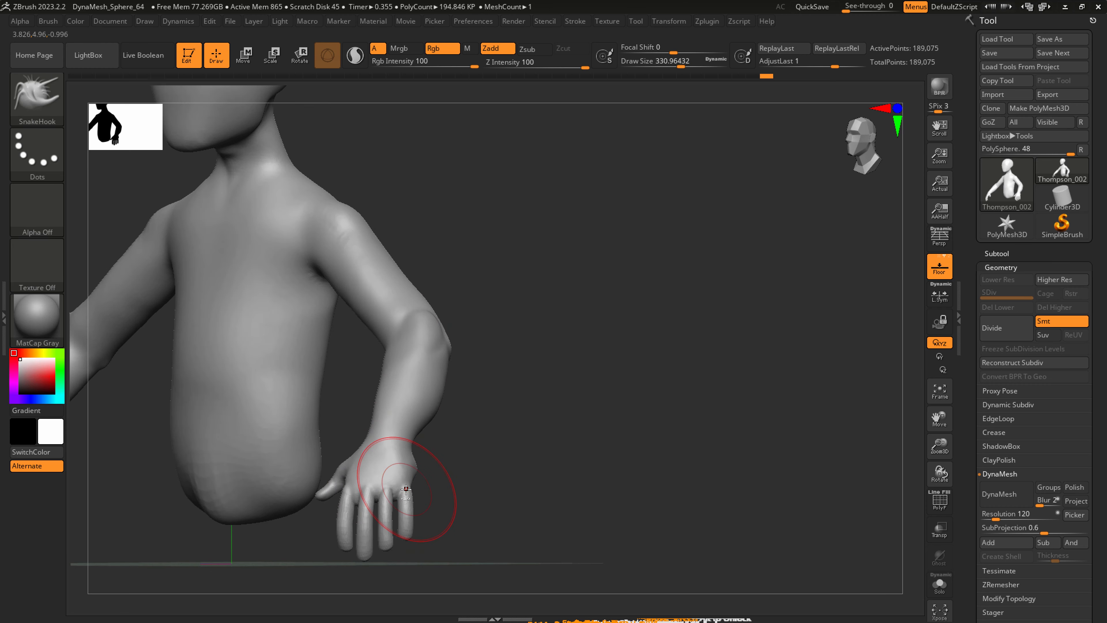
Adjust the hand and fingers with SnakeHook at draw sizes of about 149 and 101.
key("shift")
left_click_drag(381, 473, 390, 460, "shift")
mouse_move(393, 461)
right_mouse_down()
mouse_move(363, 484)
mouse_move(345, 530)
right_mouse_up()
key("s")
left_click_drag(336, 516, 317, 516)
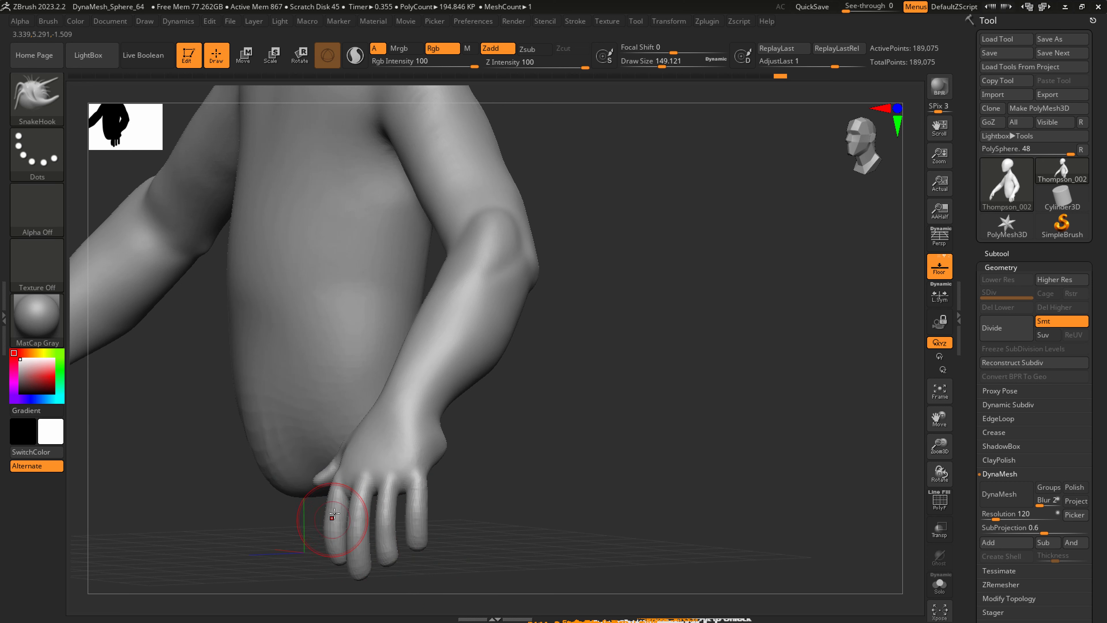
right_click_drag(334, 509, 332, 515)
key("s")
left_click_drag(331, 514, 324, 514)
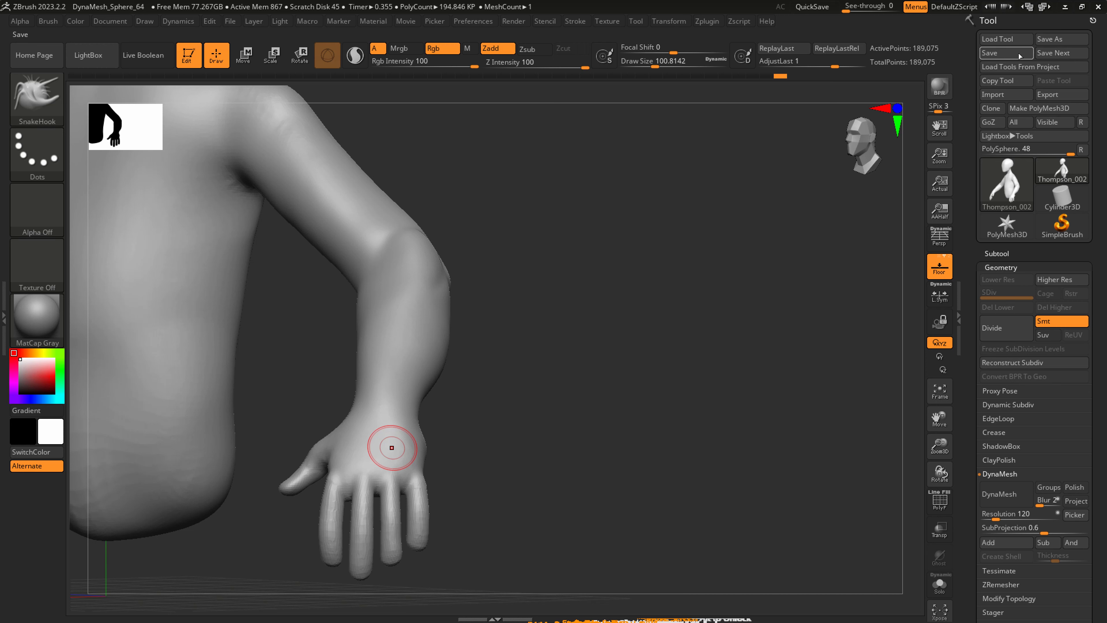
right_click_drag(392, 448, 418, 465)
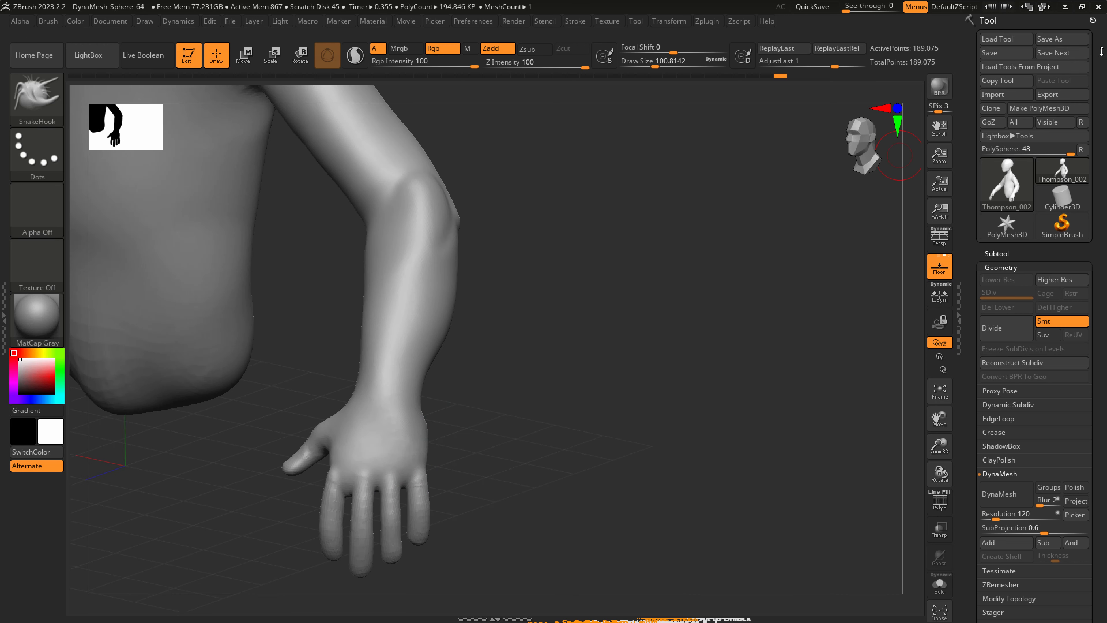
Reshape the forearm's outer contour with SnakeHook at a draw size of about 318.
right_click_drag(457, 403, 365, 378)
key("s")
mouse_move(385, 391)
left_mouse_down()
mouse_move(410, 389)
mouse_move(402, 396)
left_mouse_up()
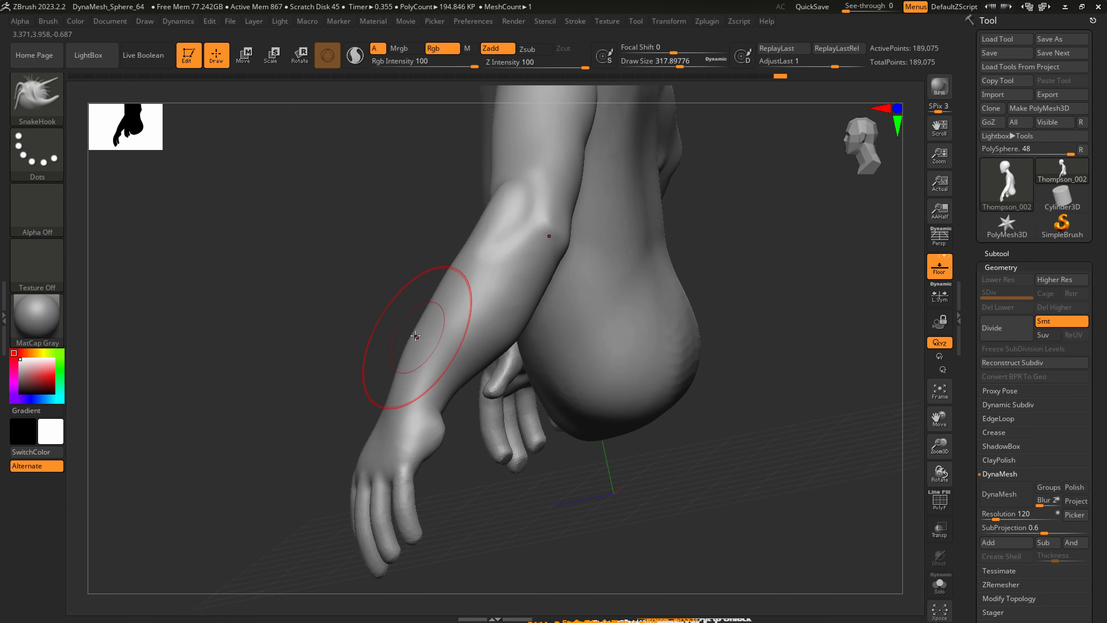
left_click_drag(416, 337, 438, 317)
mouse_move(462, 290)
right_mouse_down()
mouse_move(519, 321)
mouse_move(473, 324)
right_mouse_up()
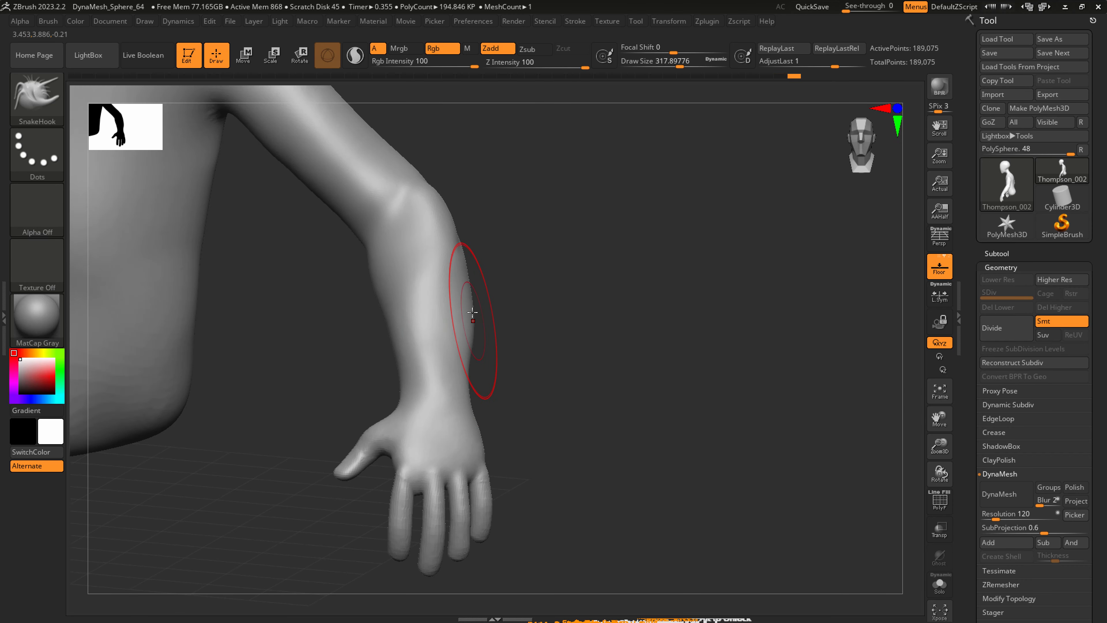
mouse_move(440, 235)
right_mouse_down()
mouse_move(371, 284)
mouse_move(487, 383)
mouse_move(483, 429)
mouse_move(438, 361)
mouse_move(451, 368)
right_mouse_up()
Adjust the back of the hand and the little finger's base with SnakeHook at a draw size of about 140.
key("s")
left_click_drag(451, 369, 432, 369)
right_click_drag(441, 368, 455, 369)
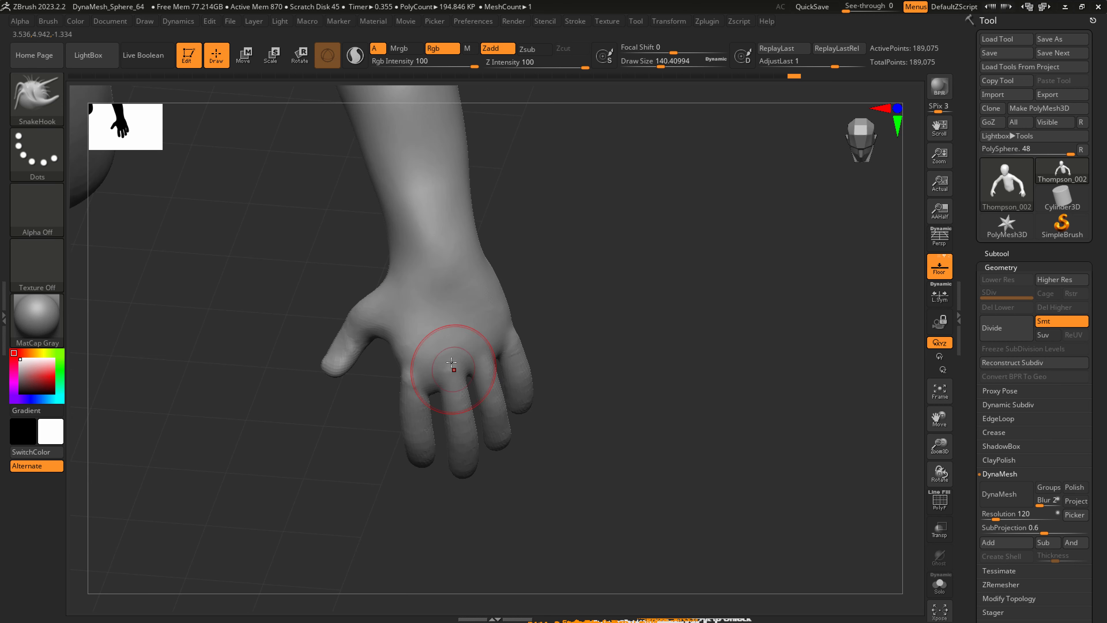
right_click_drag(488, 335, 508, 334)
key("s")
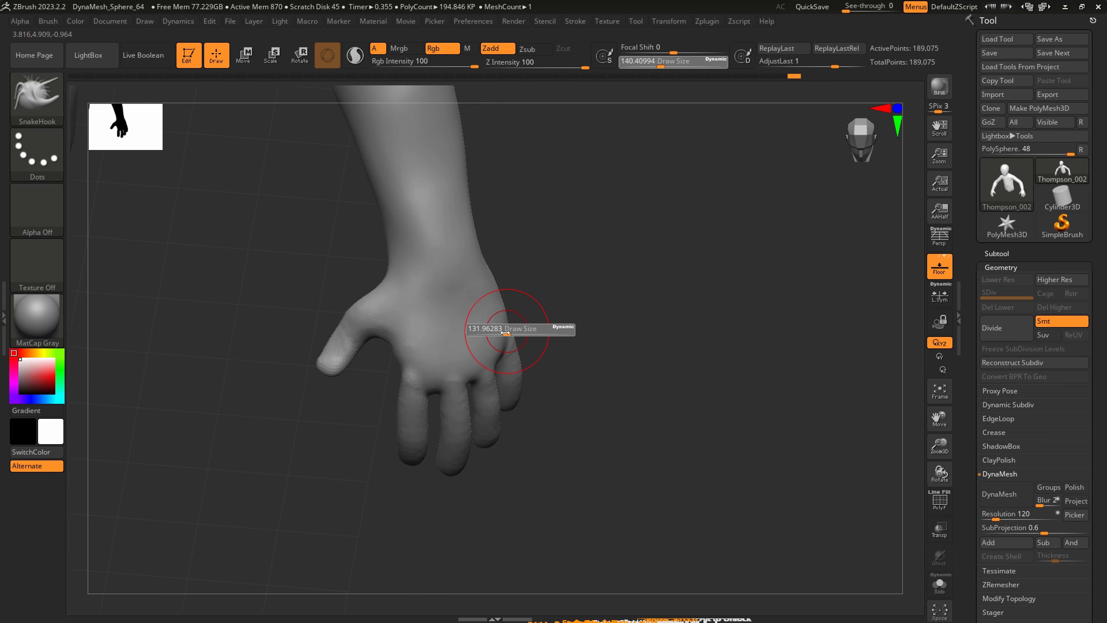
left_click_drag(510, 333, 505, 335)
left_click_drag(500, 371, 496, 364)
right_click_drag(497, 349, 505, 335)
Define the knuckles and finger bases with SnakeHook at a draw size of about 74, smoothing the fingers.
key("s")
left_click_drag(505, 335, 496, 334)
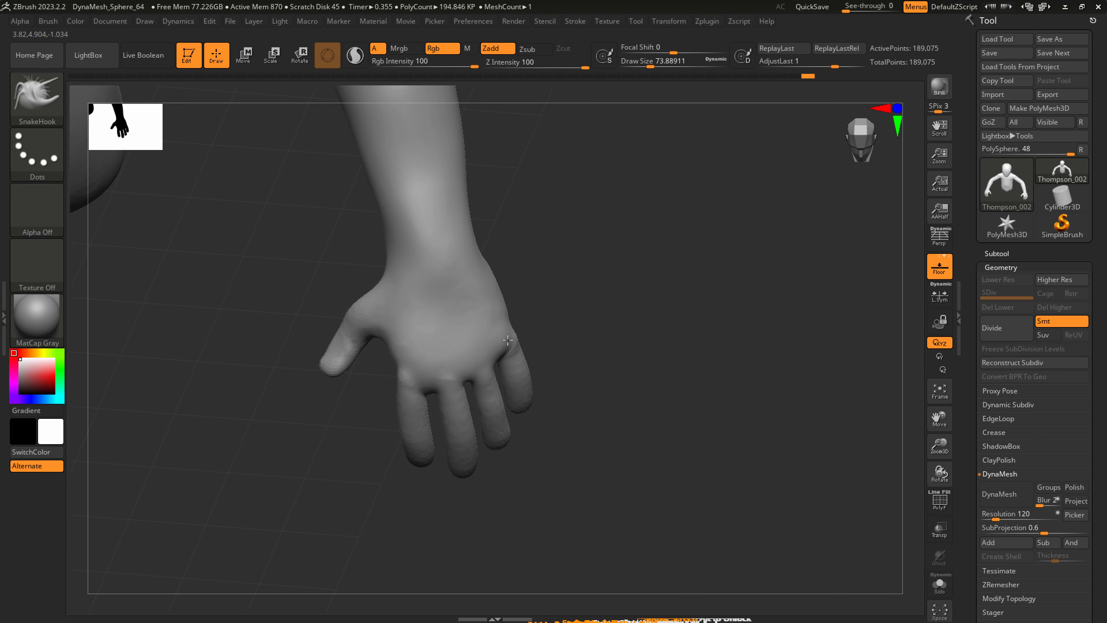
right_click_drag(470, 353, 482, 369)
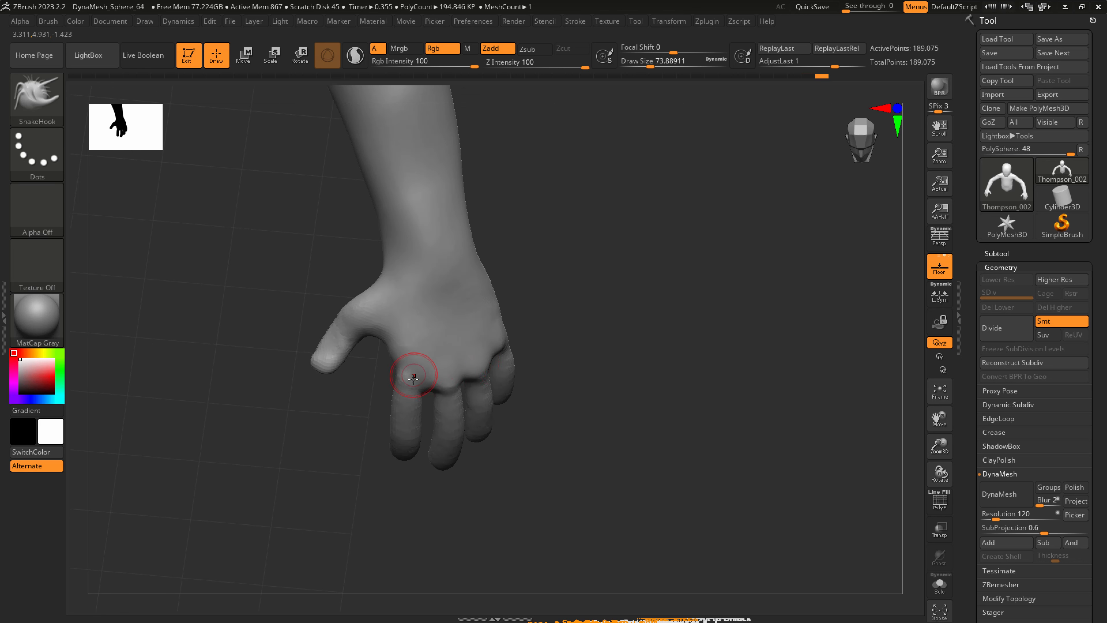
left_click_drag(415, 384, 431, 384)
right_click_drag(432, 383, 413, 384)
mouse_move(413, 384)
left_mouse_down("shift")
mouse_move(394, 411)
mouse_move(397, 436)
left_mouse_up("shift")
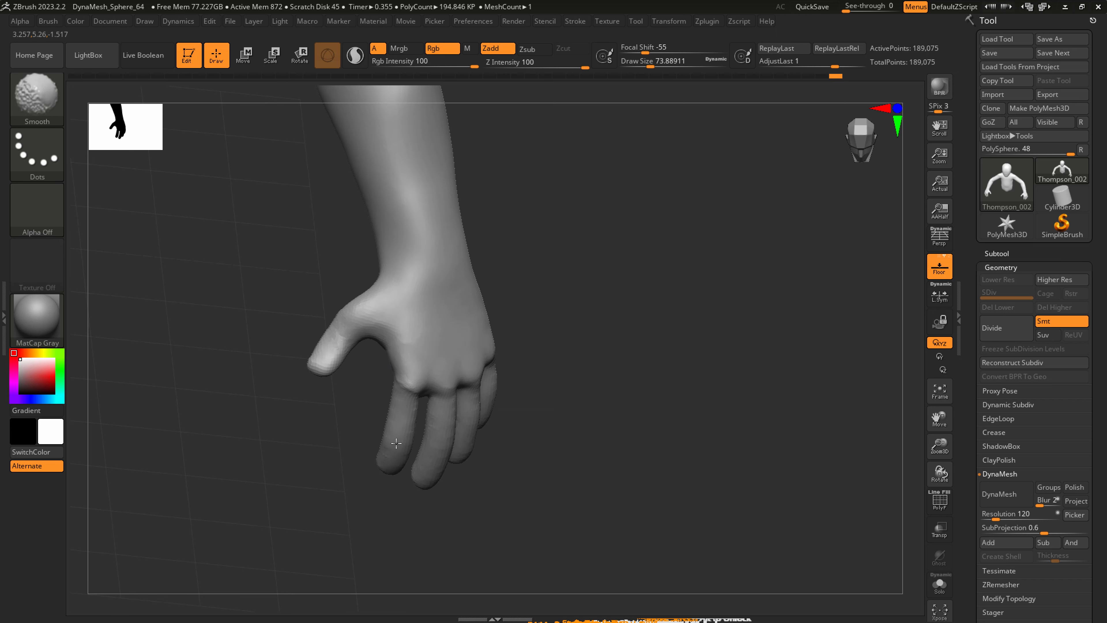
right_click_drag(438, 453, 463, 394)
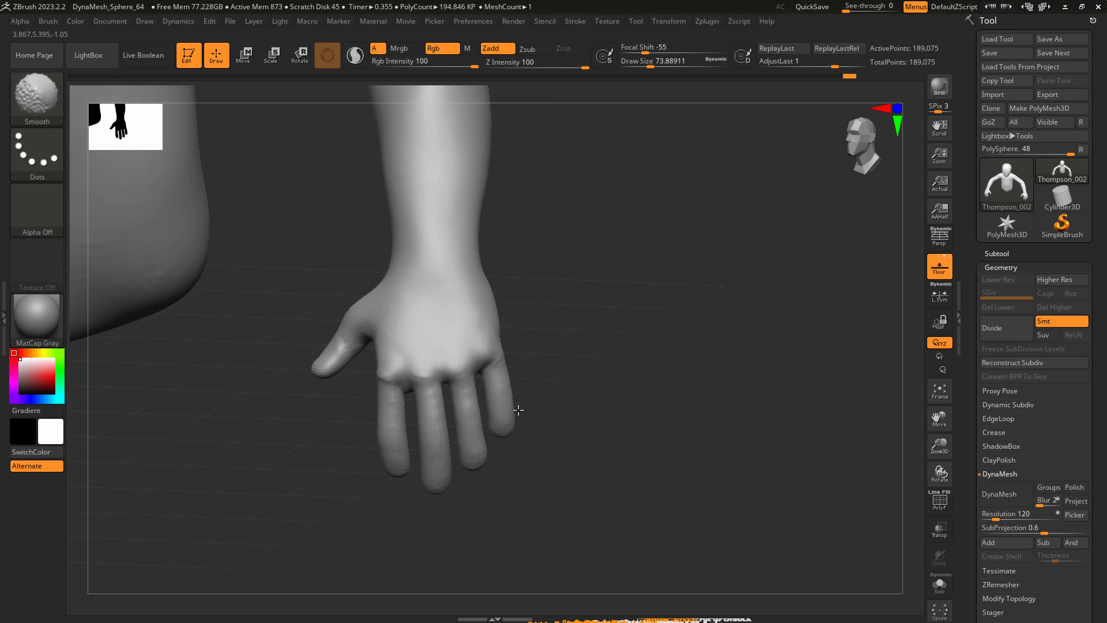
mouse_move(527, 362)
right_mouse_down()
mouse_move(541, 379)
mouse_move(504, 354)
right_mouse_up()
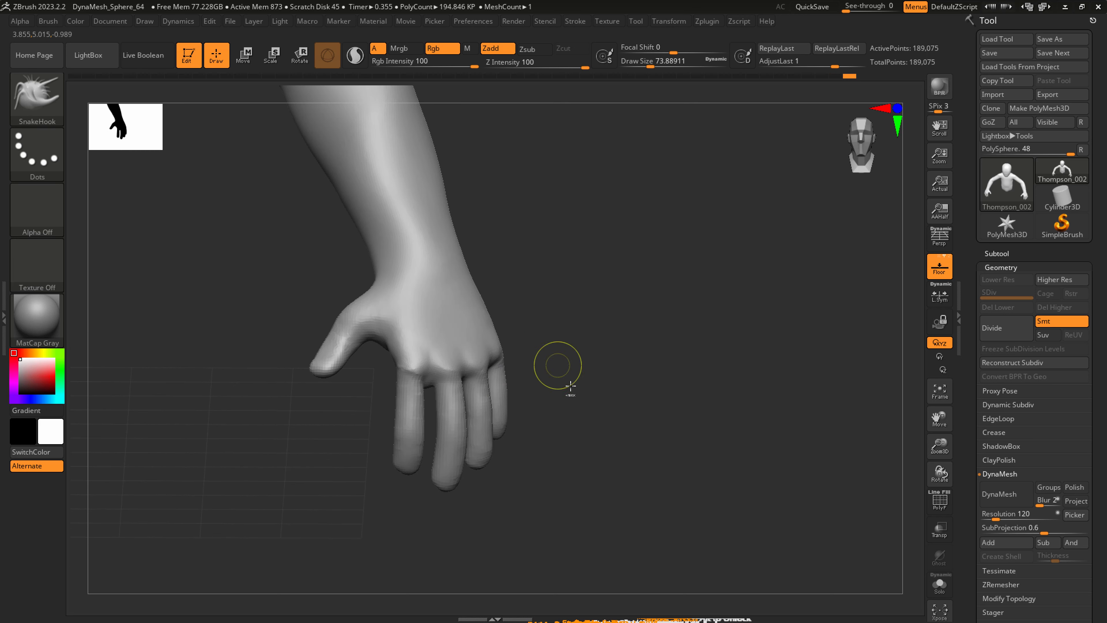
Remesh the figure with DynaMesh at a resolution of 184.
left_click(1005, 495)
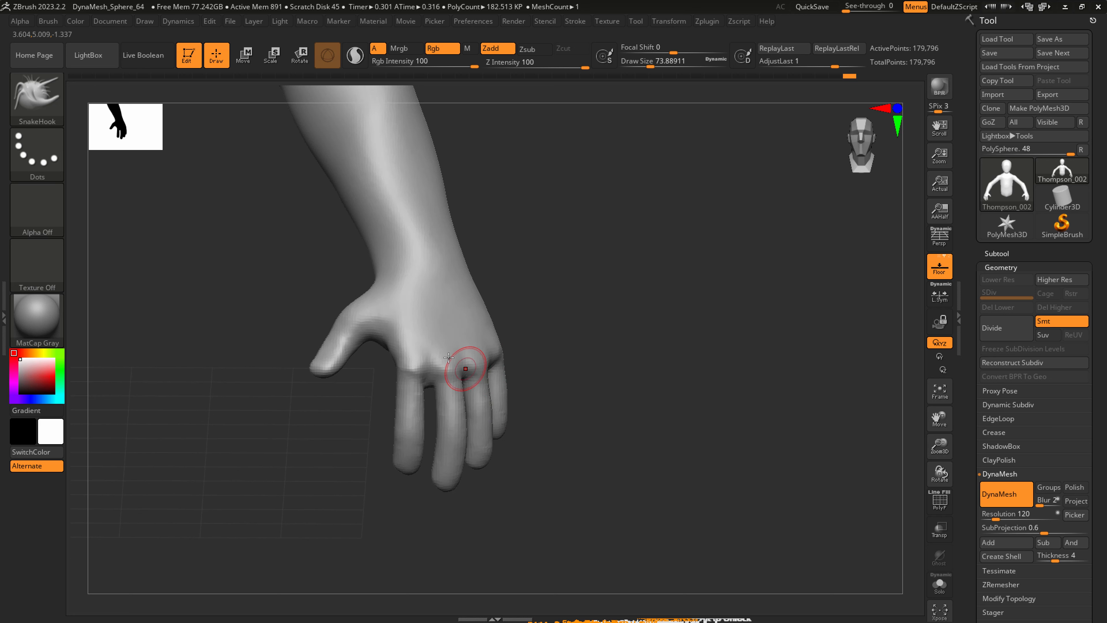
left_click_drag(999, 516, 1001, 516)
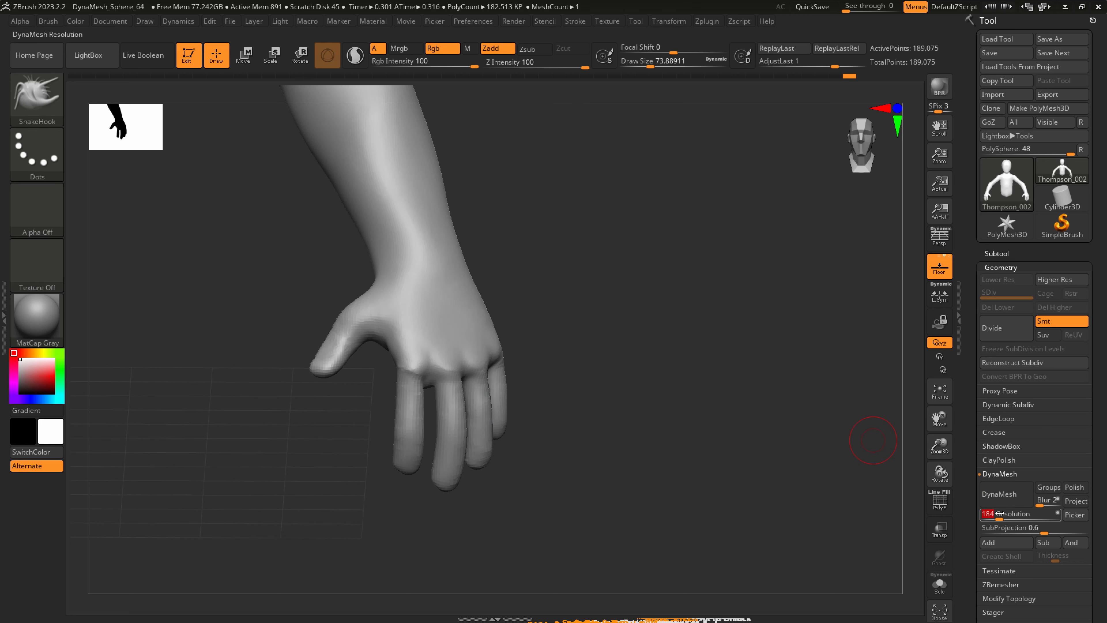
left_click(1004, 495)
Shape the fingers' side profile with SnakeHook at a draw size of about 87.
left_click_drag(421, 391, 437, 387, "shift")
right_click_drag(415, 426, 453, 432)
key("bracketleft")
key("s")
left_click_drag(411, 441, 417, 439)
left_click_drag(410, 449, 404, 442)
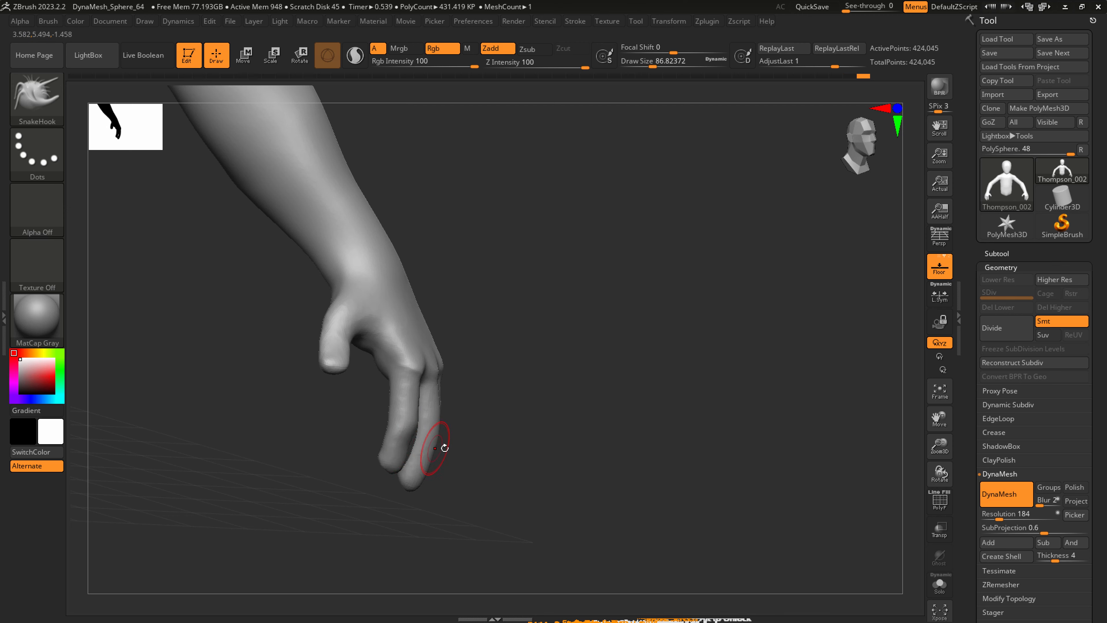
Refine the bend and tips of the individual fingers with SnakeHook at a draw size of about 65.
mouse_move(445, 447)
right_mouse_down()
mouse_move(415, 436)
mouse_move(487, 442)
mouse_move(452, 505)
right_mouse_up()
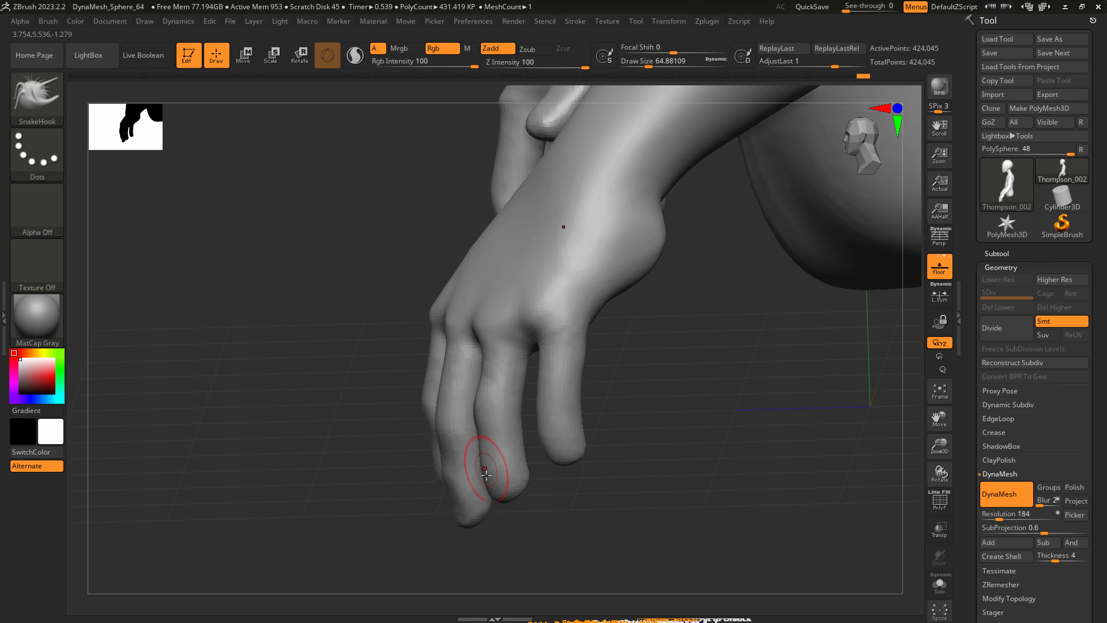
mouse_move(497, 481)
right_mouse_down()
mouse_move(543, 465)
mouse_move(556, 389)
right_mouse_up()
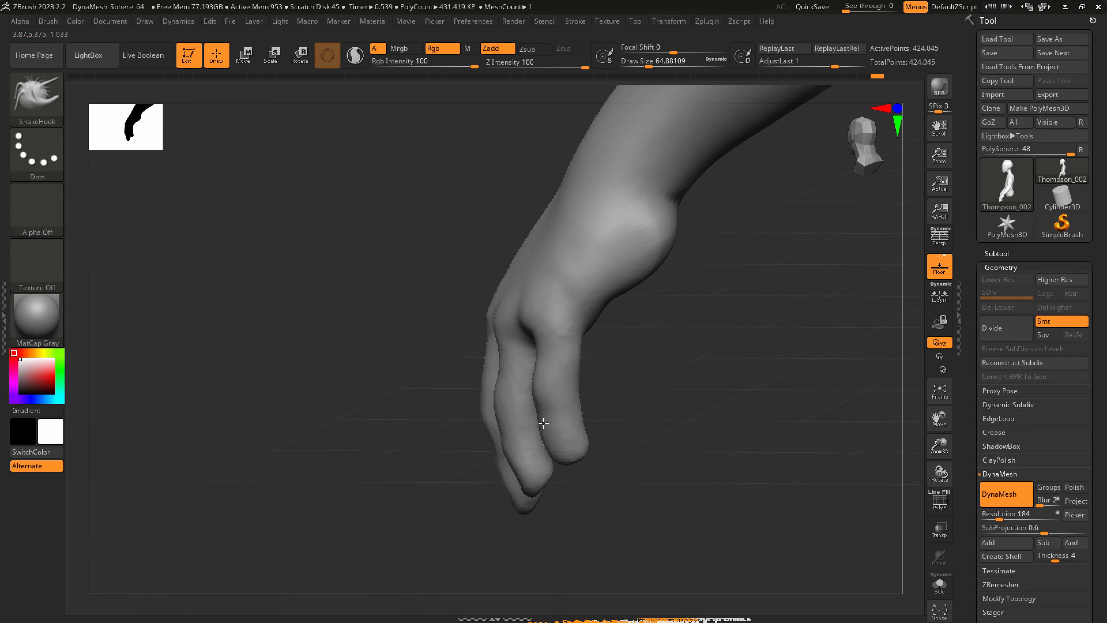
mouse_move(559, 442)
right_mouse_down()
mouse_move(623, 420)
mouse_move(537, 453)
right_mouse_up()
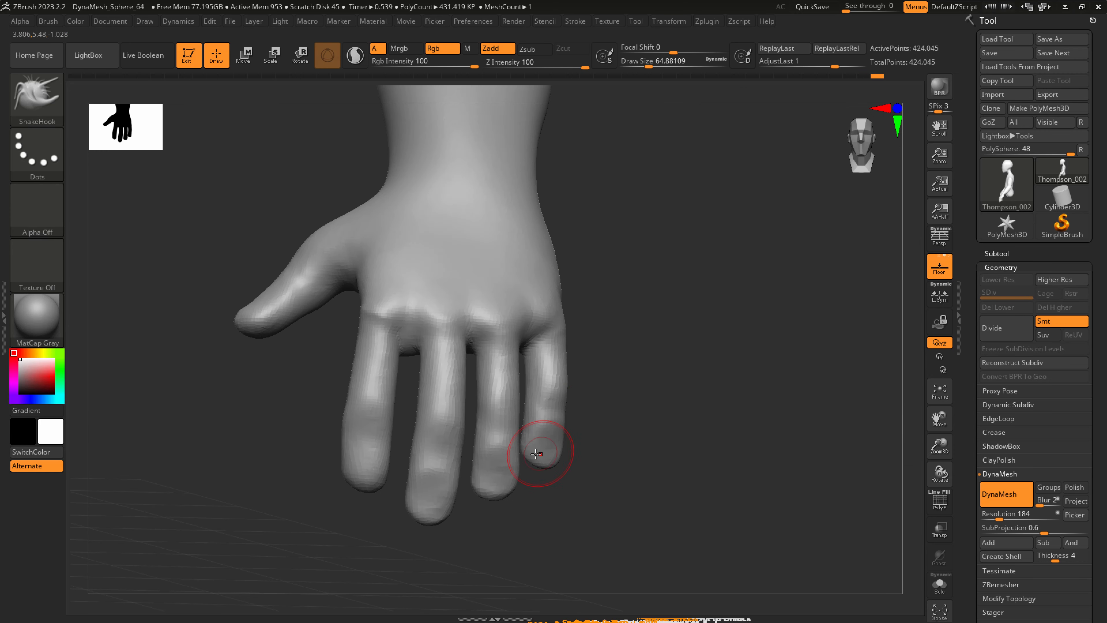
right_click_drag(429, 455, 389, 383)
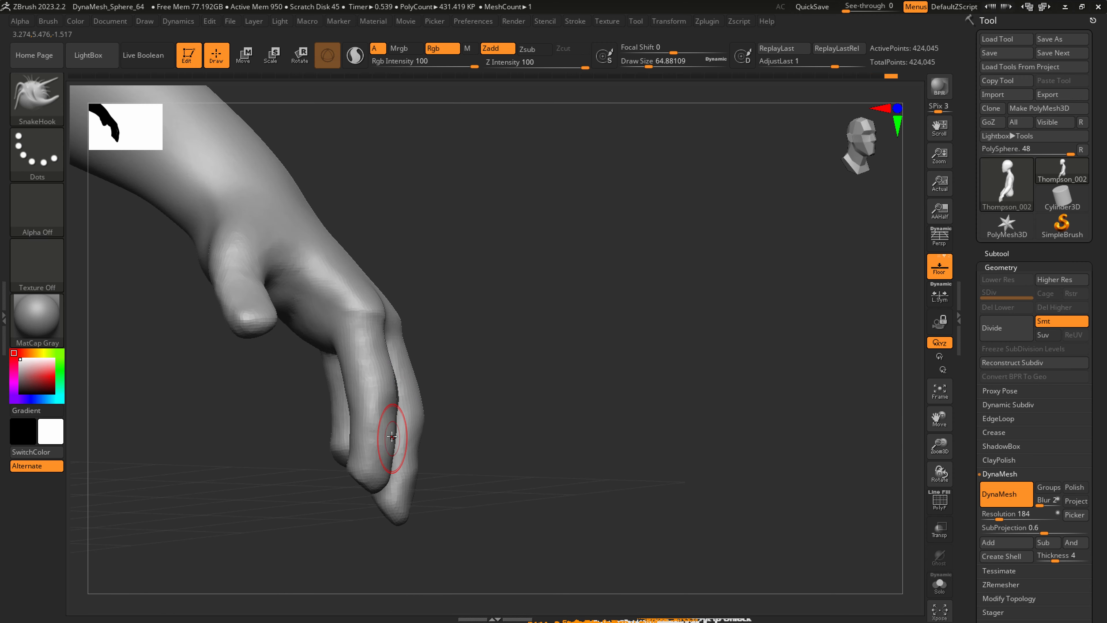
right_click_drag(375, 475, 361, 462, "shift")
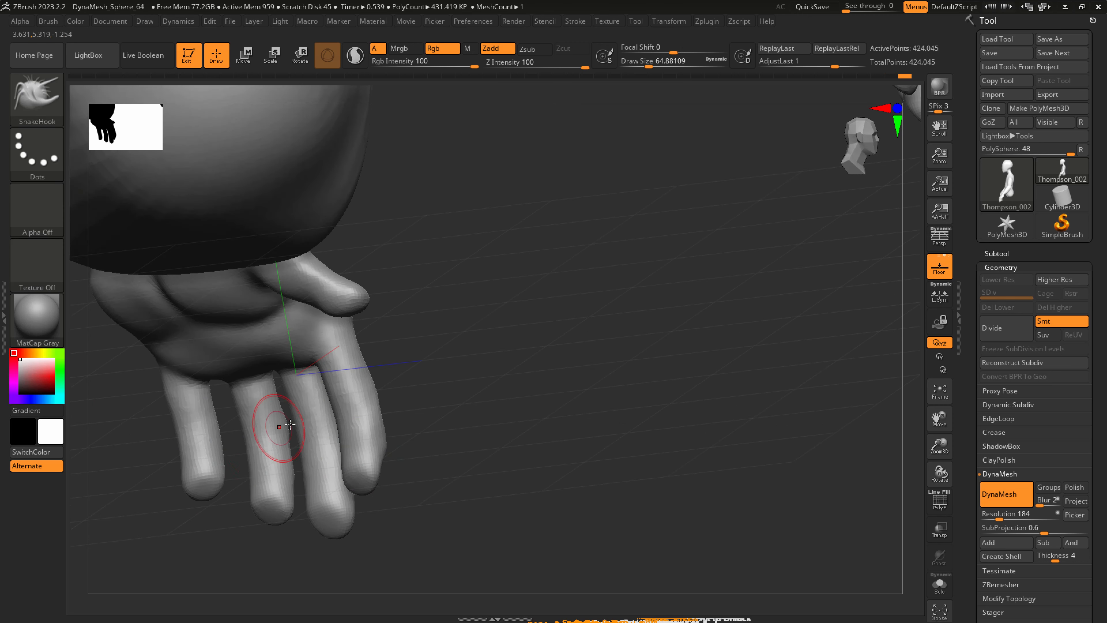
Shape the palm, the finger bases on the palm side and the thumb with SnakeHook.
mouse_move(279, 420)
right_mouse_down()
mouse_move(217, 384)
mouse_move(167, 375)
right_mouse_up()
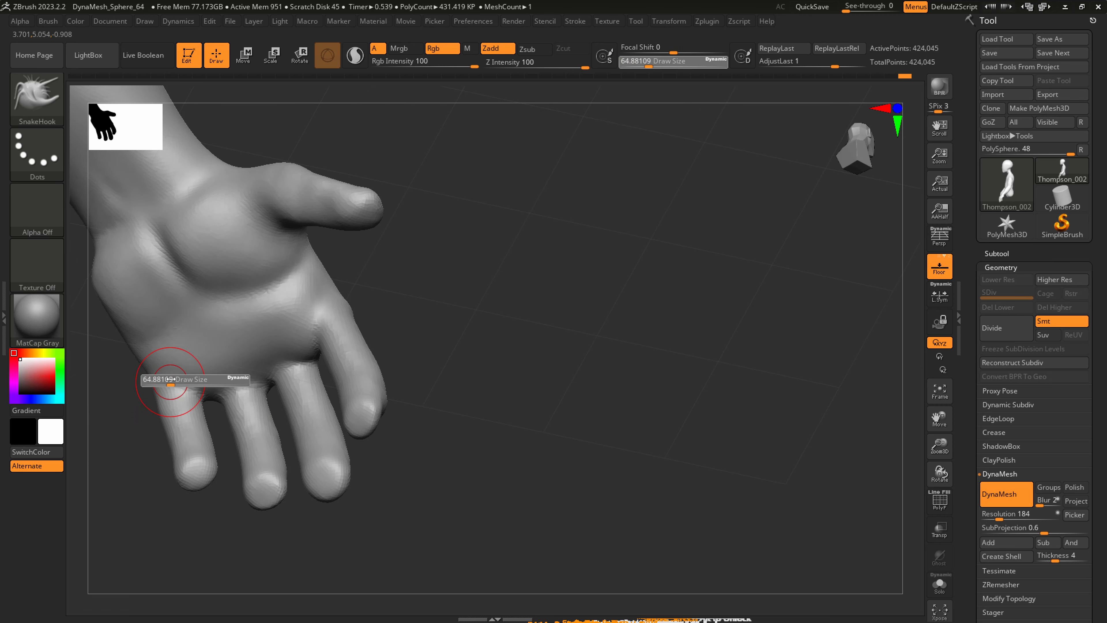
left_click_drag(241, 378, 257, 359)
right_click_drag(286, 341, 315, 314)
left_click_drag(306, 311, 319, 298)
mouse_move(314, 321)
right_mouse_down()
mouse_move(303, 359)
mouse_move(270, 344)
mouse_move(218, 266)
right_mouse_up()
Carve creases into the palm, finger bases and thumb joint with DamStandard at a draw size of about 90.
key("b")
key("d")
key("s")
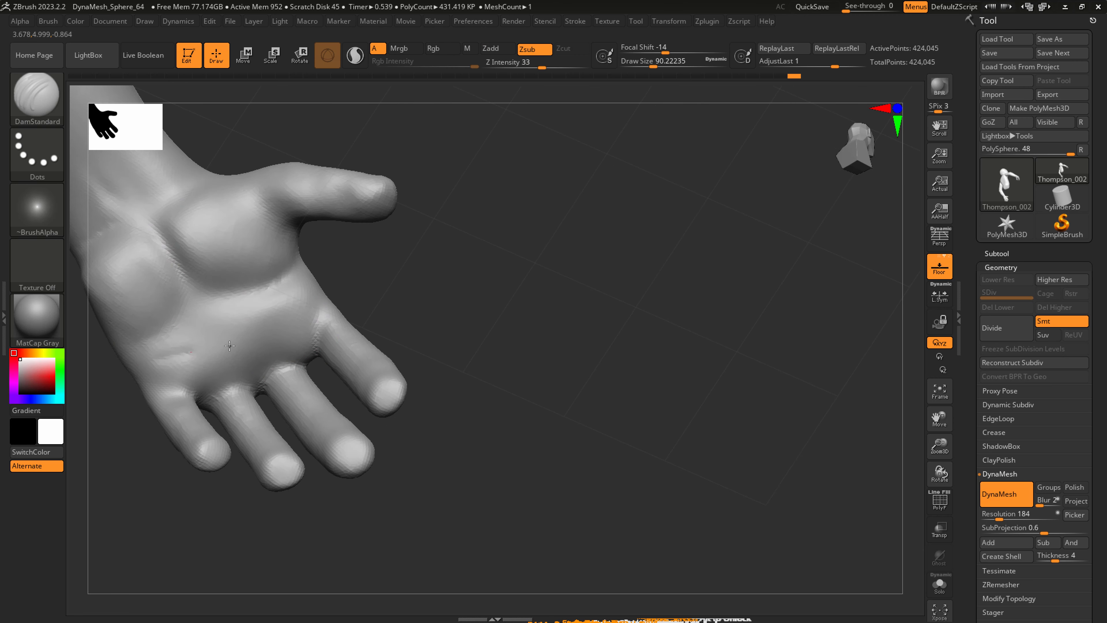
key("ctrl")
key("ctrl+z")
mouse_move(305, 296)
left_mouse_down()
mouse_move(247, 316)
mouse_move(167, 368)
mouse_move(233, 354)
mouse_move(321, 311)
mouse_move(199, 355)
mouse_move(281, 307)
mouse_move(312, 314)
left_mouse_up()
mouse_move(322, 279)
right_mouse_down("ctrl")
mouse_move(247, 321)
mouse_move(343, 255)
mouse_move(378, 274)
mouse_move(360, 297)
mouse_move(398, 243)
mouse_move(321, 220)
right_mouse_up("ctrl")
left_click_drag(322, 219, 297, 245, "shift")
mouse_move(314, 271)
right_mouse_down()
mouse_move(380, 242)
mouse_move(347, 192)
right_mouse_up()
left_click_drag(338, 196, 353, 258)
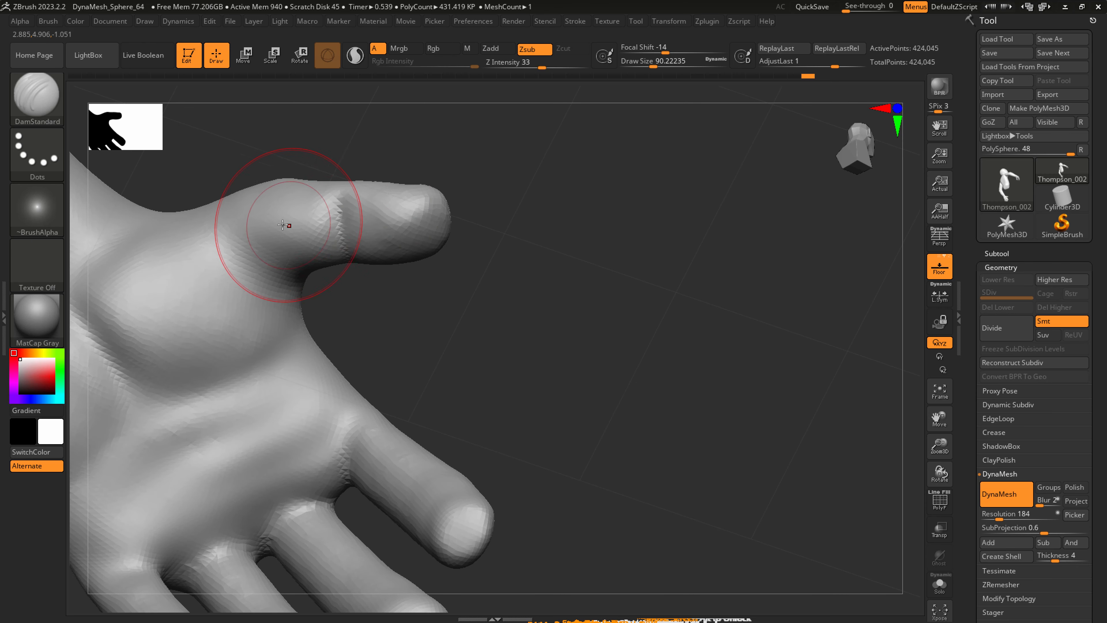
Carve a crease at the thumb's base with DamStandard at a draw size of about 33 and smooth the thumb.
key("s")
left_click_drag(247, 241, 236, 245)
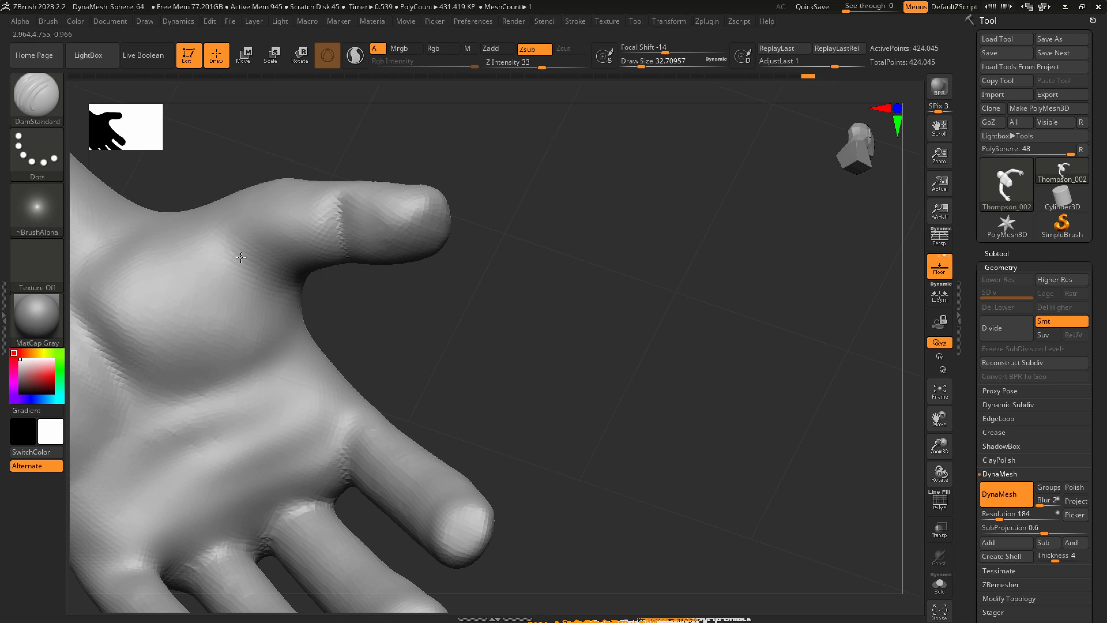
key("shift")
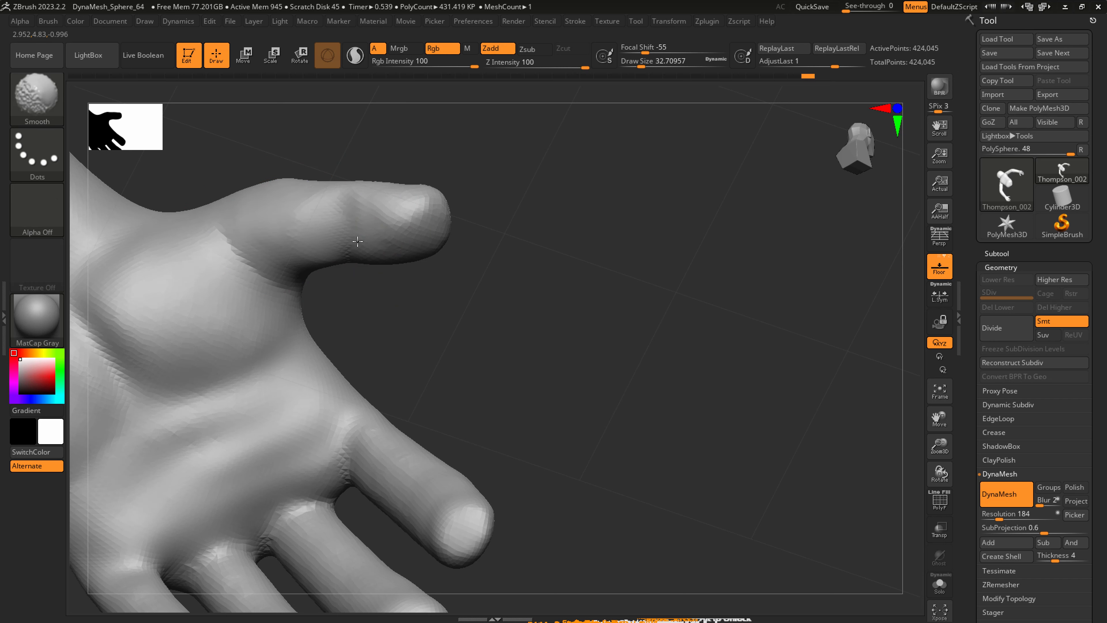
mouse_move(433, 240)
left_mouse_down()
mouse_move(373, 383)
mouse_move(459, 324)
mouse_move(409, 306)
mouse_move(469, 370)
mouse_move(390, 367)
mouse_move(446, 389)
left_mouse_up()
key("s")
key("shift")
mouse_move(436, 379)
right_mouse_down()
mouse_move(415, 359)
mouse_move(427, 344)
mouse_move(459, 367)
mouse_move(425, 335)
mouse_move(424, 309)
right_mouse_up()
Shape the outer wrist with SnakeHook and smooth it at a draw size of about 132.
key("b")
key("s")
key("h")
key("s")
mouse_move(435, 298)
left_mouse_down()
mouse_move(444, 298)
mouse_move(429, 269)
left_mouse_up()
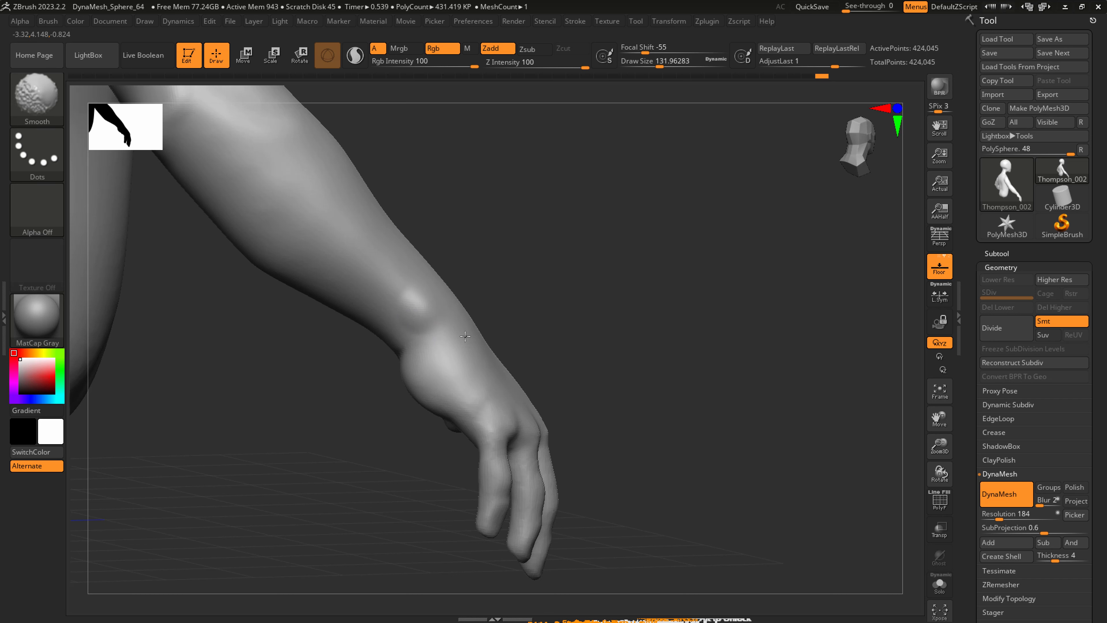
right_click_drag(399, 263, 454, 302)
left_click_drag(479, 325, 468, 332, "shift")
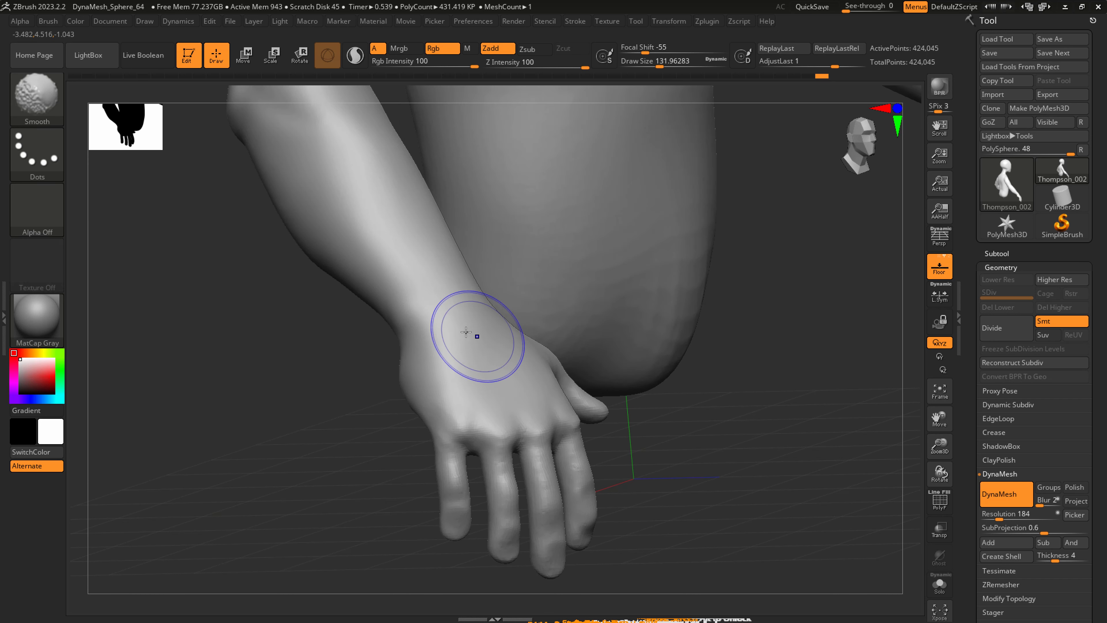
right_click_drag(467, 331, 450, 329)
mouse_move(479, 291)
right_mouse_down()
mouse_move(440, 279)
mouse_move(501, 328)
right_mouse_up()
Refine the wrist and the thumb side of the hand with SnakeHook at a draw size of about 172.
key("s")
mouse_move(498, 329)
left_mouse_down()
mouse_move(510, 328)
mouse_move(510, 295)
left_mouse_up()
right_click_drag(509, 346, 543, 355)
key("s")
left_click_drag(545, 394, 539, 395)
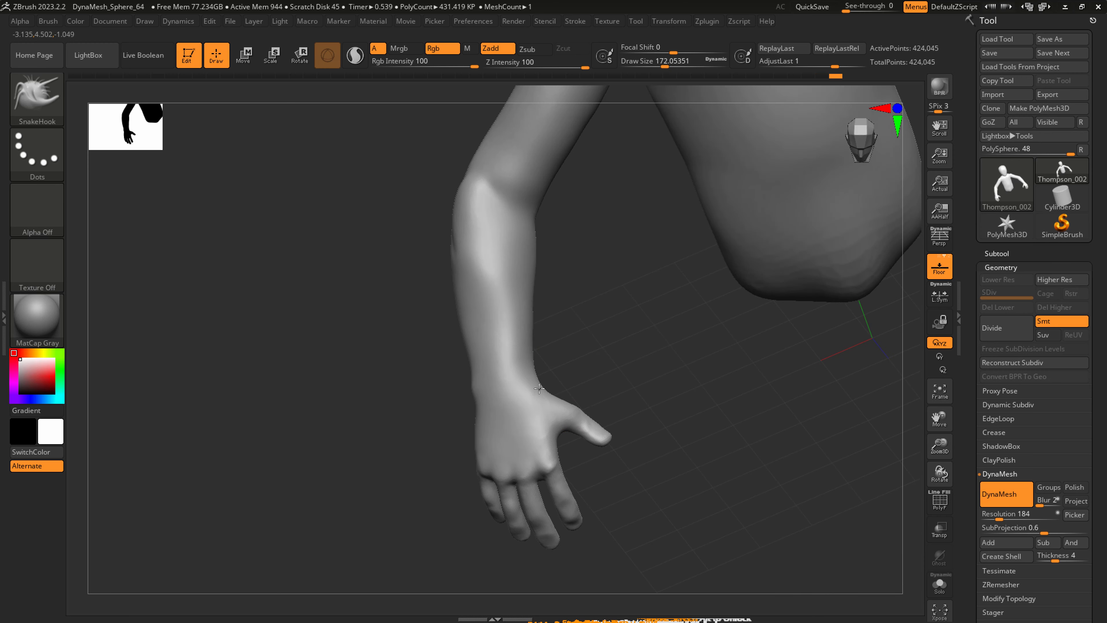
right_click_drag(539, 387, 530, 368)
Adjust the lower forearm's contour near the wrist with SnakeHook at a draw size of about 145.
key("s")
left_click_drag(538, 368, 530, 367)
right_click_drag(528, 365, 506, 366)
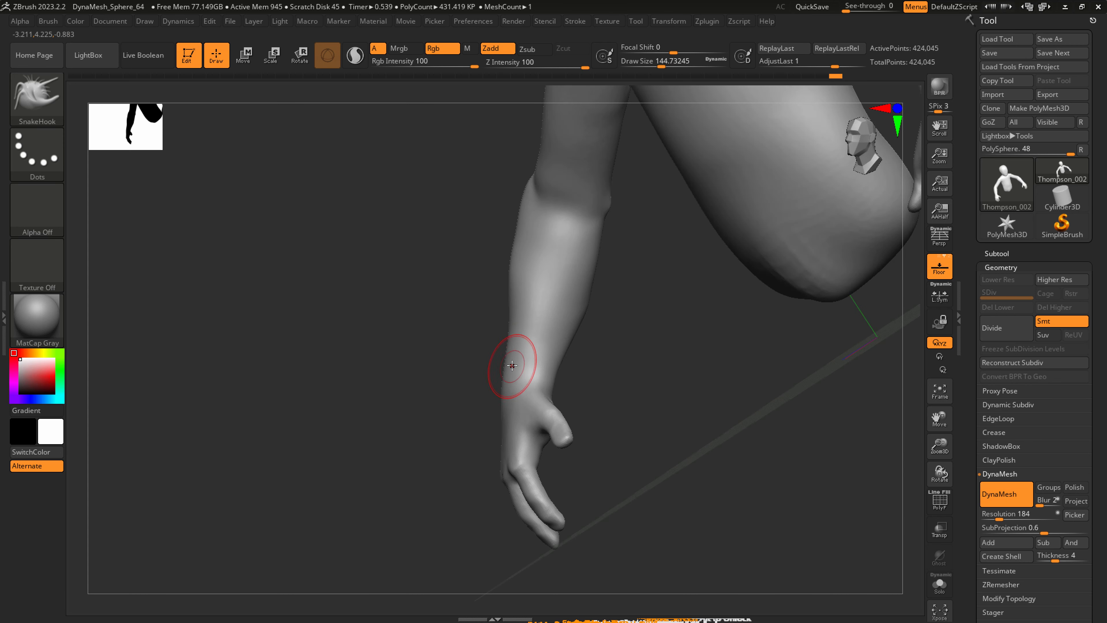
key("s")
mouse_move(528, 376)
left_mouse_down()
mouse_move(559, 375)
mouse_move(559, 364)
left_mouse_up()
key("s")
left_click_drag(576, 326, 592, 326)
Try to carve the inner elbow crease with DamStandard at a draw size of about 351.
key("b")
key("d")
key("s")
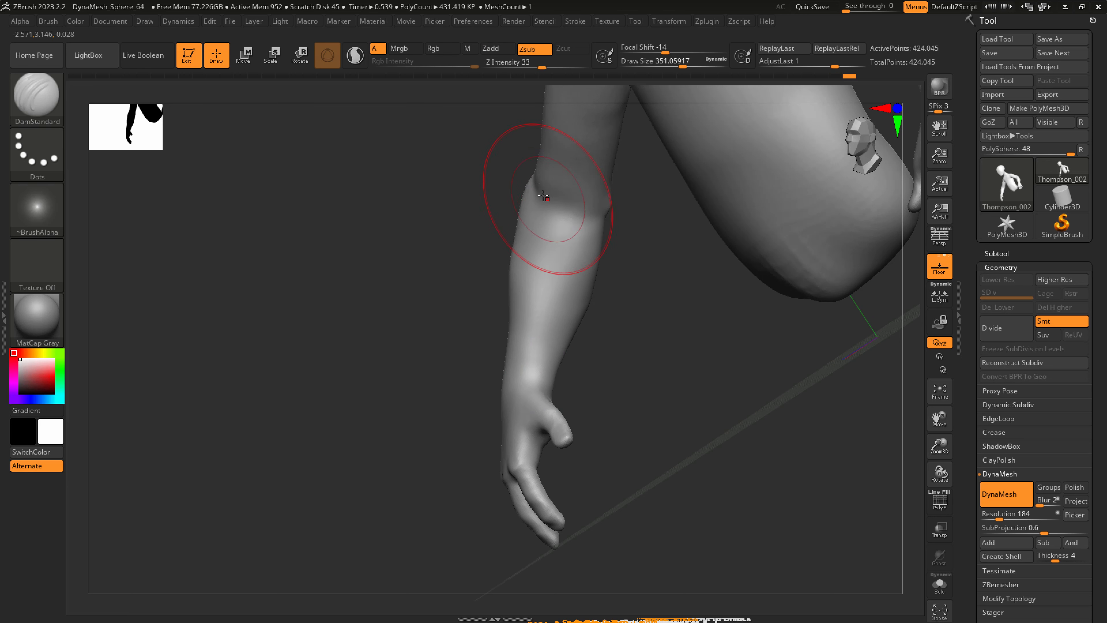
left_click_drag(555, 216, 543, 302)
key("ctrl+z")
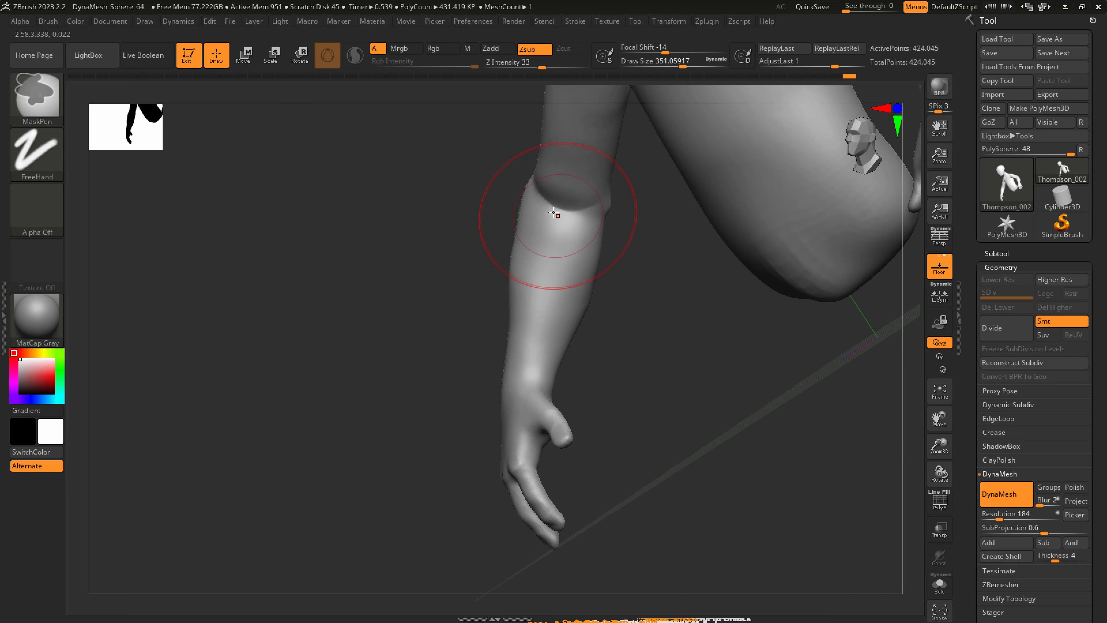
Carve the inner elbow crease with DamStandard at a draw size of about 351 and smooth the surrounding surface.
left_click_drag(556, 215, 562, 325)
mouse_move(556, 292)
right_mouse_down()
mouse_move(577, 275)
mouse_move(565, 270)
right_mouse_up()
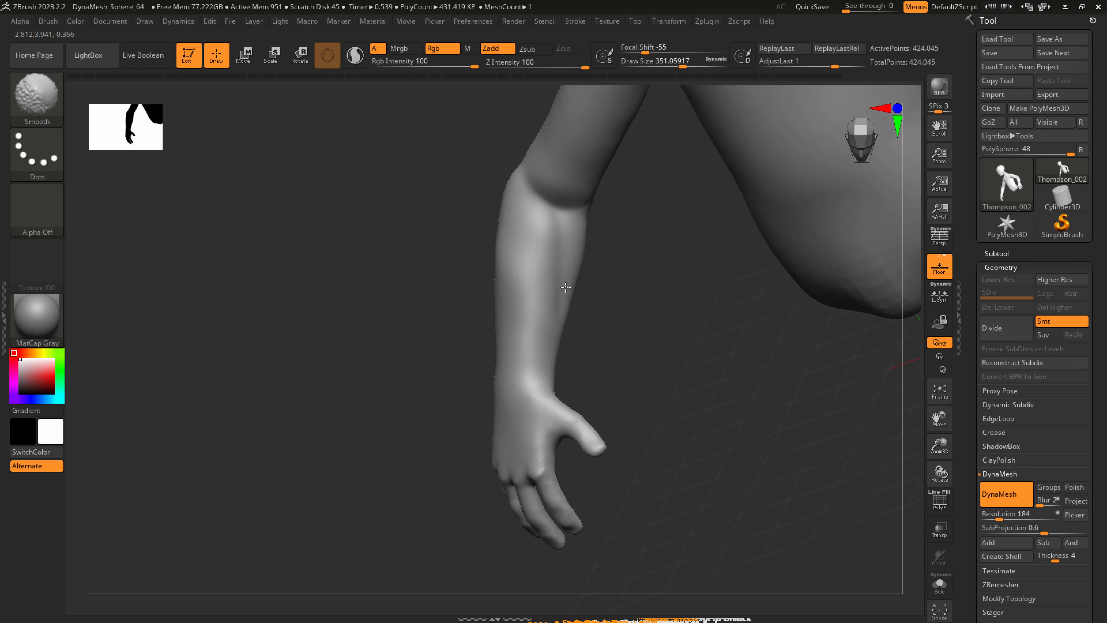
mouse_move(545, 204)
right_mouse_down("alt")
mouse_move(575, 334)
mouse_move(542, 367)
right_mouse_up("alt")
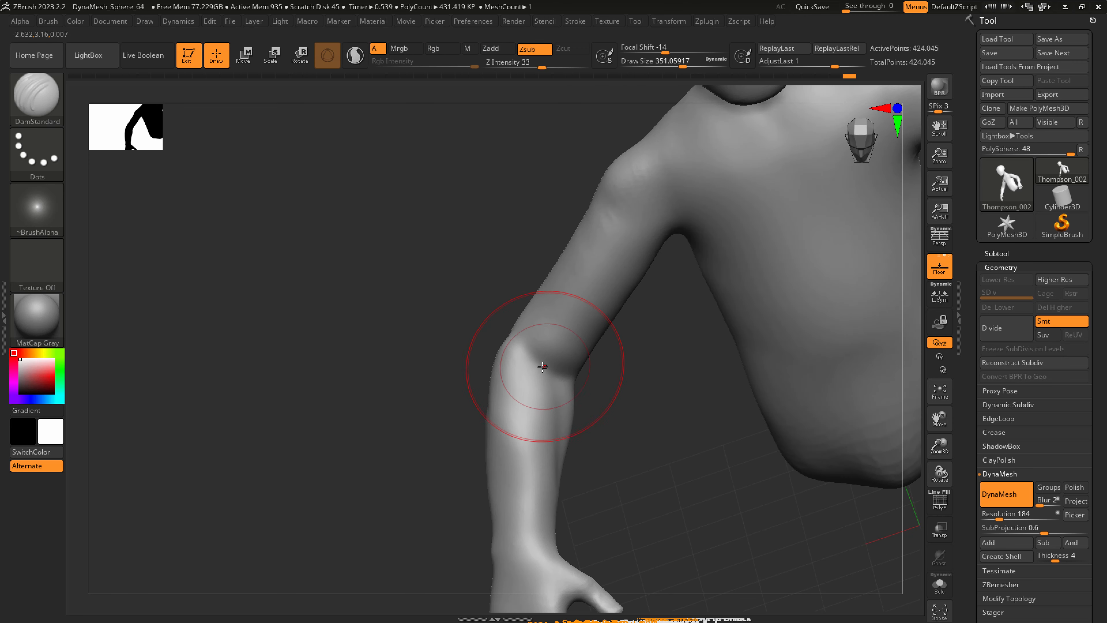
key("ctrl+z")
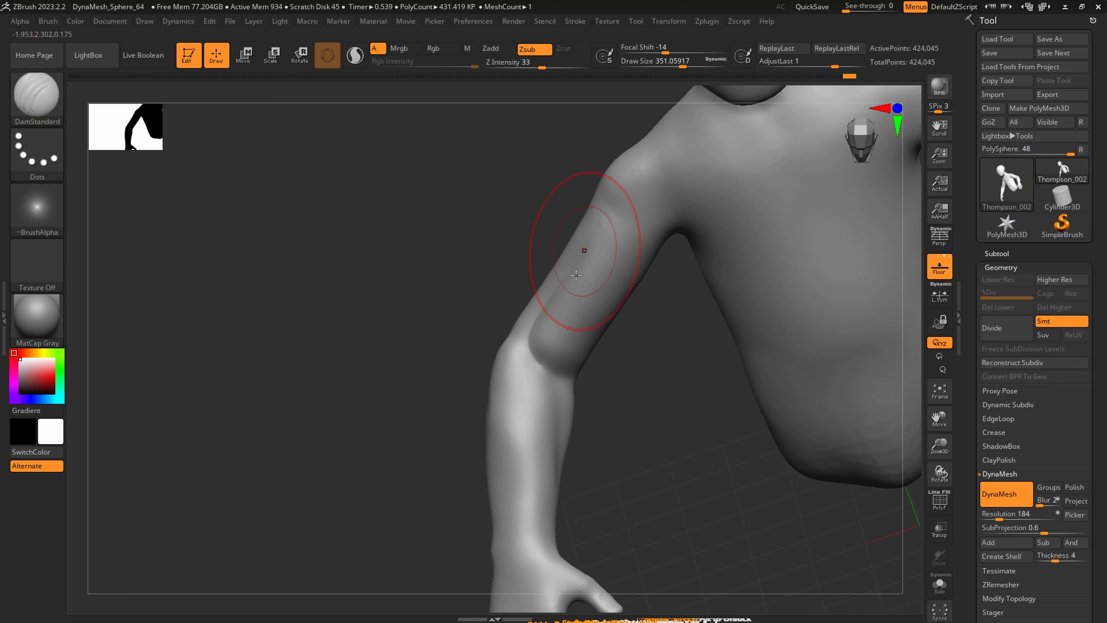
right_click_drag(581, 258, 576, 296)
key("shift")
mouse_move(583, 314)
right_mouse_down()
mouse_move(562, 321)
mouse_move(654, 349)
right_mouse_up()
mouse_move(698, 384)
right_mouse_down("shift")
mouse_move(672, 378)
mouse_move(610, 395)
right_mouse_up("shift")
mouse_move(773, 386)
right_mouse_down()
mouse_move(739, 384)
mouse_move(751, 377)
mouse_move(751, 349)
right_mouse_up()
Reshape the elbows and upper arms from the front with SnakeHook, starting at a draw size of about 695.
key("s")
left_click_drag(722, 340, 745, 338)
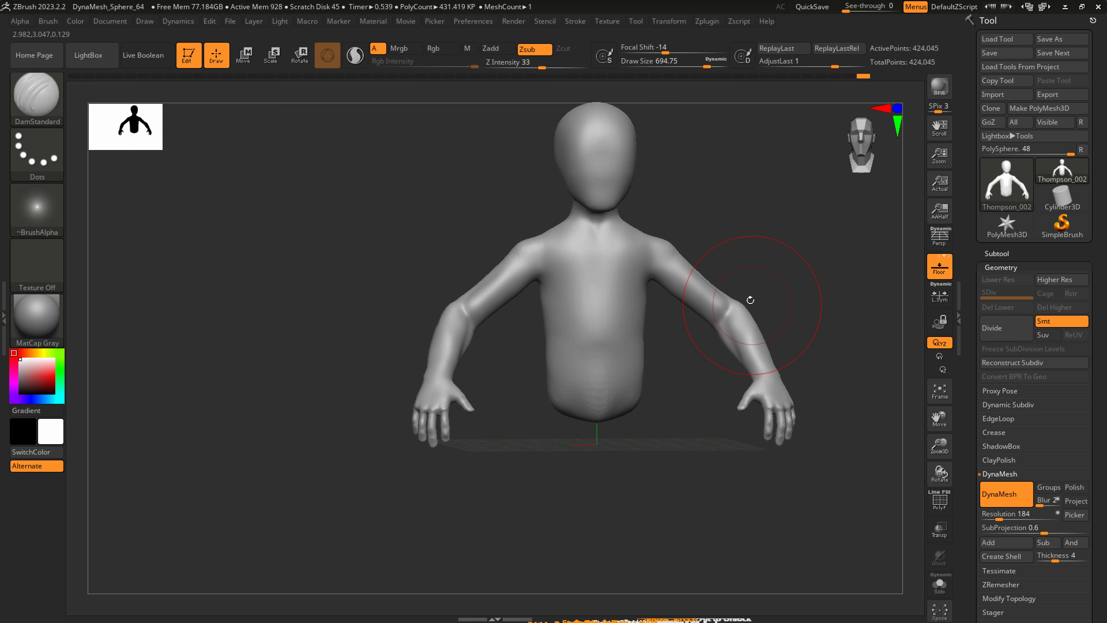
key("b")
key("s")
key("h")
right_click_drag(745, 306, 736, 308)
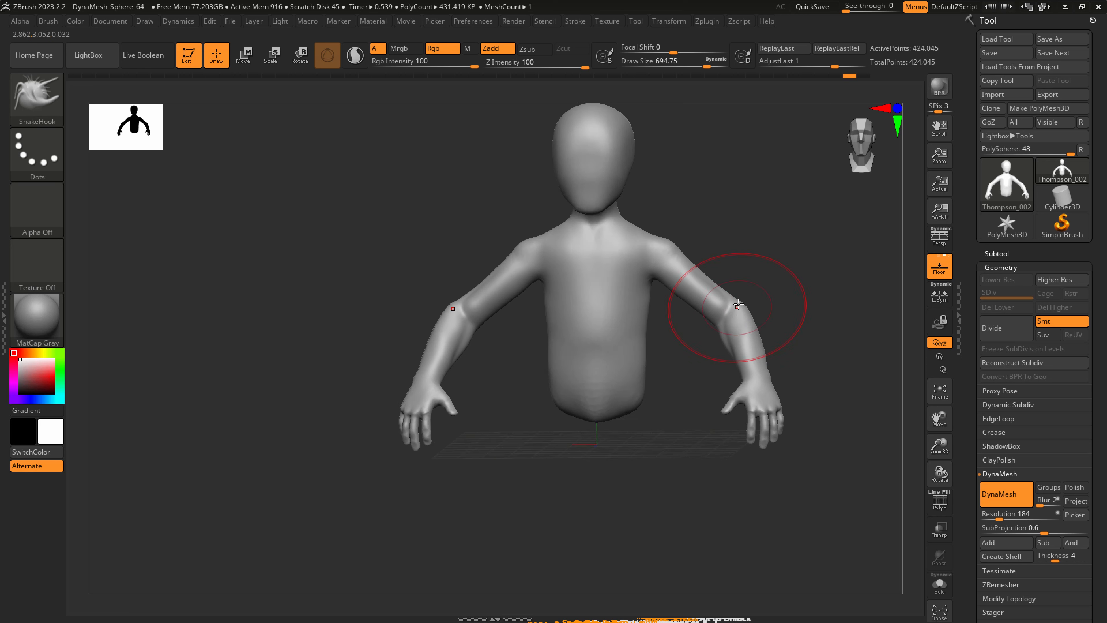
key("s")
left_click_drag(739, 303, 739, 344)
mouse_move(747, 343)
right_mouse_down()
mouse_move(755, 356)
mouse_move(724, 318)
right_mouse_up()
key("s")
left_click_drag(688, 259, 679, 260)
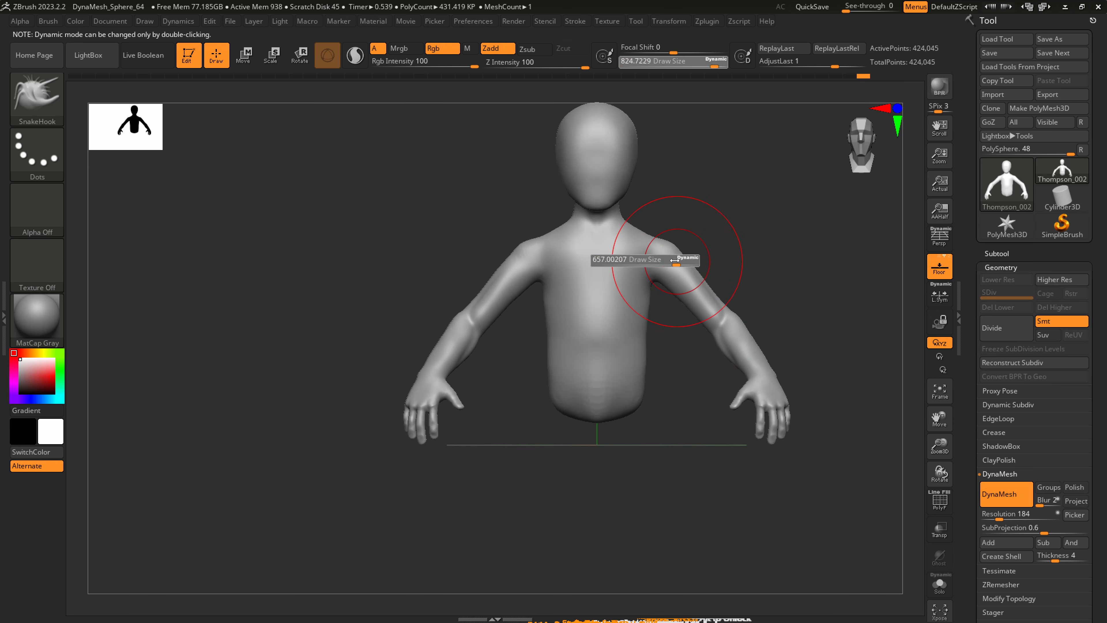
right_click_drag(645, 257, 654, 279, "ctrl")
Carve the collarbone hollow and the side of the neck with DamStandard at a draw size of about 372, smoothing the strokes.
key("s")
left_click_drag(652, 279, 630, 278)
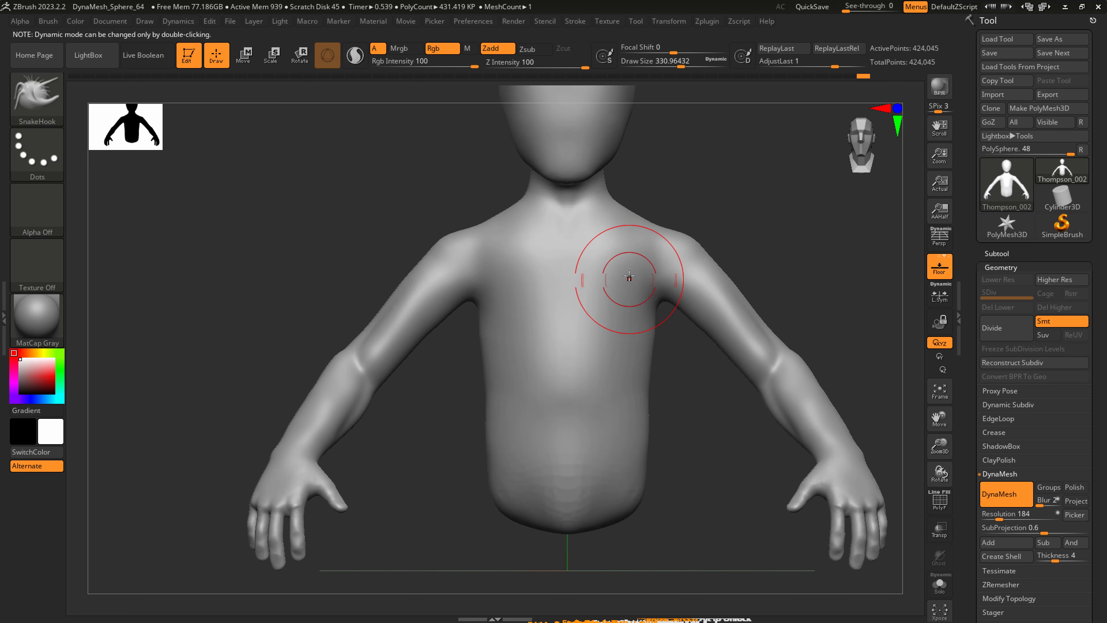
mouse_move(641, 267)
right_mouse_down()
mouse_move(617, 273)
mouse_move(644, 215)
mouse_move(610, 212)
right_mouse_up()
key("b")
key("d")
key("s")
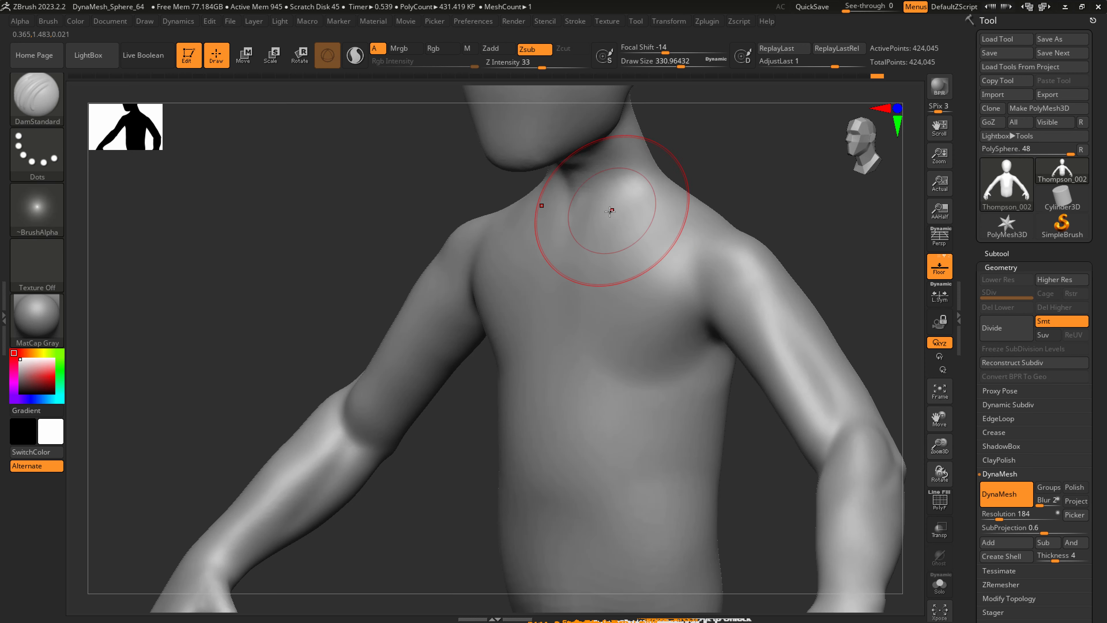
key("bracketright")
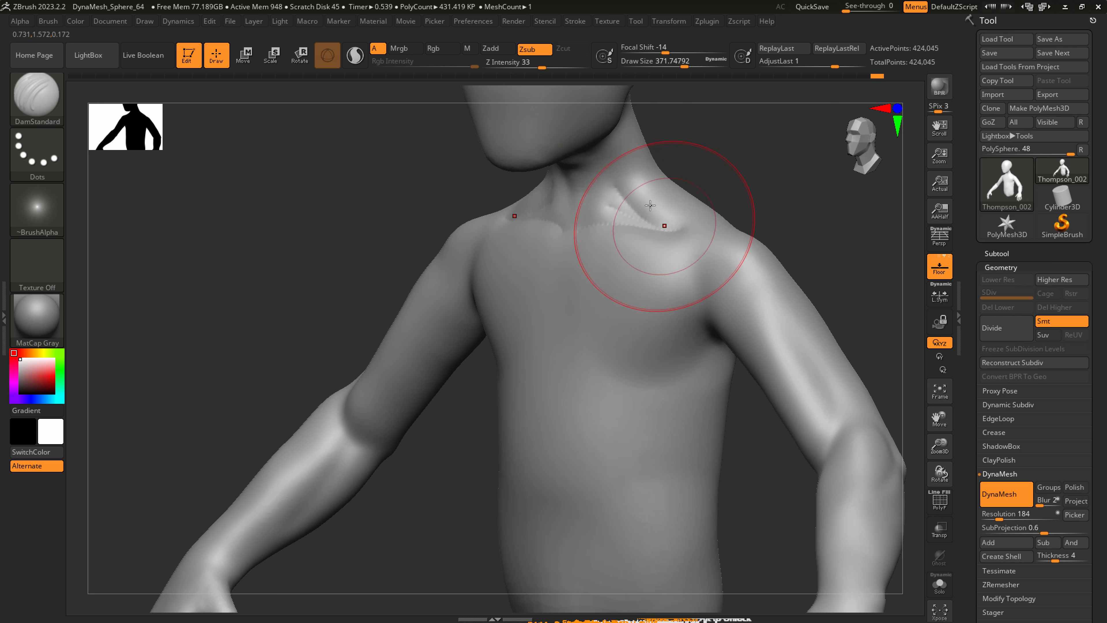
key("shift")
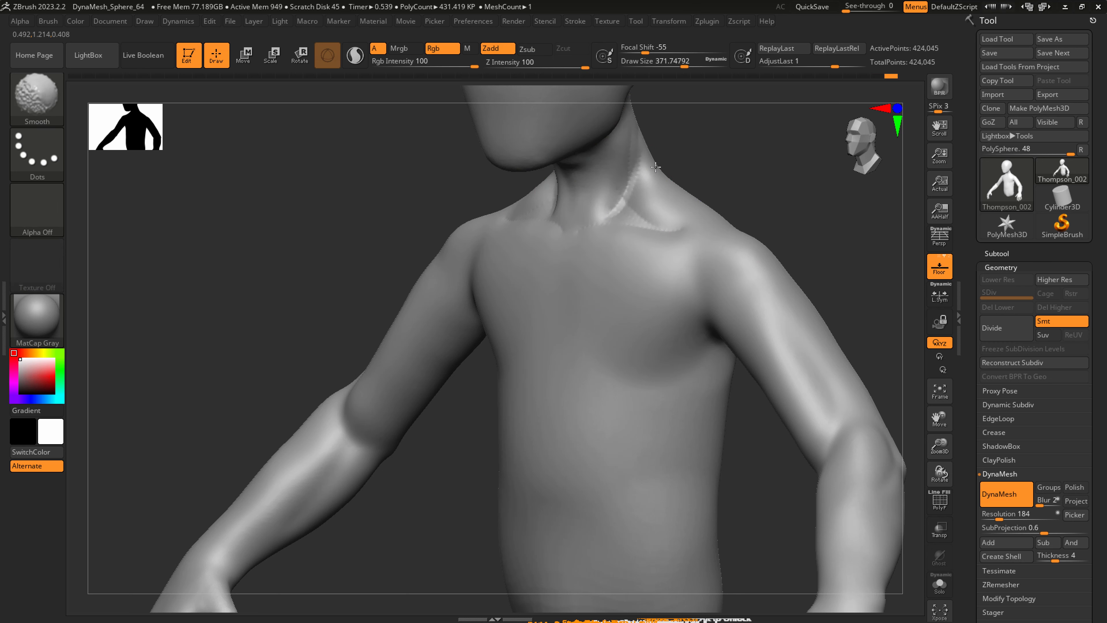
right_click_drag(655, 158, 610, 201)
Define the front neck muscles with DamStandard at draw sizes of about 154 and 120, smoothing the creases.
key("s")
left_click_drag(604, 208, 585, 206)
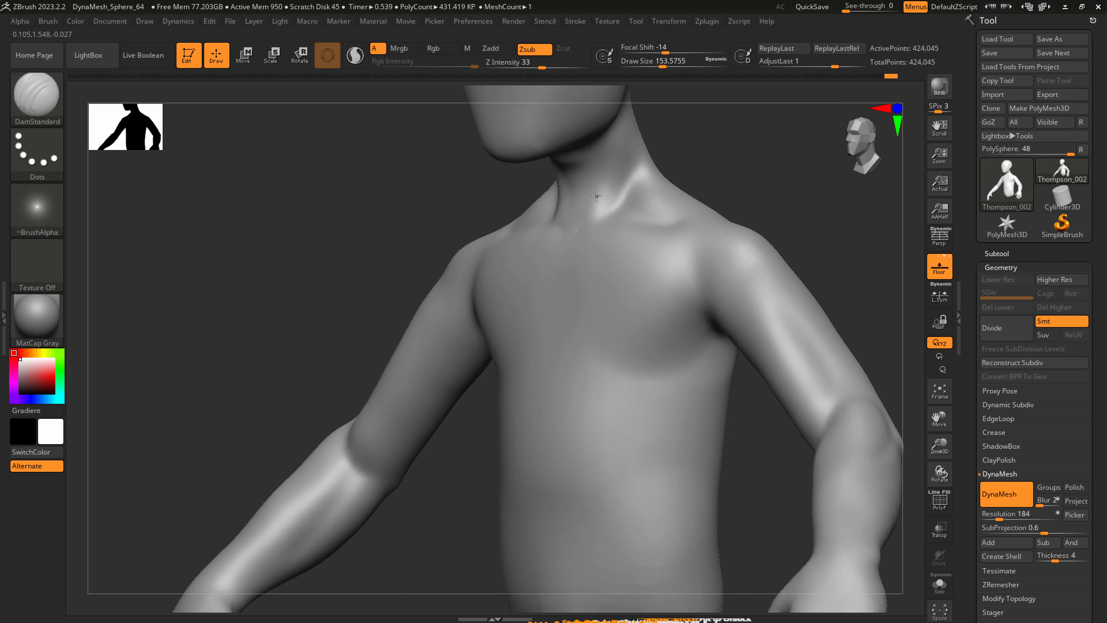
right_click_drag(595, 198, 619, 186)
key("bracketleft")
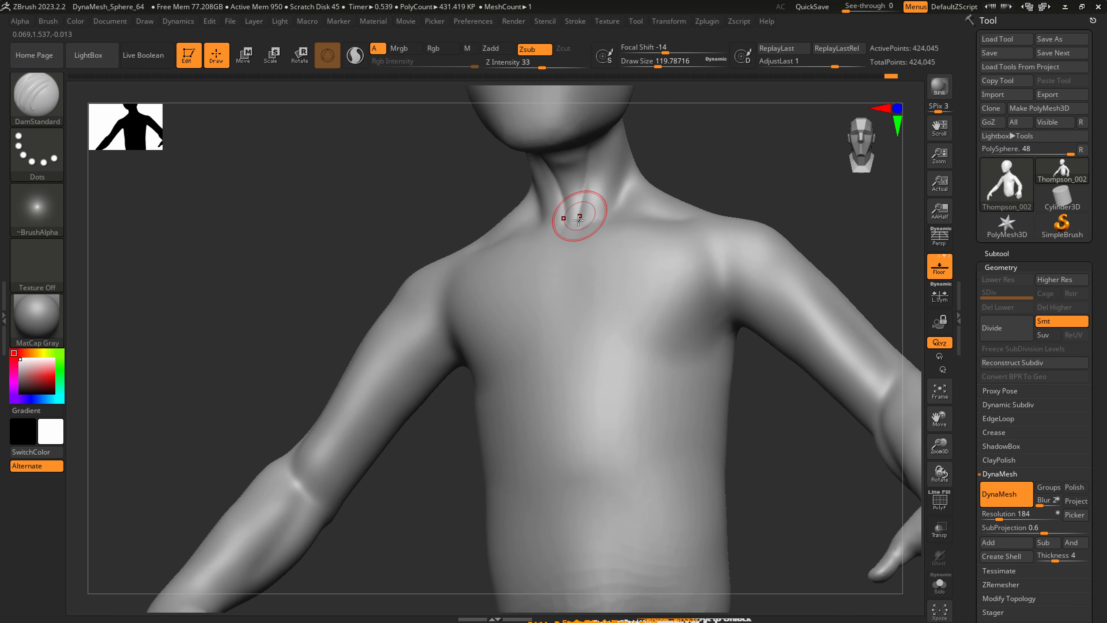
key("shift")
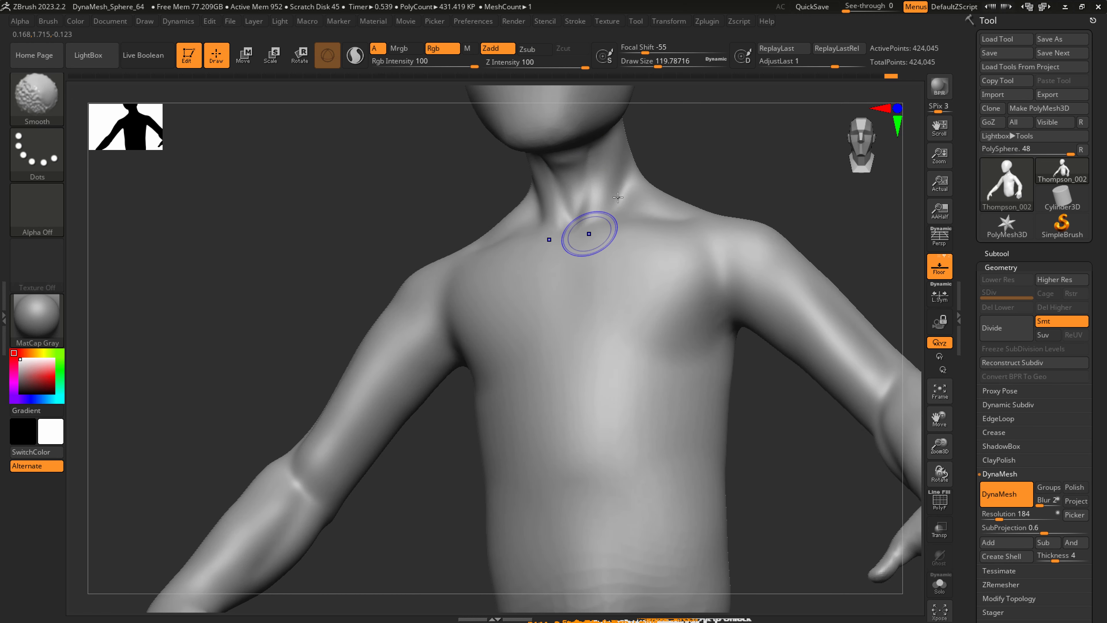
right_click_drag(649, 194, 628, 188)
Deepen the hollow between the collarbone and trapezius with DamStandard at a draw size of about 187 and smooth it.
key("s")
left_click_drag(605, 206, 613, 206)
right_click_drag(627, 198, 612, 200)
mouse_move(617, 200)
left_mouse_down()
mouse_move(625, 180)
mouse_move(648, 202)
left_mouse_up()
right_click_drag(619, 165, 630, 196)
left_click_drag(627, 191, 676, 241)
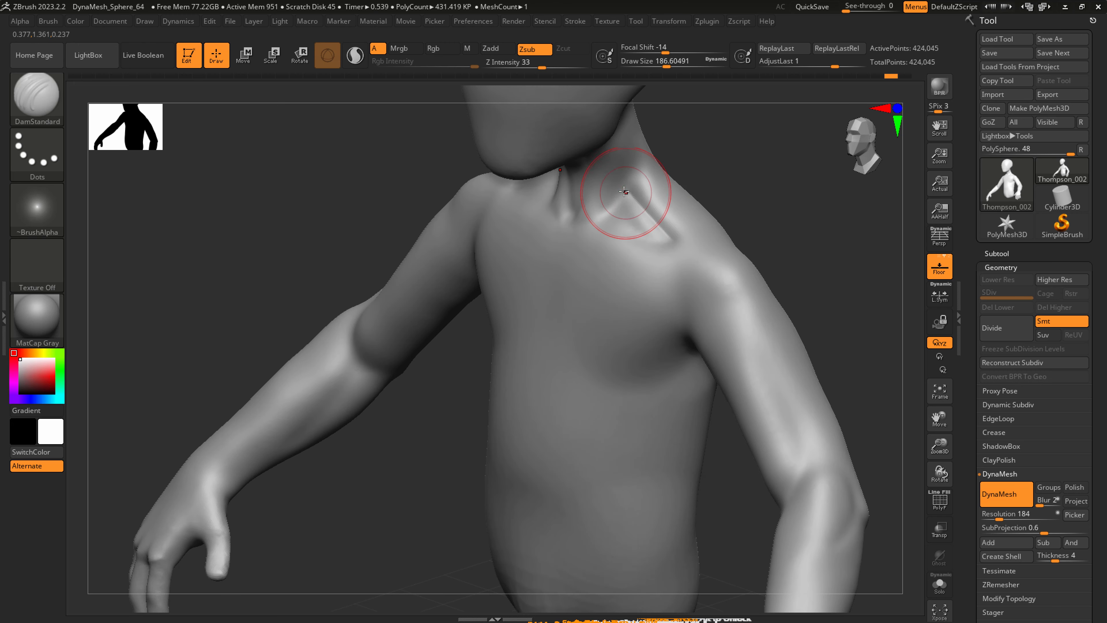
key("shift")
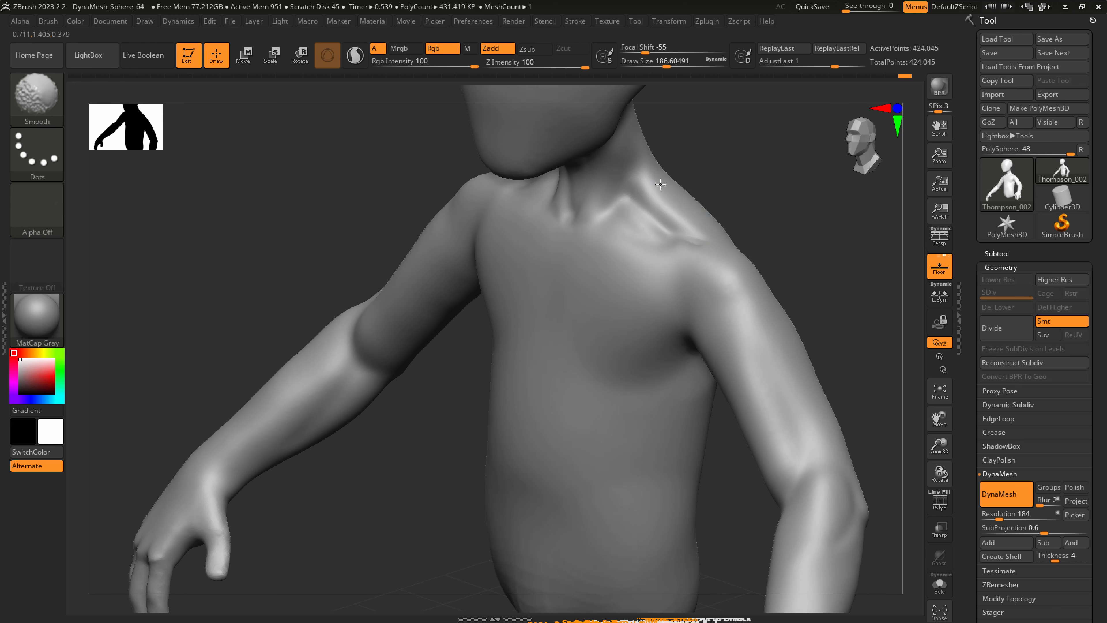
left_click_drag(704, 239, 666, 211, "shift")
right_click_drag(636, 238, 584, 242)
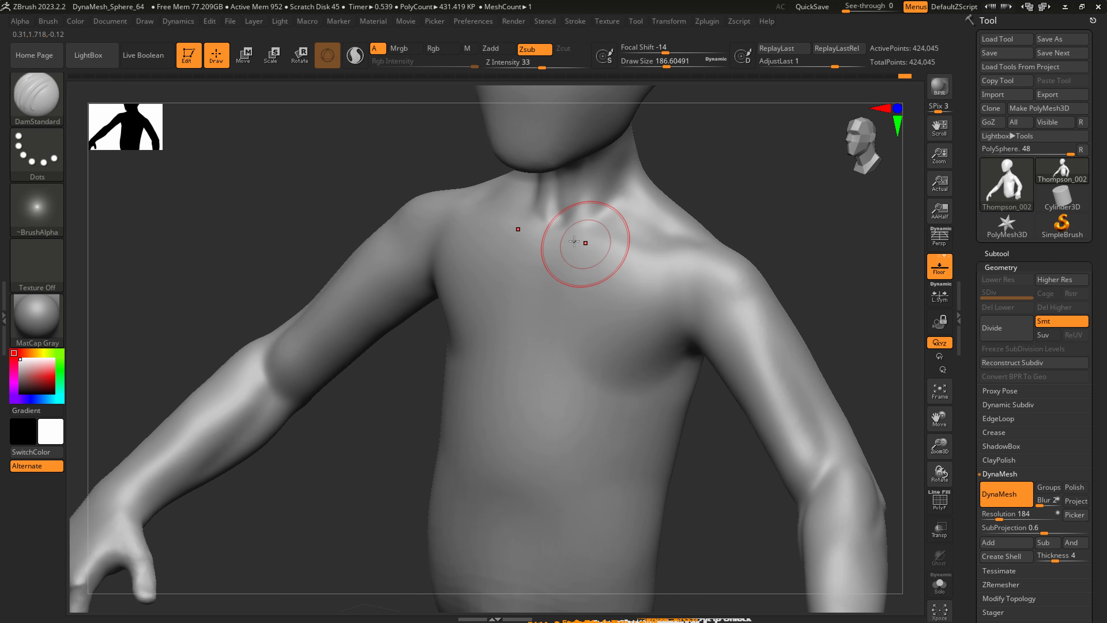
Carve the pit of the throat between the collarbones with DamStandard at a draw size of about 104 and smooth it.
key("s")
mouse_move(567, 239)
left_mouse_down()
mouse_move(557, 240)
mouse_move(569, 217)
left_mouse_up()
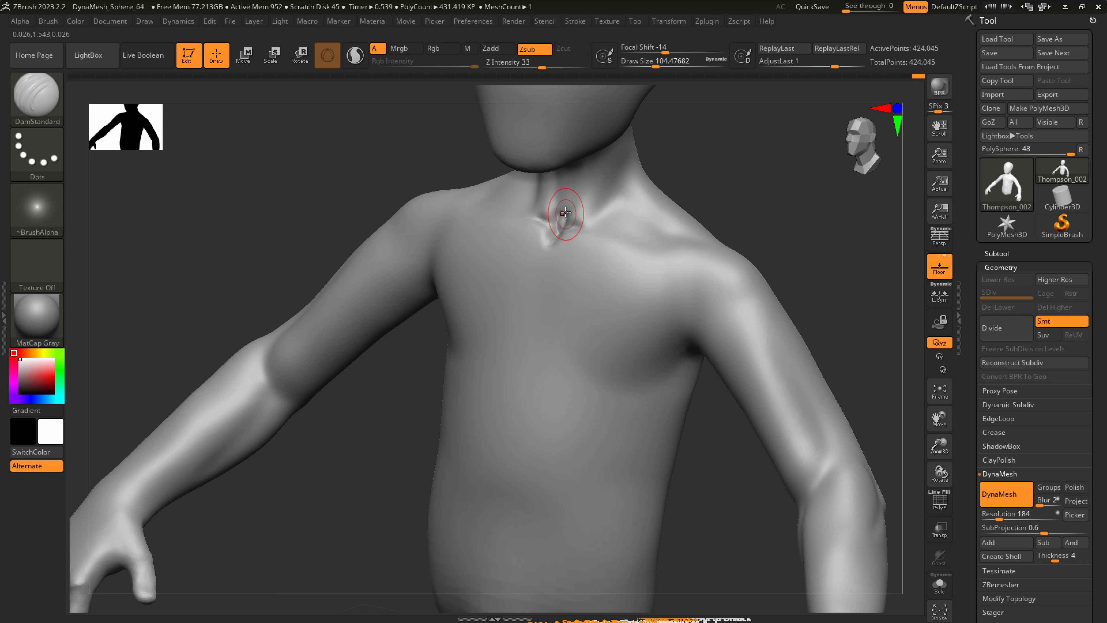
key("shift")
left_click_drag(564, 249, 560, 246, "shift")
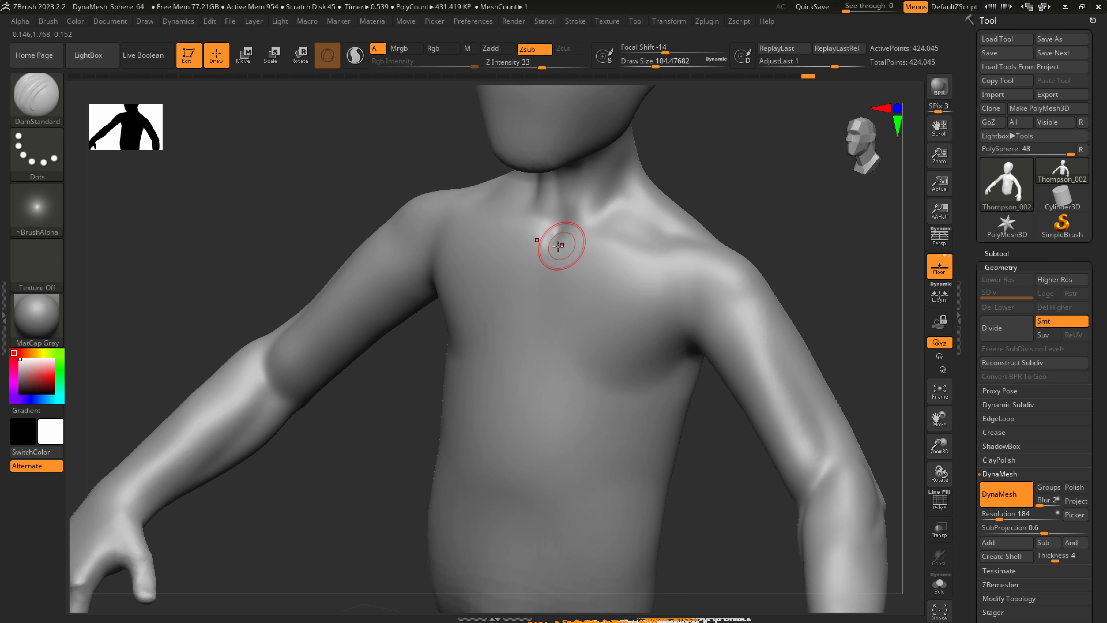
Carve the lower edge of the pectorals with DamStandard at a draw size of about 251 and smooth it.
key("s")
mouse_move(556, 306)
left_mouse_down()
mouse_move(564, 330)
mouse_move(661, 346)
left_mouse_up()
key("s")
key("ctrl+z")
key("s")
left_click_drag(550, 343, 556, 343)
left_click_drag(534, 335, 674, 345)
mouse_move(641, 382)
left_mouse_down()
mouse_move(679, 352)
mouse_move(571, 353)
left_mouse_up()
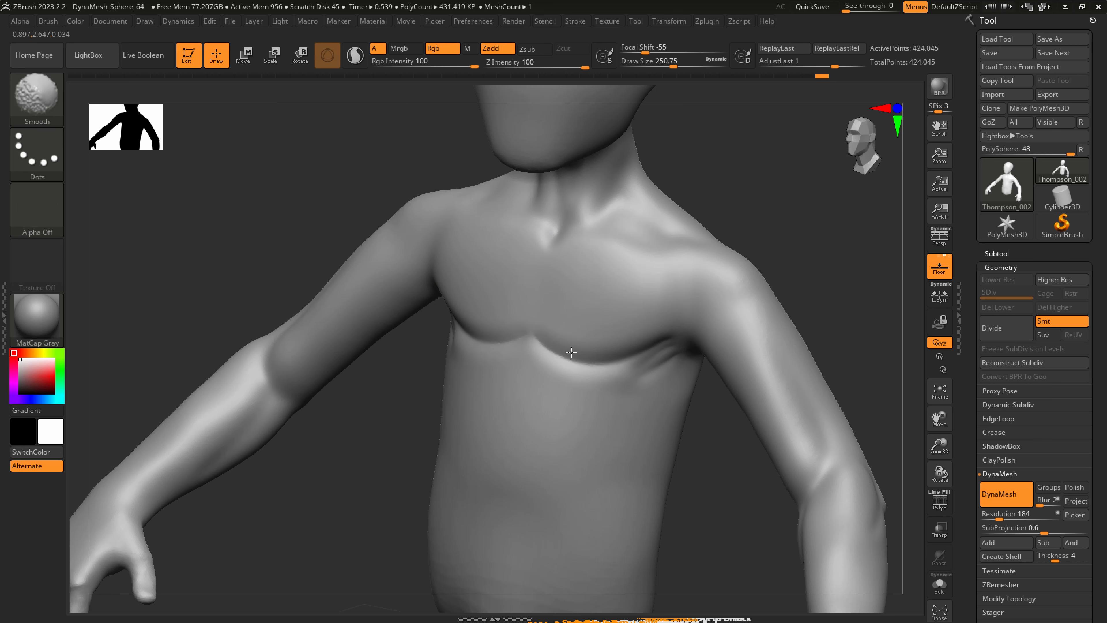
Carve the sternum line between the pectorals with DamStandard at a draw size of about 251 and soften the chest creases.
mouse_move(658, 355)
left_mouse_down("shift")
mouse_move(578, 355)
mouse_move(550, 270)
left_mouse_up("shift")
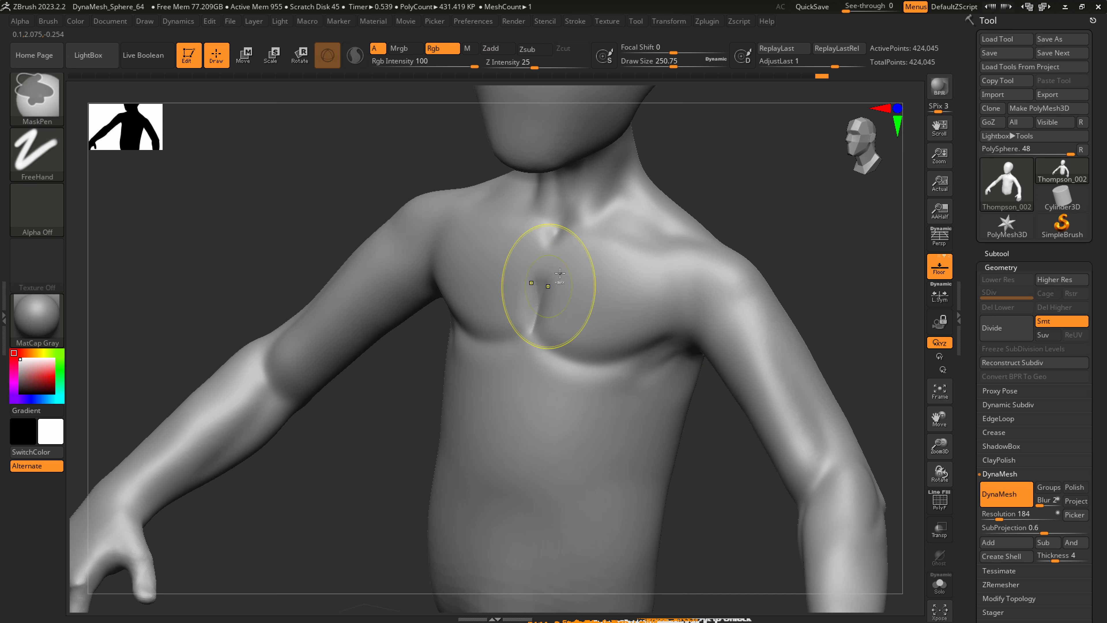
key("ctrl+z")
mouse_move(534, 334)
left_mouse_down()
mouse_move(548, 252)
mouse_move(585, 305)
left_mouse_up()
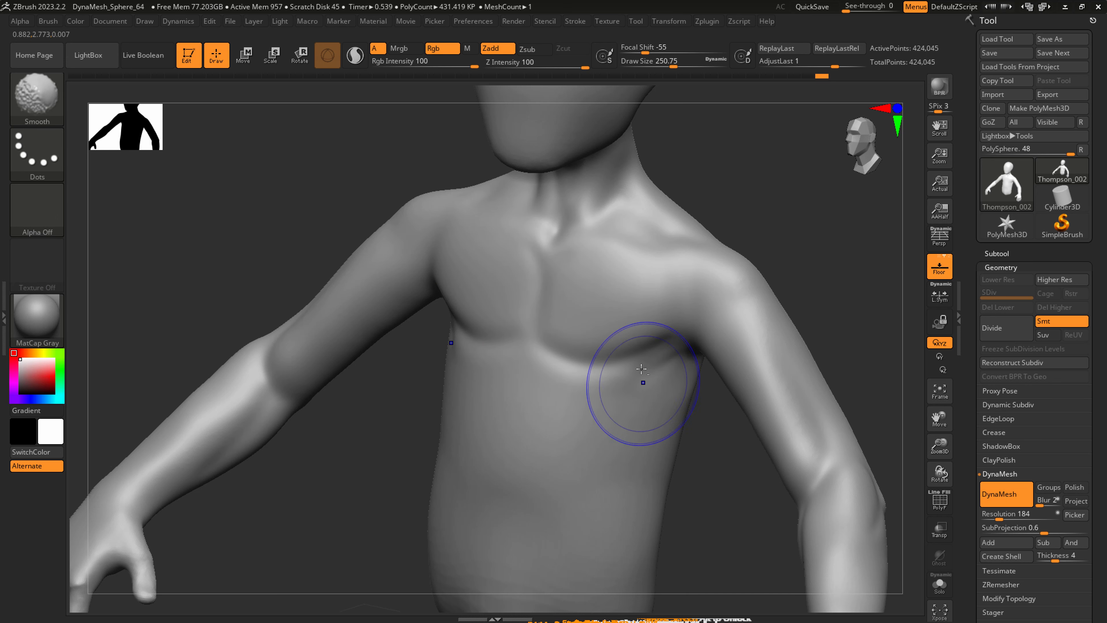
mouse_move(642, 383)
right_mouse_down("ctrl")
mouse_move(624, 370)
mouse_move(601, 281)
mouse_move(612, 296)
right_mouse_up("ctrl")
Adjust the chest and arm shapes with SnakeHook, using a draw size of about 437, and save the tool.
key("b")
key("s")
key("h")
key("s")
left_click_drag(605, 297, 634, 290)
right_click_drag(633, 290, 645, 291)
left_click_drag(645, 291, 636, 284)
mouse_move(660, 327)
left_mouse_down()
mouse_move(675, 302)
mouse_move(662, 301)
left_mouse_up()
key("s")
right_click_drag(661, 289, 634, 312)
left_click_drag(687, 310, 679, 295, "shift")
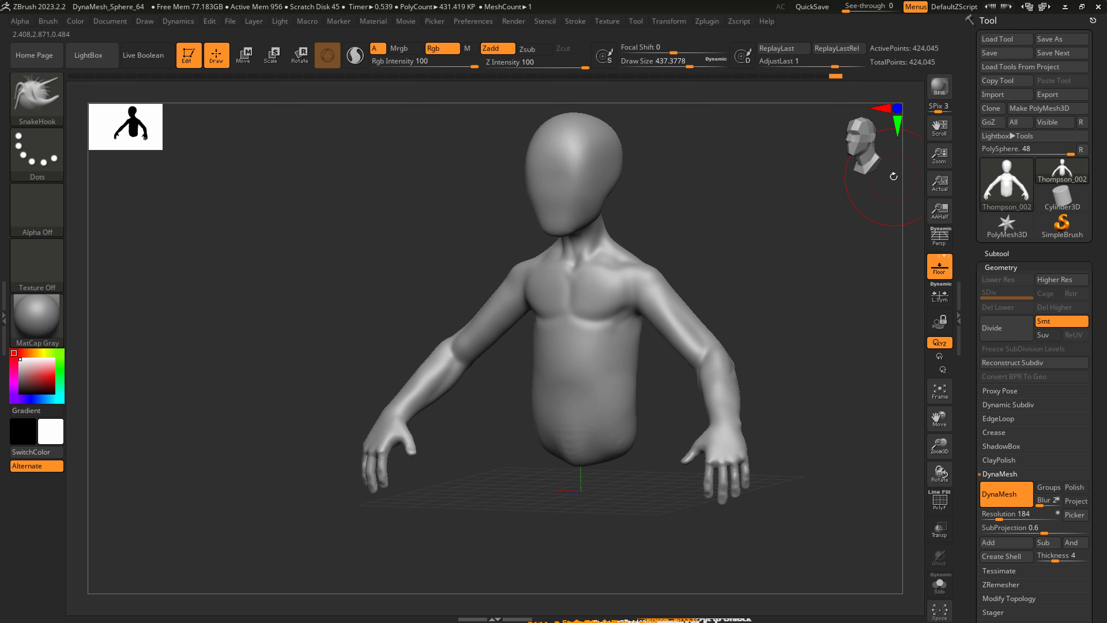
left_click(998, 53)
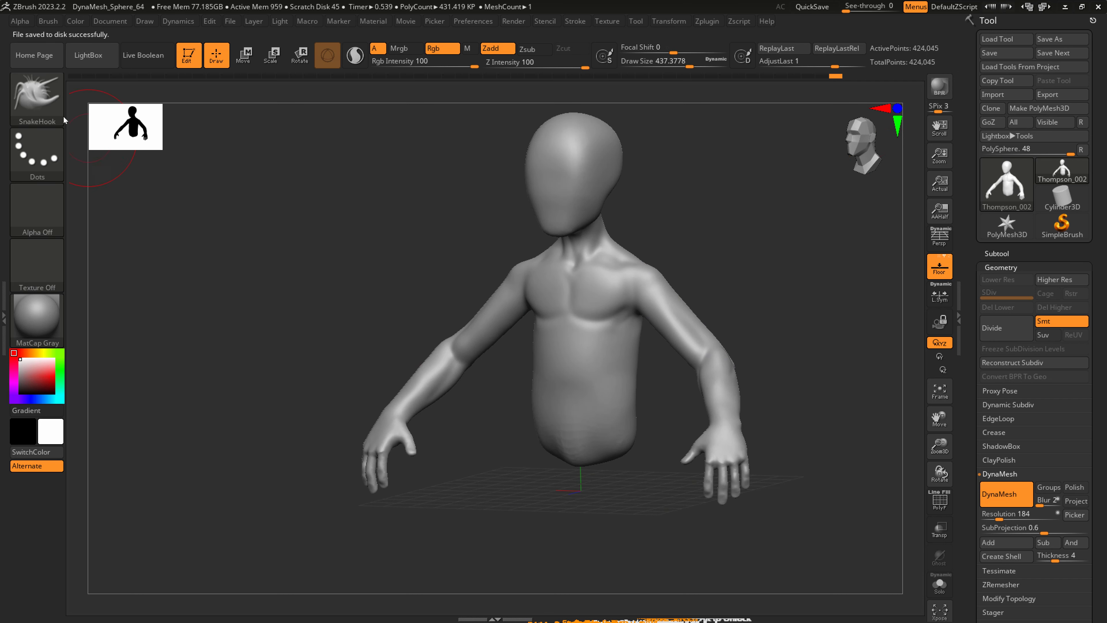
Choose the CurveTube brush and turn the figure to a side view with room below the pelvis.
left_click(38, 95)
left_click(165, 244)
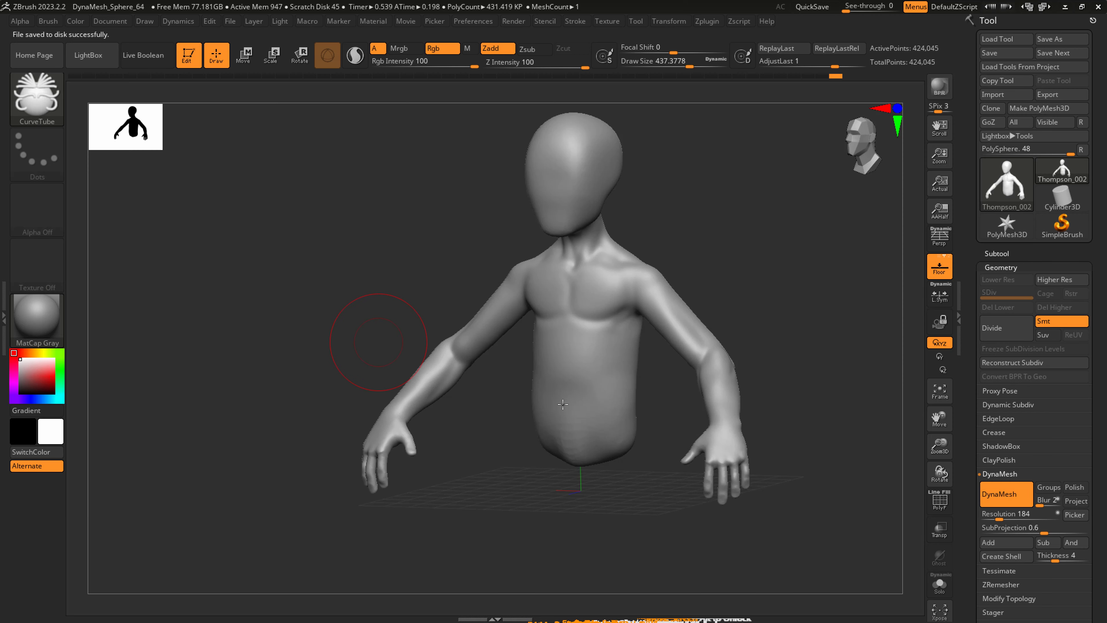
right_click_drag(588, 418, 475, 430)
mouse_move(627, 457)
right_mouse_down("alt")
mouse_move(598, 384)
mouse_move(584, 399)
mouse_move(600, 360)
right_mouse_up("alt")
Try to draw a leg tube down from the pelvis with CurveTube at a draw size of about 293.
key("s")
left_click_drag(603, 343, 596, 354)
key("s")
right_click_drag(596, 356, 598, 326, "alt")
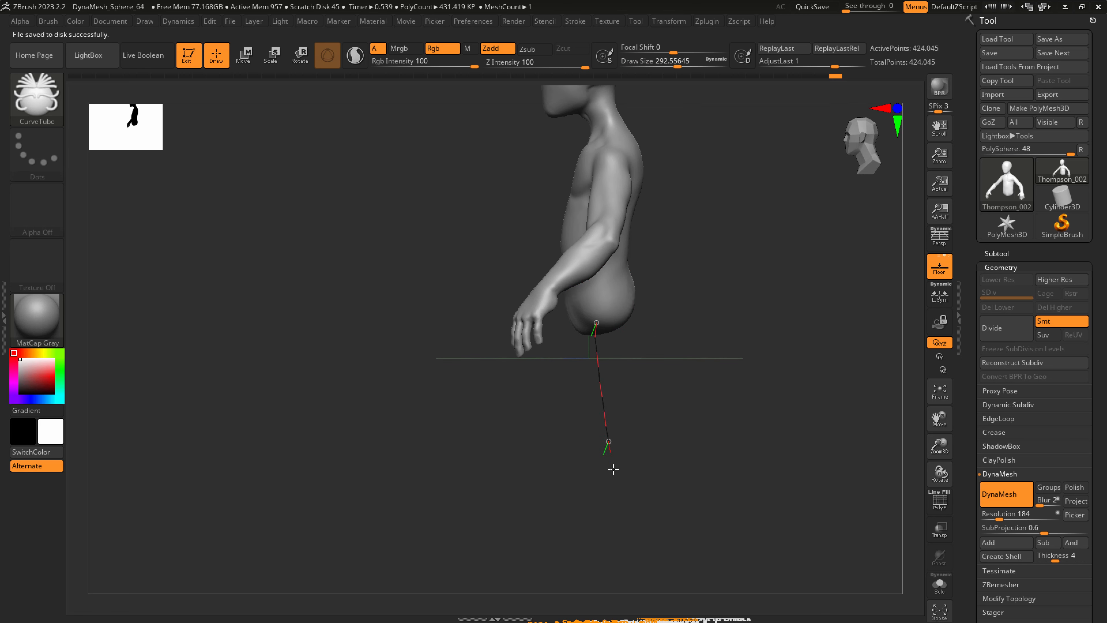
left_click_drag(613, 587, 614, 604)
mouse_move(657, 410)
right_mouse_down("ctrl")
mouse_move(660, 398)
mouse_move(701, 396)
right_mouse_up("ctrl")
key("ctrl+z")
Try to draw a shorter leg tube from the pelvis with CurveTube at a draw size of about 257.
right_click_drag(613, 345, 550, 351)
key("s")
left_click_drag(603, 319, 601, 316)
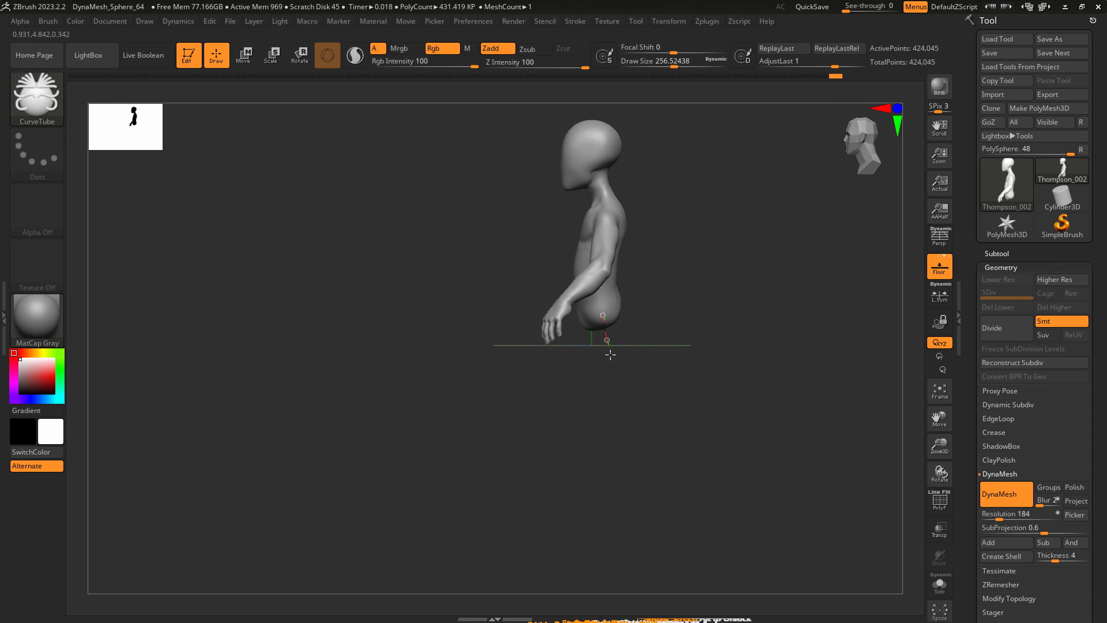
left_click_drag(610, 355, 615, 379)
key("ctrl+z")
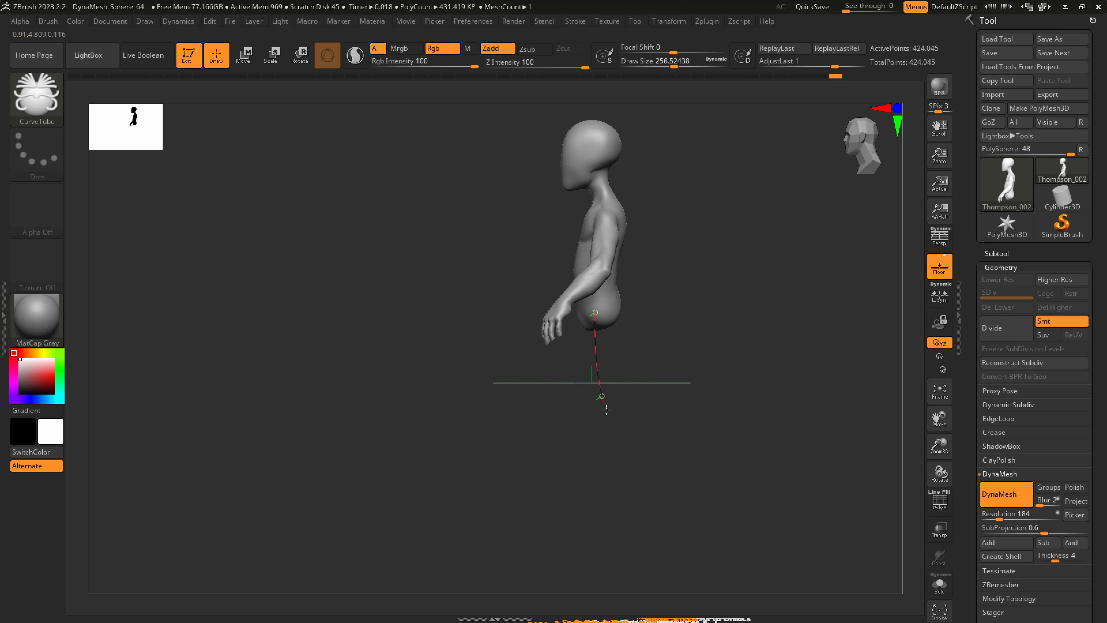
Draw a full-length leg tube down from the pelvis at a draw size of about 257, and reduce the draw size to about 22.
left_click_drag(617, 505, 617, 504)
mouse_move(675, 397)
right_mouse_down()
mouse_move(721, 407)
mouse_move(591, 445)
mouse_move(645, 500)
right_mouse_up()
right_click_drag(645, 500, 652, 415, "alt")
key("s")
mouse_move(646, 546)
left_mouse_down()
mouse_move(632, 547)
mouse_move(643, 546)
left_mouse_up()
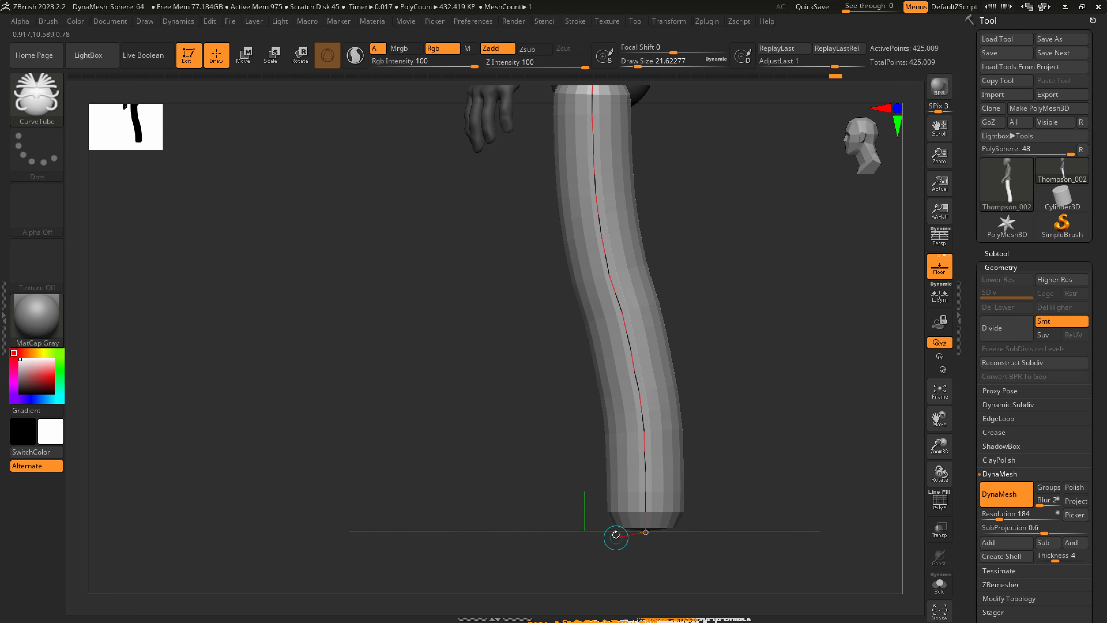
Try to extend the lower end of the leg tube forward into a foot with CurveTube at a draw size of about 22.
left_click_drag(480, 537, 481, 539)
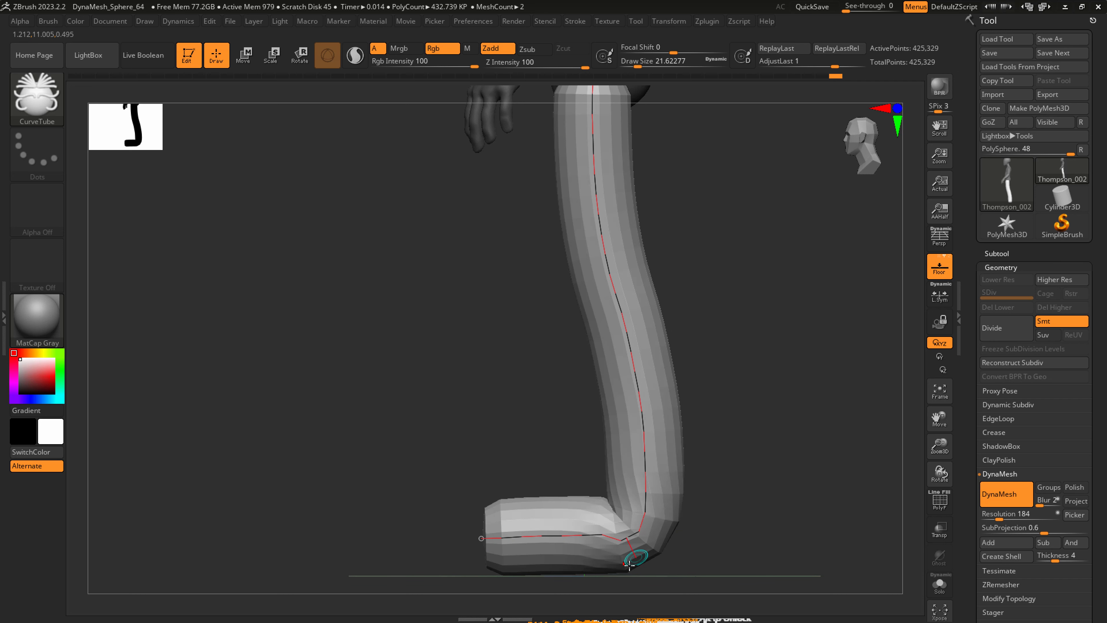
key("ctrl+z")
left_click_drag(623, 536, 602, 538)
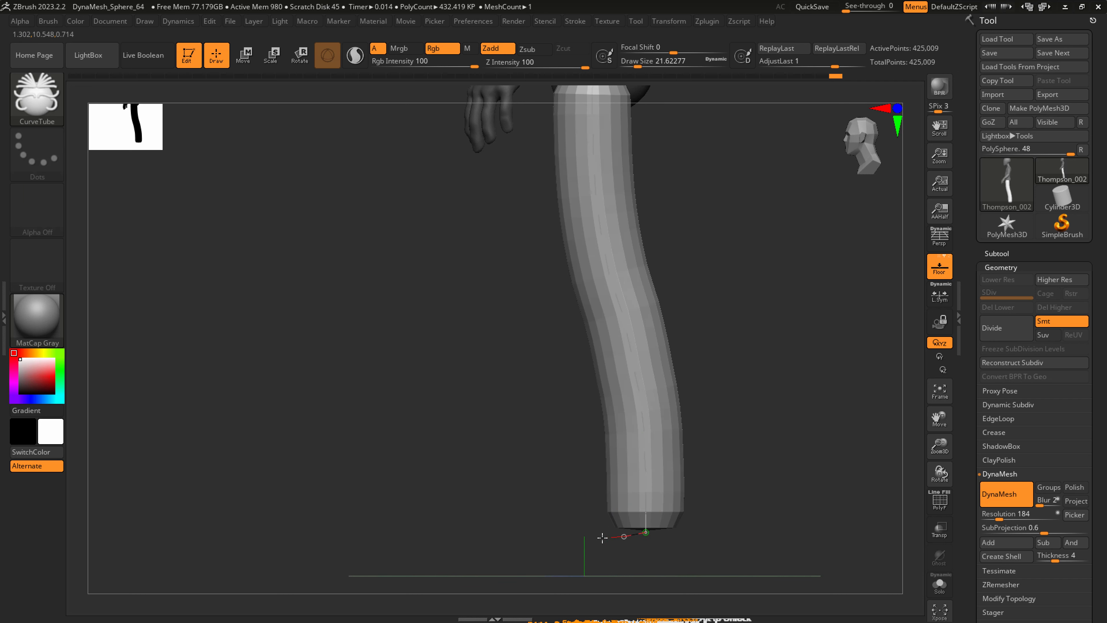
left_click_drag(521, 544, 523, 543)
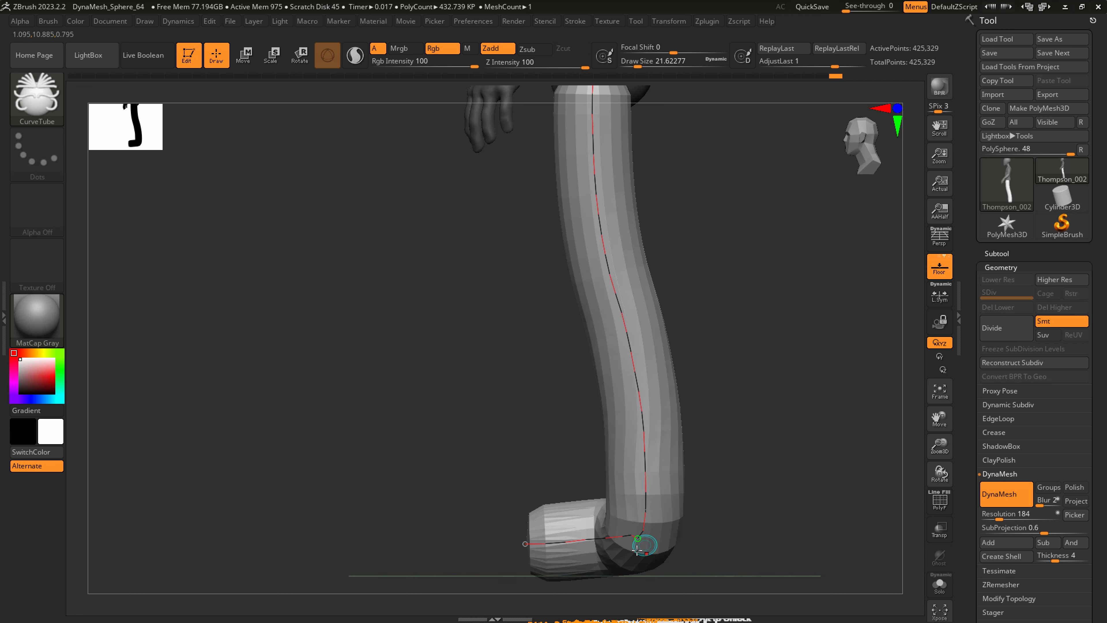
key("ctrl+z")
left_click_drag(622, 538, 538, 541)
mouse_move(639, 542)
right_mouse_down()
mouse_move(689, 554)
mouse_move(619, 540)
right_mouse_up()
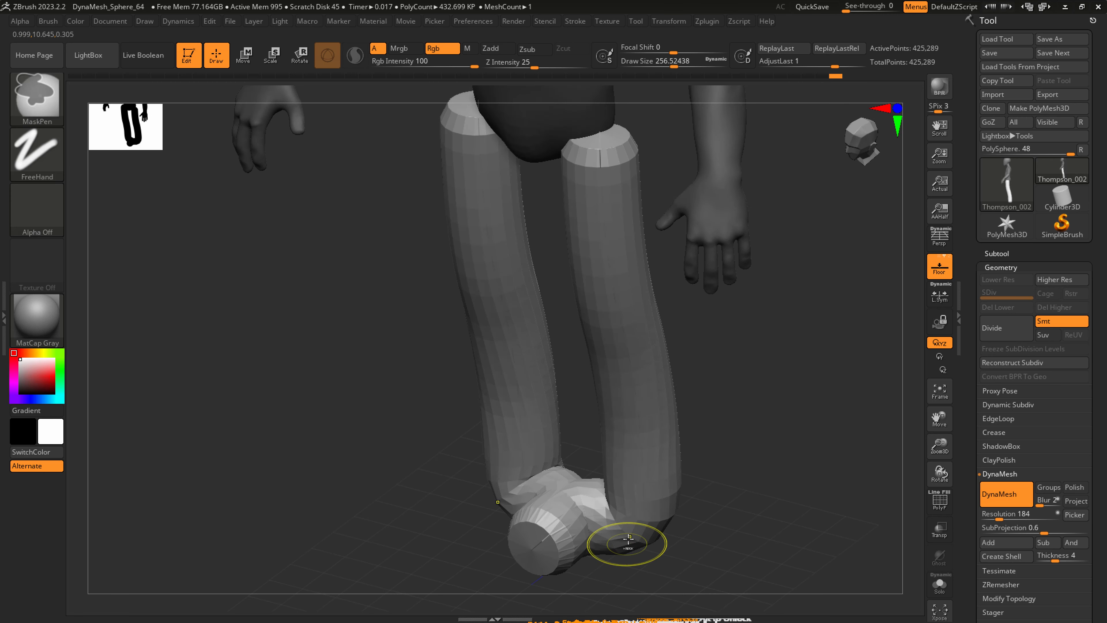
key("ctrl+z")
left_click_drag(624, 540, 582, 580)
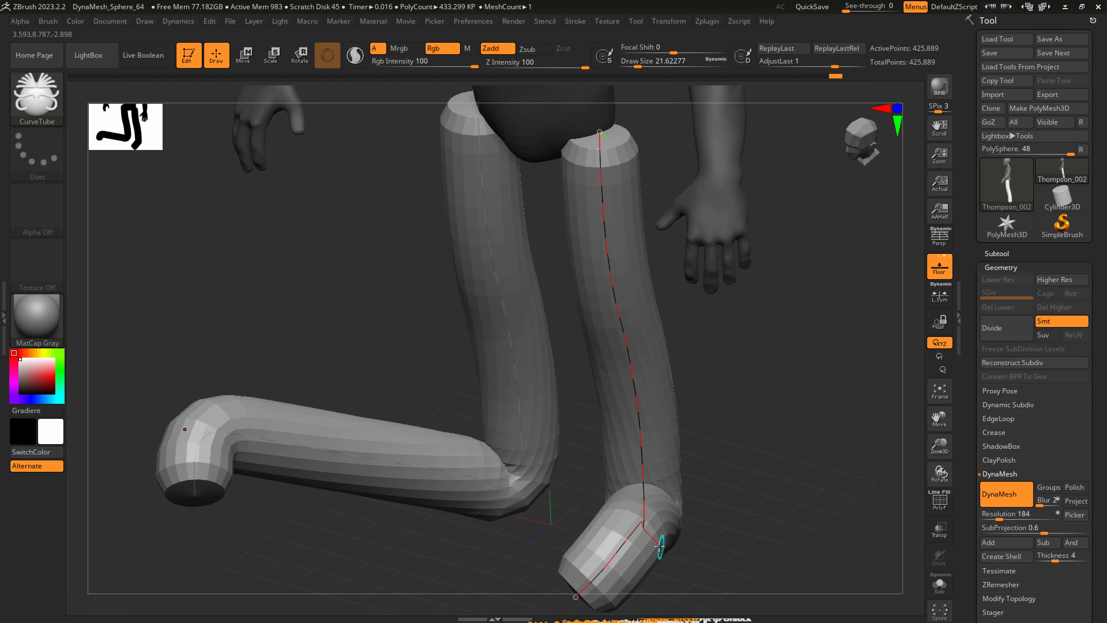
key("ctrl+z")
Move both leg tubes slightly inward toward the body's centreline with the transform gizmo in a front view.
right_click_drag(659, 545, 630, 445)
right_click_drag(611, 484, 549, 578)
right_click_drag(535, 406, 563, 354, "alt")
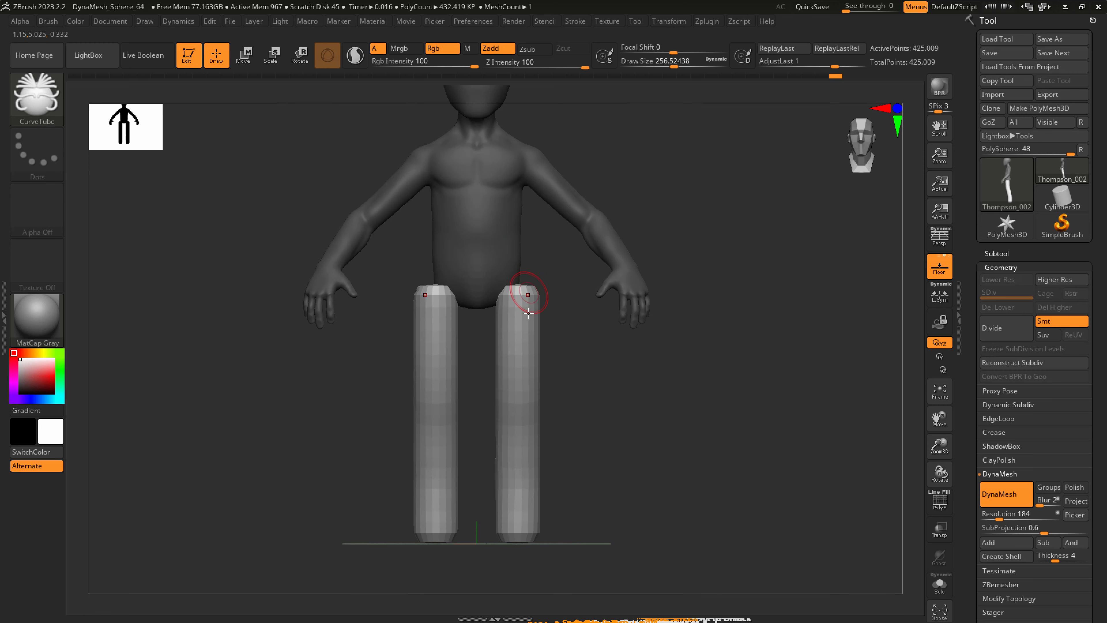
key("w")
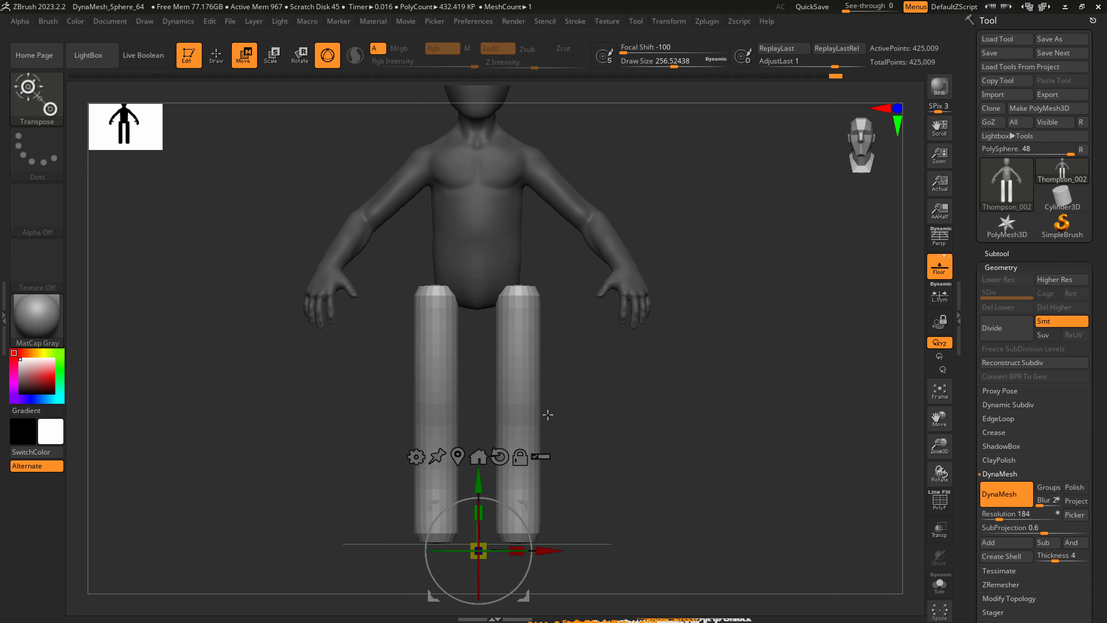
left_click_drag(544, 552, 537, 550)
key("q")
Set the draw size to 1000 and choose the SnakeHook brush for reshaping the legs.
right_click_drag(540, 549, 511, 522)
key("s")
left_click_drag(511, 523, 567, 514)
mouse_move(548, 472)
left_mouse_down("shift")
mouse_move(538, 522)
mouse_move(512, 283)
left_mouse_up("shift")
right_click_drag(513, 290, 532, 308)
key("b")
key("s")
key("h")
Pull the tops of the legs into the hips and taper the lower legs with SnakeHook, working from front and side.
left_click_drag(507, 286, 505, 273)
mouse_move(506, 273)
right_mouse_down()
mouse_move(496, 285)
mouse_move(440, 281)
right_mouse_up()
left_click_drag(544, 302, 550, 289)
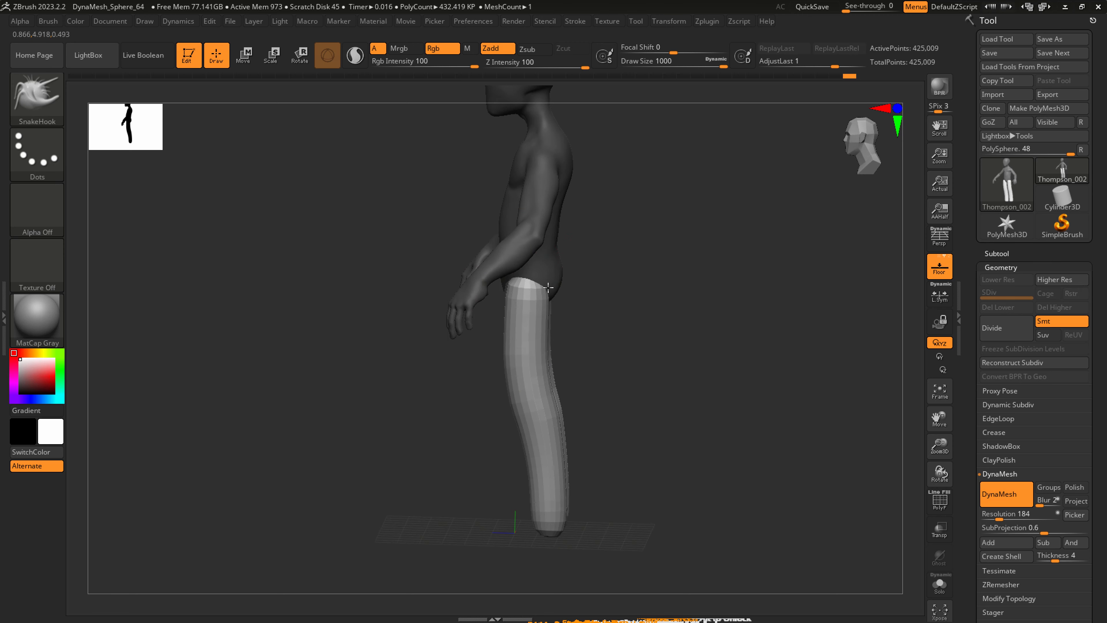
mouse_move(550, 296)
right_mouse_down()
mouse_move(575, 344)
mouse_move(568, 390)
right_mouse_up()
left_click_drag(542, 437, 541, 511, "shift")
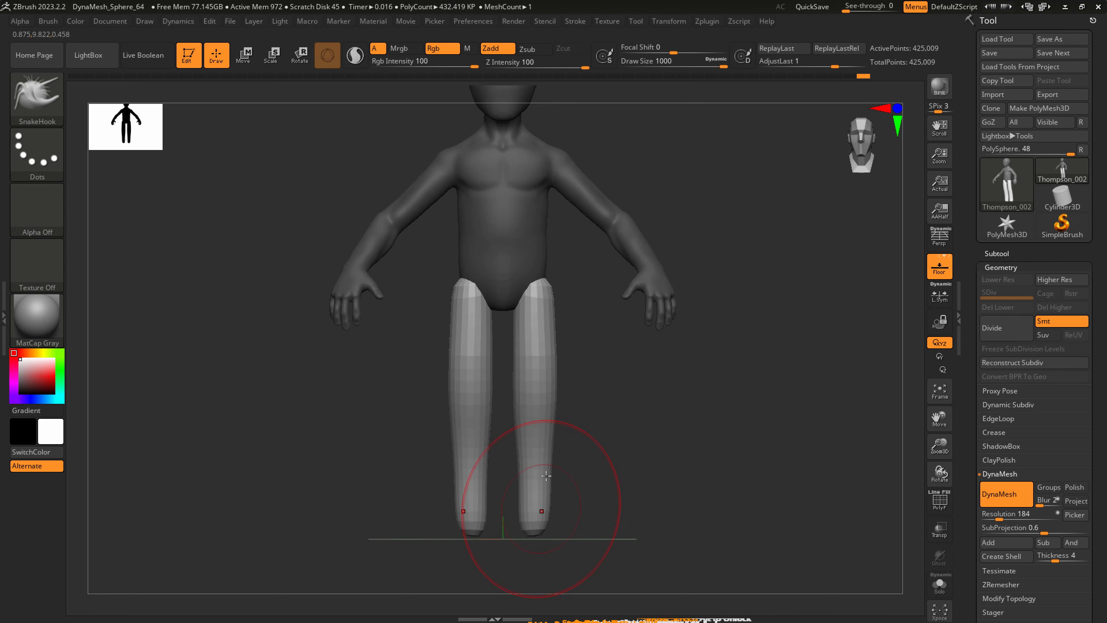
Adjust the lower legs and knees with SnakeHook, reducing the draw size to about 257.
right_click_drag(541, 510, 548, 439, "ctrl")
key("s")
left_click_drag(549, 439, 510, 437)
key("s")
mouse_move(536, 384)
left_mouse_down()
mouse_move(525, 382)
mouse_move(533, 389)
left_mouse_up()
Clear the mask and remesh the figure with DynaMesh, lowering the resolution to 120 and finally to 72.
left_click_drag(642, 526, 689, 431, "ctrl")
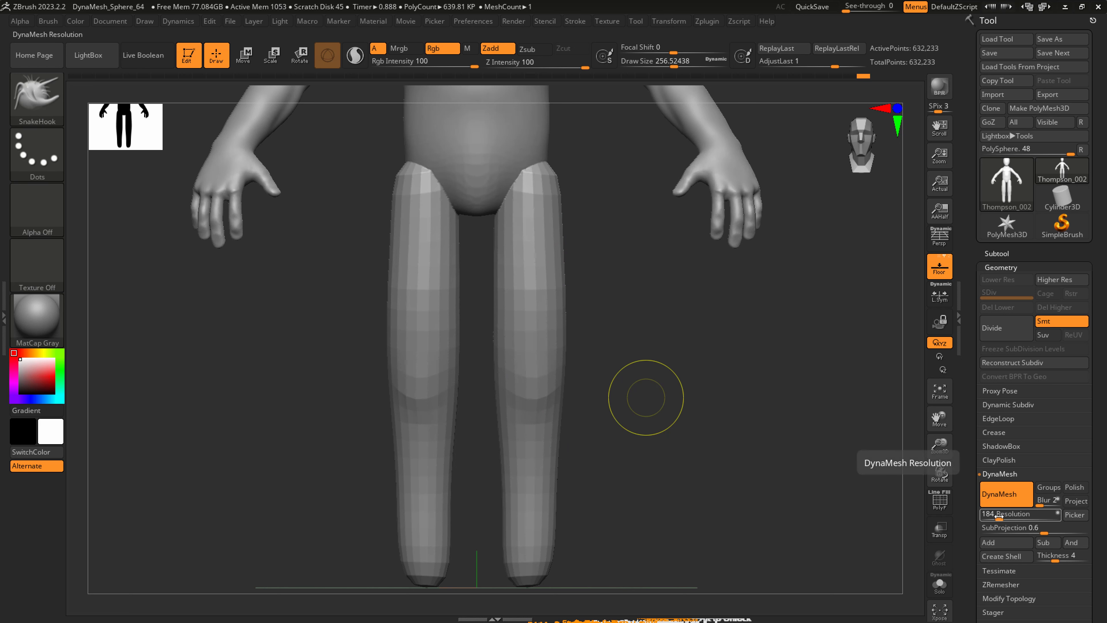
left_click_drag(999, 516, 997, 515)
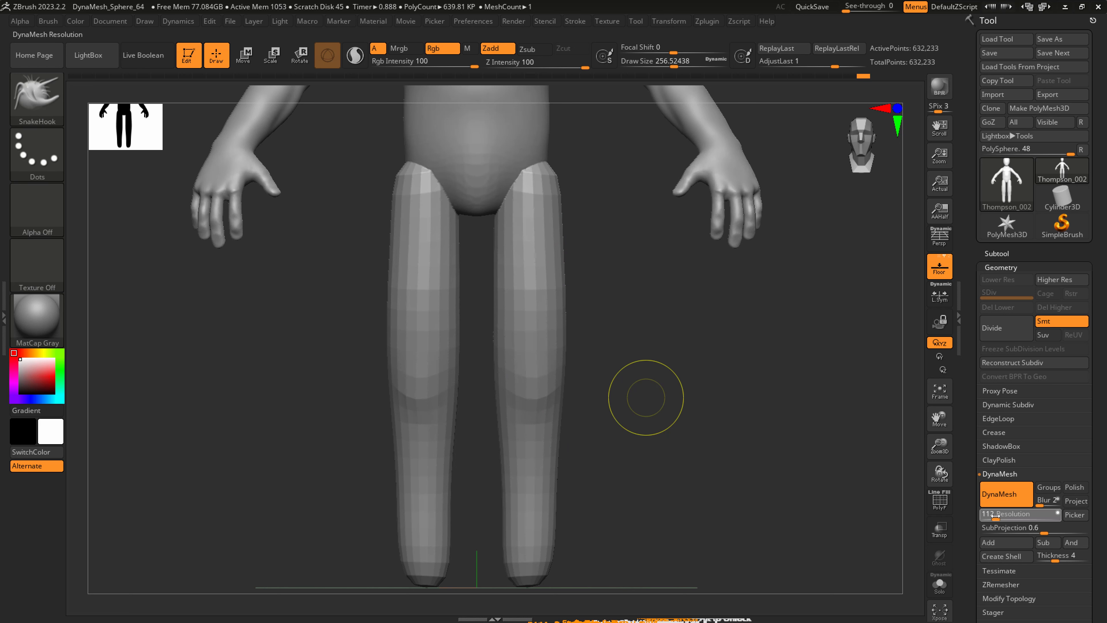
left_click_drag(633, 541, 758, 382, "ctrl")
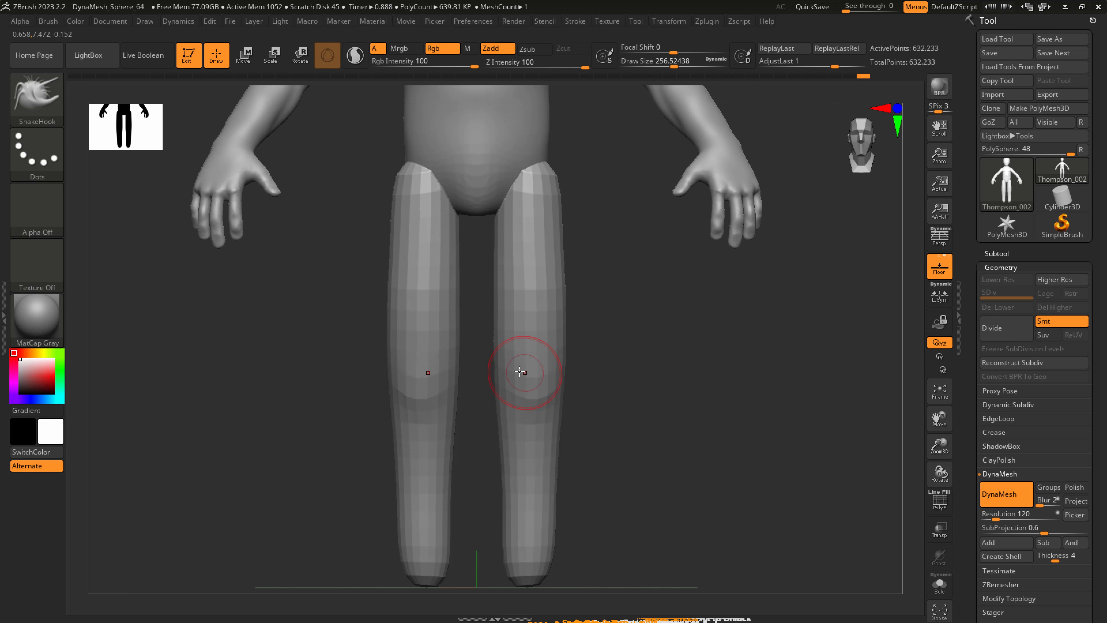
left_click_drag(523, 374, 536, 339, "shift")
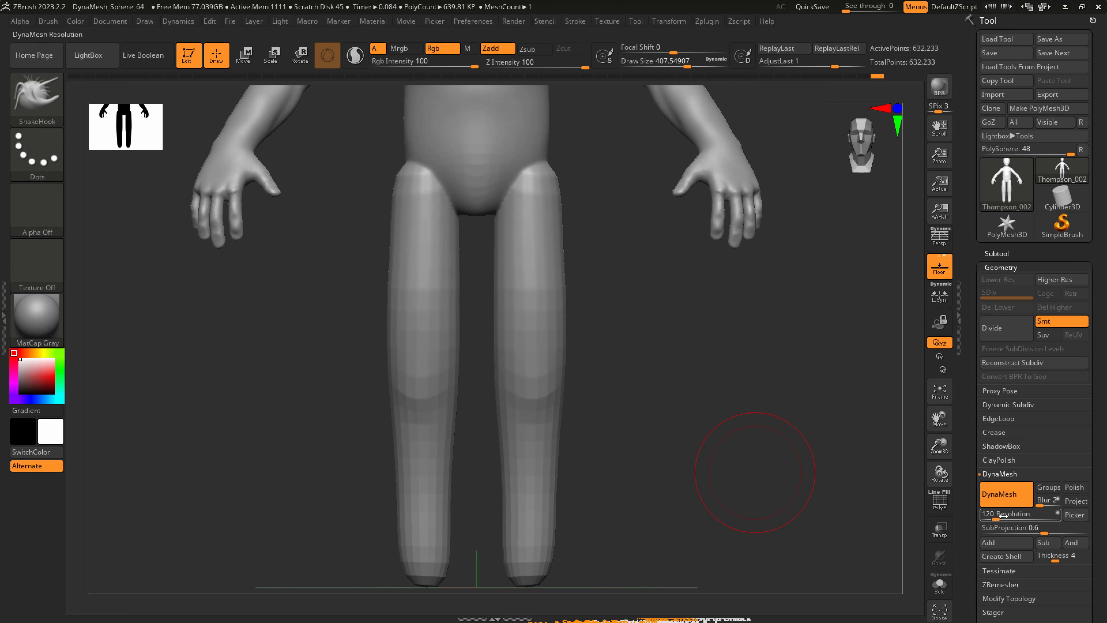
left_click_drag(694, 523, 789, 403, "ctrl")
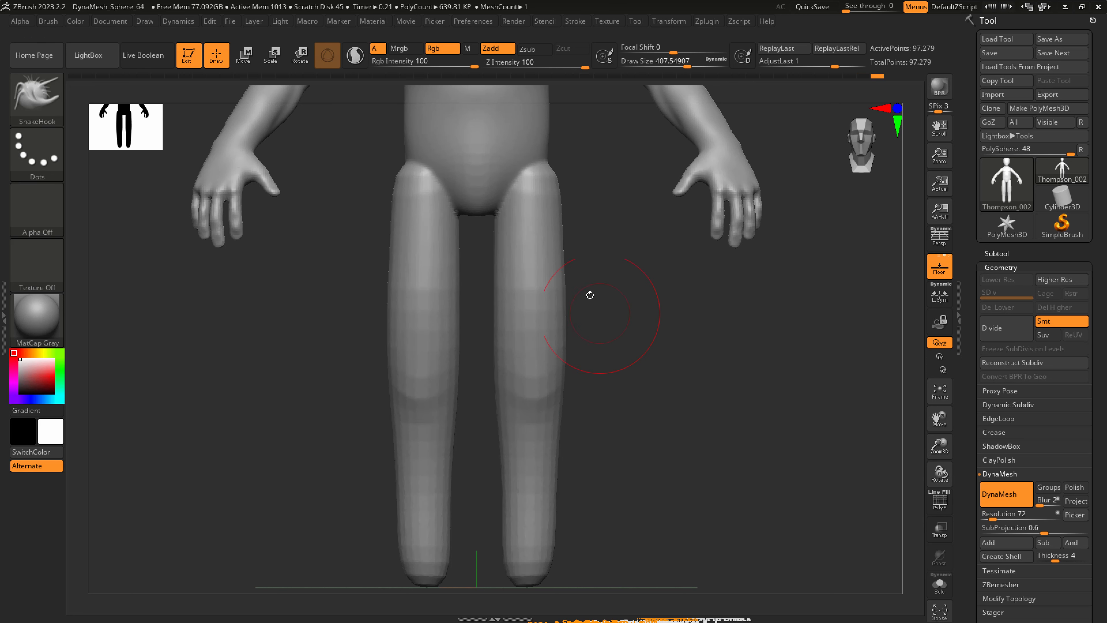
Smooth the joins between the hips and thighs and the surface down both legs.
left_click_drag(506, 326, 558, 180, "shift")
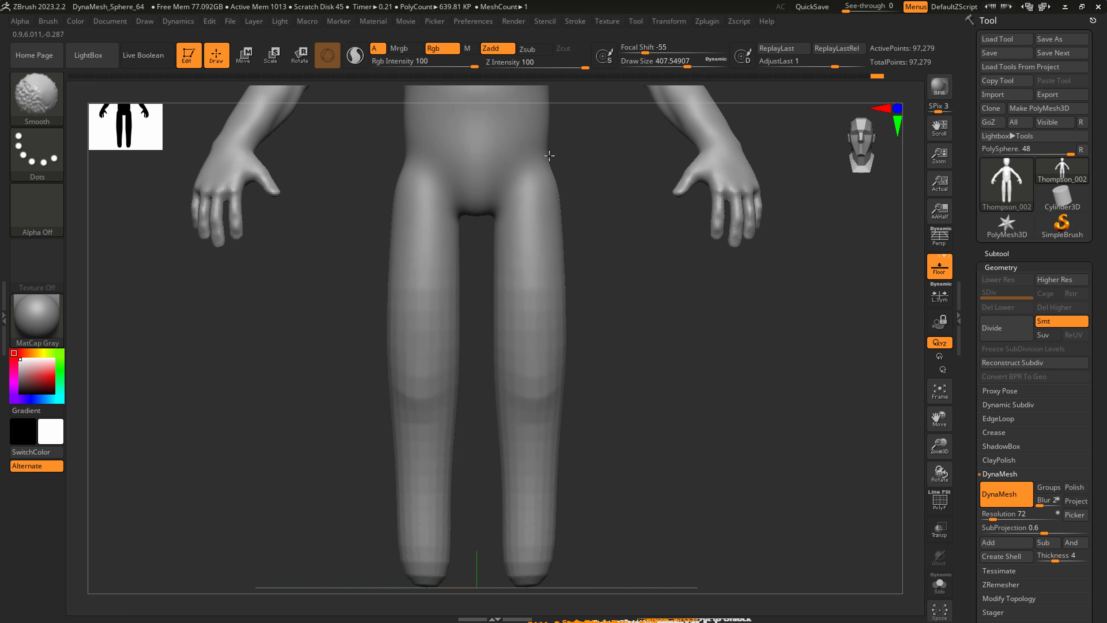
left_click_drag(527, 467, 529, 331, "shift")
right_click_drag(537, 159, 516, 298, "alt")
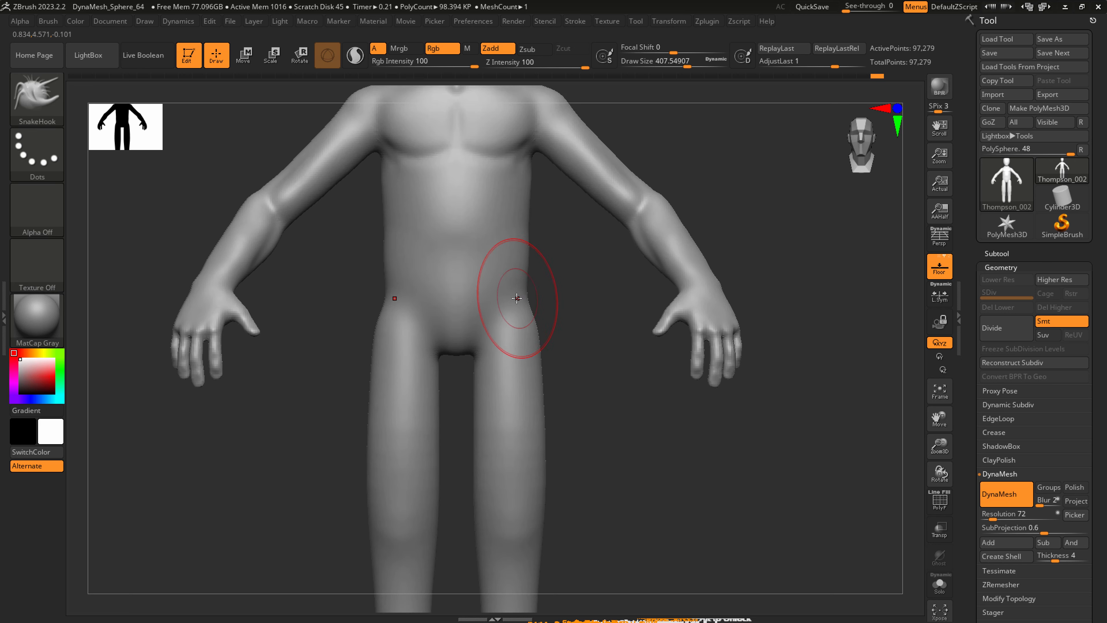
Reshape the hips, thighs and lower legs with SnakeHook at a draw size of about 408.
right_click_drag(709, 323, 723, 347)
mouse_move(546, 442)
right_mouse_down("alt")
mouse_move(677, 412)
mouse_move(729, 415)
right_mouse_up("alt")
left_click_drag(590, 283, 587, 271, "shift")
left_click_drag(537, 307, 541, 334, "shift")
right_click_drag(548, 371, 536, 340, "ctrl")
right_click_drag(537, 414, 539, 336, "alt")
From below, pull the feet forward out of the leg ends with SnakeHook at a draw size of about 228, with Sculptris Pro enabled.
mouse_move(532, 468)
right_mouse_down("alt")
mouse_move(540, 380)
mouse_move(518, 471)
mouse_move(521, 353)
mouse_move(526, 511)
right_mouse_up("alt")
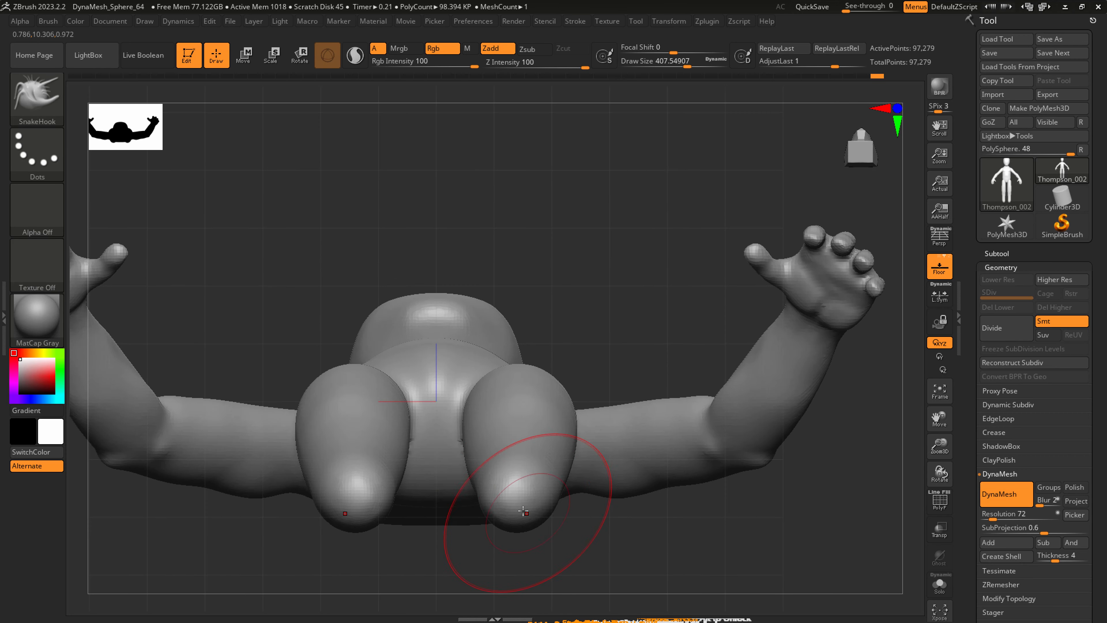
key("s")
mouse_move(522, 506)
left_mouse_down()
mouse_move(504, 506)
mouse_move(526, 395)
left_mouse_up()
left_click(354, 56)
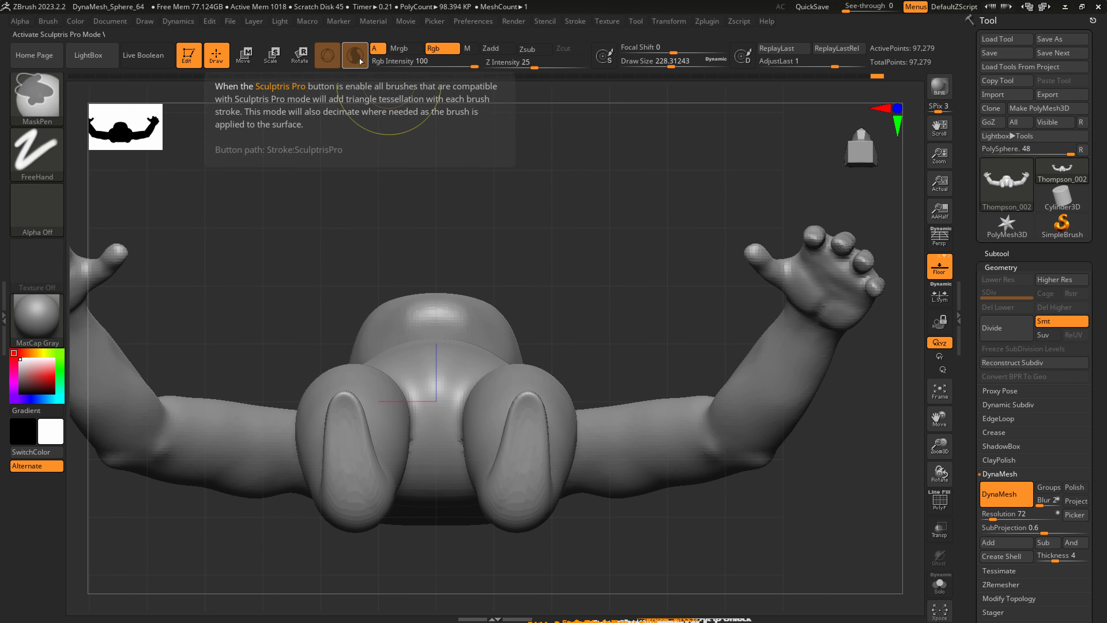
mouse_move(509, 460)
left_mouse_down()
mouse_move(548, 365)
mouse_move(528, 369)
mouse_move(539, 347)
left_mouse_up()
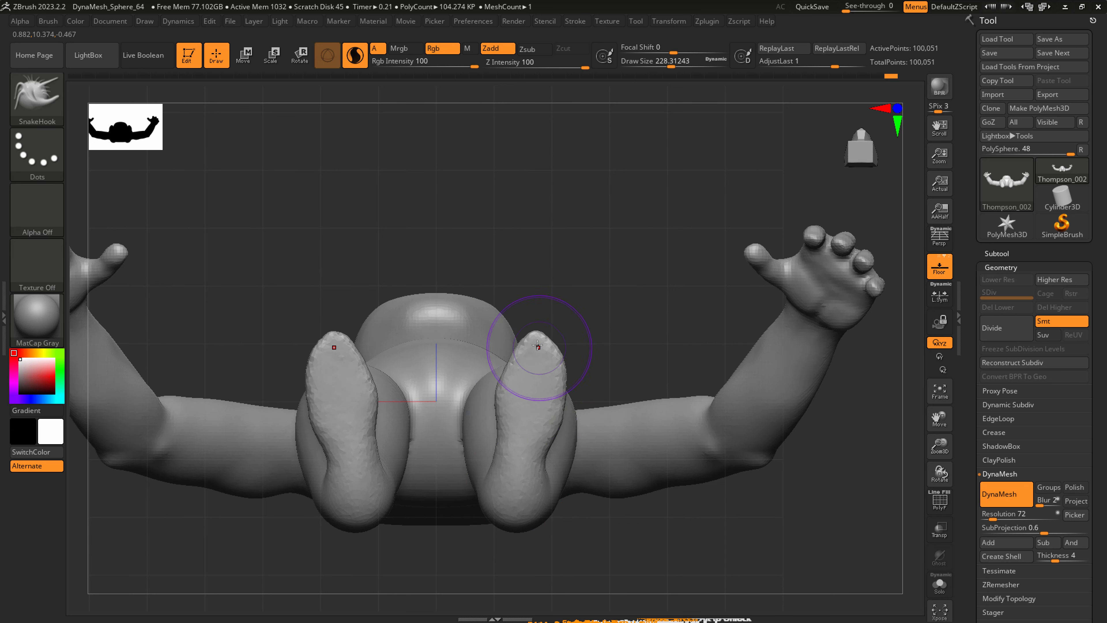
Shape the heels, sides and balls of the feet from below with SnakeHook, reducing the draw size to about 182.
left_click_drag(530, 458, 505, 521)
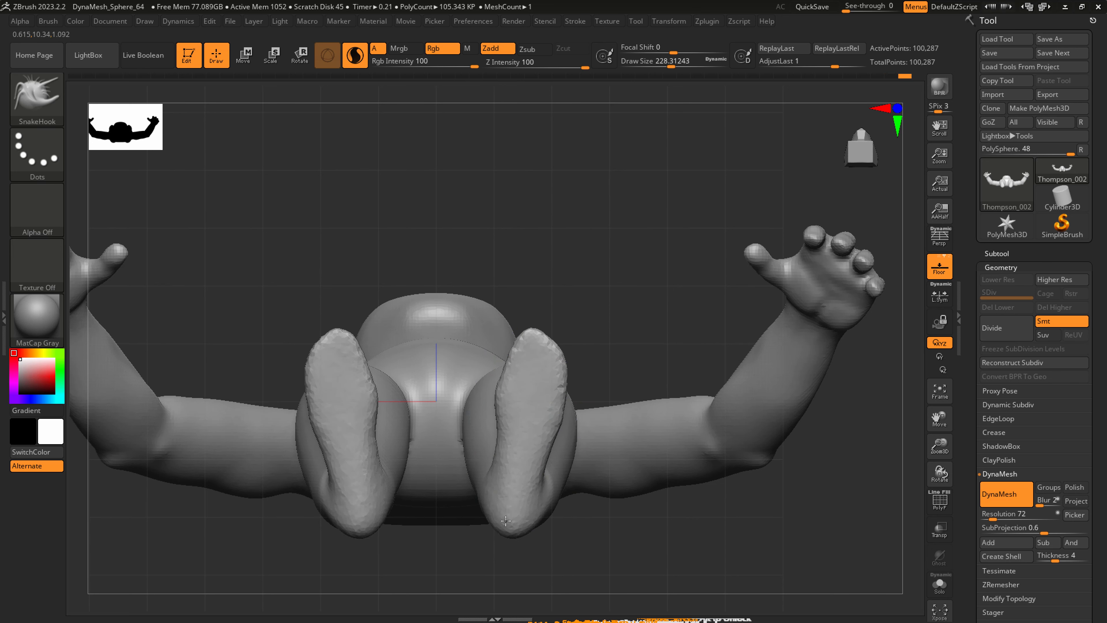
mouse_move(511, 421)
left_mouse_down()
mouse_move(501, 416)
mouse_move(529, 353)
left_mouse_up()
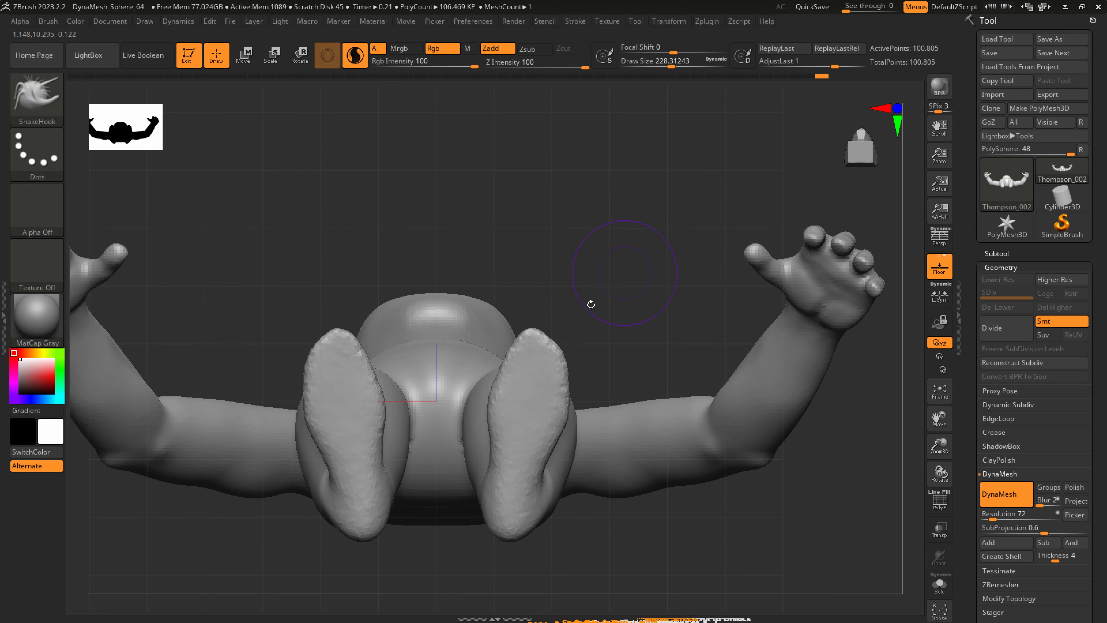
mouse_move(522, 524)
left_mouse_down()
mouse_move(531, 519)
mouse_move(492, 522)
left_mouse_up()
key("s")
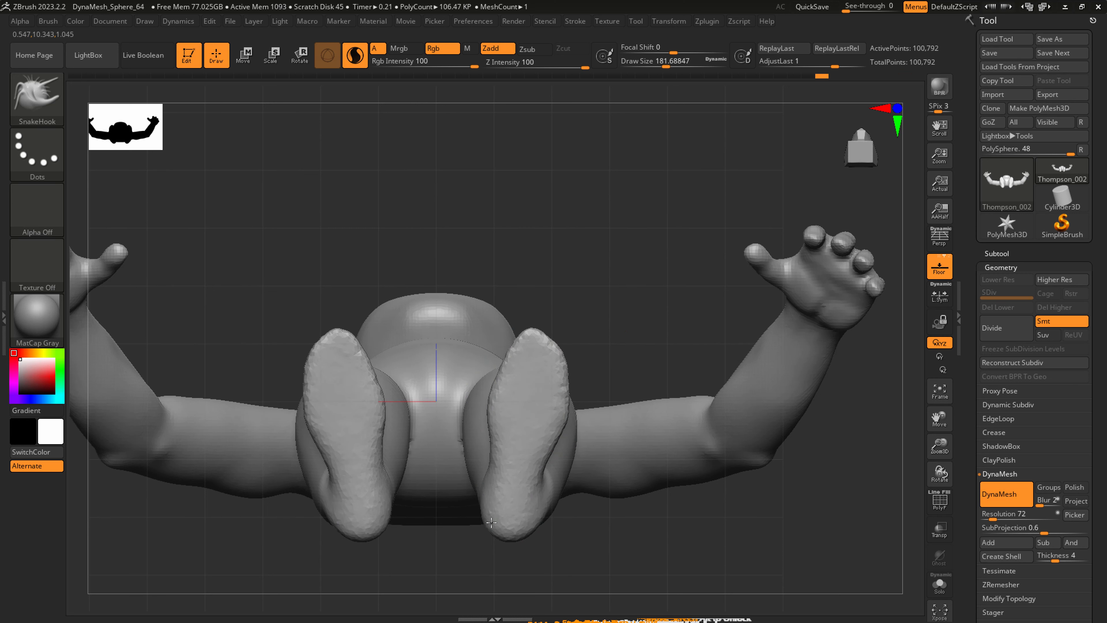
left_click_drag(556, 495, 551, 473, "shift")
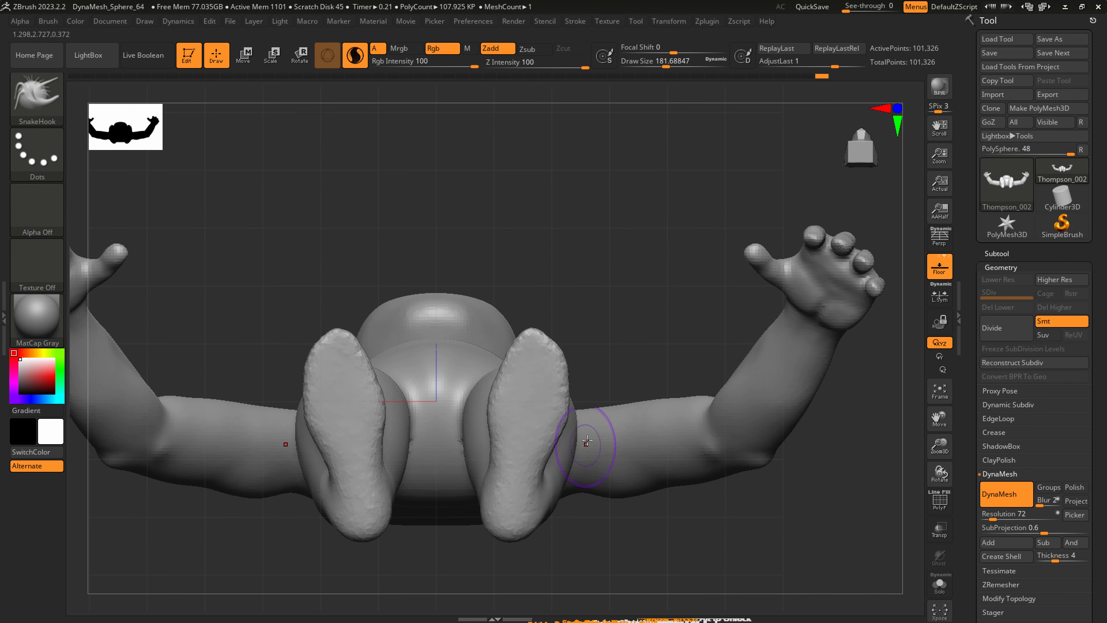
Shape and smooth the insteps, ankles and heels from the side, and turn off Sculptris Pro.
mouse_move(580, 519)
left_mouse_down("shift")
mouse_move(578, 549)
mouse_move(612, 157)
left_mouse_up("shift")
left_click_drag(598, 449, 589, 348, "alt")
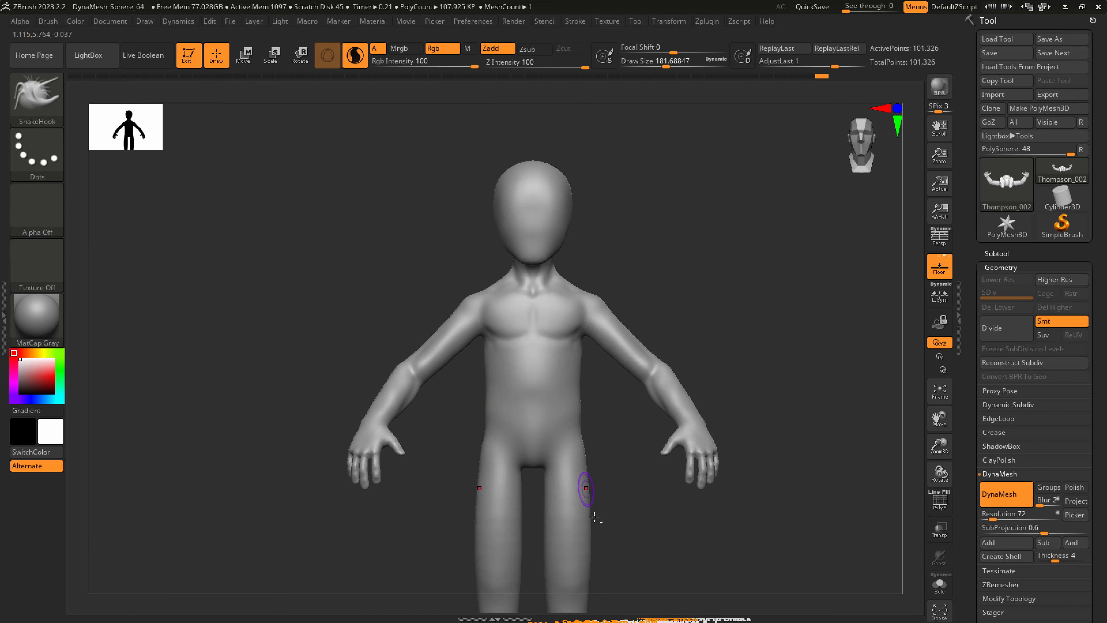
left_click_drag(593, 570, 563, 336, "alt")
mouse_move(563, 498)
left_mouse_down("alt")
mouse_move(565, 511)
mouse_move(541, 506)
mouse_move(647, 441)
mouse_move(629, 426)
left_mouse_up("alt")
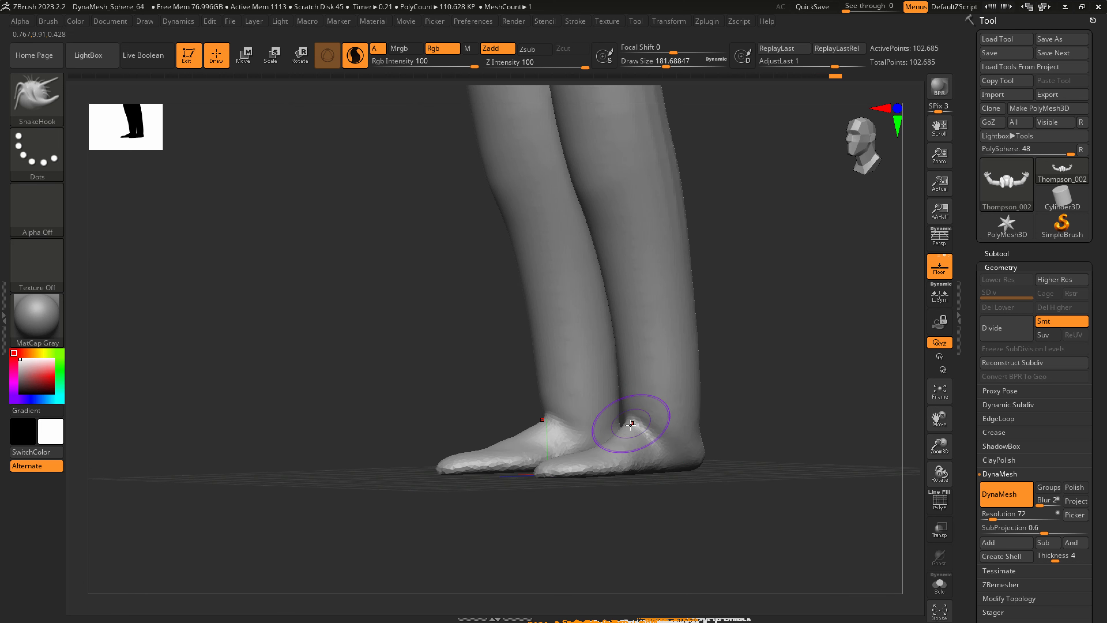
key("shift")
right_click_drag(649, 448, 689, 450)
left_click_drag(687, 446, 683, 382, "shift")
left_click(357, 62)
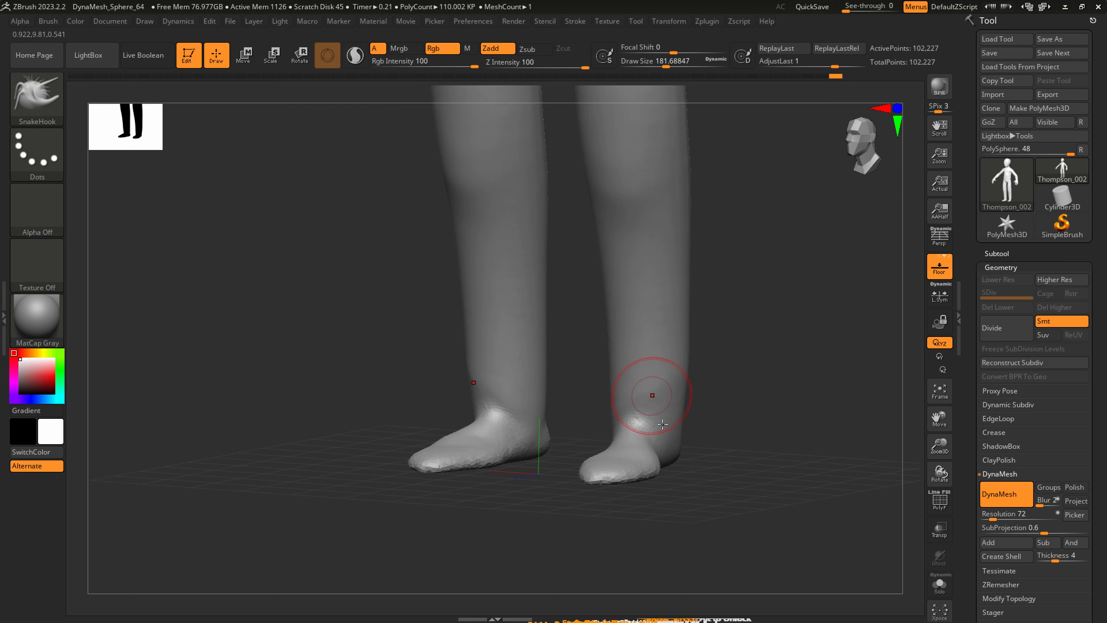
Slim the lower legs above the ankles with SnakeHook at a draw size of about 437.
key("s")
mouse_move(663, 420)
left_mouse_down()
mouse_move(674, 420)
mouse_move(625, 407)
left_mouse_up()
key("s")
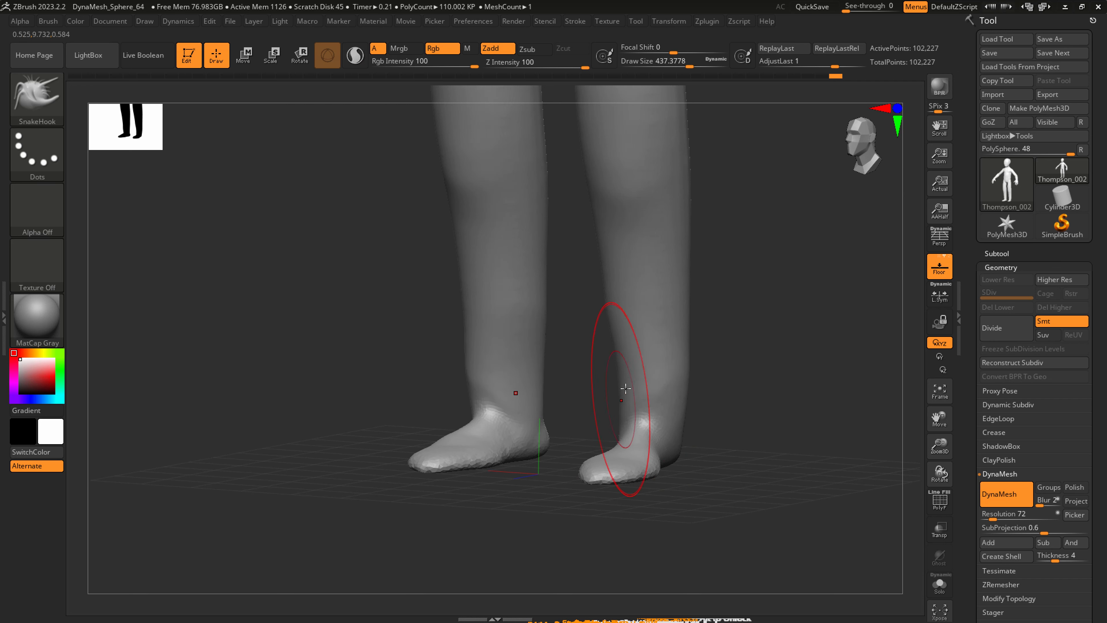
right_click_drag(649, 377, 668, 384, "shift")
left_click_drag(669, 385, 657, 390)
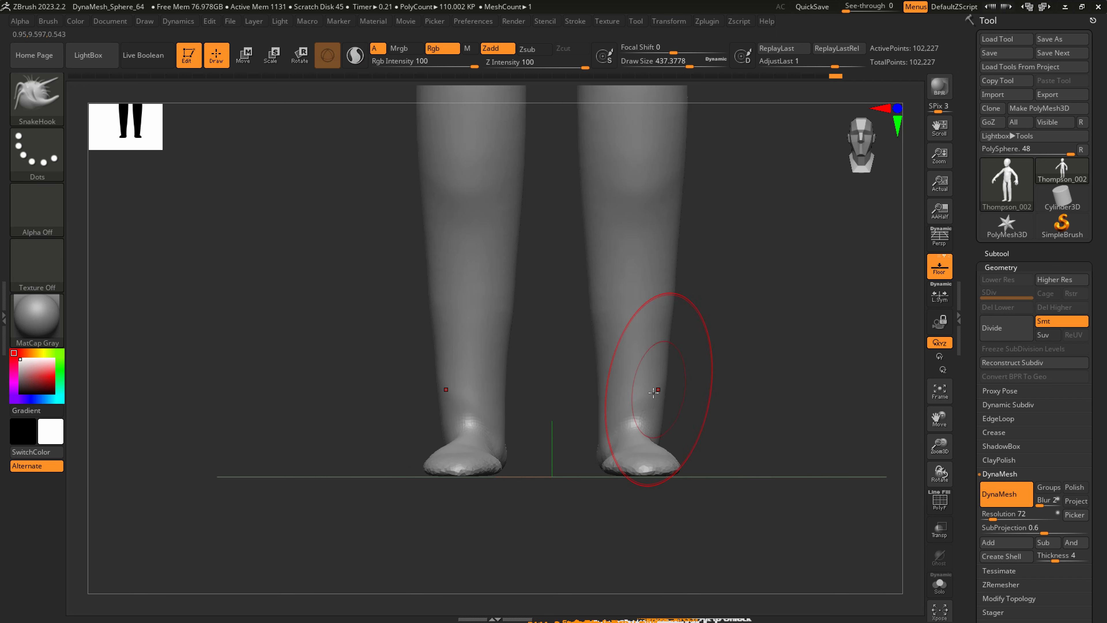
right_click_drag(656, 395, 493, 340)
Add volume to the feet and ankles with the Inflat brush at a Z intensity of 10, and smooth them.
left_click(47, 98)
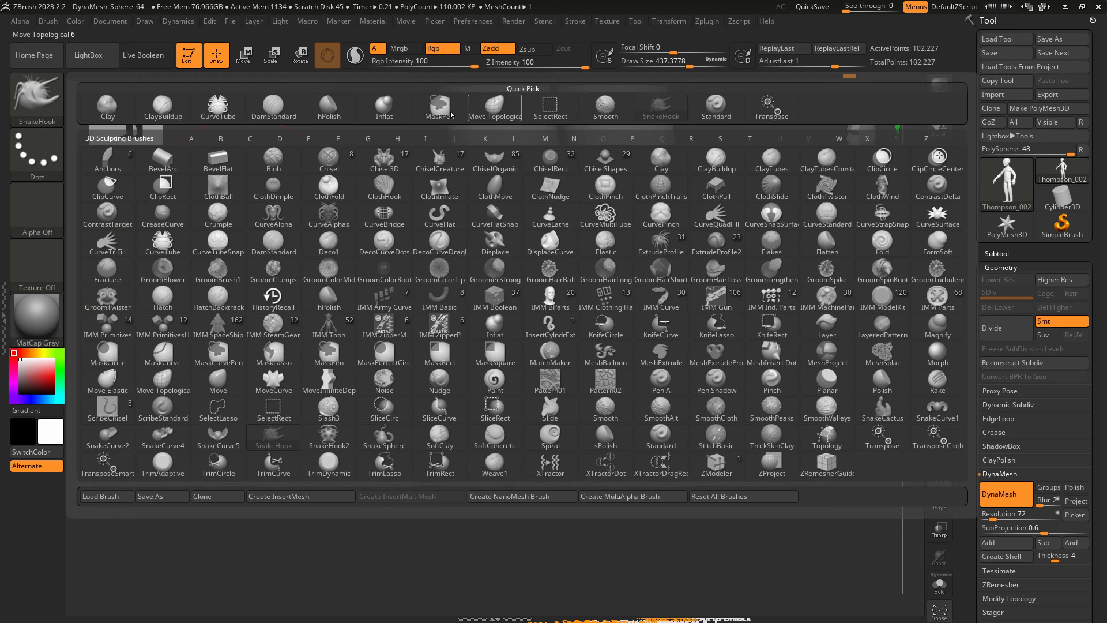
left_click(394, 107)
left_click_drag(665, 445, 632, 451)
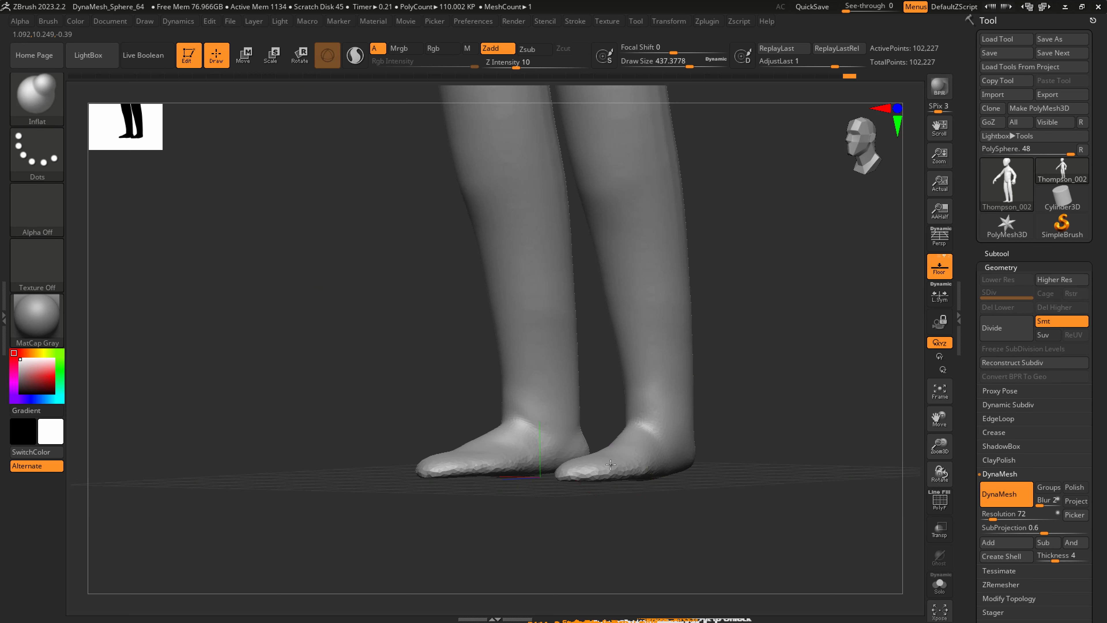
right_click_drag(620, 456, 581, 461)
left_click_drag(598, 408, 617, 409)
right_click_drag(617, 409, 661, 410)
left_click_drag(627, 399, 612, 401)
mouse_move(612, 401)
right_mouse_down()
mouse_move(586, 415)
mouse_move(622, 405)
mouse_move(612, 412)
right_mouse_up()
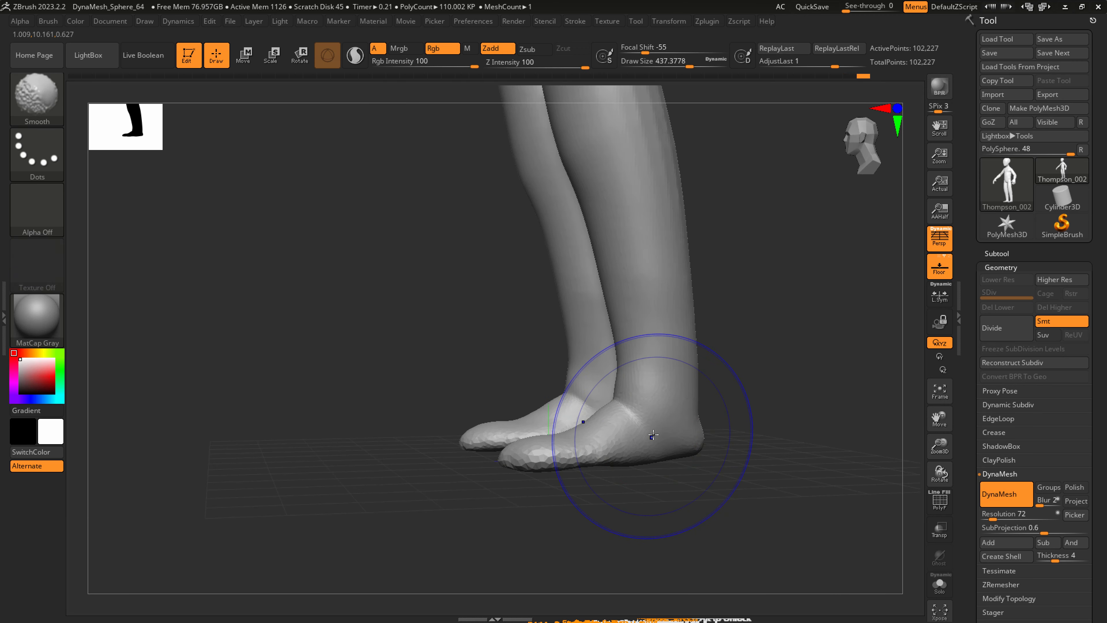
Flatten the soles with ClipCurve by cutting straight along the underside of the feet in a side view without perspective.
key("p")
right_click_drag(656, 450, 684, 477, "ctrl")
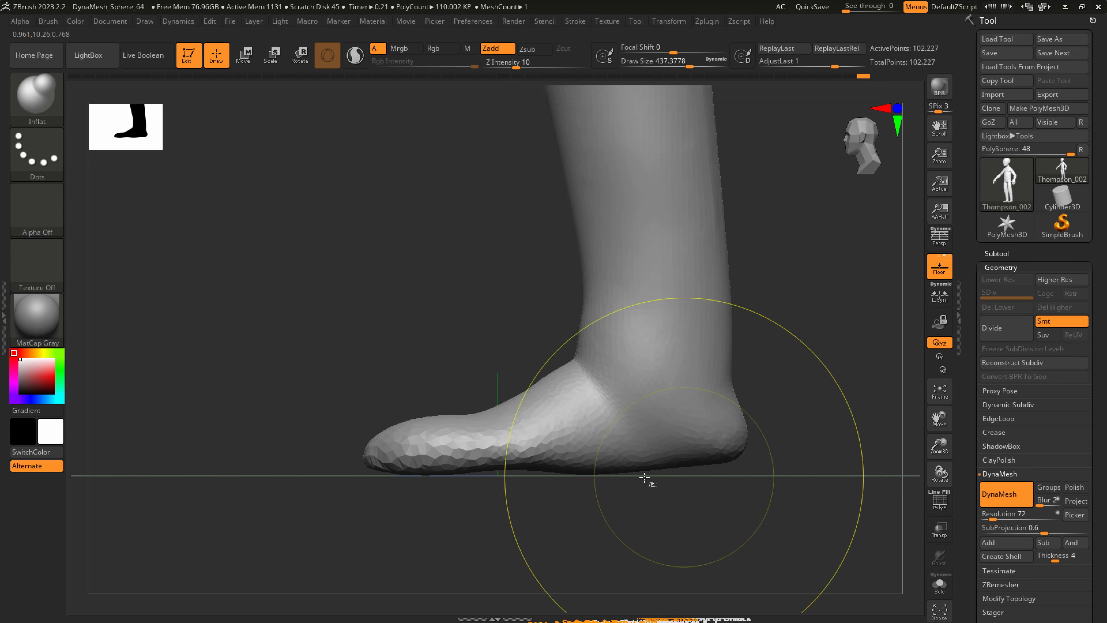
left_click(43, 87, "ctrl+shift")
left_click(232, 161)
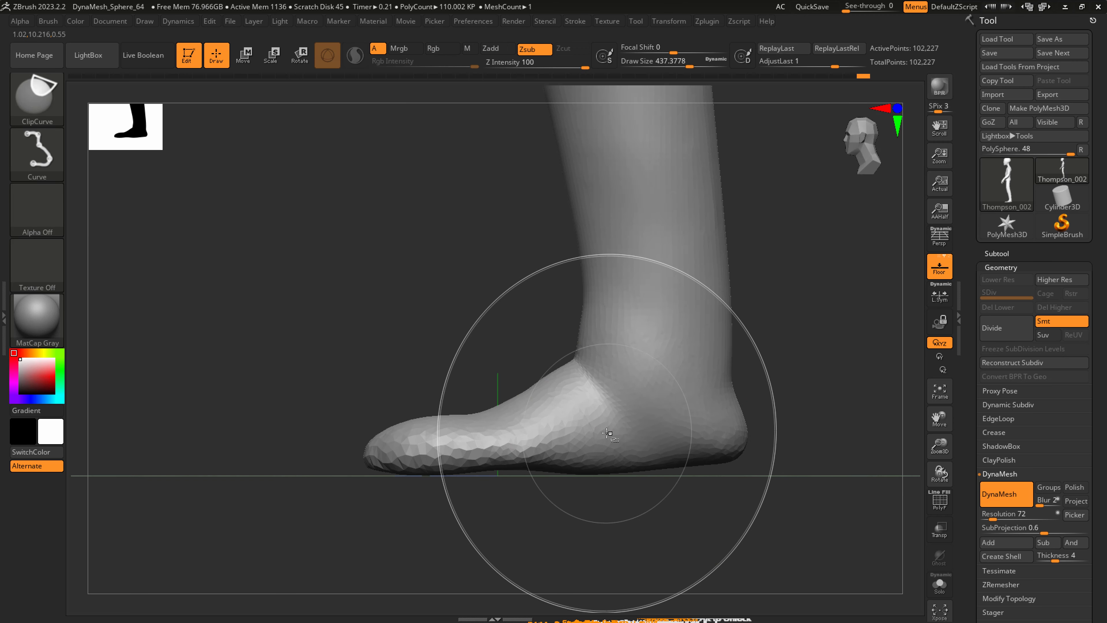
left_click_drag(748, 460, 332, 462, "ctrl+shift")
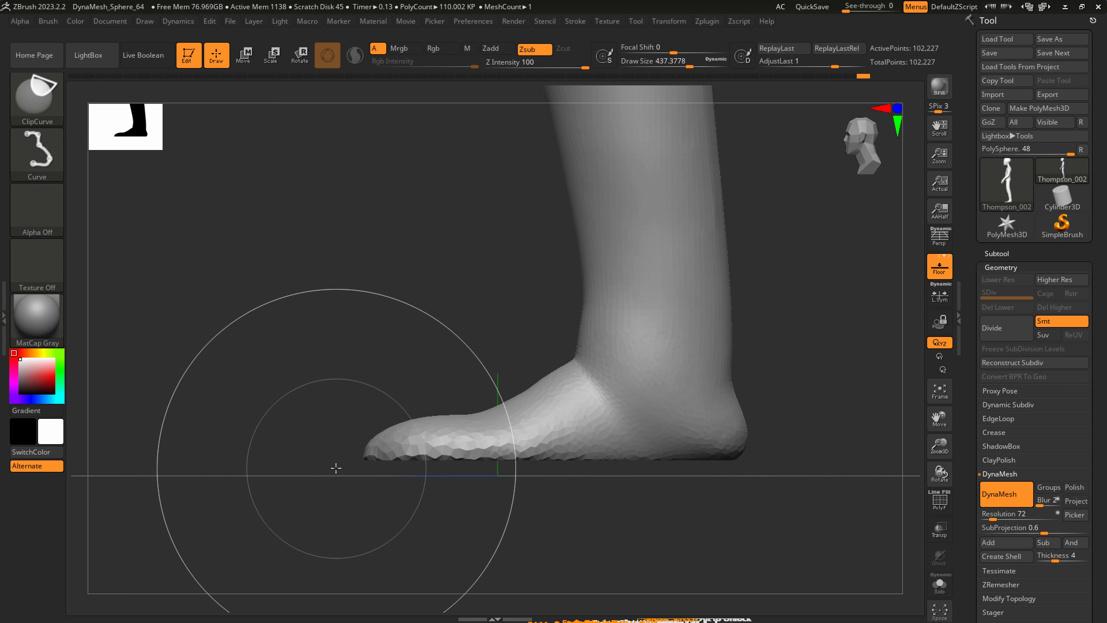
key("p")
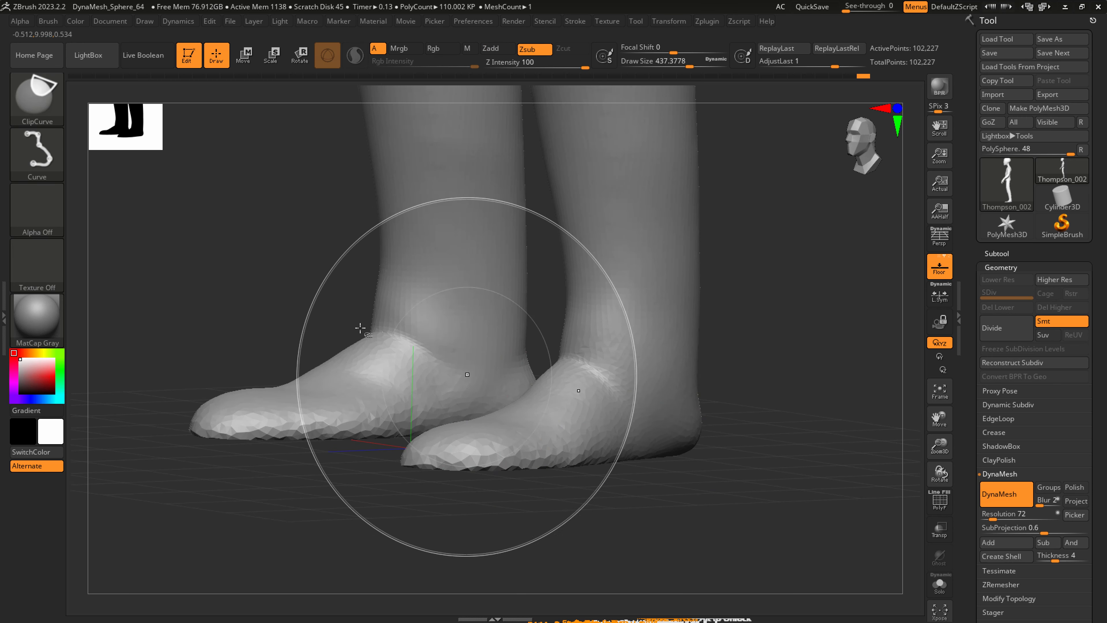
Display the polygon wireframe on the feet to inspect the mesh density around the soles.
left_click(40, 101, "ctrl+shift")
left_click(50, 103, "ctrl+shift")
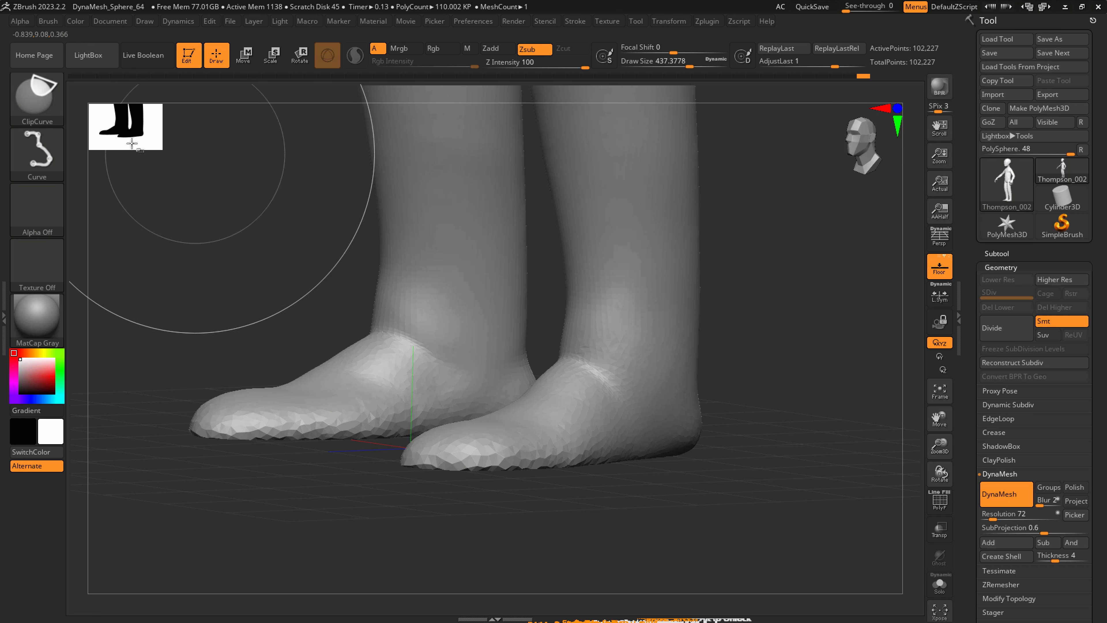
left_click(37, 98)
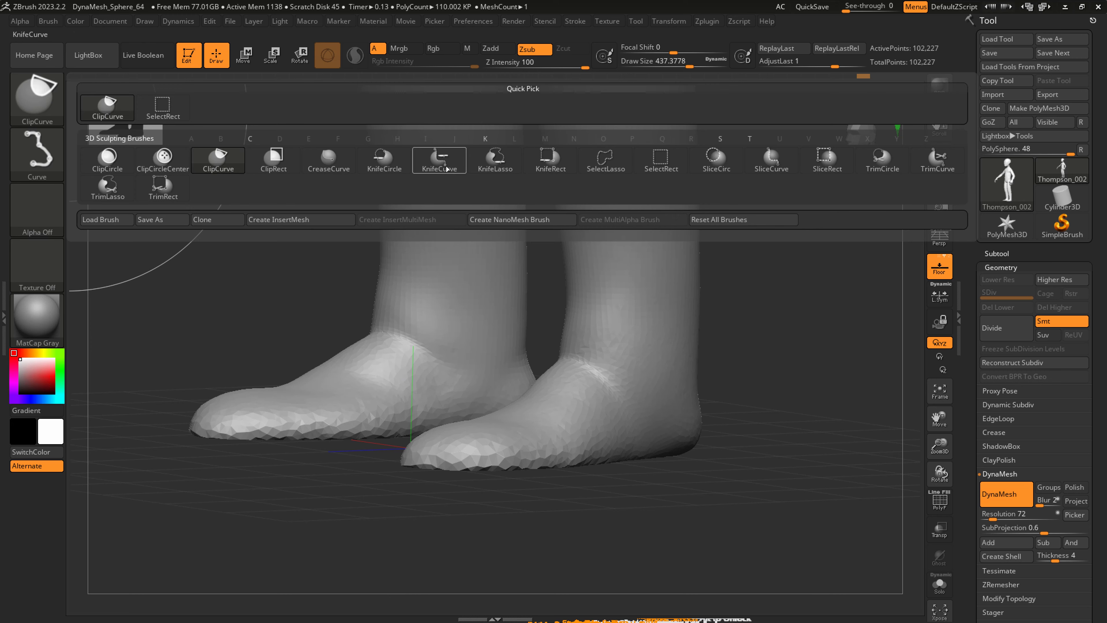
right_click_drag(615, 444, 613, 425)
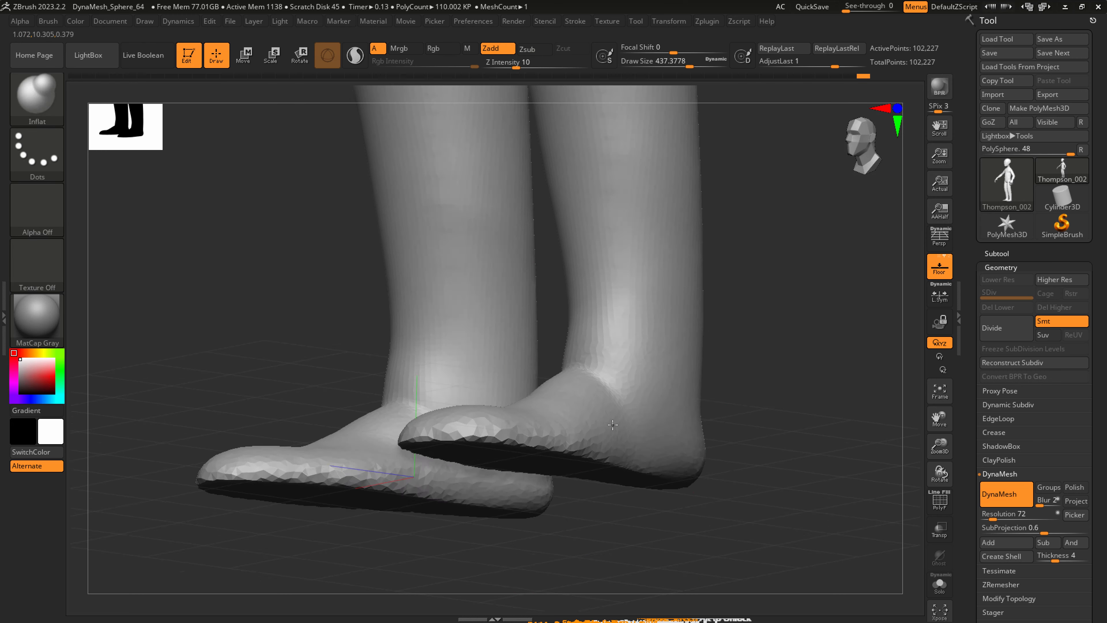
key("shift+f")
Try to flatten the soles with a straight ClipCurve cut along the underside of the foot in side view.
mouse_move(659, 512)
right_mouse_down()
mouse_move(628, 523)
mouse_move(648, 517)
right_mouse_up()
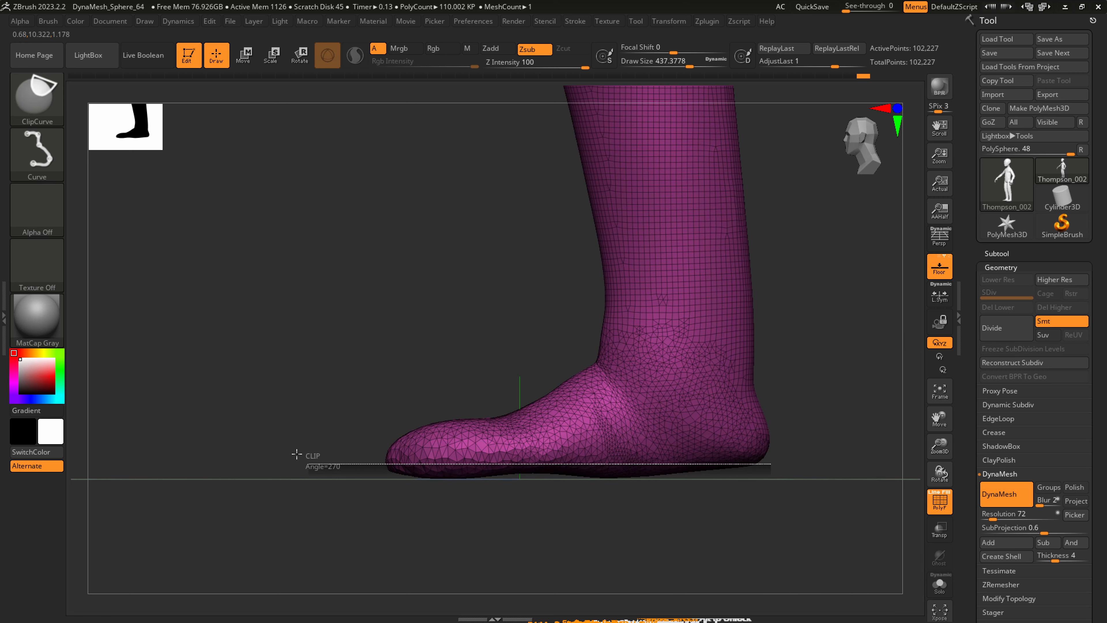
left_click_drag(297, 454, 294, 462, "ctrl+shift")
right_click_drag(595, 485, 579, 519)
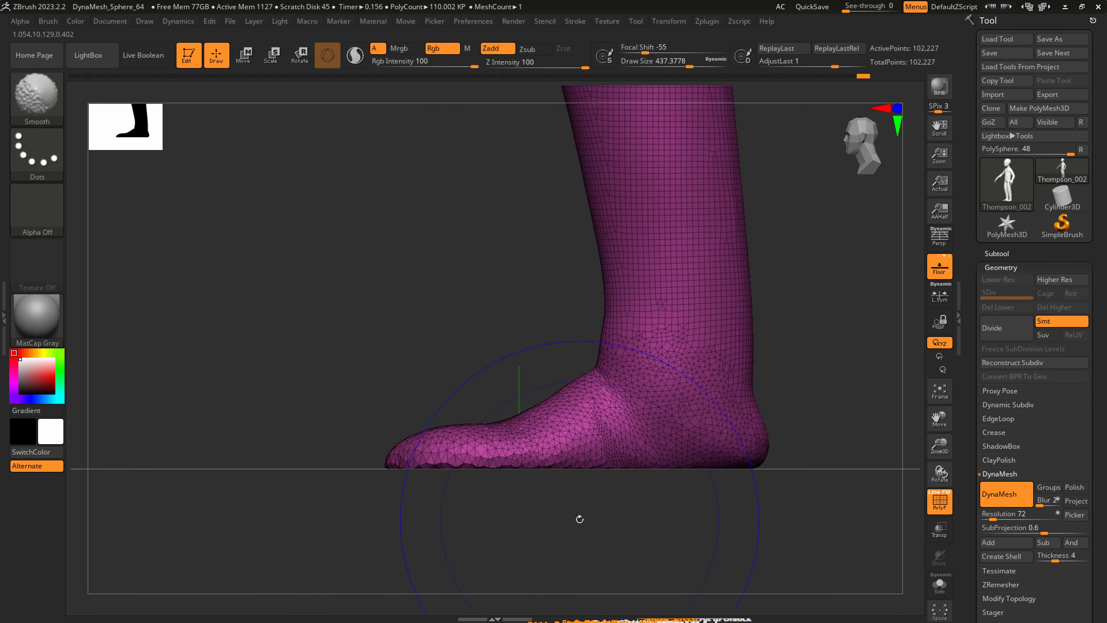
key("ctrl+z")
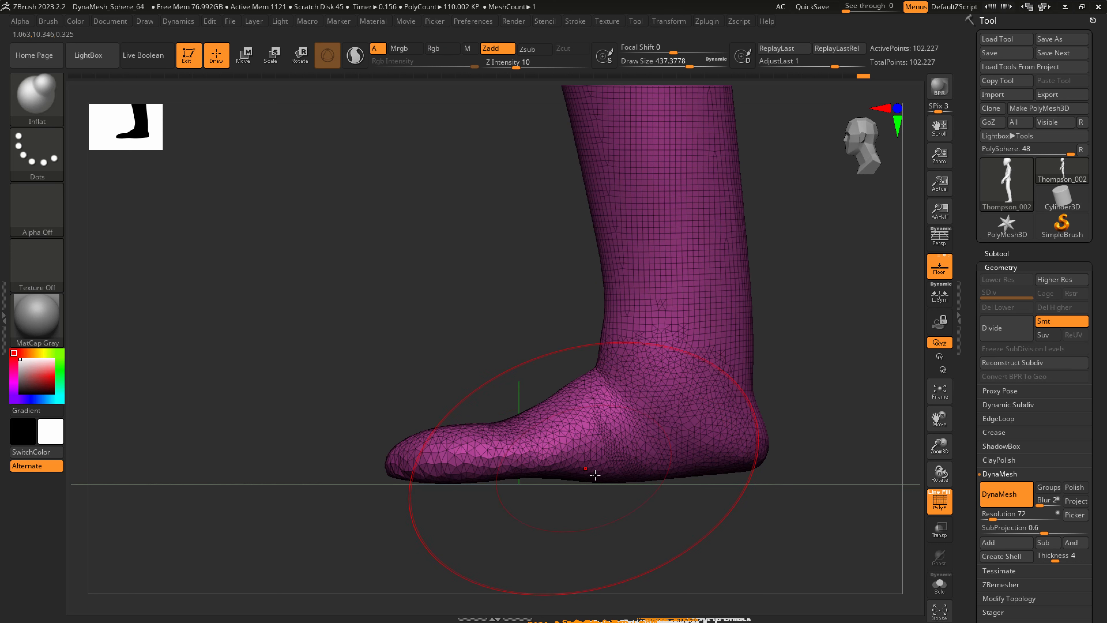
Choose the KnifeCurve brush for cutting and save the tool to disk.
key("ctrl+shift")
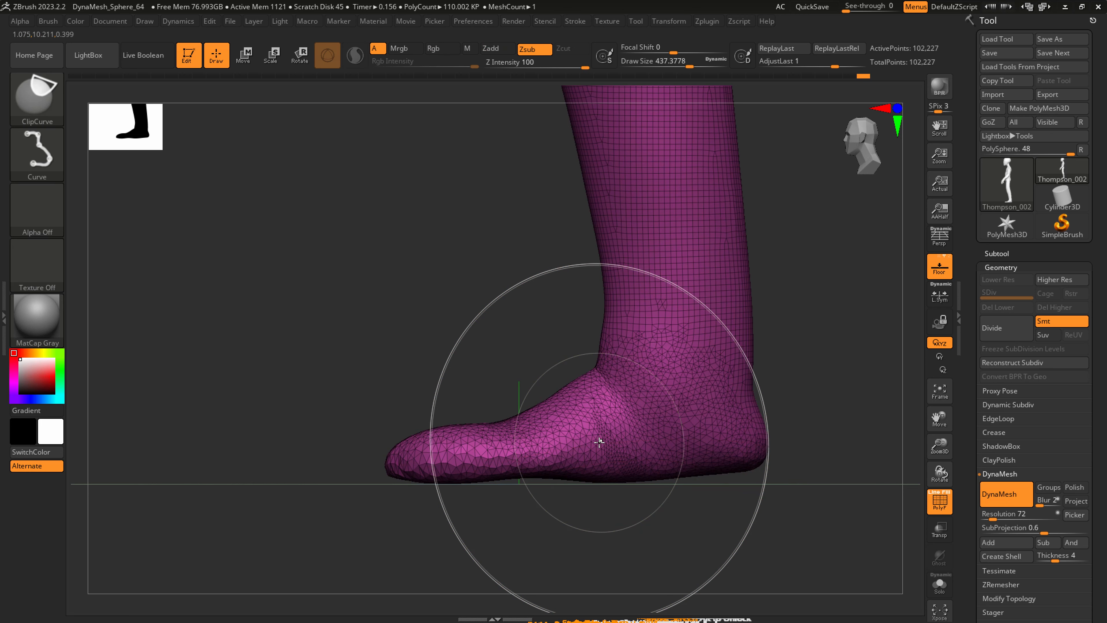
left_click(41, 93)
left_click(445, 161)
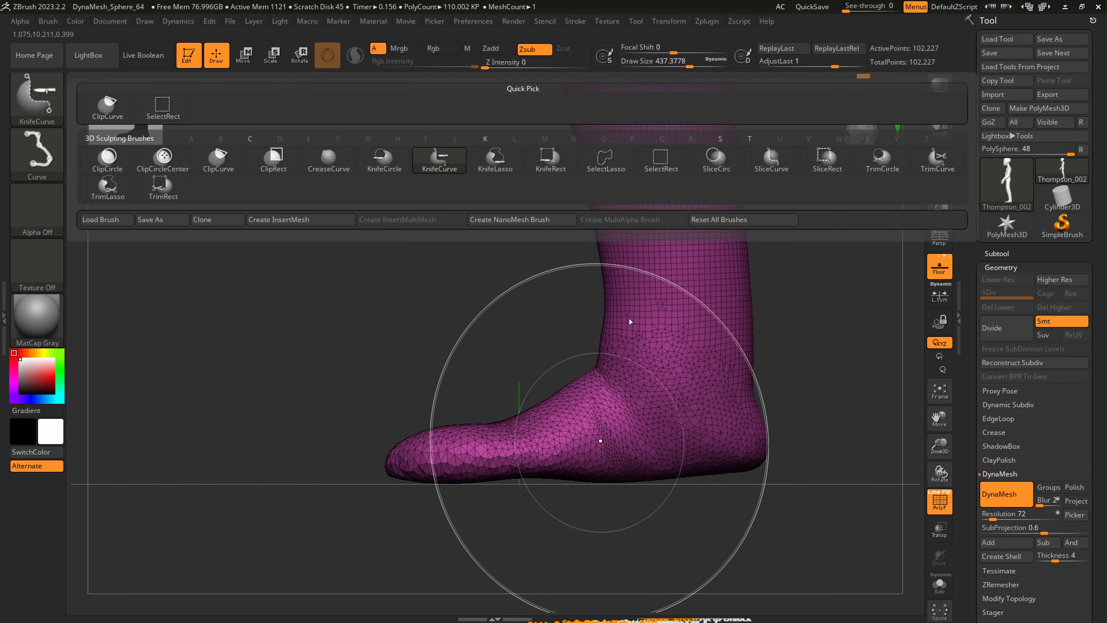
left_click(1000, 55)
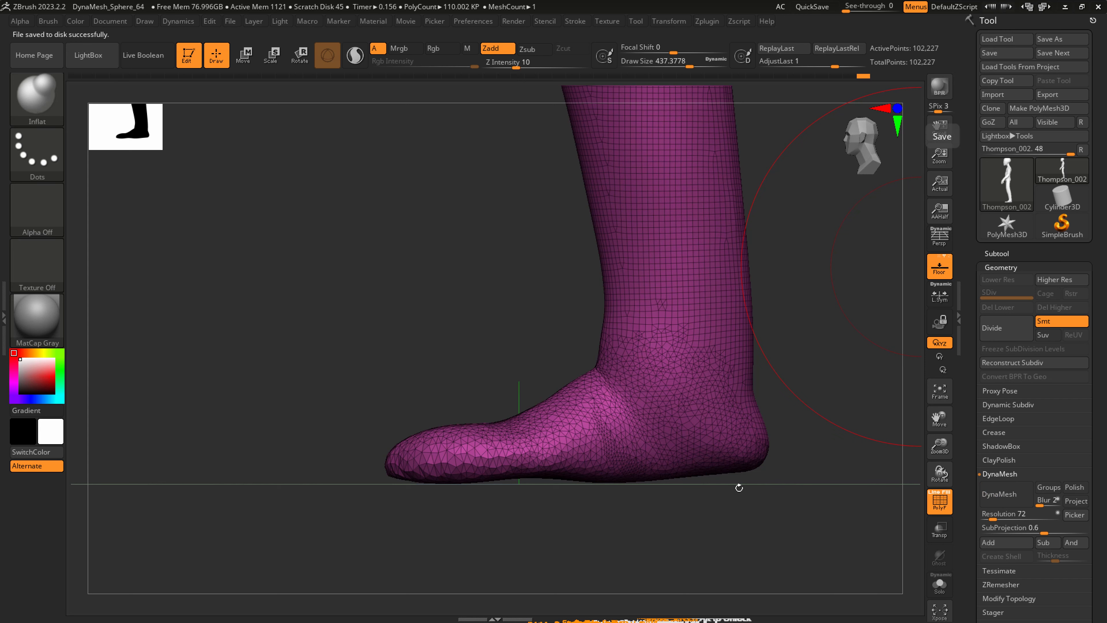
Slice the undersides of the feet flat with a straight KnifeCurve cut in side view.
key("ctrl+shift")
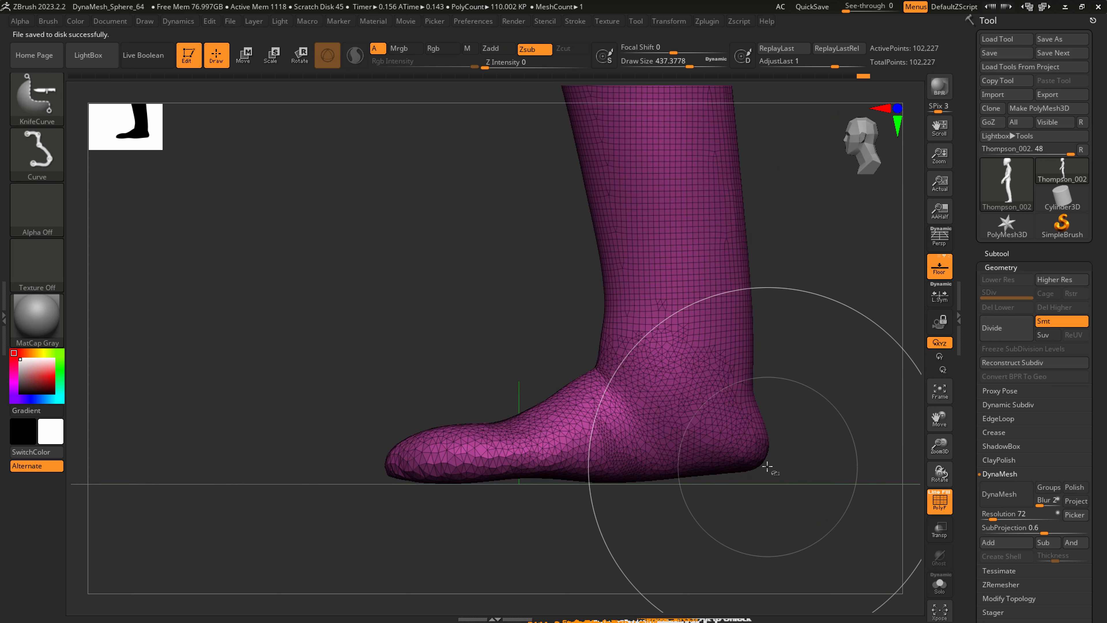
mouse_move(775, 463)
left_mouse_down("ctrl+shift")
mouse_move(494, 478)
mouse_move(265, 461)
mouse_move(272, 470)
mouse_move(528, 395)
mouse_move(586, 491)
mouse_move(658, 457)
left_mouse_up("ctrl+shift")
mouse_move(715, 504)
left_mouse_down()
mouse_move(612, 527)
mouse_move(541, 505)
mouse_move(533, 535)
mouse_move(506, 534)
left_mouse_up()
Reshape the front of the feet around the toes with SnakeHook at a draw size of about 140.
key("b")
key("s")
key("h")
key("s")
mouse_move(496, 468)
left_mouse_down()
mouse_move(466, 468)
mouse_move(505, 471)
left_mouse_up()
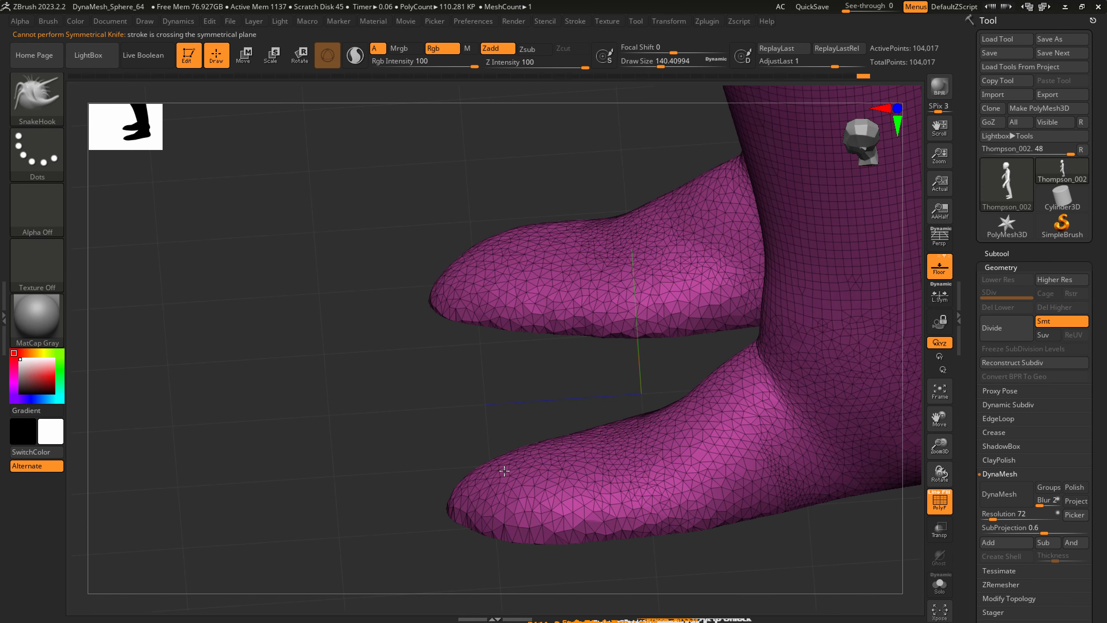
right_click_drag(504, 471, 503, 475, "ctrl")
key("s")
left_click_drag(500, 470, 492, 470)
left_click_drag(495, 471, 465, 461)
right_click_drag(499, 475, 499, 501)
Pull the toe ends into a fuller shape with SnakeHook at a draw size of about 245.
key("s")
left_click_drag(496, 497, 515, 497)
left_click_drag(484, 492, 462, 484)
right_click_drag(499, 436, 459, 395)
left_click_drag(292, 465, 388, 286, "ctrl")
mouse_move(388, 286)
right_mouse_down()
mouse_move(538, 411)
mouse_move(538, 519)
right_mouse_up()
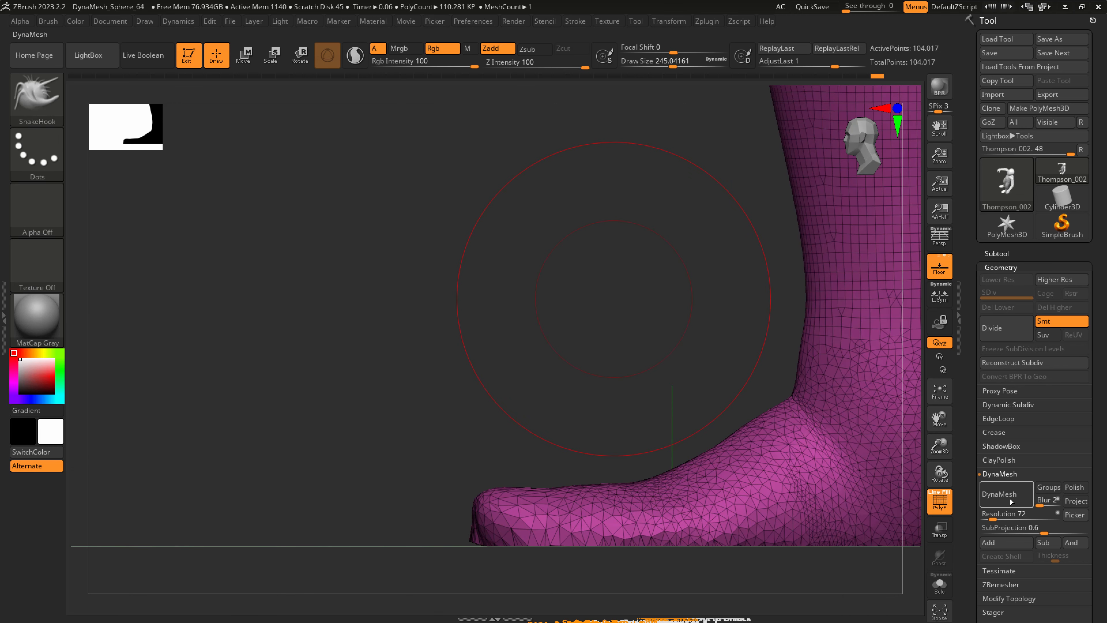
Remesh the model with DynaMesh at a resolution of 104.
left_click(993, 518)
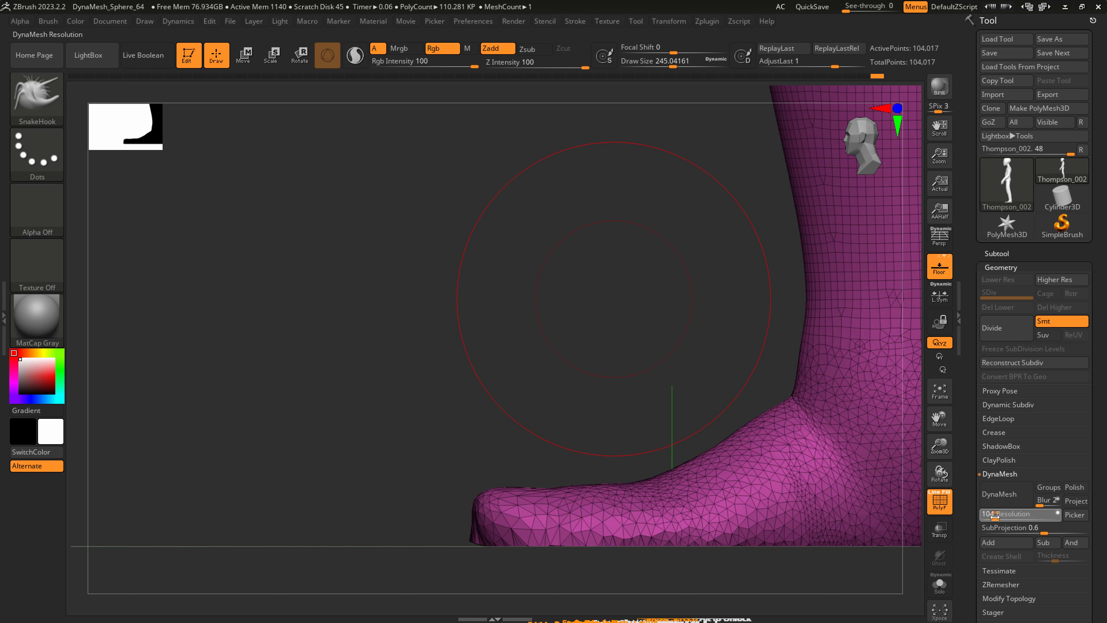
left_click(1003, 498)
left_click_drag(610, 518, 477, 544, "shift")
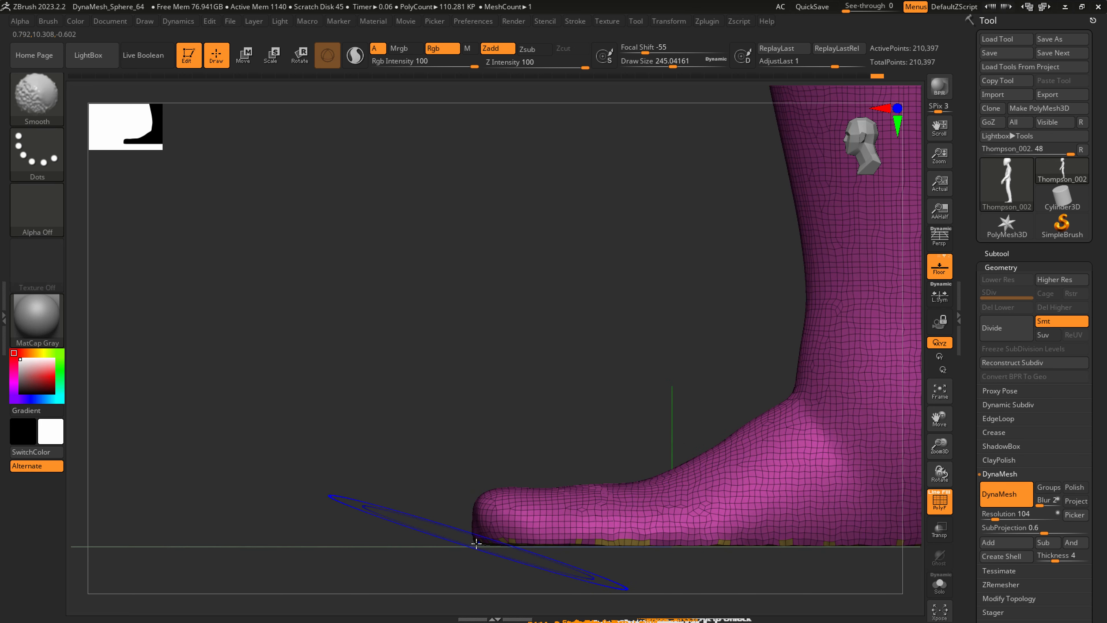
Trim the remeshed soles flat with a straight ClipCurve cut along the underside of the feet.
left_click(29, 98, "ctrl+shift")
left_click(213, 162)
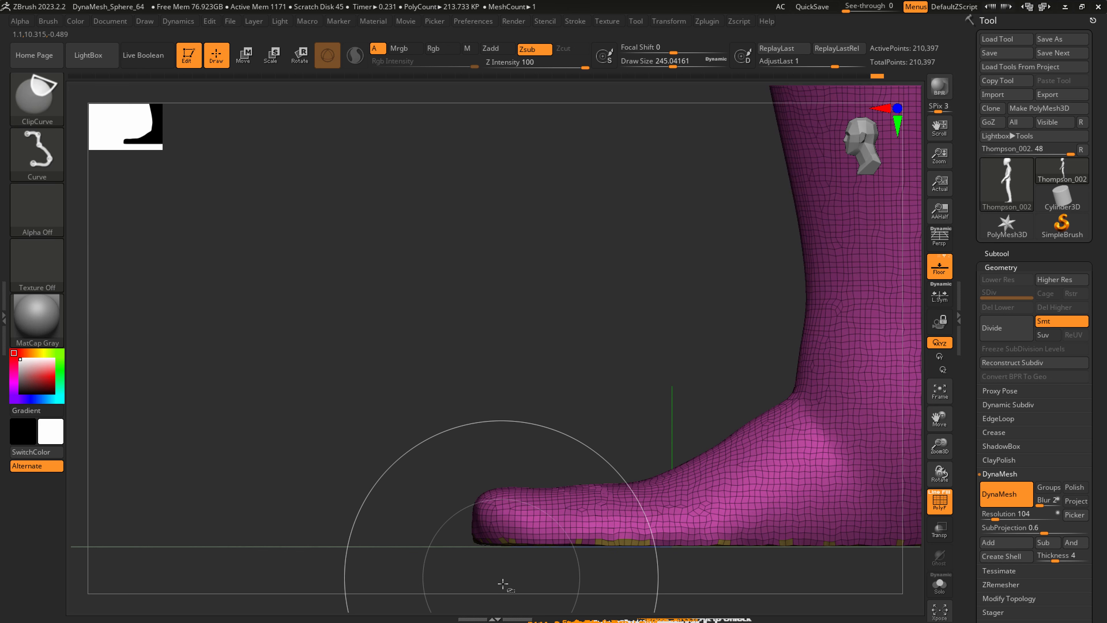
mouse_move(503, 565)
left_mouse_down("ctrl+shift")
mouse_move(455, 483)
mouse_move(471, 449)
mouse_move(568, 485)
mouse_move(561, 507)
mouse_move(446, 537)
left_mouse_up("ctrl+shift")
Refine the outline of the soles from below with SnakeHook at a draw size of about 484.
mouse_move(652, 487)
right_mouse_down("alt")
mouse_move(576, 492)
mouse_move(613, 410)
mouse_move(600, 396)
mouse_move(571, 518)
mouse_move(542, 469)
right_mouse_up("alt")
key("s")
mouse_move(542, 469)
left_mouse_down()
mouse_move(562, 468)
mouse_move(533, 473)
mouse_move(533, 464)
left_mouse_up()
left_click_drag(615, 452, 603, 457)
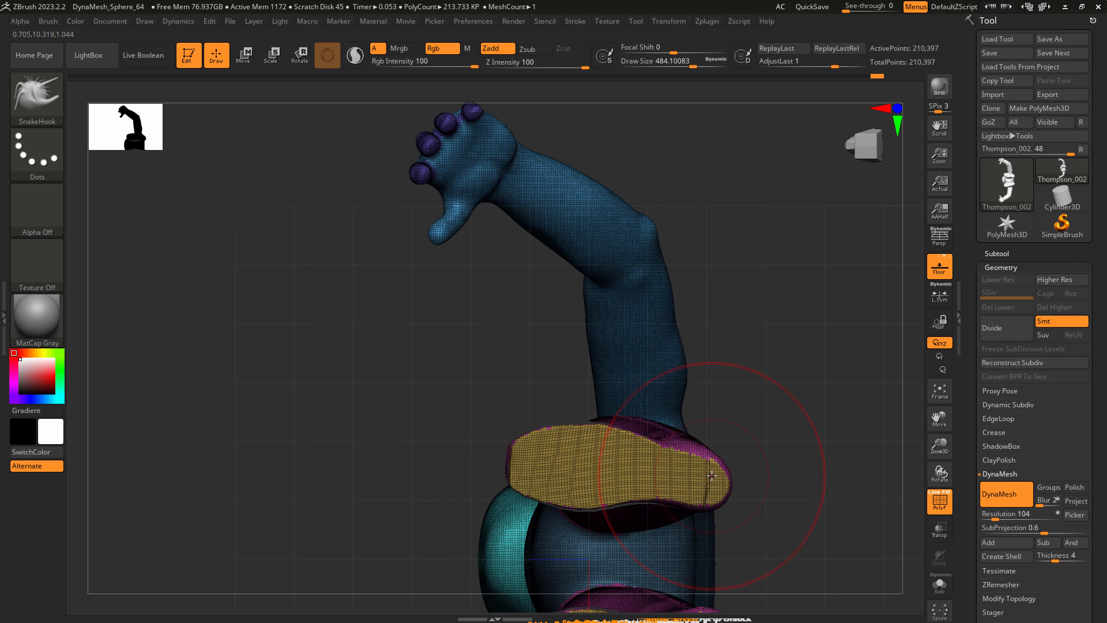
key("s")
mouse_move(711, 473)
left_mouse_down()
mouse_move(694, 465)
mouse_move(719, 460)
left_mouse_up()
mouse_move(730, 454)
right_mouse_down("shift")
mouse_move(697, 514)
mouse_move(647, 452)
mouse_move(659, 422)
right_mouse_up("shift")
Try to reshape the ankle from the side with SnakeHook at a draw size of about 814.
key("s")
left_click_drag(660, 422, 729, 418)
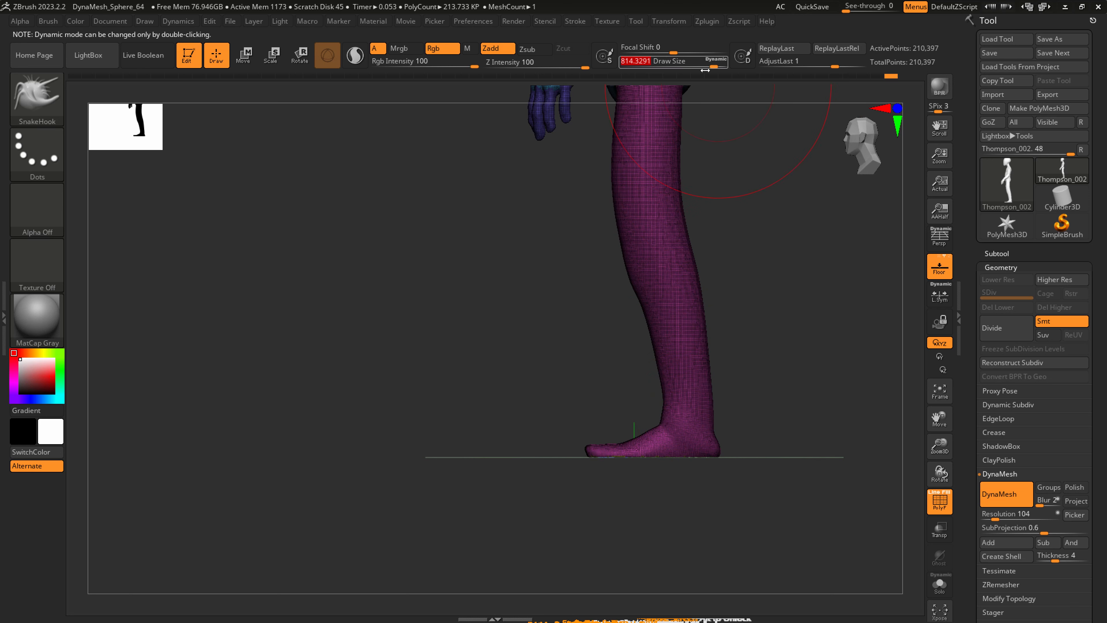
mouse_move(674, 420)
left_mouse_down()
mouse_move(706, 432)
mouse_move(697, 429)
left_mouse_up()
key("ctrl+z")
Adjust the lower leg and ankle profile from the side with SnakeHook.
key("s")
left_click_drag(700, 383, 692, 381)
right_click_drag(696, 377, 679, 494, "alt")
left_click_drag(674, 404, 669, 405)
right_click_drag(634, 392, 662, 395, "shift")
Shape the hips and upper thighs from the front with SnakeHook at a draw size of about 311.
key("s")
mouse_move(612, 391)
left_mouse_down()
mouse_move(571, 390)
mouse_move(640, 293)
mouse_move(633, 225)
left_mouse_up()
right_click_drag(613, 197, 610, 321, "alt")
left_click_drag(601, 290, 610, 289)
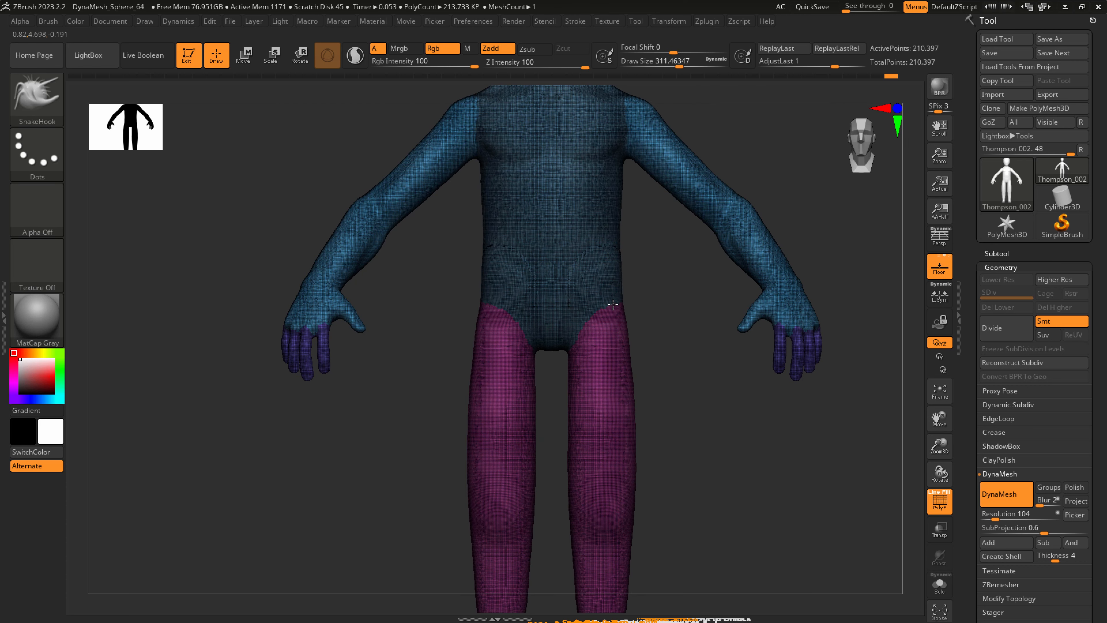
right_click_drag(610, 308, 590, 321)
Reshape the crotch and inner thighs with SnakeHook at a draw size of about 415, and smooth them.
key("s")
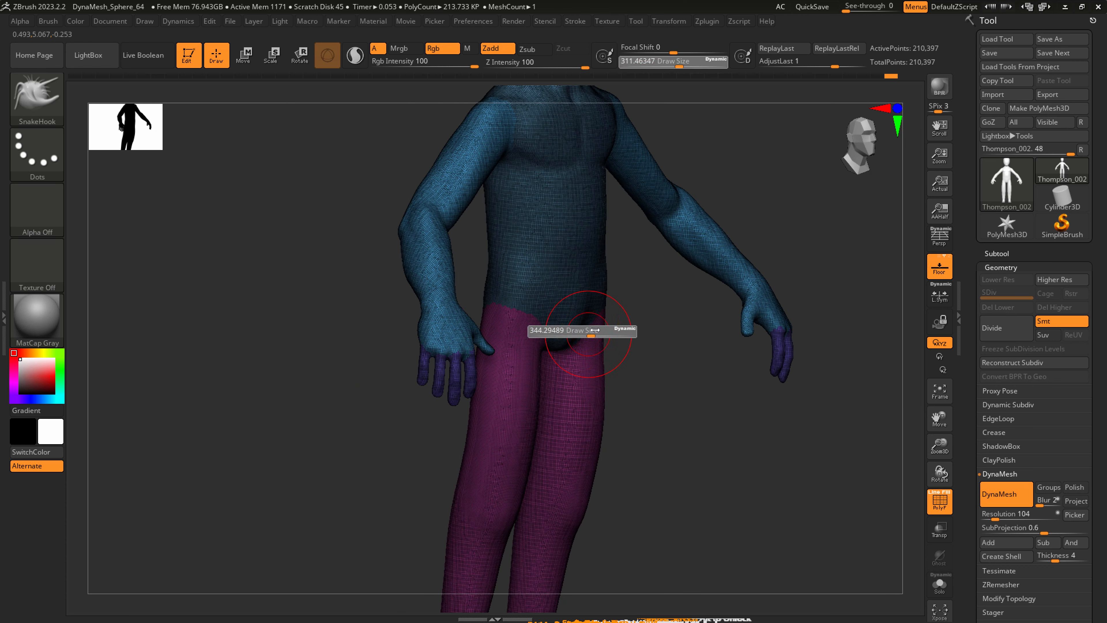
left_click_drag(589, 321, 592, 331)
right_click_drag(586, 347, 571, 342, "shift")
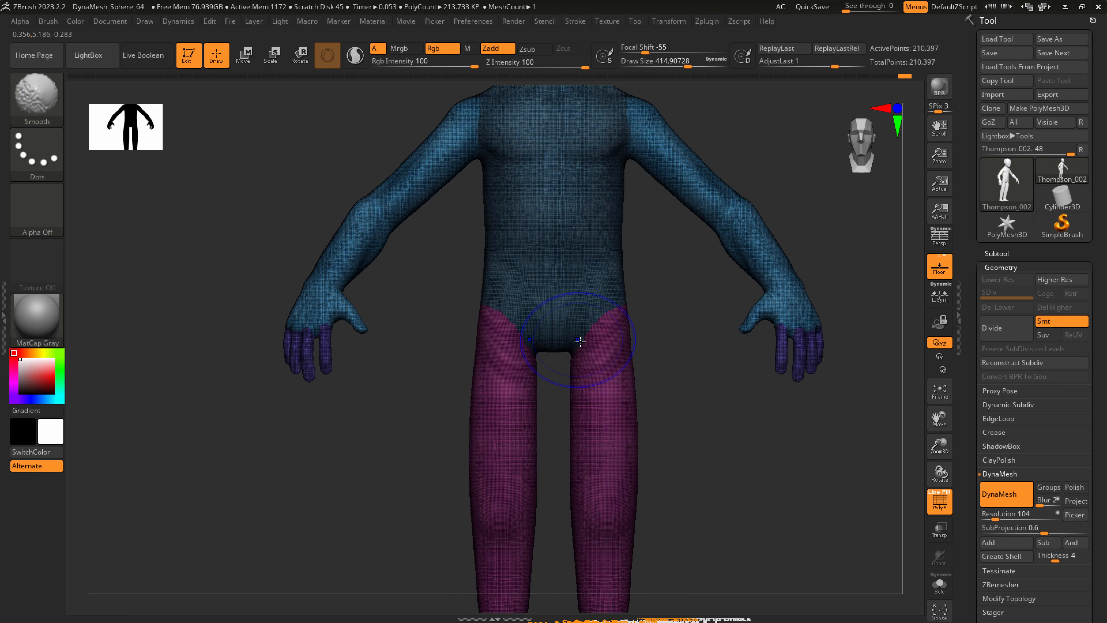
key("s")
mouse_move(597, 338)
left_mouse_down()
mouse_move(582, 338)
mouse_move(566, 369)
mouse_move(578, 370)
left_mouse_up()
Hide the wireframe and refine the lower pelvis and groin with SnakeHook.
key("shift+f")
mouse_move(645, 373)
right_mouse_down()
mouse_move(582, 357)
mouse_move(588, 332)
right_mouse_up()
key("s")
left_click_drag(588, 332, 595, 331)
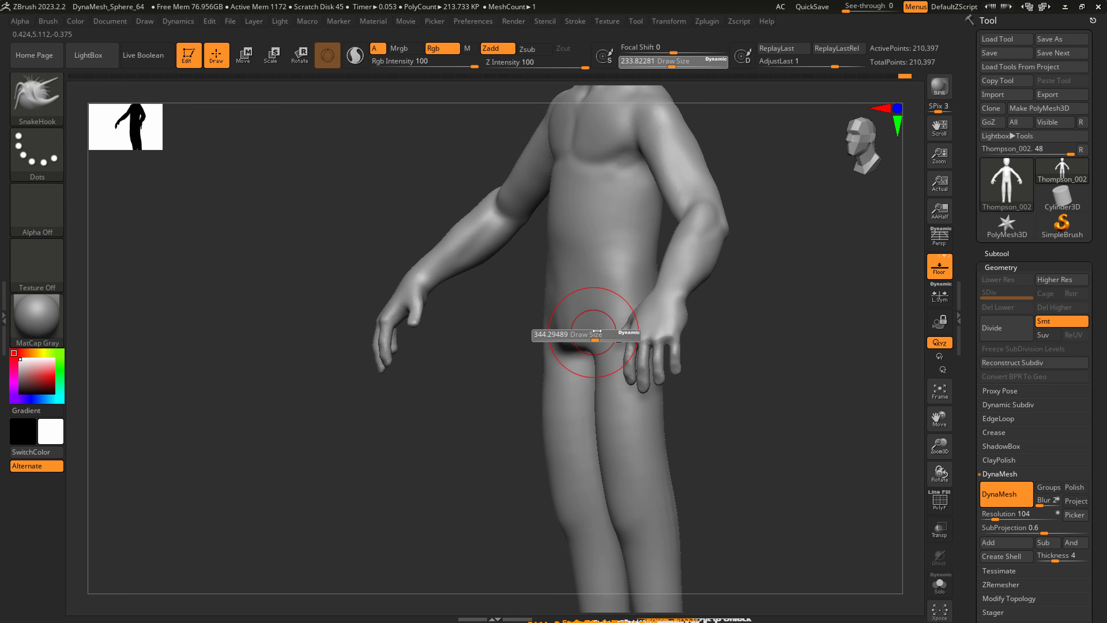
mouse_move(606, 340)
right_mouse_down()
mouse_move(591, 376)
mouse_move(623, 351)
right_mouse_up()
key("shift")
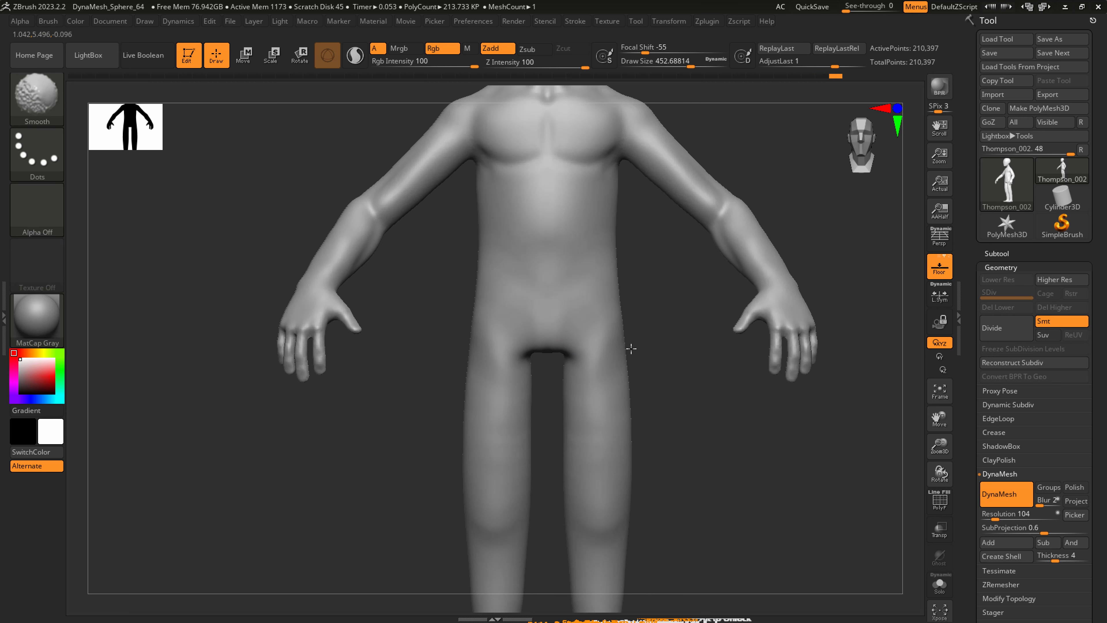
Adjust the outer hips and upper thighs, and smooth the surface around the pelvis.
key("s")
mouse_move(605, 364)
left_mouse_down()
mouse_move(594, 365)
mouse_move(626, 337)
left_mouse_up()
mouse_move(621, 340)
right_mouse_down("ctrl")
mouse_move(586, 364)
mouse_move(603, 344)
right_mouse_up("ctrl")
key("shift")
right_click_drag(572, 406, 518, 359)
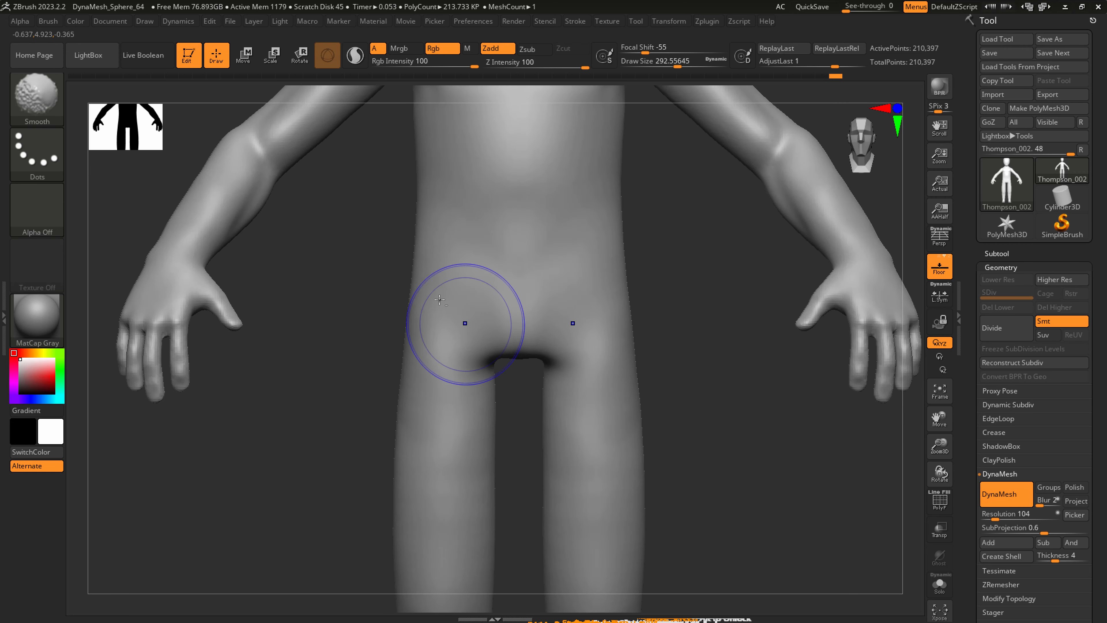
Add volume to the upper inner thighs with the Inflat brush at a draw size of about 453, and smooth them.
left_click(58, 102)
left_click(444, 110)
key("s")
left_click_drag(538, 370, 566, 370)
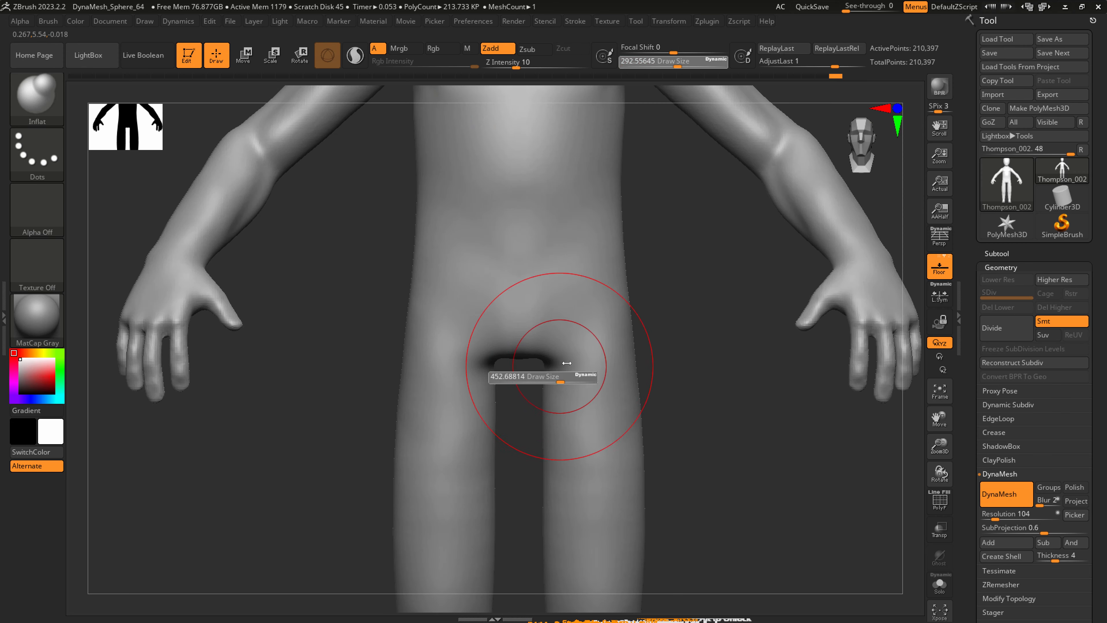
left_click_drag(566, 462, 565, 499)
mouse_move(565, 499)
right_mouse_down("ctrl")
mouse_move(572, 472)
mouse_move(592, 469)
right_mouse_up("ctrl")
key("shift")
left_click_drag(575, 413, 567, 440, "shift")
right_click_drag(566, 443, 571, 421, "ctrl")
Reshape the corners where the crotch meets the thighs with SnakeHook at a draw size of about 280.
key("b")
key("s")
key("h")
key("s")
left_click_drag(566, 421, 535, 420)
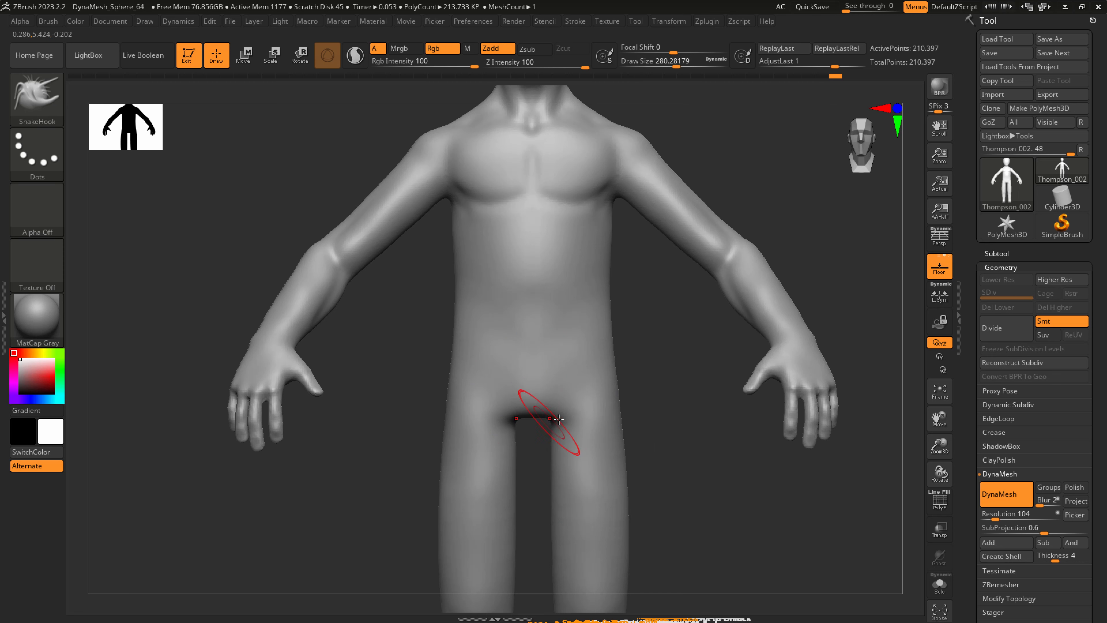
right_click_drag(575, 406, 562, 387)
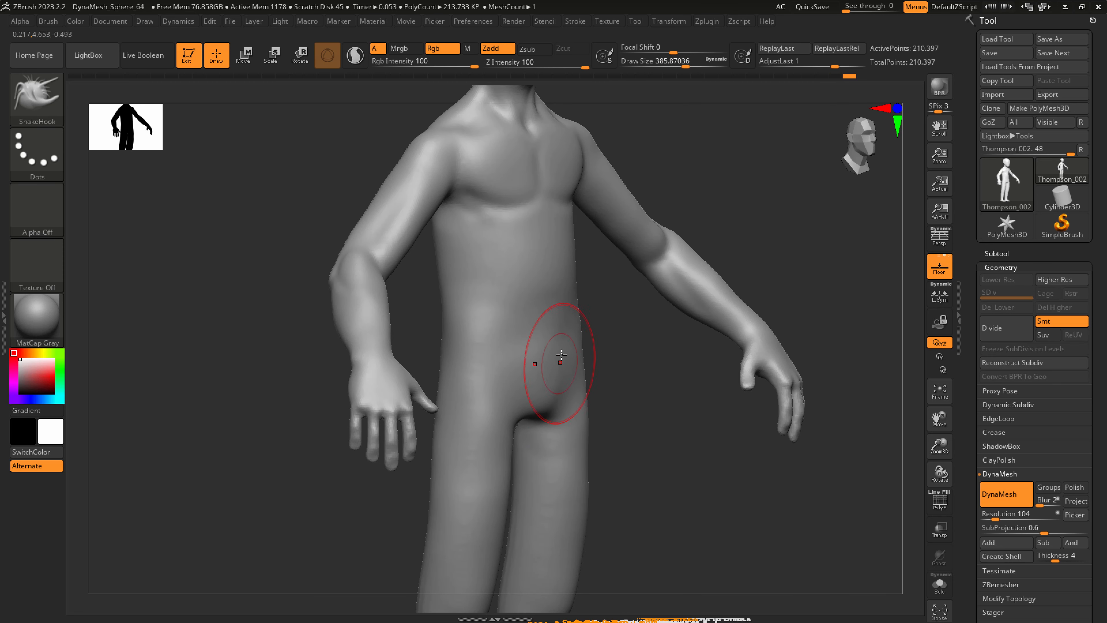
right_click_drag(570, 336, 583, 351)
Carve diagonal groin creases from the pelvis up to the hips with DamStandard at a draw size of about 386, and soften them.
key("b")
key("d")
key("s")
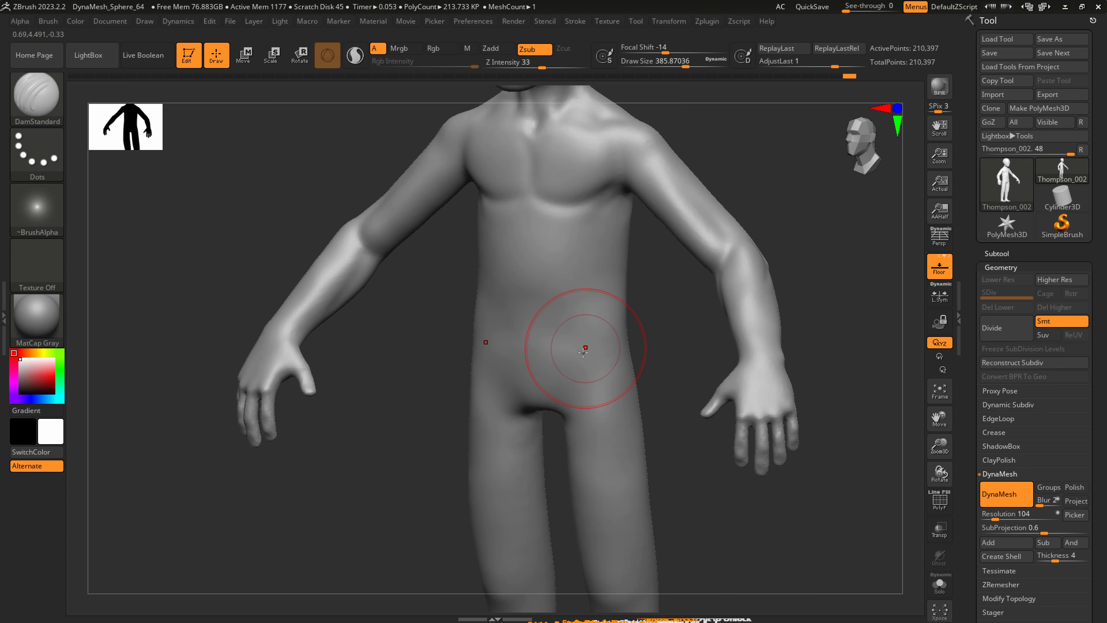
key("shift")
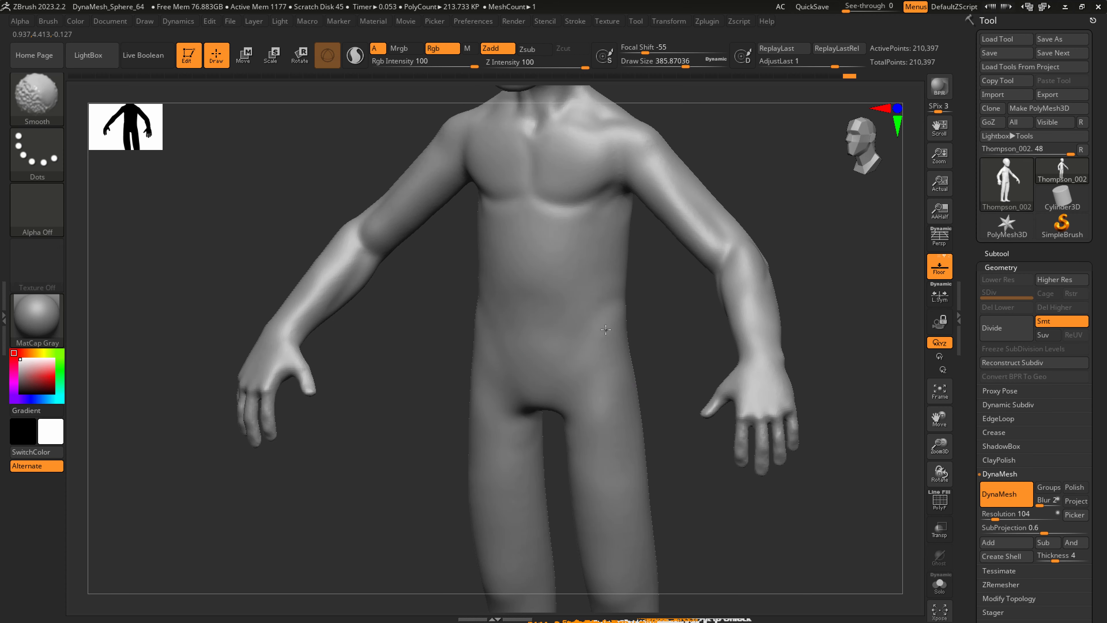
left_click_drag(575, 372, 639, 305)
key("shift")
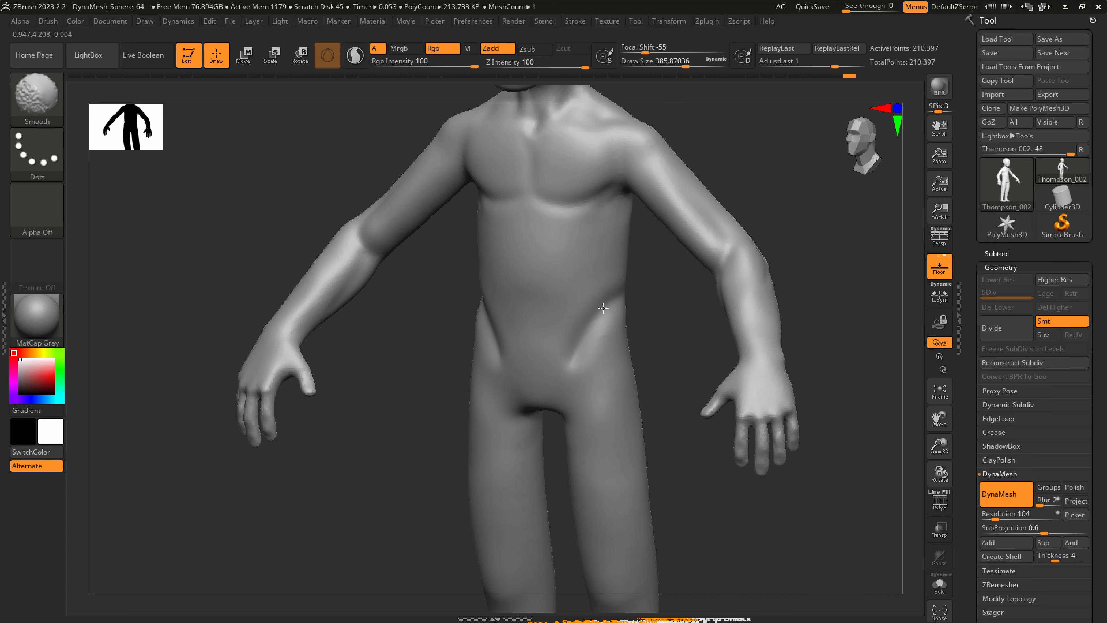
Carve the lower rib cage line down to the waist with DamStandard at a draw size of about 268, and smooth the abdomen.
key("s")
left_click_drag(588, 264, 576, 264)
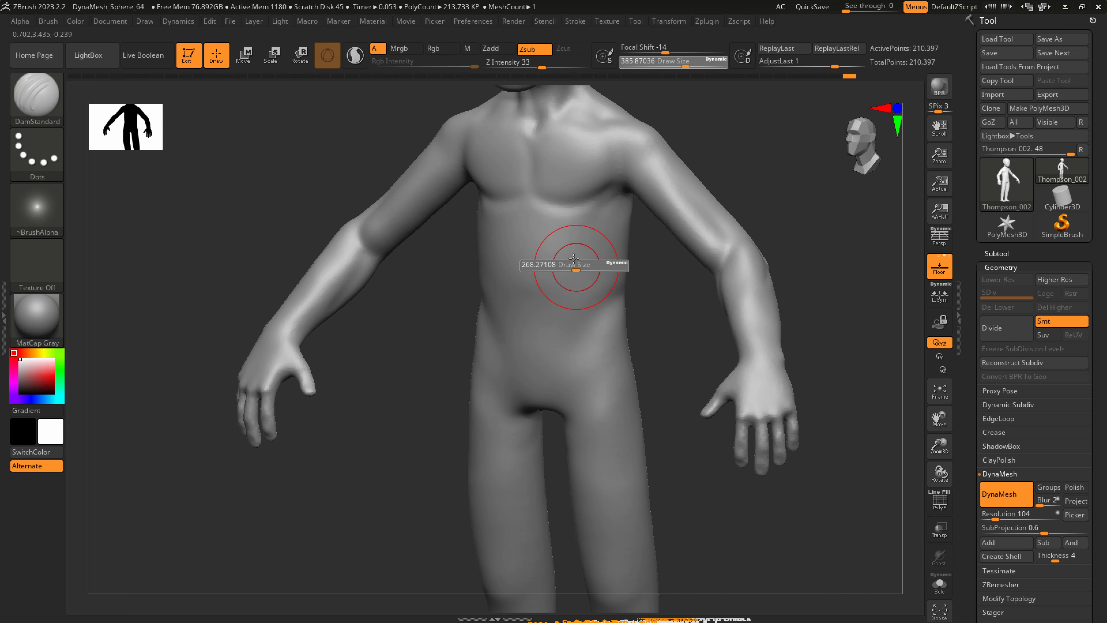
left_click_drag(559, 214, 601, 294)
key("shift")
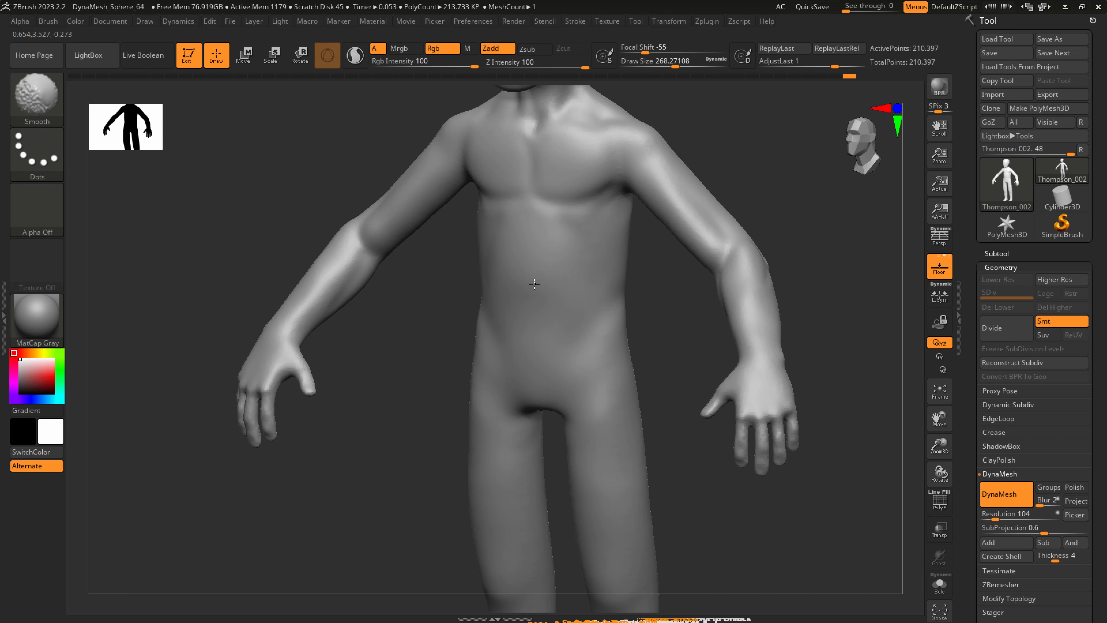
mouse_move(603, 406)
right_mouse_down("ctrl")
mouse_move(595, 379)
mouse_move(627, 369)
right_mouse_up("ctrl")
mouse_move(549, 294)
right_mouse_down()
mouse_move(567, 298)
mouse_move(556, 302)
right_mouse_up()
Adjust the upper chest at the base of the neck with SnakeHook at a draw size of about 344.
key("1")
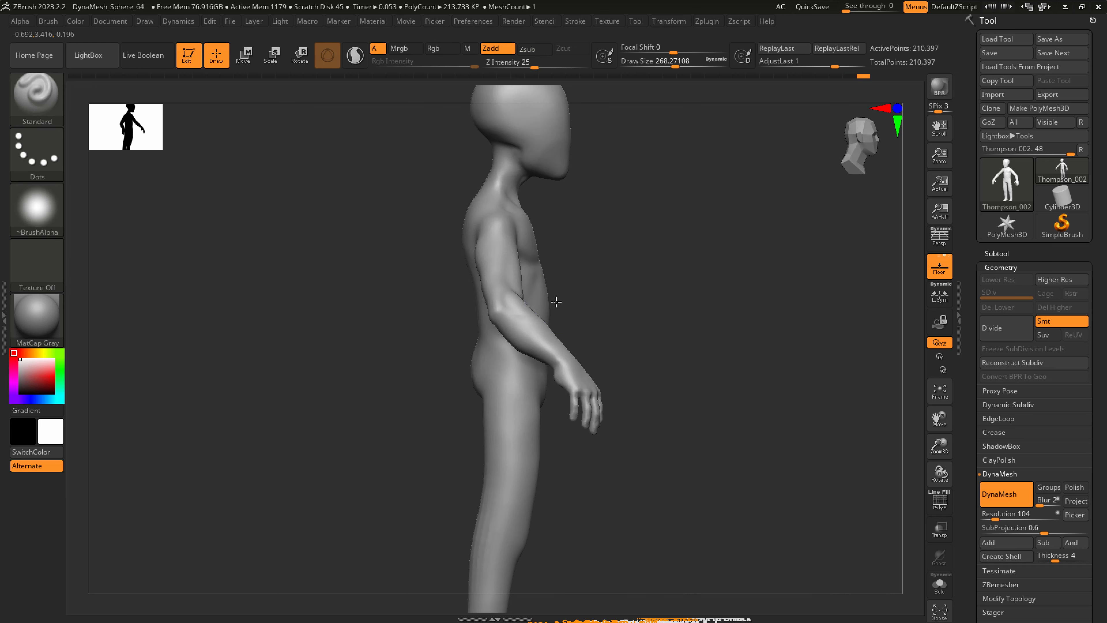
key("s")
left_click_drag(535, 303, 583, 290)
mouse_move(583, 289)
right_mouse_down()
mouse_move(551, 285)
mouse_move(547, 317)
right_mouse_up()
key("s")
mouse_move(534, 204)
left_mouse_down()
mouse_move(495, 207)
mouse_move(518, 203)
left_mouse_up()
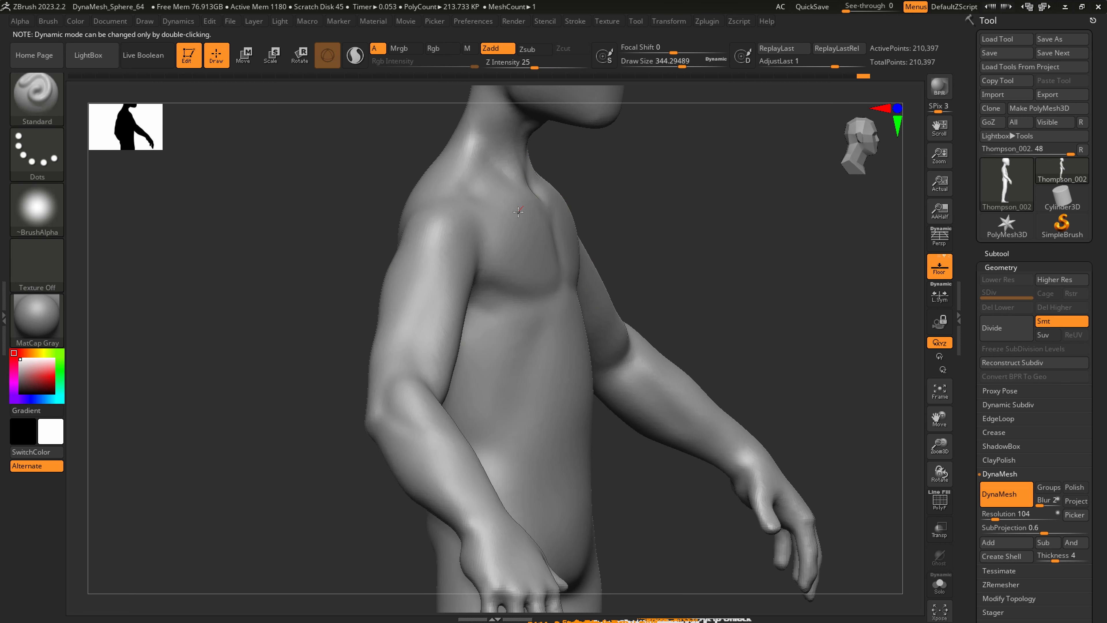
key("b")
key("s")
key("h")
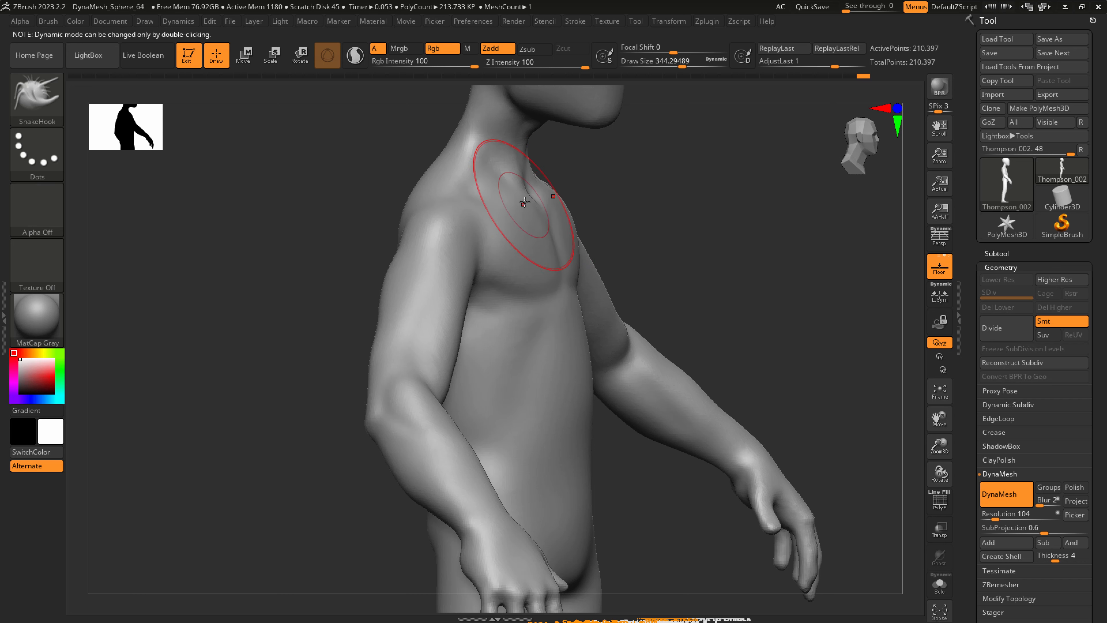
right_click_drag(525, 185, 501, 178)
Carve the collarbone line between the neck and shoulder with DamStandard at a draw size of about 344.
key("b")
key("c")
key("b")
key("b")
key("d")
key("s")
left_click_drag(488, 175, 523, 190)
left_click_drag(450, 192, 460, 198)
right_click_drag(462, 199, 538, 177)
key("shift")
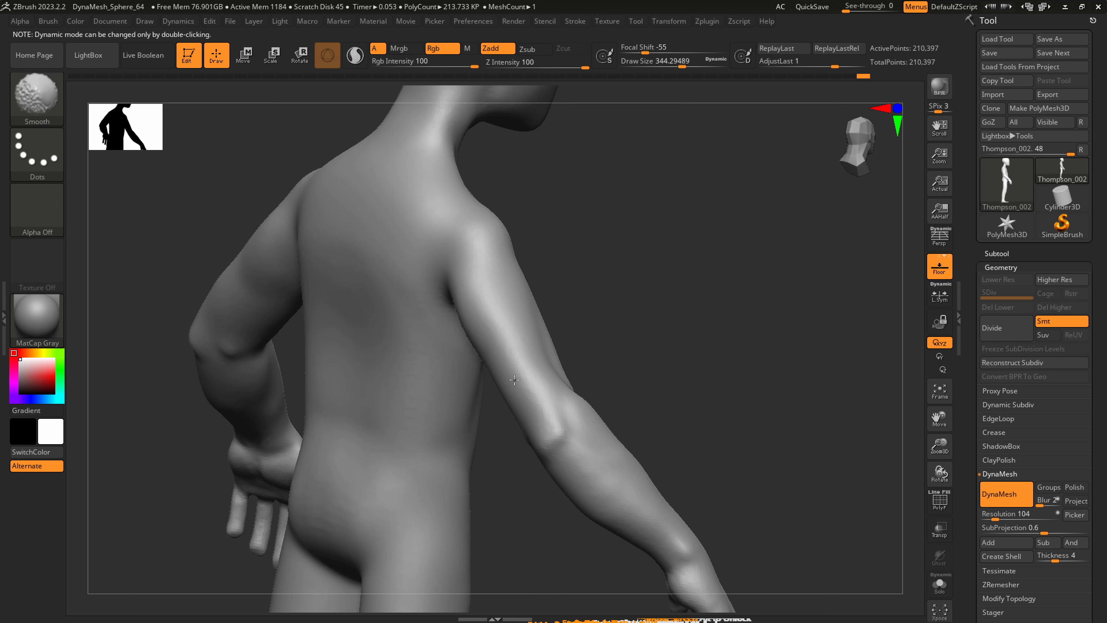
Smooth the back of the arm and reshape the buttocks with SnakeHook at a draw size of about 344.
left_click_drag(515, 379, 541, 361, "shift")
right_click_drag(541, 361, 523, 320, "ctrl")
mouse_move(455, 398)
right_mouse_down("shift")
mouse_move(499, 403)
mouse_move(499, 349)
mouse_move(504, 364)
right_mouse_up("shift")
key("b")
key("s")
key("h")
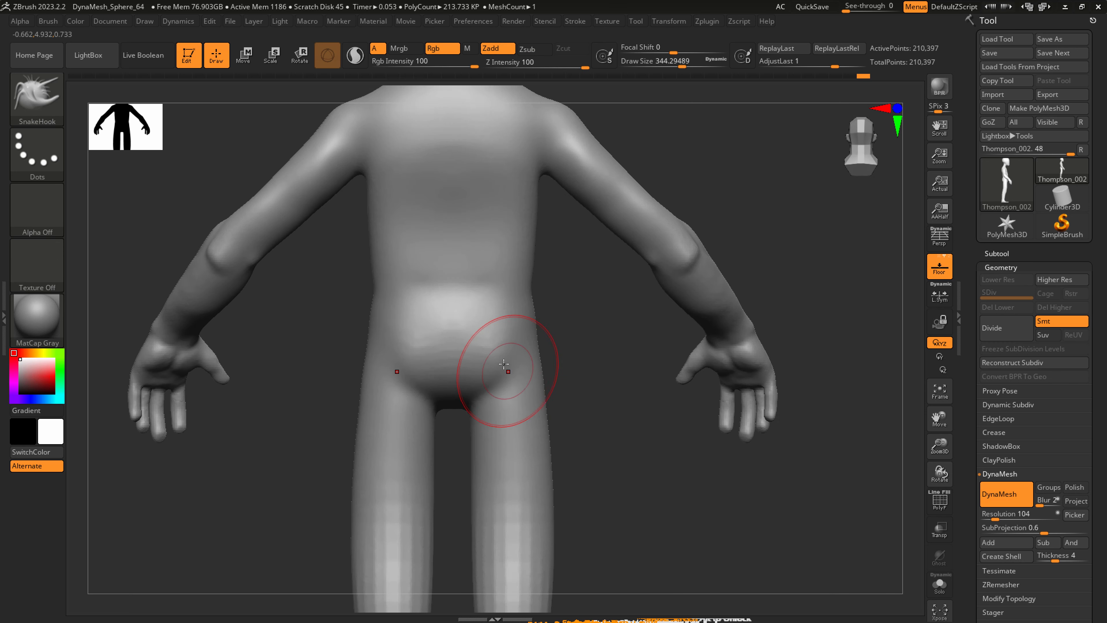
left_click_drag(504, 364, 513, 364)
right_click_drag(516, 364, 506, 351)
key("shift")
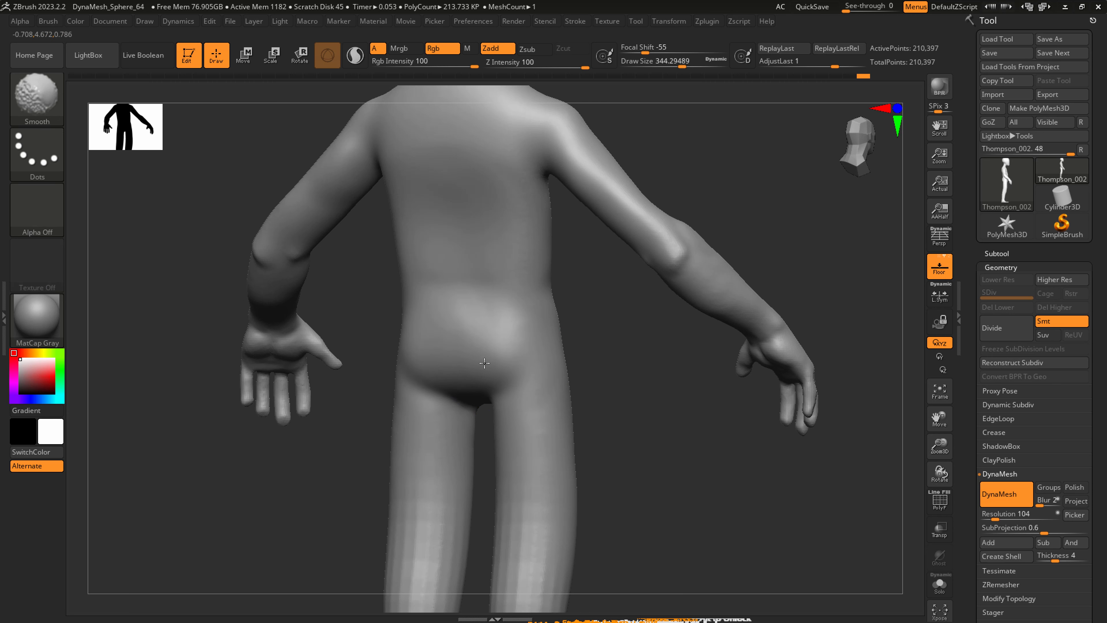
right_click_drag(524, 430, 504, 426)
right_click_drag(503, 426, 542, 256, "alt")
Adjust and smooth the backs of the thighs and calves at a draw size of about 666.
key("s")
left_click_drag(545, 369, 566, 369)
left_click_drag(550, 394, 555, 403, "shift")
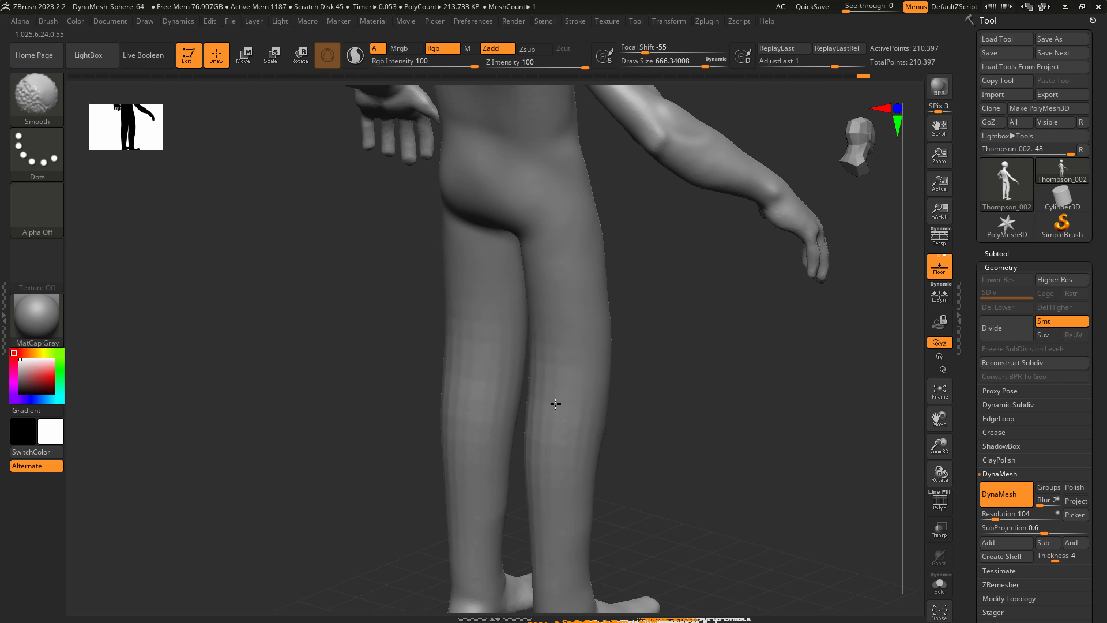
left_click_drag(563, 487, 559, 526, "shift")
mouse_move(559, 527)
right_mouse_down("shift")
mouse_move(546, 516)
mouse_move(588, 366)
mouse_move(591, 406)
right_mouse_up("shift")
right_click_drag(591, 456, 576, 490)
Refine the lower calves and ankles with SnakeHook, finishing at a draw size of about 567.
key("s")
left_click(541, 537)
right_click_drag(543, 539, 560, 533)
left_click_drag(558, 531, 558, 539)
mouse_move(544, 528)
right_mouse_down()
mouse_move(565, 527)
mouse_move(550, 514)
mouse_move(531, 527)
mouse_move(519, 504)
mouse_move(525, 477)
right_mouse_up()
key("s")
left_click_drag(516, 458, 539, 458)
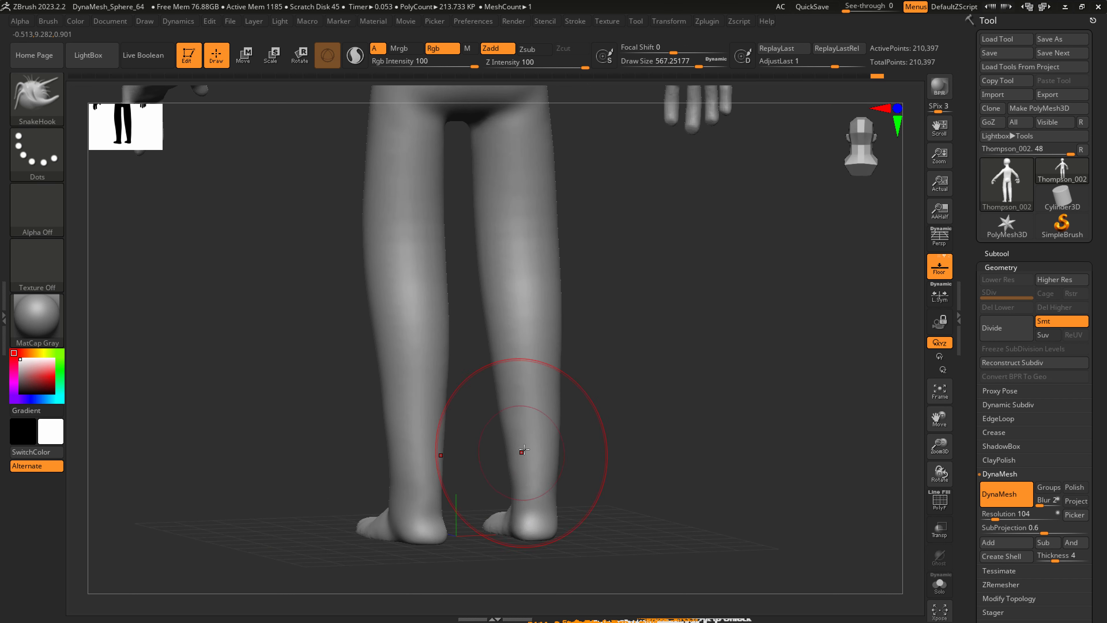
mouse_move(524, 449)
right_mouse_down()
mouse_move(499, 437)
mouse_move(543, 349)
mouse_move(535, 301)
mouse_move(484, 321)
right_mouse_up()
Carve a horizontal crease across the backs of the knees with DamStandard at a draw size of about 567.
key("2")
key("3")
left_click_drag(484, 321, 575, 317)
right_click_drag(533, 304, 531, 294)
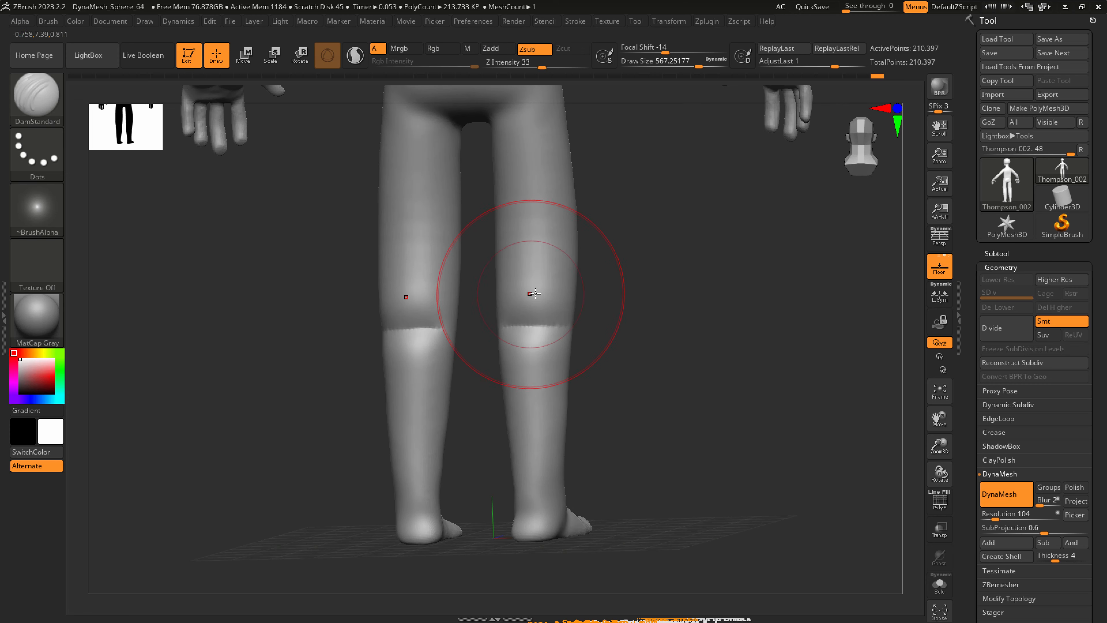
Flatten the area above the knee creases with hPolish at a draw size of about 154, and smooth it.
key("4")
key("s")
left_click_drag(536, 300, 499, 300)
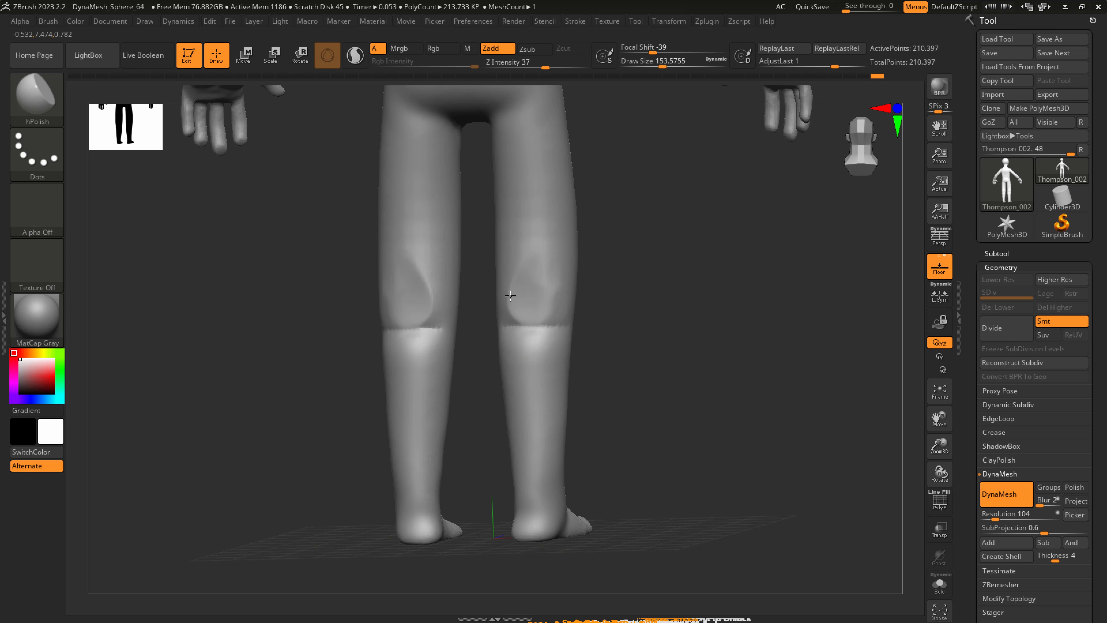
key("shift")
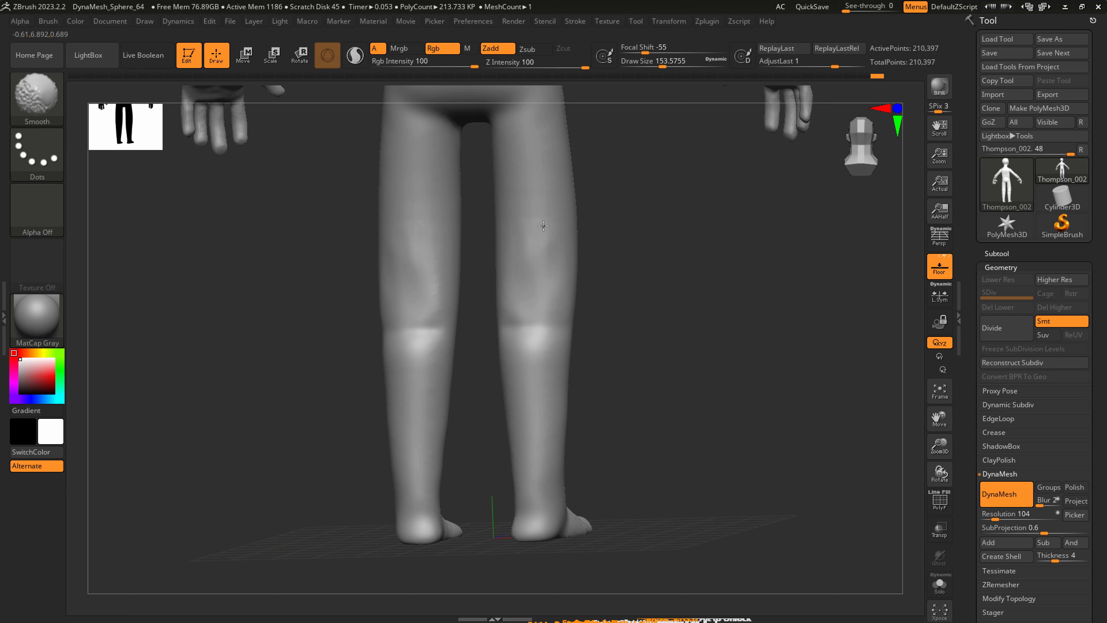
left_click_drag(543, 226, 537, 245, "shift")
Soften the knee creases and reshape the outer knee contour with SnakeHook at a draw size of about 460.
right_click_drag(531, 334, 549, 340)
key("s")
left_click_drag(540, 334, 556, 333)
key("5")
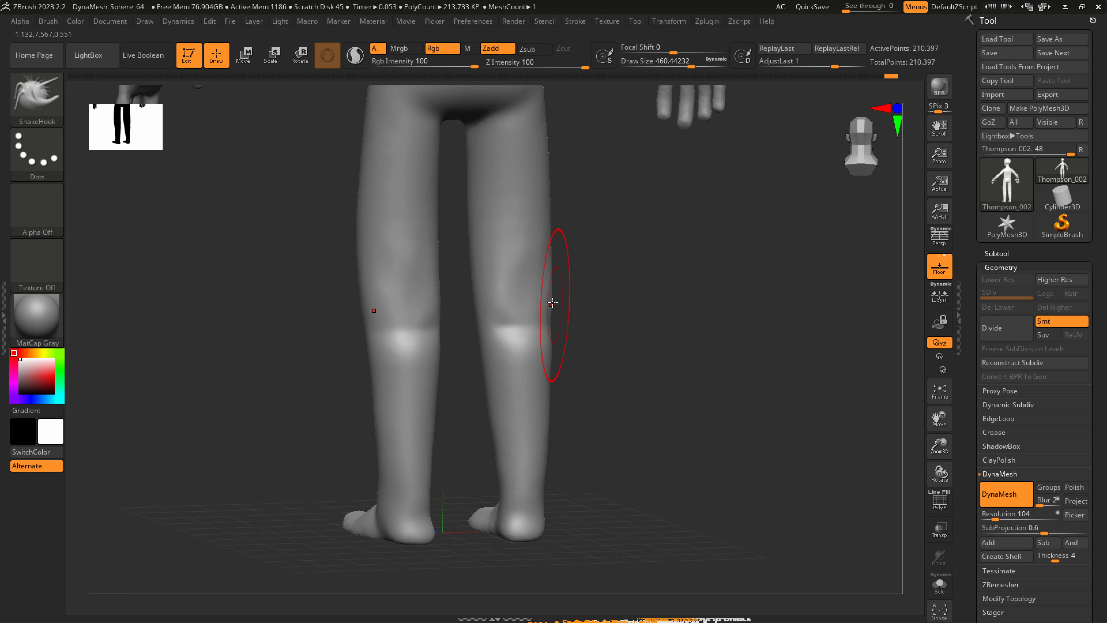
mouse_move(553, 302)
right_mouse_down()
mouse_move(515, 293)
mouse_move(551, 264)
right_mouse_up()
key("shift")
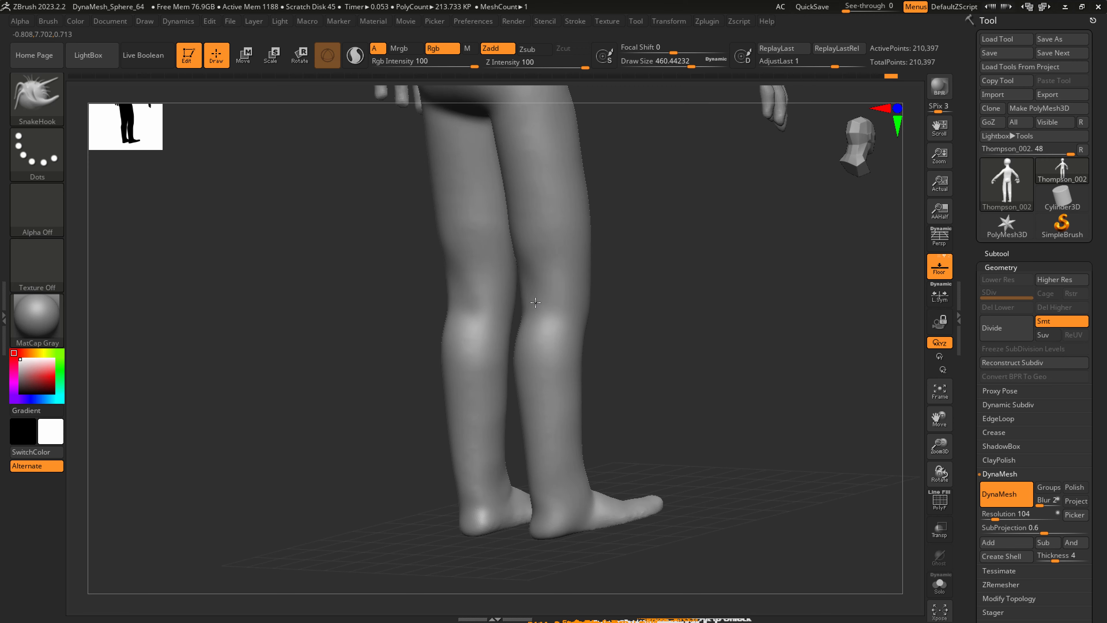
right_click_drag(540, 350, 536, 347, "shift")
Undo the last leg stroke and adjust the lower leg in profile with SnakeHook at draw size 1000.
left_click_drag(552, 239, 563, 238)
right_click_drag(563, 238, 576, 248, "ctrl")
mouse_move(586, 367)
left_mouse_down()
mouse_move(601, 384)
mouse_move(598, 409)
mouse_move(600, 401)
left_mouse_up()
key("ctrl+z")
key("s")
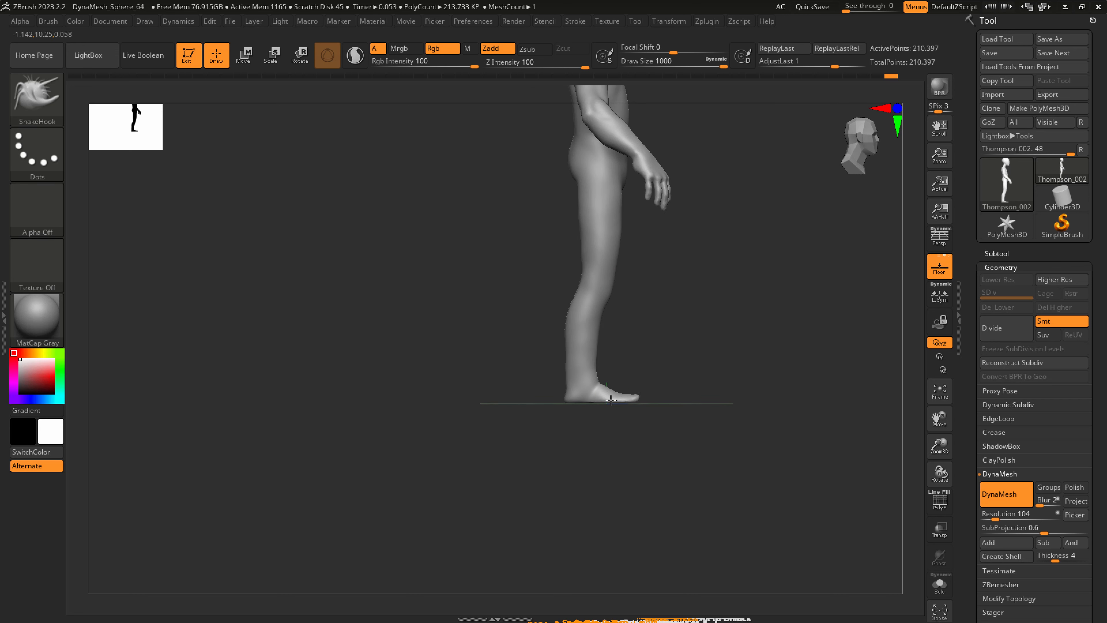
right_click_drag(579, 389, 548, 380)
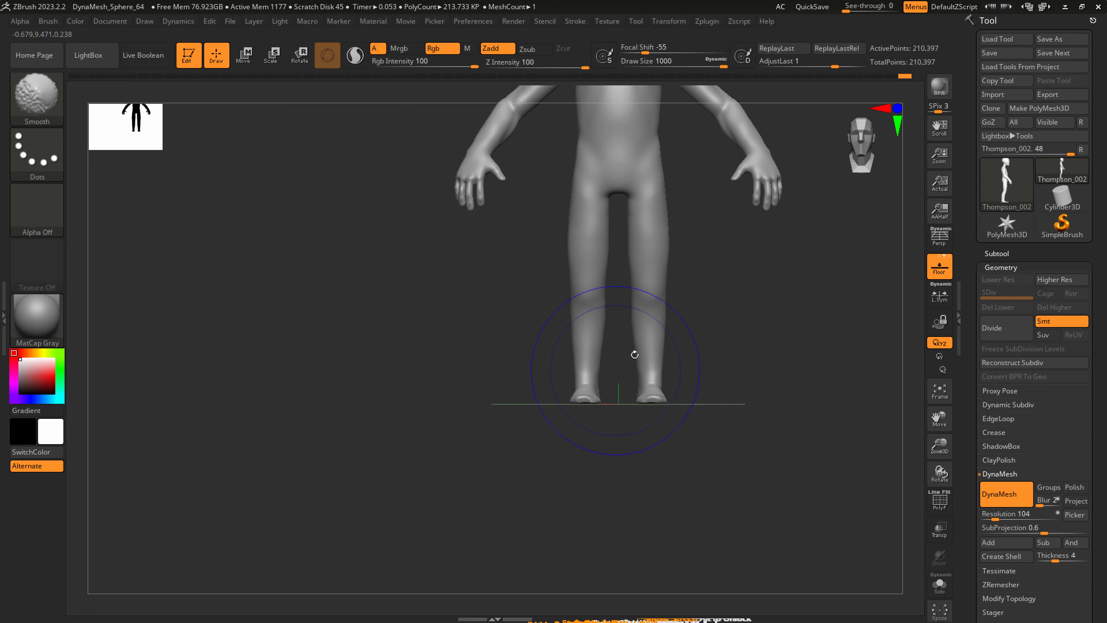
Refine the outer leg contour with SnakeHook at a draw size of about 695, and turn on perspective view.
right_click_drag(633, 354, 619, 428, "alt")
key("s")
left_click_drag(625, 423, 612, 418)
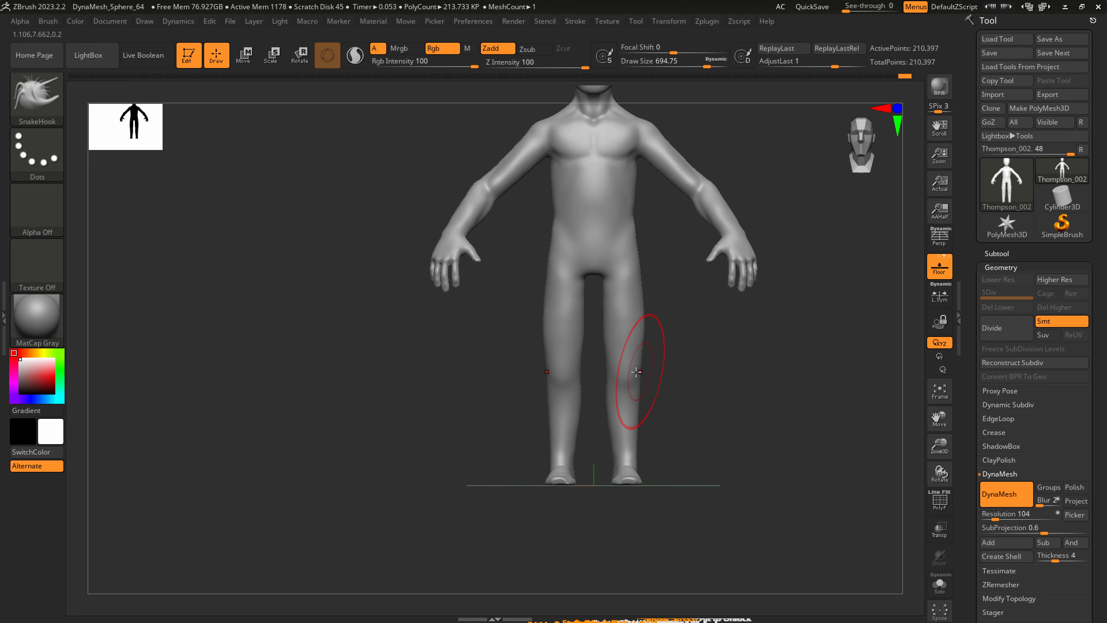
right_click_drag(643, 320, 591, 408, "alt")
key("p")
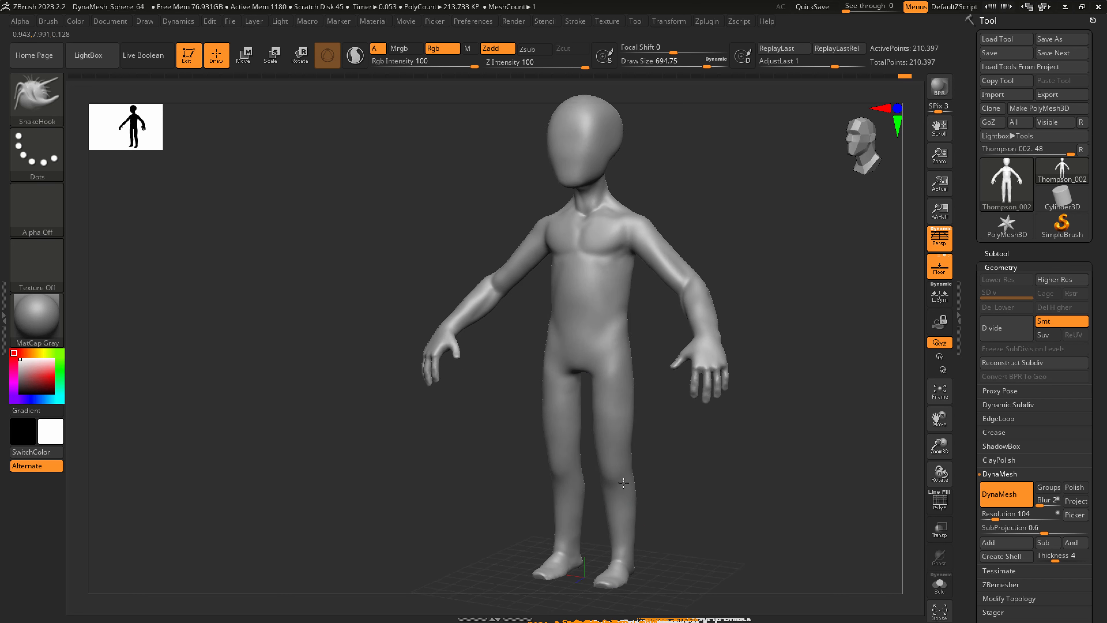
key("shift")
mouse_move(642, 502)
right_mouse_down("shift")
mouse_move(601, 453)
mouse_move(617, 444)
right_mouse_up("shift")
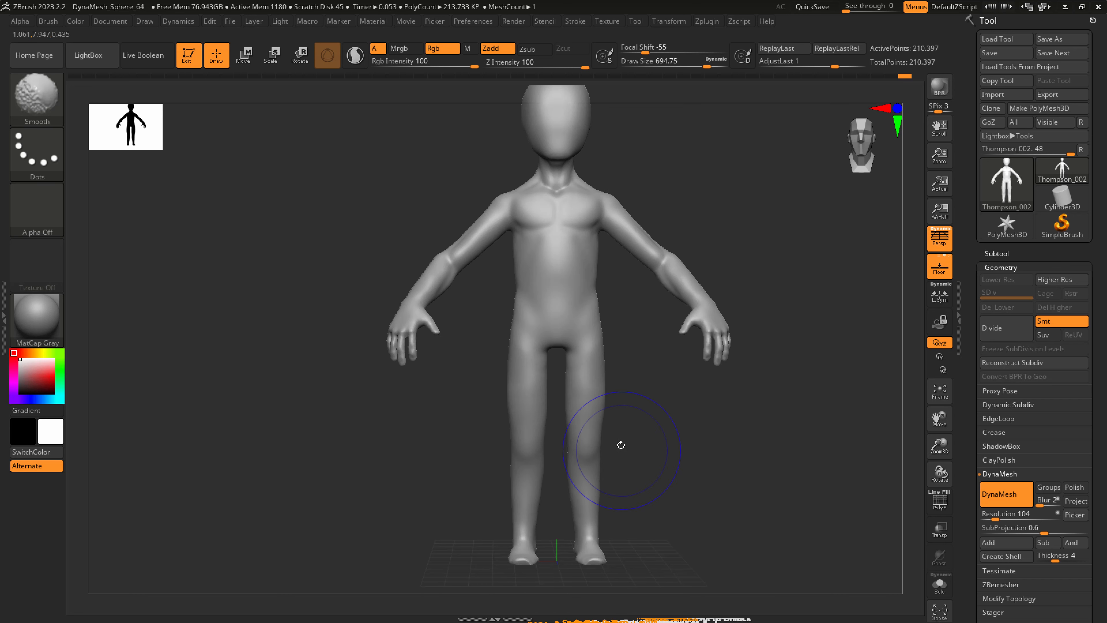
Mask both legs up to the groin with MaskLasso, and invert the mask to leave the legs editable.
left_click(51, 101, "ctrl")
left_click(222, 158, "ctrl")
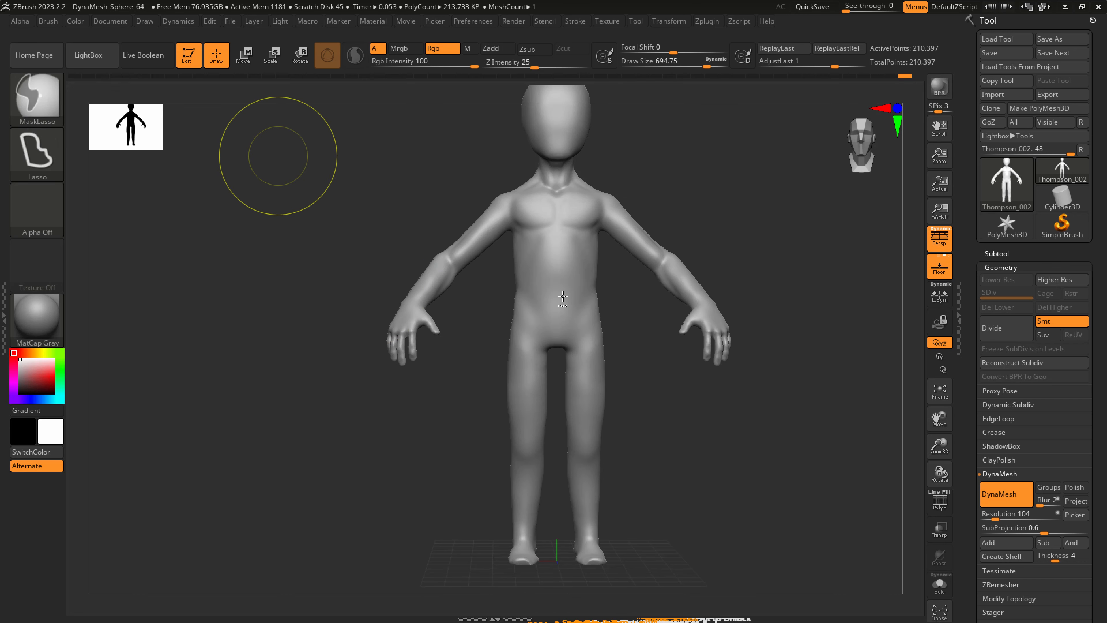
mouse_move(614, 302)
left_mouse_down("ctrl")
mouse_move(556, 363)
mouse_move(561, 580)
mouse_move(669, 461)
mouse_move(652, 396)
left_mouse_up("ctrl")
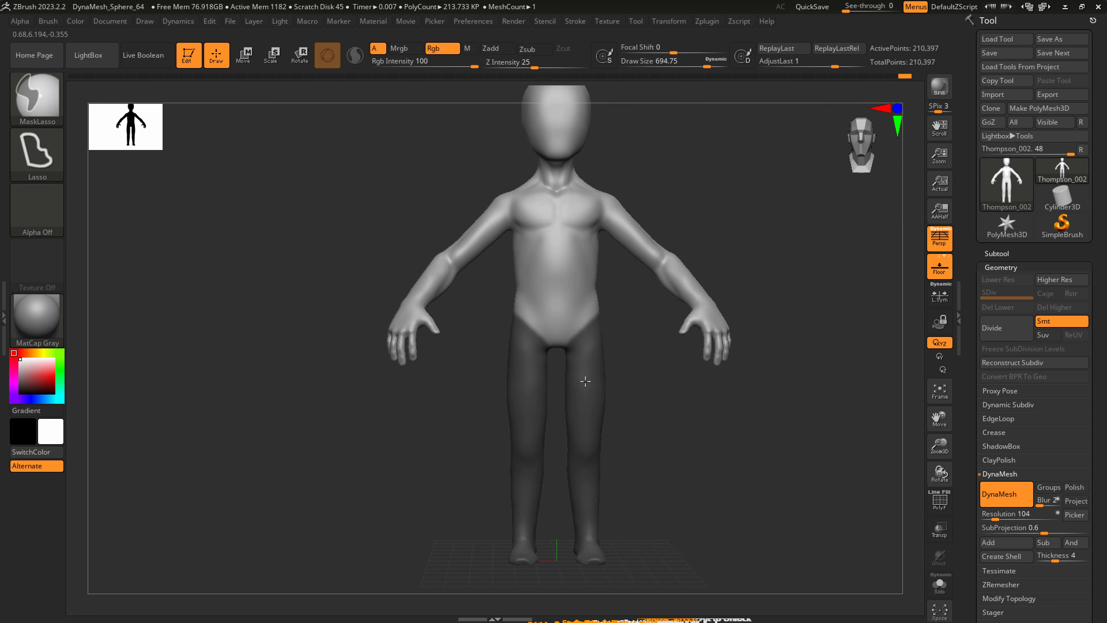
left_click(655, 422, "ctrl")
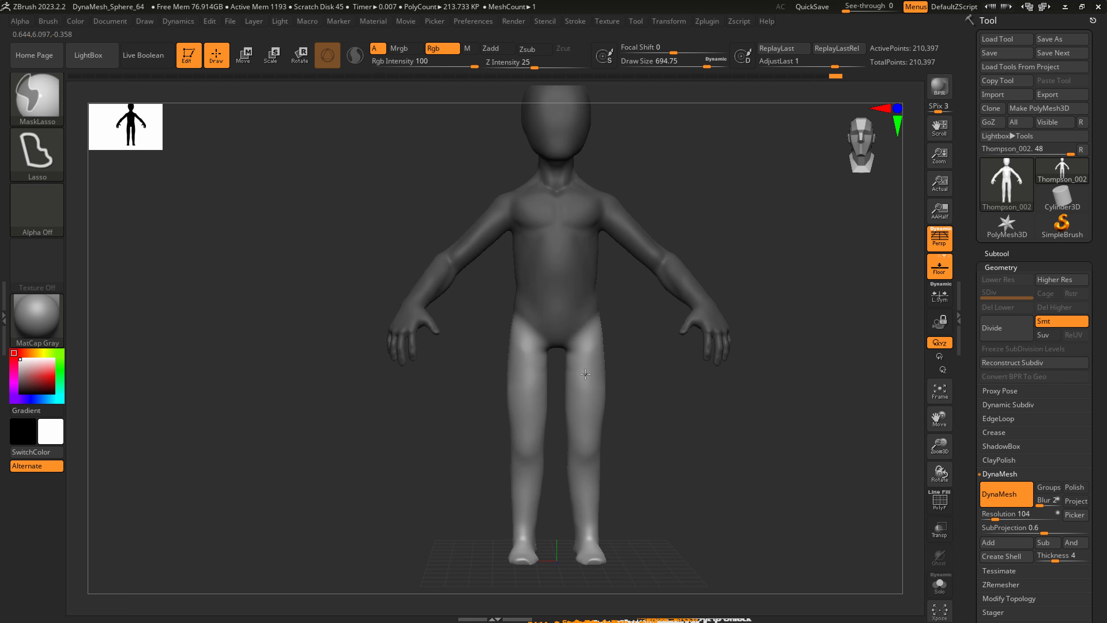
Blur the mask edge where the legs meet the hips.
left_click(1011, 256)
left_click(1010, 267)
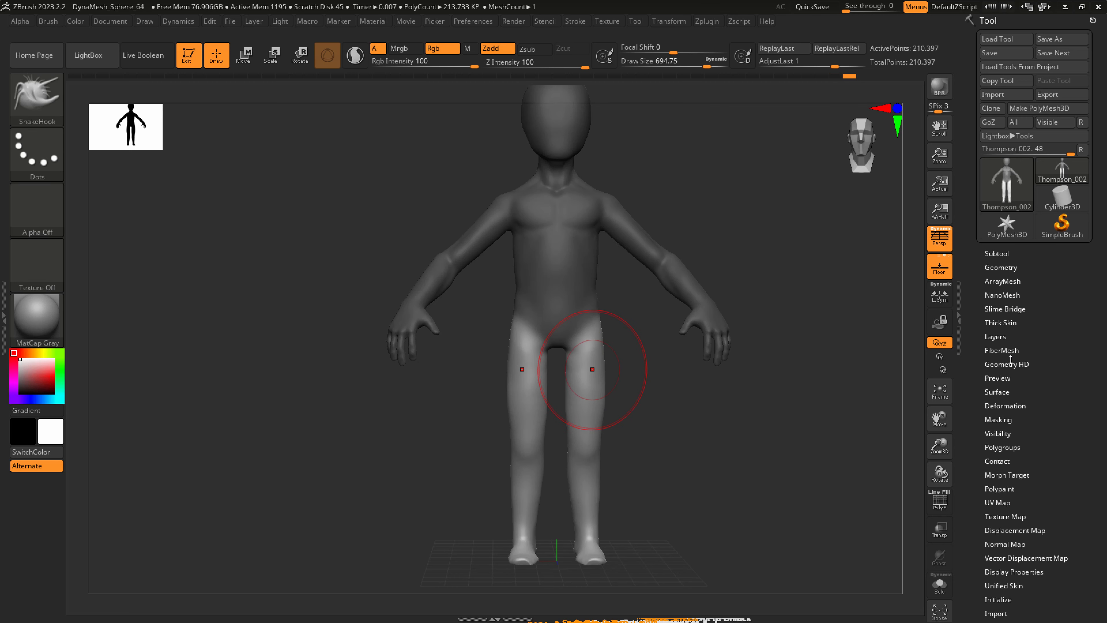
left_click(998, 419)
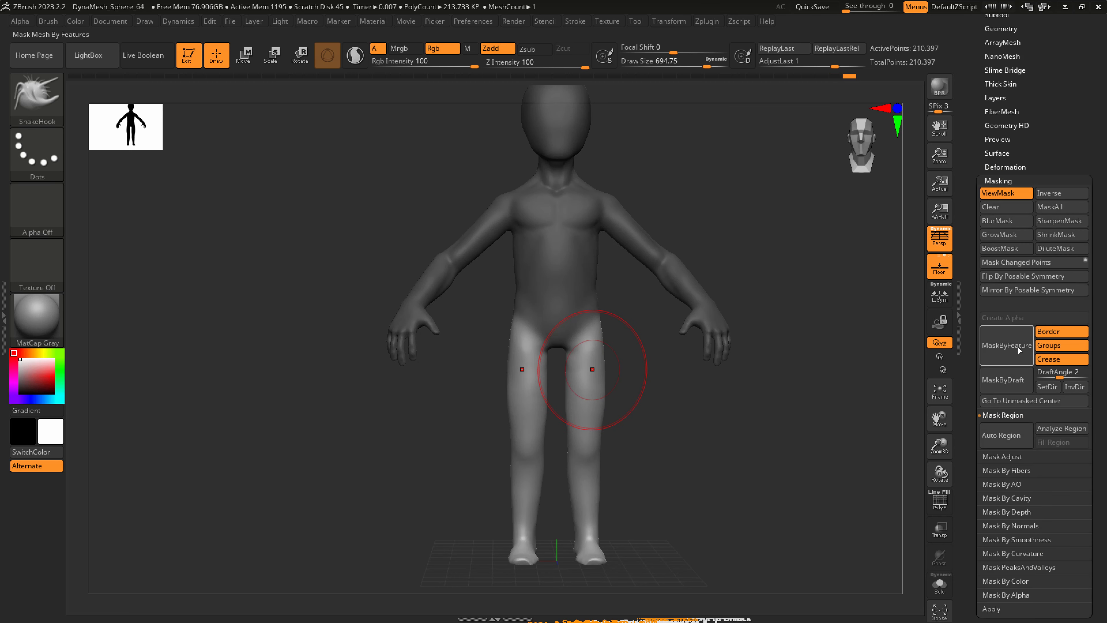
left_click(999, 222)
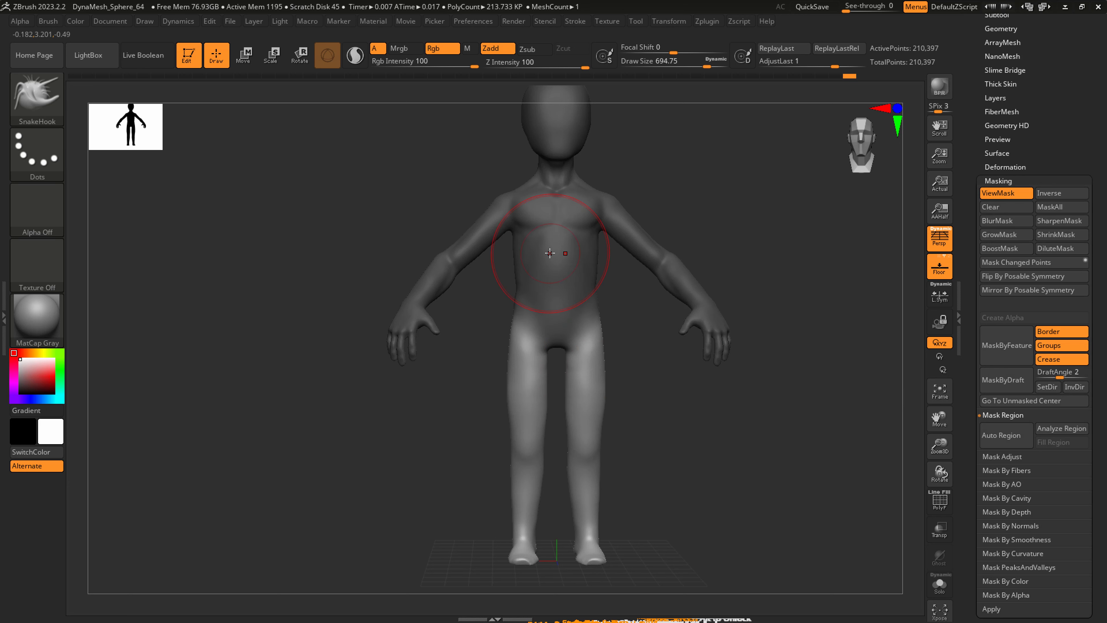
Place a Transpose line from the hip to the ankle and rotate the legs so the feet turn outward.
key("r")
key("y")
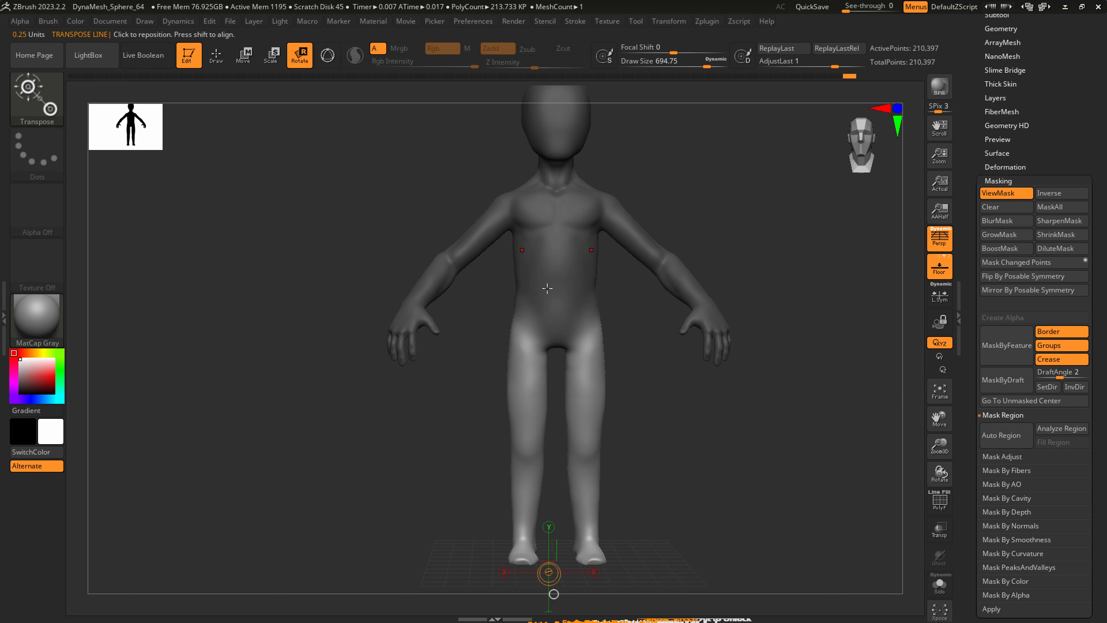
left_click_drag(588, 326, 587, 545)
left_click_drag(665, 488, 667, 439, "shift")
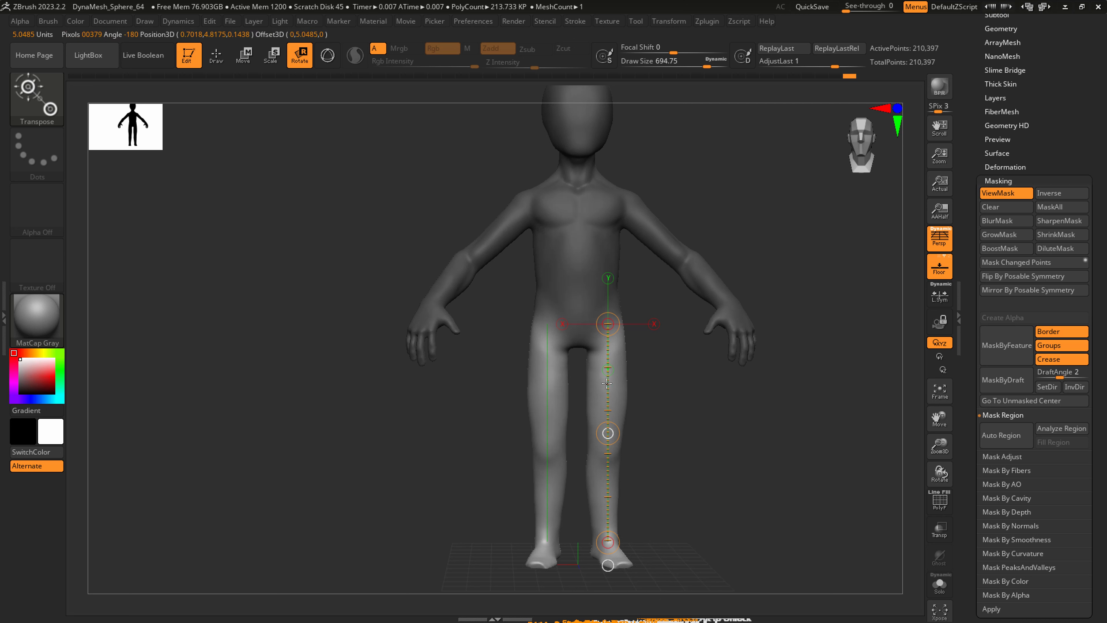
mouse_move(611, 425)
left_mouse_down()
mouse_move(623, 419)
mouse_move(608, 382)
mouse_move(610, 405)
left_mouse_up()
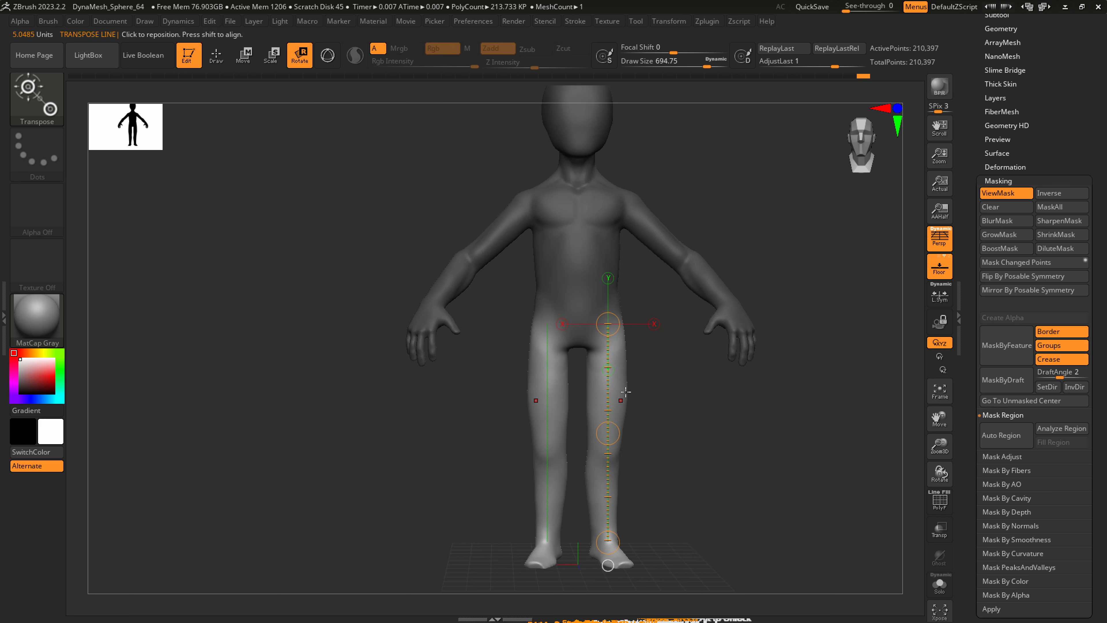
Clear the mask and reshape the hips and thighs with SnakeHook at a draw size of about 602, smoothing them.
key("q")
mouse_move(622, 400)
right_mouse_down()
mouse_move(635, 383)
mouse_move(622, 345)
right_mouse_up()
left_click_drag(653, 370, 662, 359, "ctrl")
right_click_drag(616, 336, 621, 326, "shift")
key("s")
left_click_drag(621, 325, 615, 327)
right_click_drag(615, 370, 614, 384)
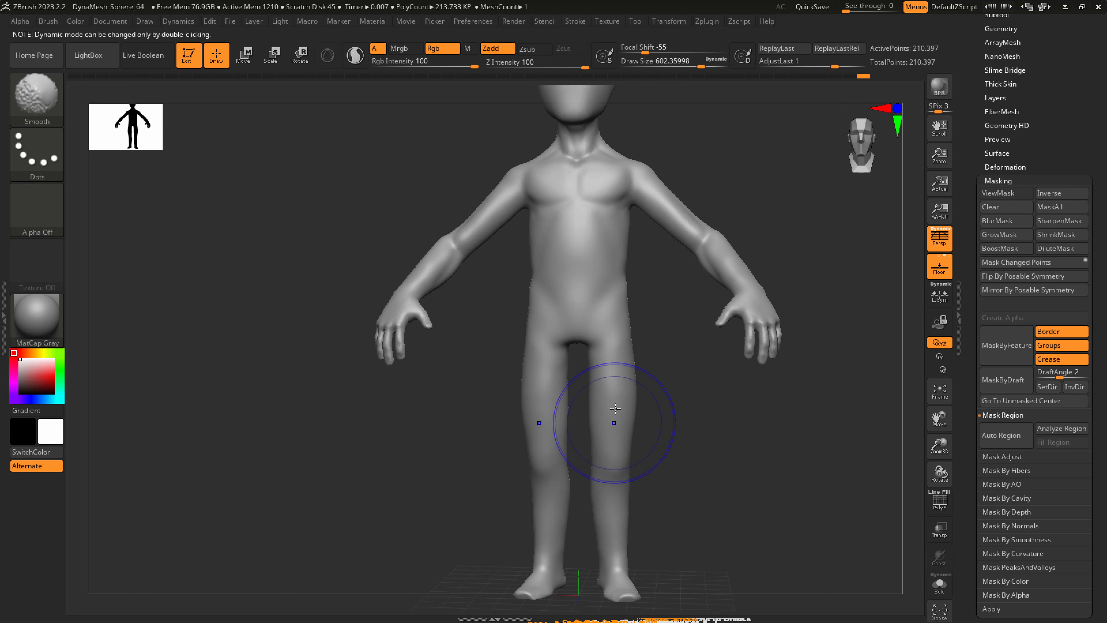
right_click_drag(620, 457, 628, 501, "ctrl")
Carve curved creases below the kneecaps with DamStandard at a draw size of about 212, and smooth them.
key("b")
key("d")
key("s")
key("s")
mouse_move(602, 479)
left_mouse_down()
mouse_move(580, 479)
mouse_move(585, 466)
mouse_move(591, 486)
mouse_move(637, 477)
left_mouse_up()
key("s")
key("shift")
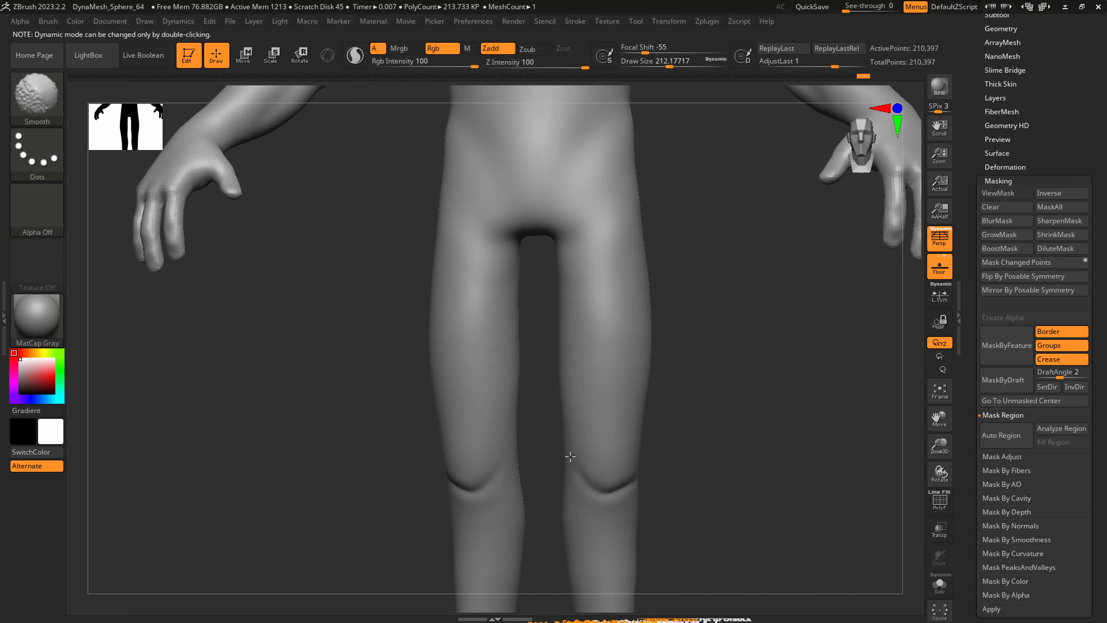
right_click_drag(580, 521, 615, 515)
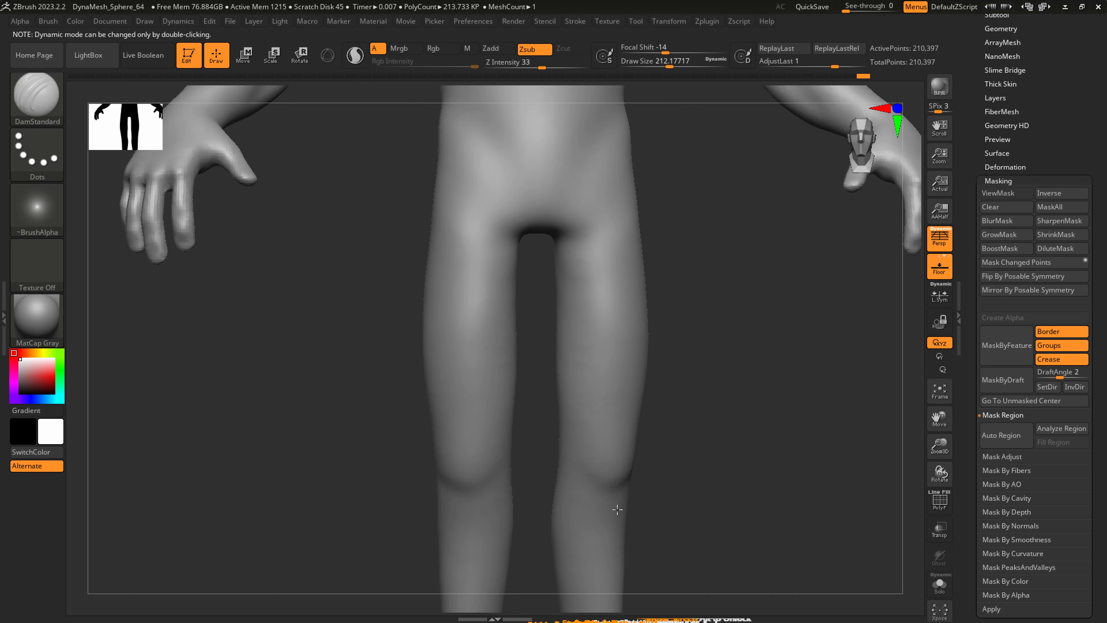
Shape the knees and inner upper calves with SnakeHook at draw sizes of about 318 and 476.
key("b")
key("s")
key("h")
key("s")
left_click_drag(563, 467, 571, 468)
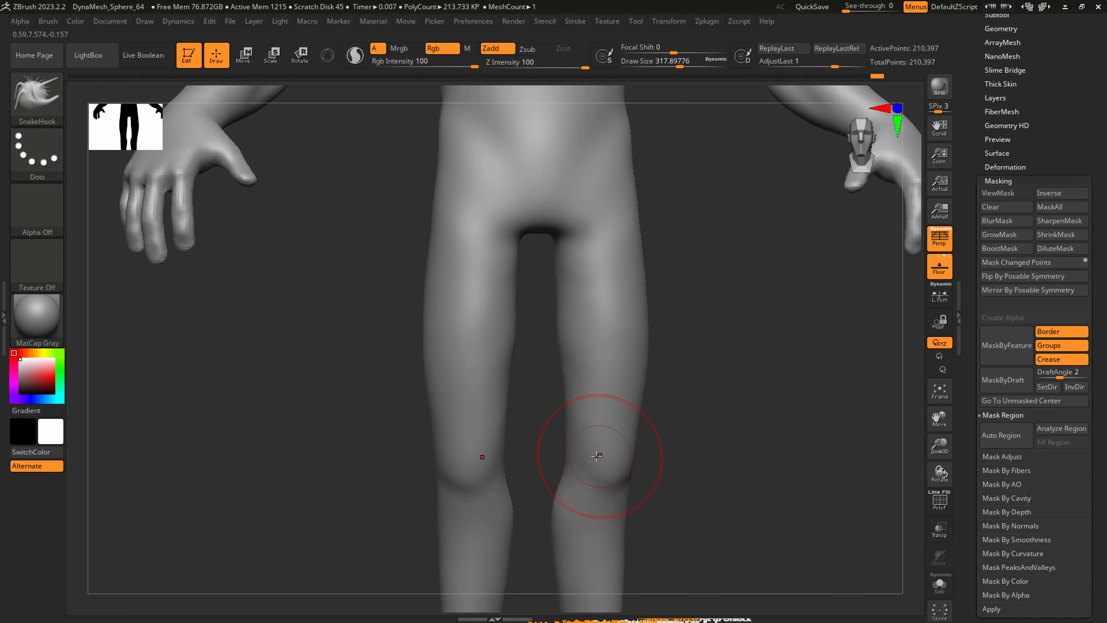
mouse_move(594, 452)
right_mouse_down()
mouse_move(662, 482)
mouse_move(689, 537)
mouse_move(652, 433)
mouse_move(583, 470)
right_mouse_up()
key("s")
left_click_drag(583, 470, 593, 472)
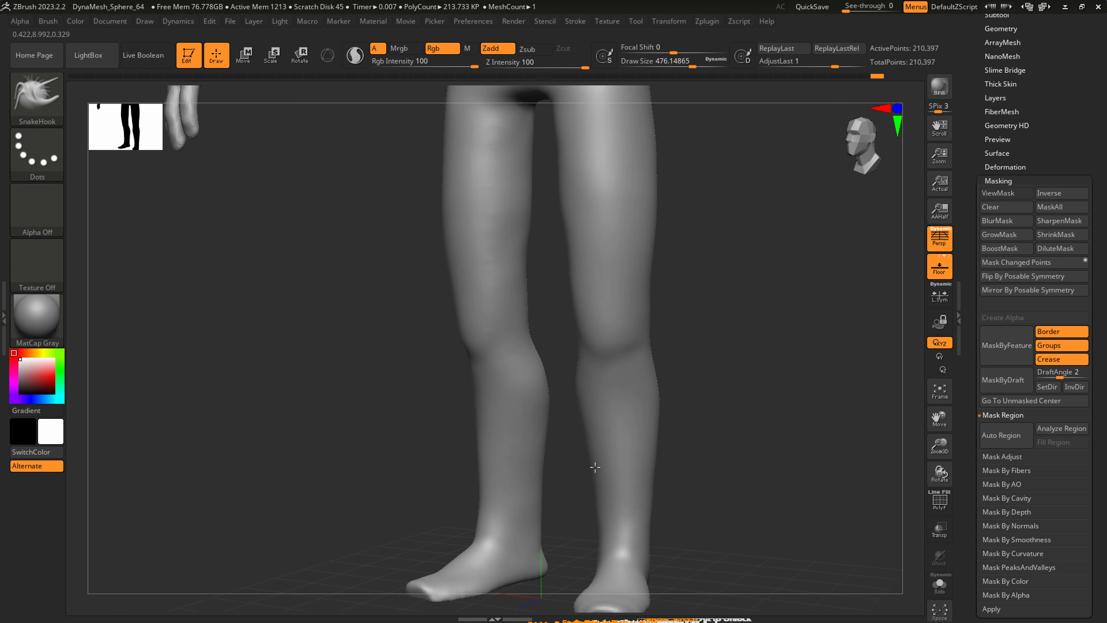
Refine the outer and rear calf contour below the knee with SnakeHook at a draw size of about 338.
right_click_drag(652, 429, 632, 417)
key("s")
left_click_drag(660, 410, 650, 411)
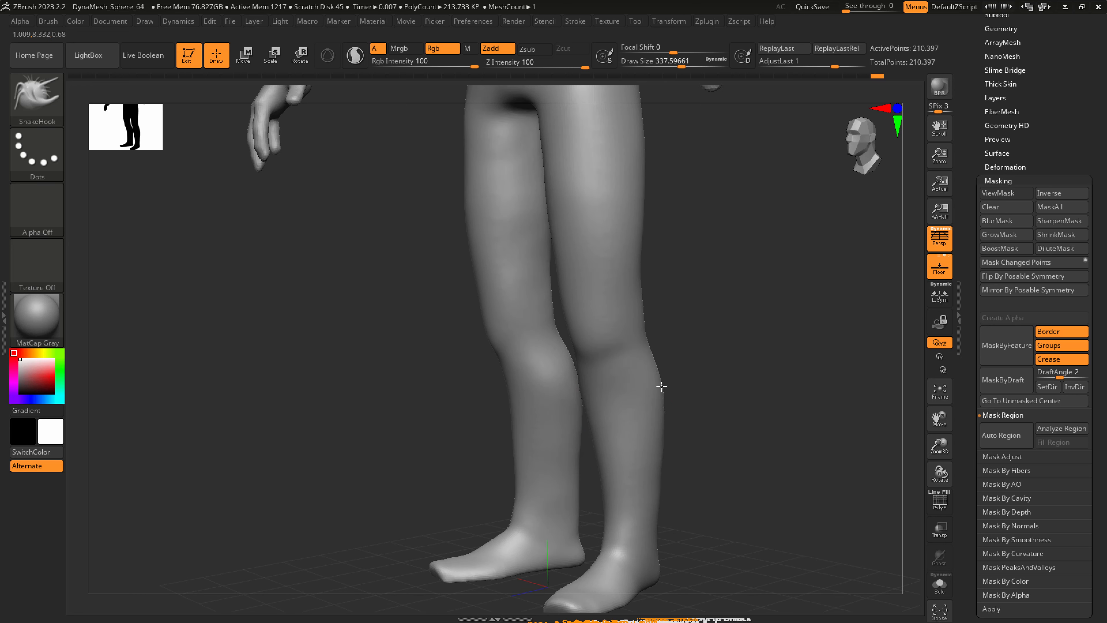
right_click_drag(661, 386, 654, 364)
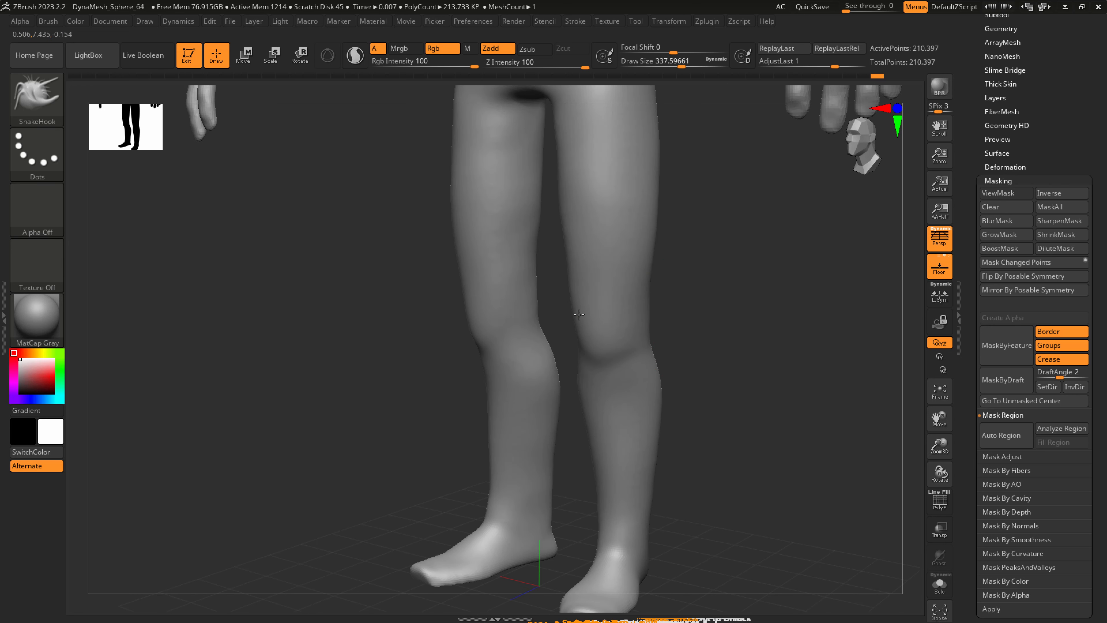
Define the lower edge of the kneecaps at a draw size of about 177, and smooth the area below.
right_click_drag(598, 314, 610, 314, "shift")
key("s")
left_click_drag(588, 346, 610, 340)
right_click_drag(634, 349, 613, 372)
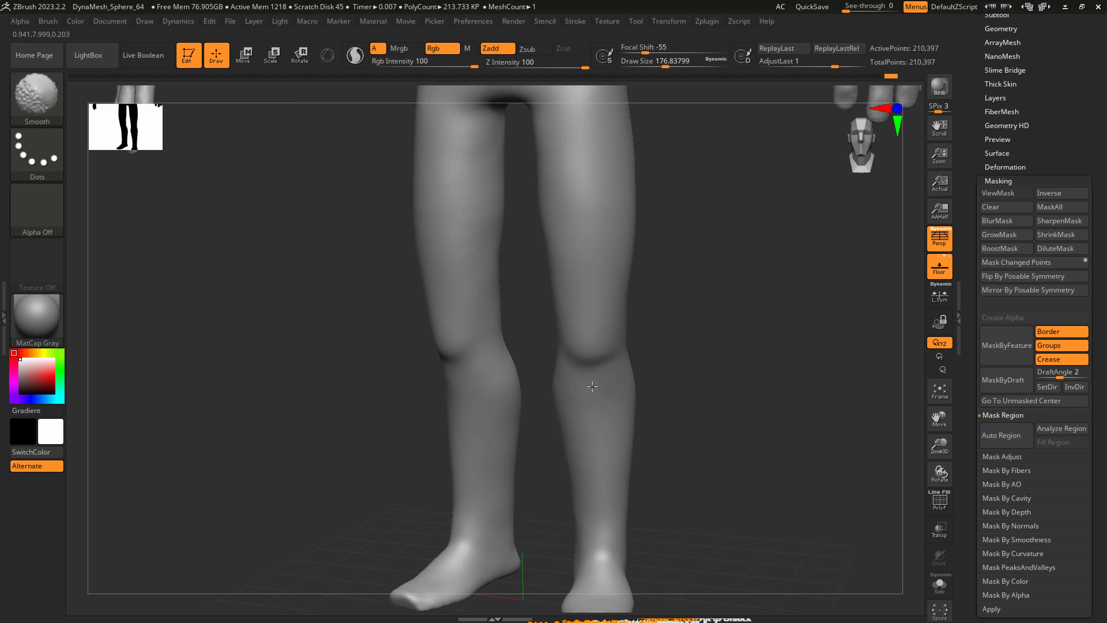
Adjust the shins and ankles with SnakeHook at a draw size of about 400.
mouse_move(591, 501)
right_mouse_down("shift")
mouse_move(617, 490)
mouse_move(619, 500)
right_mouse_up("shift")
key("s")
left_click_drag(598, 539, 619, 539)
right_click_drag(625, 509, 624, 428, "ctrl")
mouse_move(624, 428)
right_mouse_down("shift")
mouse_move(617, 490)
mouse_move(585, 420)
mouse_move(594, 429)
mouse_move(596, 417)
right_mouse_up("shift")
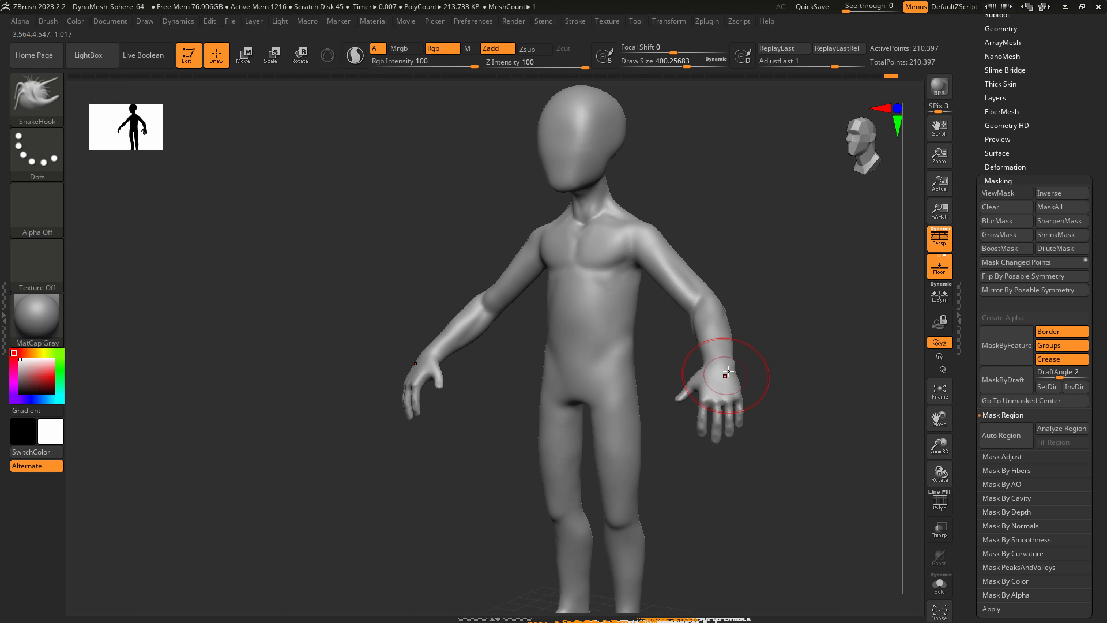
right_click_drag(727, 375, 741, 322, "ctrl")
Save the character tool and switch to the henry_001 reference drawing in CLIP STUDIO PAINT.
scroll(1015, 262, "up", 5)
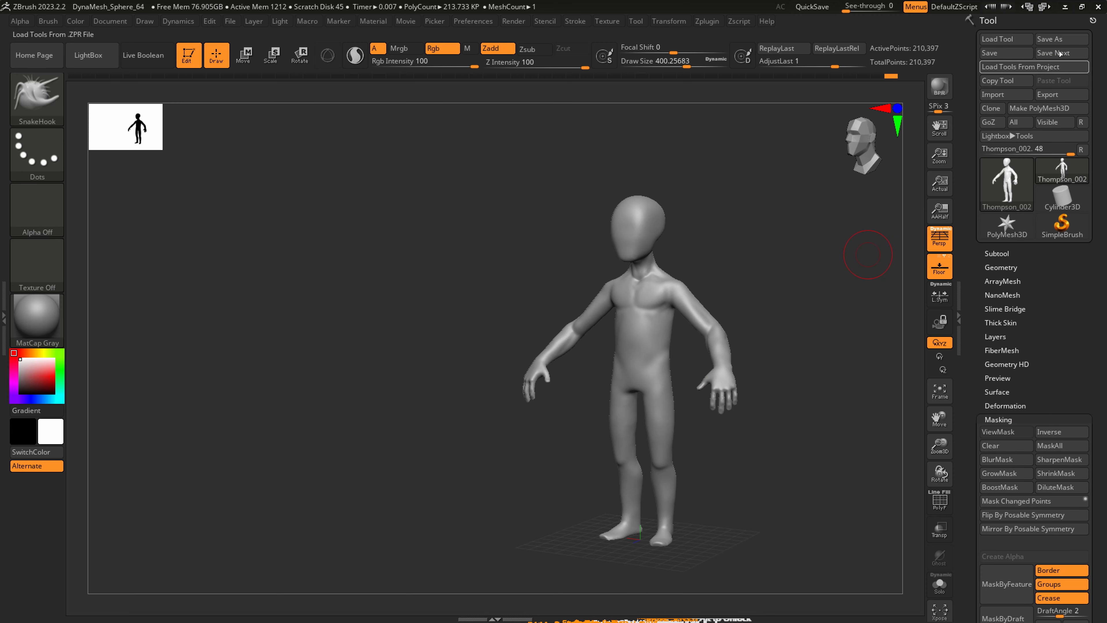
left_click(1012, 52)
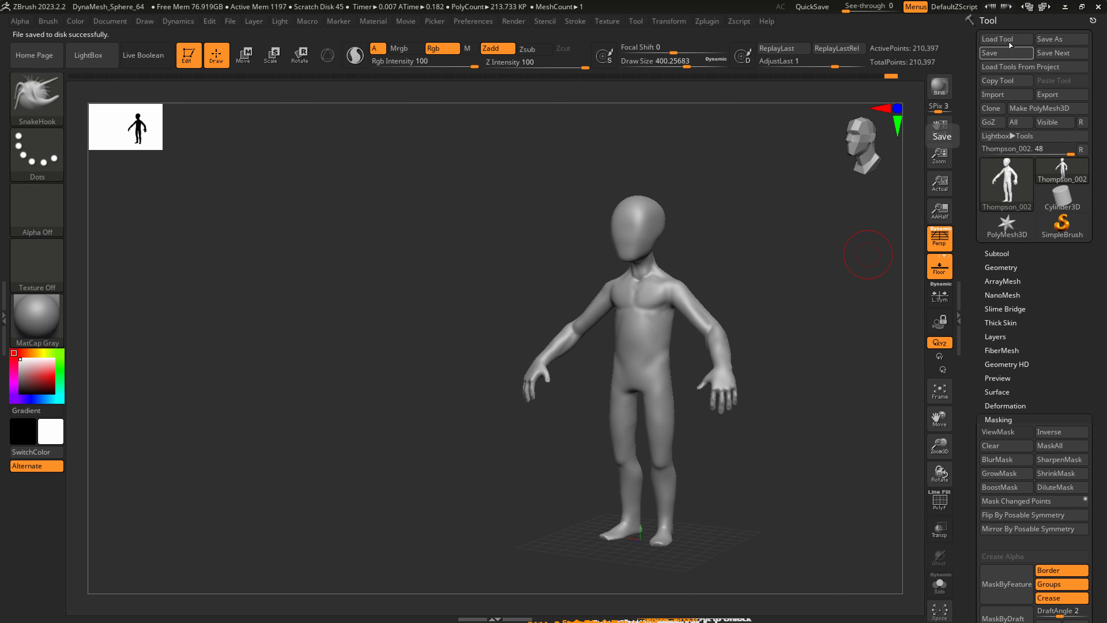
key("alt+Tab")
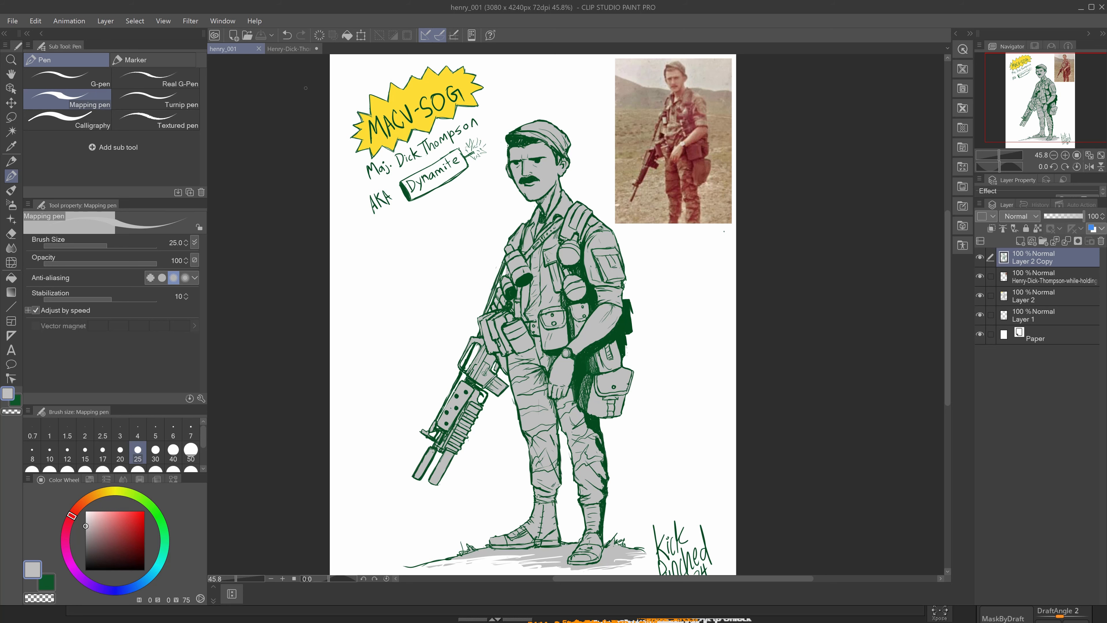
Overlay the character on the henry_001 drawing with See-through at 34 to compare the arm proportions, and return it to 0.
left_click(287, 49)
left_click(234, 47)
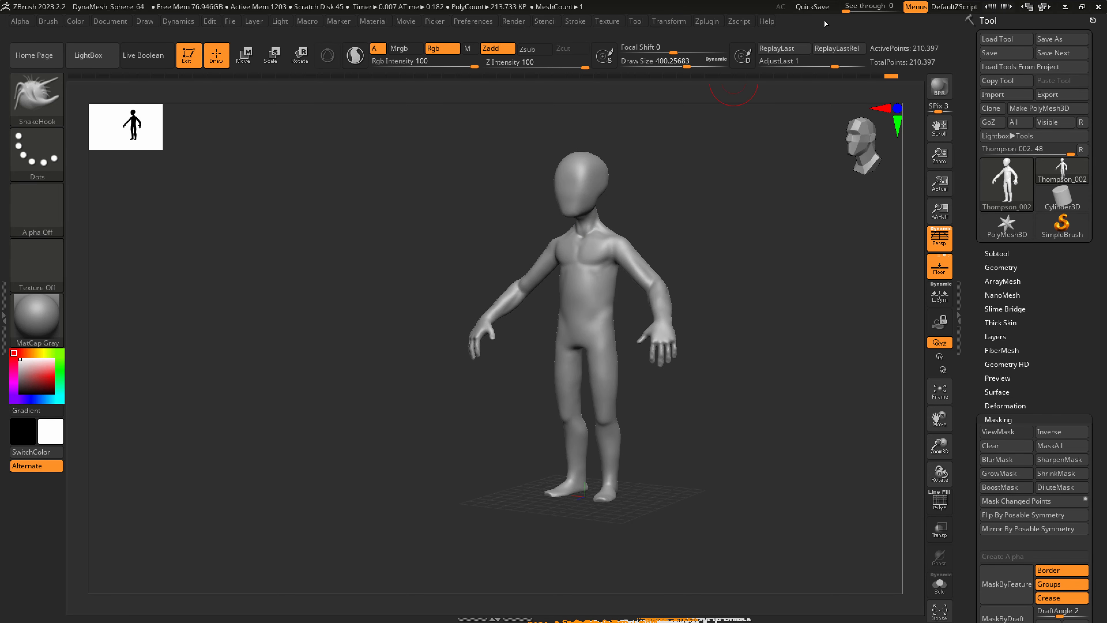
left_click_drag(846, 6, 862, 6)
mouse_move(635, 311)
right_mouse_down("ctrl")
mouse_move(635, 327)
mouse_move(586, 339)
right_mouse_up("ctrl")
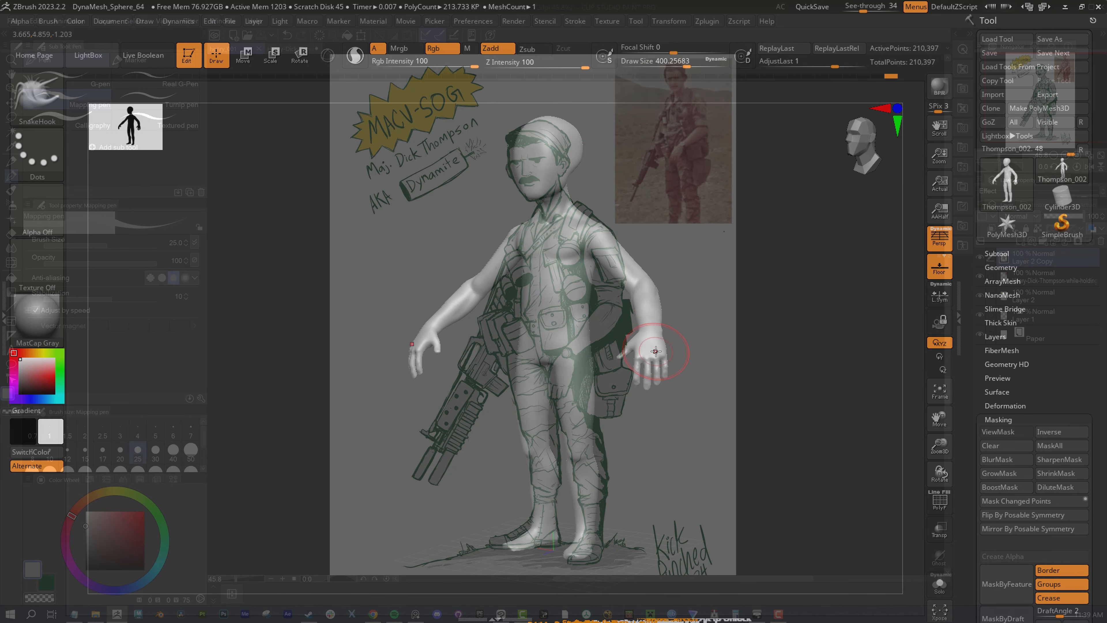
key("s")
left_click_drag(631, 345, 675, 345)
right_click_drag(639, 322, 643, 342, "ctrl")
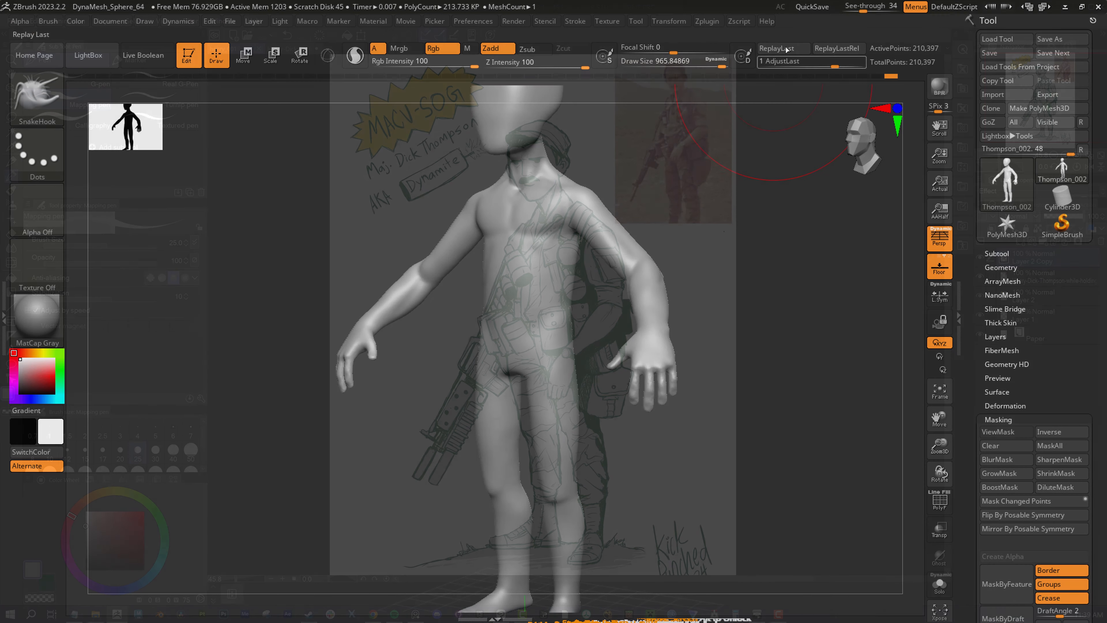
left_click_drag(865, 6, 844, 4)
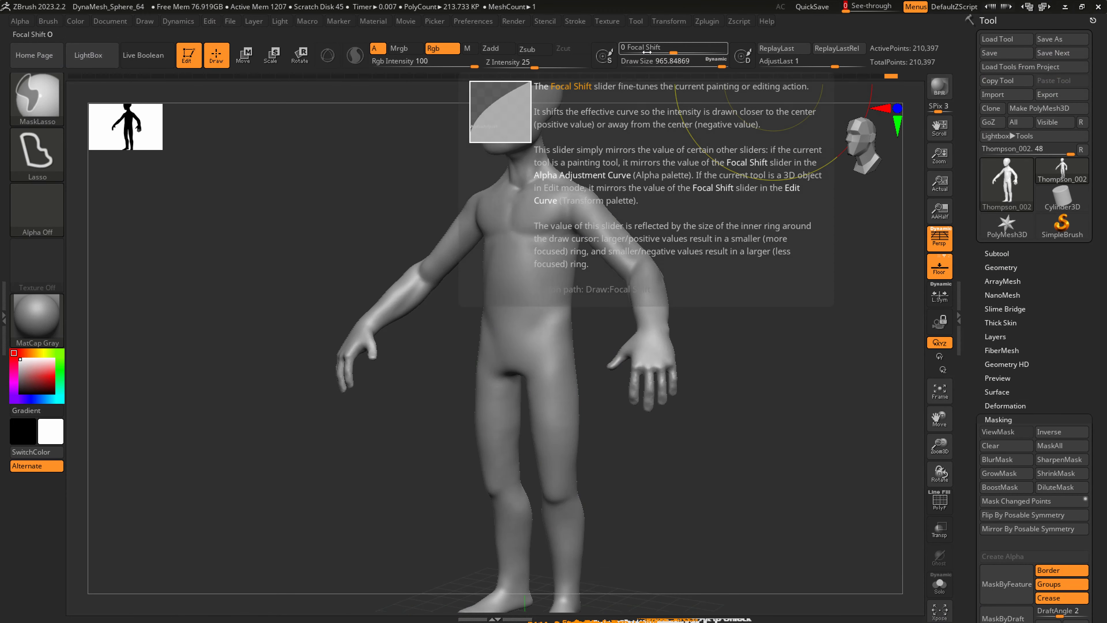
Mask the hands and forearms with MaskPen at an RGB intensity of 42, and invert the mask.
left_click(56, 92, "ctrl")
left_click(329, 159)
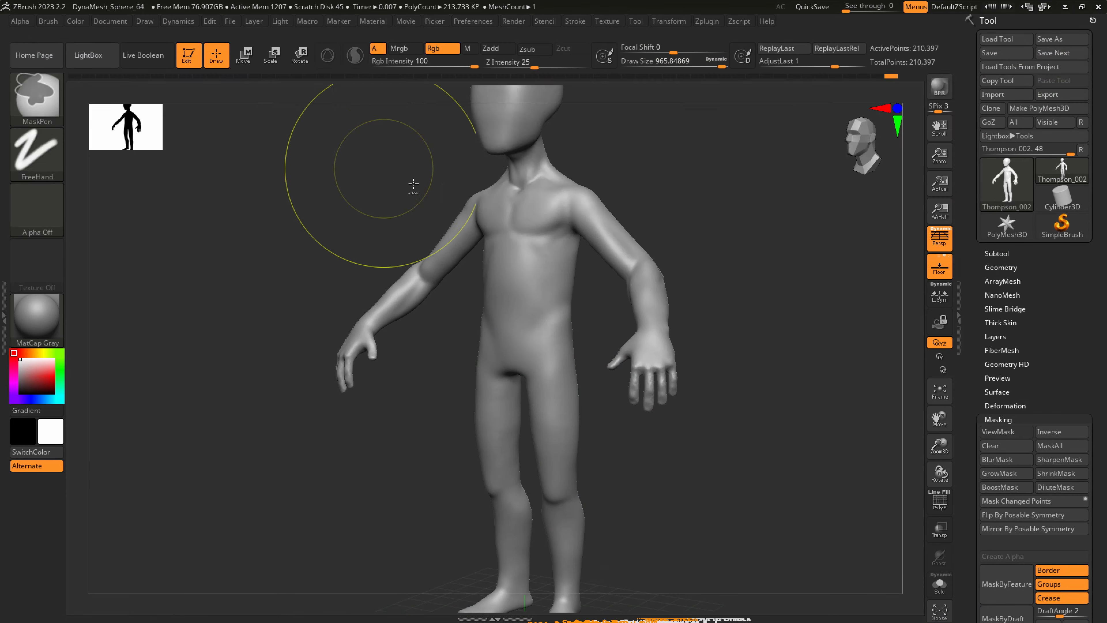
left_click_drag(656, 382, 641, 384, "ctrl")
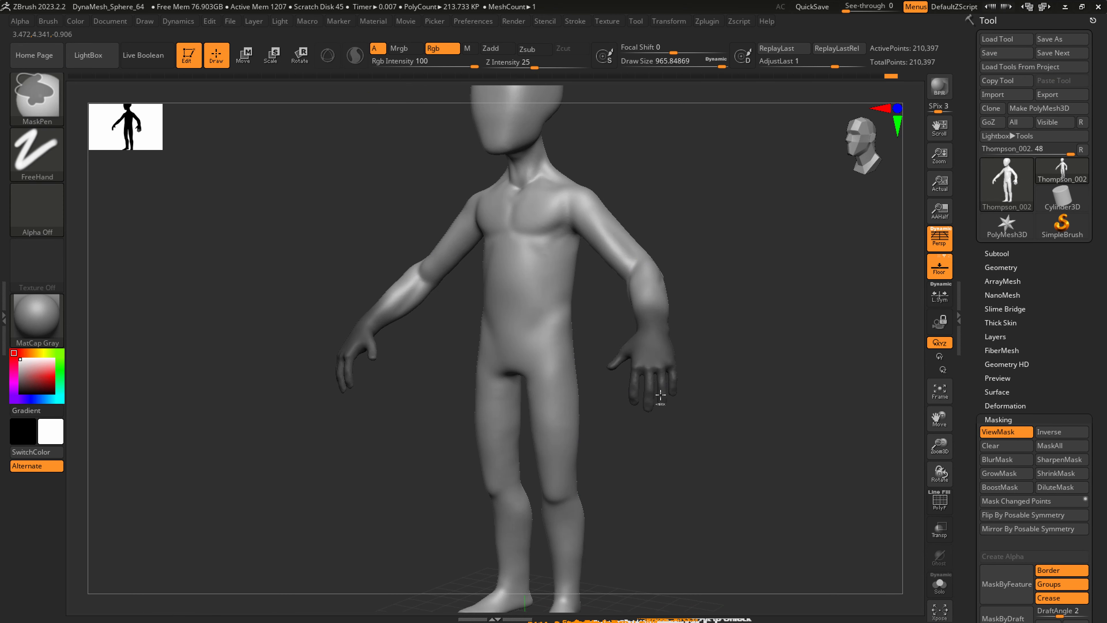
left_click_drag(474, 62, 438, 61)
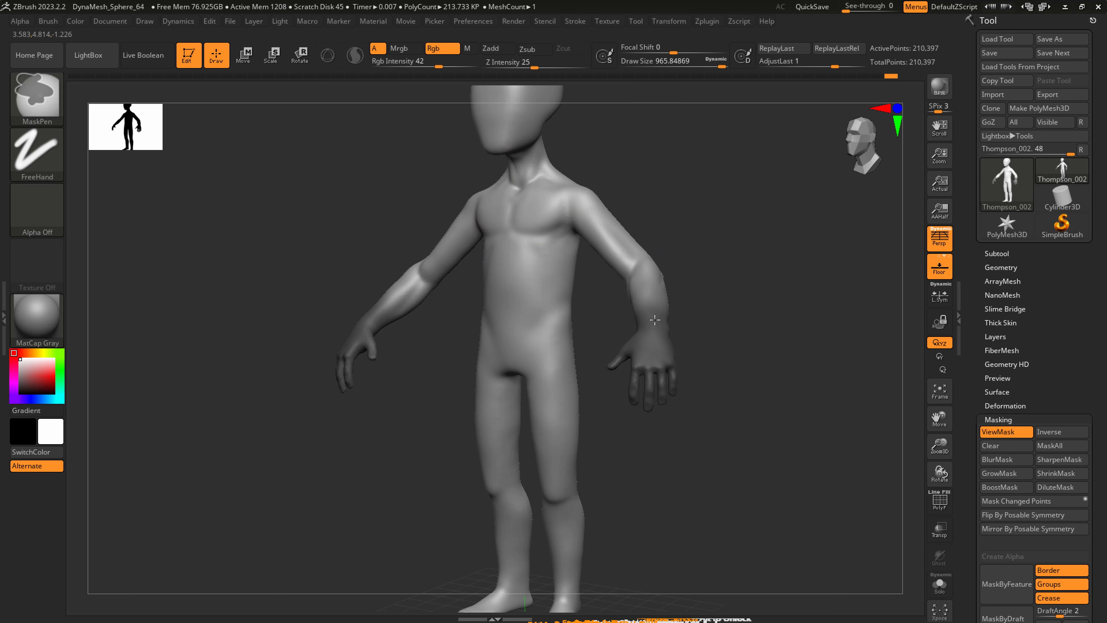
right_click_drag(667, 353, 578, 333)
mouse_move(706, 341)
right_mouse_down()
mouse_move(679, 332)
mouse_move(731, 376)
mouse_move(798, 384)
right_mouse_up()
left_click(705, 324, "ctrl")
left_click(705, 330, "ctrl")
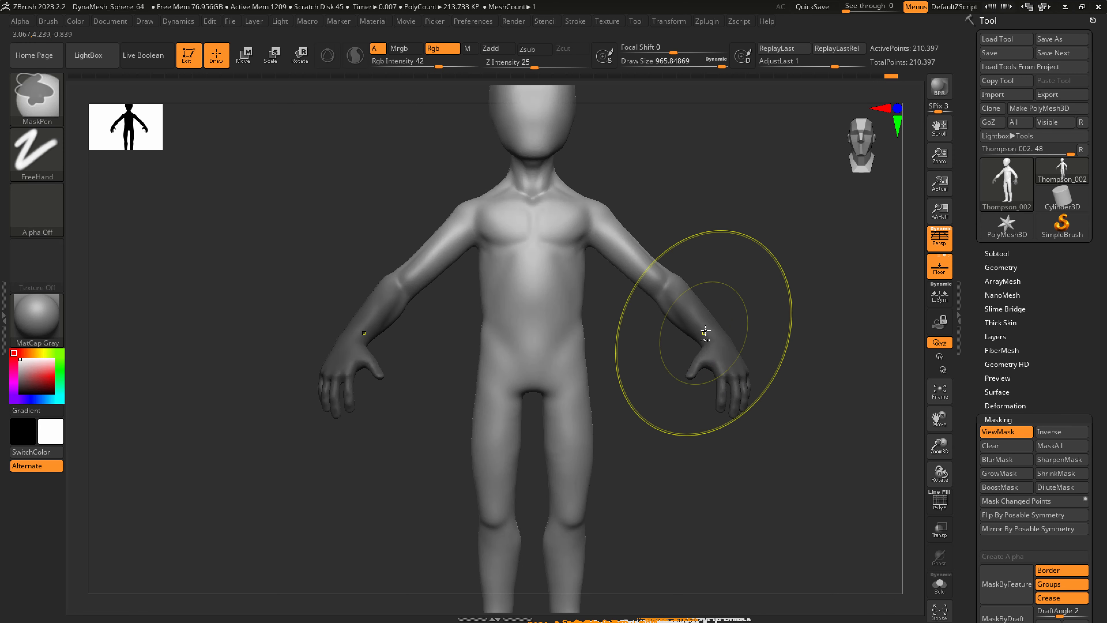
mouse_move(705, 335)
right_mouse_down()
mouse_move(705, 307)
mouse_move(685, 291)
mouse_move(706, 278)
right_mouse_up()
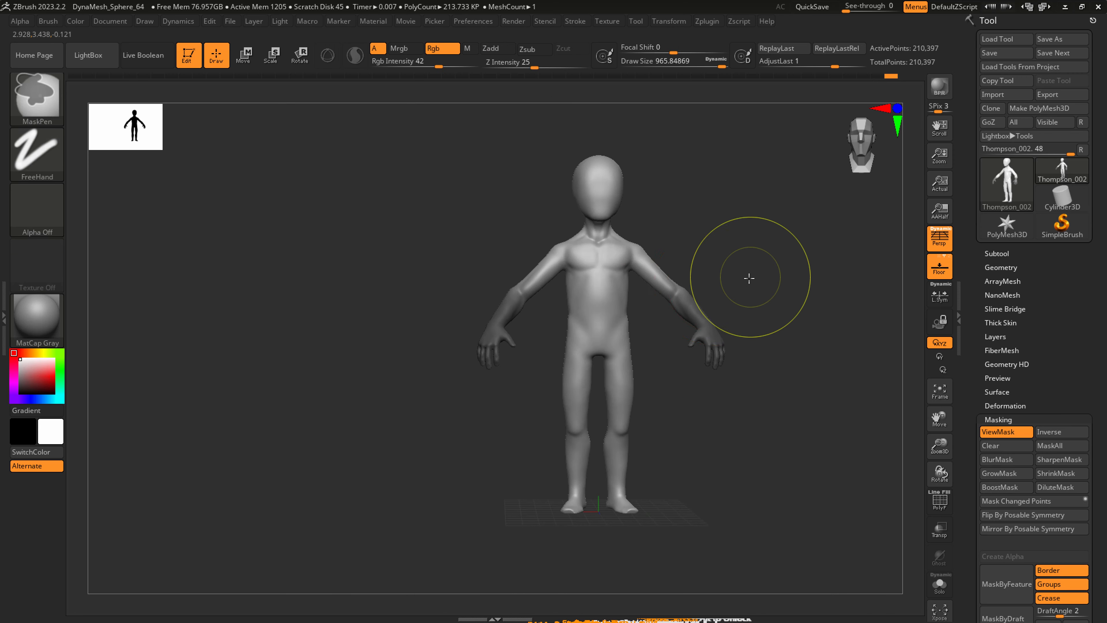
left_click(749, 279, "ctrl")
right_click_drag(690, 221, 573, 245, "alt")
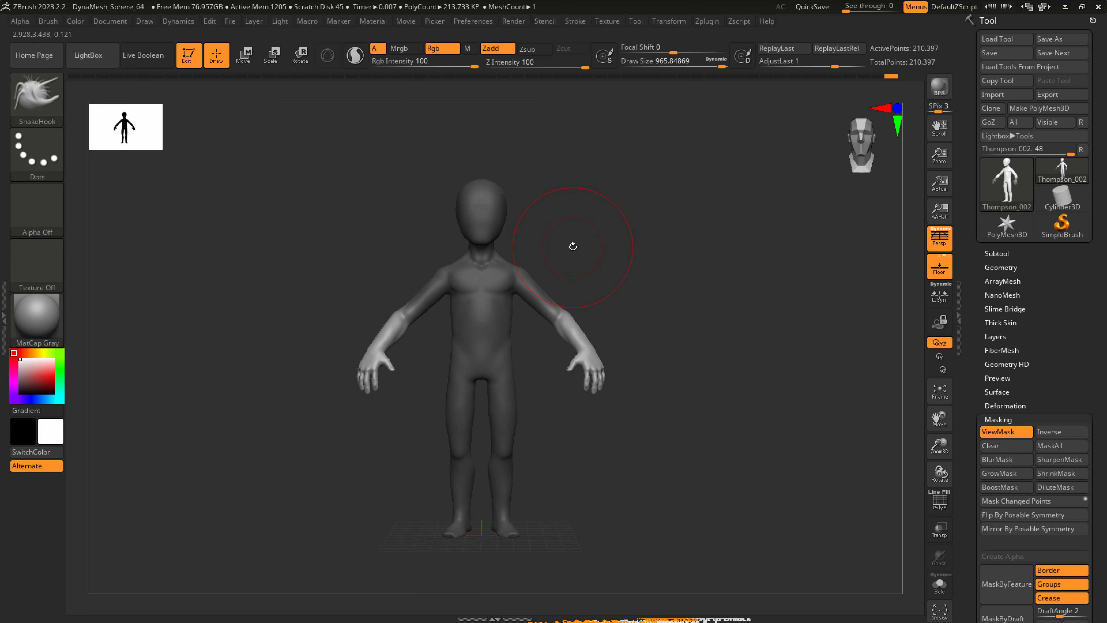
Scale down the unmasked forearms and hands along a transpose line running from the elbow to the hand.
left_click(272, 56)
right_click_drag(562, 325, 619, 322)
mouse_move(552, 318)
left_mouse_down()
mouse_move(589, 342)
mouse_move(599, 364)
left_mouse_up()
left_click(330, 58)
left_click(330, 58)
right_click_drag(645, 262, 533, 291)
left_click_drag(557, 344, 569, 344)
right_click_drag(572, 340, 606, 332)
right_click_drag(535, 245, 409, 148)
right_click_drag(501, 212, 623, 404)
left_click_drag(622, 409, 619, 406)
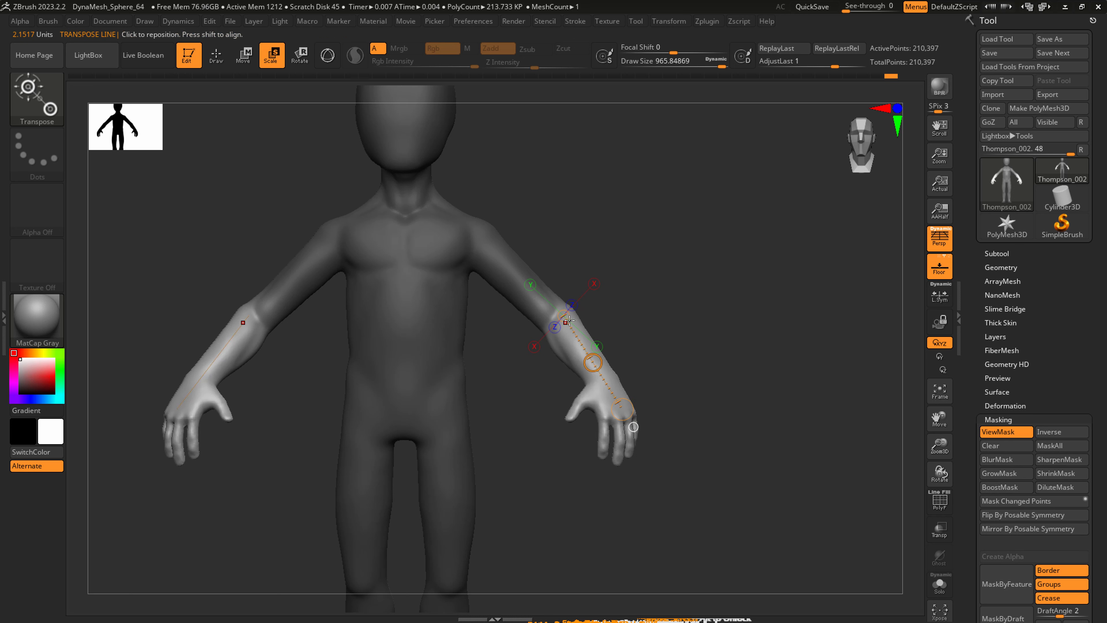
left_click_drag(623, 408, 467, 312)
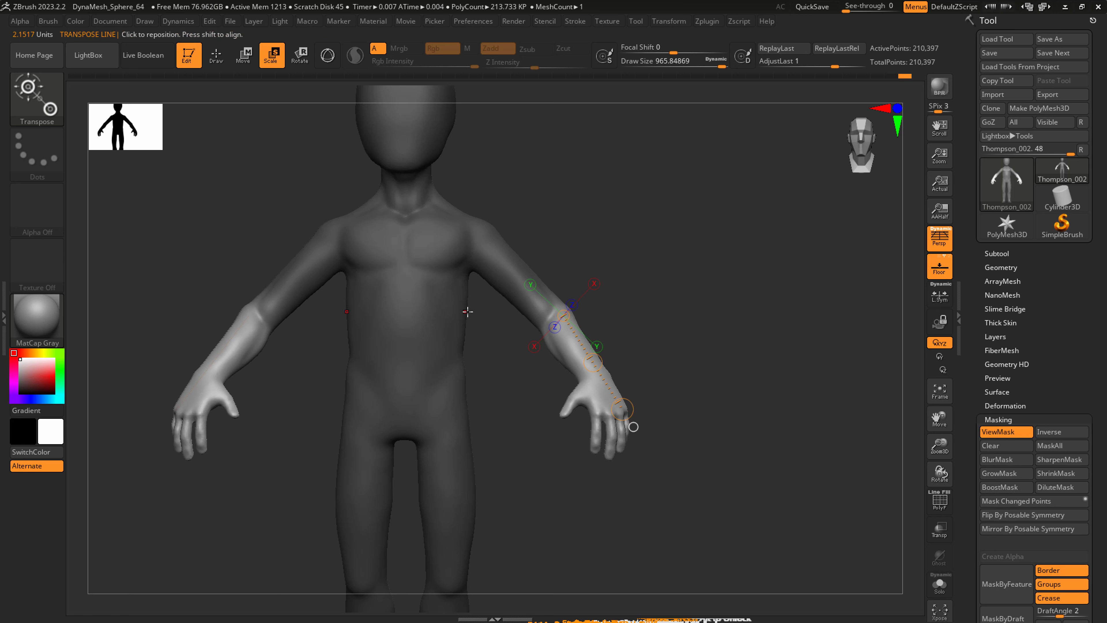
Reposition the unmasked forearms and hands with the Move transpose line.
key("w")
left_click_drag(593, 362, 605, 358)
left_click_drag(605, 358, 602, 358)
mouse_move(602, 359)
right_mouse_down()
mouse_move(584, 352)
mouse_move(636, 347)
mouse_move(571, 336)
right_mouse_up()
Reshape the forearms just below the elbow with SnakeHook at a draw size of about 338.
key("q")
key("s")
left_click_drag(575, 331, 550, 342)
mouse_move(560, 337)
right_mouse_down("ctrl")
mouse_move(587, 366)
mouse_move(609, 363)
right_mouse_up("ctrl")
key("s")
left_click_drag(572, 358, 557, 355)
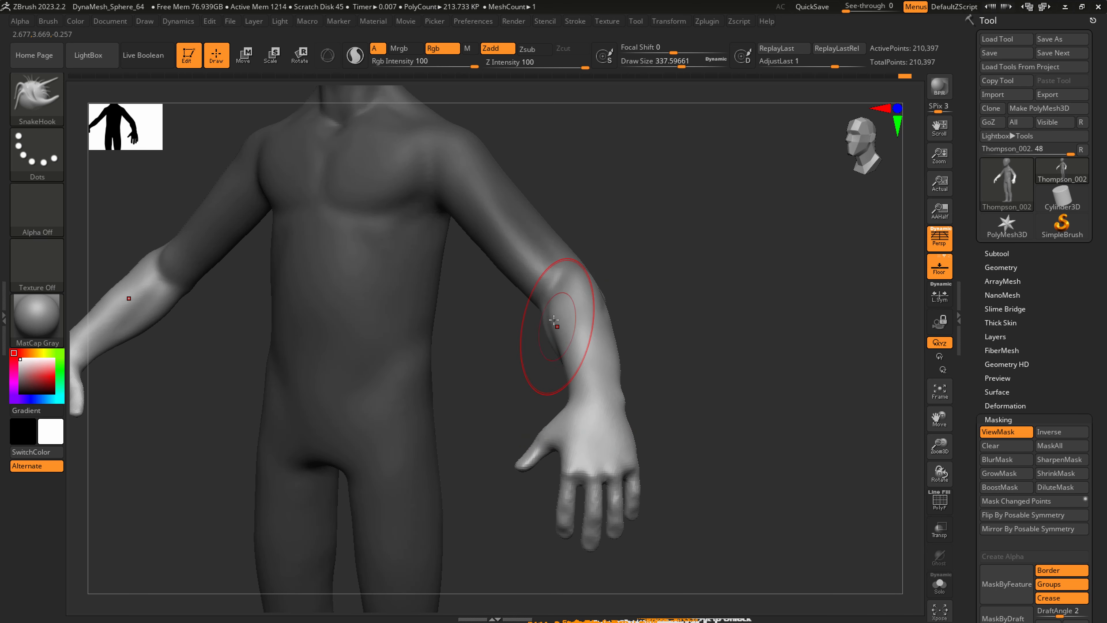
right_click_drag(564, 306, 569, 314)
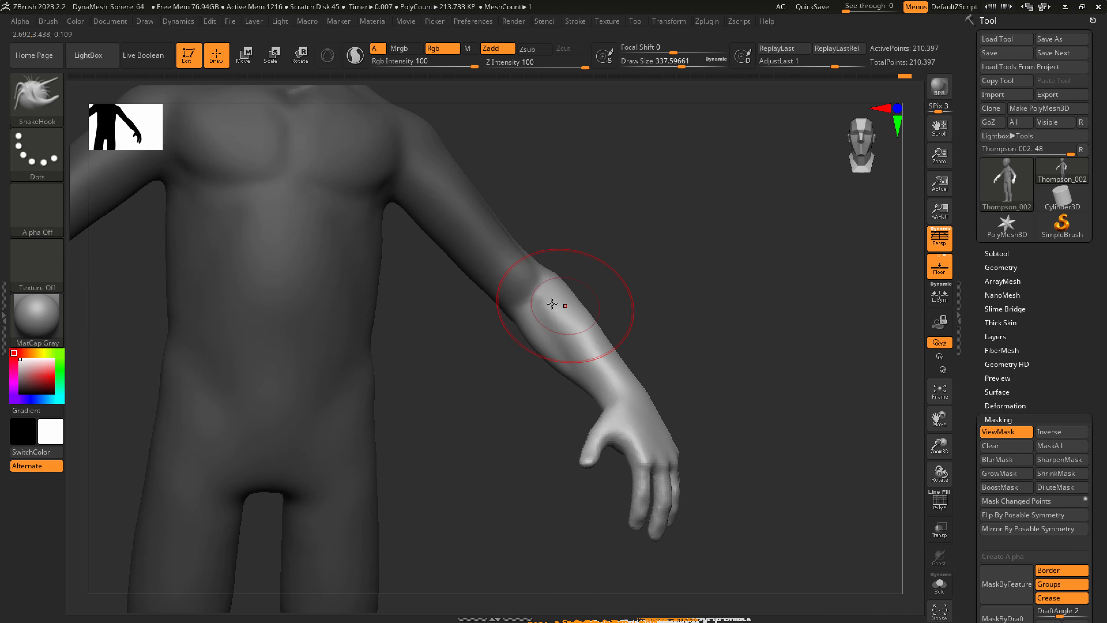
Carve the inner forearm muscle line from the elbow with DamStandard at a draw size of about 163, and smooth it.
key("b")
key("d")
key("s")
key("s")
left_click_drag(540, 300, 523, 298)
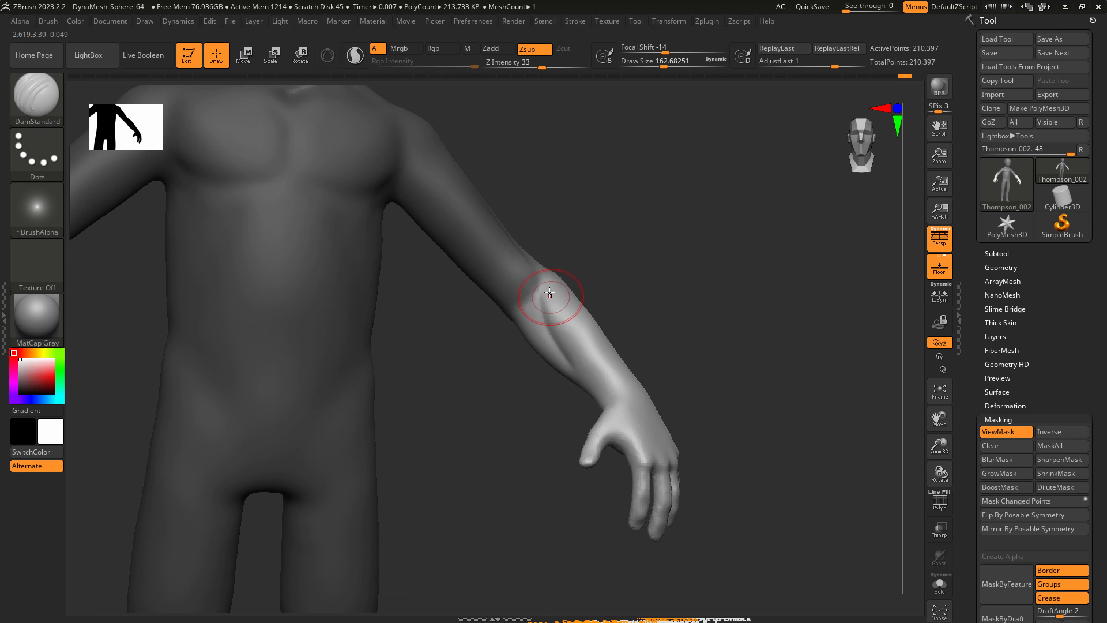
mouse_move(582, 385)
right_mouse_down()
mouse_move(591, 338)
mouse_move(619, 416)
mouse_move(548, 366)
mouse_move(538, 339)
right_mouse_up()
key("shift")
key("shift")
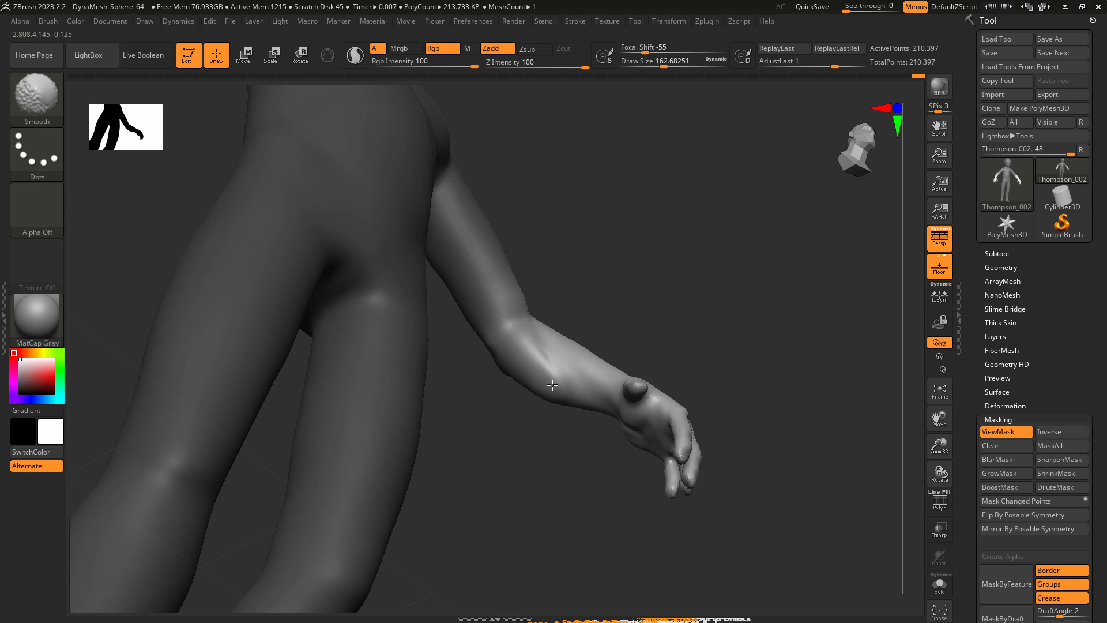
Define the crease at the inner elbow with DamStandard and smooth the forearm around it.
right_click_drag(557, 397, 542, 364)
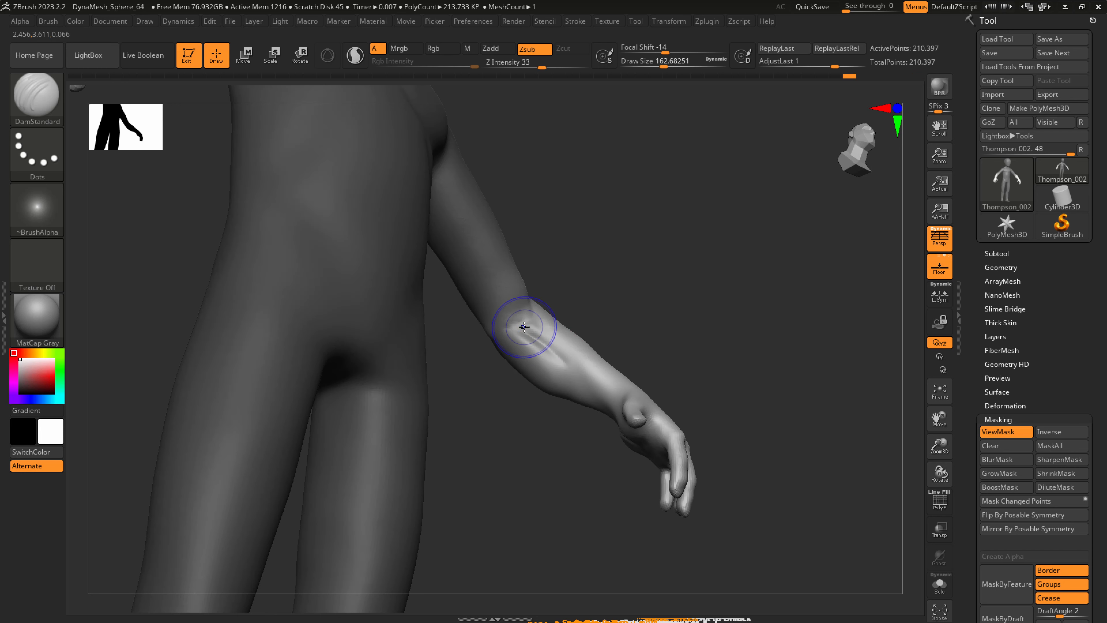
key("shift")
right_click_drag(537, 364, 541, 294, "shift")
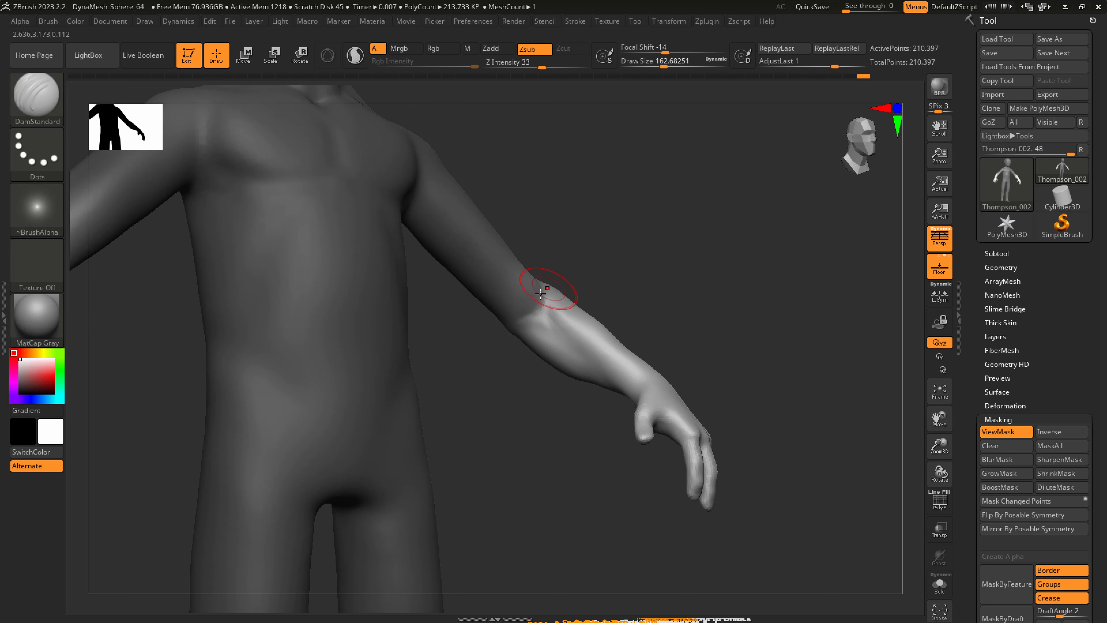
key("shift")
right_click_drag(594, 383, 562, 375)
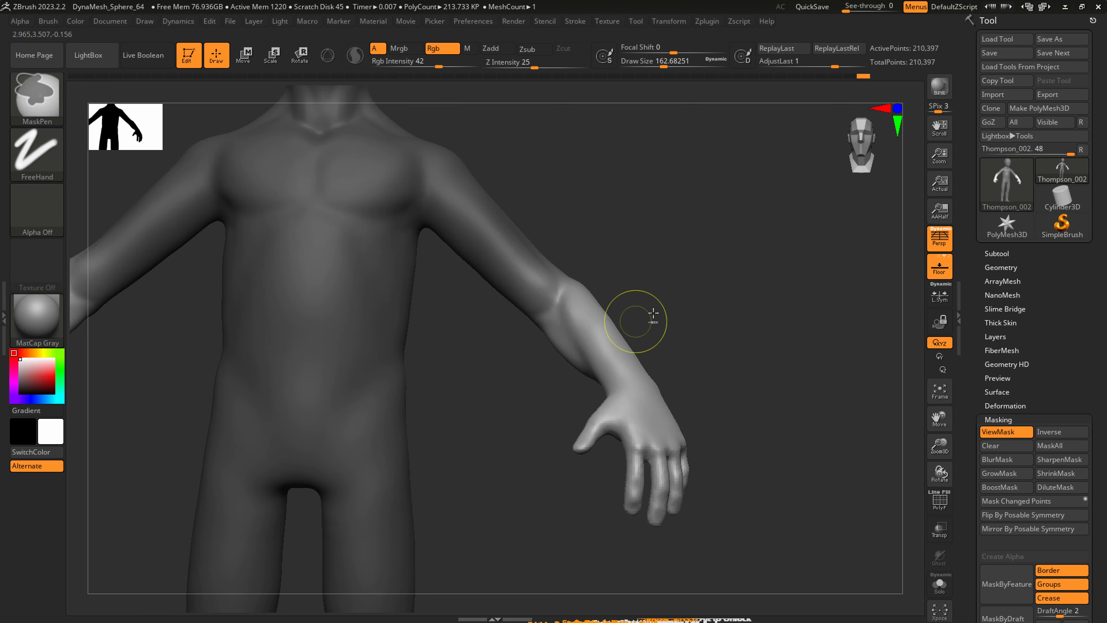
Hide the mask and refine the elbow and forearm contours with SnakeHook at a draw size of about 262.
key("ctrl+h")
key("b")
key("s")
key("h")
right_click_drag(594, 312, 574, 317)
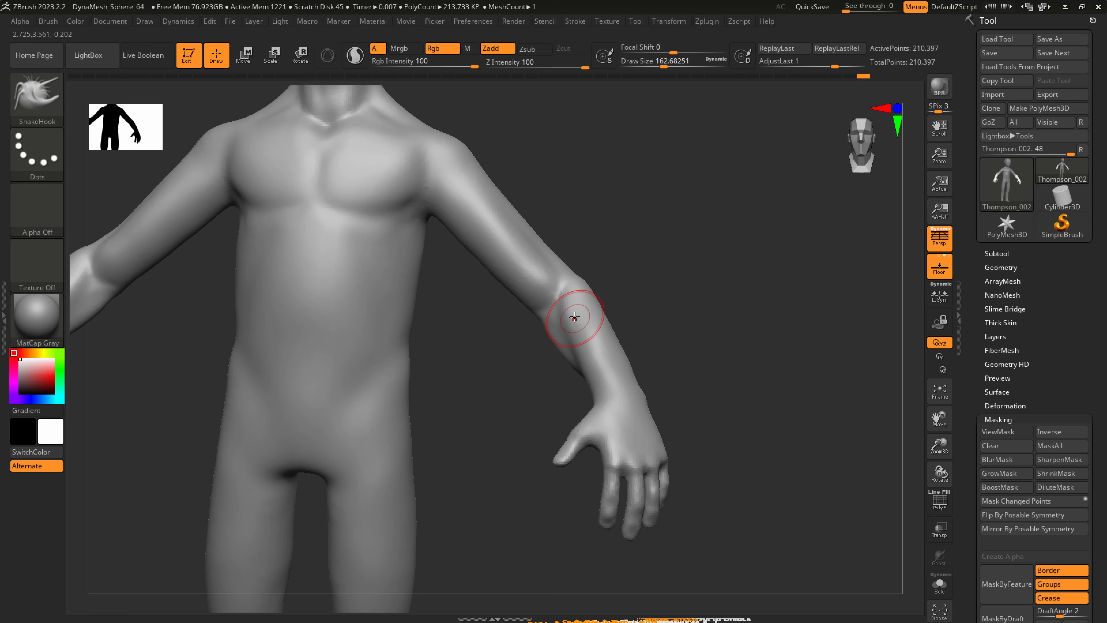
key("s")
left_click_drag(572, 317, 585, 310)
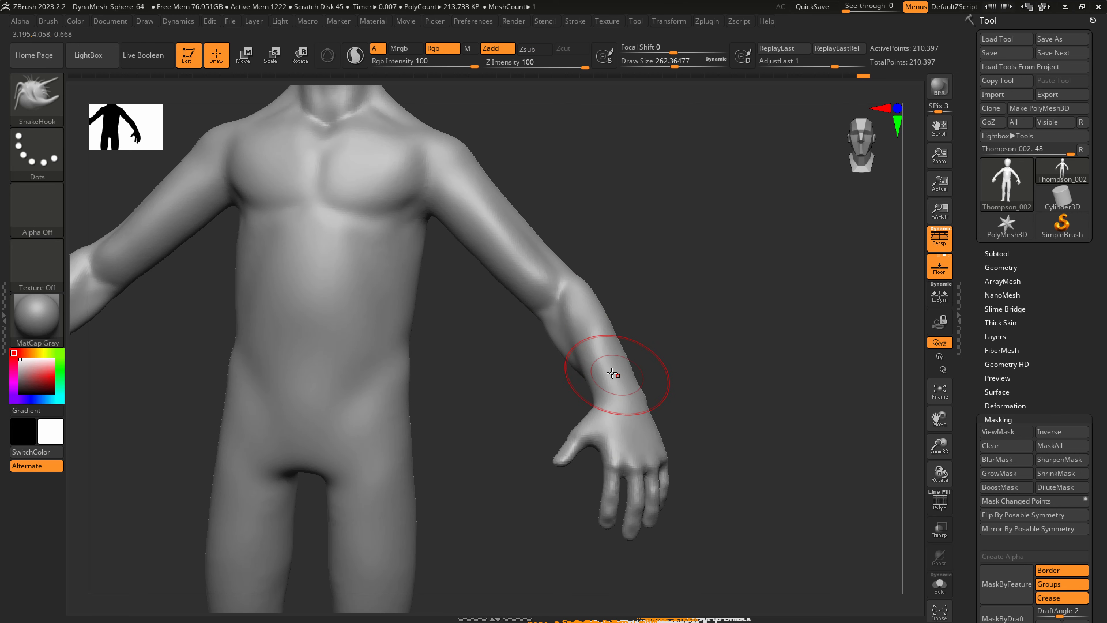
right_click_drag(607, 371, 645, 376)
right_click_drag(667, 339, 633, 312)
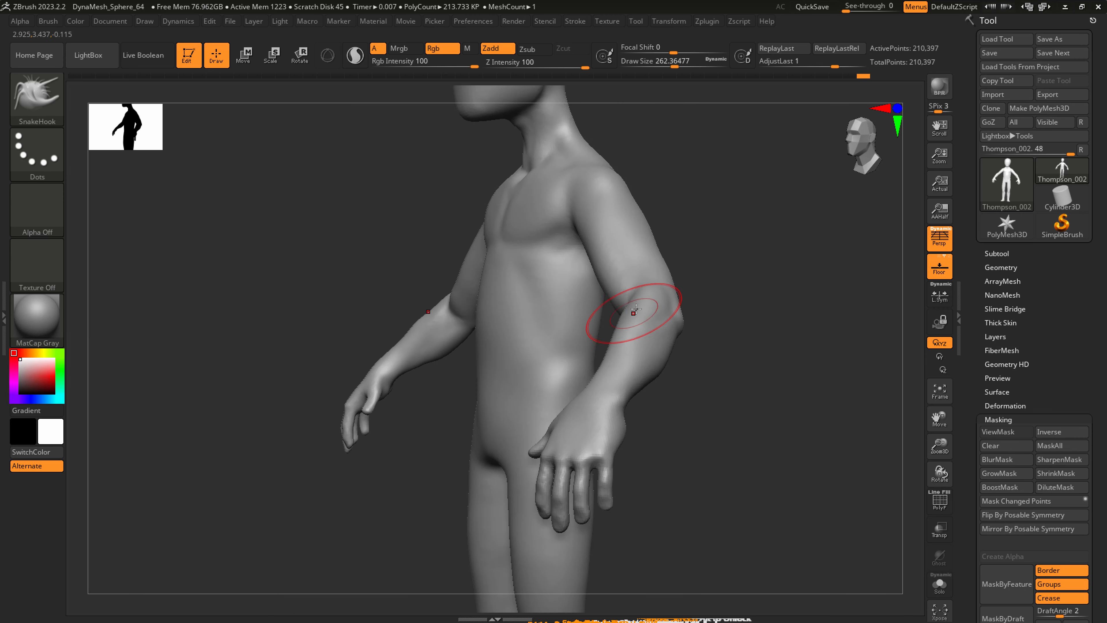
left_click_drag(626, 312, 642, 309)
key("ctrl+z")
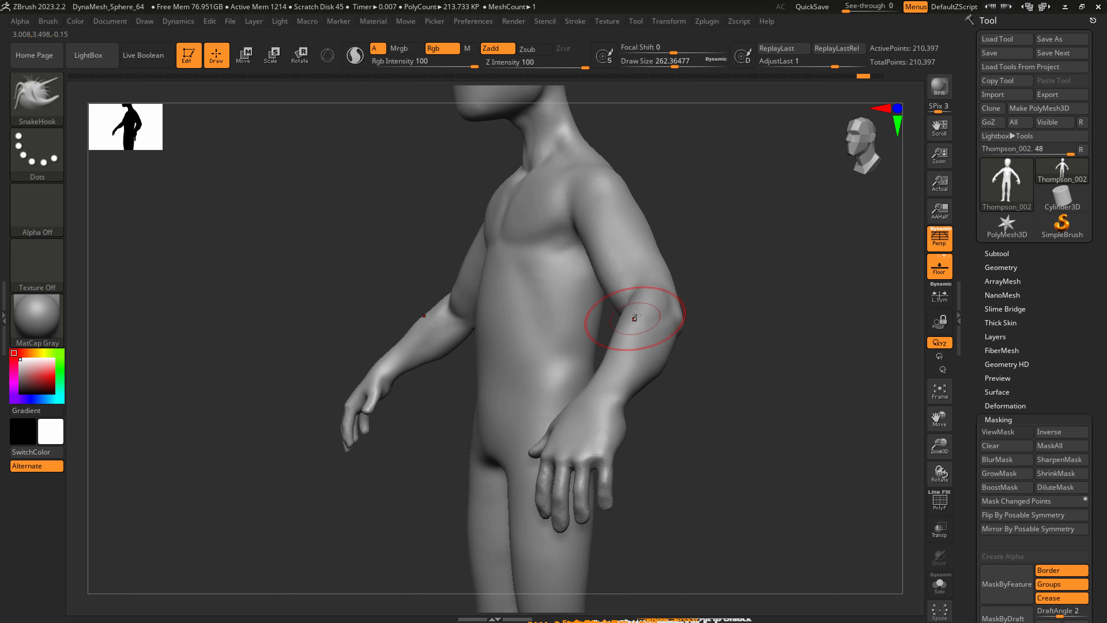
Check the arm against the henry_001 drawing and adjust the forearm contour from the side with SnakeHook.
right_click_drag(642, 339, 691, 354)
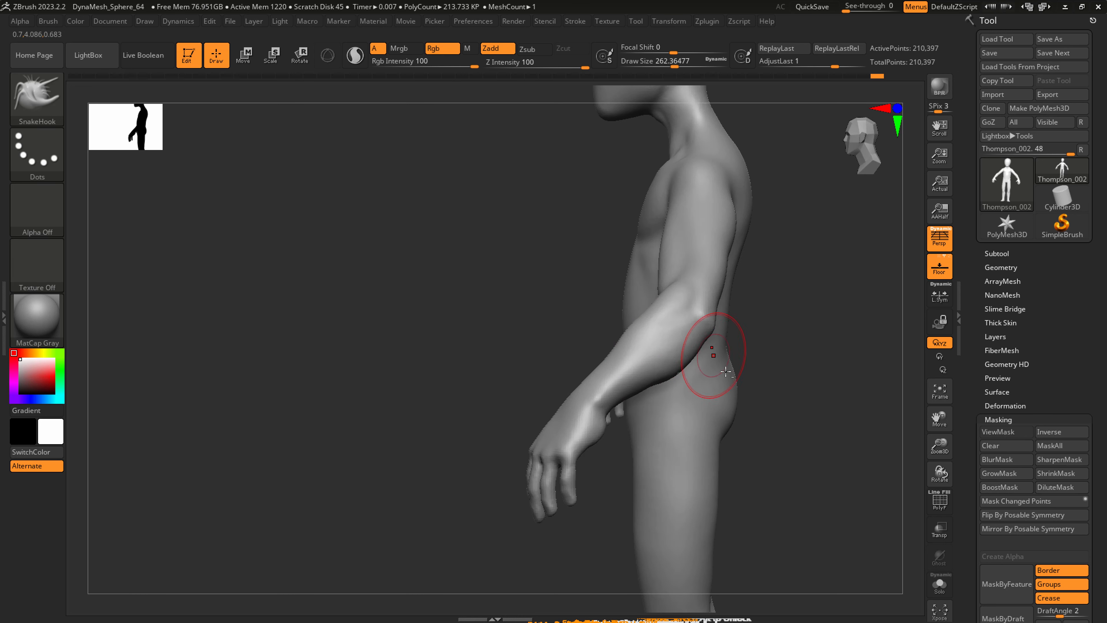
key("alt+Tab")
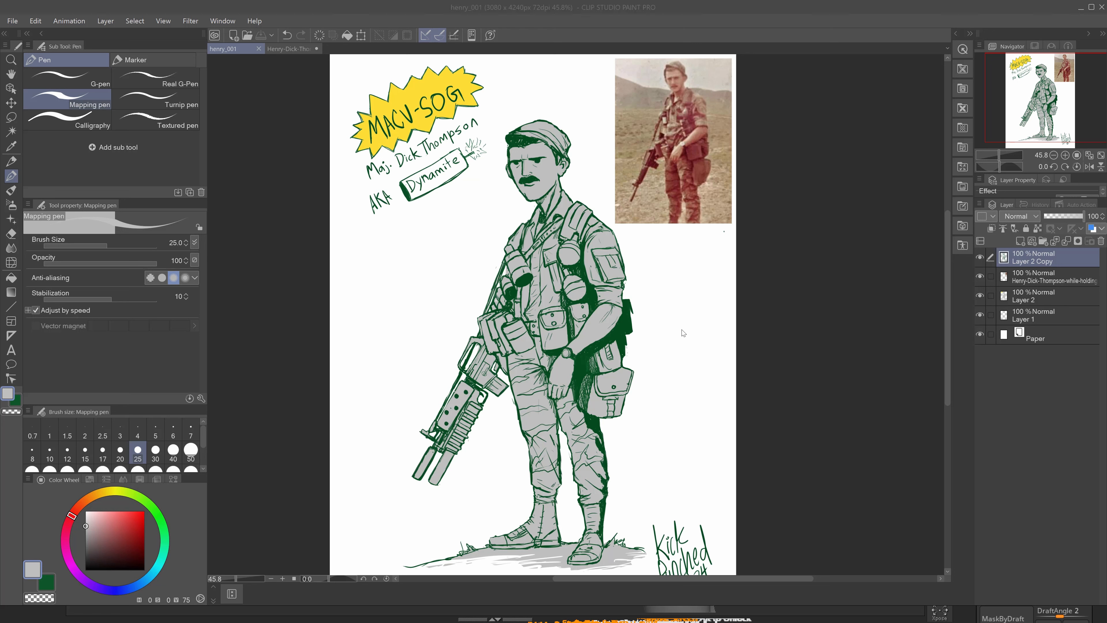
key("alt+Tab")
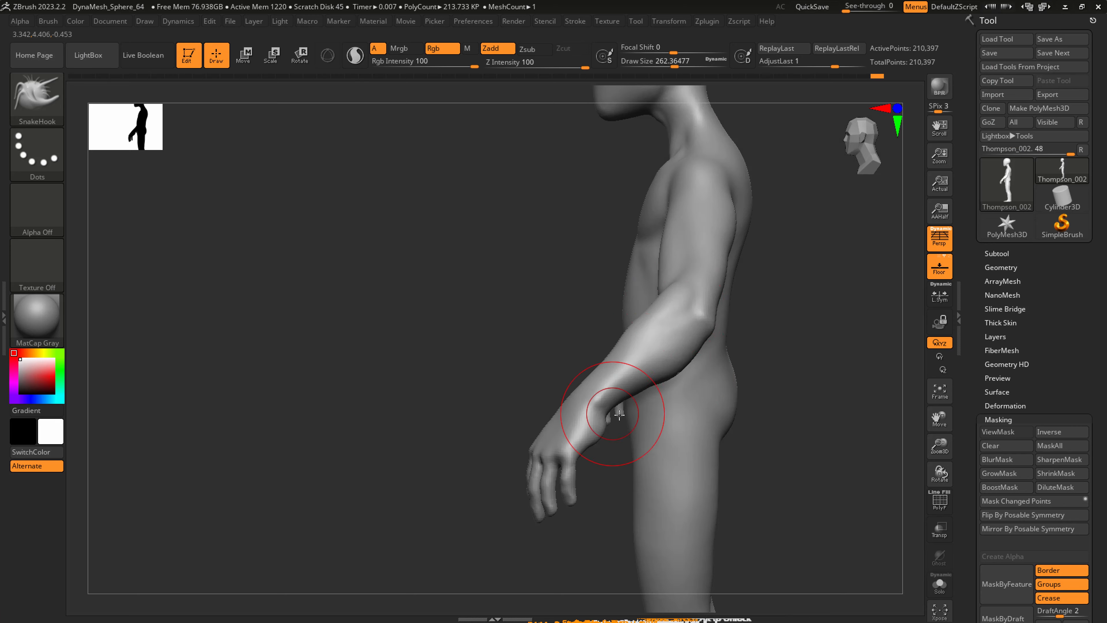
right_click_drag(630, 369, 642, 366)
right_click_drag(650, 326, 635, 363)
Adjust the shape and spacing of the fingers with SnakeHook at a draw size of about 59.
right_click_drag(593, 486, 557, 503, "ctrl")
key("s")
left_click_drag(536, 462, 516, 462)
right_click_drag(526, 455, 531, 464, "ctrl")
key("s")
left_click_drag(532, 464, 525, 463)
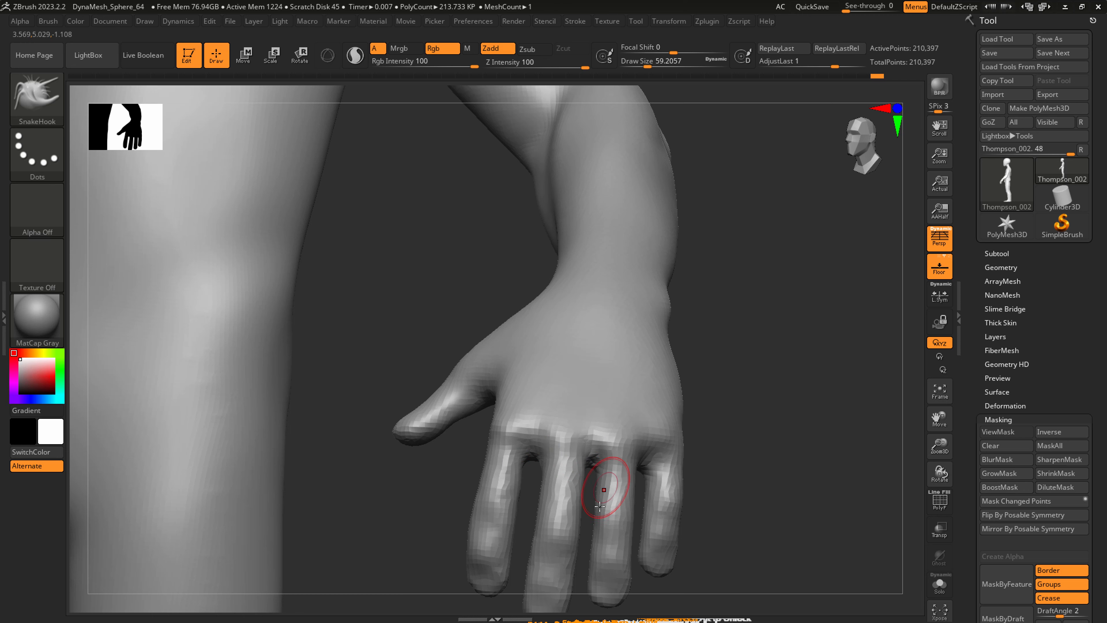
right_click_drag(643, 465, 653, 466)
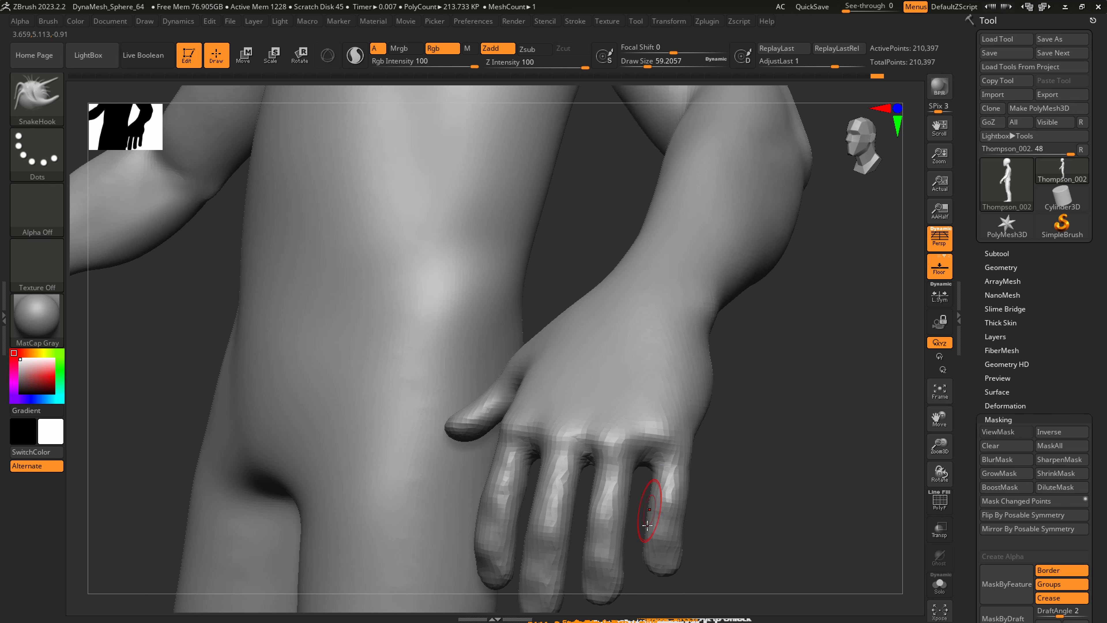
right_click_drag(654, 507, 605, 390)
Remesh the character at a DynaMesh resolution of 192 and smooth the fingers.
left_click_drag(706, 472, 816, 354, "ctrl")
key("ctrl+z")
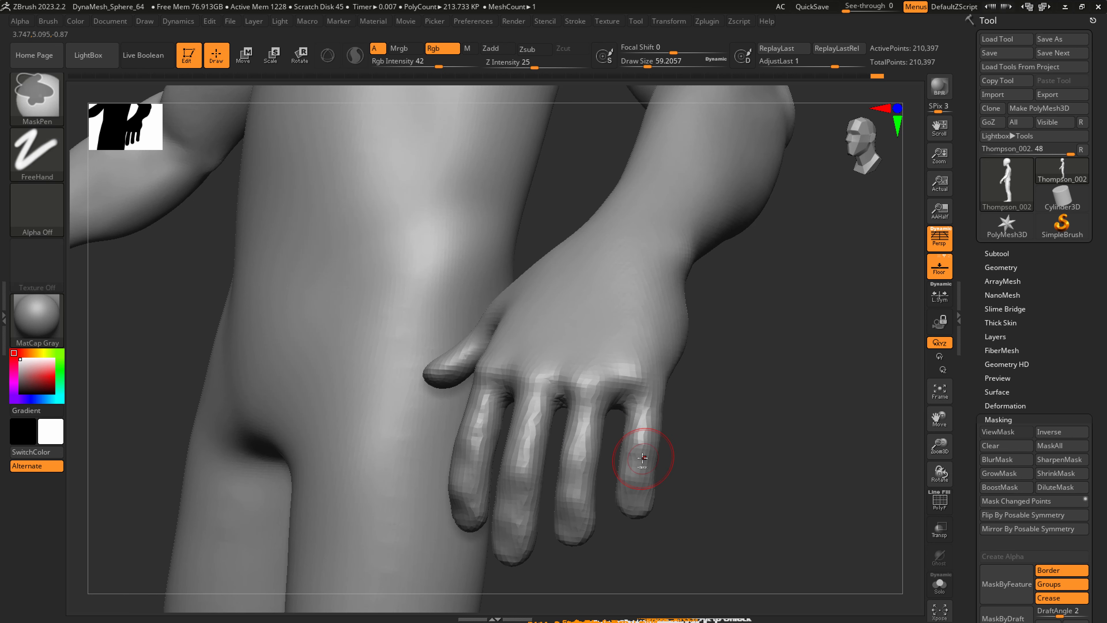
left_click(1001, 268)
left_click(998, 280)
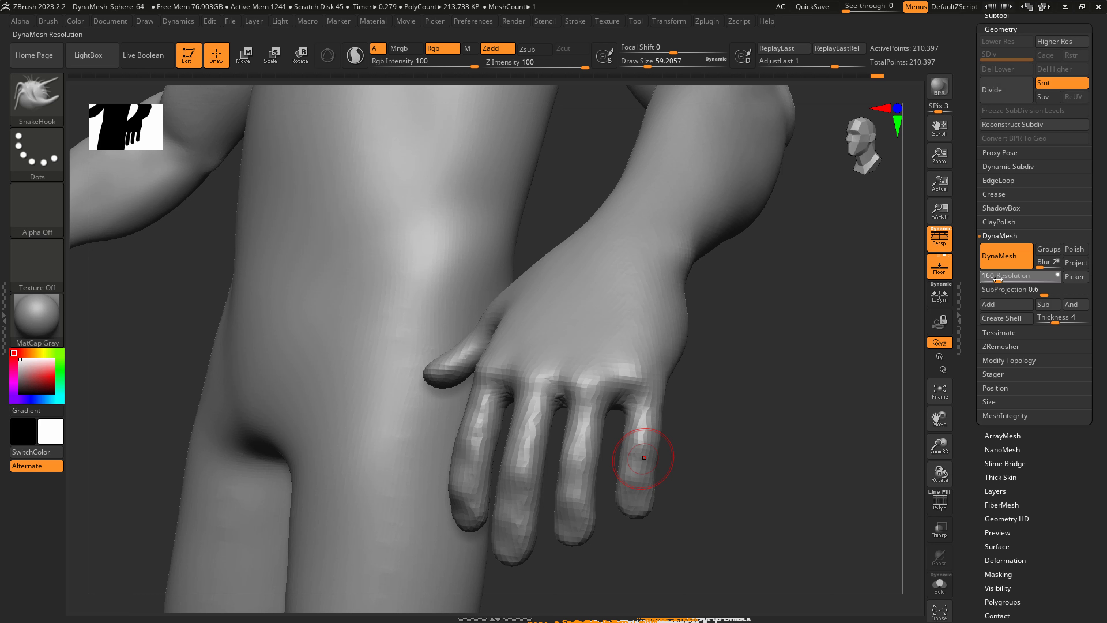
left_click_drag(725, 523, 794, 392, "ctrl")
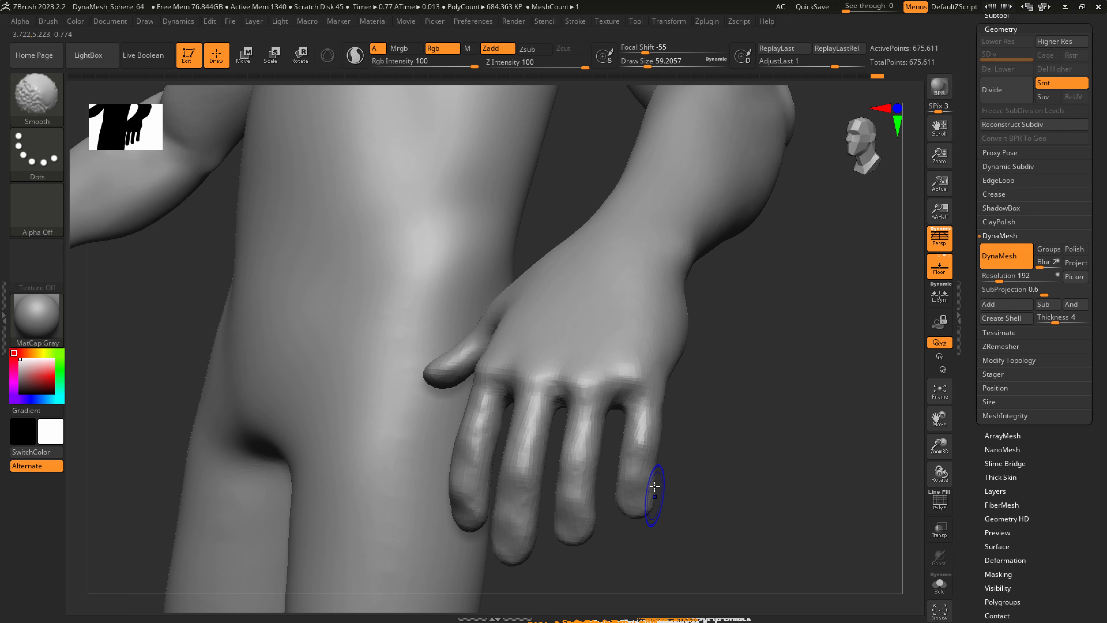
left_click_drag(668, 512, 677, 410)
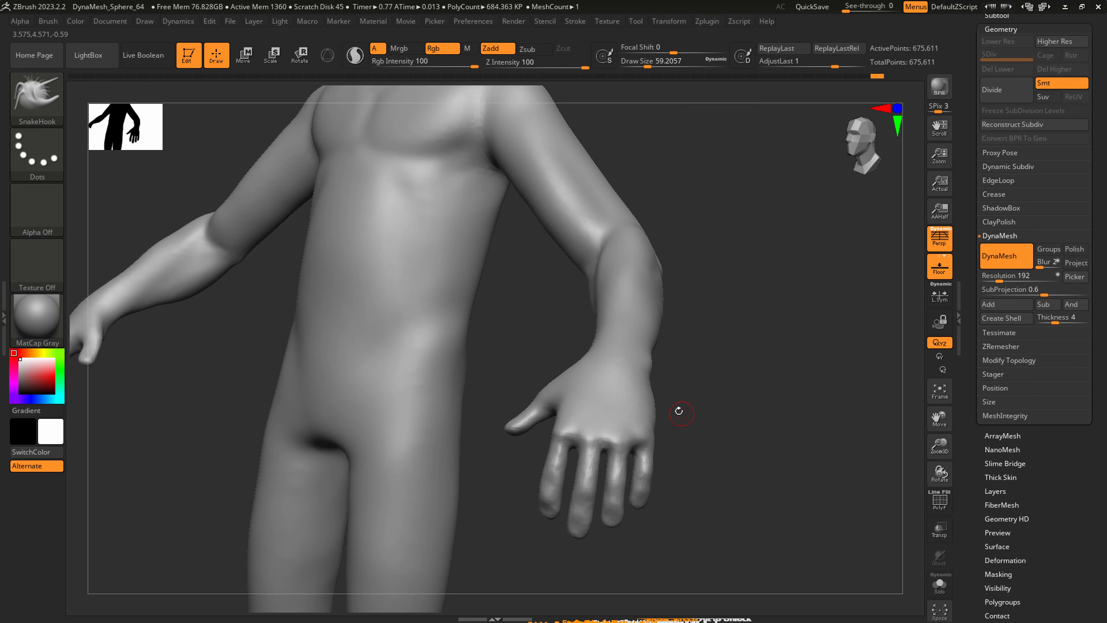
mouse_move(653, 371)
left_mouse_down()
mouse_move(659, 384)
mouse_move(550, 412)
left_mouse_up()
mouse_move(536, 409)
left_mouse_down("shift")
mouse_move(495, 405)
mouse_move(500, 380)
left_mouse_up("shift")
Adjust the shape of the face and lower head from the front with SnakeHook at a draw size of about 593.
key("s")
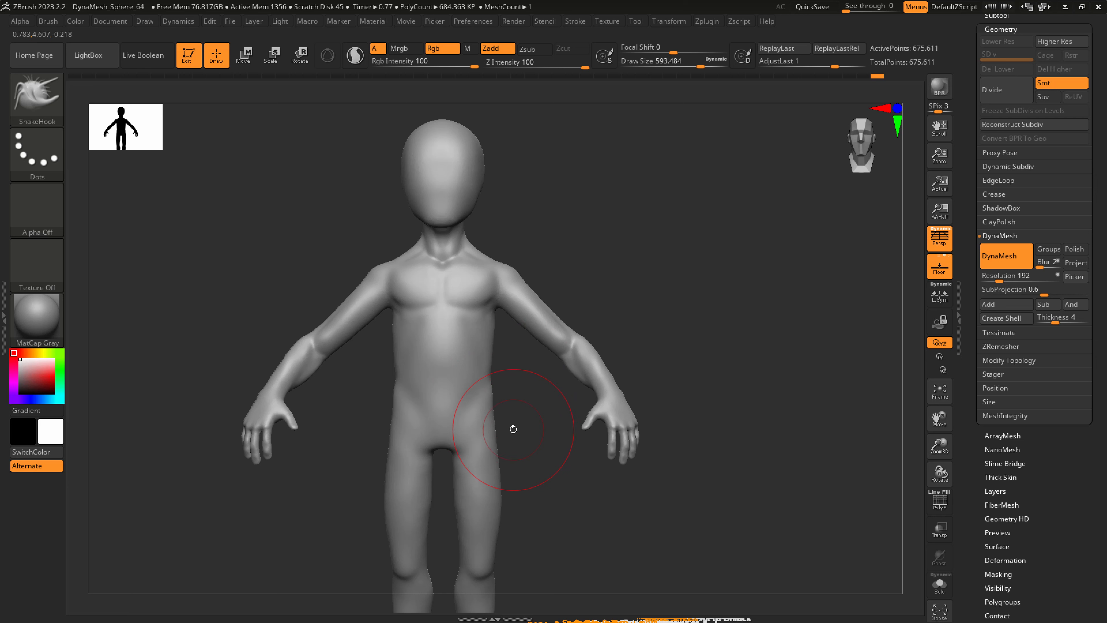
left_click_drag(514, 429, 515, 325, "alt")
right_click_drag(515, 326, 504, 320)
mouse_move(483, 178)
right_mouse_down("ctrl")
mouse_move(521, 314)
mouse_move(537, 315)
right_mouse_up("ctrl")
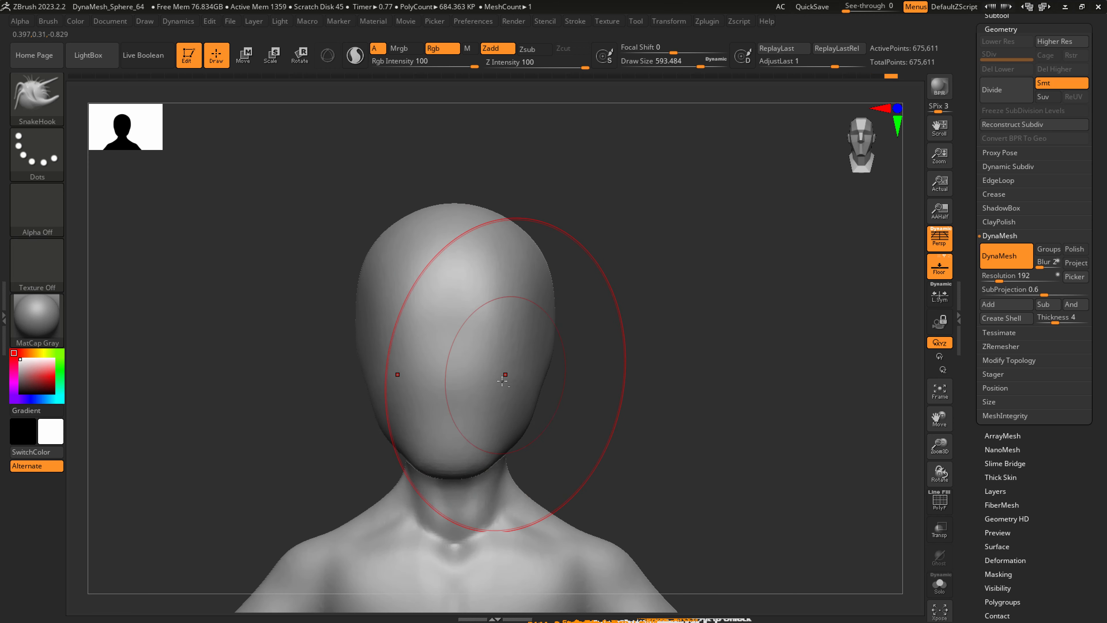
right_click_drag(504, 378, 493, 396, "ctrl")
Pull a basic nose out of the centre of the face with SnakeHook at a draw size of about 74.
key("s")
left_click_drag(477, 369, 430, 369)
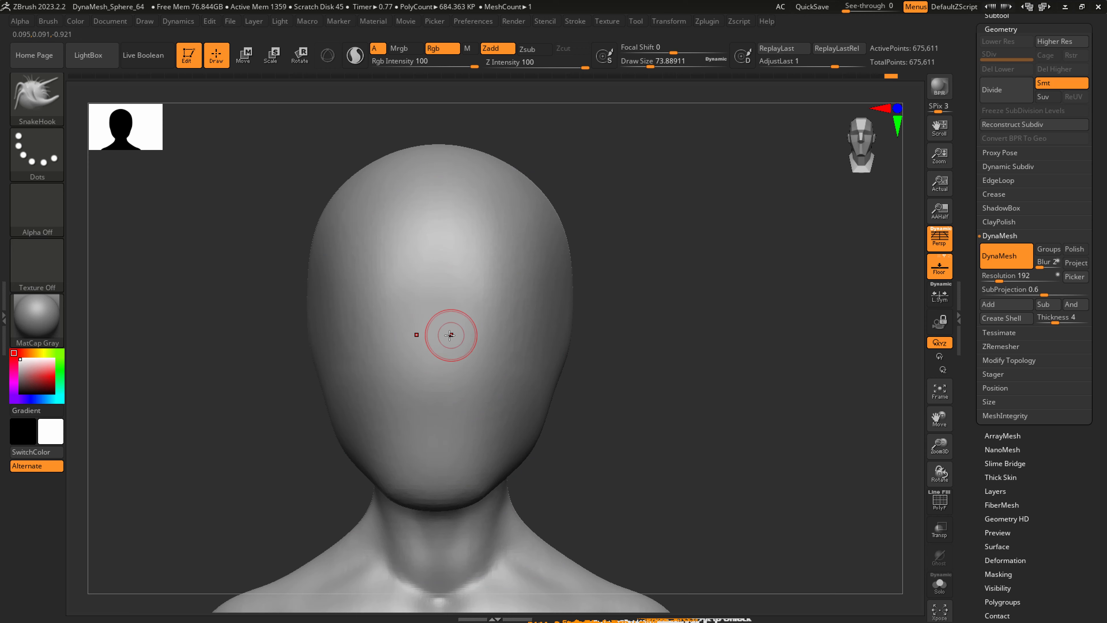
right_click_drag(442, 344, 438, 351)
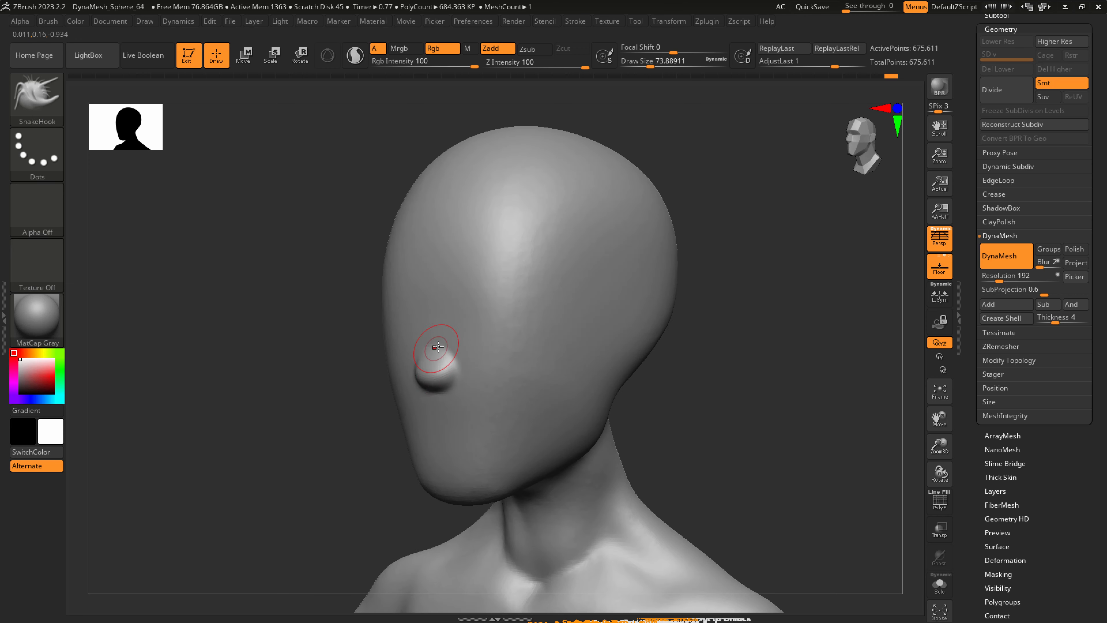
Push in the eye sockets and shape the cheeks beside the nose with SnakeHook at draw sizes of about 192 and 163.
key("bracketright")
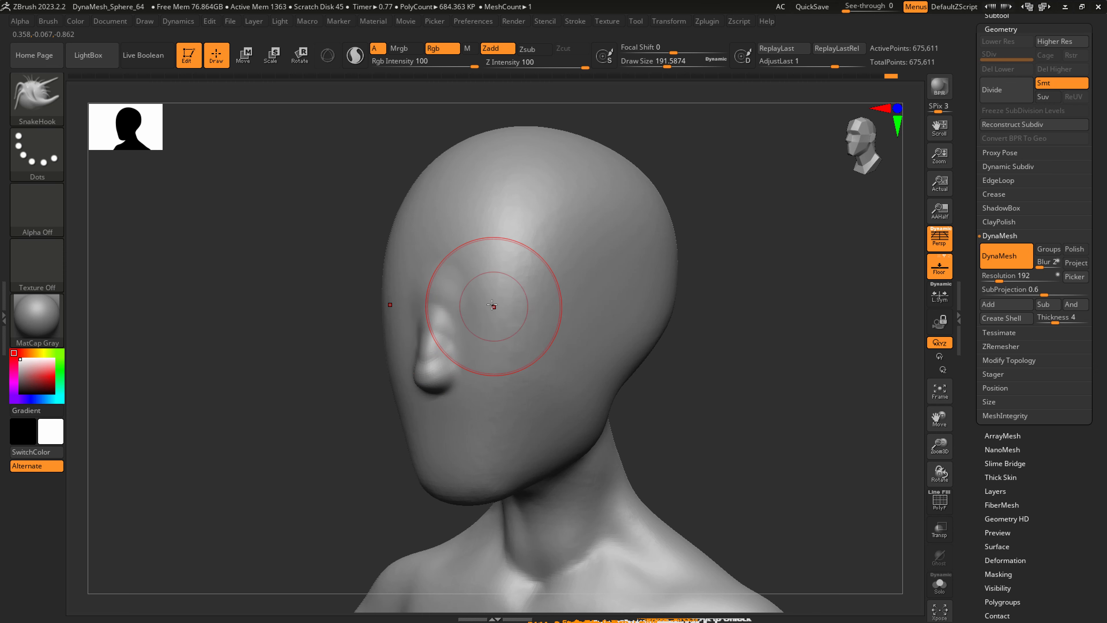
right_click_drag(485, 312, 471, 307)
key("bracketright")
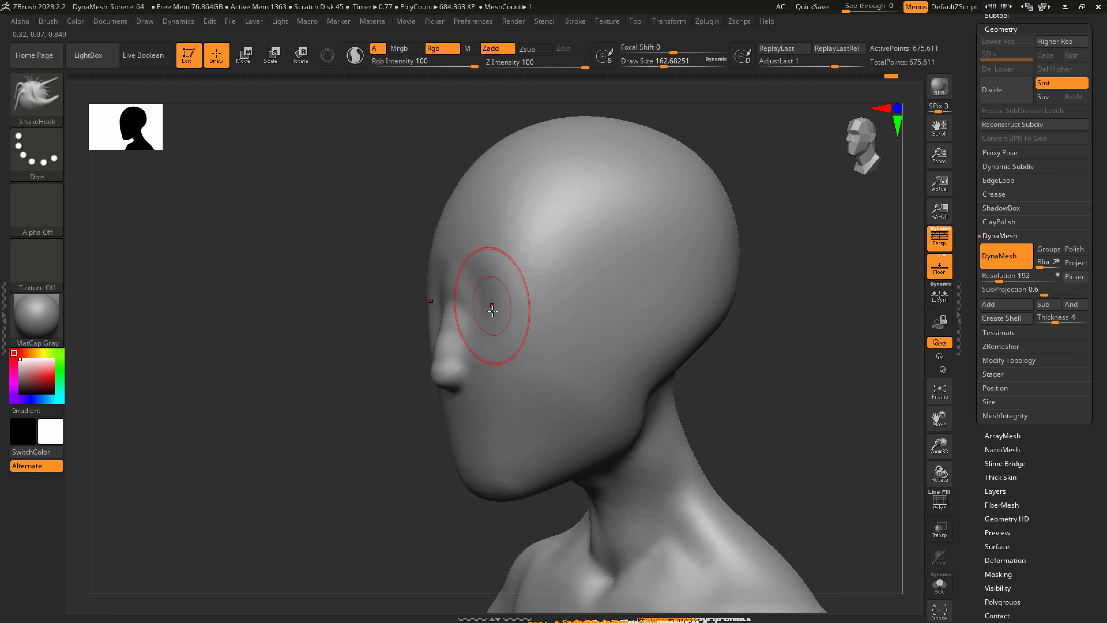
right_click_drag(501, 318, 490, 319)
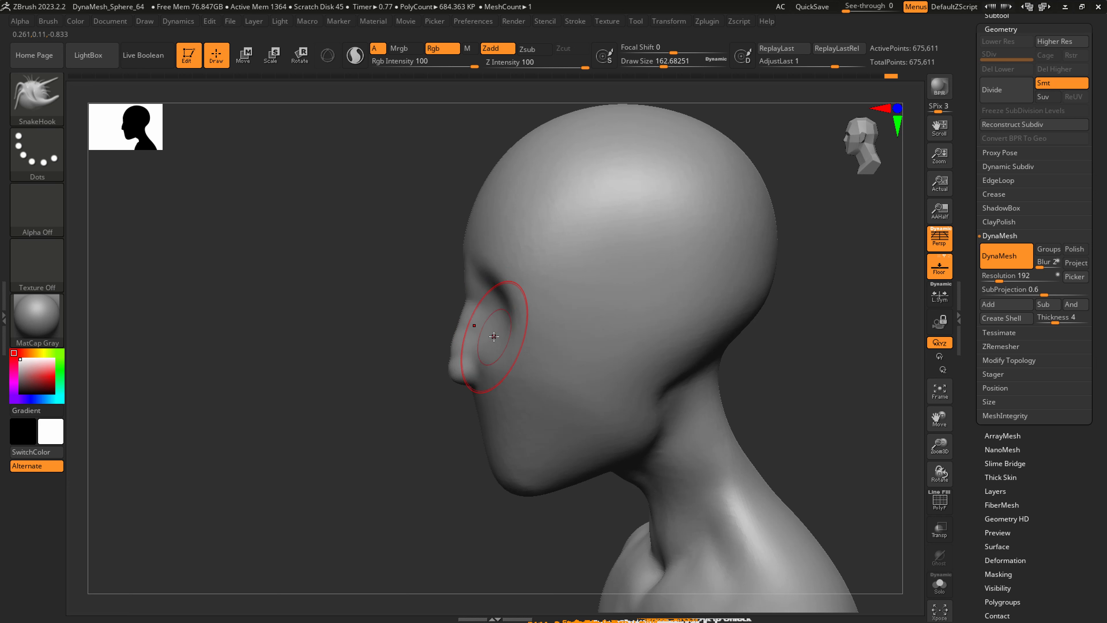
Refine the nose tip and bridge from the side and front with SnakeHook at a draw size of about 104.
key("bracketleft")
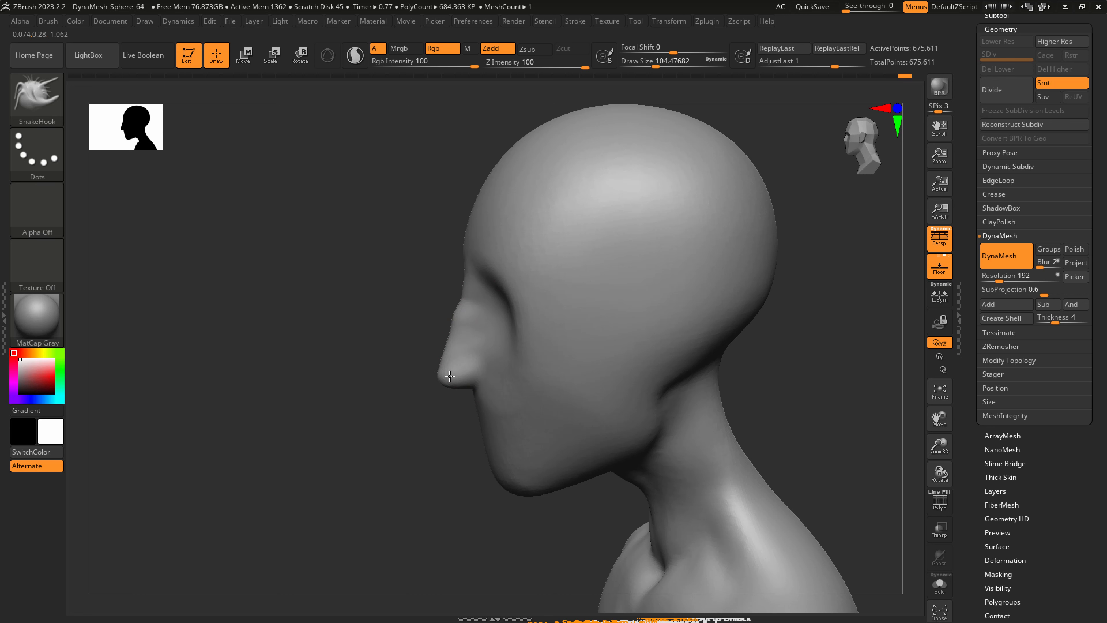
right_click_drag(476, 355, 450, 353, "shift")
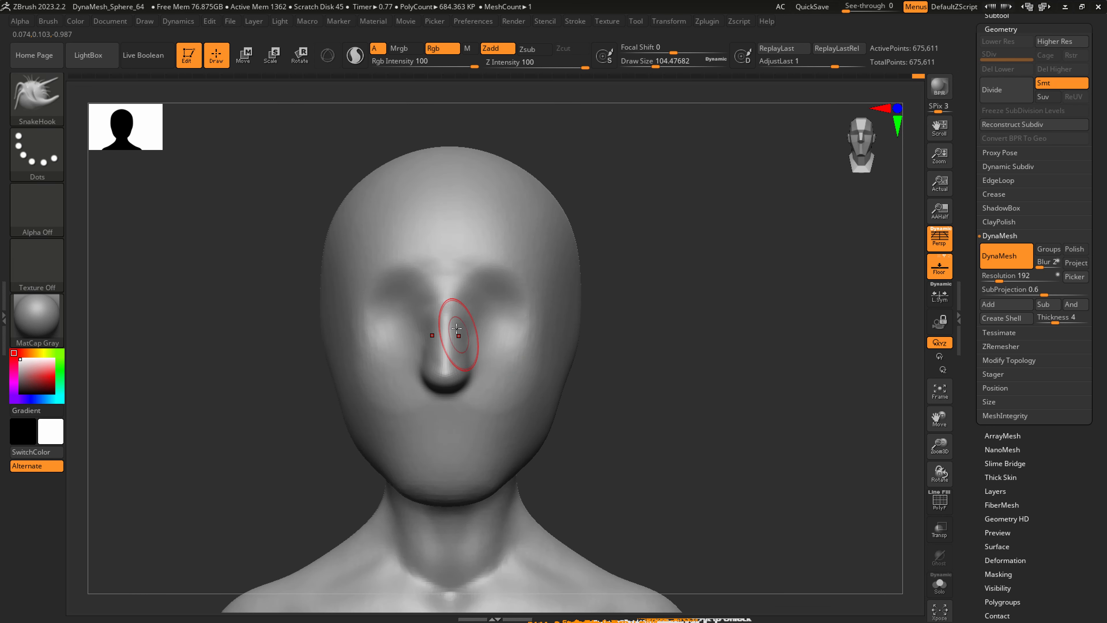
mouse_move(506, 315)
right_mouse_down()
mouse_move(542, 312)
mouse_move(555, 333)
right_mouse_up()
Try building up the forms inside the eye sockets with ClayBuildup at a draw size of about 104.
left_click(38, 101)
left_click(164, 111)
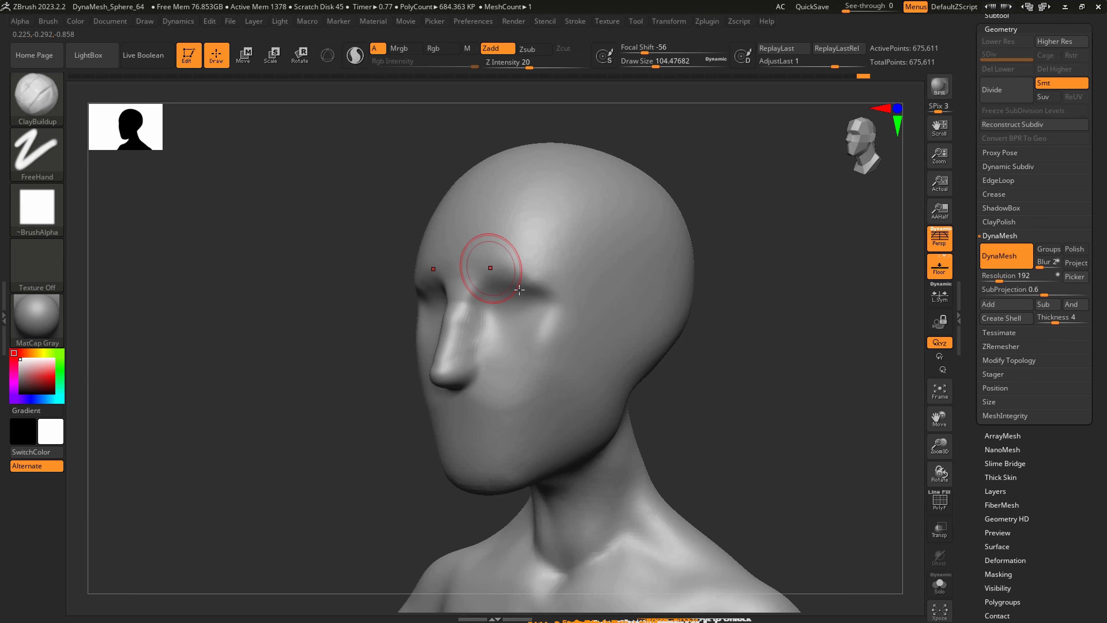
mouse_move(522, 297)
left_mouse_down()
mouse_move(527, 314)
mouse_move(564, 304)
mouse_move(547, 324)
left_mouse_up()
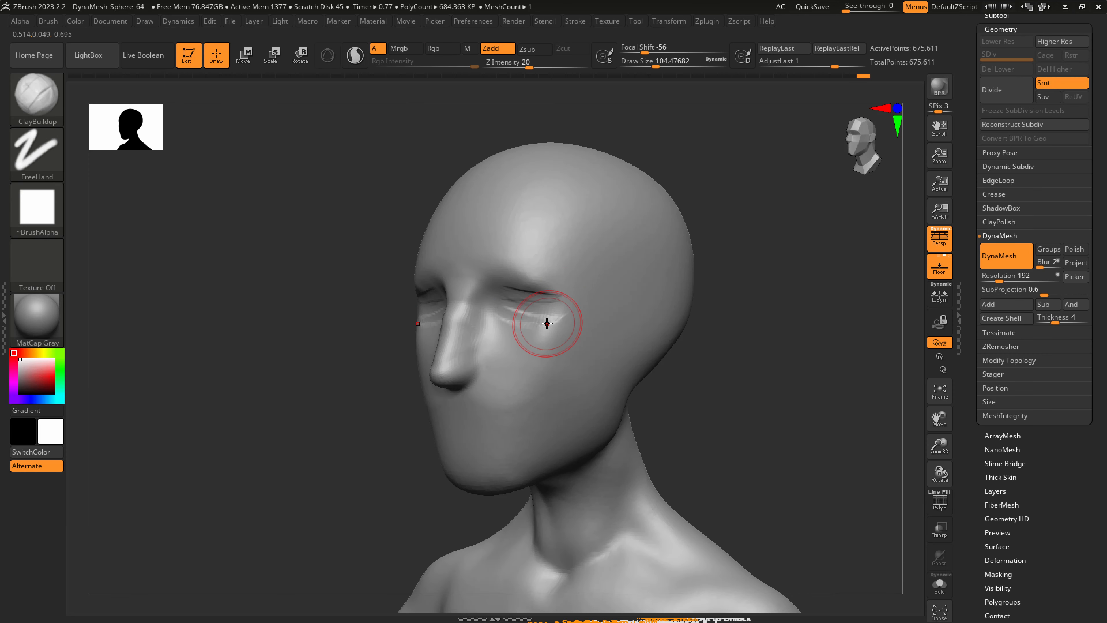
Switch to the hPolish brush and clear the clay strokes around the eyes with smoothing.
key("b")
key("s")
key("h")
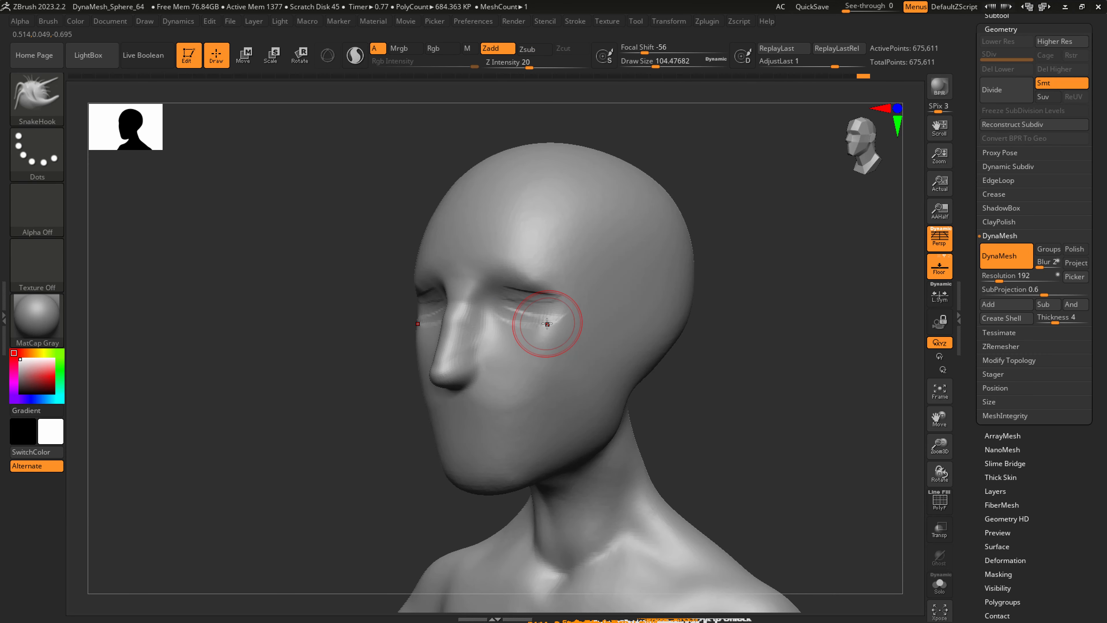
key("b")
key("s")
key("t")
key("b")
key("h")
key("p")
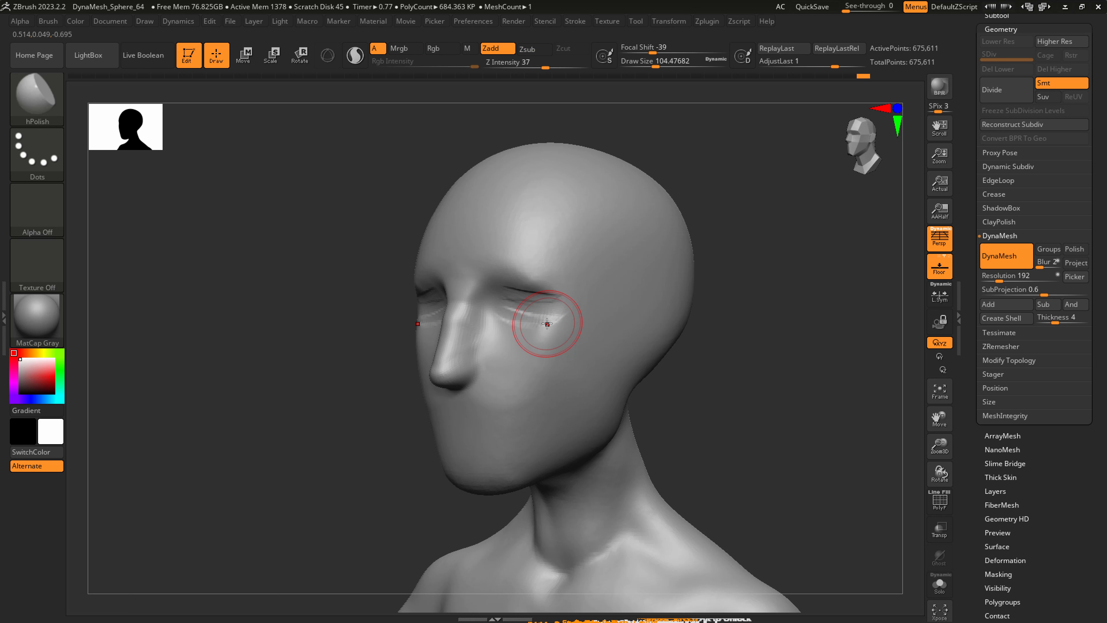
key("shift")
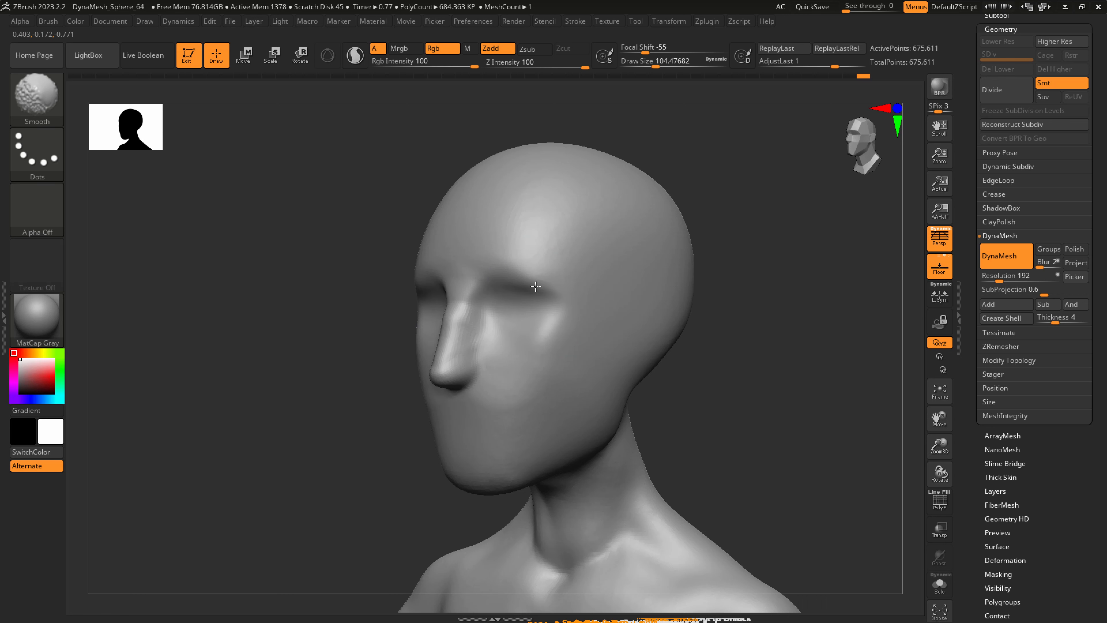
left_click_drag(541, 295, 551, 315, "shift")
right_click_drag(552, 316, 575, 312)
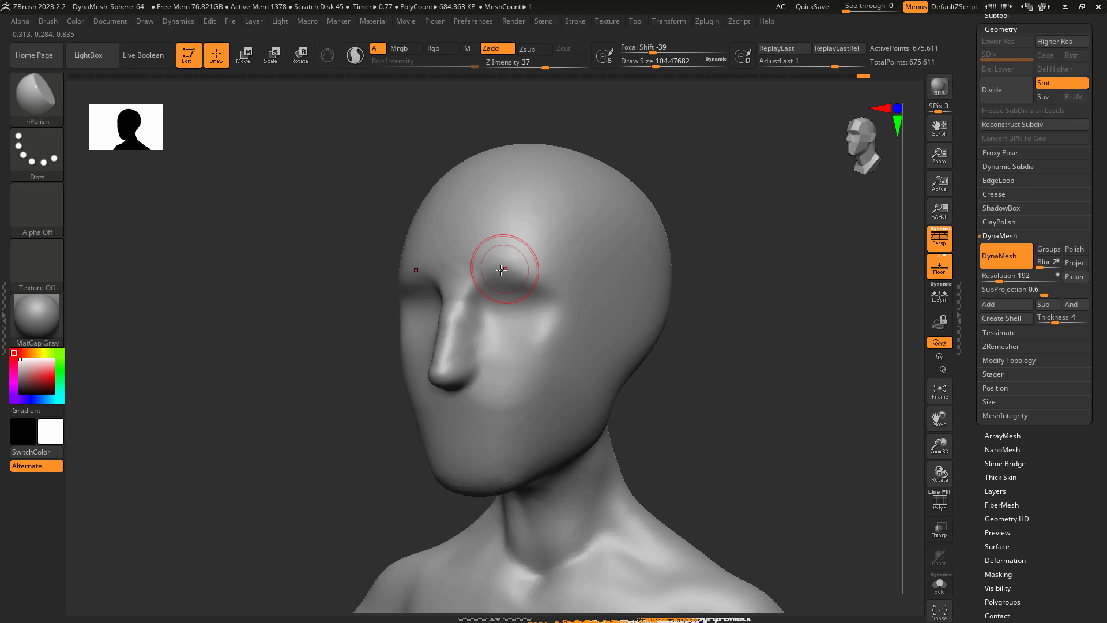
Build up the eye forms and cheekbones with ClayBuildup at a draw size of about 104 and smooth the strokes.
key("b")
key("c")
key("b")
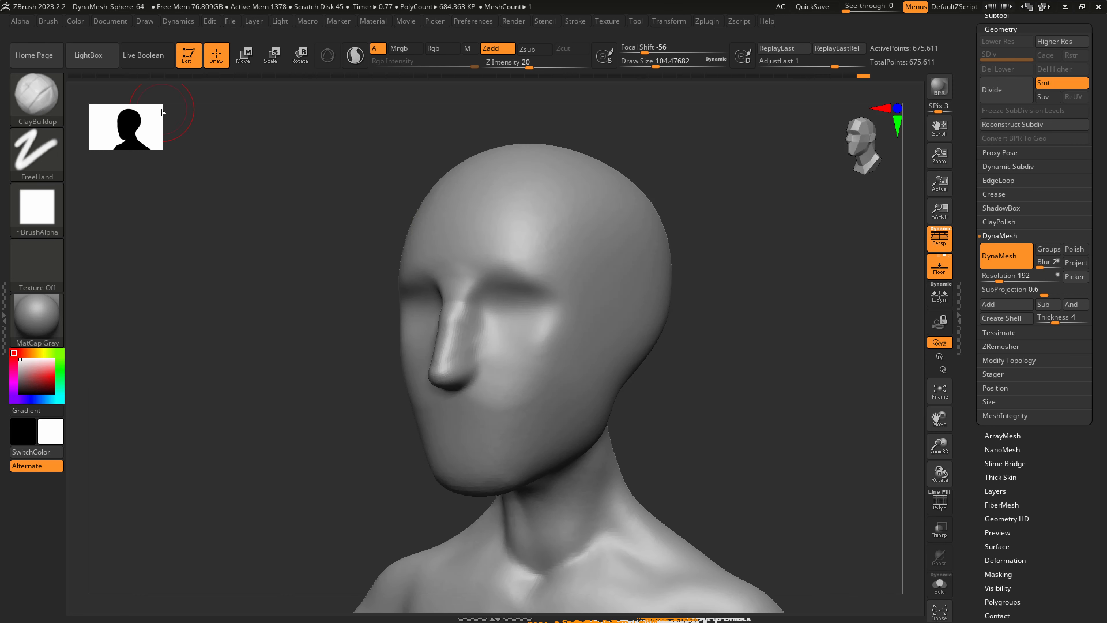
mouse_move(539, 304)
left_mouse_down()
mouse_move(556, 299)
mouse_move(524, 287)
left_mouse_up()
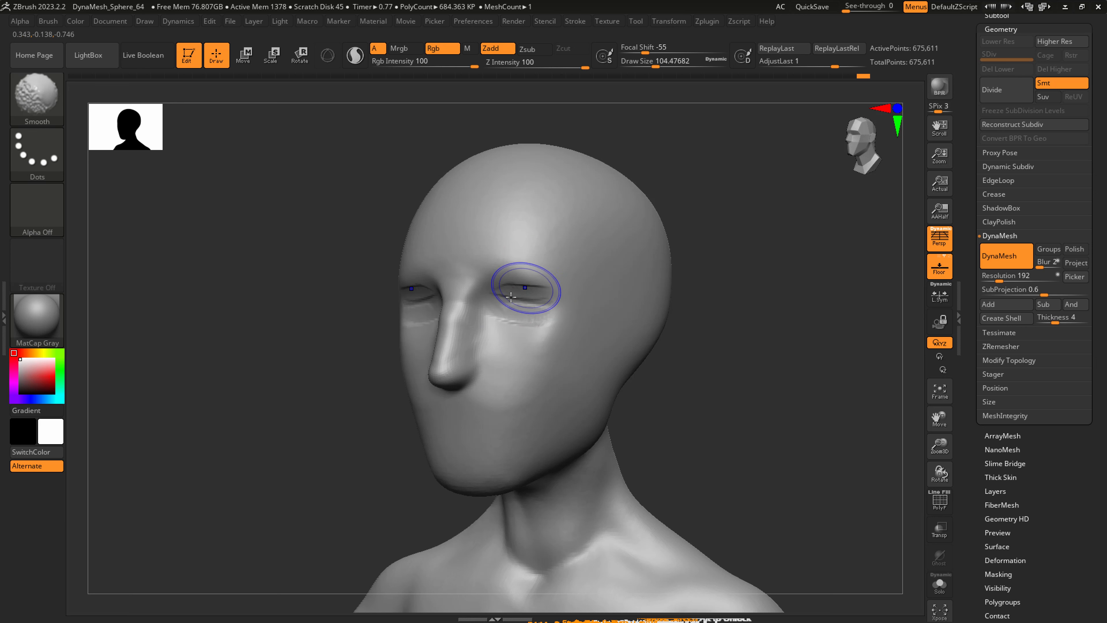
left_click_drag(567, 322, 505, 412)
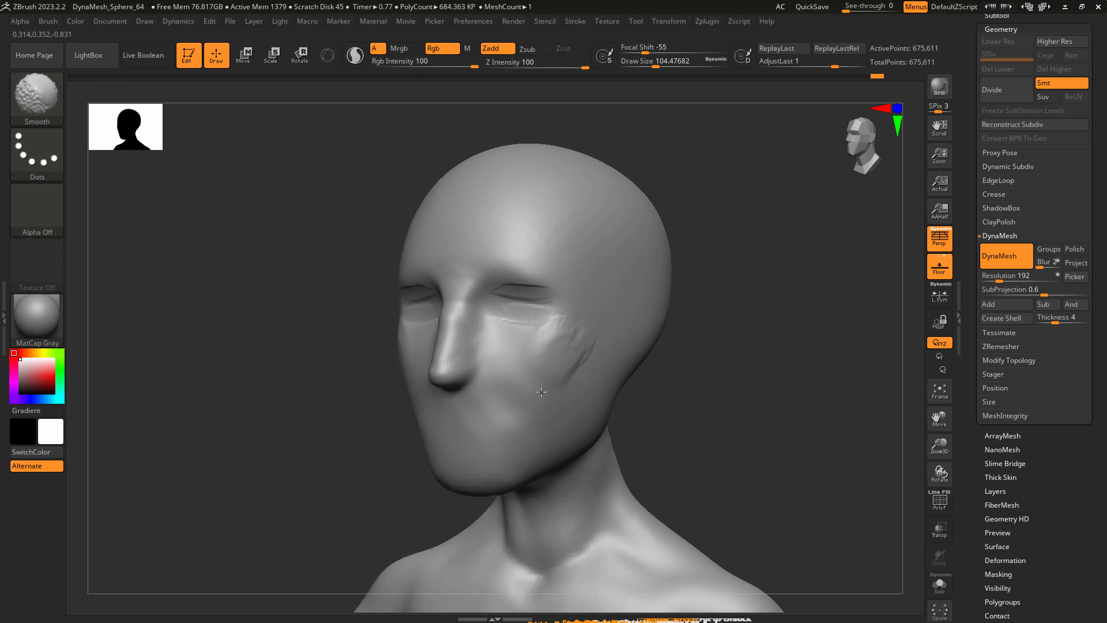
right_click_drag(586, 334, 554, 384, "ctrl")
Build up the upper lip area beneath the nose with ClayBuildup at a draw size of about 41 and smooth it.
key("s")
mouse_move(470, 412)
left_mouse_down()
mouse_move(457, 413)
mouse_move(486, 422)
mouse_move(460, 414)
mouse_move(475, 405)
left_mouse_up()
key("ctrl+z")
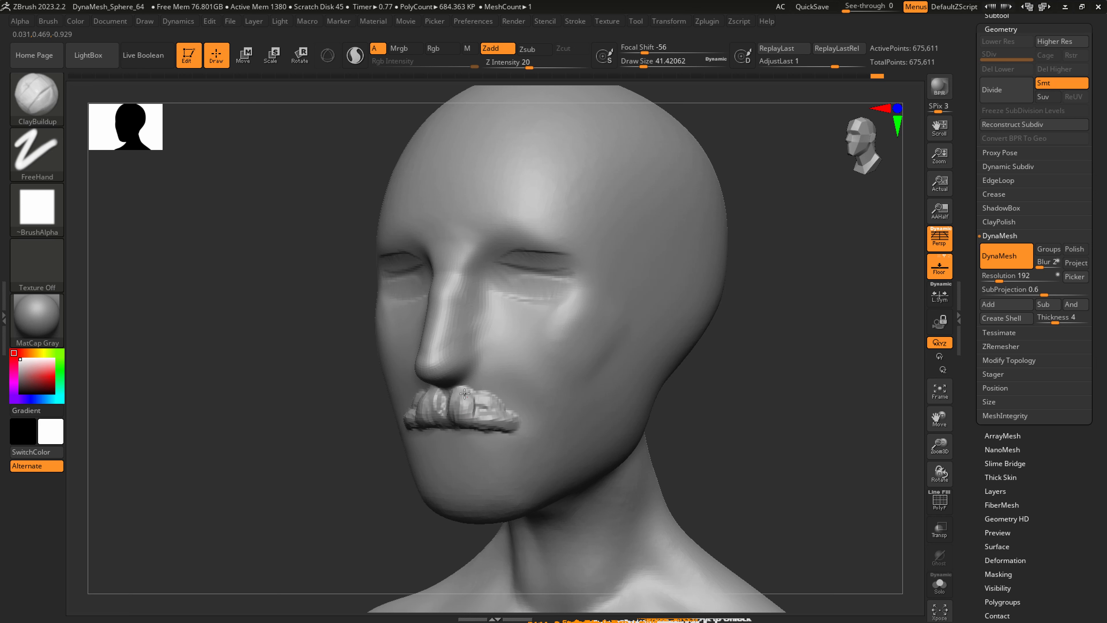
mouse_move(464, 393)
left_mouse_down()
mouse_move(449, 397)
mouse_move(505, 401)
left_mouse_up()
right_click_drag(540, 402, 516, 326, "ctrl")
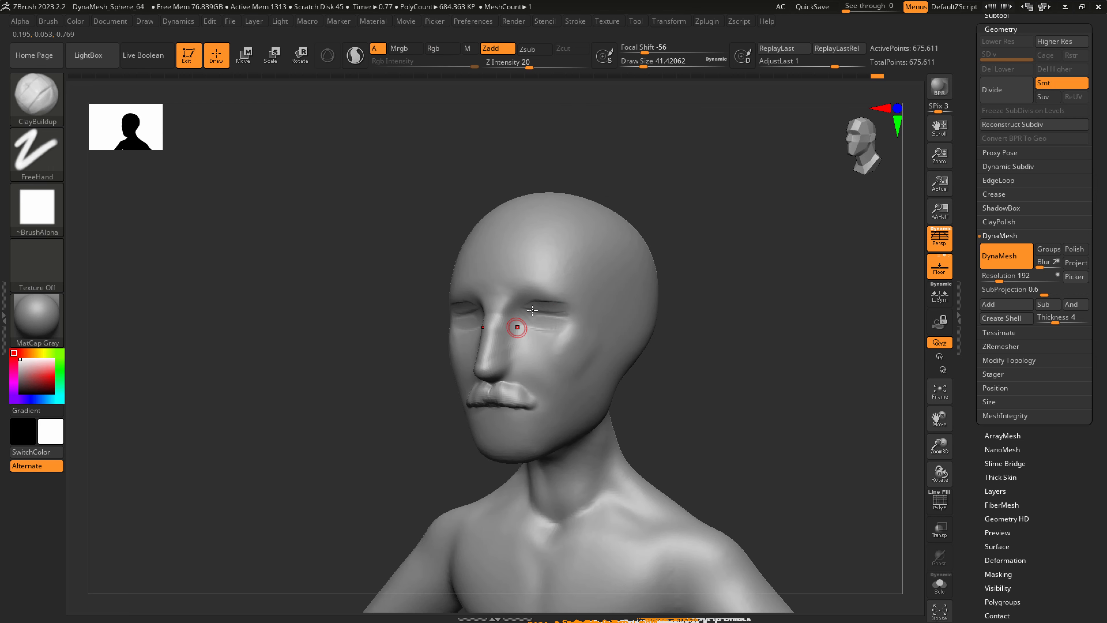
Form the rounded eyeballs in the sockets and define the cheeks and side of the face with ClayBuildup.
key("s")
left_click_drag(536, 325, 553, 323)
left_click_drag(553, 322, 560, 328, "shift")
right_click_drag(567, 335, 560, 383, "ctrl")
key("s")
mouse_move(539, 313)
left_mouse_down()
mouse_move(514, 305)
mouse_move(558, 312)
left_mouse_up()
mouse_move(518, 320)
right_mouse_down("ctrl")
mouse_move(479, 315)
mouse_move(647, 326)
mouse_move(582, 339)
right_mouse_up("ctrl")
Reshape the corner of the jaw below the ear area with SnakeHook at a draw size of about 223.
key("b")
key("s")
key("h")
key("s")
left_click_drag(592, 377, 606, 376)
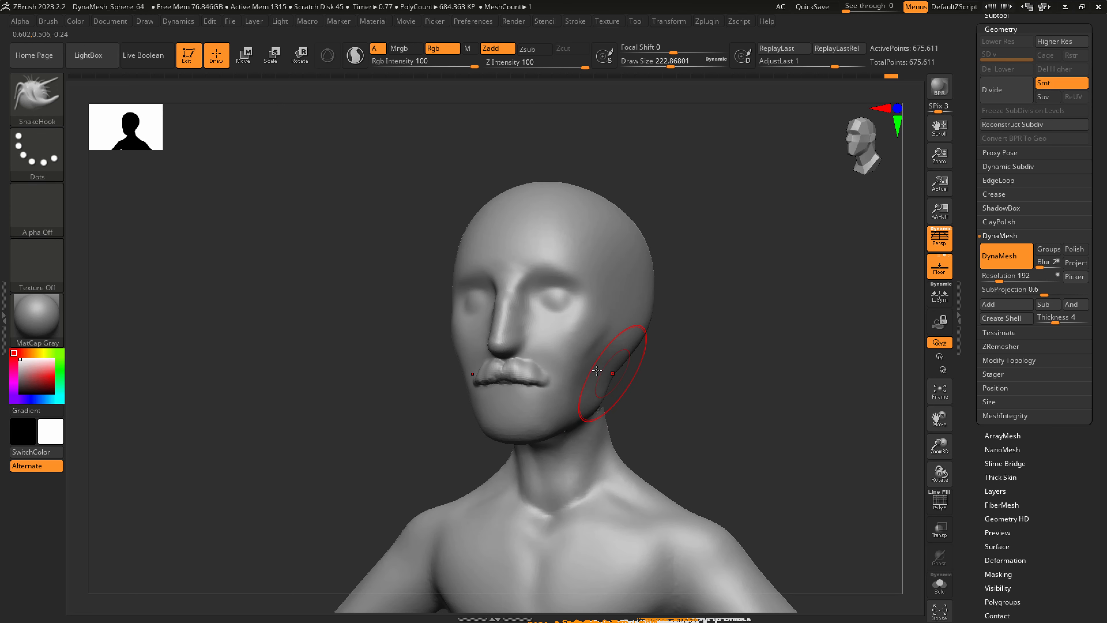
right_click_drag(593, 371, 494, 369)
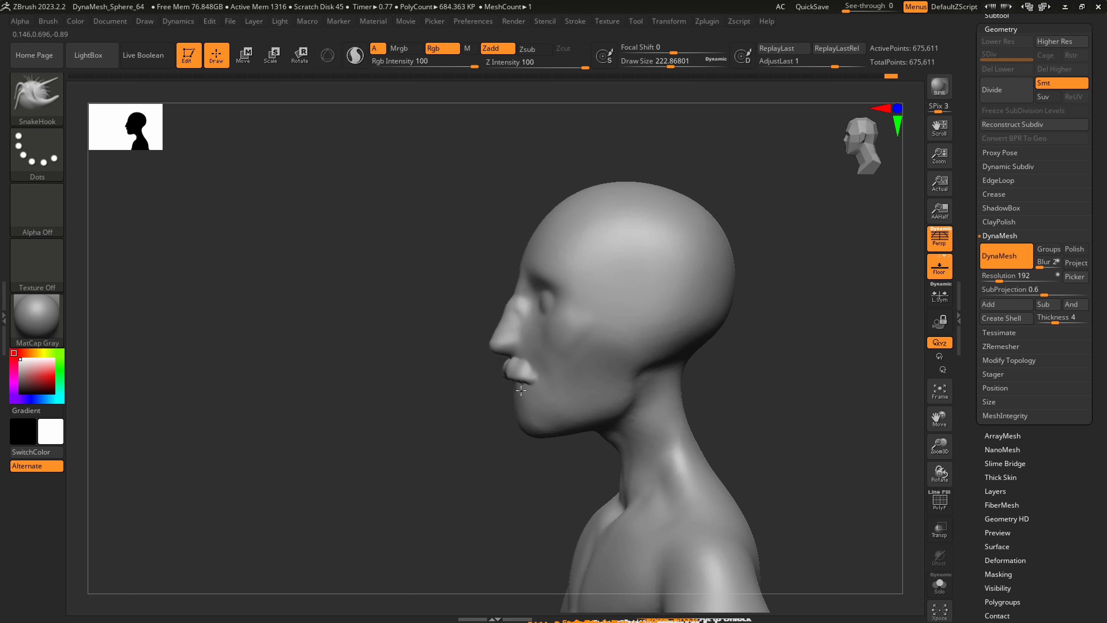
Adjust the chin profile and underside of the jaw with SnakeHook at a draw size of about 223.
left_click_drag(520, 390, 532, 415)
right_click_drag(584, 412, 628, 403)
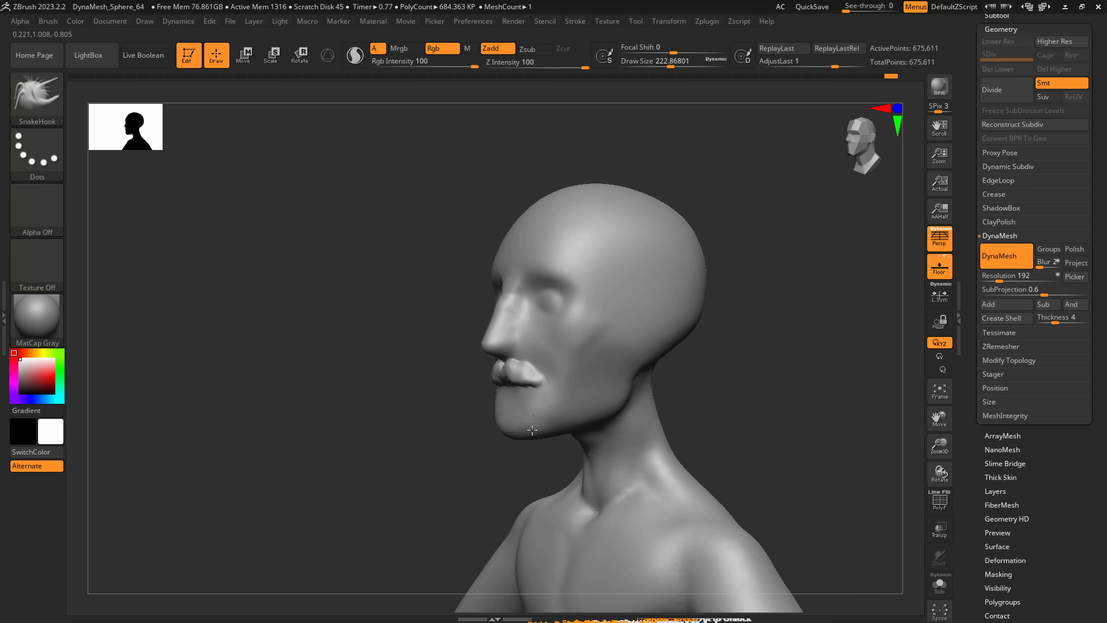
left_click_drag(532, 430, 532, 426)
right_click_drag(540, 429, 582, 425)
Refine the width of the chin and lower jaw from the front with SnakeHook at a draw size of about 154.
key("s")
left_click_drag(540, 412, 532, 412)
right_click_drag(534, 412, 559, 413)
left_click_drag(547, 407, 542, 410)
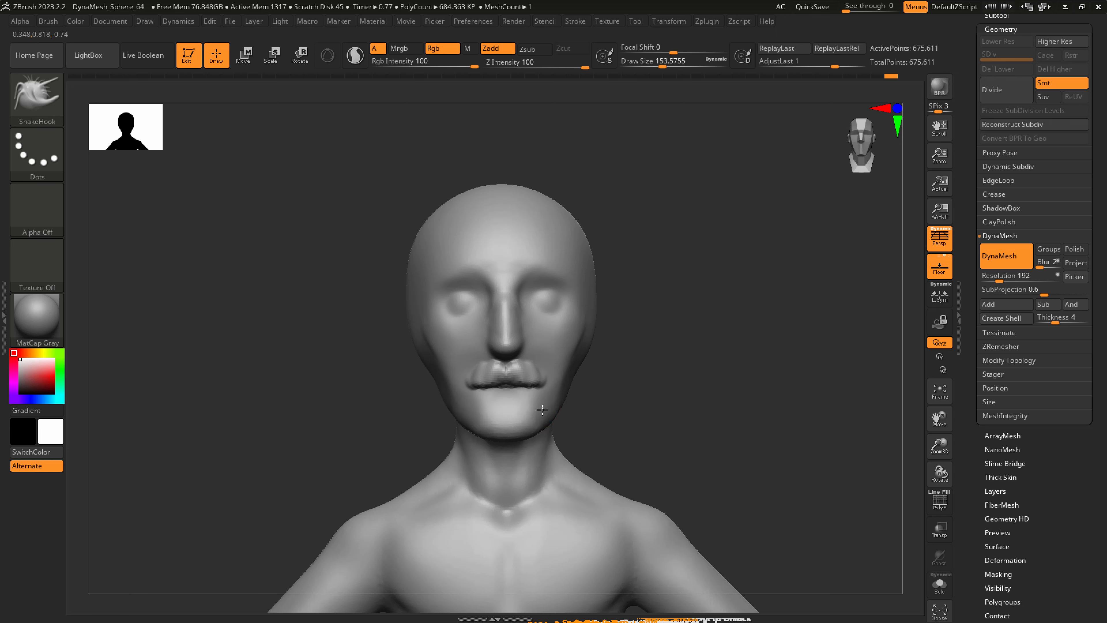
right_click_drag(547, 410, 535, 408)
Adjust the contour along the side of the head and jaw with SnakeHook at a draw size of about 251.
key("s")
left_click_drag(588, 351, 598, 350)
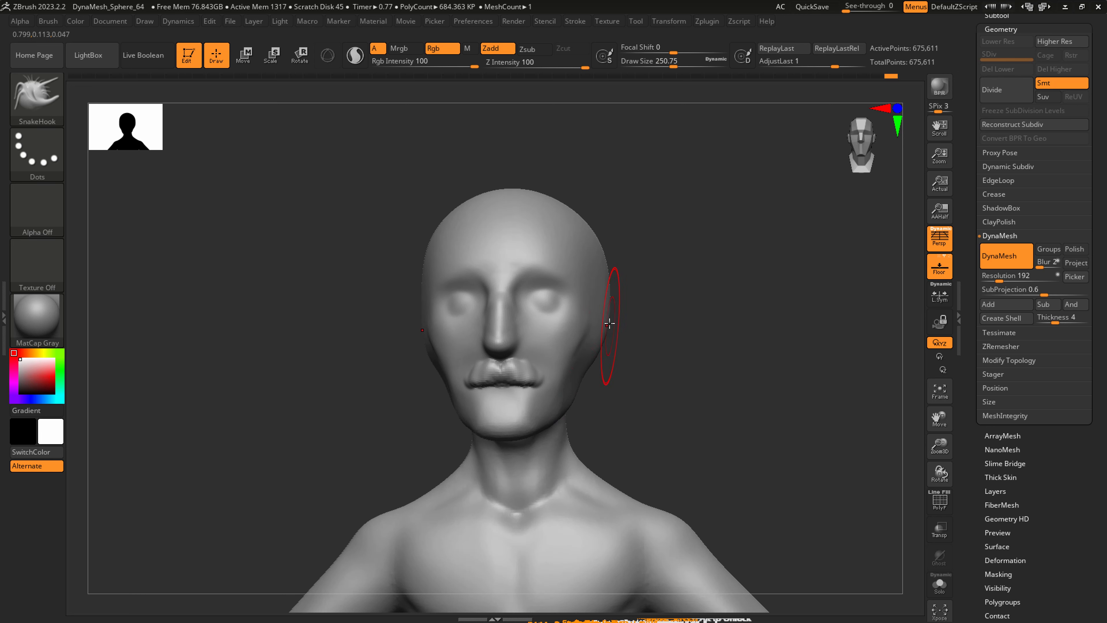
right_click_drag(606, 330, 615, 301)
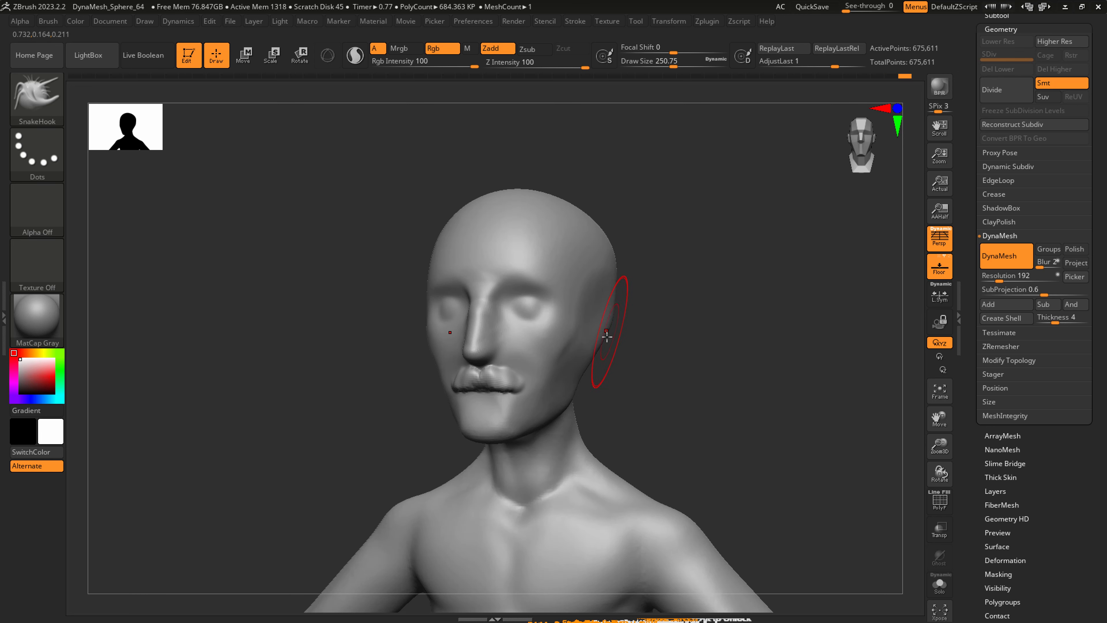
key("shift")
mouse_move(593, 368)
right_mouse_down("shift")
mouse_move(603, 348)
mouse_move(655, 317)
mouse_move(633, 317)
right_mouse_up("shift")
key("shift")
Reshape the back and crown of the skull with SnakeHook at a draw size of about 542.
key("s")
left_click_drag(633, 317, 656, 316)
mouse_move(658, 314)
right_mouse_down()
mouse_move(639, 302)
mouse_move(674, 289)
right_mouse_up()
key("shift")
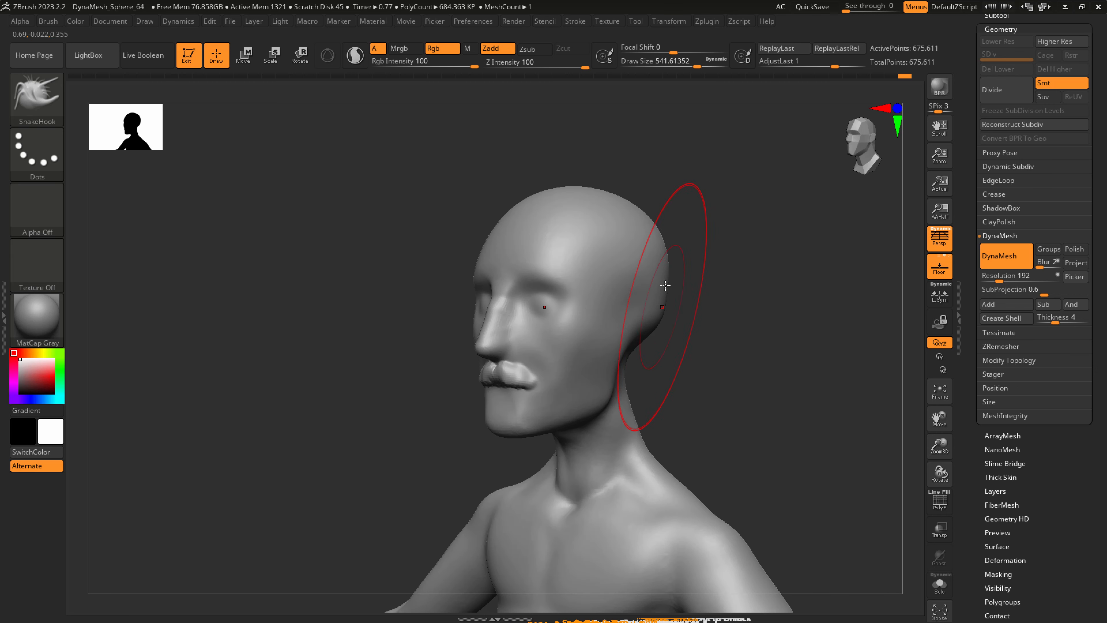
left_click_drag(619, 219, 615, 214)
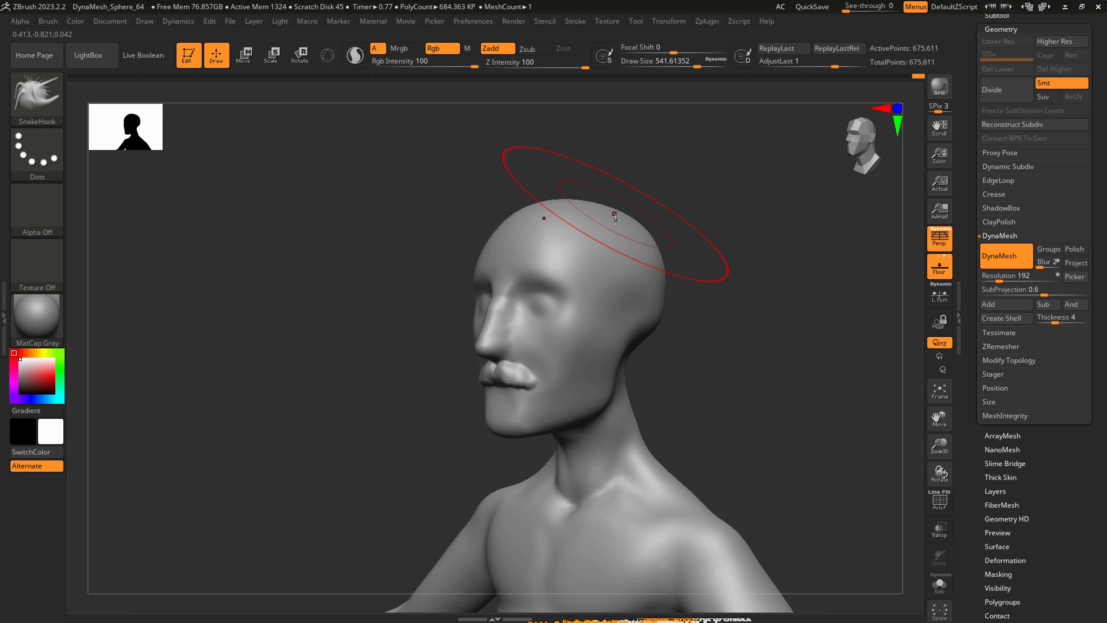
right_click_drag(627, 235, 619, 227)
left_click_drag(618, 224, 615, 235)
right_click_drag(638, 302, 617, 284)
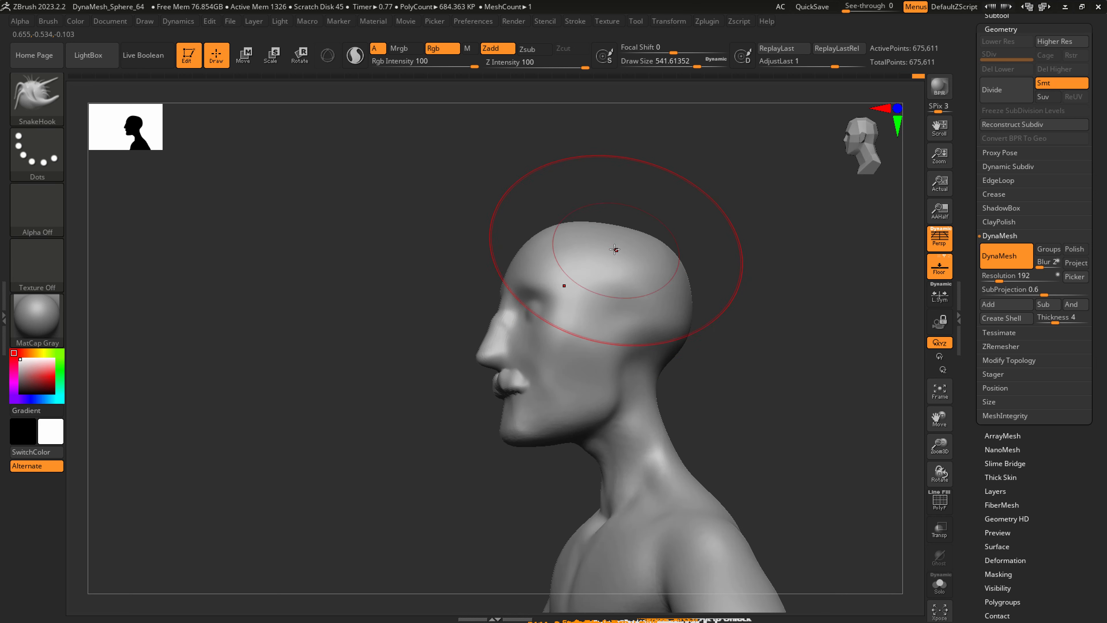
left_click_drag(614, 249, 613, 241)
Refine the base of the skull and the neck contour with SnakeHook at a draw size of about 212 and smooth the transition.
mouse_move(681, 353)
right_mouse_down()
mouse_move(654, 372)
mouse_move(657, 396)
mouse_move(673, 406)
right_mouse_up()
key("s")
left_click_drag(624, 453, 588, 454)
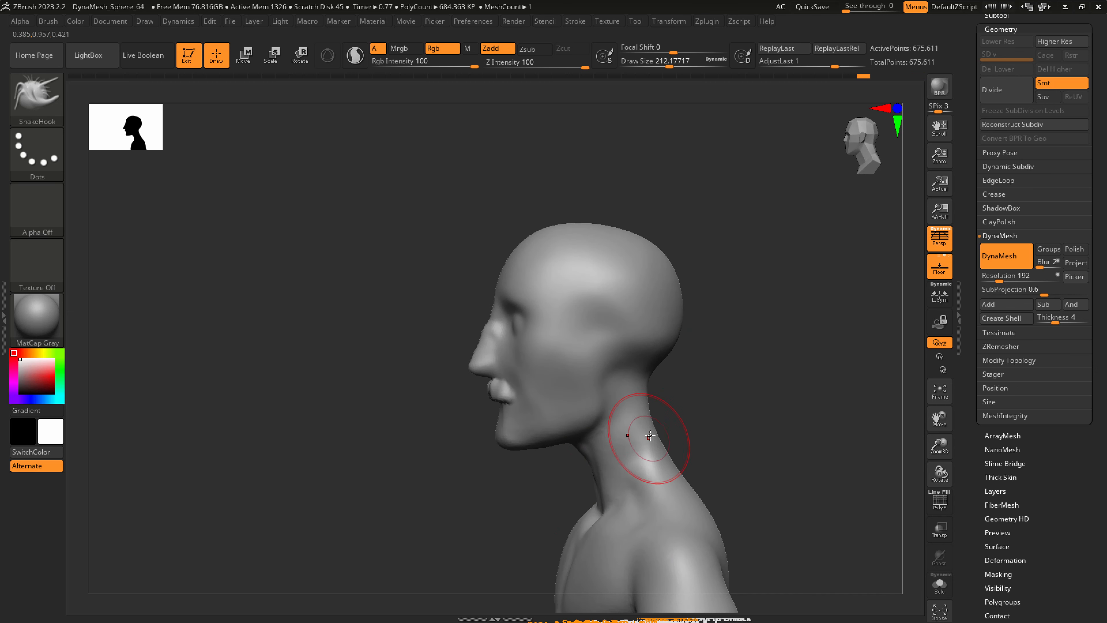
mouse_move(647, 412)
right_mouse_down()
mouse_move(604, 494)
mouse_move(625, 497)
right_mouse_up()
left_click_drag(609, 514, 631, 459, "shift")
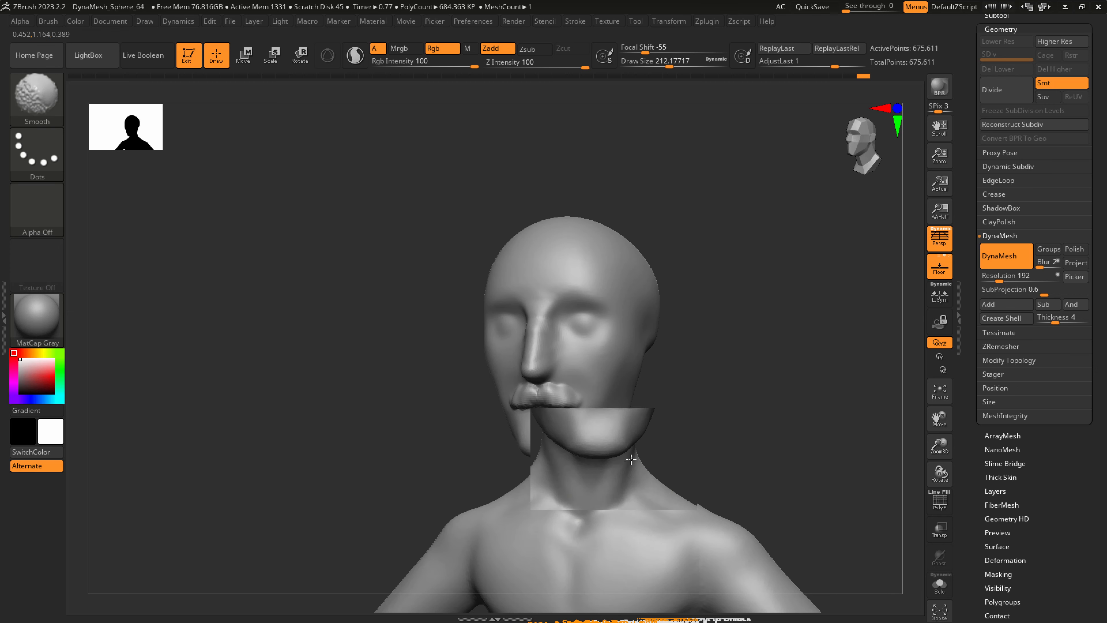
mouse_move(631, 459)
right_mouse_down()
mouse_move(645, 395)
mouse_move(711, 386)
right_mouse_up()
Mask an ear-shaped area on the side of the head behind the jaw at a draw size of about 94.
key("s")
left_click_drag(715, 365, 697, 363)
right_click_drag(697, 364, 629, 354)
mouse_move(613, 334)
left_mouse_down("ctrl")
mouse_move(613, 319)
mouse_move(616, 355)
left_mouse_up("ctrl")
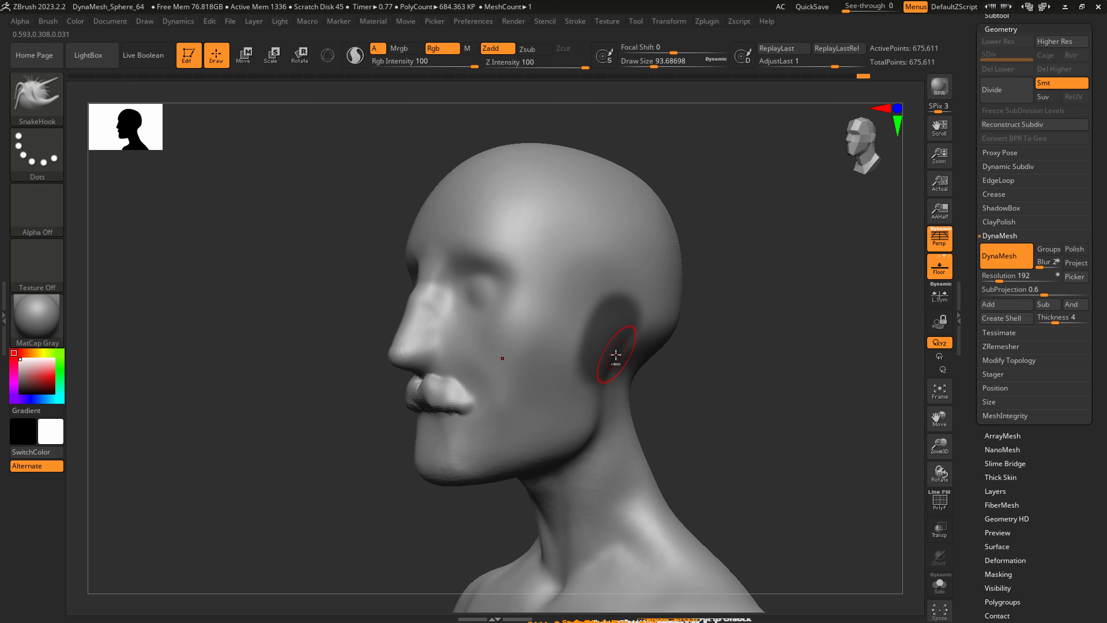
Extract the masked ear area as a separate double-sided subtool with a thickness of 0.02.
left_click(1001, 15)
left_click_drag(1093, 342, 1094, 211)
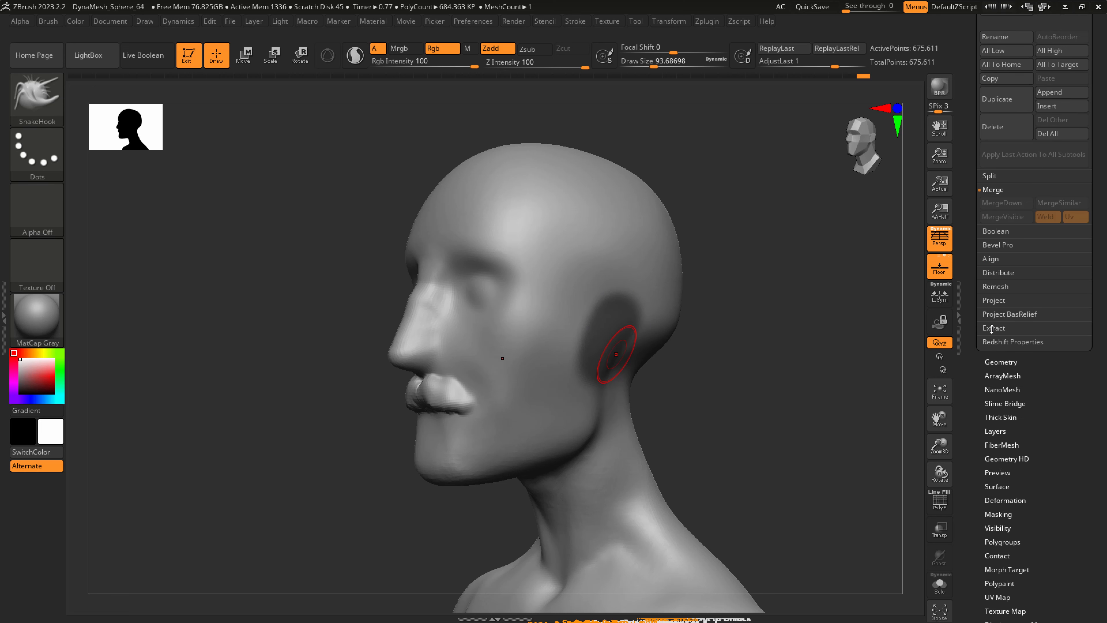
left_click(994, 328)
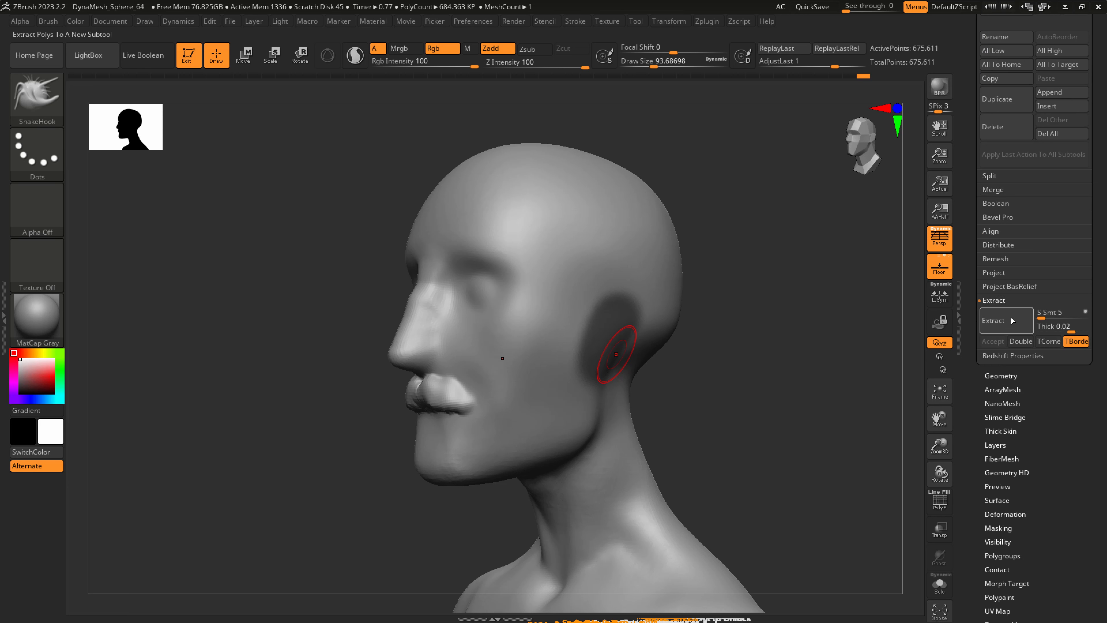
left_click(1069, 328)
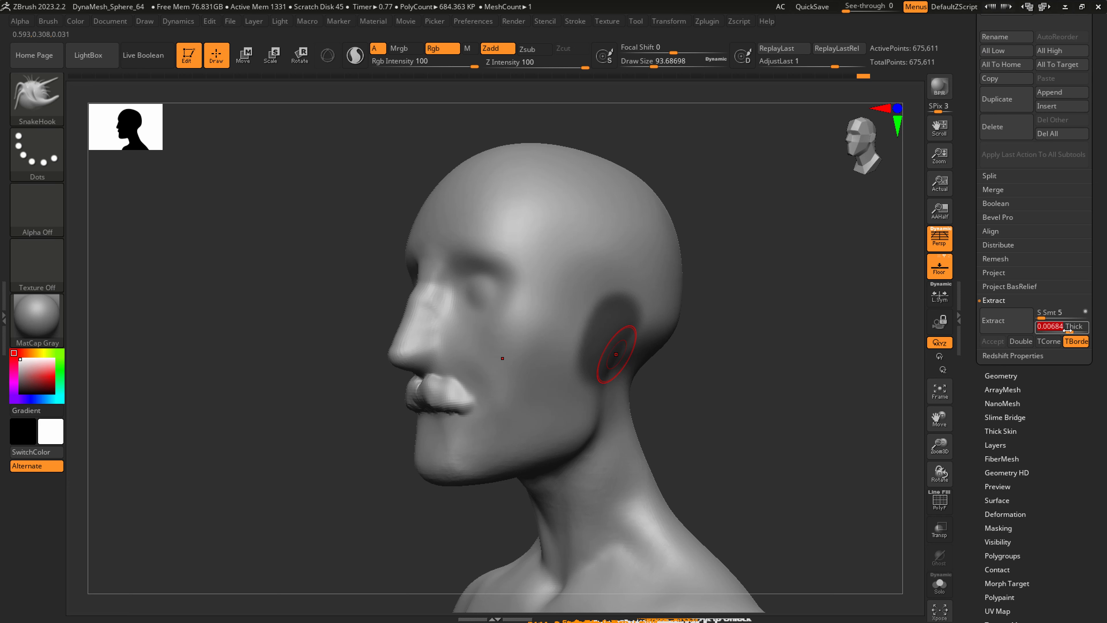
left_click(1067, 327)
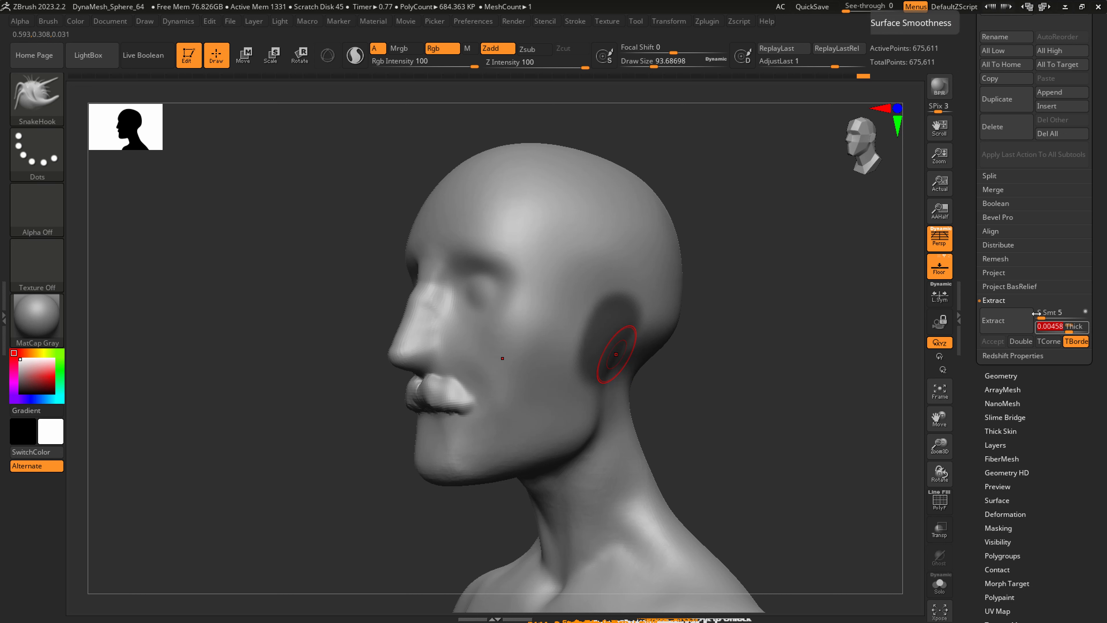
left_click(994, 321)
left_click(993, 341)
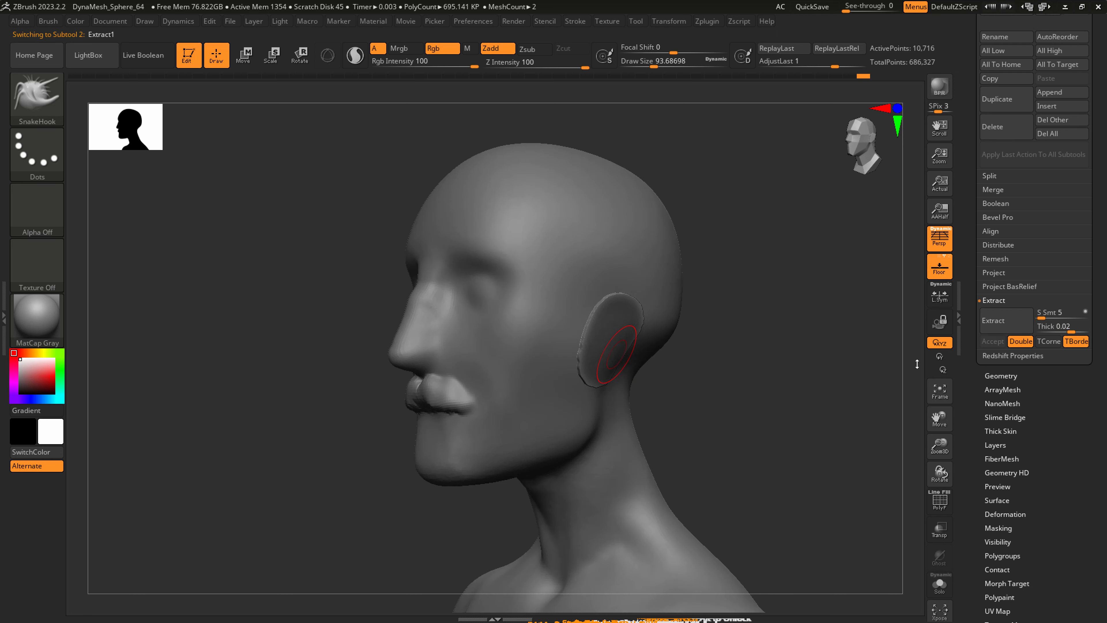
Scale the extracted ears with the gizmo and offset them sideways from the head.
left_click_drag(729, 418, 780, 423)
left_click_drag(721, 433, 758, 402, "ctrl")
left_click_drag(1097, 206, 1077, 309)
left_click_drag(1080, 138, 1082, 230)
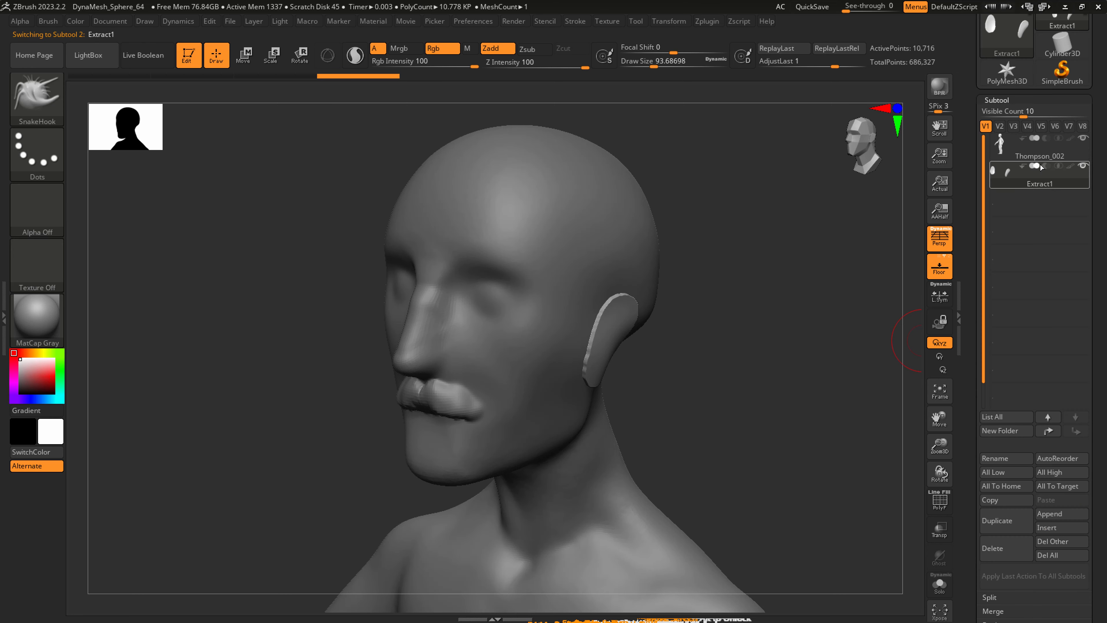
key("e")
key("y")
left_click(507, 193)
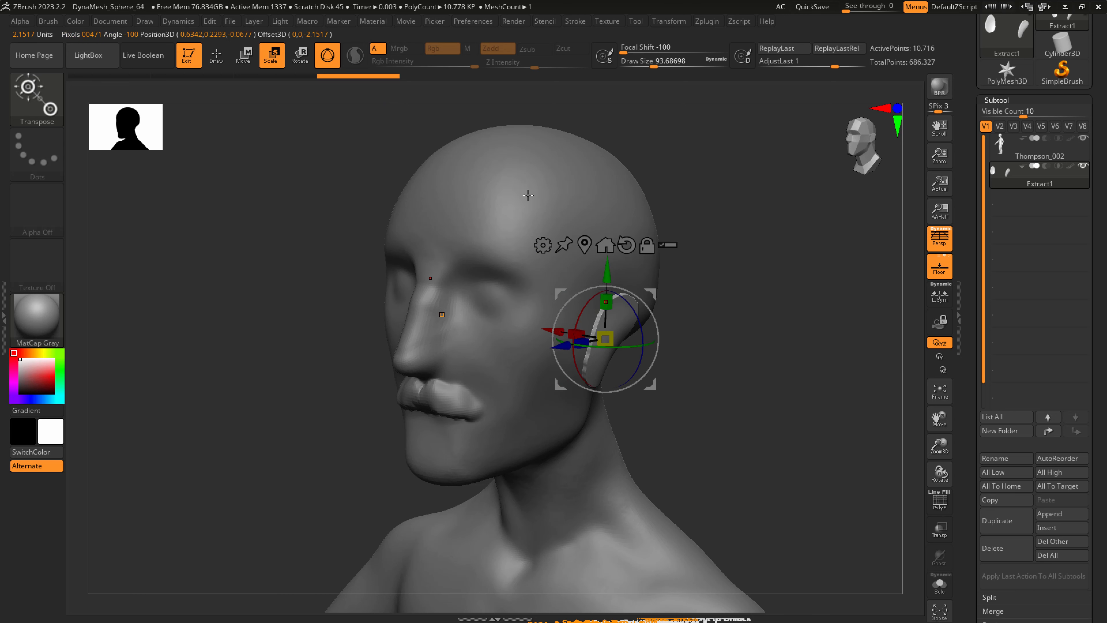
left_click_drag(669, 366, 613, 344, "shift")
left_click_drag(536, 340, 547, 340)
left_click_drag(651, 345, 576, 342)
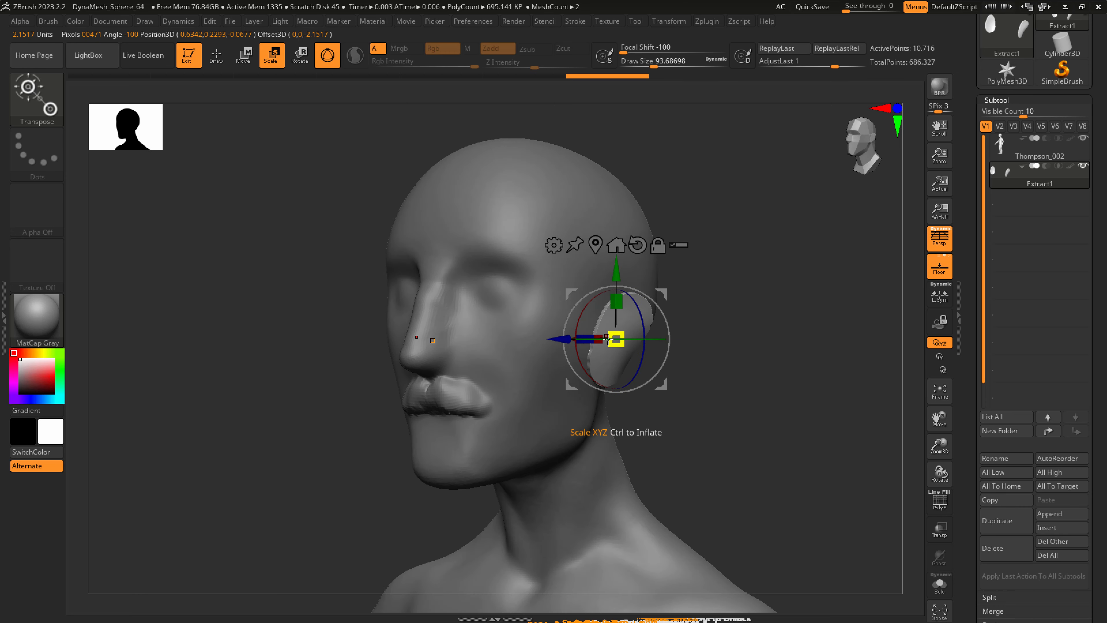
right_click_drag(608, 340, 627, 354)
left_click_drag(628, 350, 624, 349)
left_click_drag(566, 322, 564, 321)
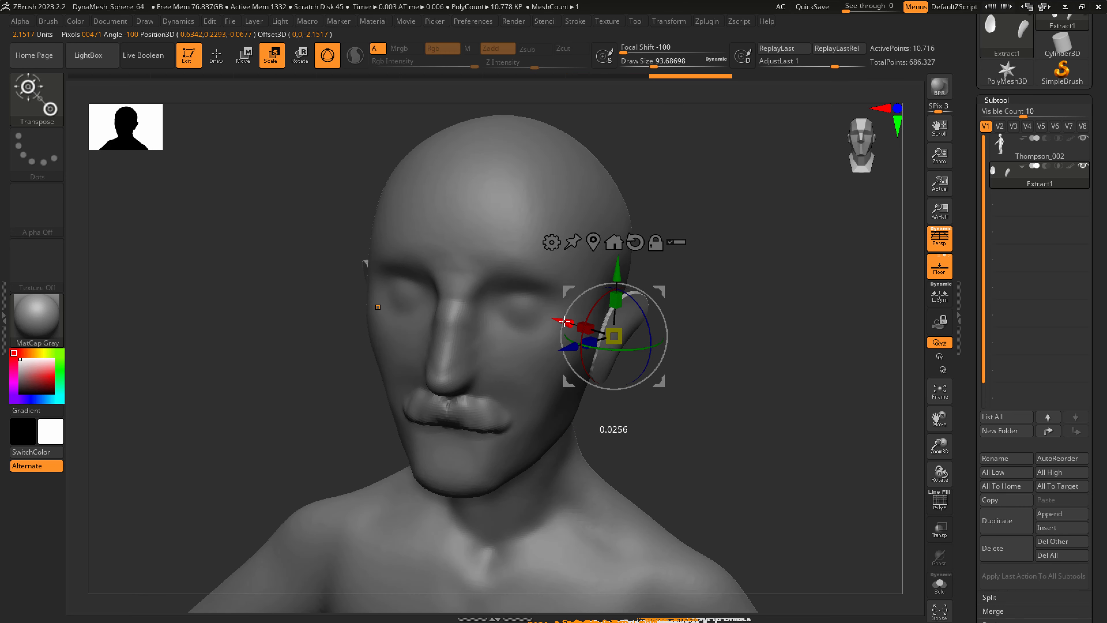
right_click_drag(605, 325, 562, 329)
Reshape the back edge of the ear with SnakeHook at a draw size of about 187.
key("q")
key("s")
mouse_move(627, 375)
left_mouse_down()
mouse_move(641, 375)
mouse_move(645, 339)
left_mouse_up()
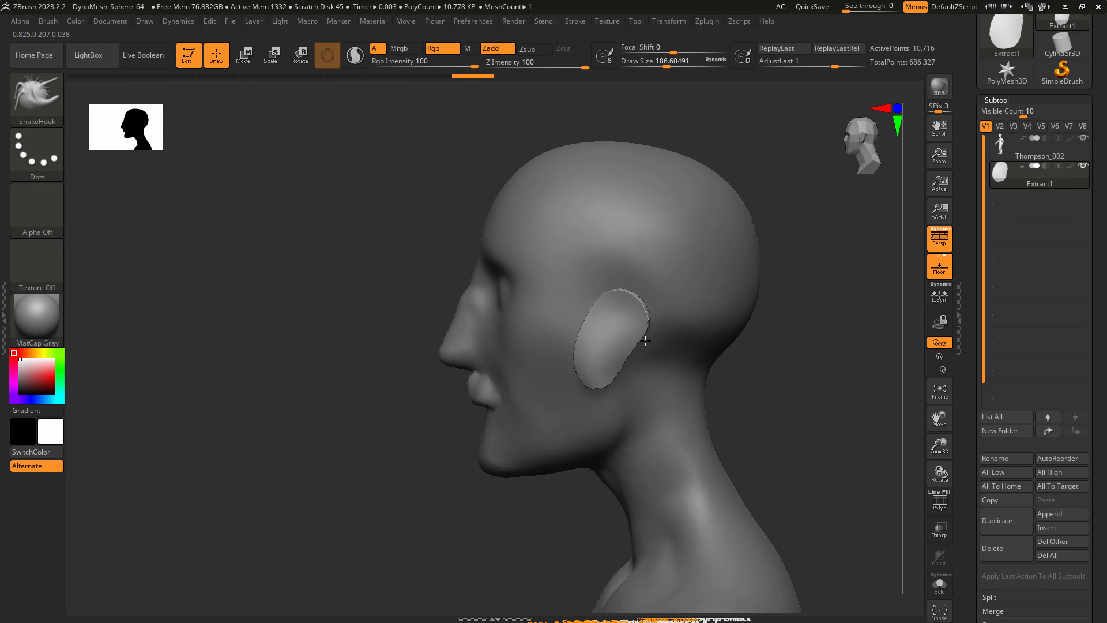
Thicken the ear pieces with a Deformation adjustment and remesh them with DynaMesh at resolution 128.
left_click(997, 100)
left_click(1010, 251)
left_click_drag(1049, 76, 1056, 125)
left_click_drag(1032, 492, 1044, 489)
left_click_drag(1050, 69, 1022, 201)
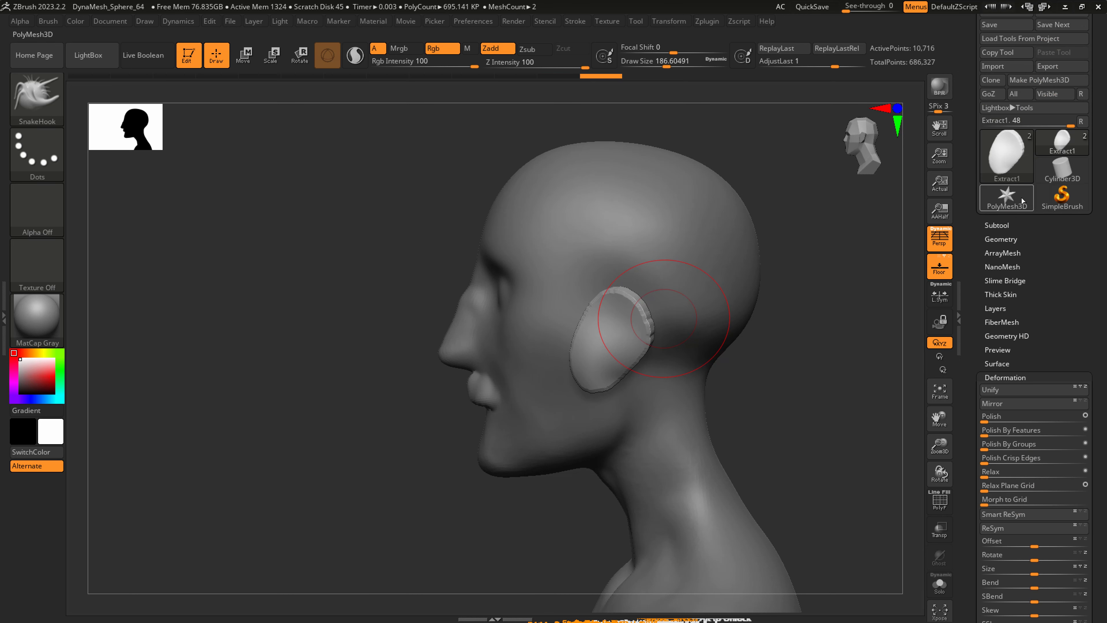
left_click(996, 239)
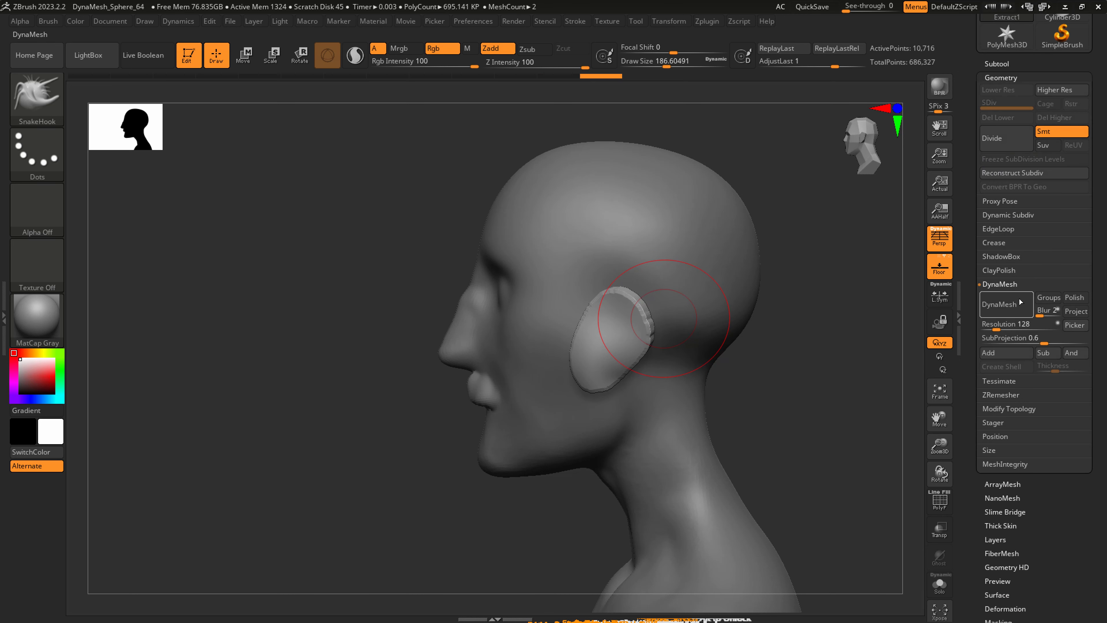
left_click(1003, 306)
Shape the ear's upper rim, front edge and lobe with SnakeHook at a draw size of about 187.
left_click_drag(806, 332, 612, 329)
mouse_move(647, 391)
left_mouse_down("shift")
mouse_move(604, 388)
mouse_move(586, 335)
left_mouse_up("shift")
left_click_drag(658, 335, 569, 333)
left_click_drag(603, 323, 595, 325)
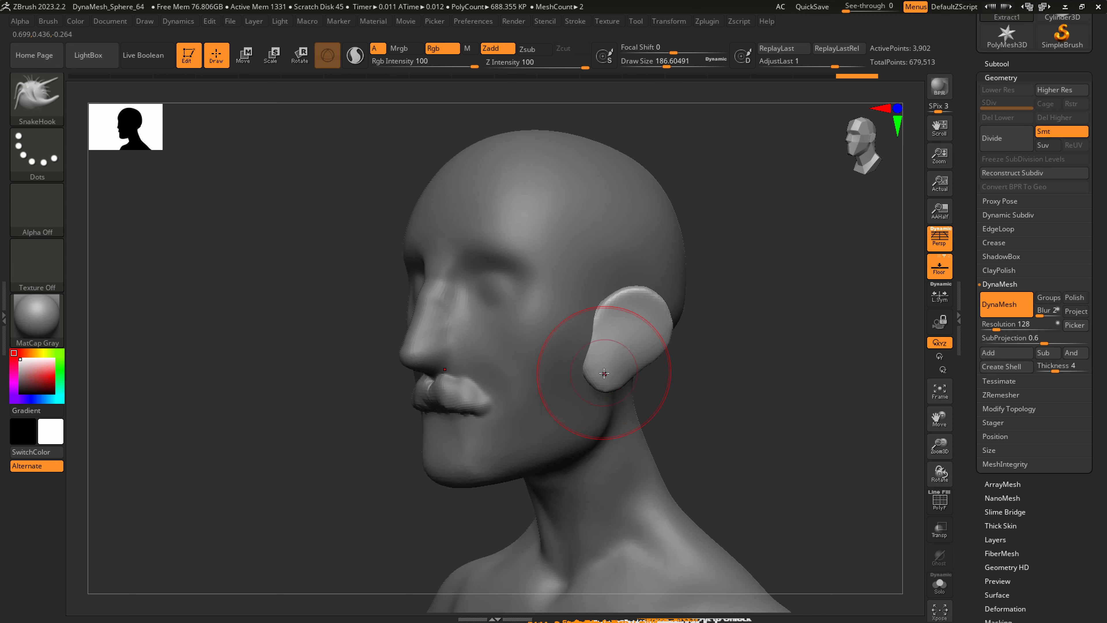
left_click_drag(664, 376, 586, 370)
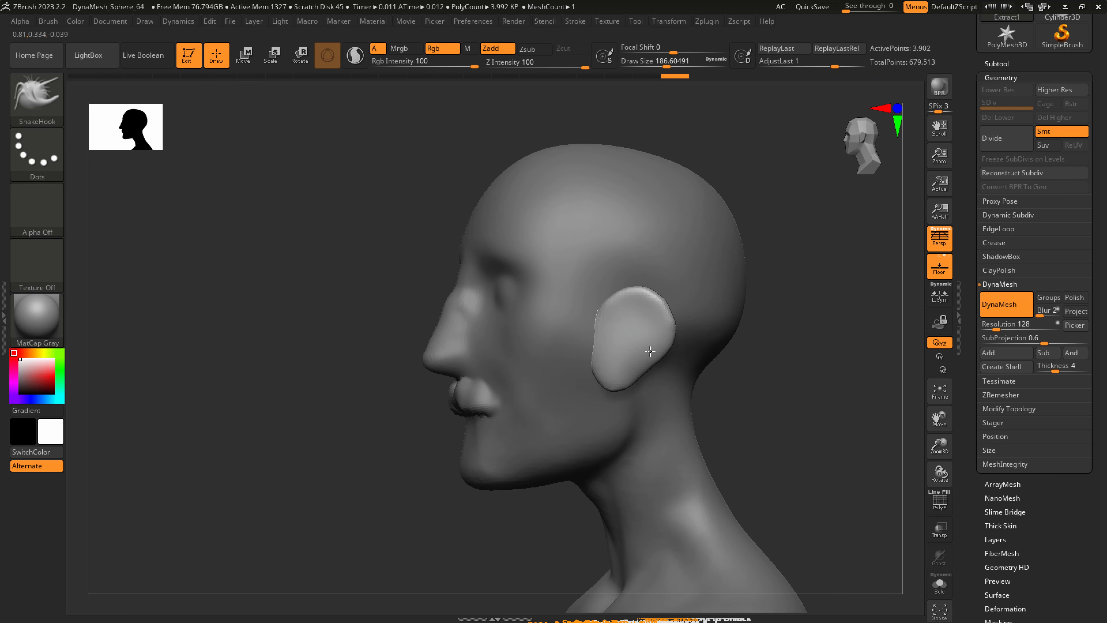
Adjust the ear's placement against the head with the Move gizmo and refine its outline with SnakeHook.
left_click(253, 46)
left_click_drag(676, 292, 713, 291)
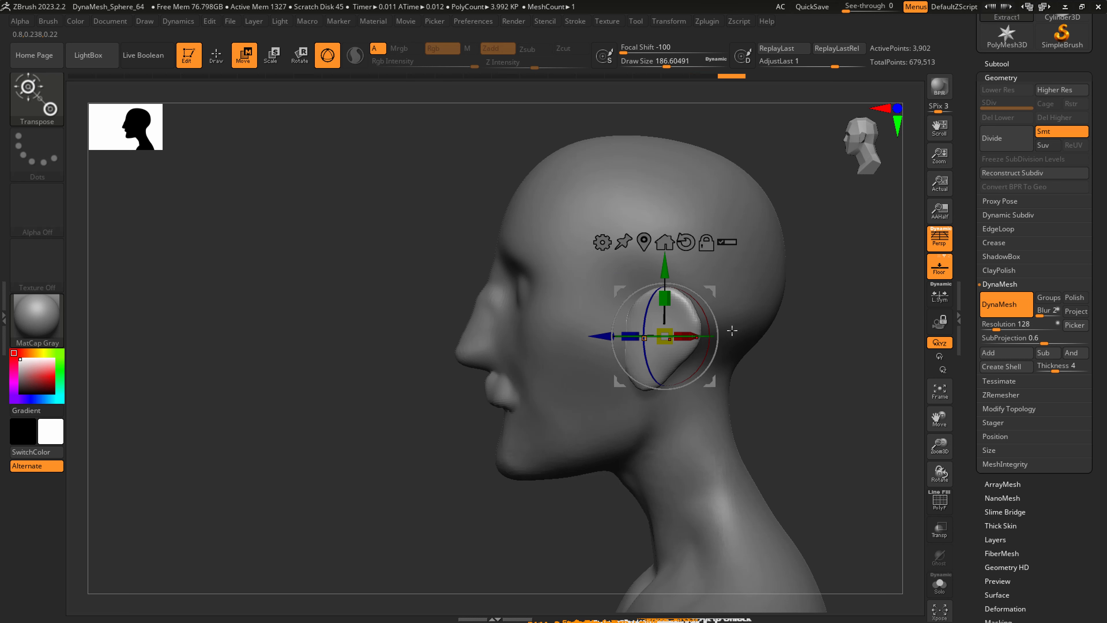
left_click_drag(735, 329, 779, 327)
key("q")
right_click_drag(708, 360, 674, 395, "ctrl")
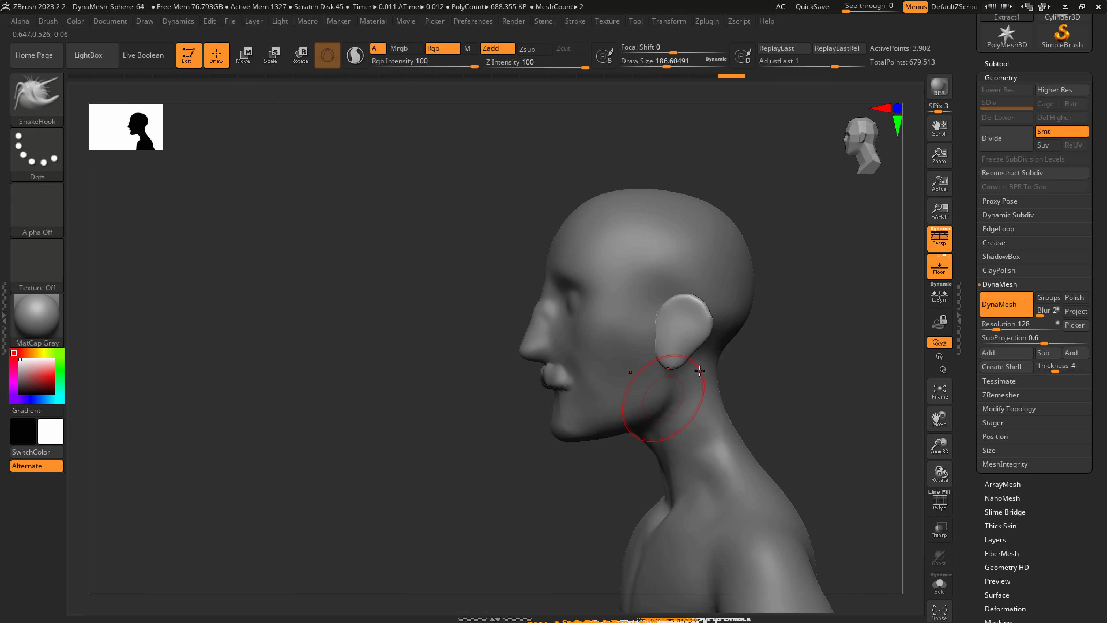
Merge the ear subtool with the body subtool using MergeDown and accept the non-undoable operation.
left_click(996, 64)
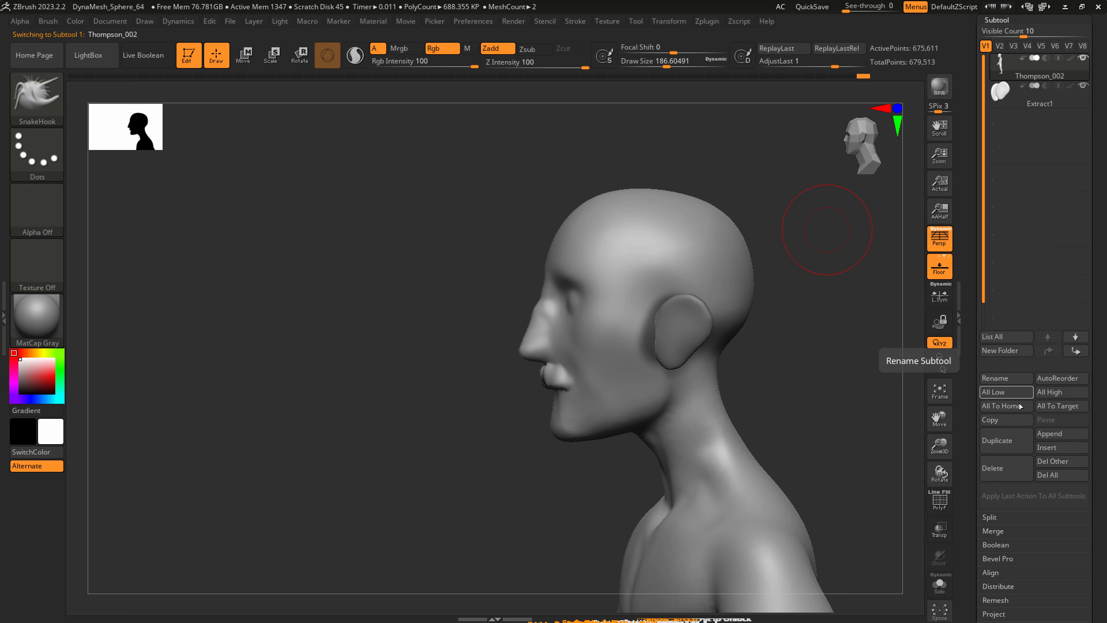
left_click(994, 531)
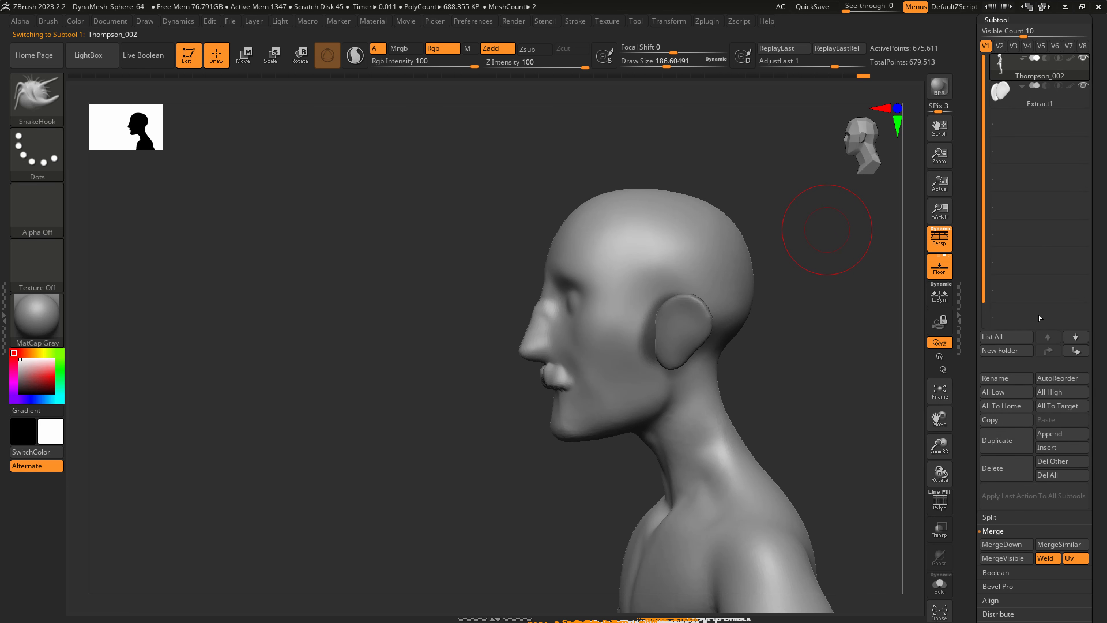
left_click(1002, 543)
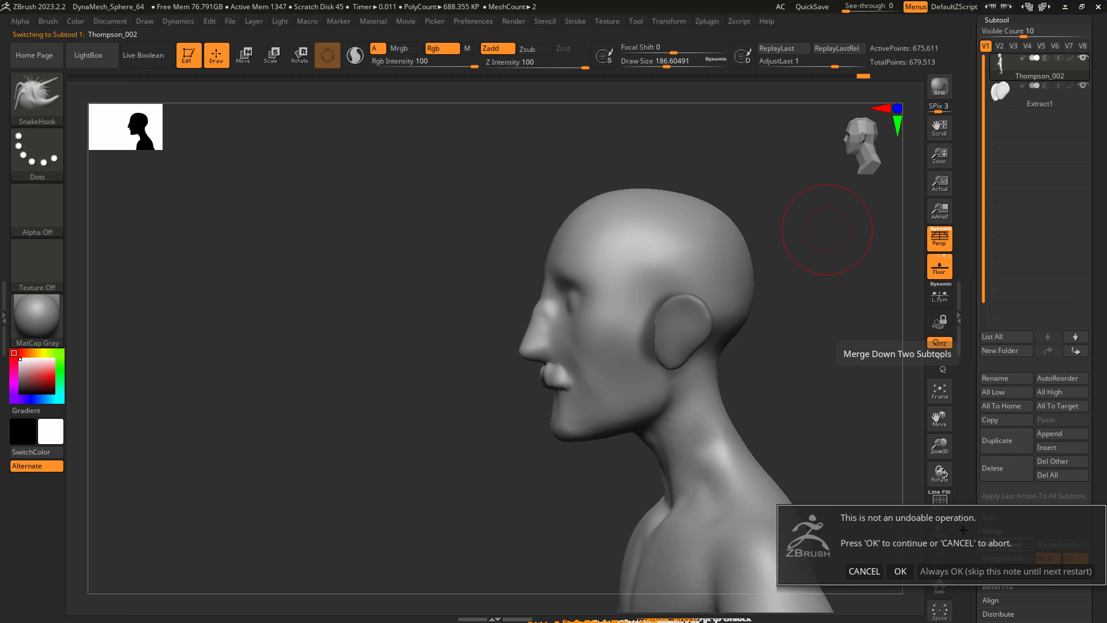
left_click(901, 572)
right_click_drag(669, 364, 784, 382)
right_click_drag(715, 320, 716, 282, "ctrl")
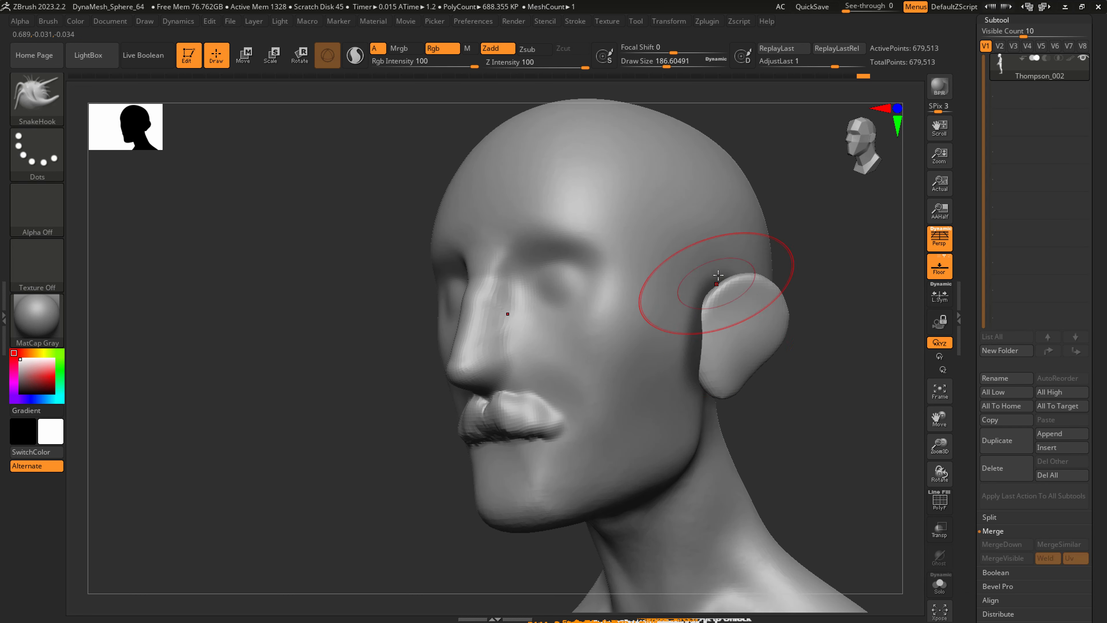
Try to fuse the ears to the head with DynaMesh and smooth the seam behind the ear at a draw size of about 90.
key("ctrl")
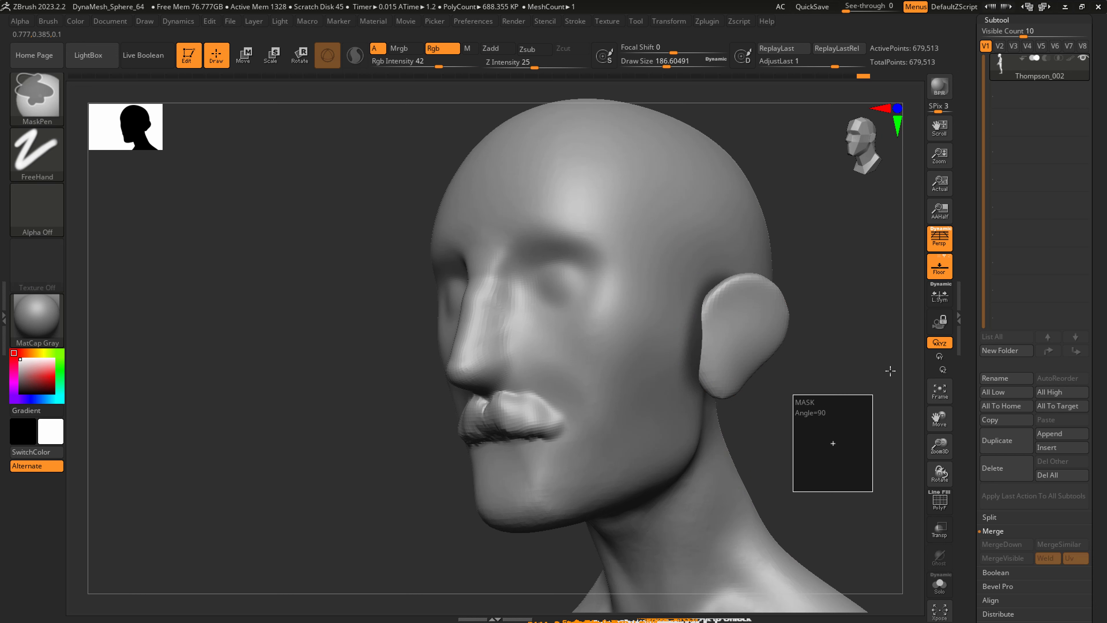
left_click_drag(808, 503, 888, 386, "ctrl")
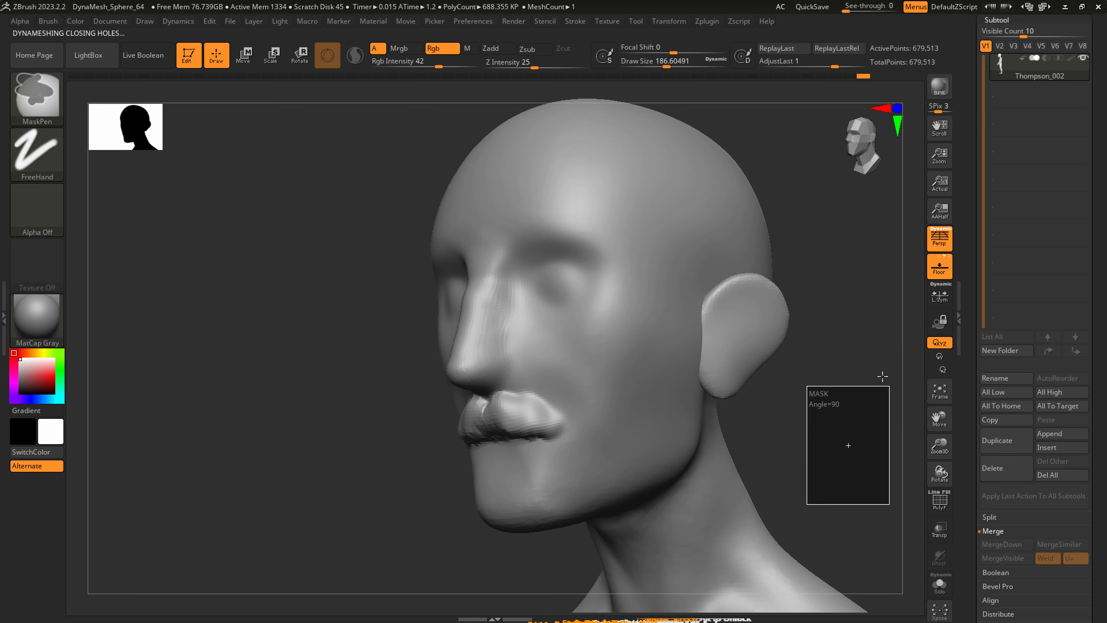
key("shift")
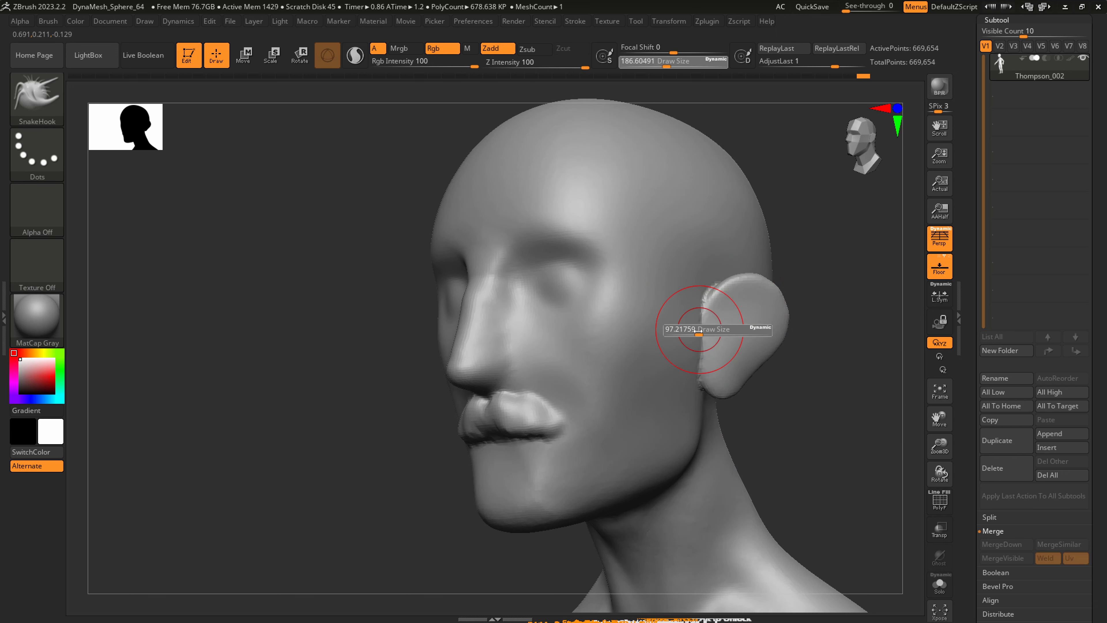
mouse_move(681, 382)
right_mouse_down("shift")
mouse_move(704, 351)
mouse_move(645, 325)
right_mouse_up("shift")
right_click_drag(759, 316, 762, 301, "shift")
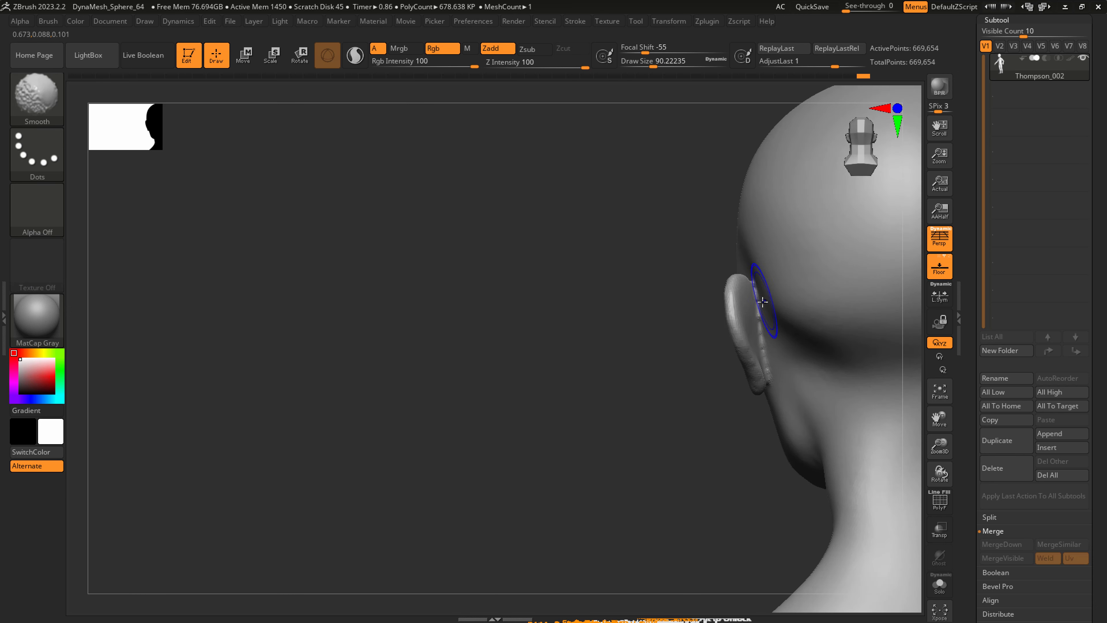
Try the Standard brush on the ear seam and remesh the head with DynaMesh.
left_click(47, 92)
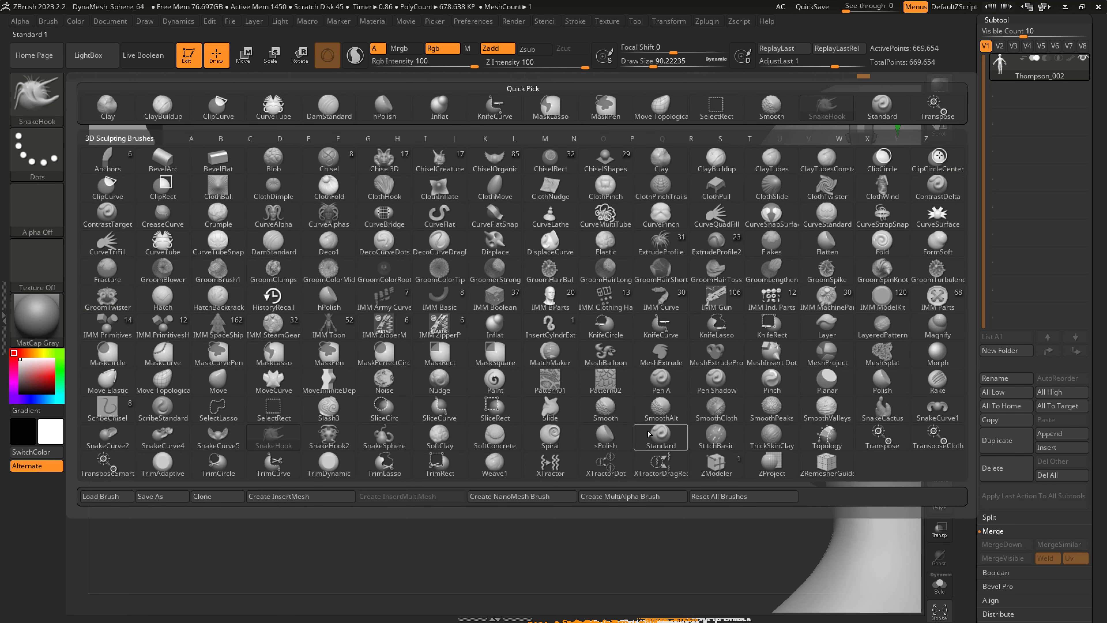
left_click(656, 436)
key("ctrl")
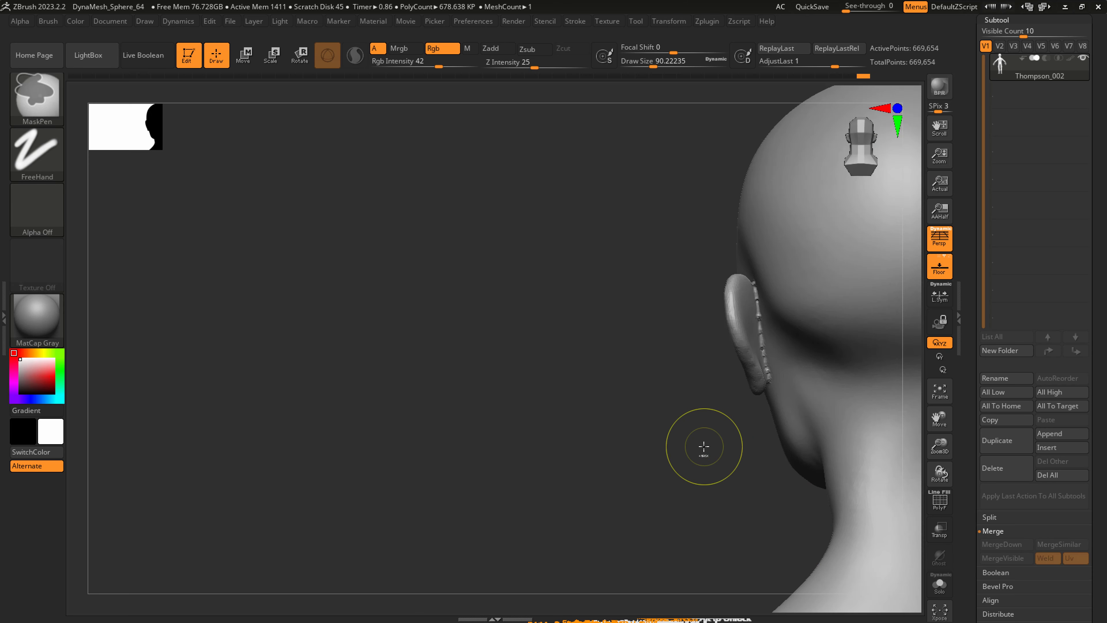
mouse_move(699, 457)
right_mouse_down()
mouse_move(790, 450)
mouse_move(803, 415)
mouse_move(764, 400)
mouse_move(759, 371)
right_mouse_up()
Show the polygroup wireframe and assign separate polygroups to the body and ears with Auto Groups.
key("shift")
key("shift+f")
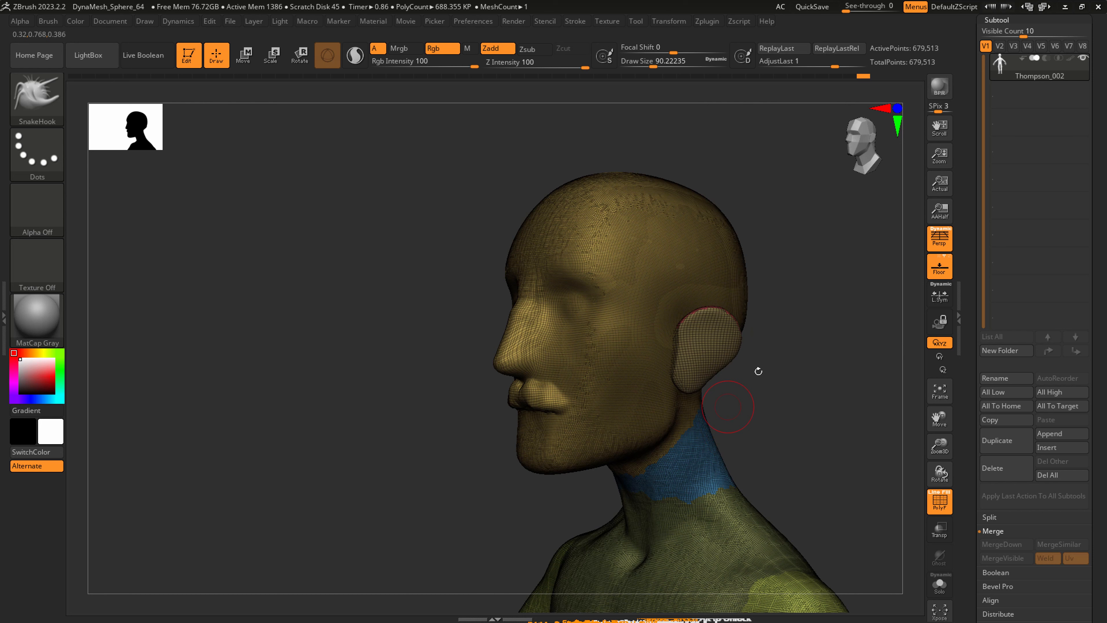
left_click(1007, 21)
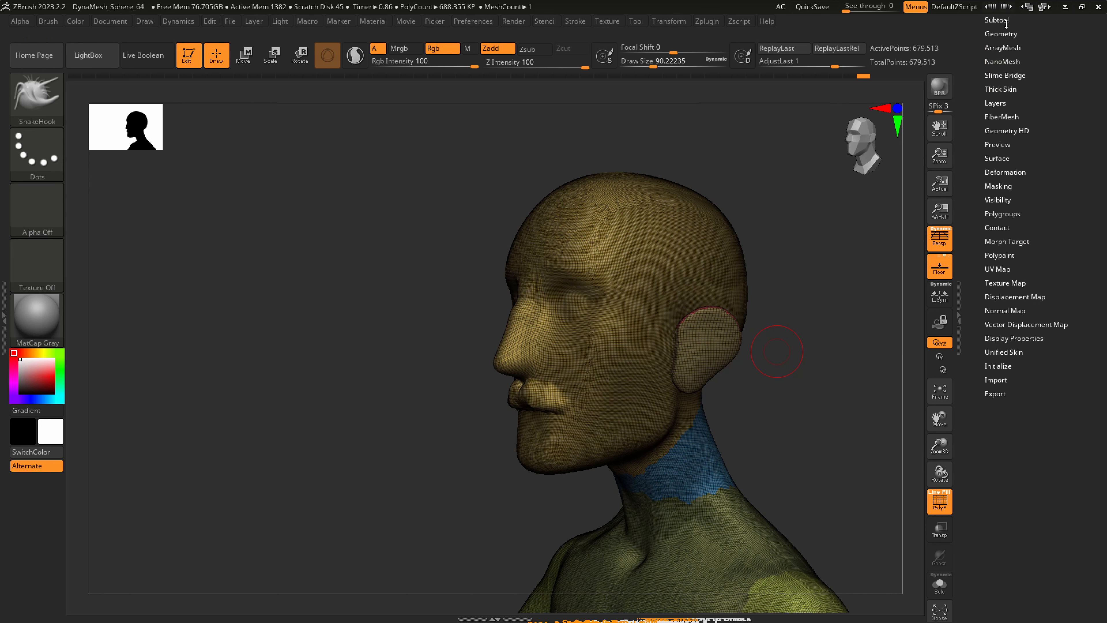
left_click(1003, 213)
left_click(1006, 225)
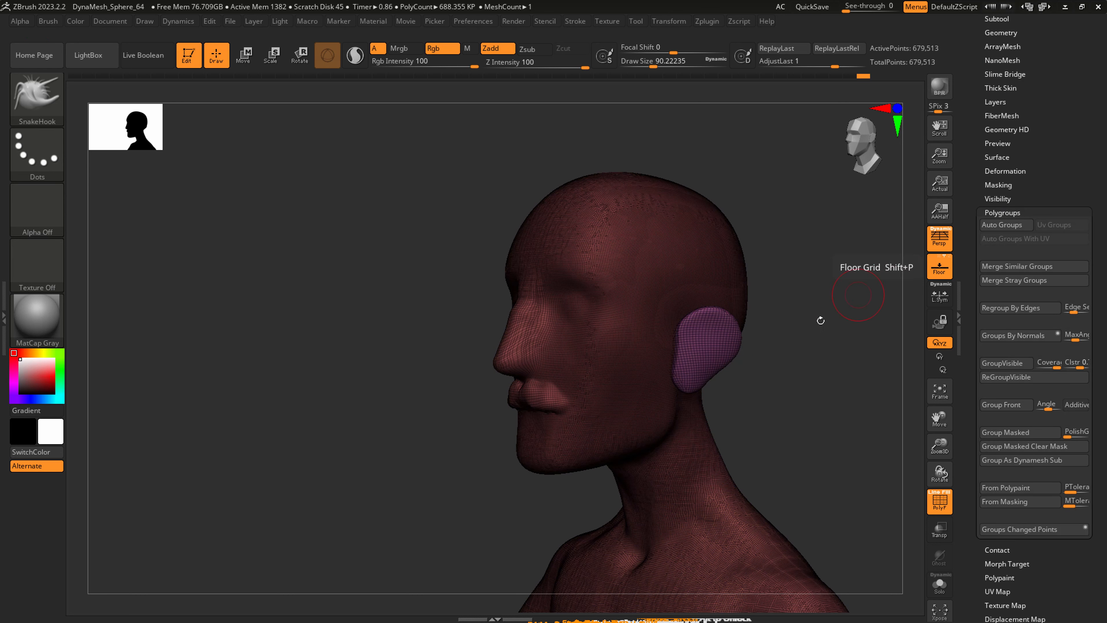
Isolate the ear polygroup from the front view and show the whole model again.
right_click_drag(822, 317, 734, 321)
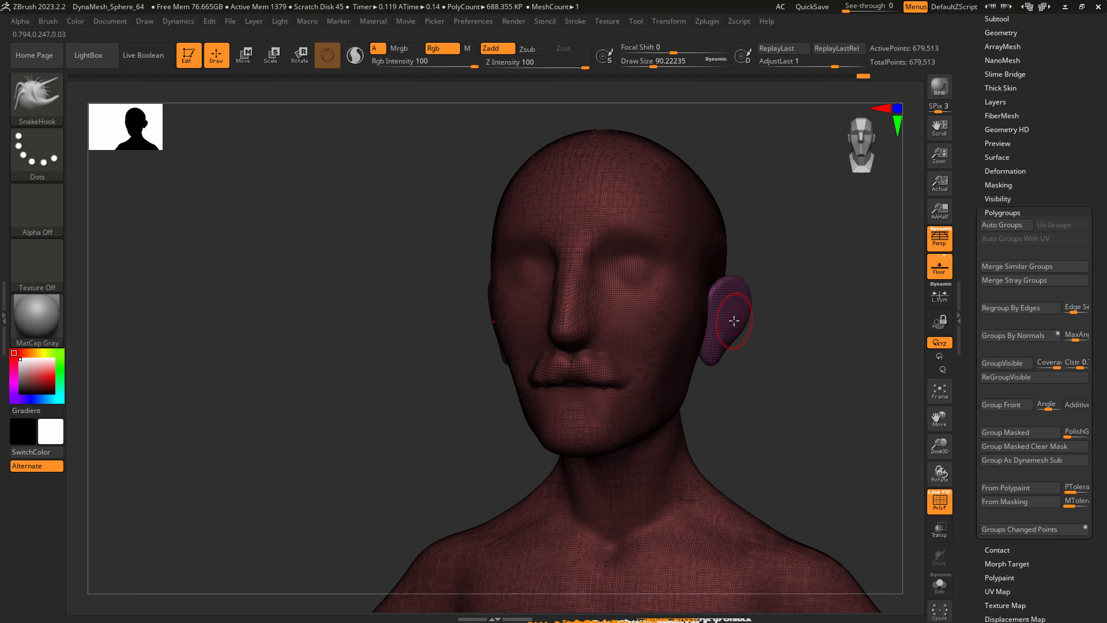
right_click_drag(636, 363, 551, 352)
mouse_move(641, 380)
right_mouse_down()
mouse_move(689, 340)
mouse_move(766, 341)
mouse_move(719, 351)
mouse_move(801, 307)
right_mouse_up()
key("ctrl+shift")
left_click(799, 307, "ctrl+shift")
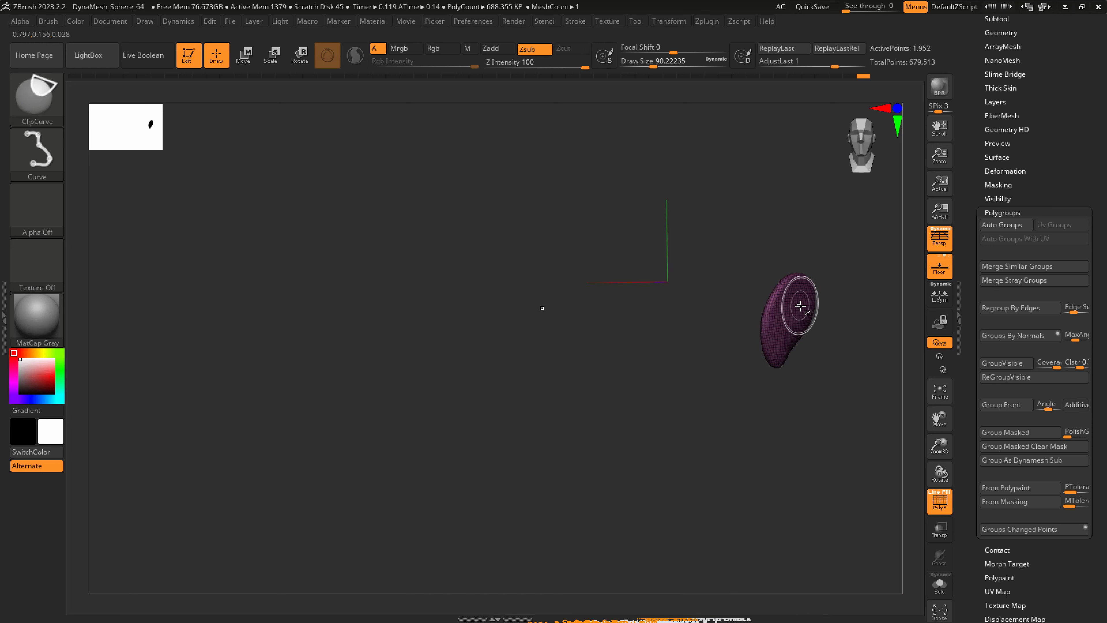
left_click(804, 394, "ctrl+shift")
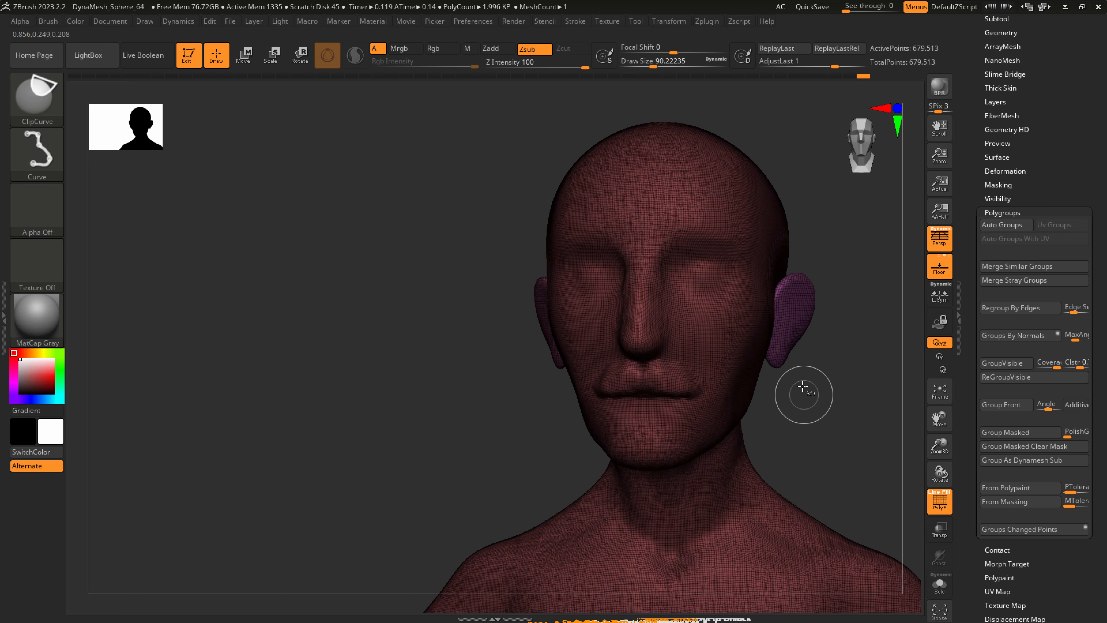
Hide both ear polygroups with the SelectRect brush and invert the visibility to isolate the two ears.
left_click(47, 85)
left_click(218, 107)
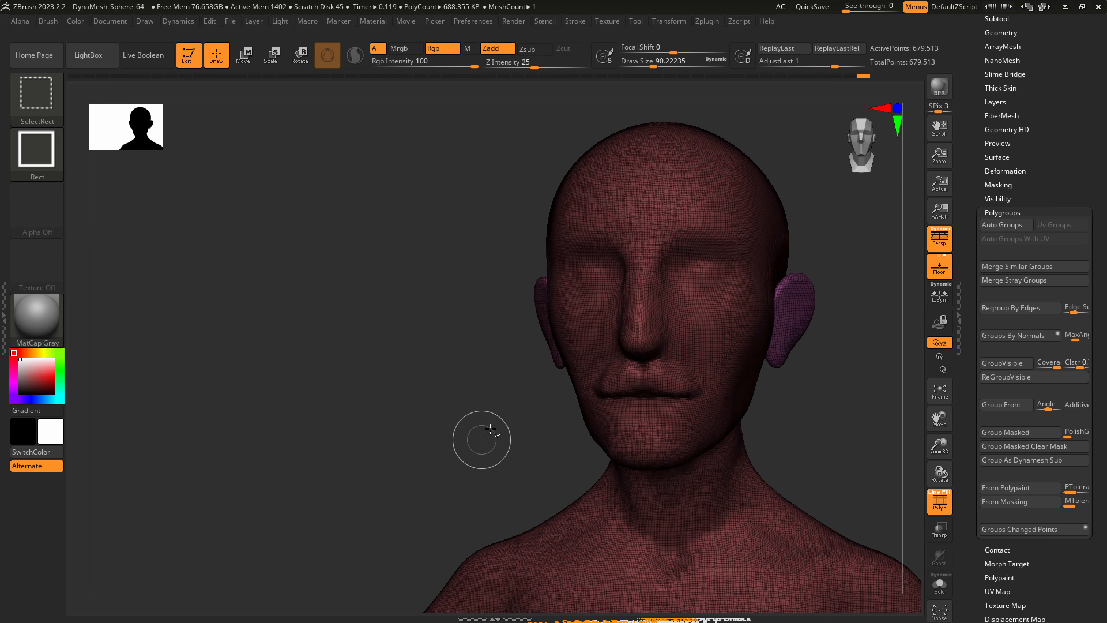
left_click(537, 307, "ctrl+shift")
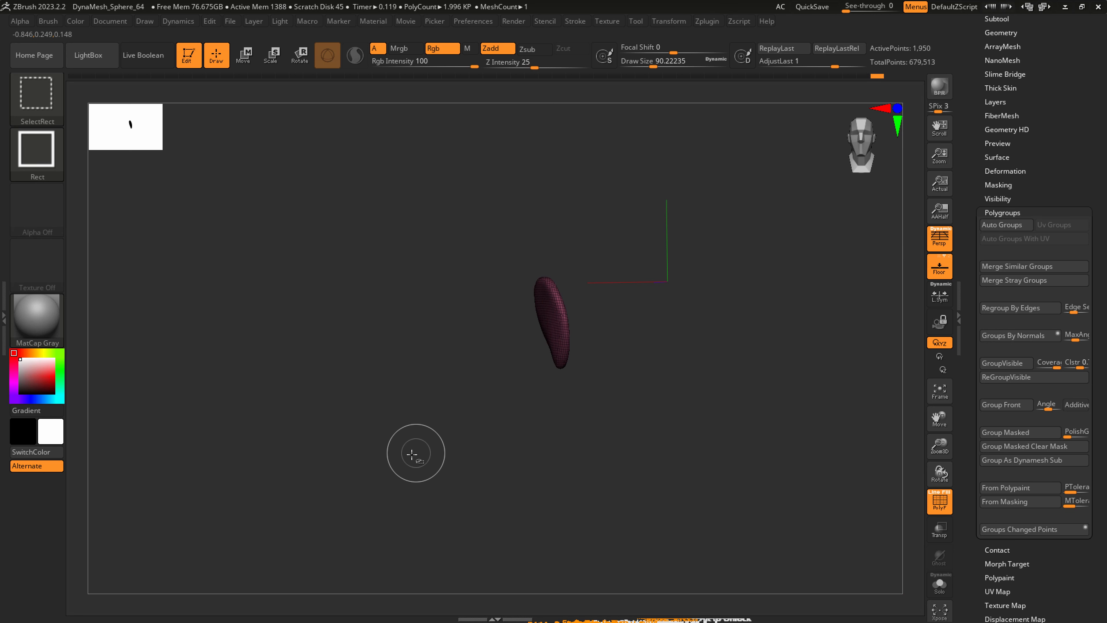
left_click(395, 361, "ctrl+shift")
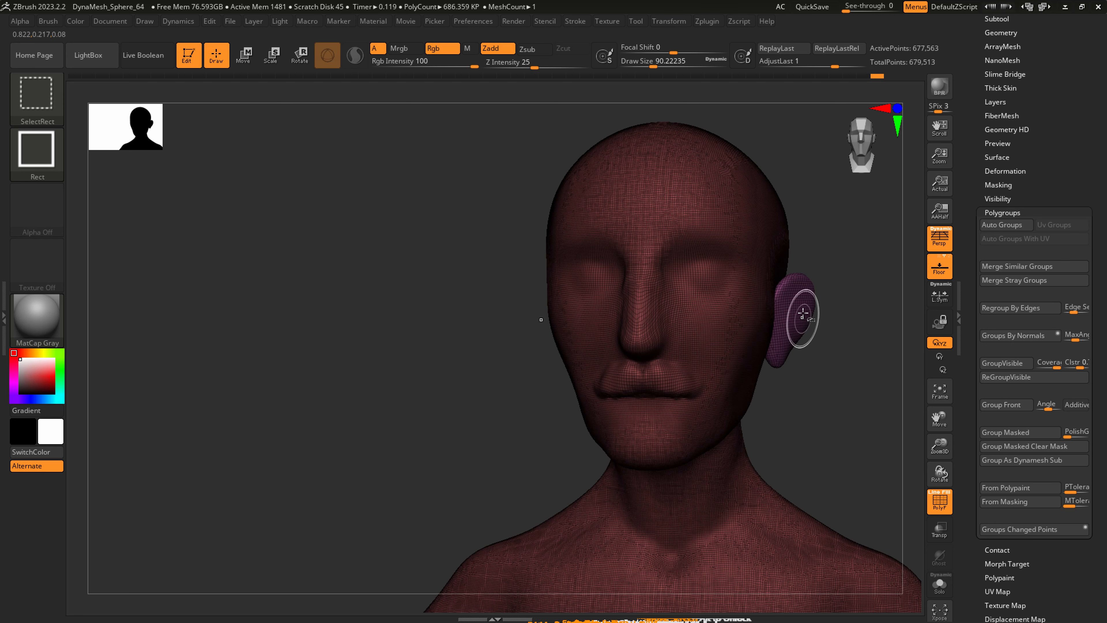
left_click(795, 325, "ctrl+shift")
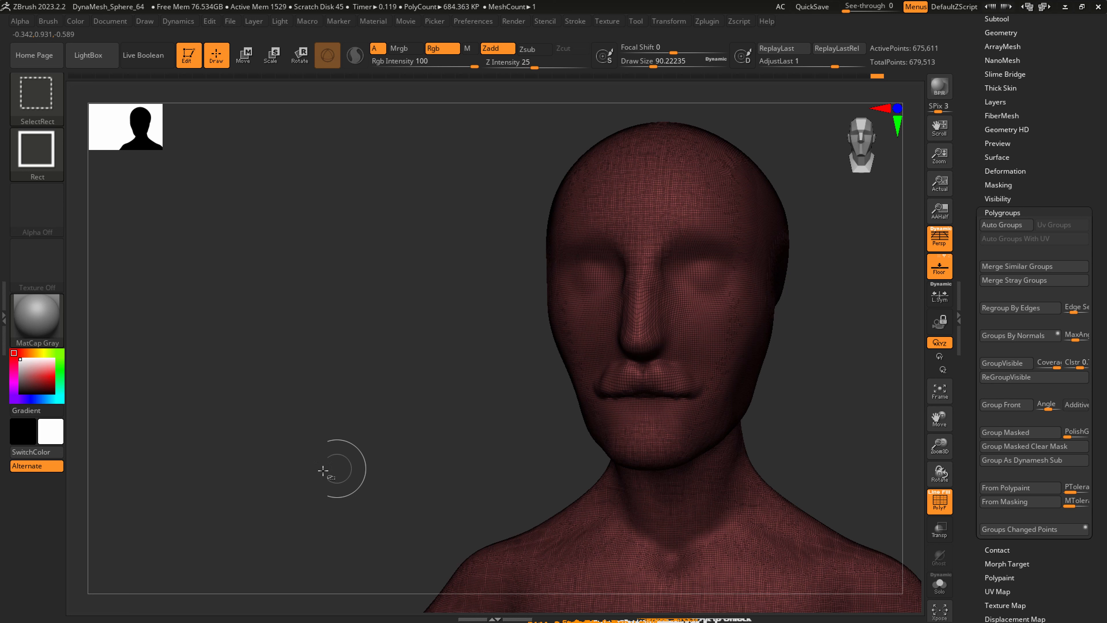
left_click(349, 355, "ctrl+shift")
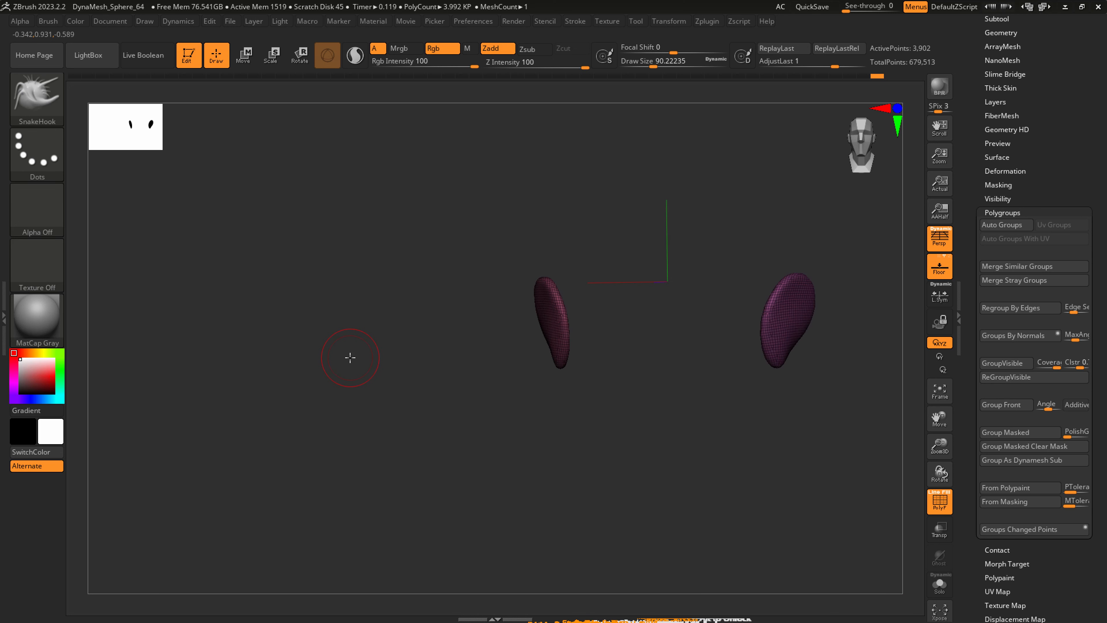
Assign the two isolated ears to a single polygroup and set the draw size to about 97.
left_click_drag(763, 421, 593, 445, "alt")
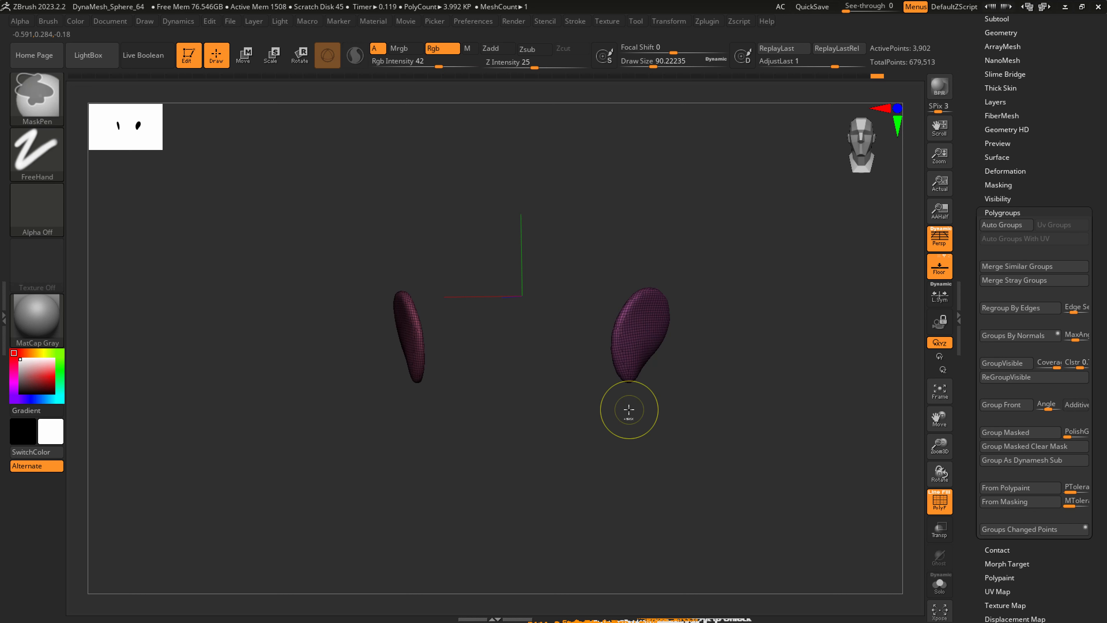
mouse_move(765, 359)
left_mouse_down()
mouse_move(648, 354)
mouse_move(659, 394)
mouse_move(705, 423)
mouse_move(608, 396)
mouse_move(667, 411)
left_mouse_up()
left_click(659, 394, "ctrl")
key("s")
key("s")
left_click_drag(634, 335, 653, 338)
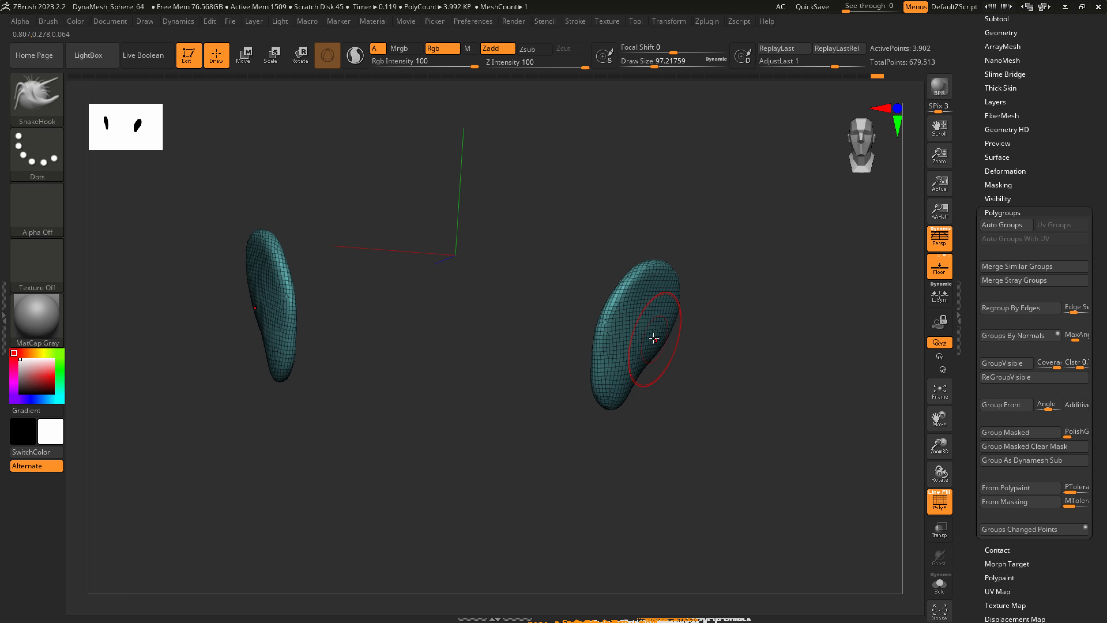
Mask both ears, show the whole model again and invert the mask so only the ears stay editable.
left_click_drag(679, 457, 620, 444)
mouse_move(326, 515)
left_mouse_down("ctrl")
mouse_move(601, 291)
mouse_move(781, 201)
left_mouse_up("ctrl")
key("ctrl")
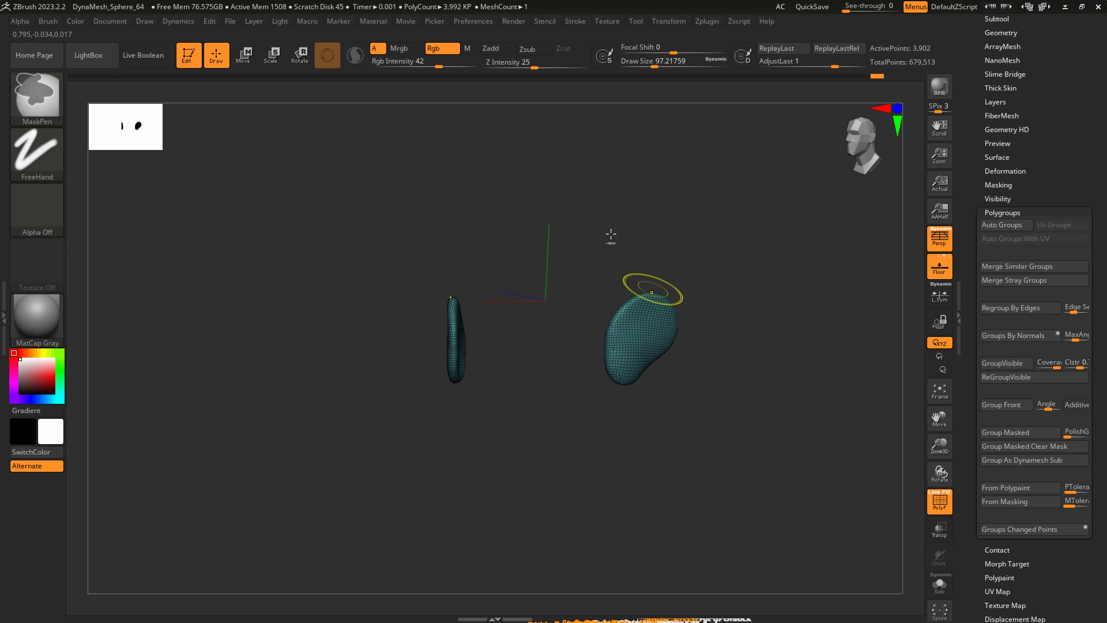
left_click_drag(353, 507, 742, 242, "ctrl")
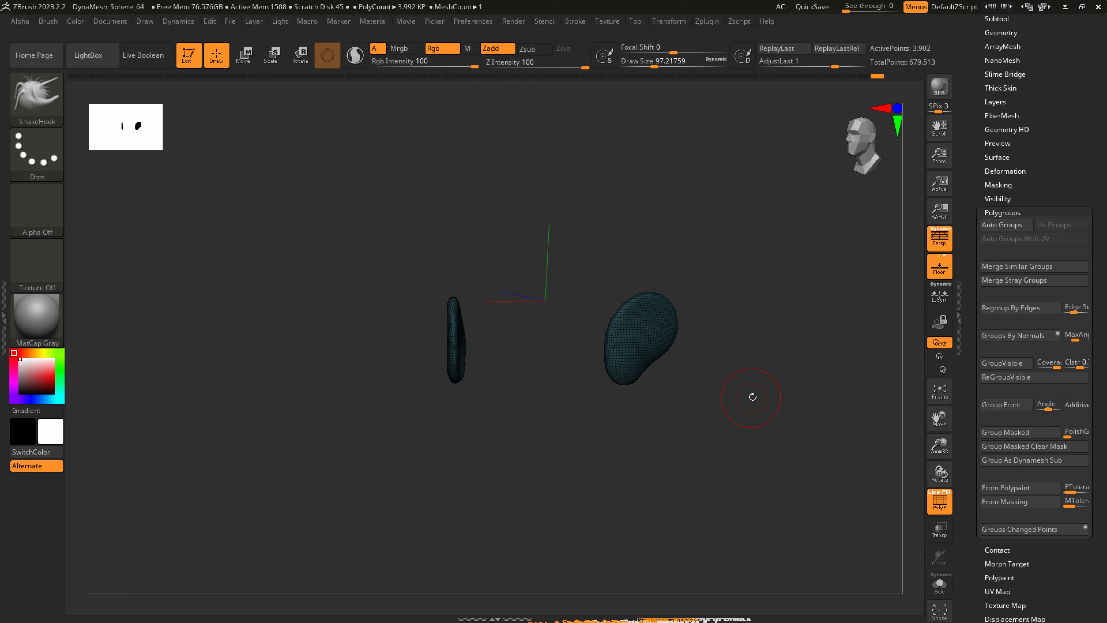
key("ctrl+shift")
left_click(750, 403, "ctrl+shift")
mouse_move(709, 413)
left_mouse_down()
mouse_move(670, 415)
mouse_move(668, 403)
left_mouse_up()
left_click(736, 401, "ctrl")
key("shift")
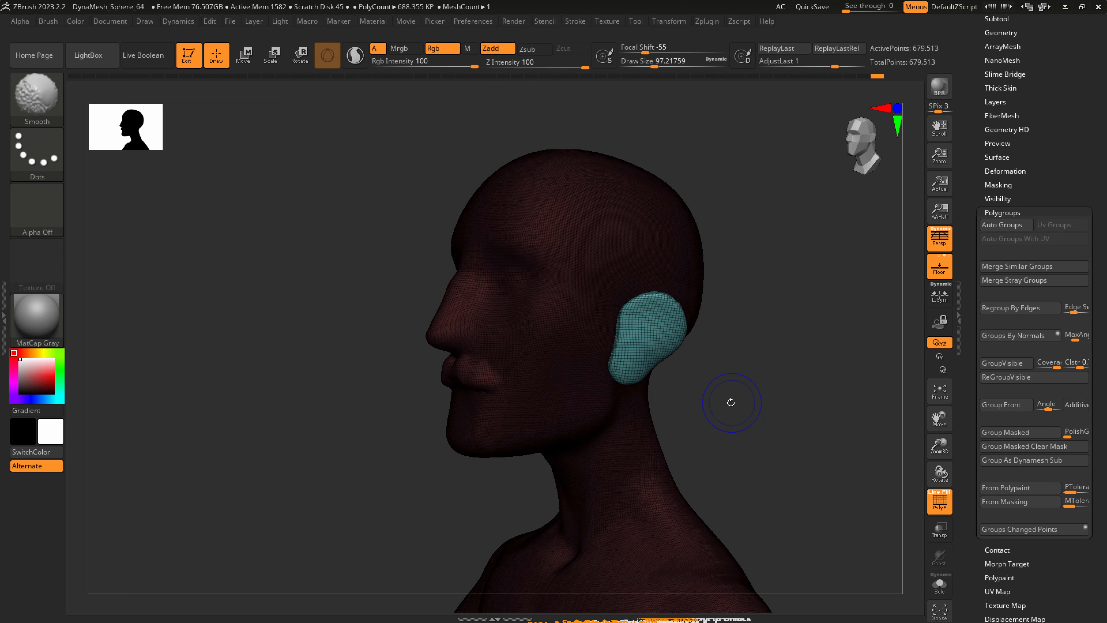
key("ctrl")
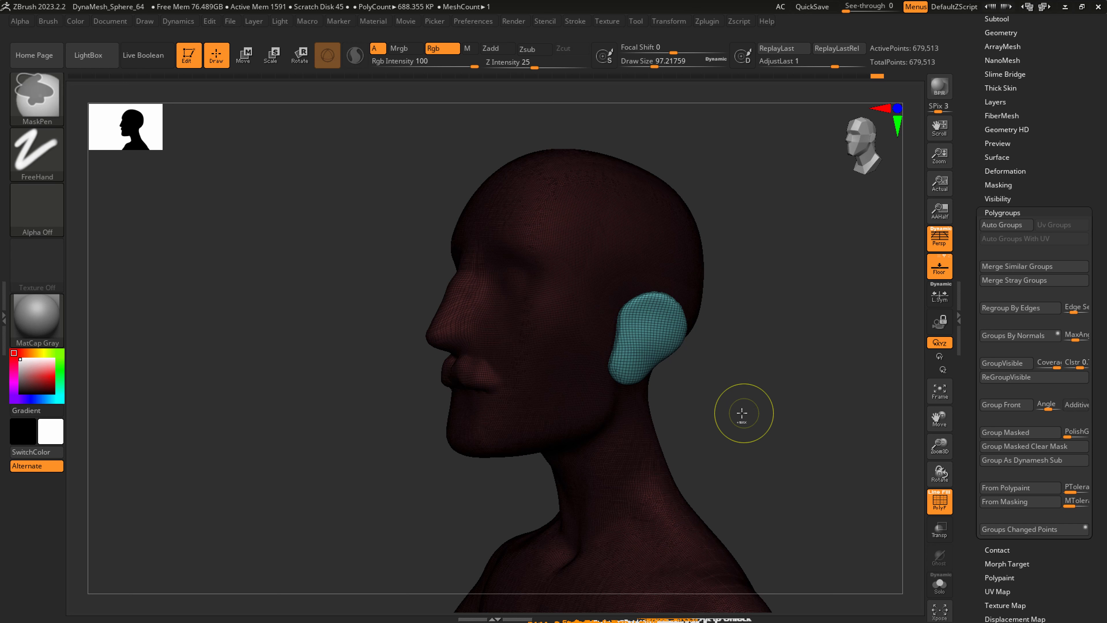
Hide the polygroup wireframe and reshape the ear's front edge and lobe with SnakeHook at a draw size of about 128.
key("shift+f")
mouse_move(632, 352)
right_mouse_down()
mouse_move(662, 351)
mouse_move(621, 332)
mouse_move(666, 335)
mouse_move(626, 340)
right_mouse_up()
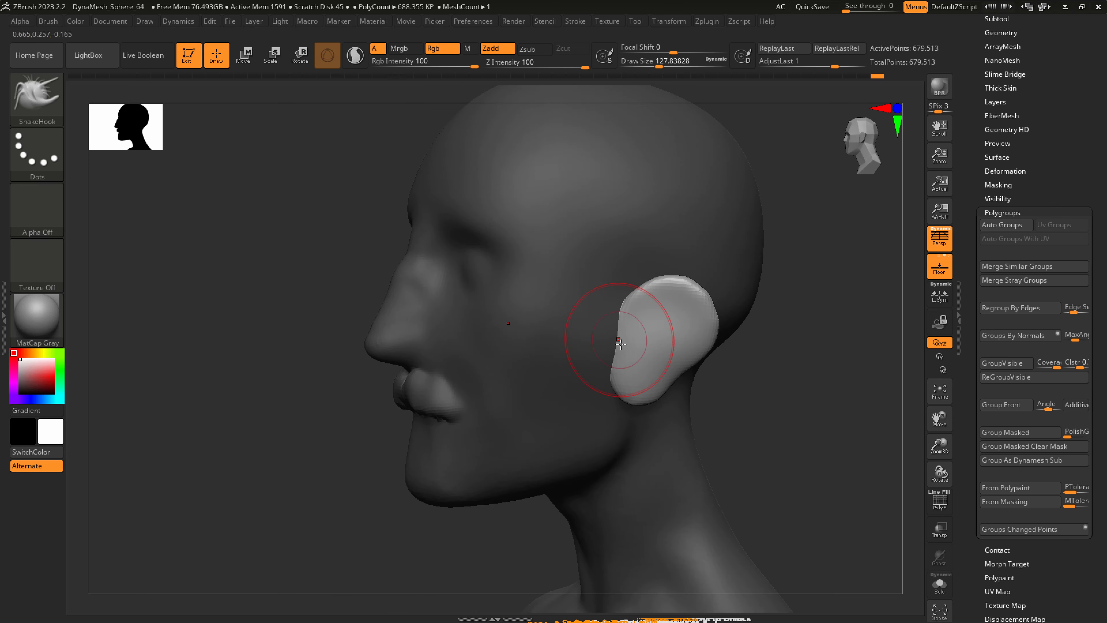
left_click_drag(611, 380, 616, 380)
right_click_drag(648, 405, 637, 396)
Reduce the draw size to about 101 and adjust the ear's outline and its angle from the head with SnakeHook.
key("s")
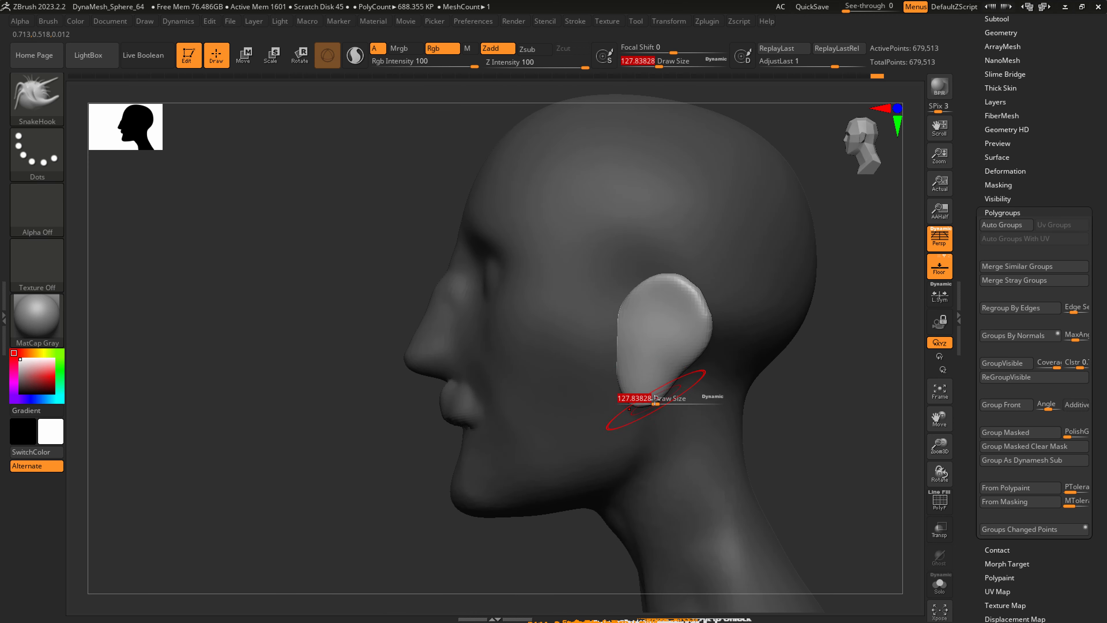
left_click_drag(655, 400, 648, 399)
mouse_move(653, 399)
right_mouse_down()
mouse_move(633, 400)
mouse_move(674, 393)
mouse_move(672, 371)
right_mouse_up()
key("s")
left_click_drag(652, 339, 663, 321)
mouse_move(665, 330)
right_mouse_down("ctrl")
mouse_move(661, 354)
mouse_move(657, 311)
right_mouse_up("ctrl")
key("s")
left_click_drag(657, 311, 640, 305)
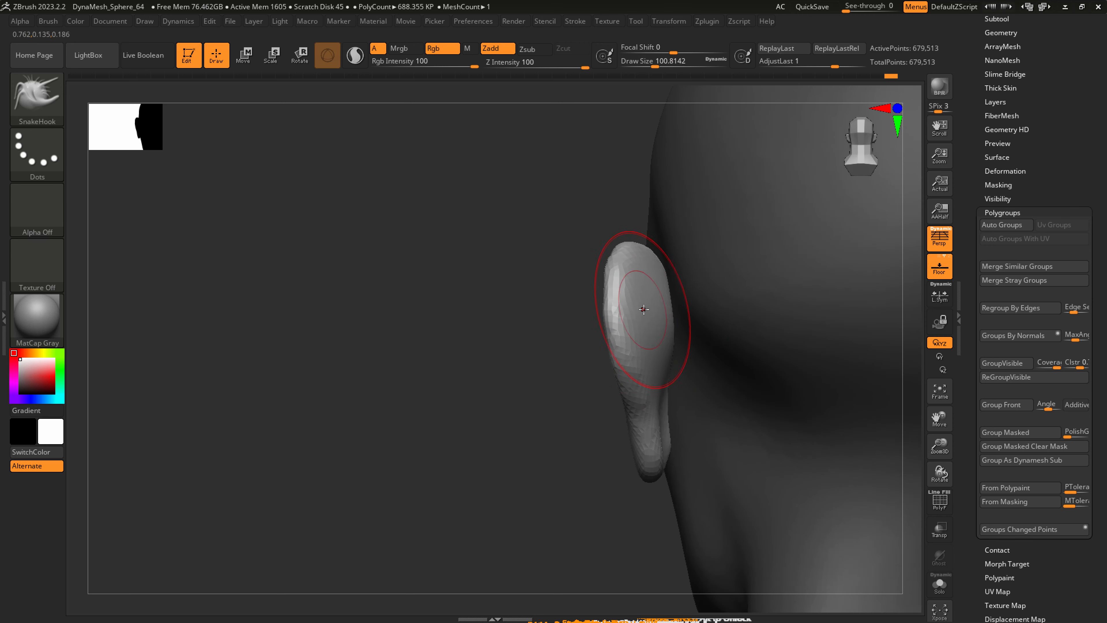
right_click_drag(732, 283, 655, 266)
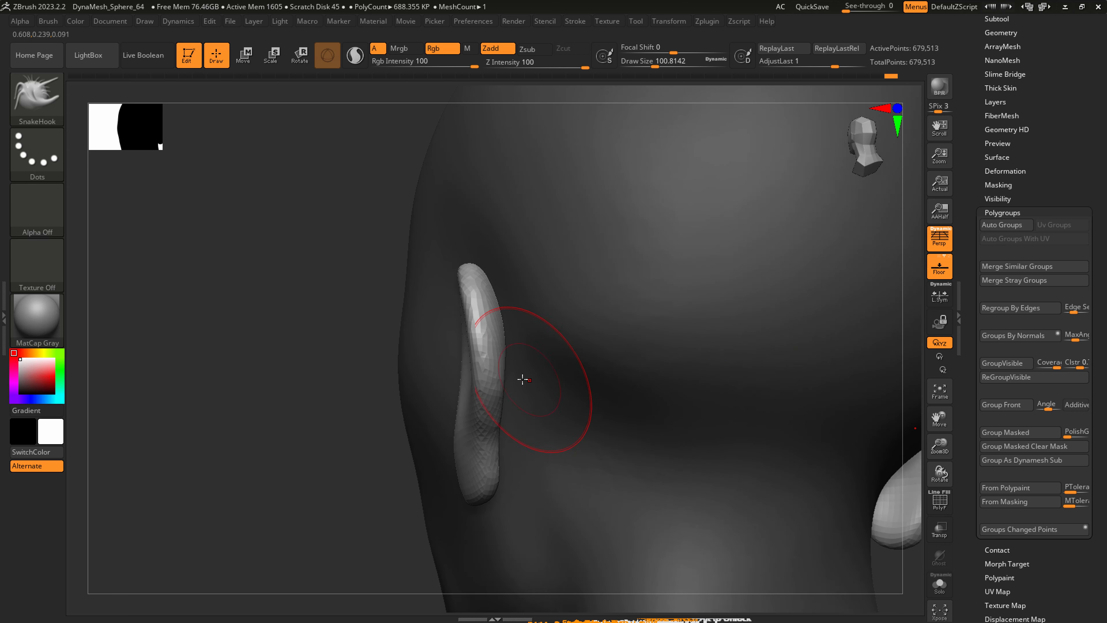
mouse_move(523, 379)
right_mouse_down()
mouse_move(480, 344)
mouse_move(567, 354)
mouse_move(538, 366)
right_mouse_up()
Choose the DamStandard brush and set its draw size to about 29 for work on the ear.
key("b")
key("d")
key("s")
key("s")
left_click_drag(463, 351, 447, 351)
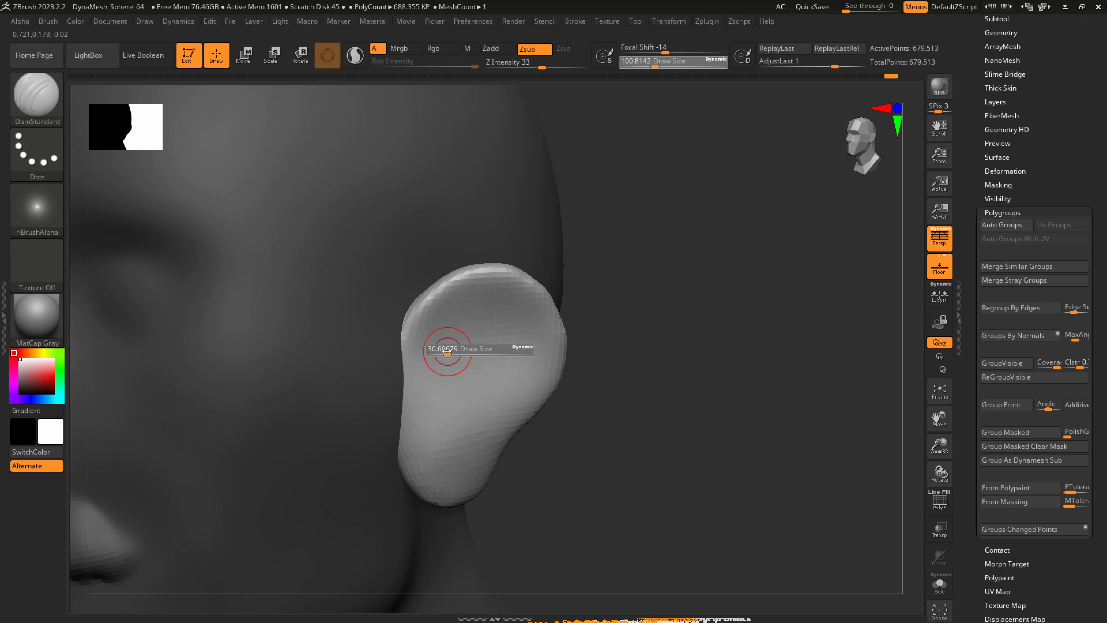
right_click_drag(637, 399, 594, 410, "ctrl")
Clear the mask, show the polygroup wireframe and remesh the model with DynaMesh at resolution 192 with Groups on.
left_click_drag(575, 473, 729, 347, "ctrl")
scroll(1040, 104, "up", 1)
scroll(1041, 104, "up", 1)
left_click(1001, 66)
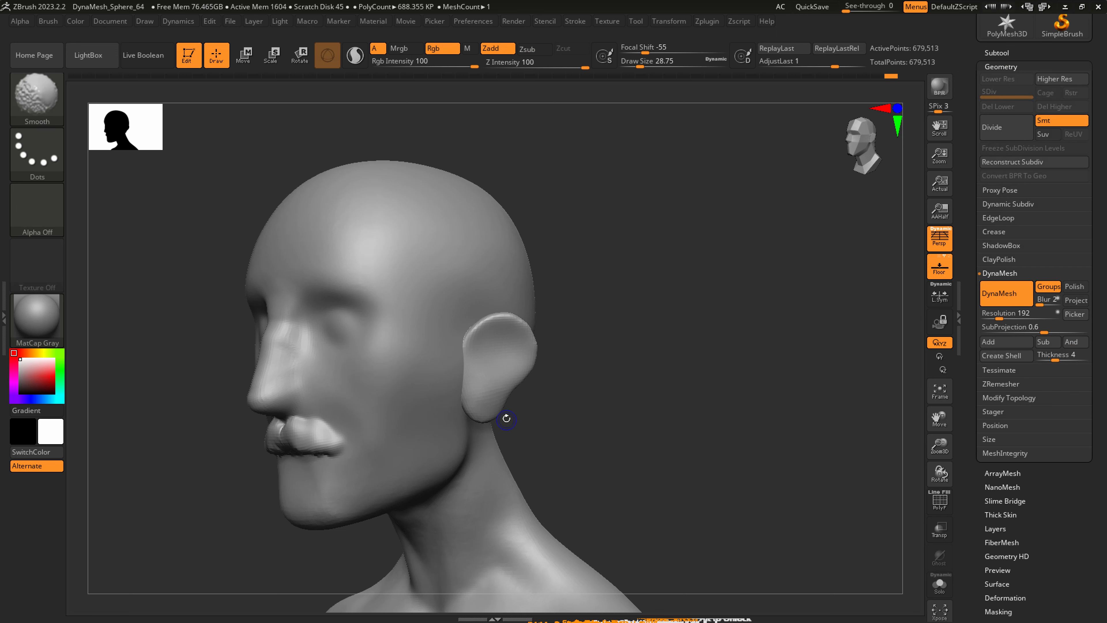
key("shift+f")
mouse_move(541, 433)
right_mouse_down("alt")
mouse_move(457, 410)
mouse_move(534, 301)
mouse_move(502, 378)
mouse_move(543, 420)
right_mouse_up("alt")
right_click_drag(517, 251, 604, 379, "ctrl")
left_click_drag(631, 391, 629, 382)
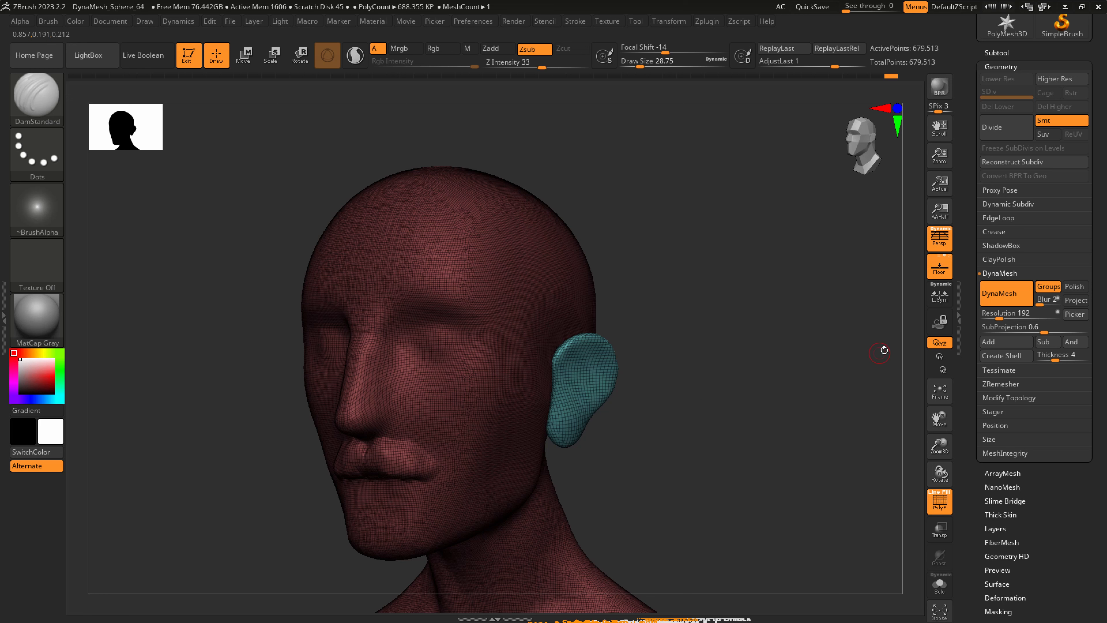
key("ctrl")
left_click_drag(675, 480, 803, 300, "ctrl")
right_click_drag(562, 350, 570, 387, "ctrl")
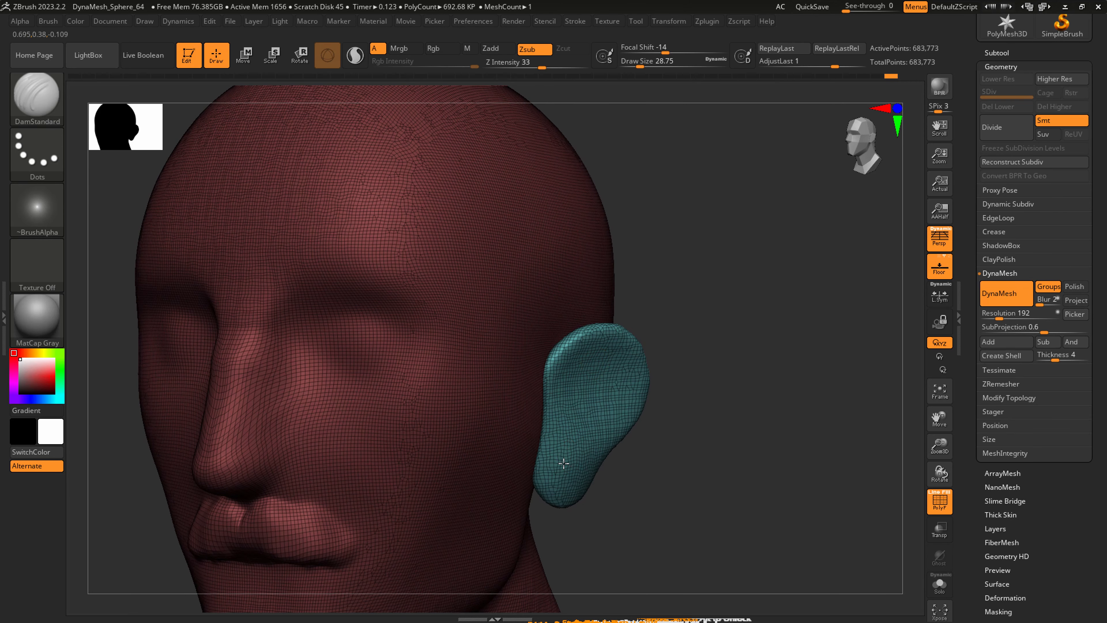
Adjust the ear lobe with the Move Topological brush at a draw size of about 71.
right_click_drag(564, 463, 542, 511)
left_click(61, 97)
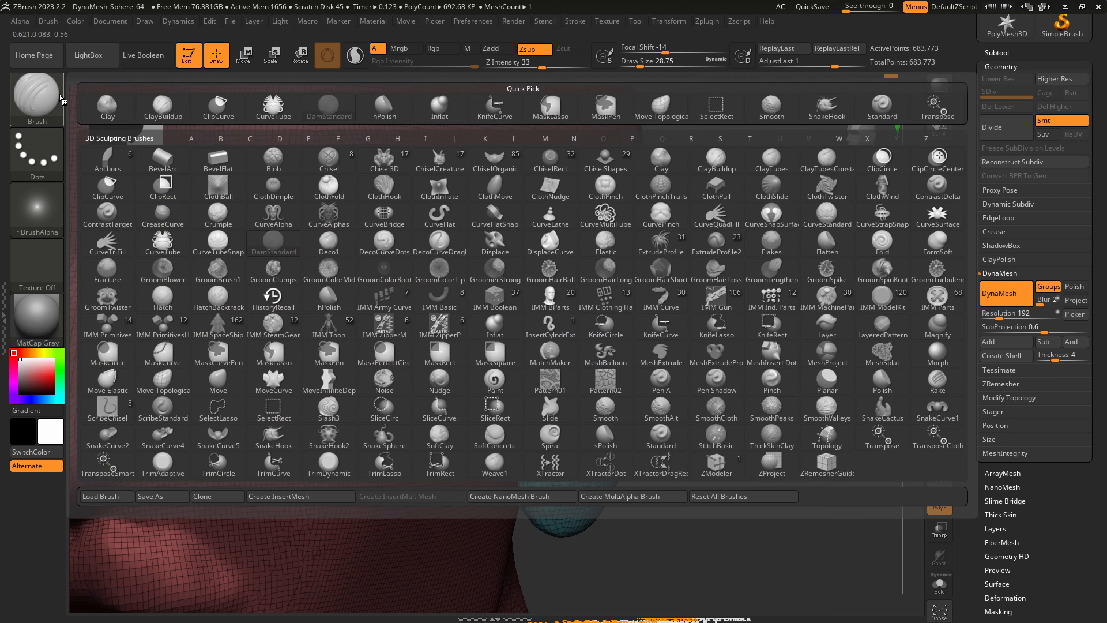
left_click(659, 109)
key("s")
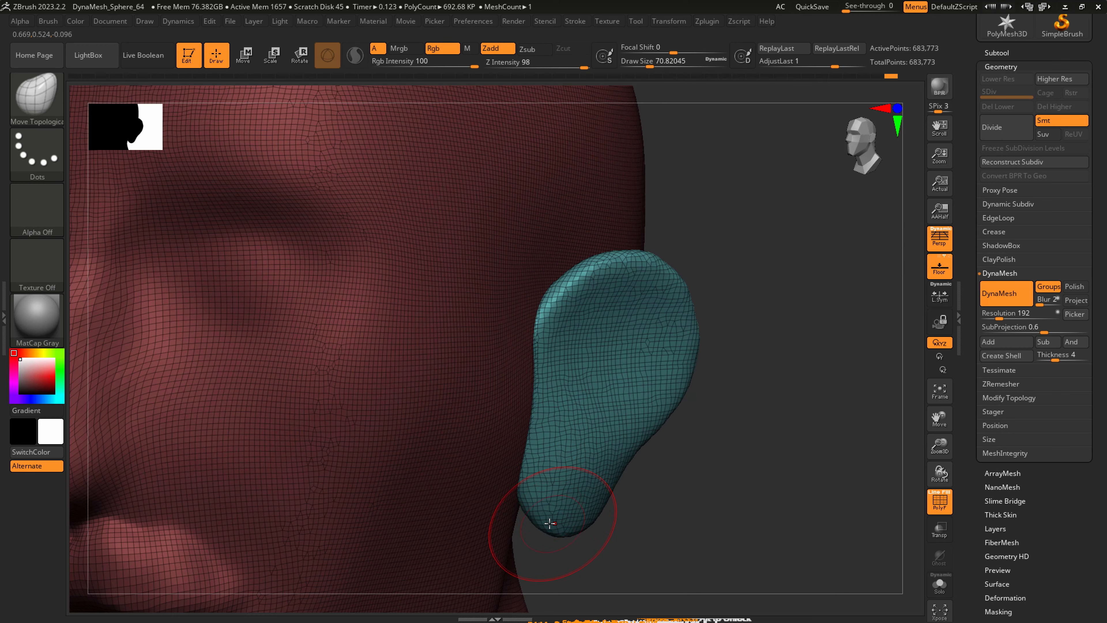
mouse_move(551, 522)
right_mouse_down()
mouse_move(531, 510)
mouse_move(607, 519)
mouse_move(642, 494)
right_mouse_up()
left_click_drag(655, 491, 654, 492)
mouse_move(654, 481)
right_mouse_down()
mouse_move(747, 390)
mouse_move(884, 404)
right_mouse_up()
right_click_drag(766, 379, 524, 385, "alt")
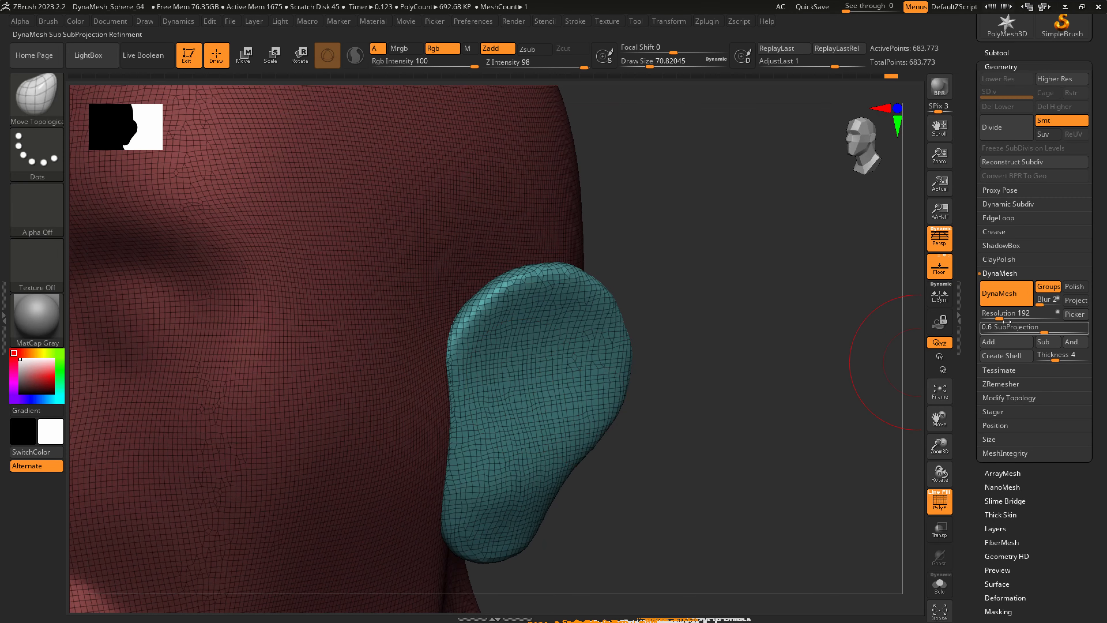
Set the DynaMesh resolution to 320 and remesh the model.
left_click_drag(1006, 322, 1003, 316)
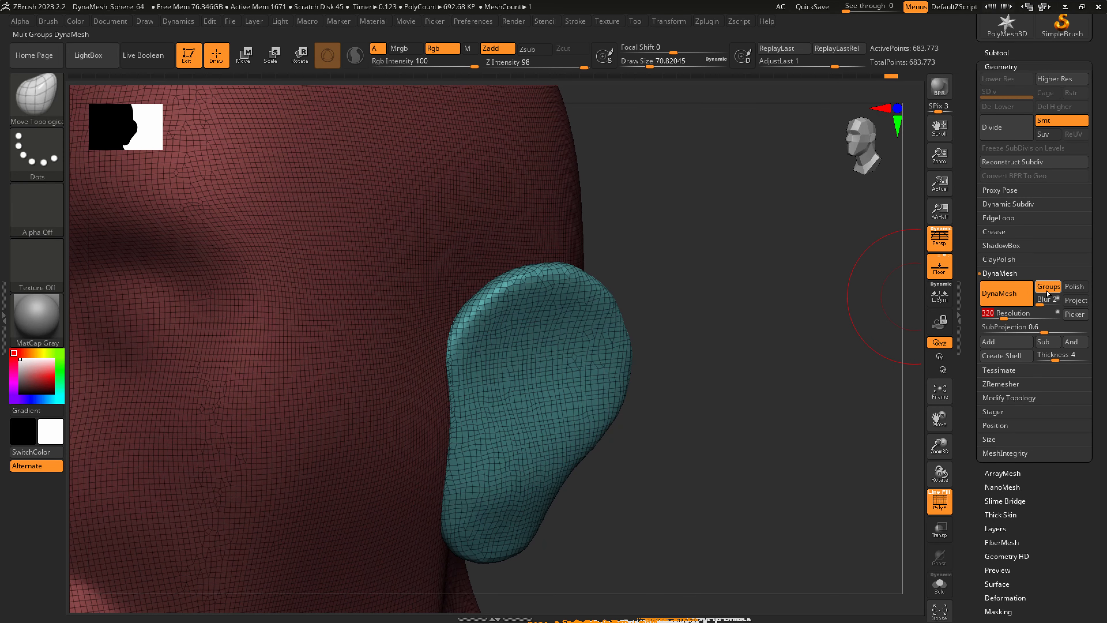
right_click_drag(614, 462, 597, 444, "alt")
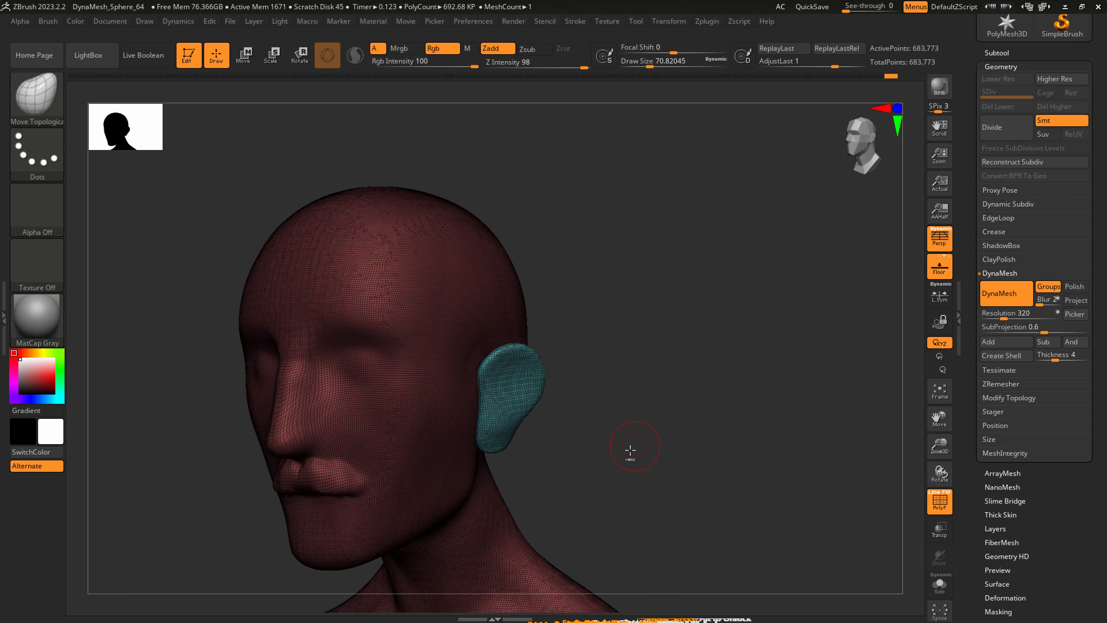
left_click_drag(630, 449, 768, 262, "ctrl")
Carve a groove inside the ear's outer rim with the ClayBuildup brush at a draw size of about 35.
right_click_drag(491, 364, 527, 449, "alt")
right_click_drag(516, 378, 515, 410)
left_click(46, 99)
left_click(205, 109)
key("s")
left_click_drag(489, 378, 481, 378)
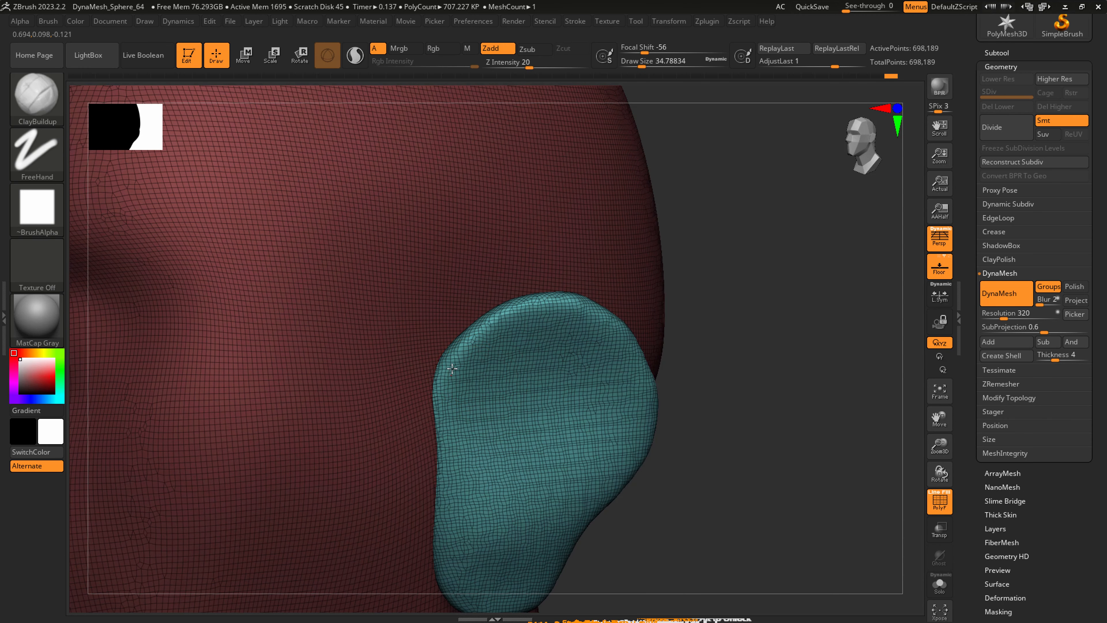
mouse_move(526, 323)
left_mouse_down()
mouse_move(593, 325)
mouse_move(632, 371)
mouse_move(596, 481)
left_mouse_up()
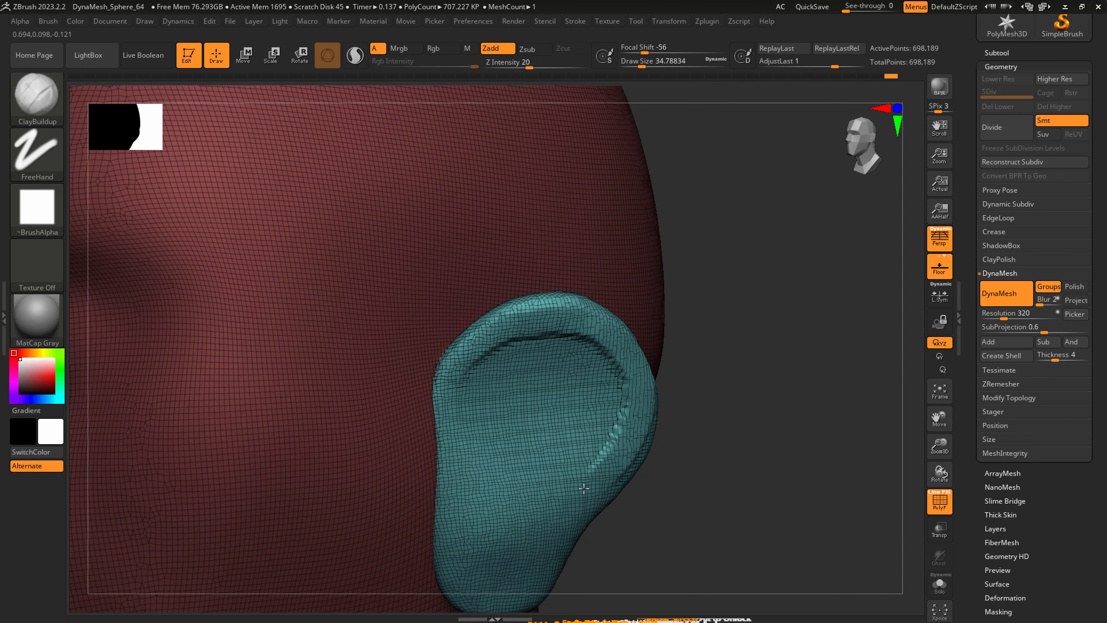
Hollow out the inner bowl of the ear and rough in its inner folds with ClayBuildup.
mouse_move(490, 384)
left_mouse_down()
mouse_move(591, 414)
mouse_move(586, 395)
left_mouse_up()
mouse_move(510, 401)
left_mouse_down()
mouse_move(534, 379)
mouse_move(586, 436)
mouse_move(595, 362)
left_mouse_up()
mouse_move(501, 368)
left_mouse_down()
mouse_move(593, 344)
mouse_move(619, 392)
mouse_move(559, 447)
left_mouse_up()
right_click_drag(559, 447, 475, 455)
right_click_drag(603, 430, 606, 431)
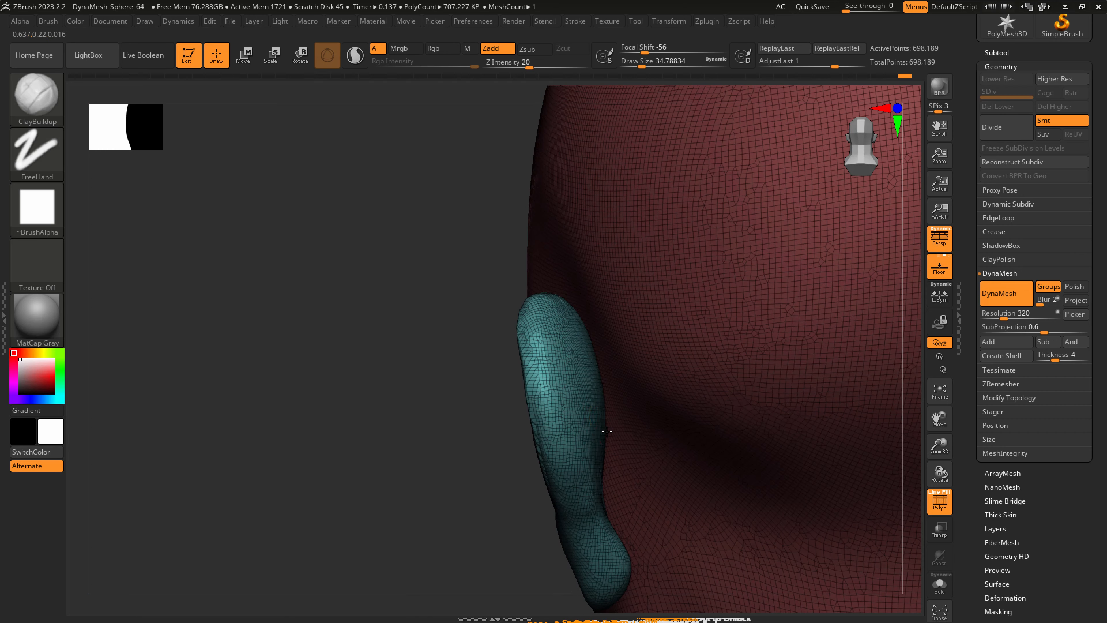
mouse_move(583, 371)
right_mouse_down()
mouse_move(643, 371)
mouse_move(549, 405)
right_mouse_up()
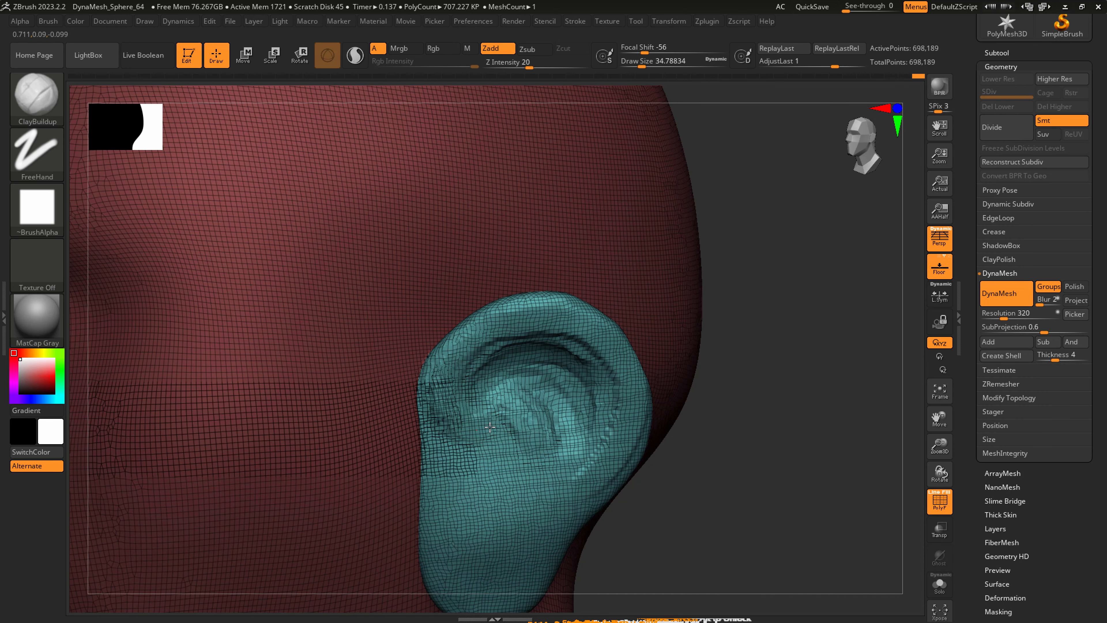
Hide the polygroup wireframe and smooth the hollowed inner surface of the ear.
key("shift")
key("shift+f")
mouse_move(506, 384)
left_mouse_down()
mouse_move(500, 432)
mouse_move(558, 368)
mouse_move(549, 436)
left_mouse_up()
left_click_drag(473, 396, 457, 390, "shift")
Build up the tragus at the ear's front edge with ClayBuildup at a draw size of about 25.
key("s")
left_click_drag(448, 464, 442, 465)
mouse_move(438, 454)
left_mouse_down()
mouse_move(458, 496)
mouse_move(431, 457)
mouse_move(435, 506)
left_mouse_up()
right_click_drag(481, 503, 470, 450)
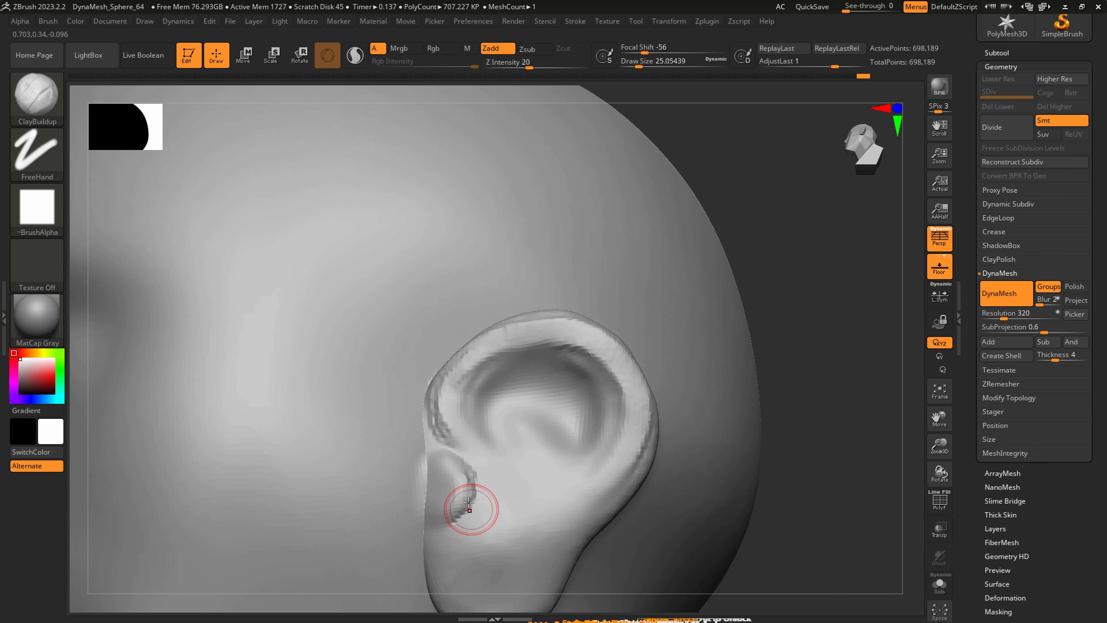
Carve the ear canal opening behind the tragus with ClayBuildup.
mouse_move(464, 507)
left_mouse_down()
mouse_move(457, 481)
mouse_move(492, 501)
mouse_move(501, 494)
left_mouse_up()
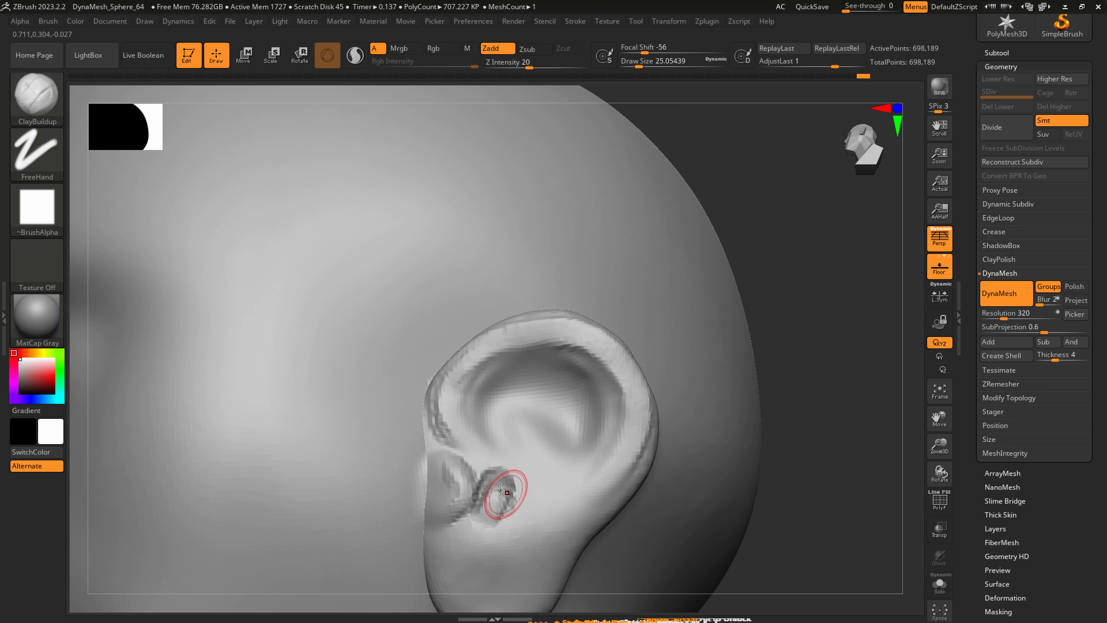
right_click_drag(489, 486, 488, 517)
mouse_move(485, 484)
left_mouse_down("alt")
mouse_move(483, 470)
mouse_move(491, 502)
mouse_move(479, 516)
mouse_move(483, 473)
mouse_move(504, 461)
mouse_move(490, 449)
mouse_move(494, 496)
mouse_move(505, 498)
left_mouse_up("alt")
right_click_drag(507, 532, 496, 467, "alt")
left_click_drag(498, 468, 442, 475)
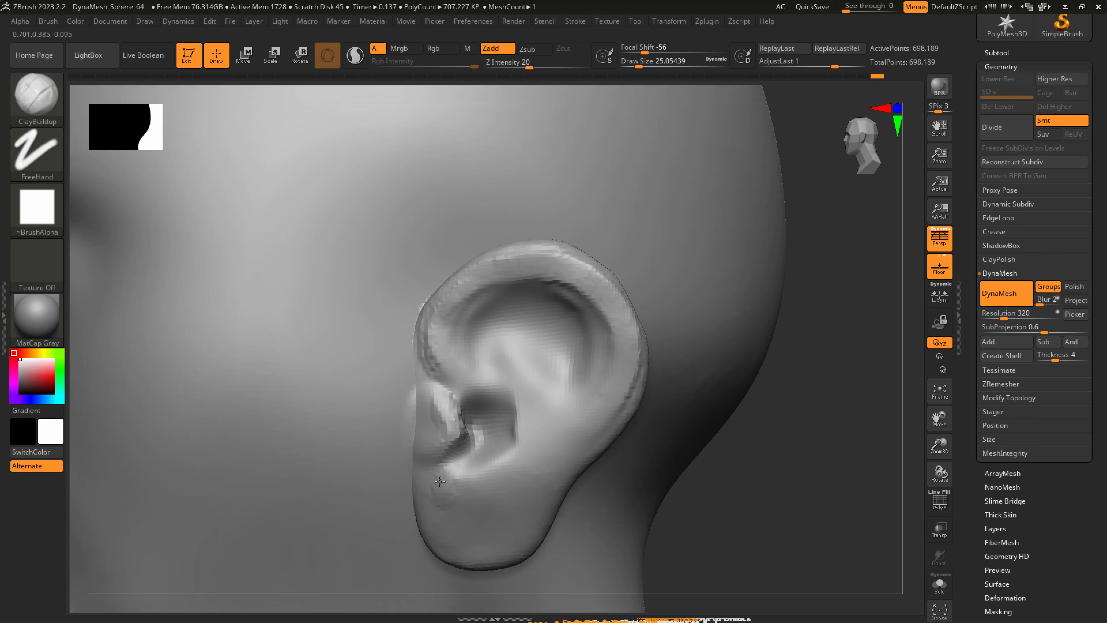
Build up the ridge above the ear lobe and the lower rim with ClayBuildup, and smooth the outer rim.
mouse_move(536, 475)
left_mouse_down()
mouse_move(519, 452)
mouse_move(538, 443)
mouse_move(538, 419)
mouse_move(543, 451)
left_mouse_up()
left_click_drag(604, 413, 548, 471)
left_click_drag(627, 335, 607, 427, "shift")
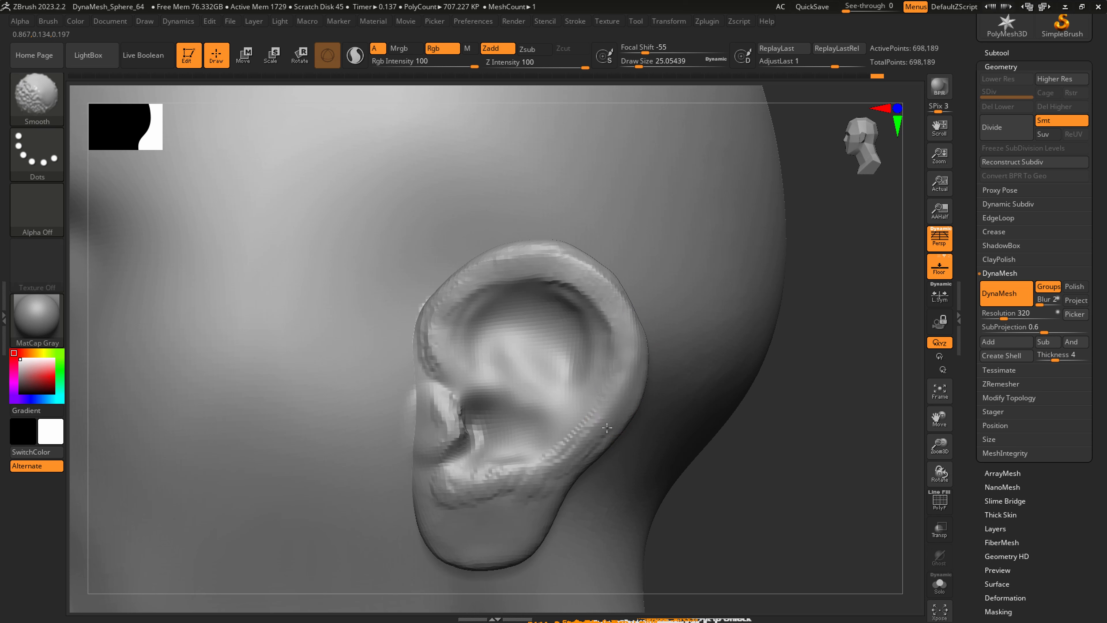
left_click_drag(631, 346, 524, 251, "shift")
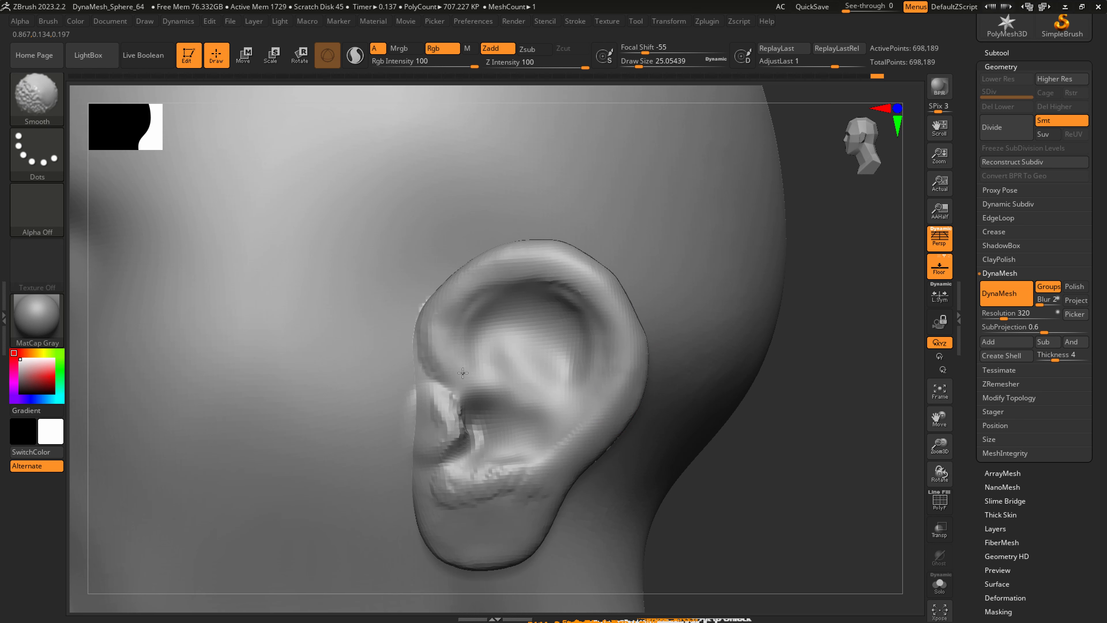
left_click_drag(463, 373, 467, 288, "shift")
Sharpen the crease under the ear's rim and around the inner bowl with DamStandard at a draw size of about 37.
key("b")
key("d")
key("s")
key("s")
mouse_move(479, 357)
left_mouse_down()
mouse_move(496, 298)
mouse_move(472, 320)
mouse_move(471, 371)
left_mouse_up()
mouse_move(472, 351)
left_mouse_down()
mouse_move(496, 424)
mouse_move(501, 297)
mouse_move(549, 290)
left_mouse_up()
mouse_move(502, 296)
left_mouse_down()
mouse_move(564, 297)
mouse_move(598, 374)
left_mouse_up()
left_click_drag(586, 310, 594, 391)
left_click_drag(603, 345, 572, 407)
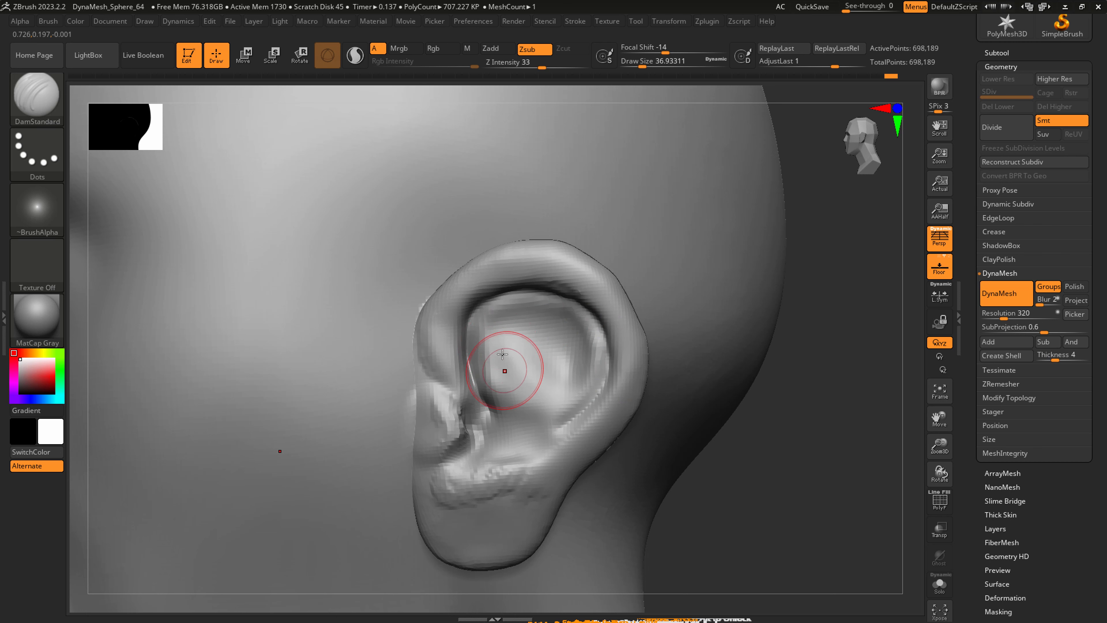
mouse_move(486, 331)
left_mouse_down("shift")
mouse_move(507, 305)
mouse_move(563, 306)
left_mouse_up("shift")
mouse_move(458, 316)
left_mouse_down()
mouse_move(538, 285)
mouse_move(586, 310)
mouse_move(611, 349)
left_mouse_up()
mouse_move(566, 322)
right_mouse_down()
mouse_move(588, 284)
mouse_move(624, 285)
right_mouse_up()
Reshape the ear's upper rim and inner bowl with SnakeHook at a draw size of about 37.
key("b")
key("s")
key("h")
left_click_drag(575, 290, 583, 284)
right_click_drag(580, 351, 540, 359)
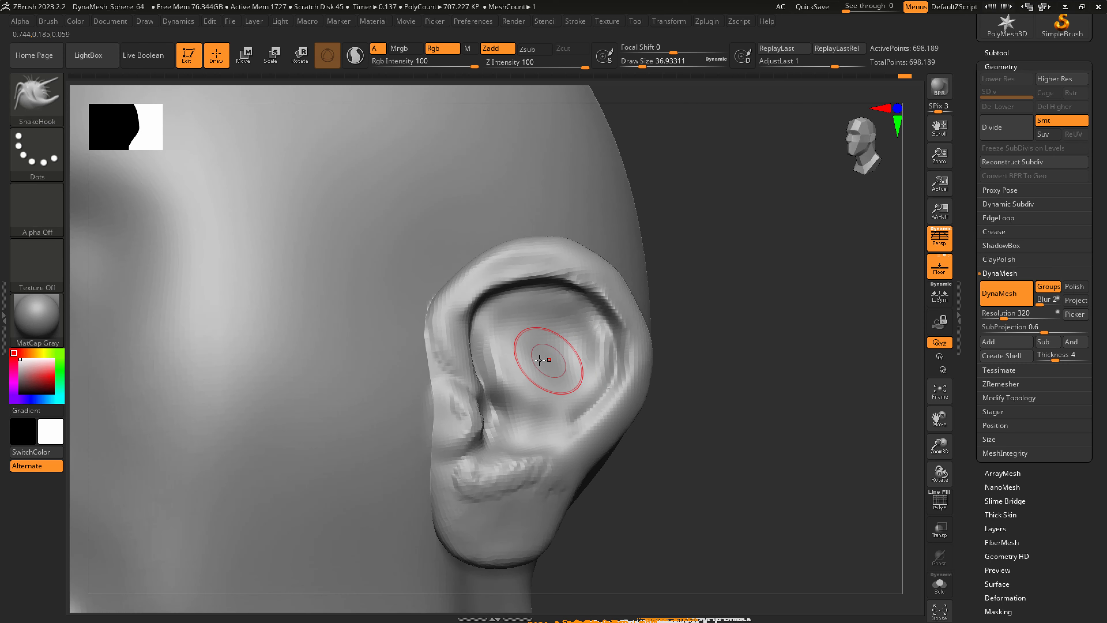
Sculpt the ear's inner folds, tragus edge and lower bowl with the Standard brush at a draw size of about 37.
key("b")
key("s")
key("t")
mouse_move(504, 338)
left_mouse_down()
mouse_move(535, 362)
mouse_move(537, 406)
mouse_move(517, 397)
mouse_move(521, 417)
mouse_move(505, 393)
mouse_move(502, 415)
left_mouse_up()
mouse_move(484, 461)
left_mouse_down("shift")
mouse_move(578, 421)
mouse_move(578, 271)
mouse_move(469, 366)
mouse_move(476, 461)
left_mouse_up("shift")
mouse_move(494, 436)
right_mouse_down()
mouse_move(470, 442)
mouse_move(571, 415)
right_mouse_up()
mouse_move(604, 290)
left_mouse_down("shift")
mouse_move(615, 308)
mouse_move(561, 465)
mouse_move(554, 440)
mouse_move(534, 438)
mouse_move(554, 432)
left_mouse_up("shift")
left_click_drag(486, 447, 526, 447, "shift")
mouse_move(588, 448)
right_mouse_down("alt")
mouse_move(559, 450)
mouse_move(539, 388)
right_mouse_up("alt")
Remesh the head with DynaMesh at resolution 320 and save the tool as its next numbered version.
left_click_drag(668, 501, 775, 399, "ctrl")
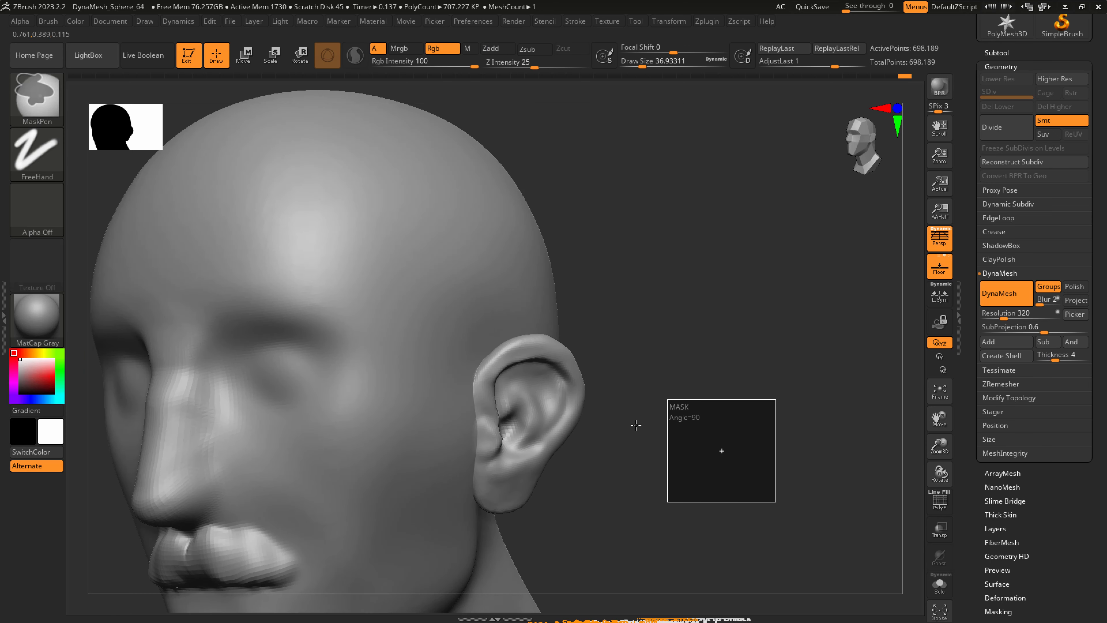
left_click_drag(605, 435, 745, 337)
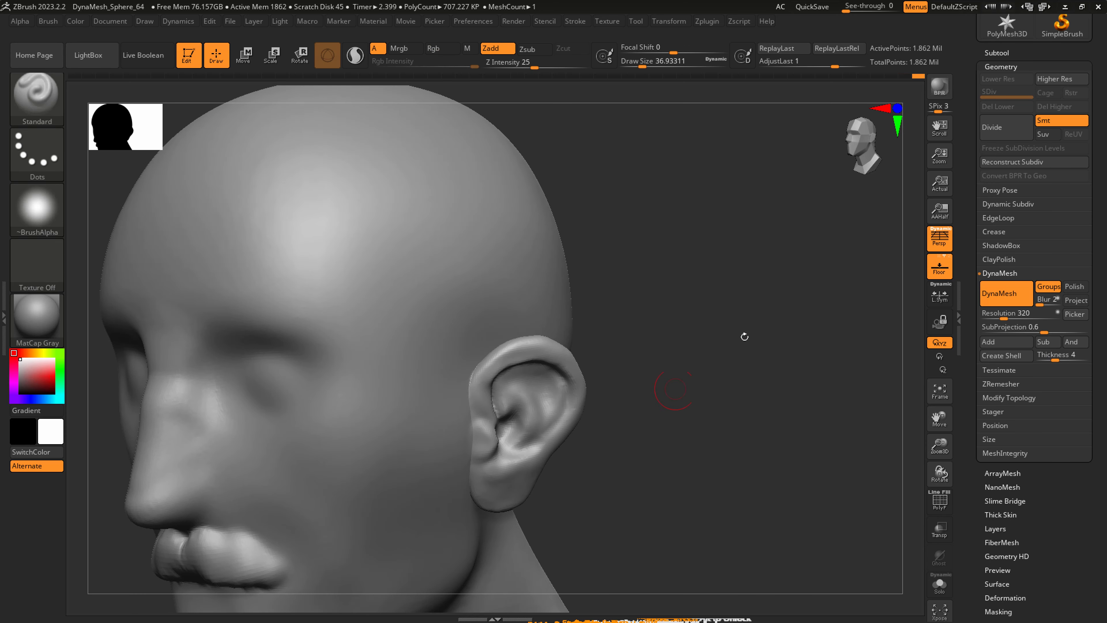
scroll(1090, 84, "up", 5)
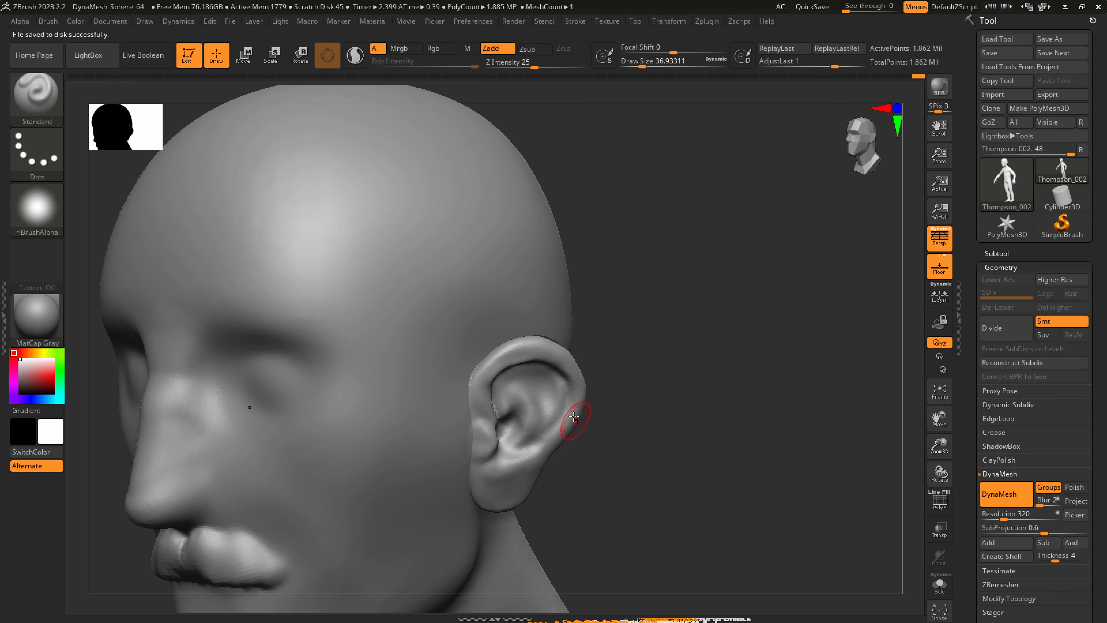
Pull the tragus and the ear lobe into shape with SnakeHook, and smooth the surface.
right_click_drag(573, 416, 540, 419)
key("b")
key("s")
key("h")
left_click_drag(488, 431, 484, 429)
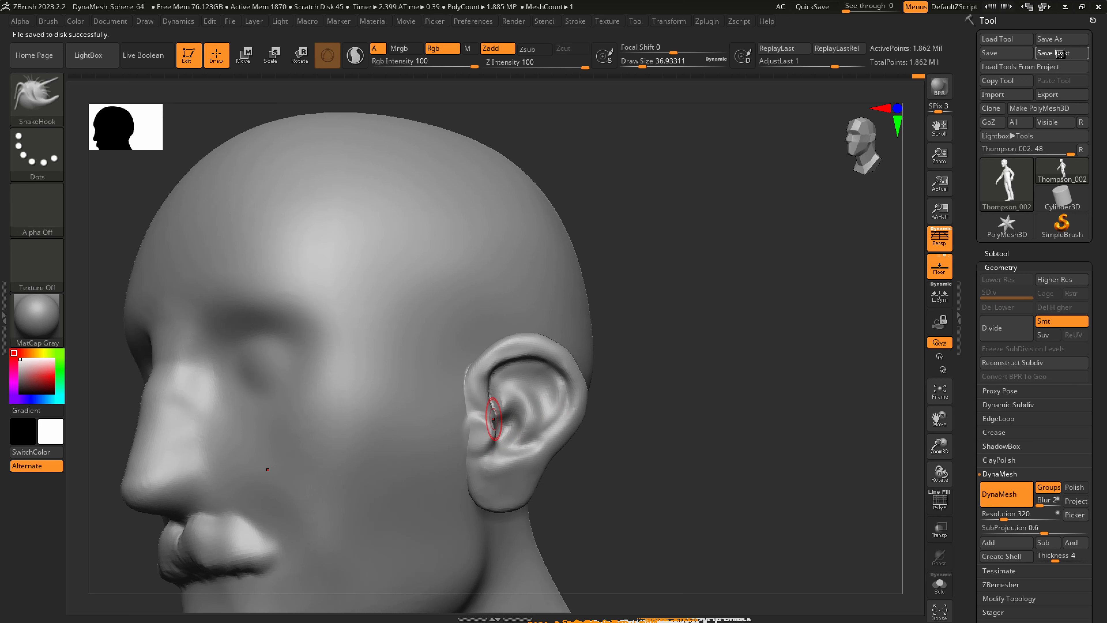
key("shift")
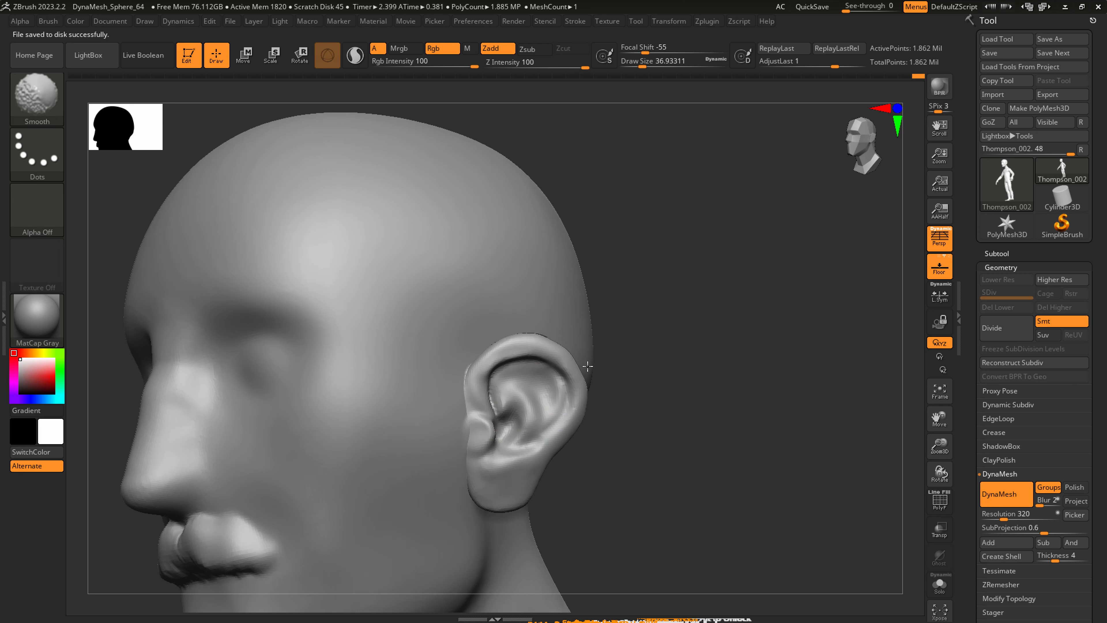
left_click_drag(560, 484, 543, 461, "shift")
right_click_drag(509, 501, 511, 462, "alt")
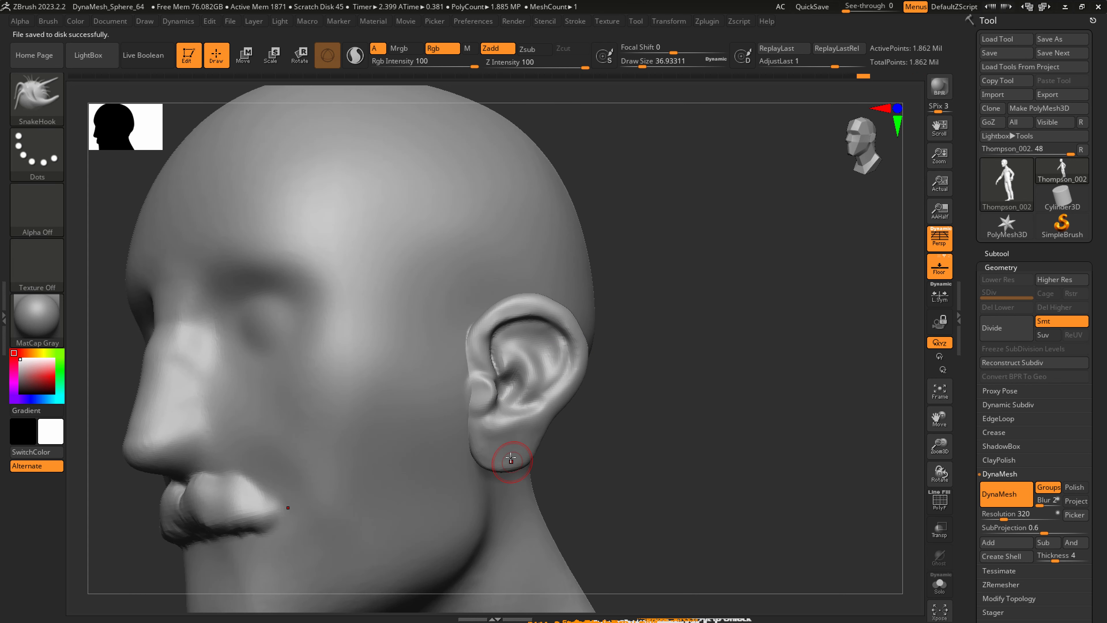
Sculpt the transition into the ear lobe with the Standard brush and smooth the lobe.
key("b")
key("s")
key("t")
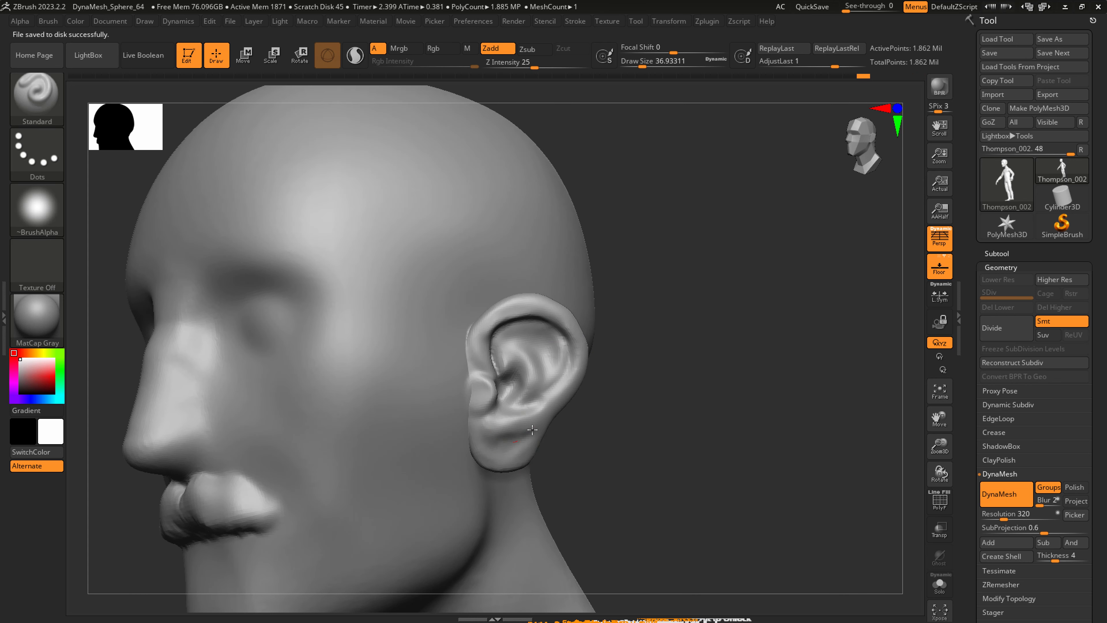
key("shift")
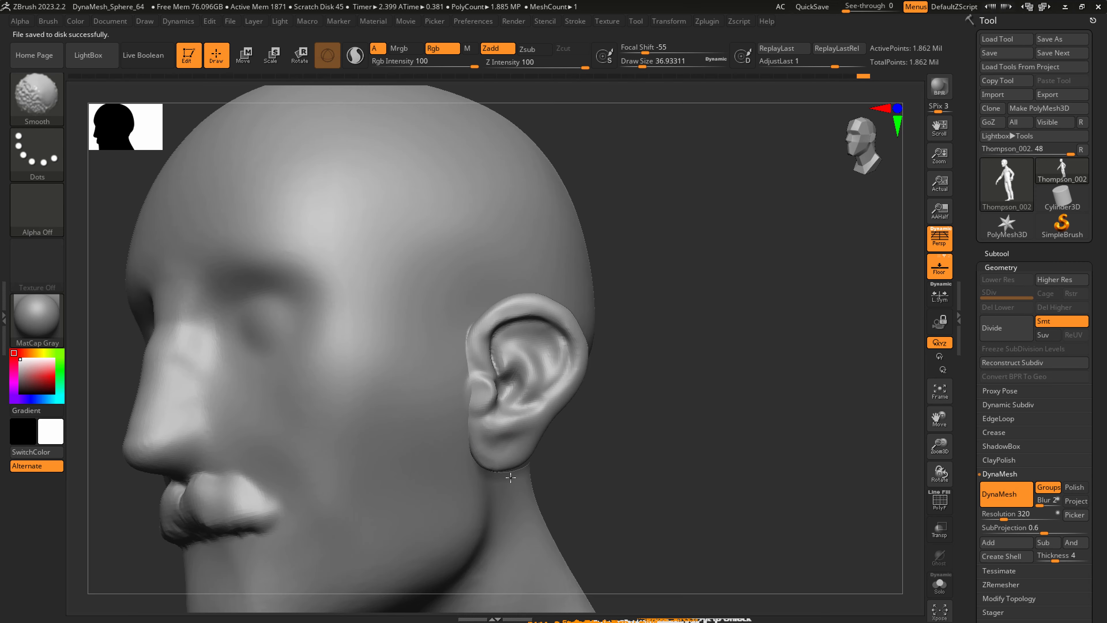
mouse_move(506, 420)
right_mouse_down()
mouse_move(519, 439)
mouse_move(556, 440)
mouse_move(518, 435)
mouse_move(481, 394)
mouse_move(480, 408)
mouse_move(348, 397)
right_mouse_up()
Merge the ears and head into a single polygroup and remesh them with DynaMesh at resolution 320.
key("shift+f")
key("shift+f")
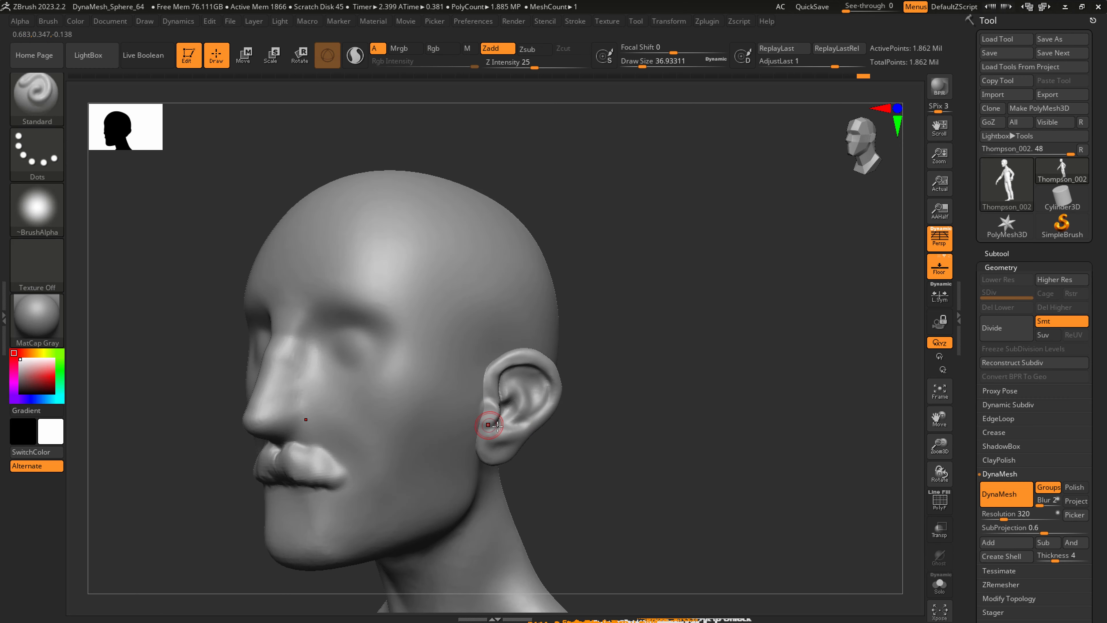
key("shift+f")
mouse_move(528, 440)
right_mouse_down("ctrl")
mouse_move(536, 484)
mouse_move(583, 476)
right_mouse_up("ctrl")
key("ctrl+w")
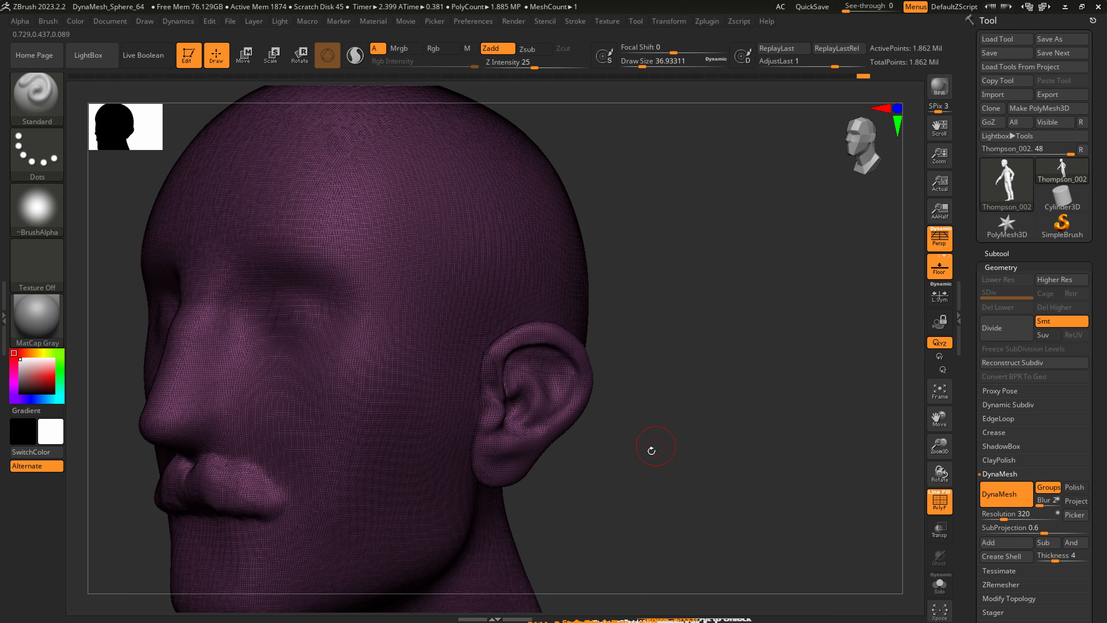
key("shift+f")
mouse_move(626, 519)
left_mouse_down("ctrl")
mouse_move(738, 359)
mouse_move(732, 379)
left_mouse_up("ctrl")
Smooth the jagged seam where the front of the ear and the lobe meet the head.
right_click_drag(478, 380, 497, 383, "alt")
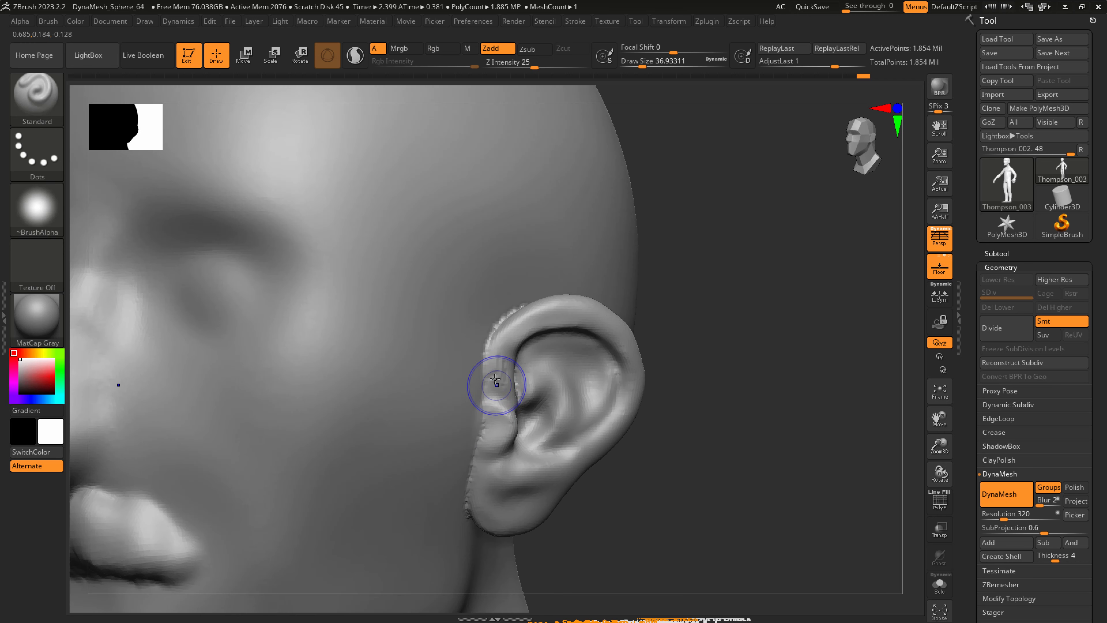
left_click_drag(497, 383, 481, 383, "shift")
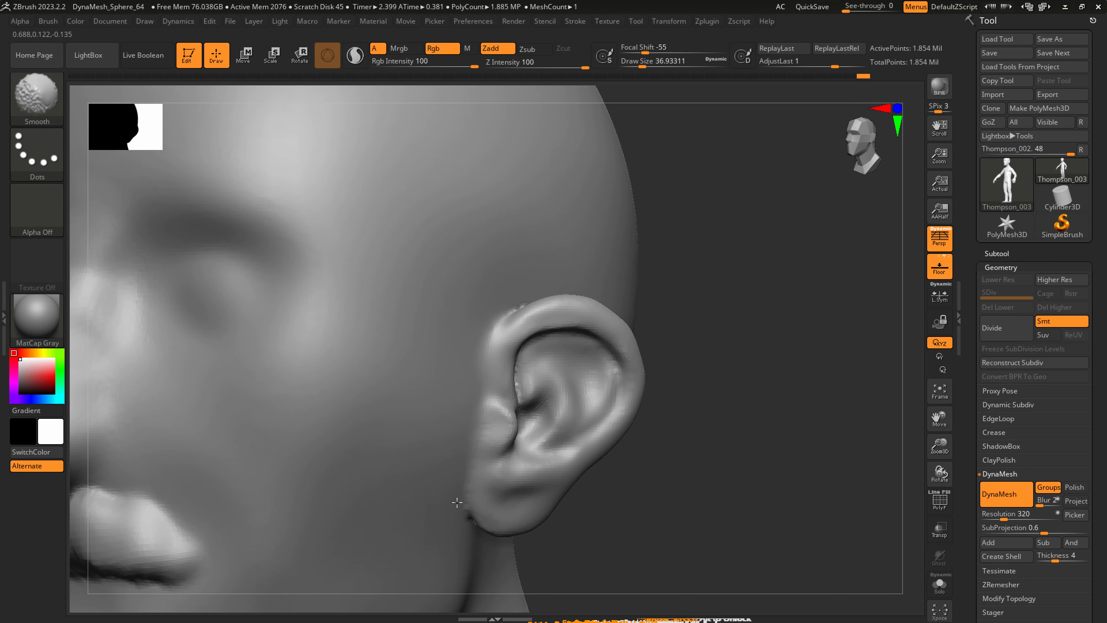
left_click_drag(456, 502, 463, 509, "shift")
right_click_drag(496, 445, 507, 437)
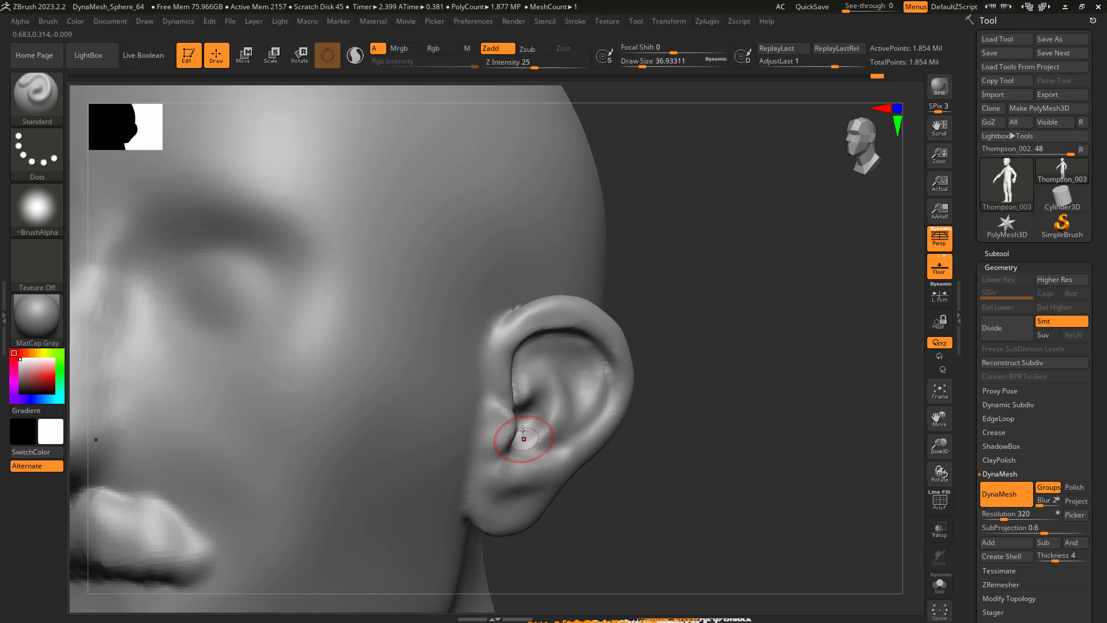
Reshape the tragus and the notch below it with SnakeHook at a draw size of about 37.
key("b")
key("s")
key("h")
left_click_drag(520, 426, 526, 429)
right_click_drag(537, 424, 508, 421)
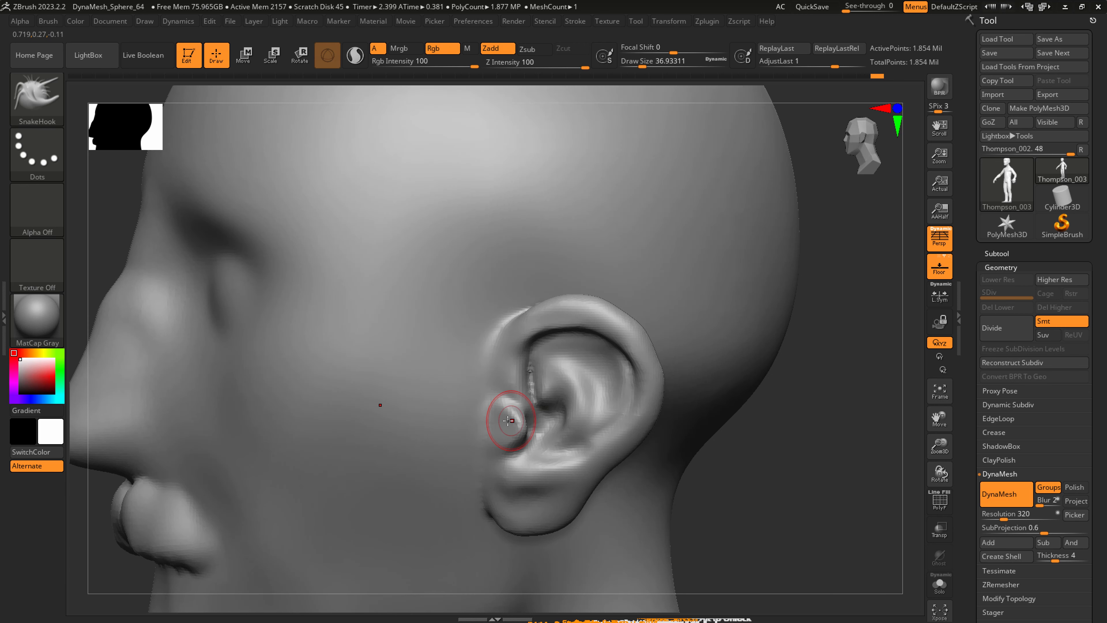
Carve the creases around the tragus, rim root and inner bowl with DamStandard at a draw size of about 37, and smooth them.
key("b")
key("d")
key("s")
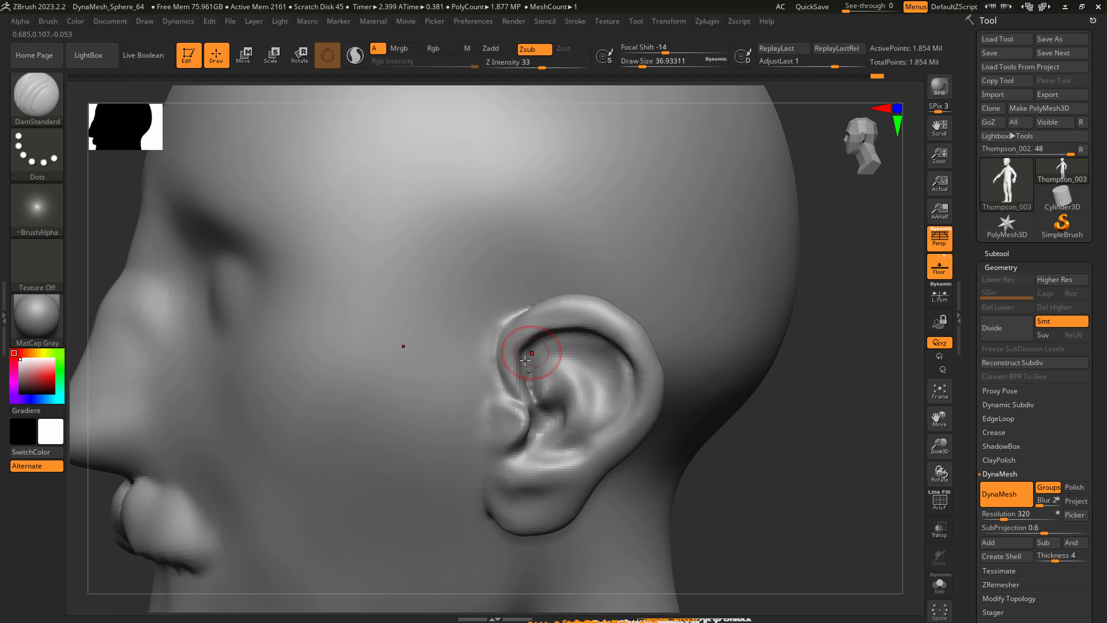
key("shift")
left_click_drag(509, 390, 528, 406)
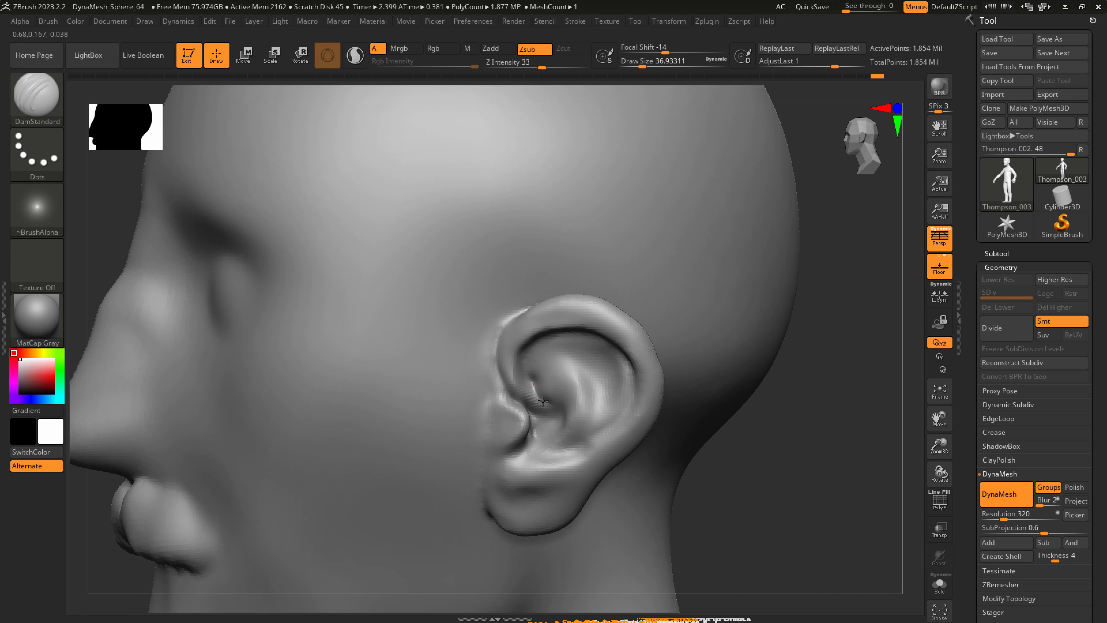
left_click_drag(568, 346, 545, 431)
right_click_drag(542, 436, 579, 432)
left_click_drag(558, 427, 562, 408)
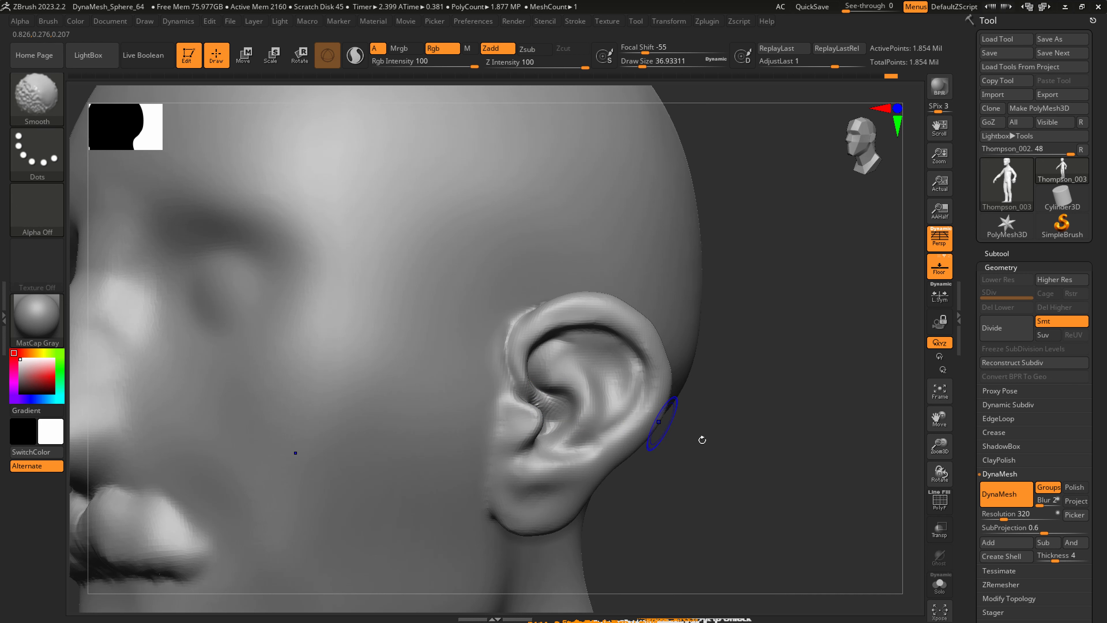
Remesh the head again with DynaMesh and smooth the ear's inner folds.
left_click_drag(706, 419, 805, 431, "ctrl")
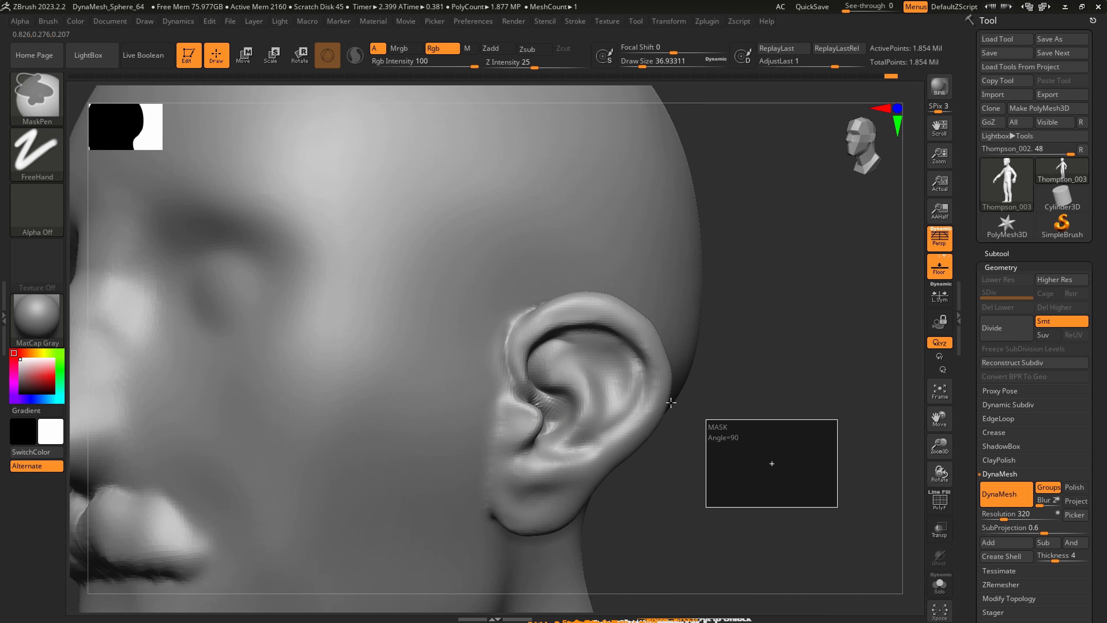
left_click_drag(575, 346, 560, 347, "shift")
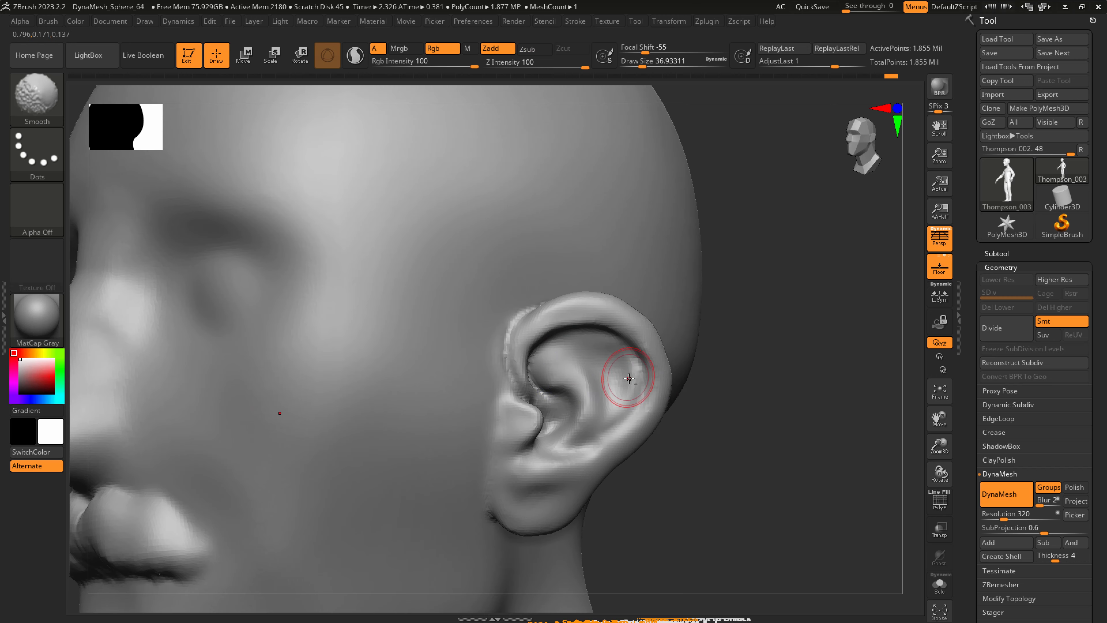
mouse_move(629, 378)
right_mouse_down("ctrl")
mouse_move(444, 366)
mouse_move(600, 433)
mouse_move(631, 427)
right_mouse_up("ctrl")
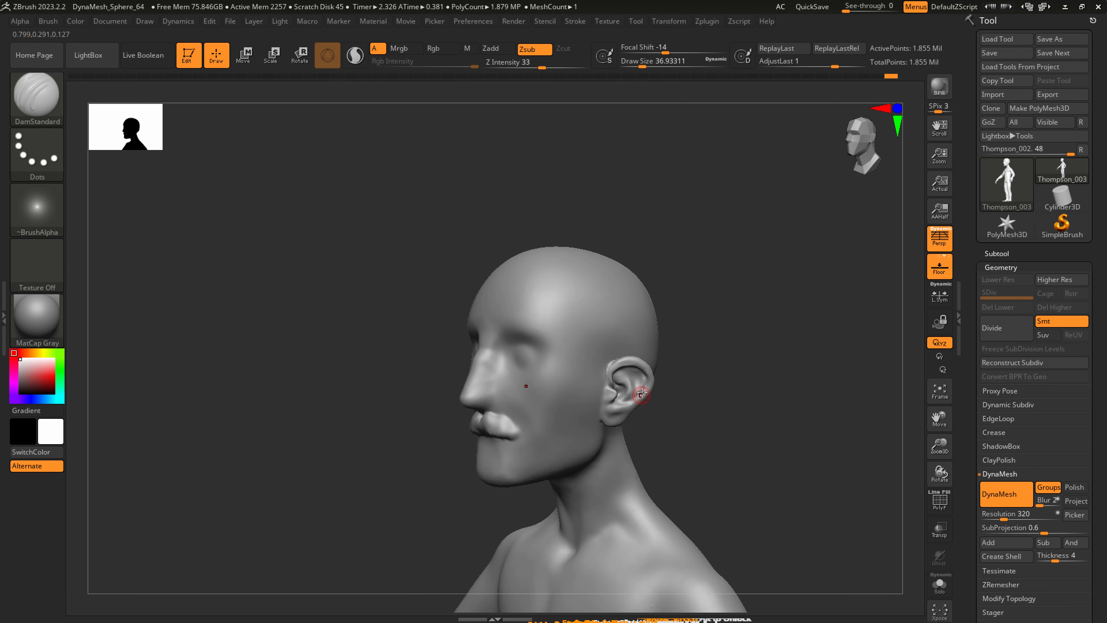
Adjust the ear's overall shape on the head with SnakeHook at a draw size of about 163.
key("b")
key("s")
key("h")
key("s")
mouse_move(635, 386)
left_mouse_down()
mouse_move(656, 386)
mouse_move(646, 386)
left_mouse_up()
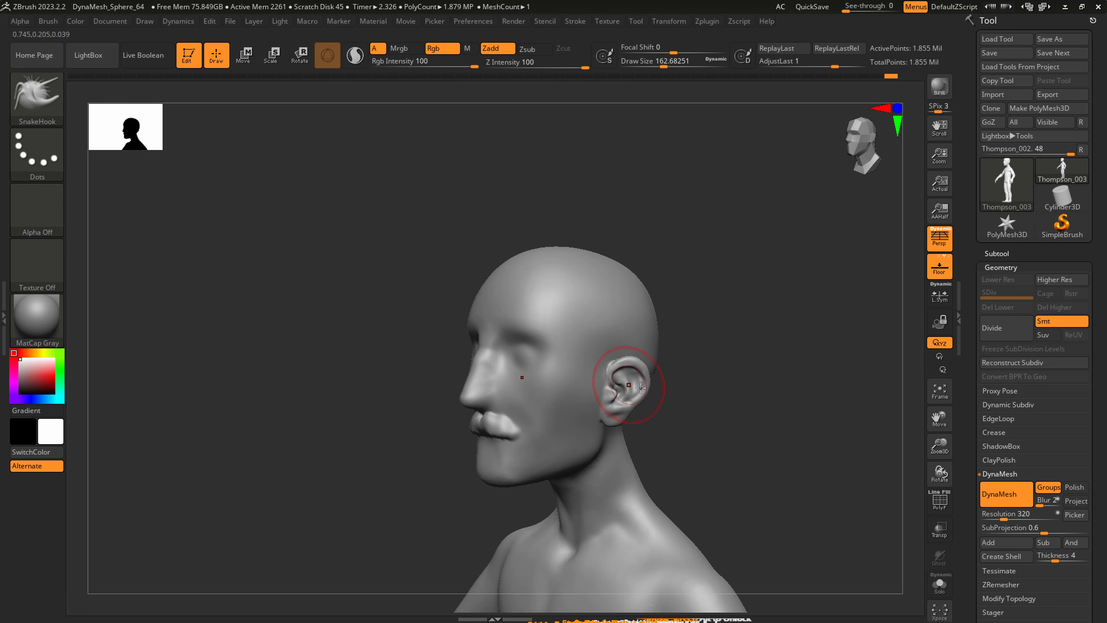
right_click_drag(641, 388, 673, 384)
Carve the upper eyelid line across both eyes with DamStandard at a draw size of about 54, redoing the first stroke.
right_click_drag(536, 352, 538, 373, "ctrl")
key("b")
key("d")
key("s")
key("s")
mouse_move(534, 367)
left_mouse_down()
mouse_move(514, 365)
mouse_move(561, 347)
mouse_move(593, 352)
mouse_move(614, 370)
mouse_move(560, 362)
mouse_move(613, 369)
left_mouse_up()
key("ctrl+z")
left_click_drag(528, 367, 581, 370)
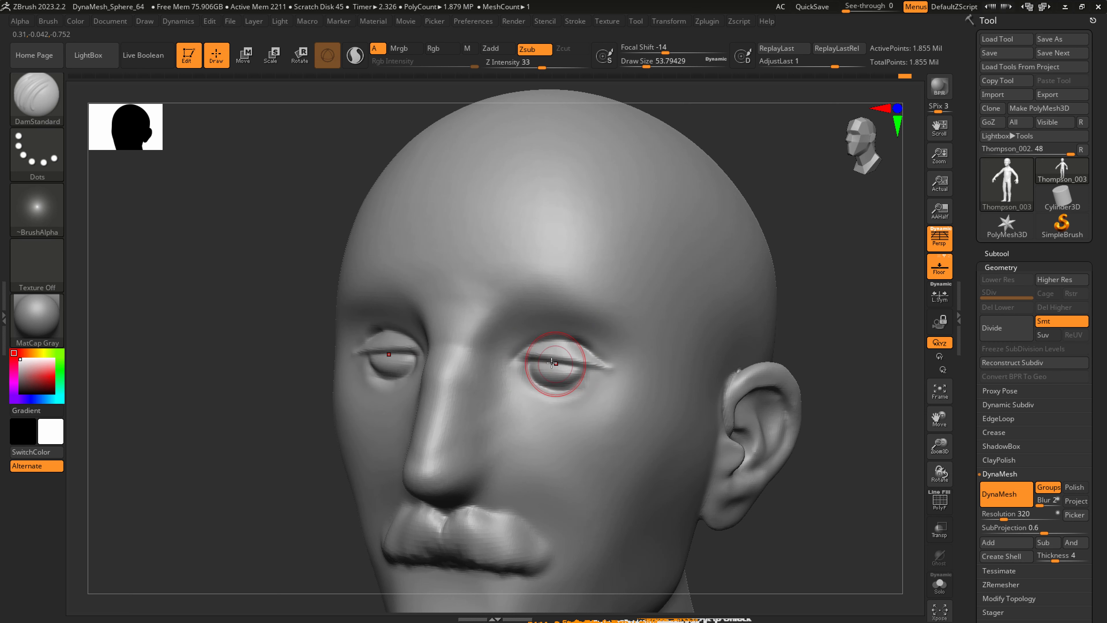
Define the lower eyelids under both eyeballs with DamStandard and smooth around them.
key("shift")
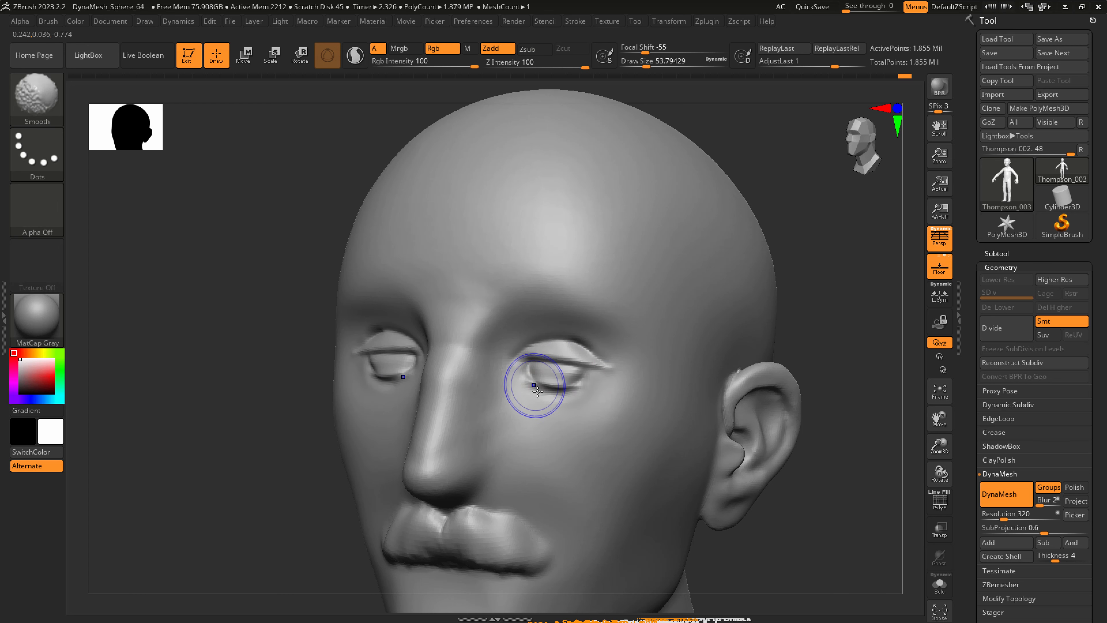
mouse_move(522, 379)
left_mouse_down()
mouse_move(561, 409)
mouse_move(592, 389)
left_mouse_up()
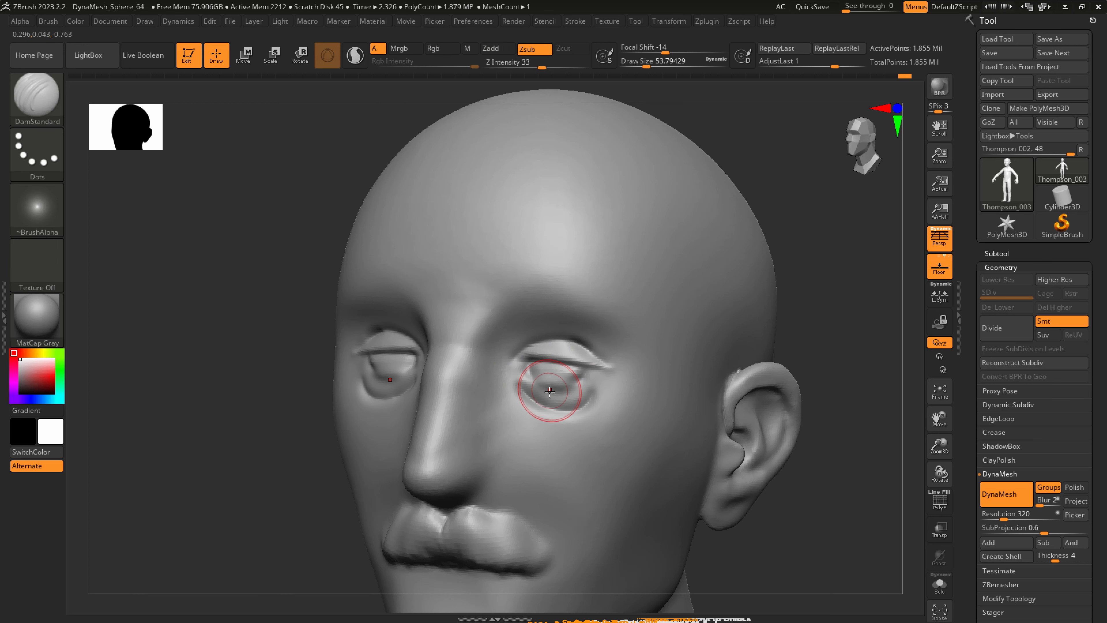
left_click_drag(516, 374, 578, 431)
Carve the under-eye creases with DamStandard at a draw size of about 77 and sharpen the lower eyelids at about 33.
key("s")
left_click_drag(536, 414, 541, 419)
mouse_move(516, 380)
left_mouse_down()
mouse_move(588, 446)
mouse_move(552, 435)
left_mouse_up()
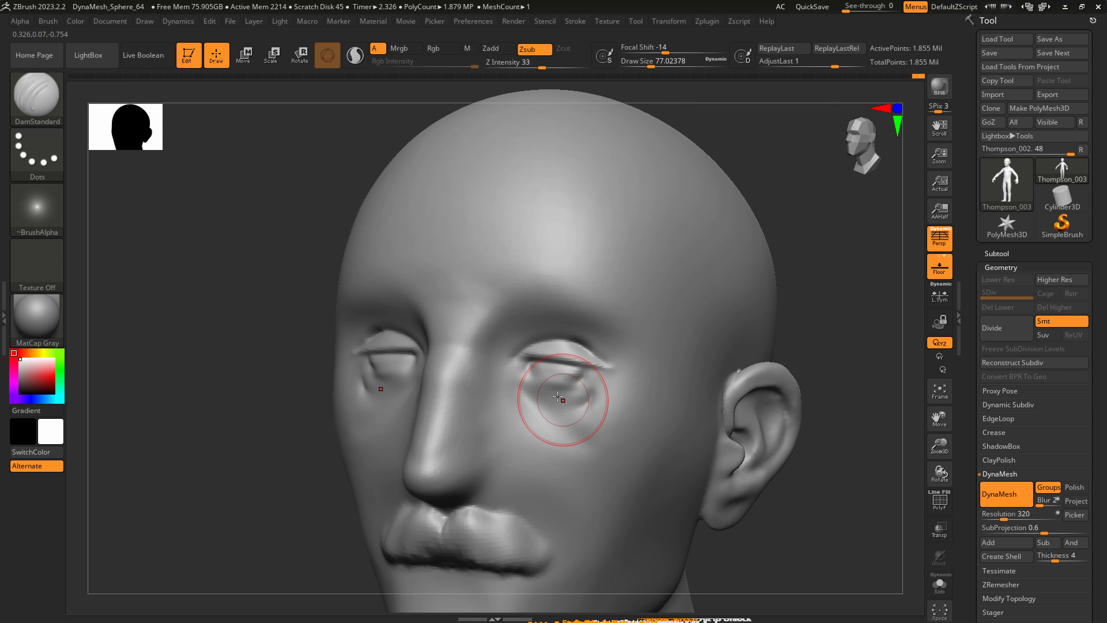
key("s")
mouse_move(552, 391)
left_mouse_down()
mouse_move(542, 392)
mouse_move(552, 373)
mouse_move(583, 374)
left_mouse_up()
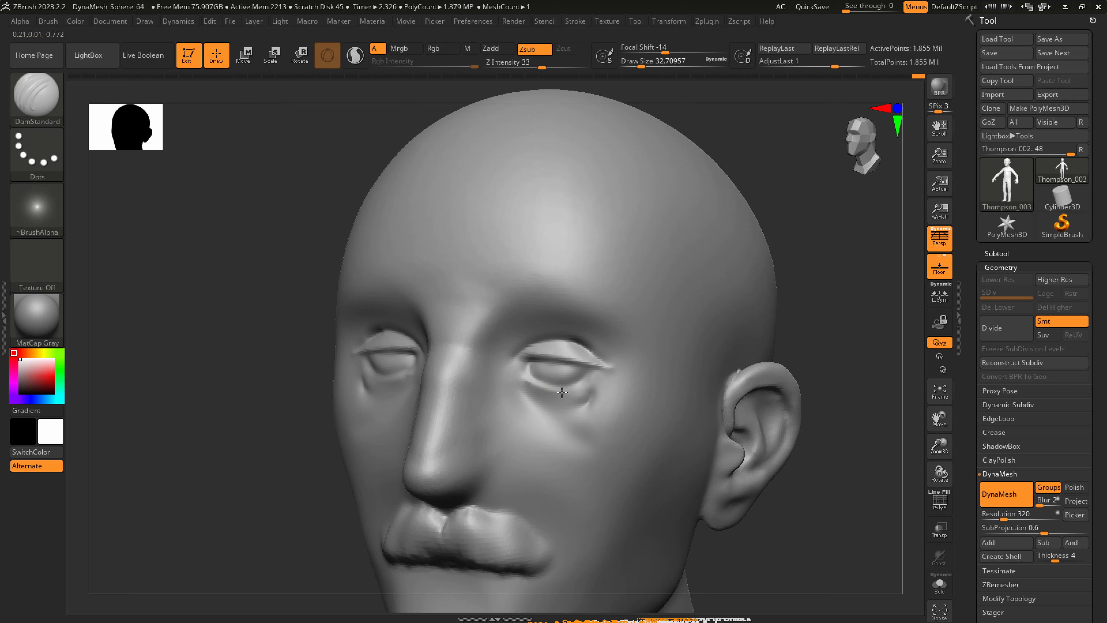
Flatten the lower eyelids with hPolish at a draw size of about 22 and smooth the under-eye creases.
key("b")
key("s")
key("h")
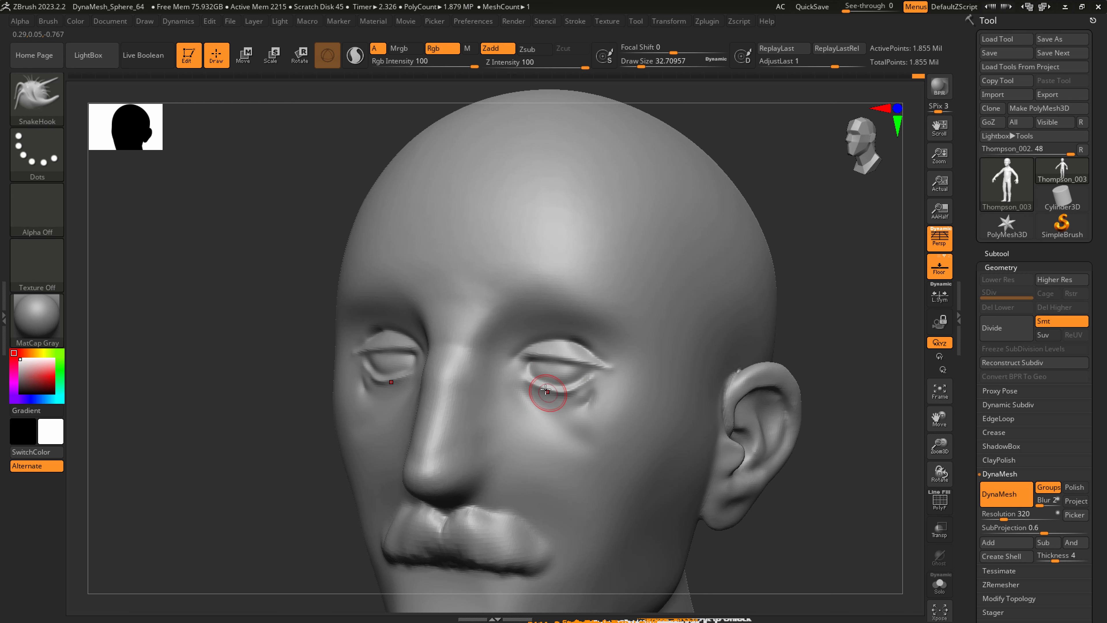
key("b")
key("h")
key("p")
key("s")
left_click_drag(544, 396, 528, 389)
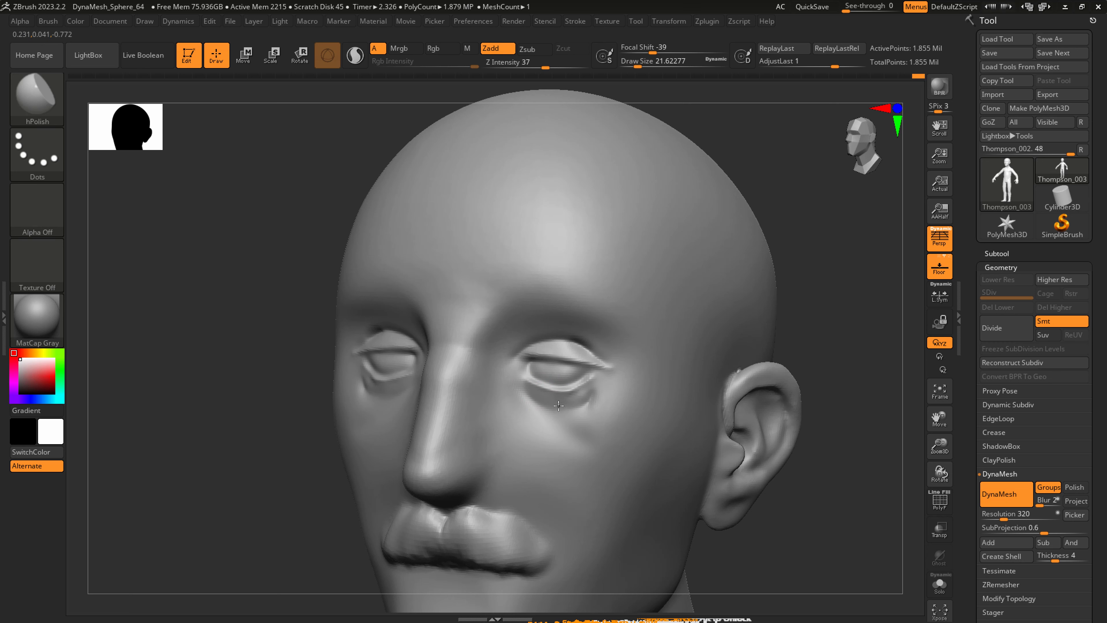
key("shift")
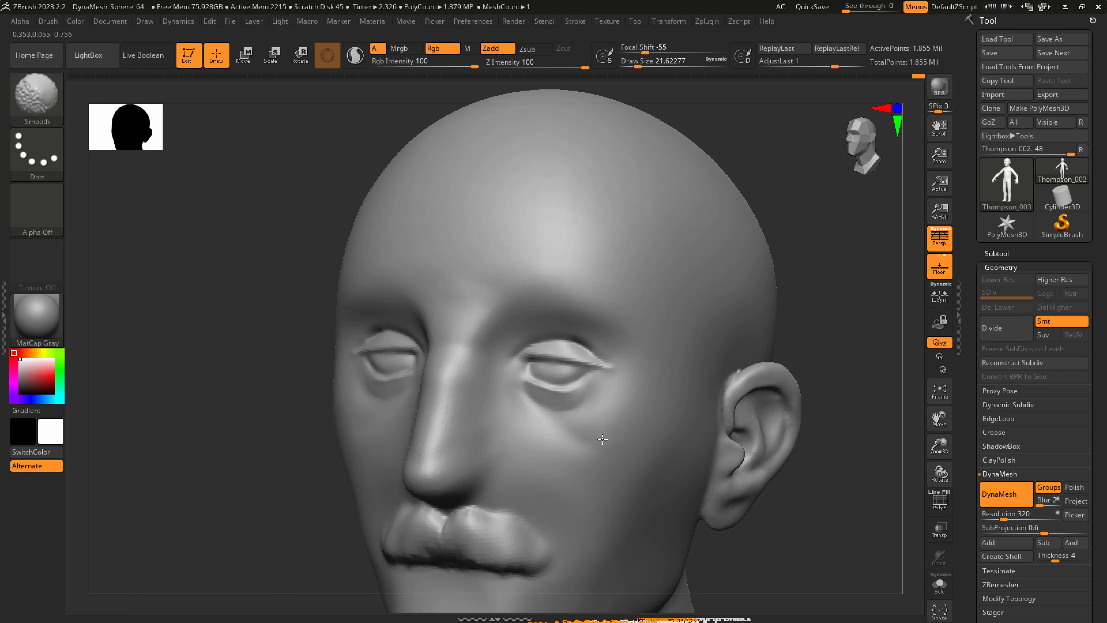
mouse_move(621, 419)
right_mouse_down("ctrl")
mouse_move(610, 375)
mouse_move(598, 436)
right_mouse_up("ctrl")
Adjust the forms of the eye bags and upper cheeks beneath the outer eye corners with SnakeHook.
key("b")
key("c")
key("b")
key("b")
key("s")
key("h")
key("s")
mouse_move(600, 405)
left_mouse_down()
mouse_move(621, 398)
mouse_move(606, 428)
left_mouse_up()
right_click_drag(636, 423, 620, 434)
Reshape the outer corners of the eyelids with SnakeHook at a draw size of about 62, and smooth them.
key("s")
mouse_move(612, 433)
left_mouse_down()
mouse_move(632, 436)
mouse_move(618, 417)
mouse_move(629, 403)
left_mouse_up()
key("s")
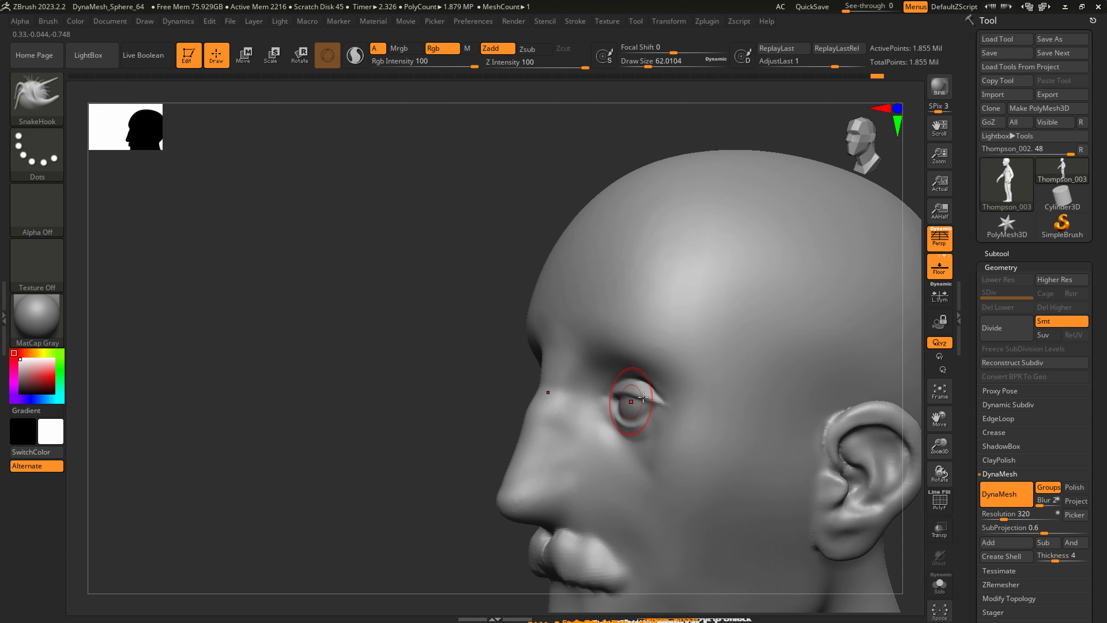
right_click_drag(643, 396, 670, 404)
left_click_drag(676, 405, 668, 407, "shift")
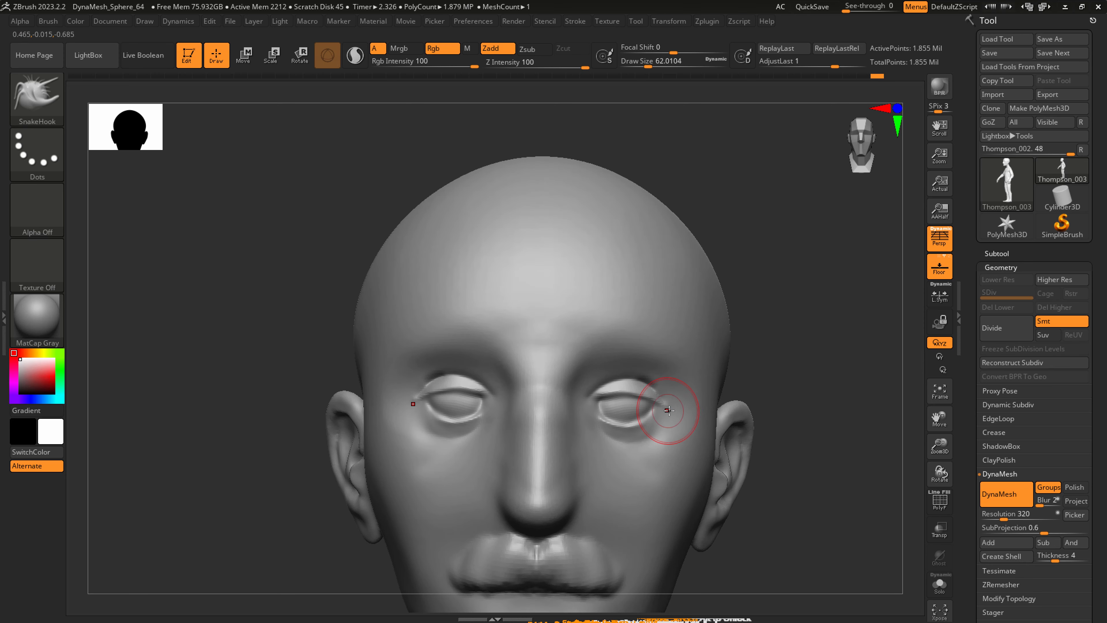
key("shift")
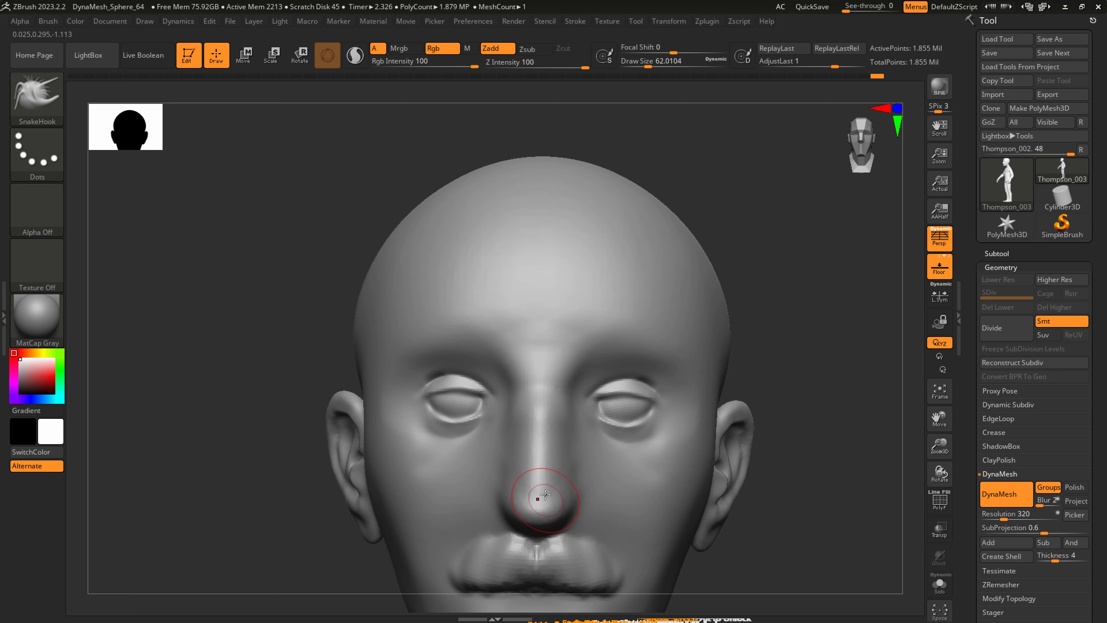
Shape the nostril wings and carve the nostril openings beneath them with DamStandard at a draw size of about 37.
mouse_move(545, 440)
right_mouse_down()
mouse_move(568, 494)
mouse_move(584, 496)
mouse_move(581, 520)
right_mouse_up()
key("2")
key("3")
key("s")
mouse_move(579, 519)
left_mouse_down()
mouse_move(560, 518)
mouse_move(592, 531)
left_mouse_up()
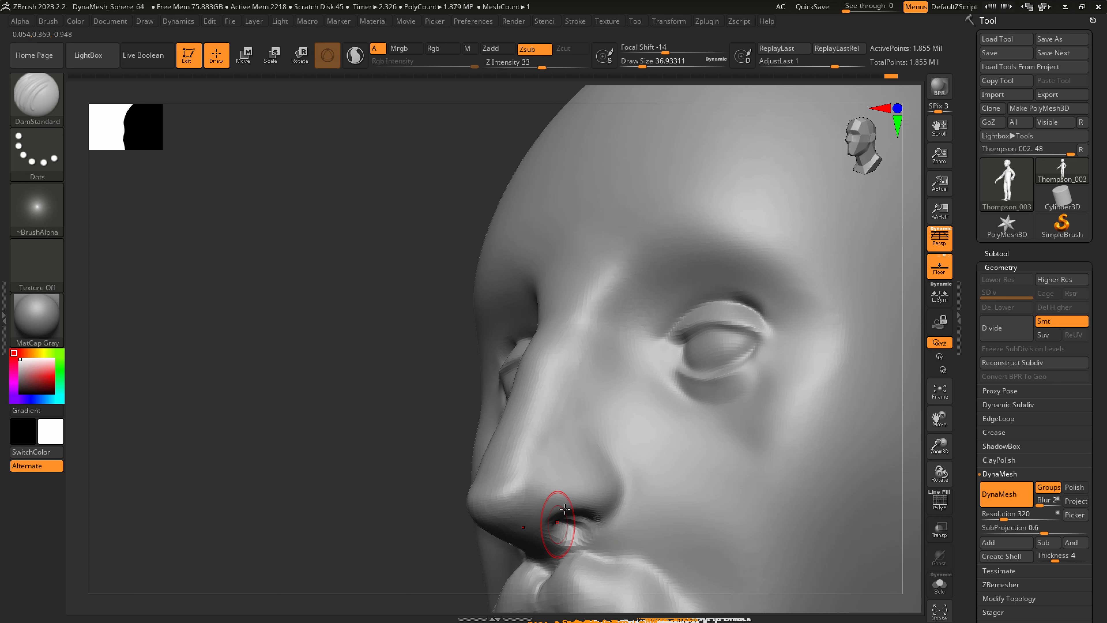
right_click_drag(564, 508, 555, 521)
Refine the nostril wings and the sides of the nose bridge with DamStandard, reducing the draw size to about 29.
mouse_move(569, 544)
left_mouse_down()
mouse_move(626, 471)
mouse_move(604, 449)
left_mouse_up()
right_click_drag(606, 454, 586, 501)
mouse_move(621, 498)
left_mouse_down()
mouse_move(629, 463)
mouse_move(616, 453)
mouse_move(703, 588)
mouse_move(669, 530)
mouse_move(657, 460)
mouse_move(649, 469)
left_mouse_up()
key("s")
left_click_drag(700, 552, 632, 456, "shift")
right_click_drag(593, 393, 619, 368)
key("s")
left_click_drag(584, 288, 574, 287)
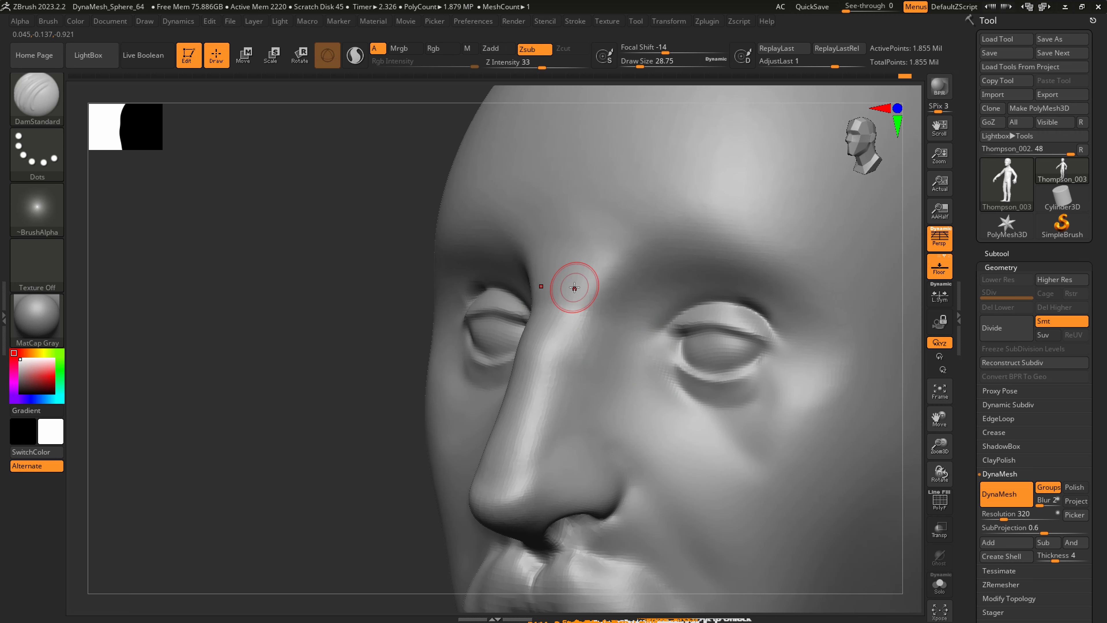
Switch to Clip Studio Paint and enlarge the reference drawing and photo to examine the face.
key("alt+Tab")
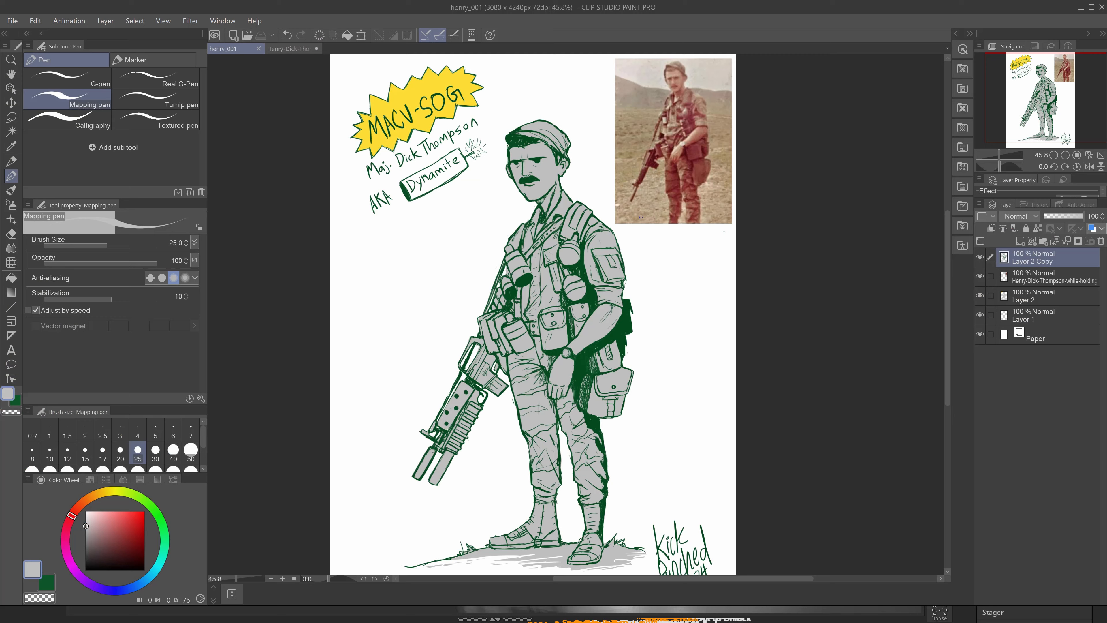
left_click_drag(657, 69, 665, 120, "ctrl")
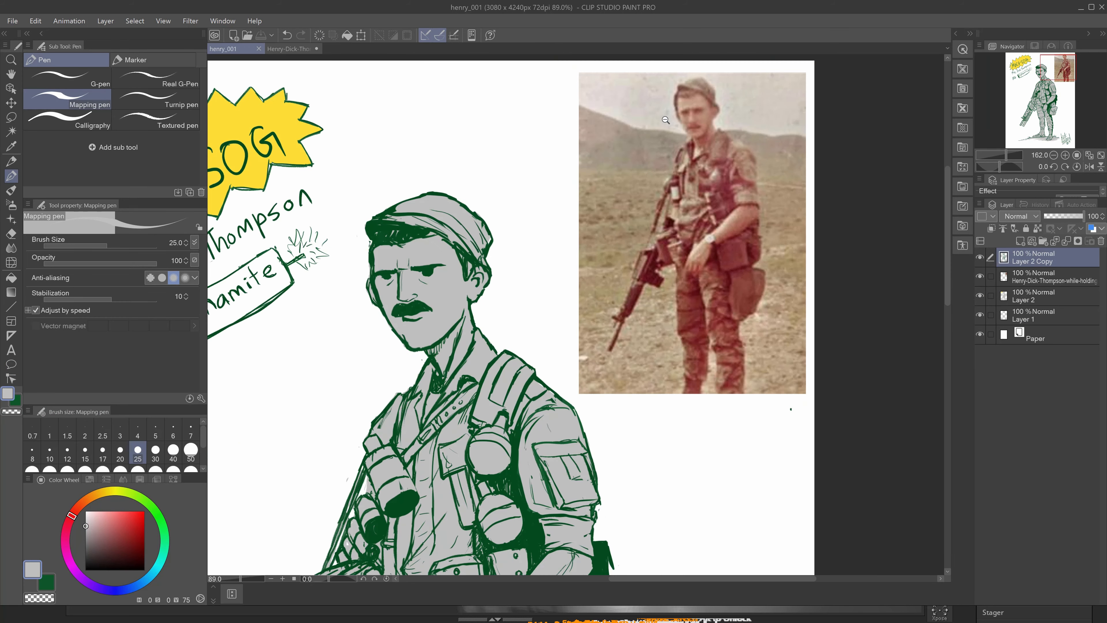
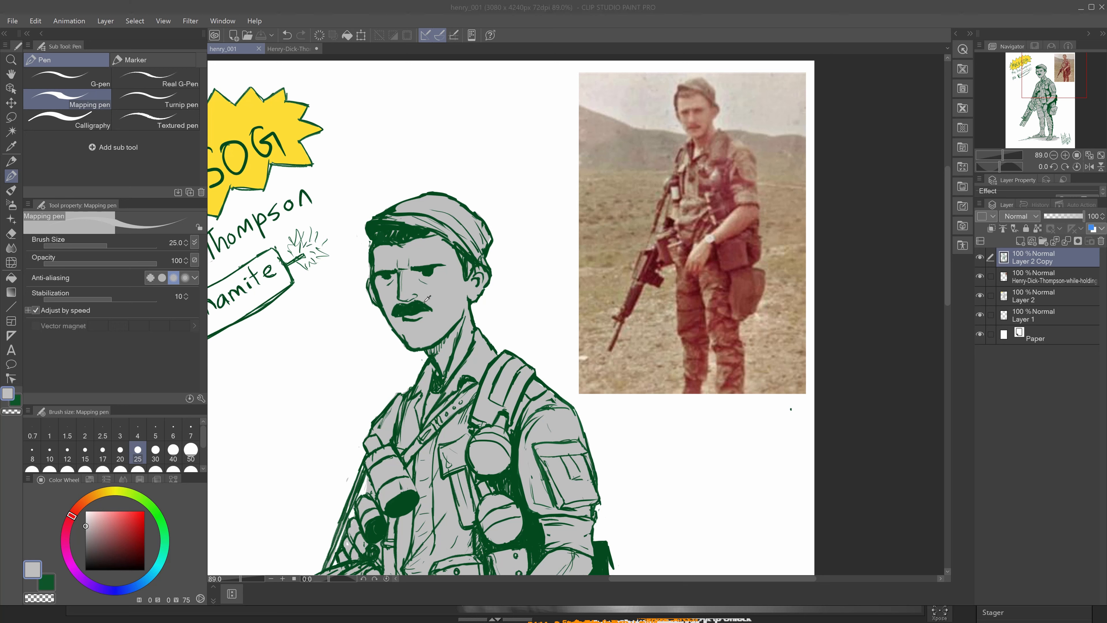
Switch to ZBrush and adjust the inner brow and bridge area with SnakeHook at a draw size of about 83.
key("alt+Tab")
mouse_move(714, 376)
right_mouse_down("alt")
mouse_move(654, 340)
mouse_move(680, 353)
right_mouse_up("alt")
key("s")
mouse_move(689, 366)
left_mouse_down()
mouse_move(707, 361)
mouse_move(687, 354)
mouse_move(682, 316)
left_mouse_up()
key("s")
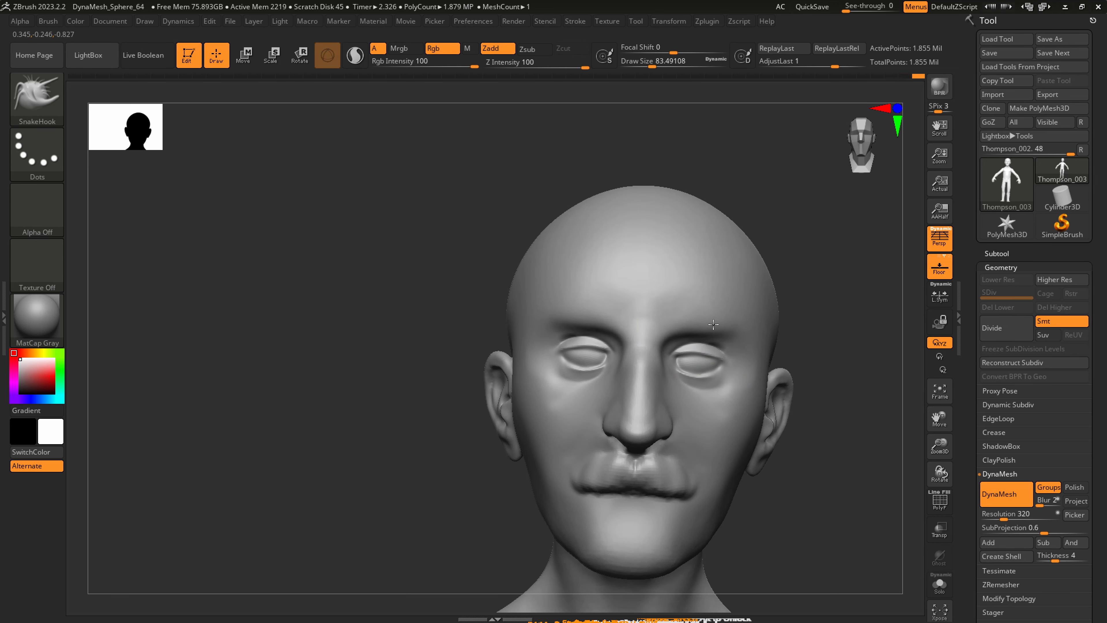
right_click_drag(734, 320, 709, 320)
Reshape the side of the skull with SnakeHook at a draw size of about 245, and the brow at about 140.
key("s")
left_click_drag(775, 313, 796, 311)
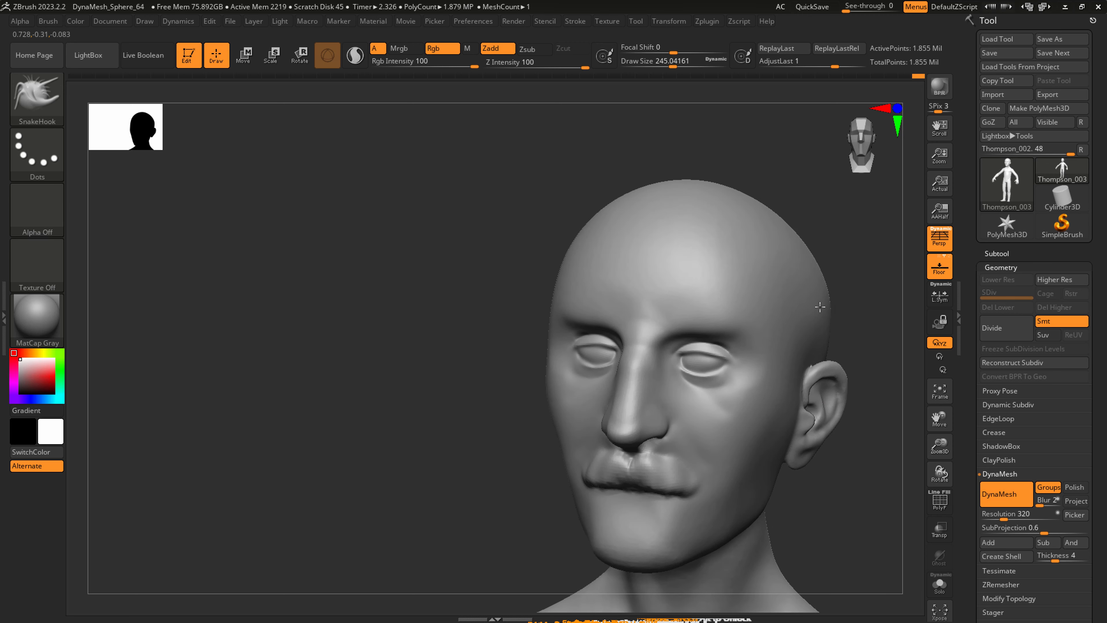
right_click_drag(826, 297, 833, 297)
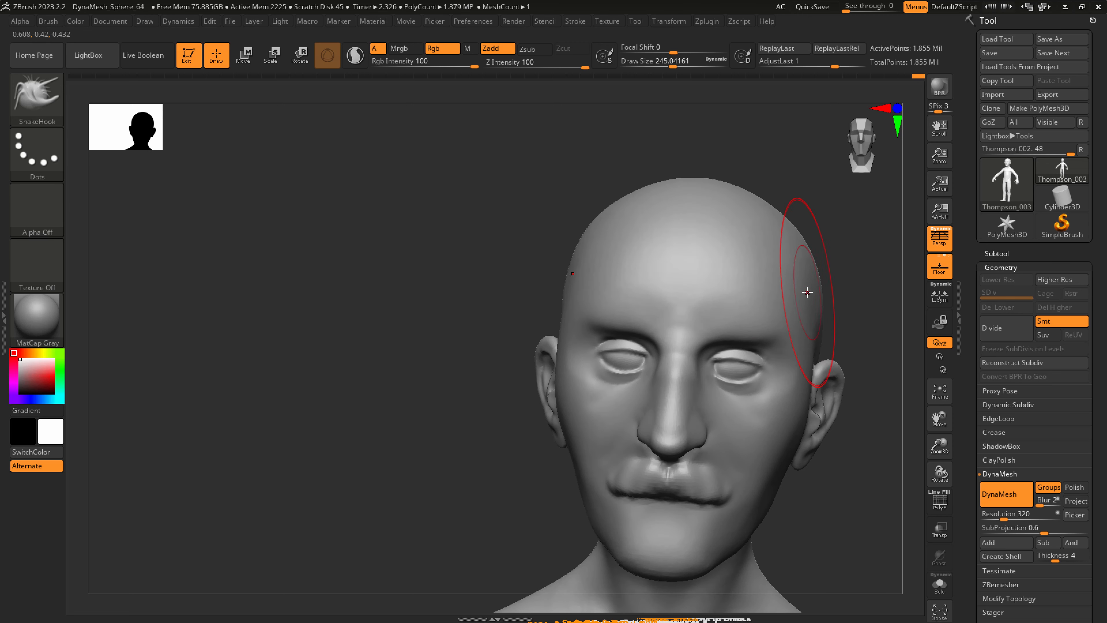
key("s")
left_click_drag(741, 322, 706, 322)
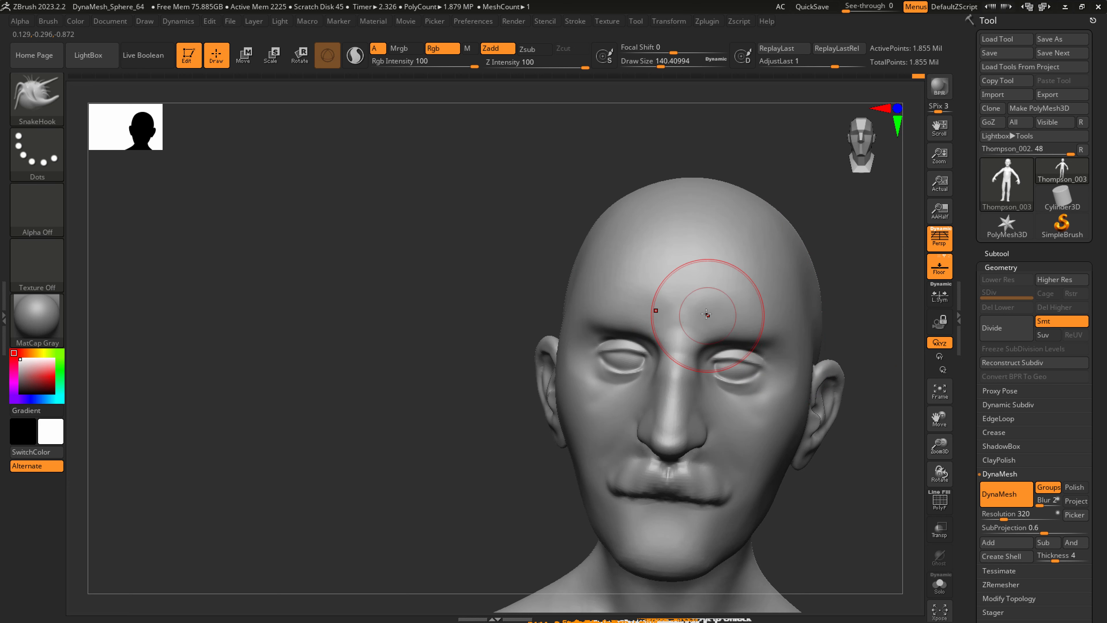
mouse_move(745, 331)
right_mouse_down()
mouse_move(784, 331)
mouse_move(745, 327)
mouse_move(746, 315)
mouse_move(746, 339)
right_mouse_up()
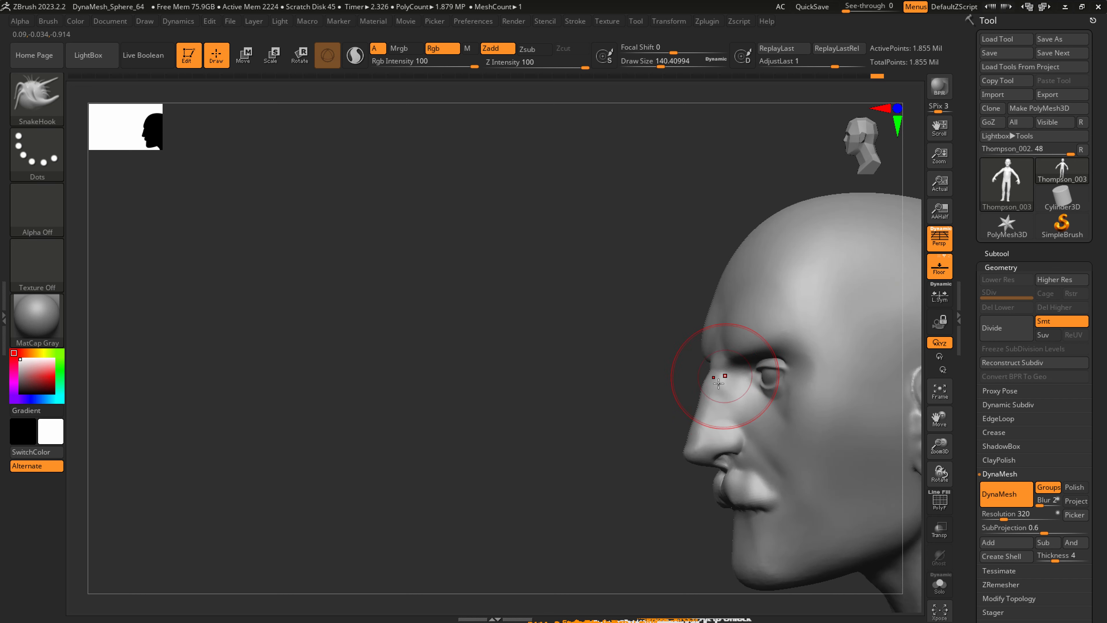
Refine the nose bridge profile with SnakeHook, reducing the draw size from about 80 to about 54.
key("s")
left_click_drag(720, 378, 706, 400)
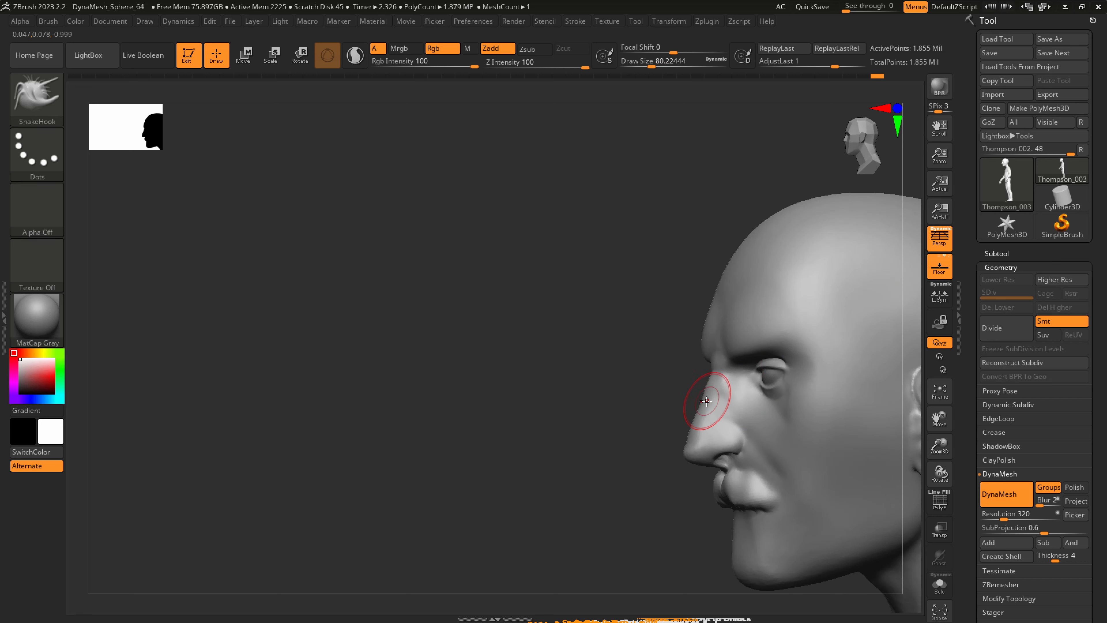
mouse_move(711, 399)
right_mouse_down()
mouse_move(798, 390)
mouse_move(720, 406)
mouse_move(723, 386)
right_mouse_up()
key("s")
left_click_drag(723, 385, 717, 395)
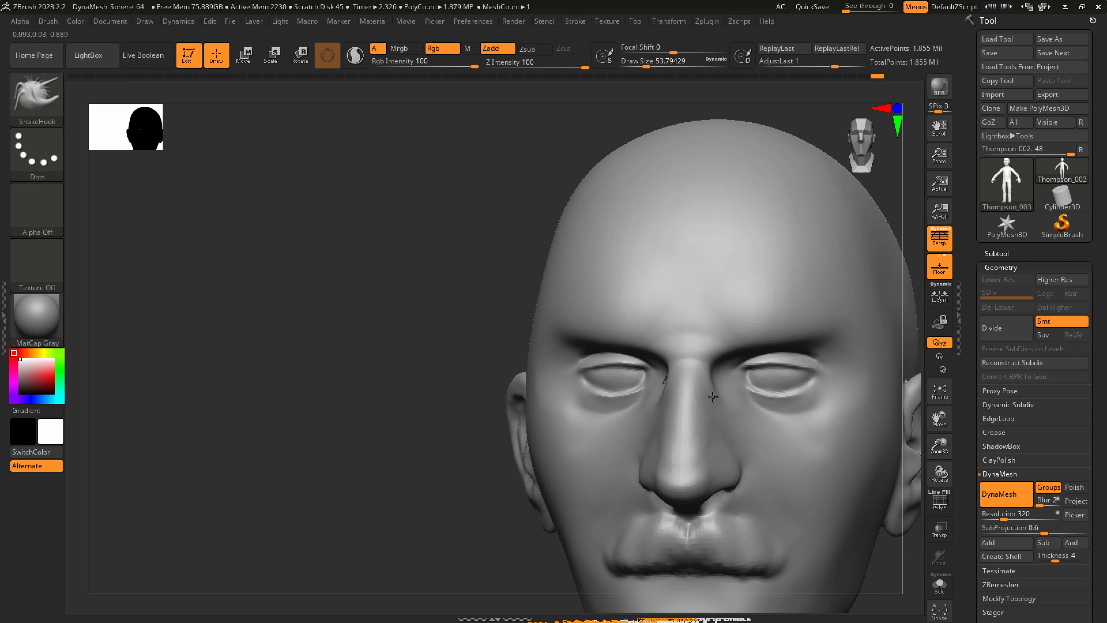
right_click_drag(717, 387, 697, 388)
Flatten the sides of the nose bridge with hPolish at a draw size of about 35, and smooth them.
key("b")
key("h")
key("p")
key("s")
left_click_drag(720, 397, 714, 398)
key("shift")
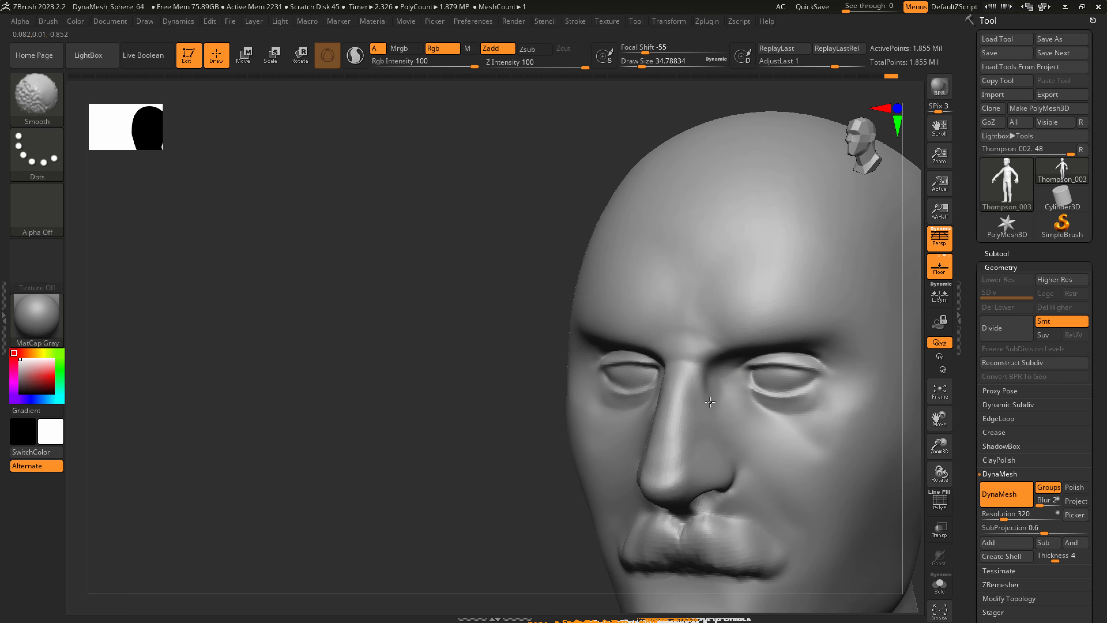
Carve the crease running from the nostril wing toward the mouth corner with DamStandard at a draw size of about 41.
key("b")
key("d")
key("s")
mouse_move(703, 460)
left_mouse_down()
mouse_move(721, 455)
mouse_move(737, 473)
mouse_move(734, 461)
mouse_move(738, 482)
mouse_move(736, 441)
mouse_move(777, 517)
left_mouse_up()
key("ctrl+z")
left_click_drag(741, 468, 775, 520)
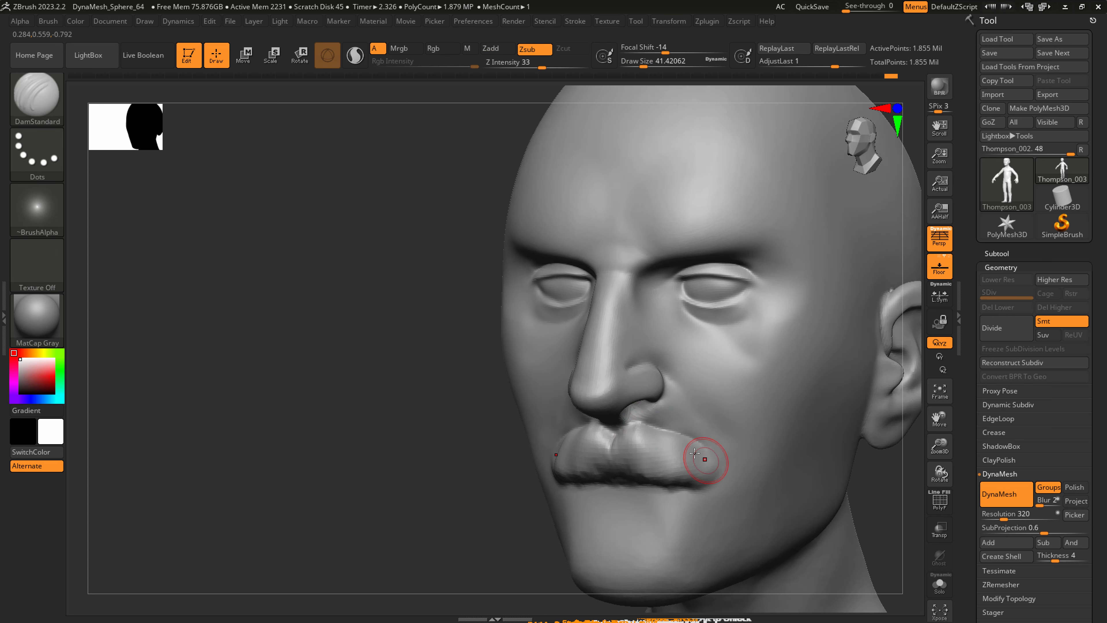
Carve hair grooves into the moustache with DamStandard at a draw size of about 29, and update the DynaMesh.
key("s")
left_click_drag(601, 470, 666, 480)
key("s")
mouse_move(636, 443)
left_mouse_down()
mouse_move(612, 438)
mouse_move(615, 465)
left_mouse_up()
mouse_move(626, 428)
left_mouse_down()
mouse_move(624, 466)
mouse_move(656, 458)
left_mouse_up()
left_click_drag(649, 427, 669, 474)
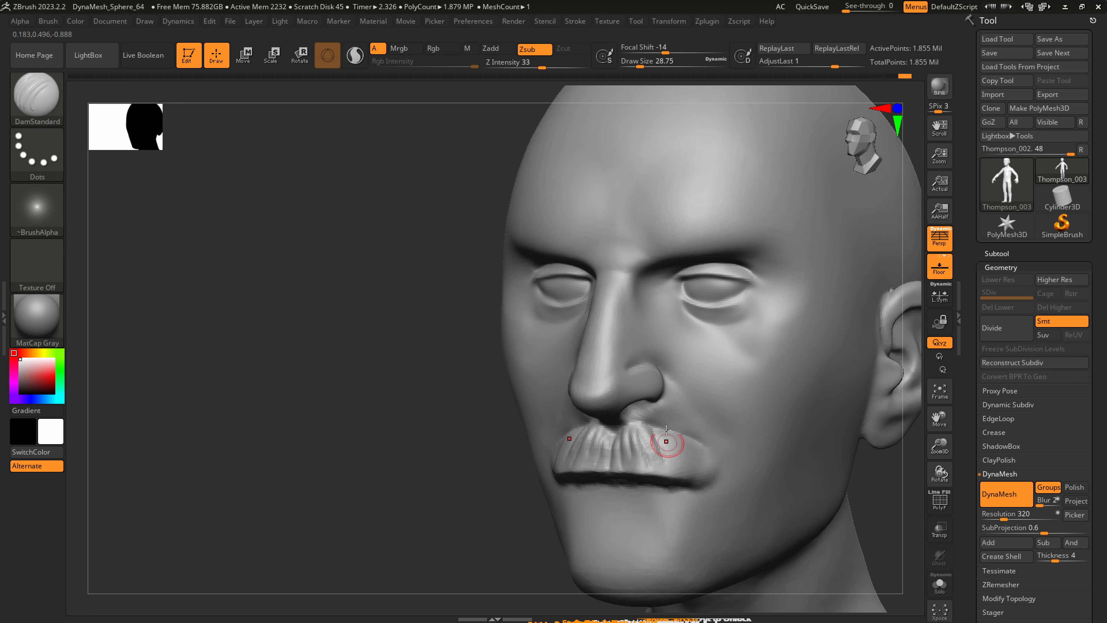
key("shift")
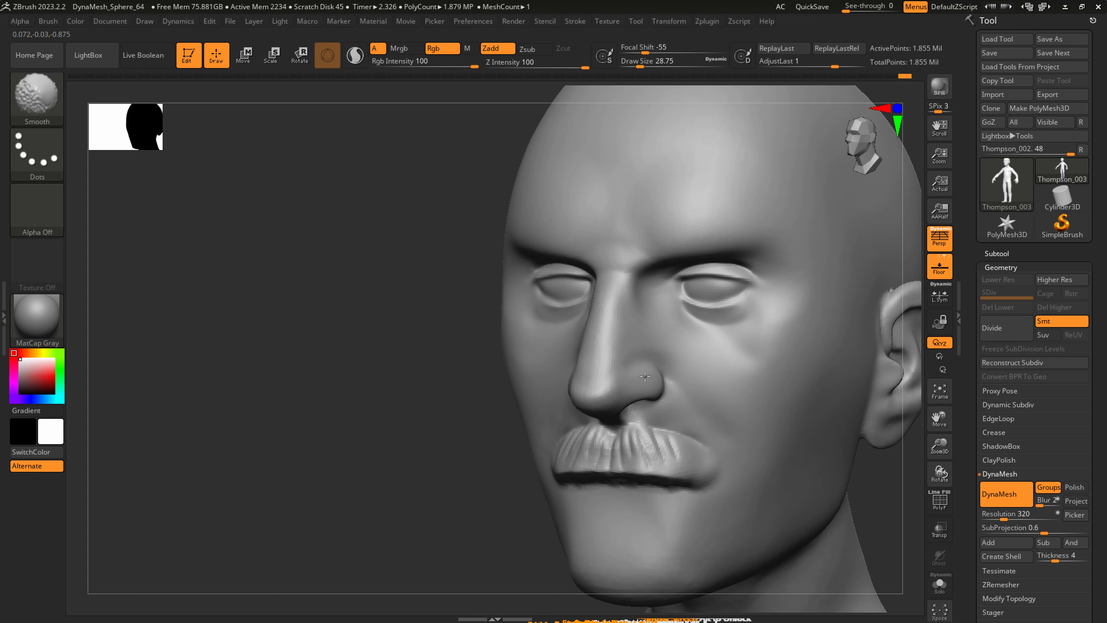
key("ctrl")
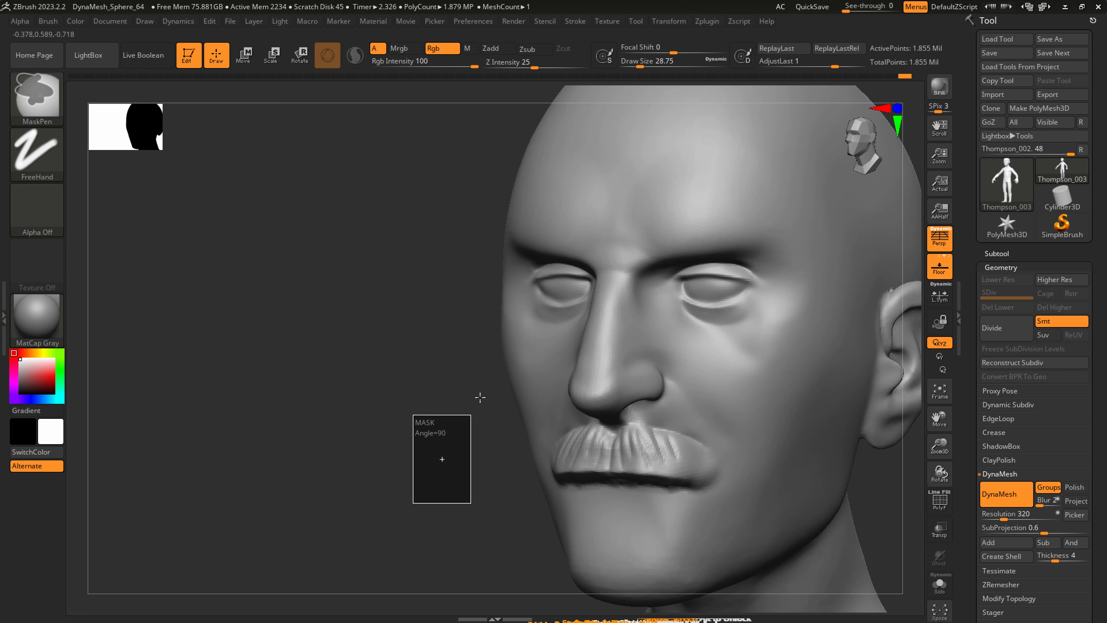
key("shift")
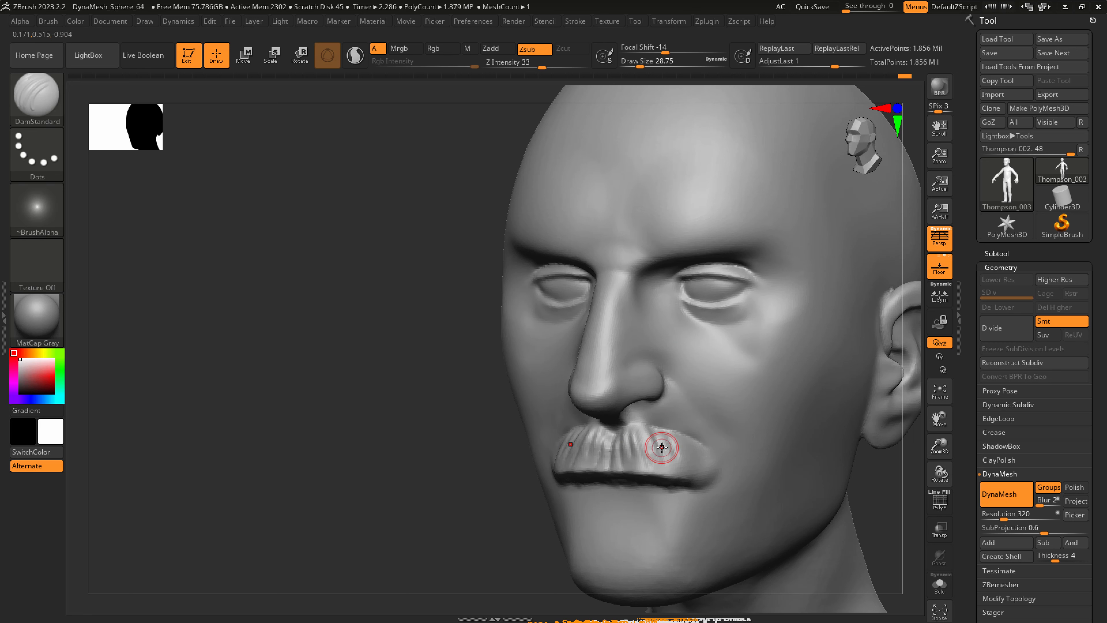
Flatten the planes of the nose bridge down to the nose tip with hPolish.
key("b")
key("h")
key("p")
key("s")
mouse_move(596, 333)
left_mouse_down()
mouse_move(614, 333)
mouse_move(594, 365)
mouse_move(595, 398)
left_mouse_up()
left_click_drag(609, 305, 608, 383)
Flatten the hollow of the cheek between the cheekbone and jaw with hPolish at a draw size of about 80.
key("s")
left_click_drag(639, 321, 632, 321)
mouse_move(811, 364)
left_mouse_down()
mouse_move(794, 407)
mouse_move(820, 388)
mouse_move(776, 431)
left_mouse_up()
key("s")
key("s")
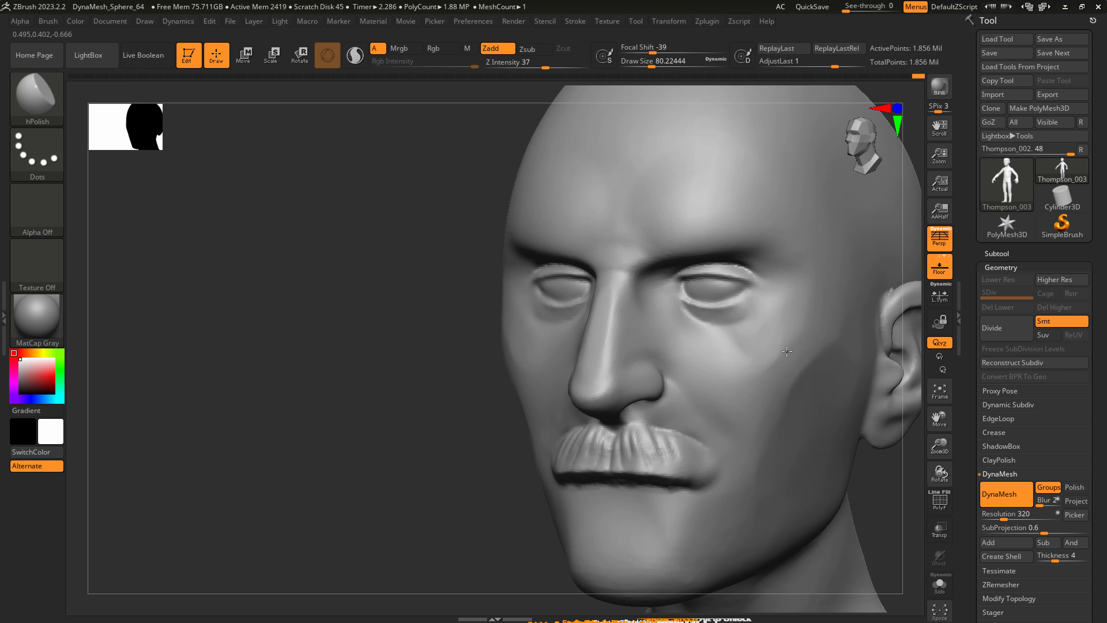
key("shift")
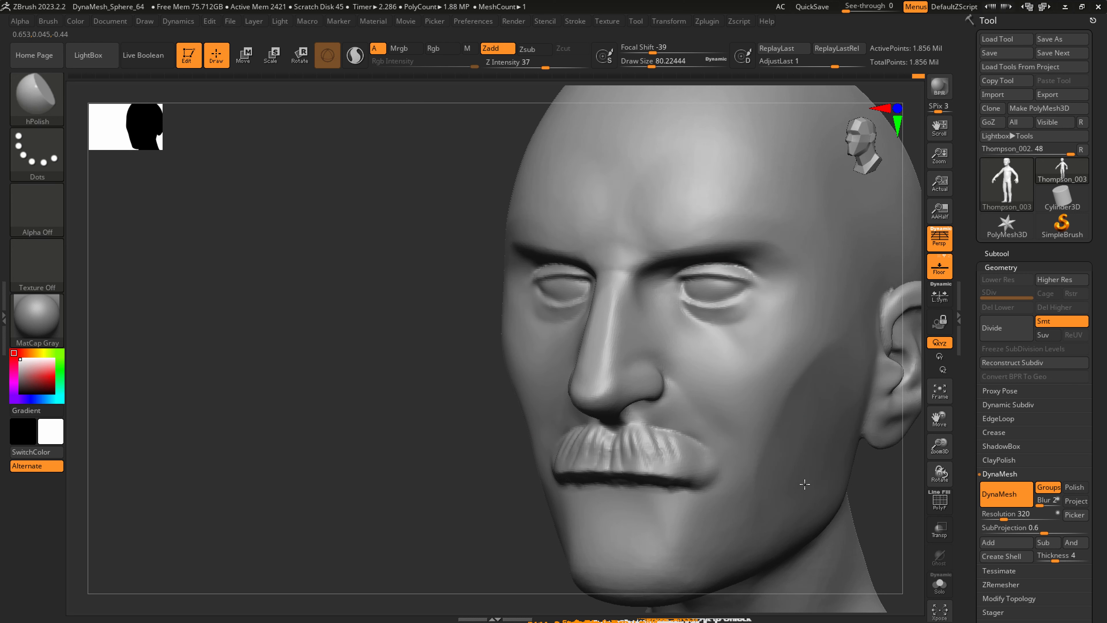
Flatten the underside of the chin and define the Adam's apple with hPolish, reducing the draw size to about 54.
mouse_move(665, 544)
right_mouse_down("alt")
mouse_move(655, 453)
mouse_move(647, 513)
right_mouse_up("alt")
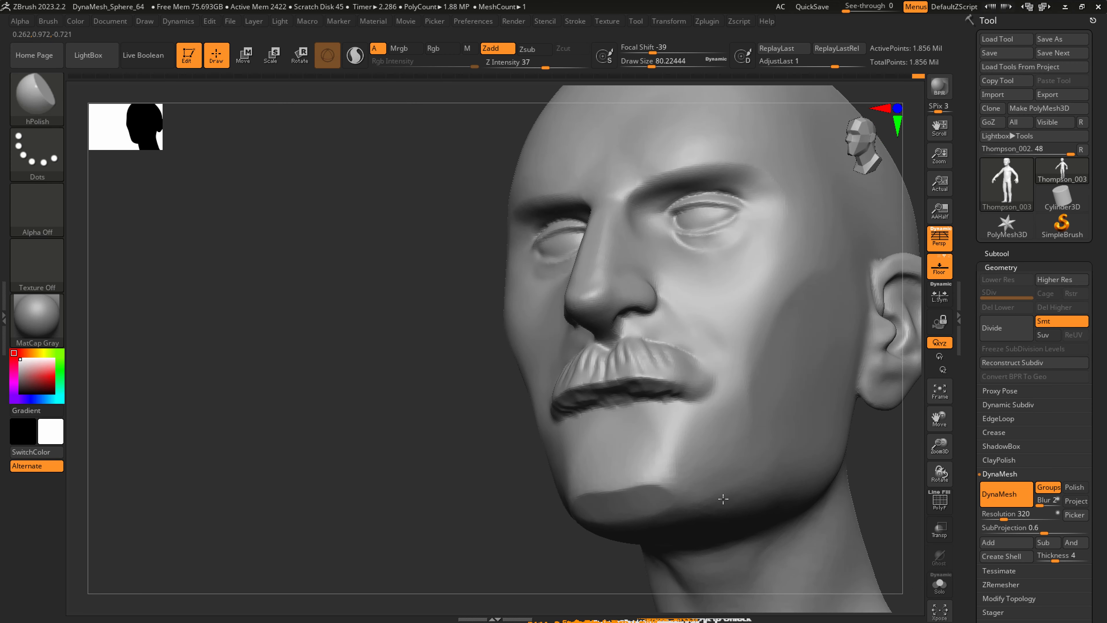
left_click_drag(723, 499, 704, 497)
right_click_drag(712, 589, 707, 501, "alt")
key("s")
left_click_drag(711, 506, 707, 506)
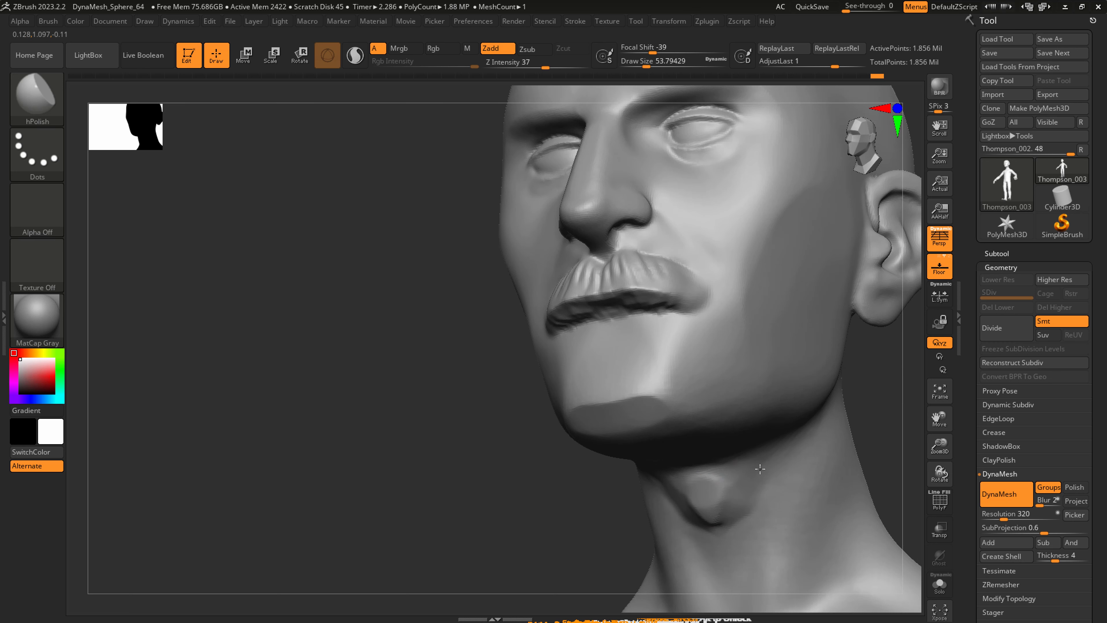
key("shift")
Flatten the underside of the jawline with hPolish at a draw size of 112, reducing it to about 65.
mouse_move(754, 473)
right_mouse_down("alt")
mouse_move(719, 453)
mouse_move(724, 497)
mouse_move(703, 503)
right_mouse_up("alt")
key("s")
left_click_drag(693, 503, 700, 501)
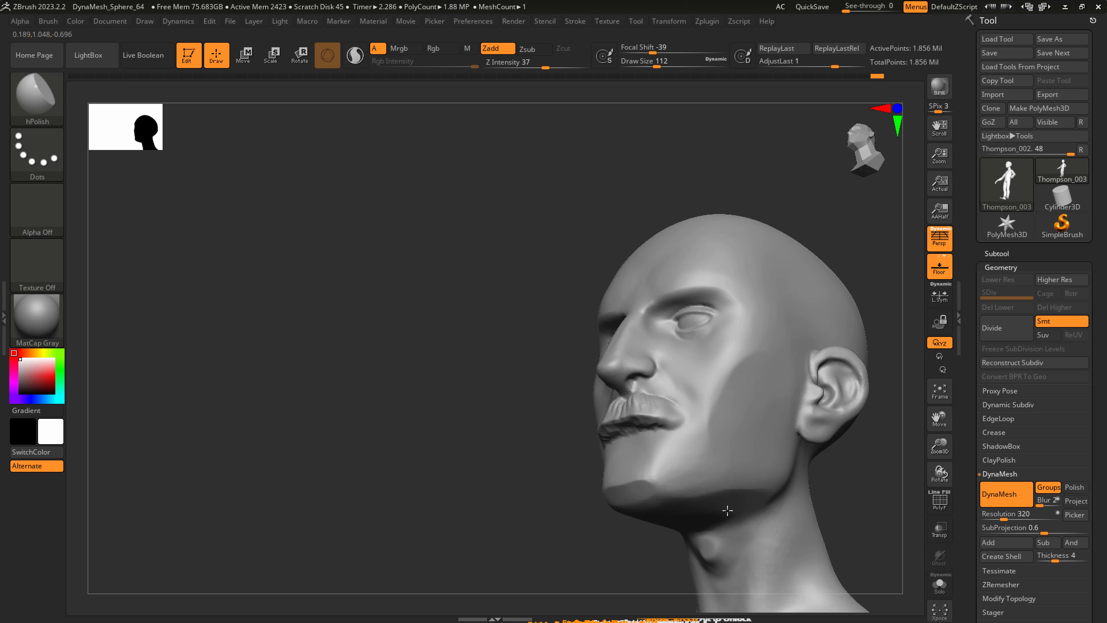
right_click_drag(744, 494, 777, 489)
key("s")
left_click_drag(780, 492, 771, 493)
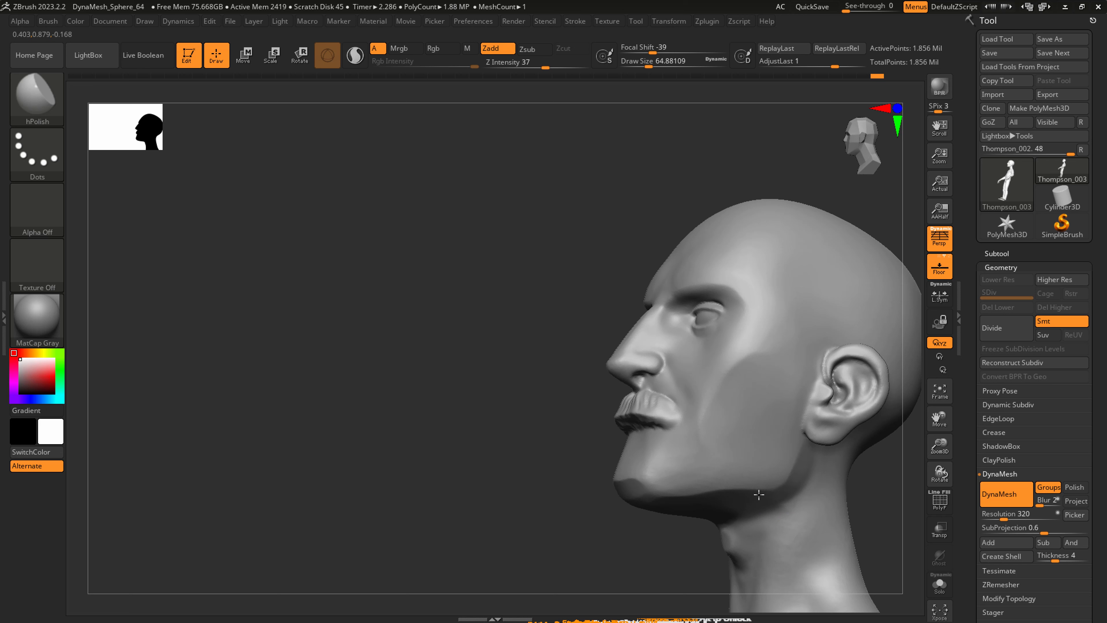
right_click_drag(798, 500, 791, 493)
Carve the crease beneath the jaw angle with DamStandard at a draw size of about 87, and smooth it.
key("b")
key("d")
key("s")
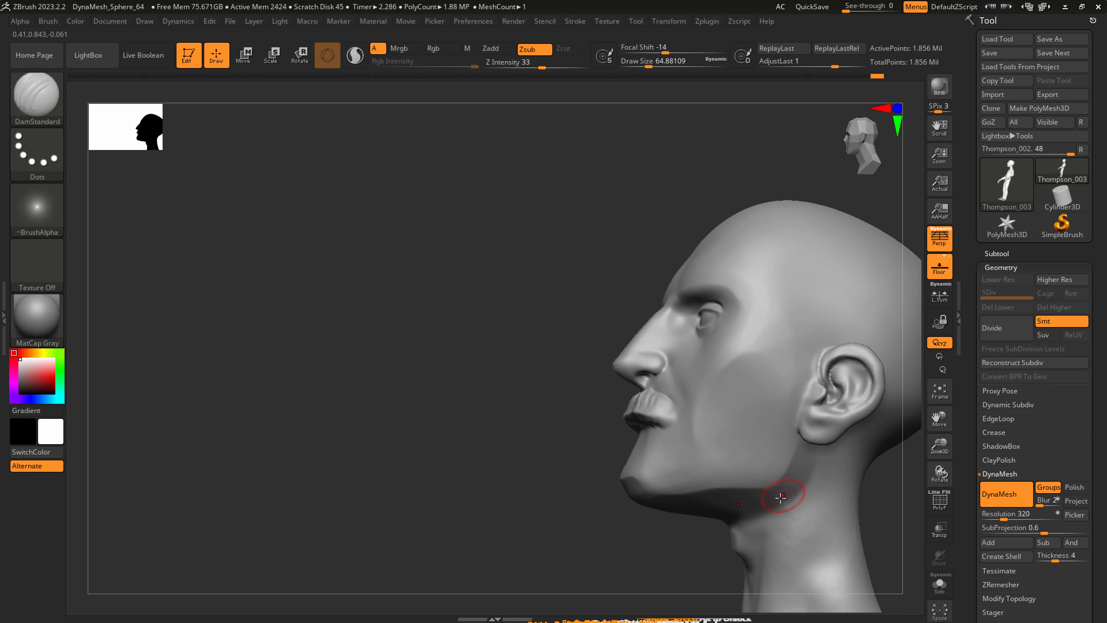
key("s")
left_click_drag(780, 497, 774, 502)
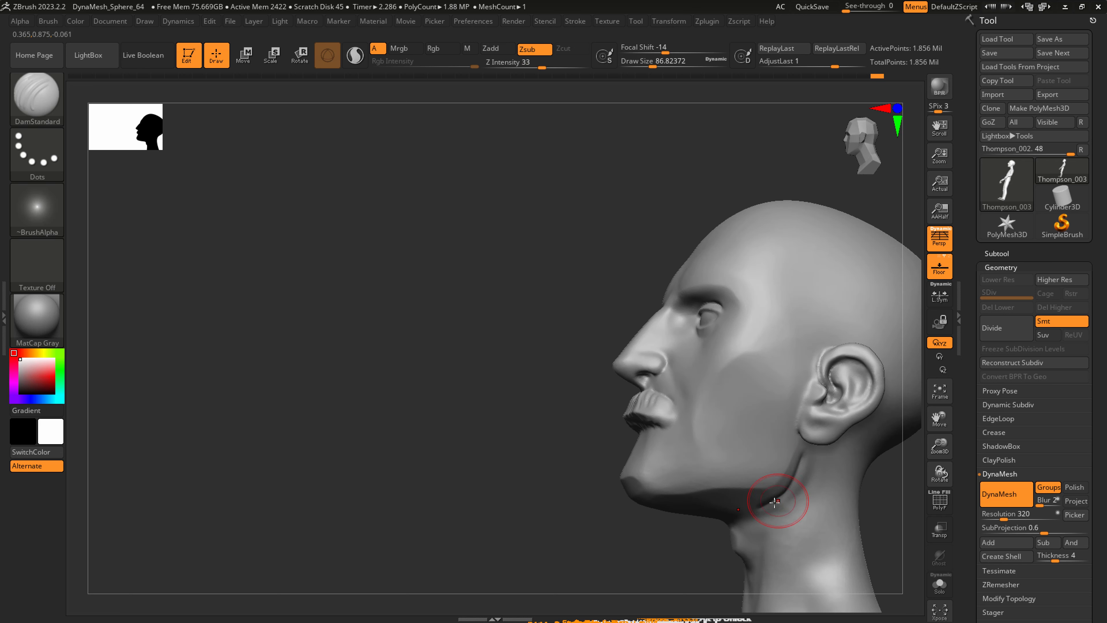
key("shift")
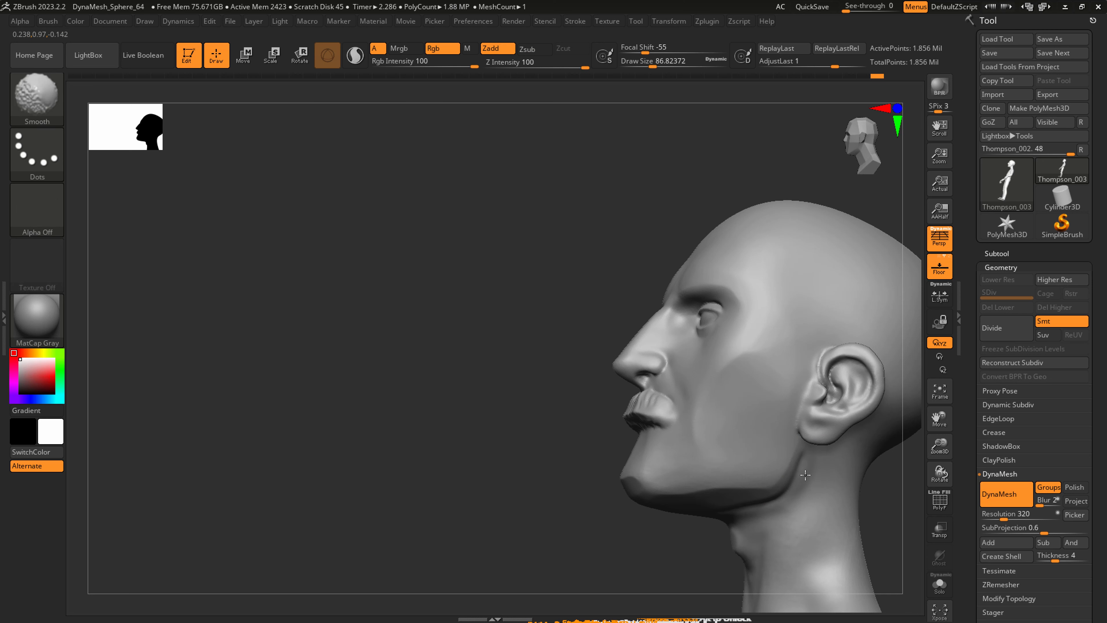
Carve the front edge of the neck muscle beside the throat and smooth its upper end.
right_click_drag(786, 524, 721, 420)
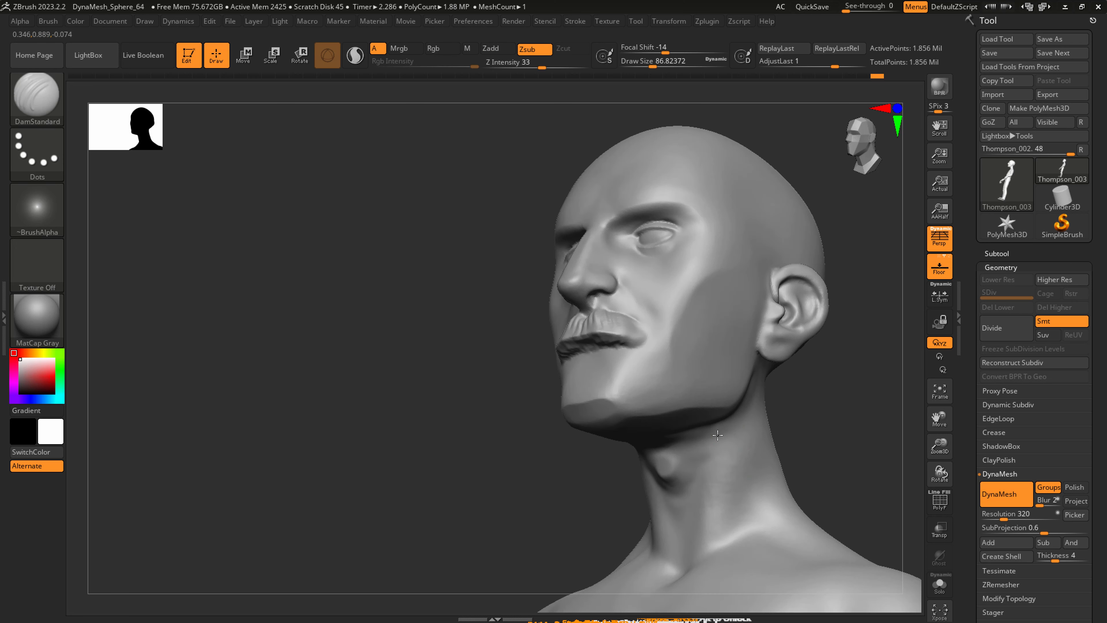
key("shift")
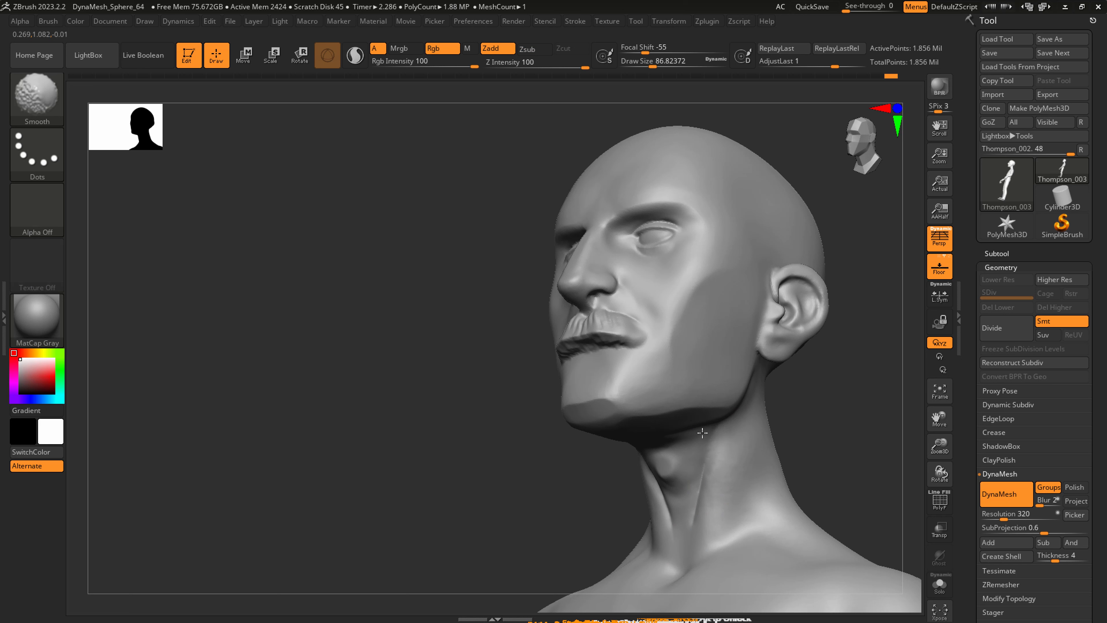
key("2")
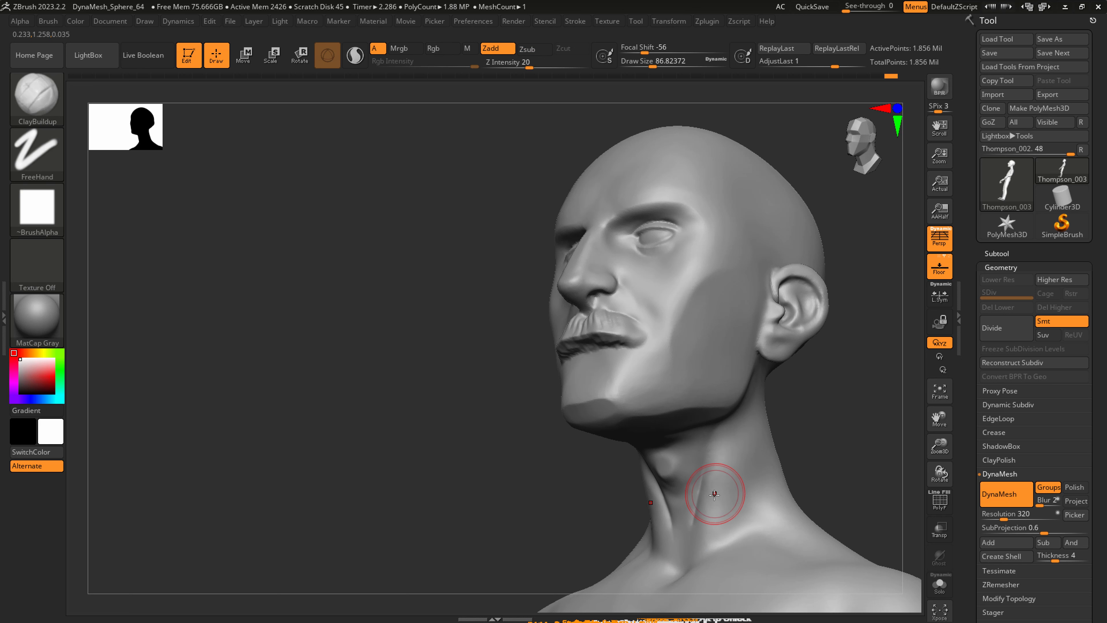
key("3")
Define the neck muscle from beneath the jaw angle toward the collarbone at a draw size of about 87, and smooth it.
left_click_drag(737, 418, 691, 550)
key("ctrl+z")
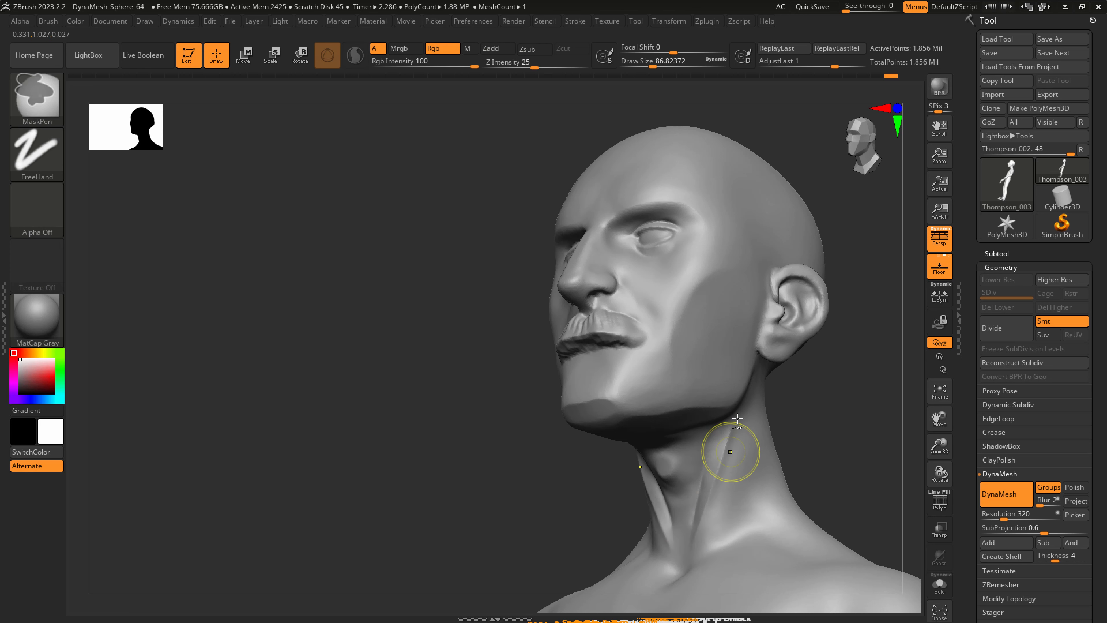
left_click_drag(738, 415, 697, 537)
key("shift")
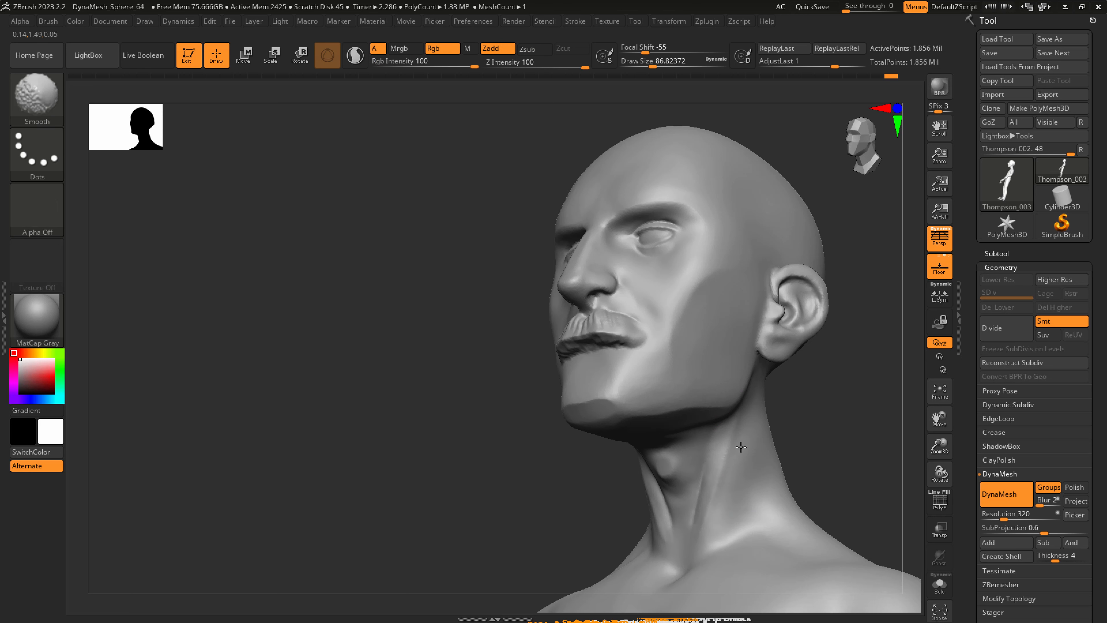
left_click_drag(741, 447, 709, 545, "shift")
right_click_drag(714, 502, 758, 500)
mouse_move(713, 457)
left_mouse_down()
mouse_move(688, 514)
mouse_move(693, 528)
left_mouse_up()
mouse_move(680, 561)
right_mouse_down("ctrl")
mouse_move(695, 458)
mouse_move(667, 464)
mouse_move(684, 461)
mouse_move(649, 408)
right_mouse_up("ctrl")
Build up the lower lip beneath the moustache with a clay brush at a draw size of about 37, and smooth it.
key("b")
key("c")
key("b")
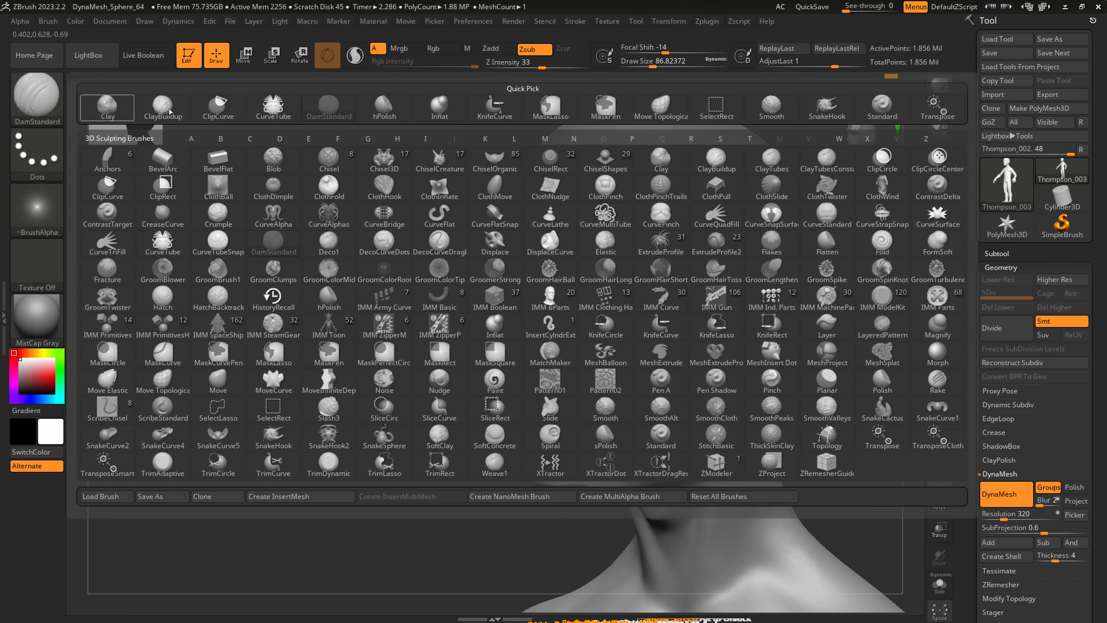
key("s")
left_click_drag(584, 415, 577, 416)
right_click_drag(568, 425, 575, 426, "ctrl")
key("s")
left_click_drag(559, 431, 556, 432)
mouse_move(566, 424)
left_mouse_down()
mouse_move(574, 436)
mouse_move(587, 430)
mouse_move(557, 426)
mouse_move(600, 422)
mouse_move(537, 427)
left_mouse_up()
key("s")
key("shift")
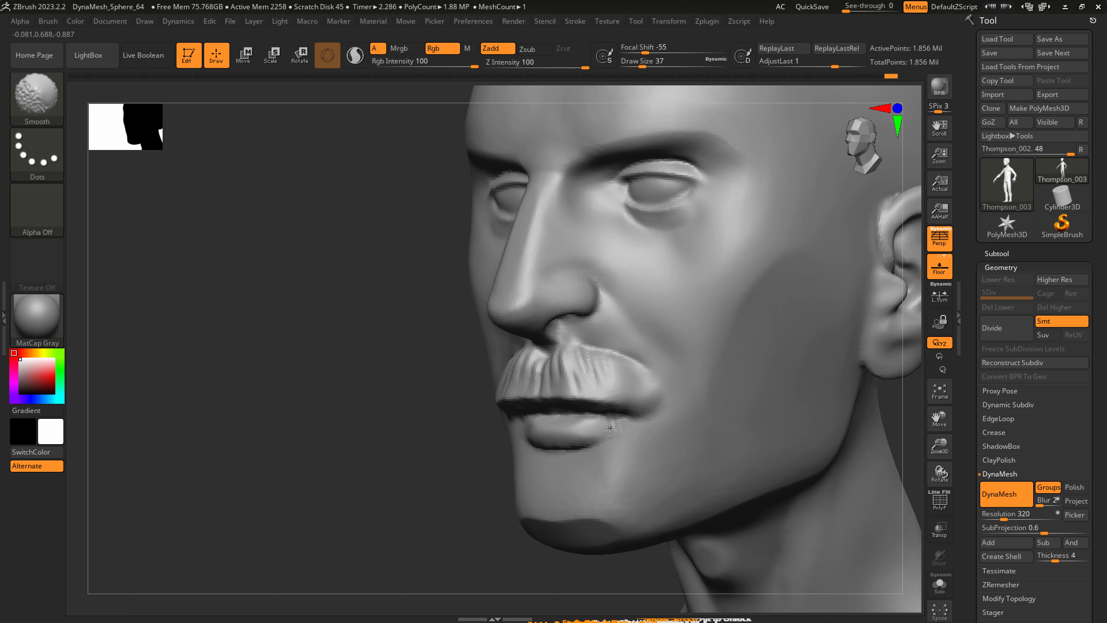
Sharpen the crease under the lower lip with DamStandard at a draw size of 37, and smooth its outer end.
key("b")
key("d")
key("s")
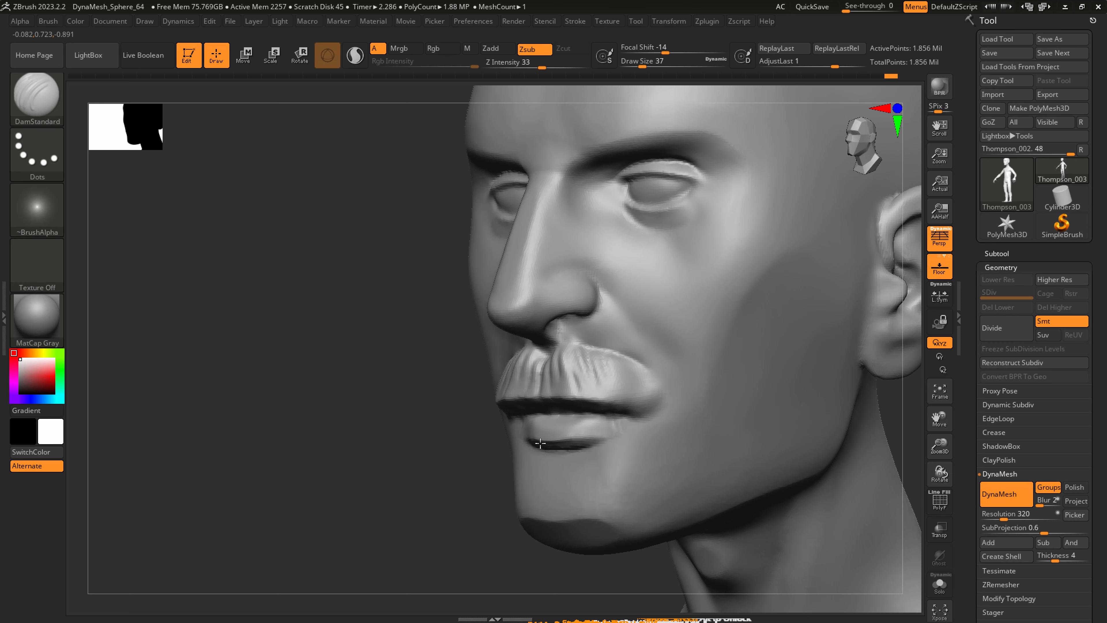
key("shift")
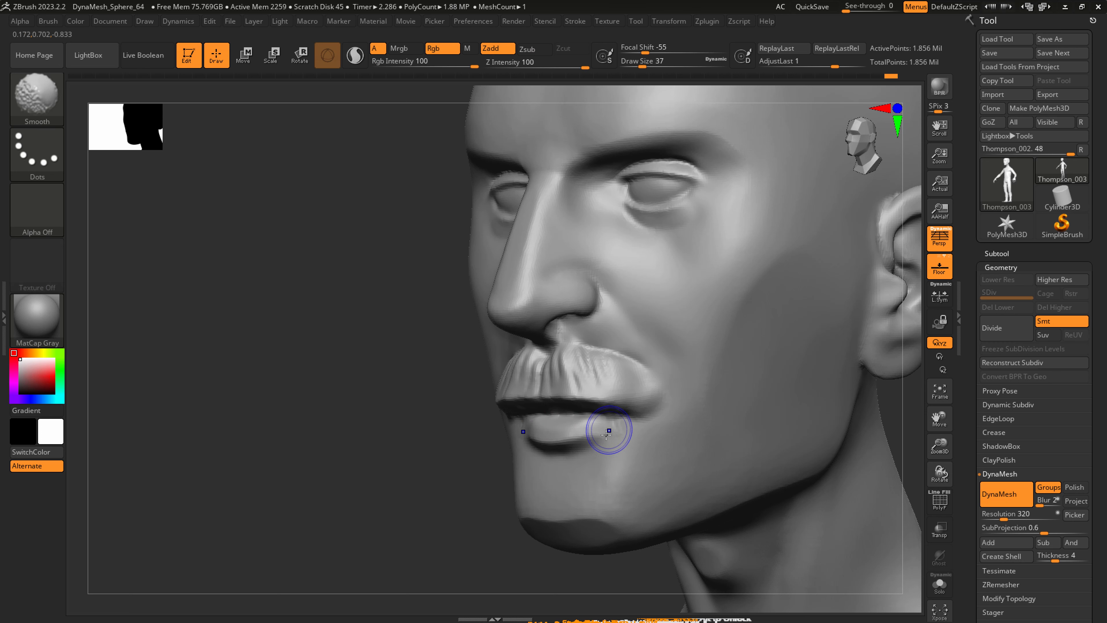
left_click_drag(589, 441, 608, 437, "shift")
Build up the side of the chin with the Standard brush at a draw size of about 108.
key("b")
key("s")
key("t")
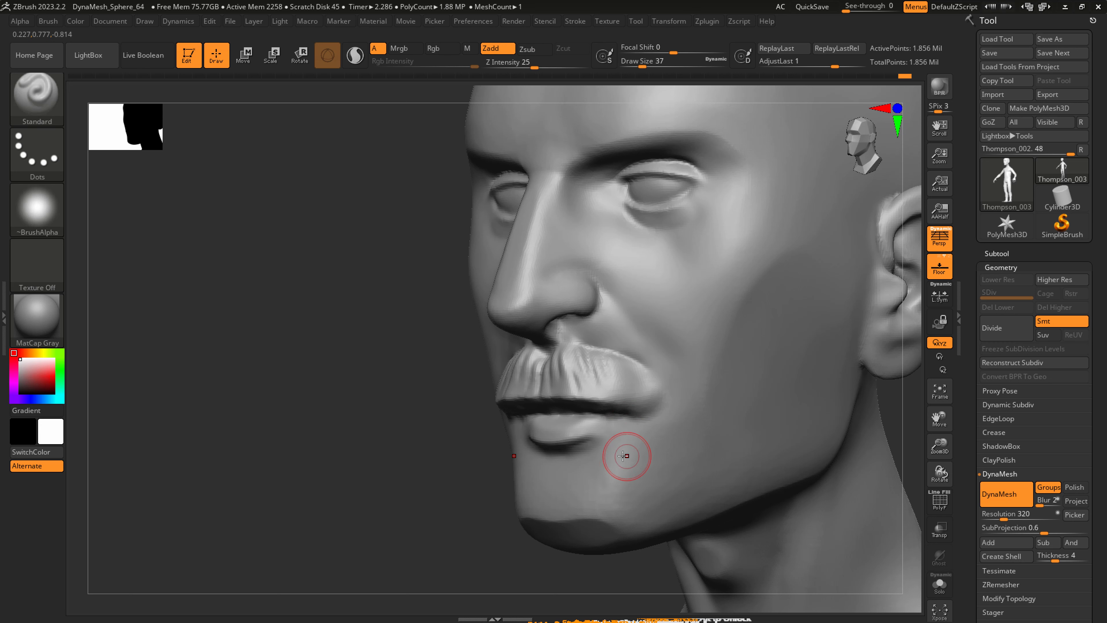
key("bracketright")
mouse_move(600, 448)
left_mouse_down("alt")
mouse_move(586, 472)
mouse_move(622, 496)
left_mouse_up("alt")
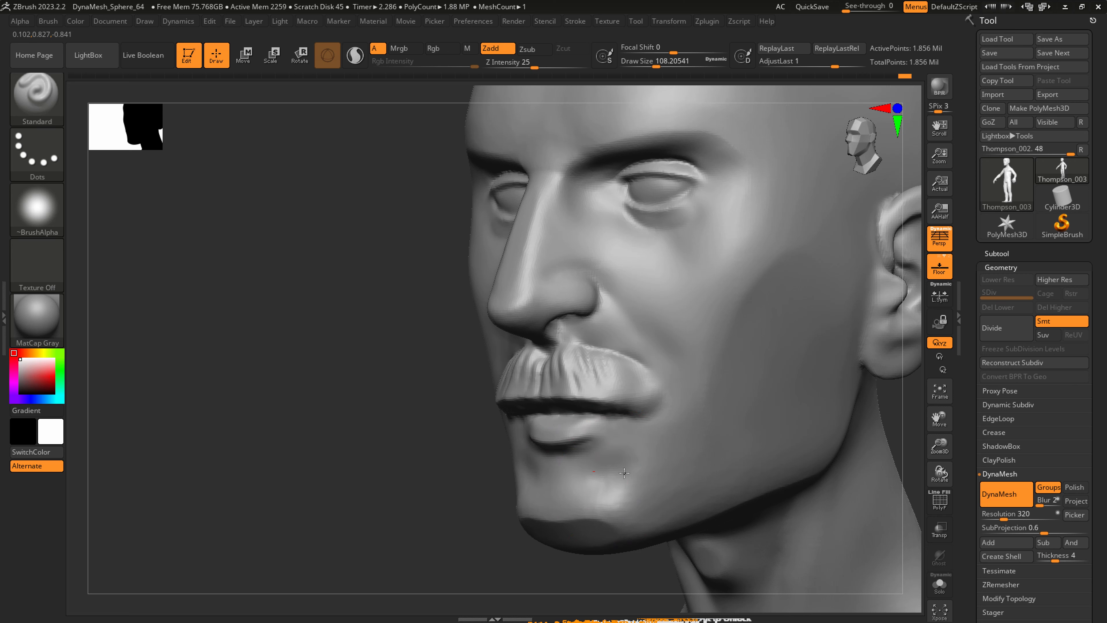
Flatten the front and side of the chin with hPolish at a draw size of about 65.
key("b")
key("h")
key("p")
key("s")
mouse_move(624, 482)
left_mouse_down()
mouse_move(602, 482)
mouse_move(618, 491)
left_mouse_up()
key("s")
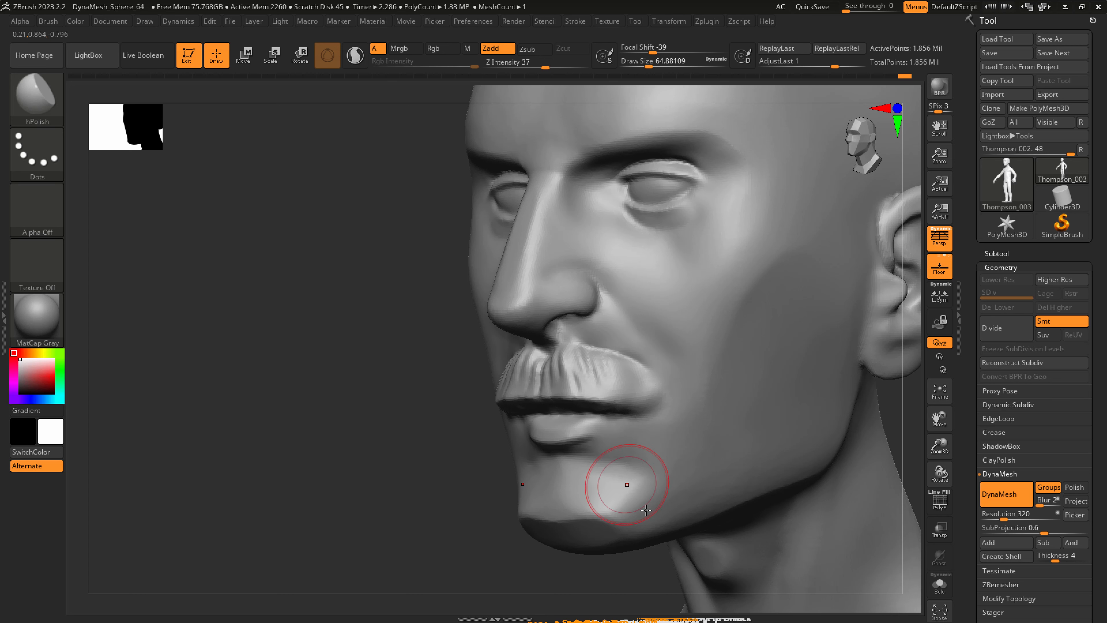
right_click_drag(645, 510, 641, 440, "ctrl")
right_click_drag(642, 441, 620, 429)
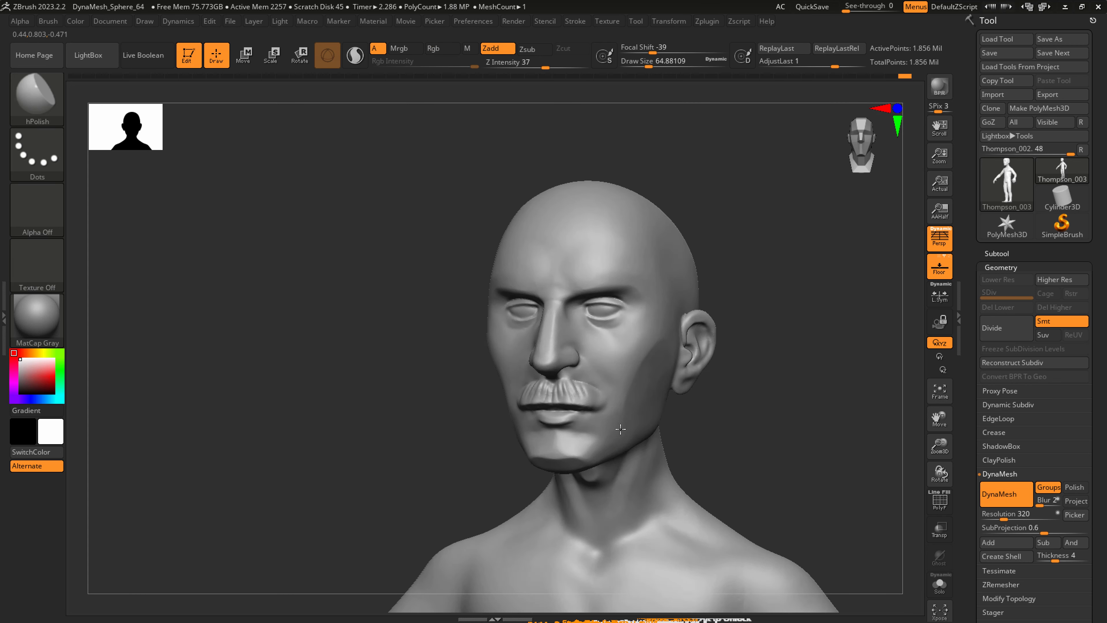
Flatten the lower cheek with hPolish at a draw size of about 140, and the side of the moustache at about 49.
key("s")
left_click_drag(620, 429, 641, 429)
right_click_drag(626, 430, 588, 405)
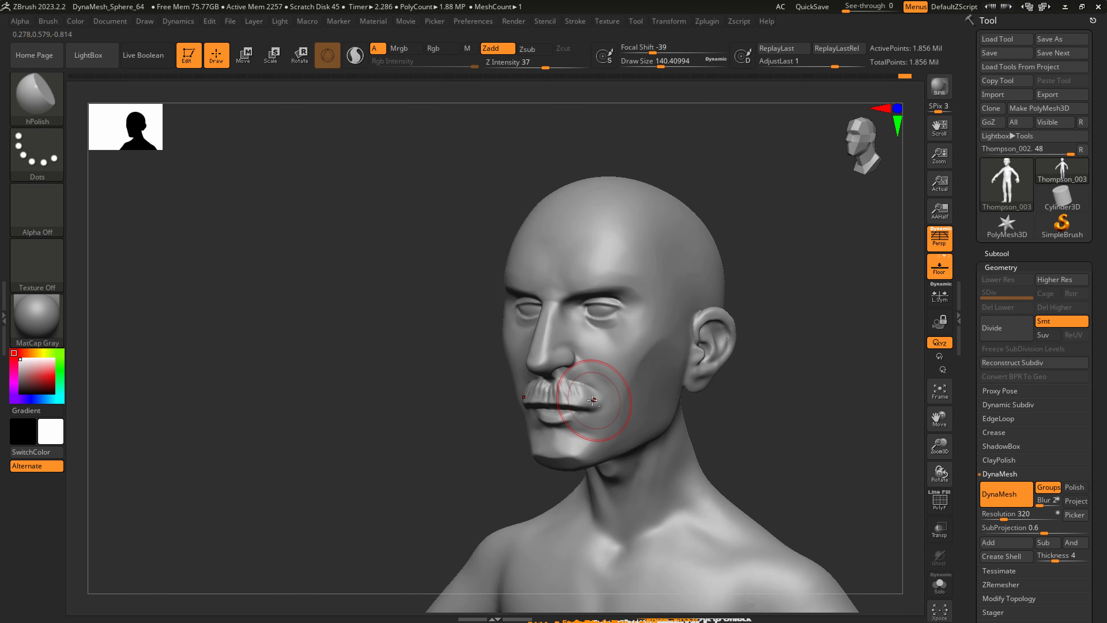
right_click_drag(586, 320, 574, 395, "ctrl")
key("s")
mouse_move(566, 389)
left_mouse_down()
mouse_move(534, 385)
mouse_move(559, 386)
left_mouse_up()
right_click_drag(517, 388, 538, 391)
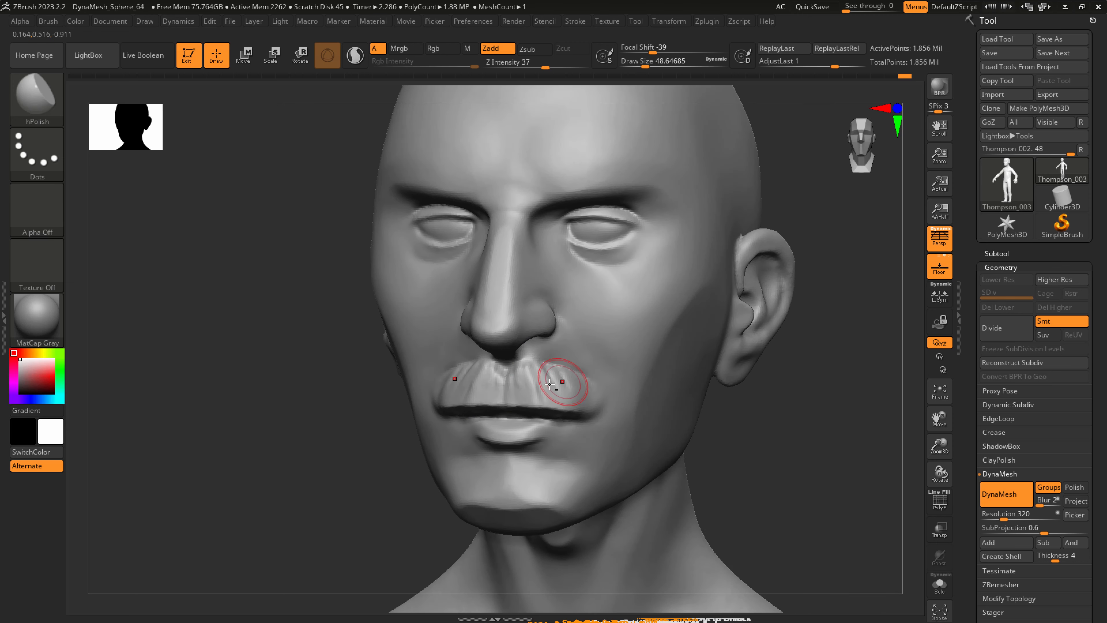
Carve the mouth-corner line beneath the moustache with DamStandard at a draw size of about 49, and smooth its outer end.
key("1")
key("2")
right_click_drag(588, 390, 591, 393)
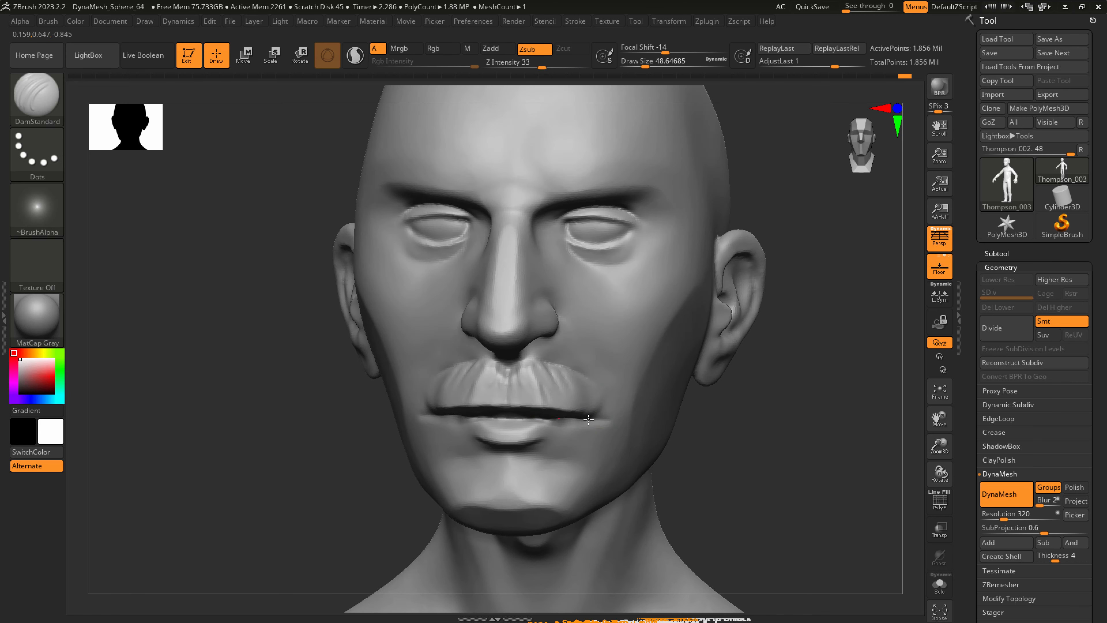
right_click_drag(575, 364, 605, 388)
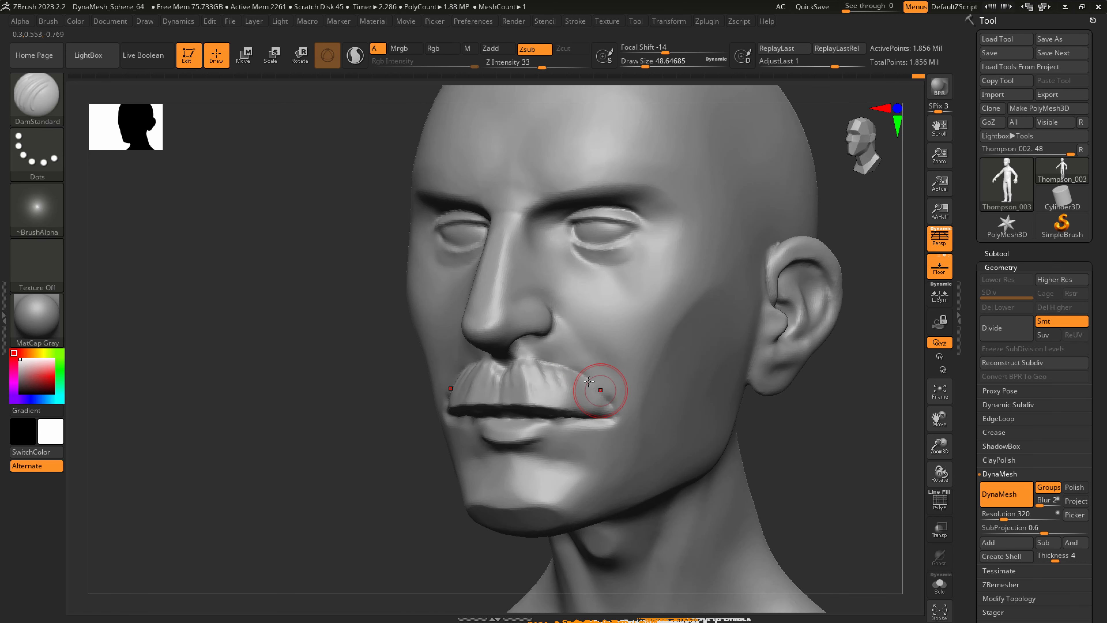
key("shift")
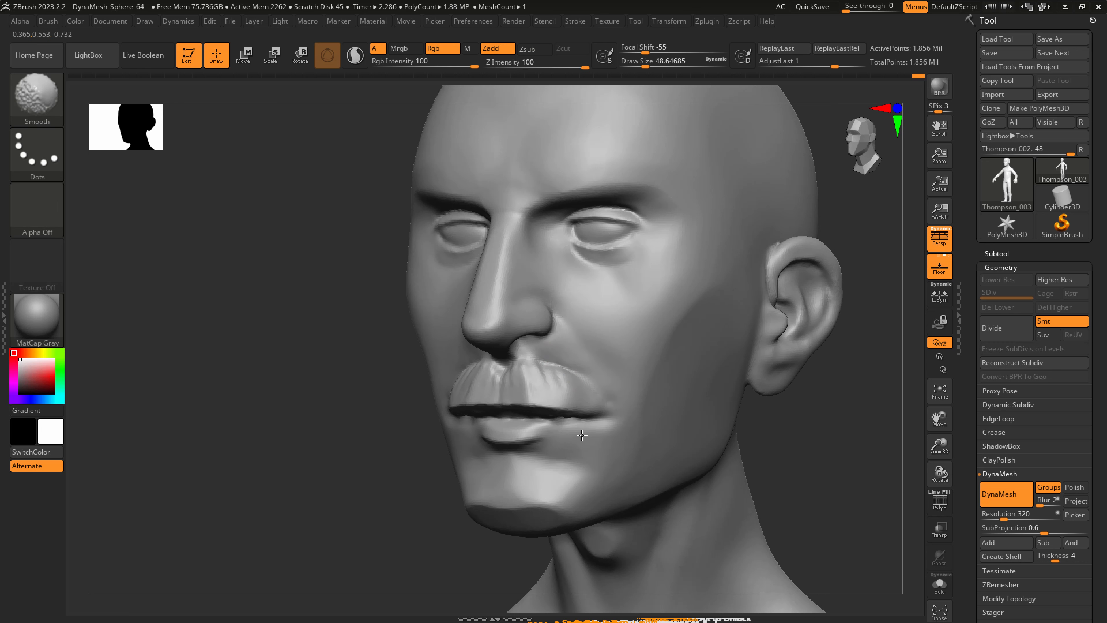
mouse_move(613, 420)
right_mouse_down()
mouse_move(586, 395)
mouse_move(602, 403)
right_mouse_up()
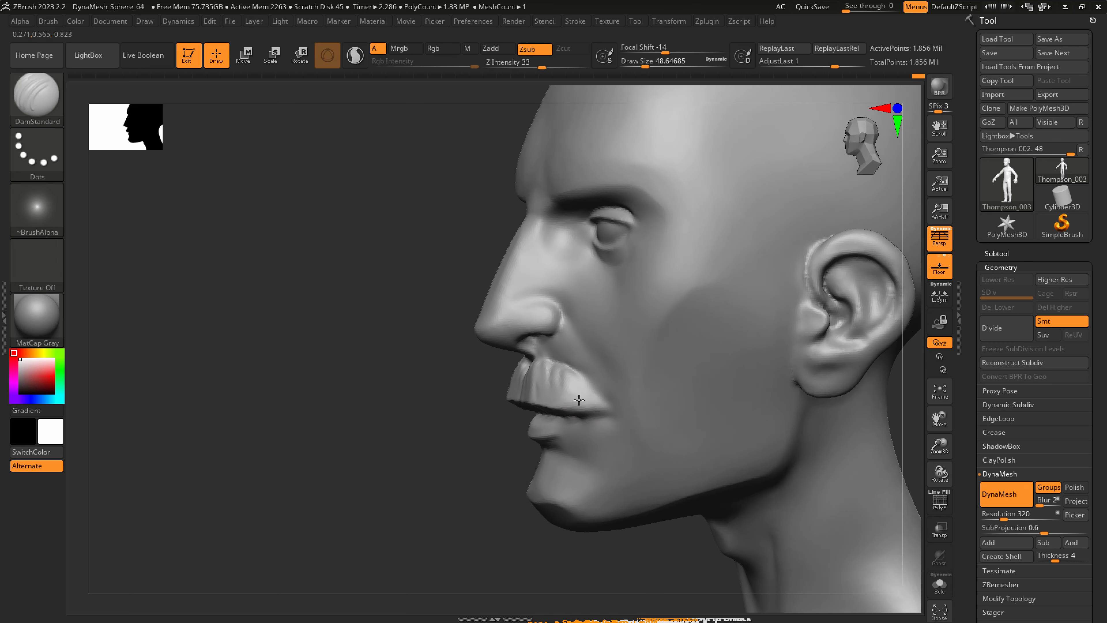
Reshape the outer end of the moustache with SnakeHook at a draw size of about 49.
key("b")
key("s")
key("h")
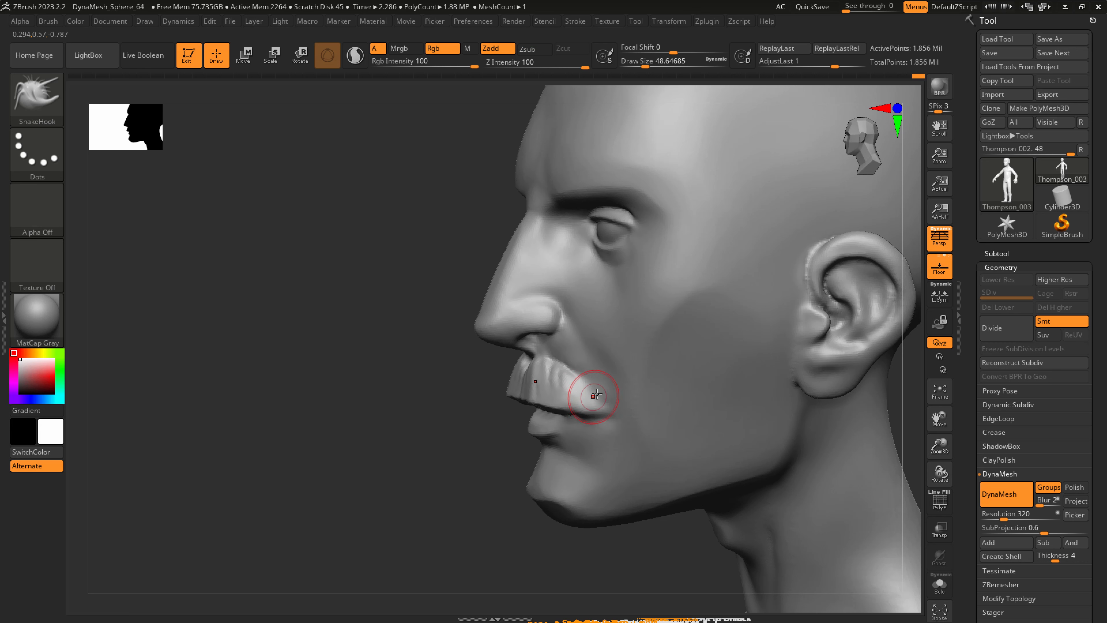
right_click_drag(594, 396, 561, 392)
Mask the whole moustache area above the mouth with MaskPen at a draw size of about 33.
key("ctrl")
mouse_move(552, 393)
left_mouse_down("ctrl")
mouse_move(507, 388)
mouse_move(537, 374)
mouse_move(581, 401)
left_mouse_up("ctrl")
key("s")
right_click_drag(582, 401, 526, 469)
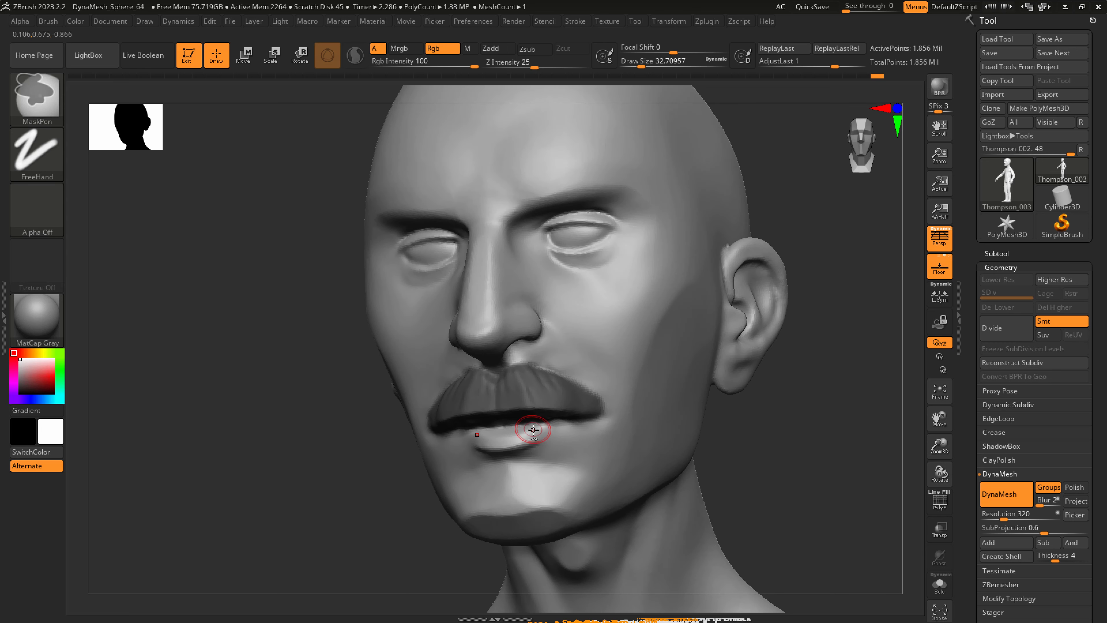
right_click_drag(524, 425, 662, 440)
key("shift")
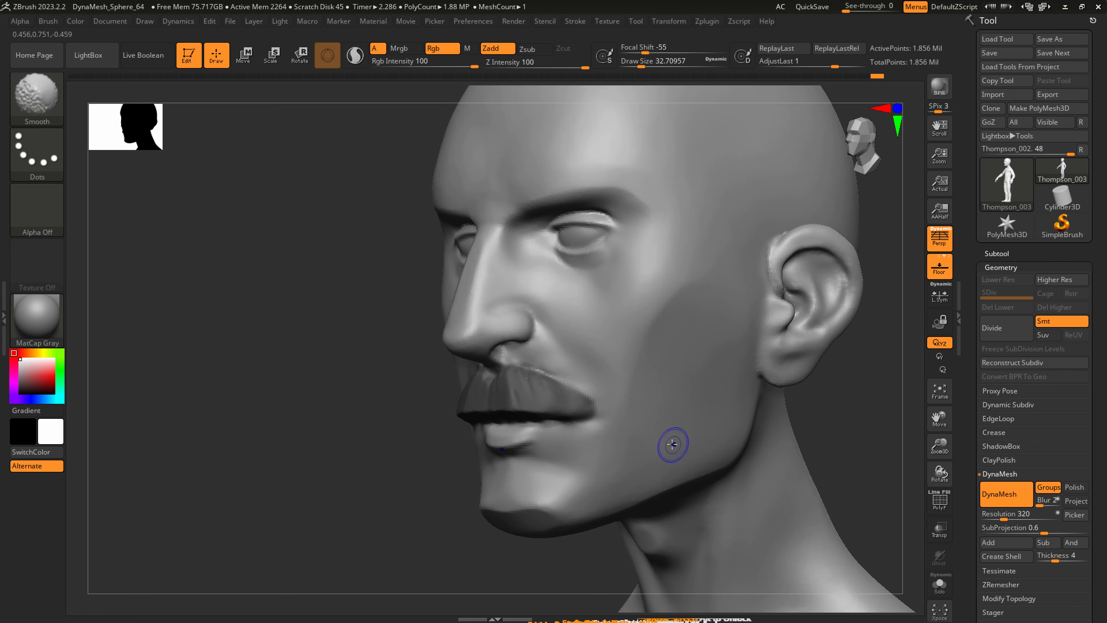
Extract the masked moustache with a thickness of 0.00985 and accept it as a new subtool.
left_click(1004, 253)
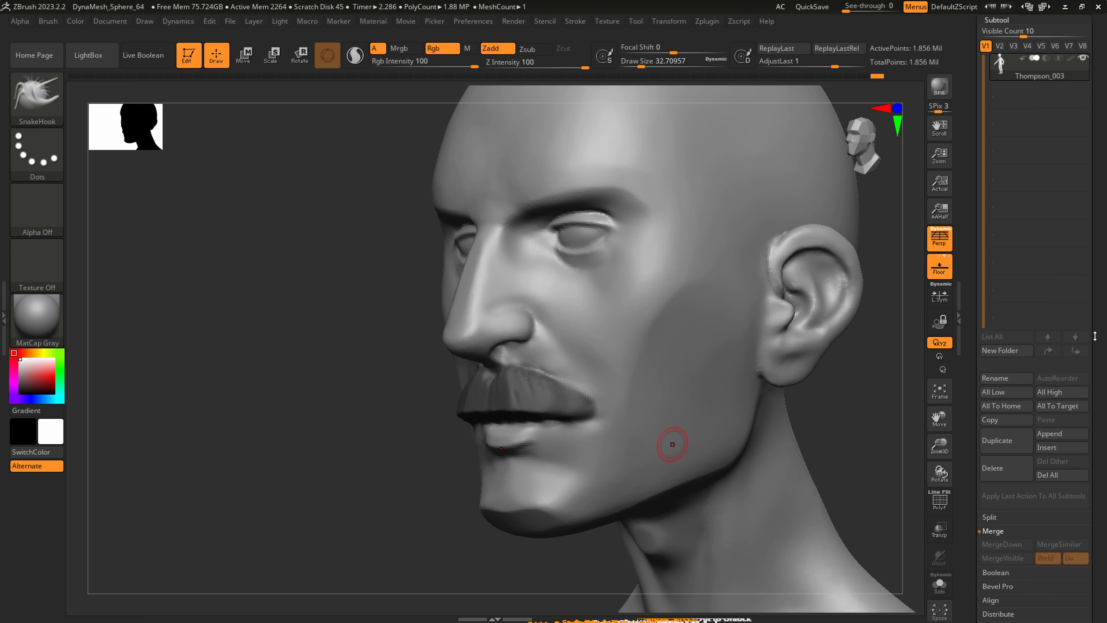
left_click(1010, 427)
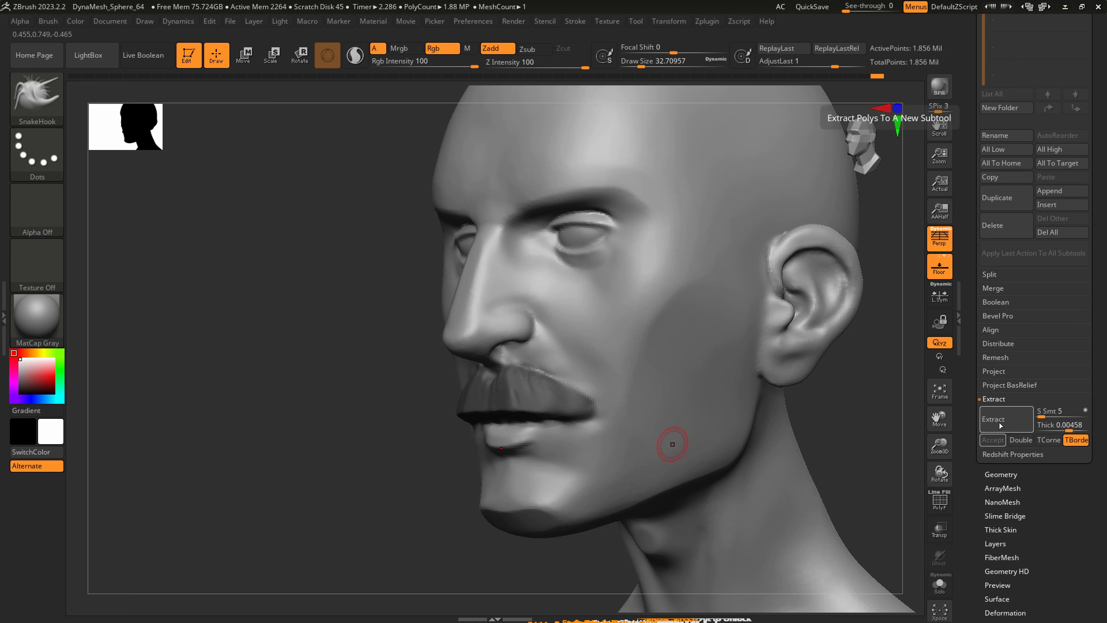
left_click(1070, 428)
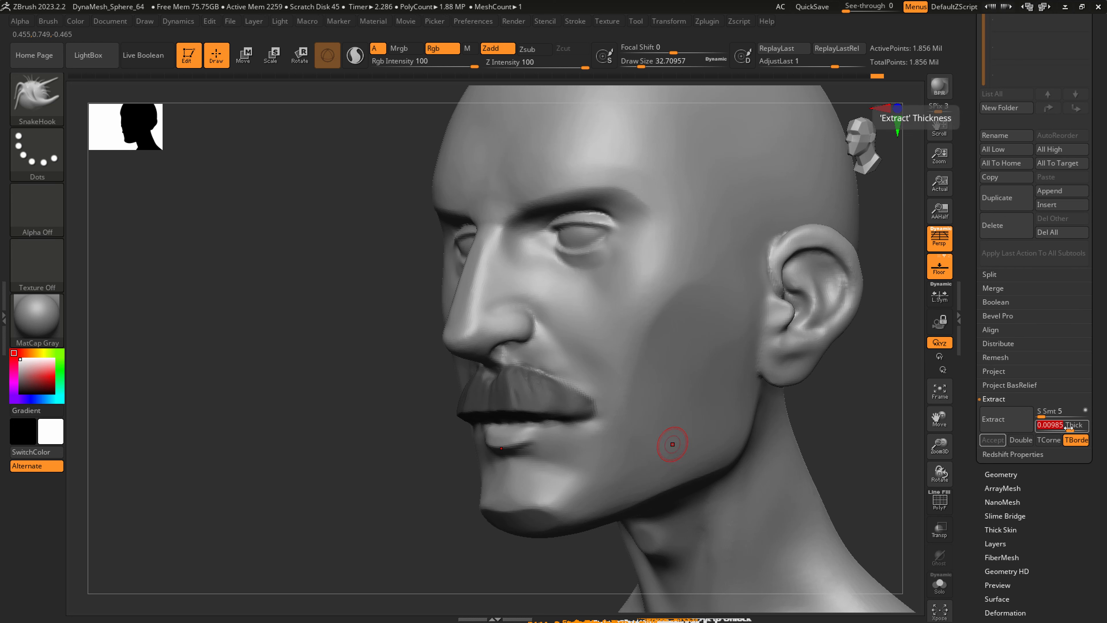
left_click(993, 419)
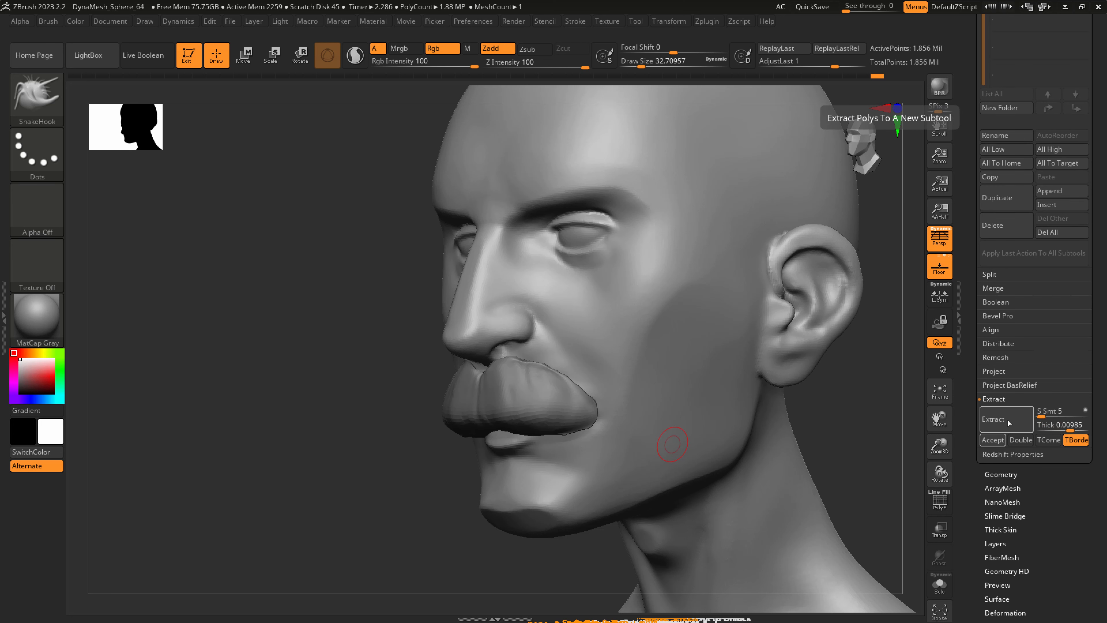
left_click(993, 440)
Select the extracted moustache subtool and convert it to a DynaMesh at resolution 128.
mouse_move(389, 496)
left_mouse_down("ctrl")
mouse_move(523, 417)
mouse_move(548, 413)
mouse_move(532, 396)
mouse_move(524, 418)
left_mouse_up("ctrl")
key("s")
left_click(507, 417)
key("s")
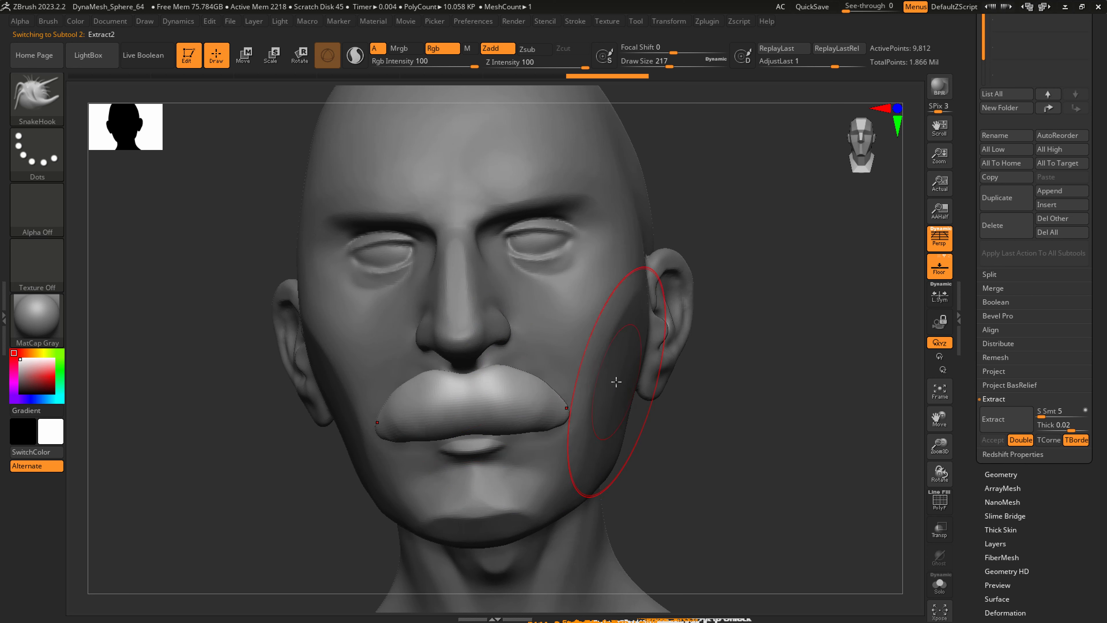
left_click(1001, 474)
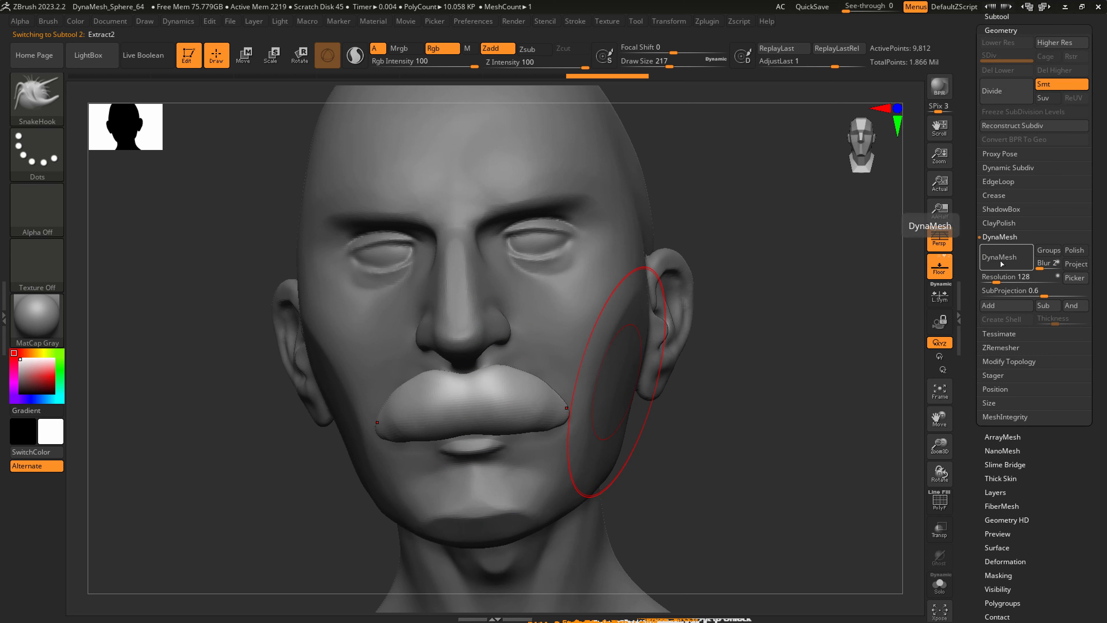
Raise the moustache's DynaMesh resolution to 240 and remesh it, with the brush draw size at about 41.
key("s")
mouse_move(489, 424)
left_mouse_down()
mouse_move(478, 424)
mouse_move(550, 426)
left_mouse_up()
key("ctrl+z")
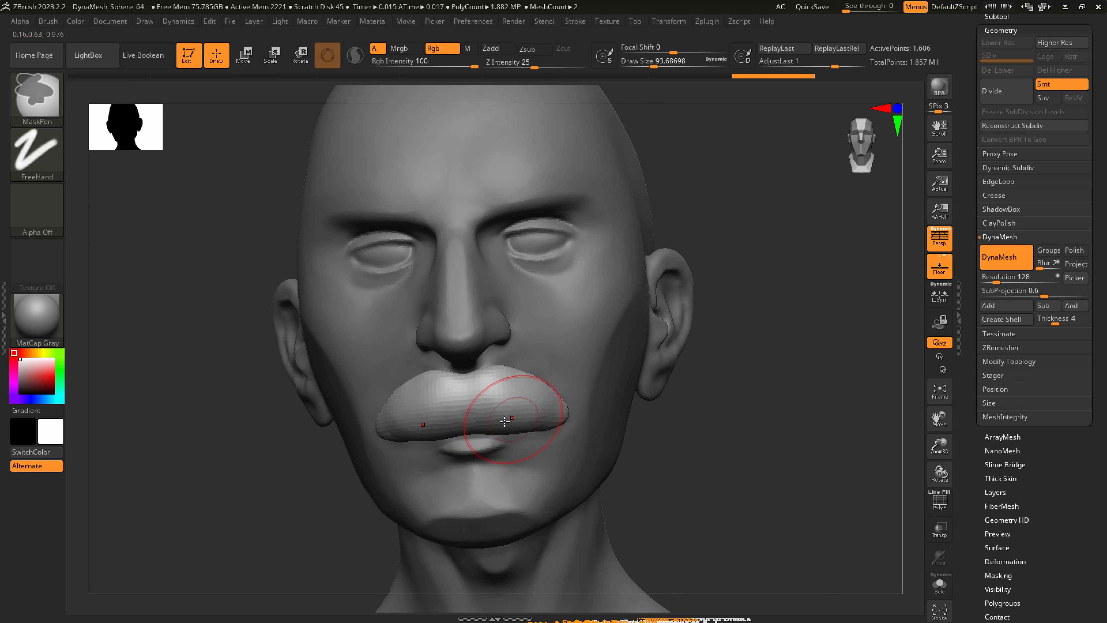
key("s")
left_click_drag(472, 425, 457, 426)
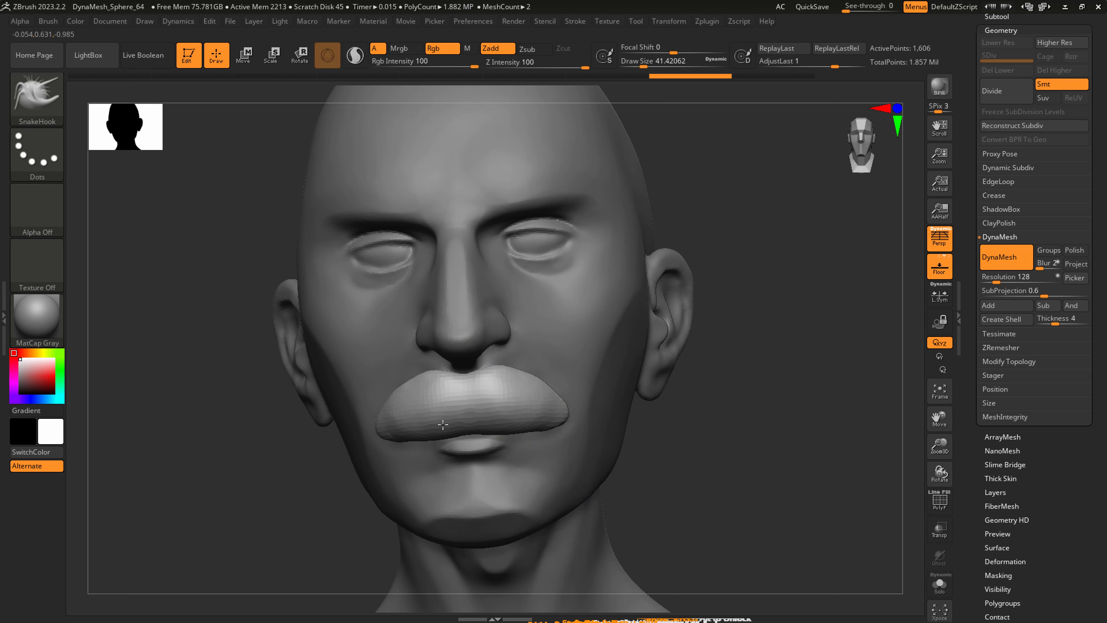
mouse_move(443, 424)
right_mouse_down()
mouse_move(526, 425)
mouse_move(527, 414)
right_mouse_up()
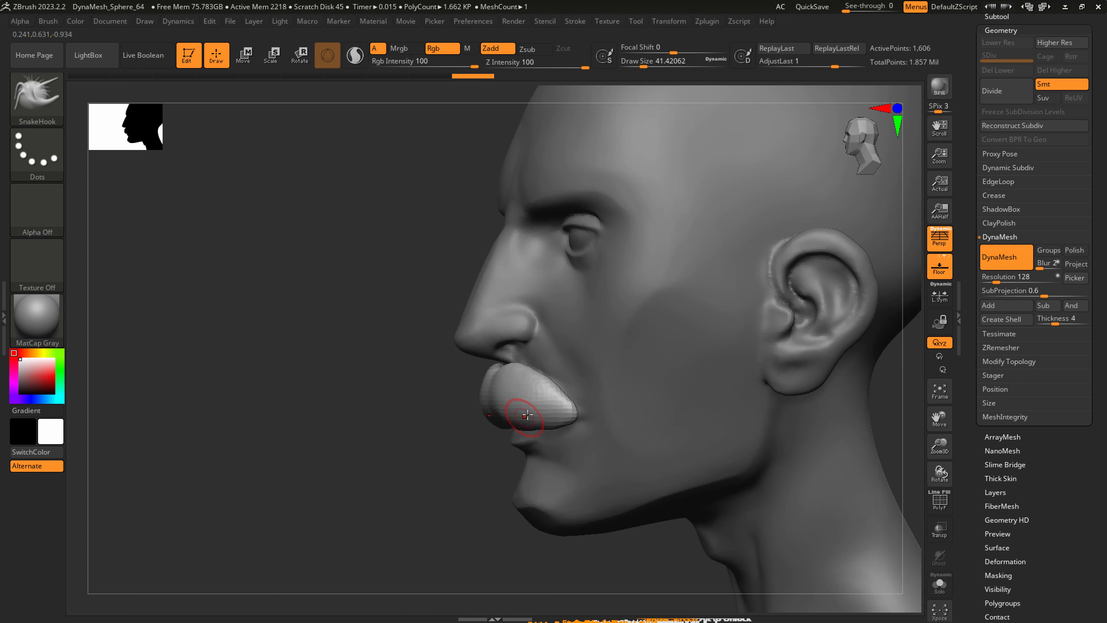
left_click(1001, 281)
left_click_drag(377, 516, 385, 530, "ctrl")
mouse_move(539, 449)
right_mouse_down()
mouse_move(526, 430)
mouse_move(561, 406)
right_mouse_up()
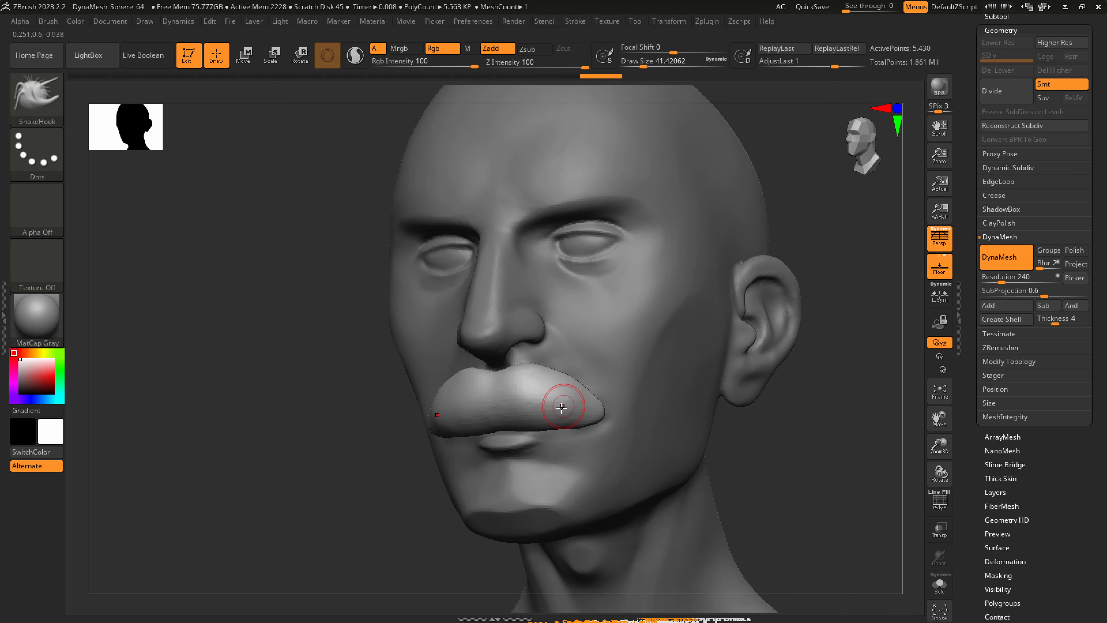
Carve the moustache's central parting and the groove along its lower edge with DamStandard at a draw size of about 71.
key("b")
key("d")
key("s")
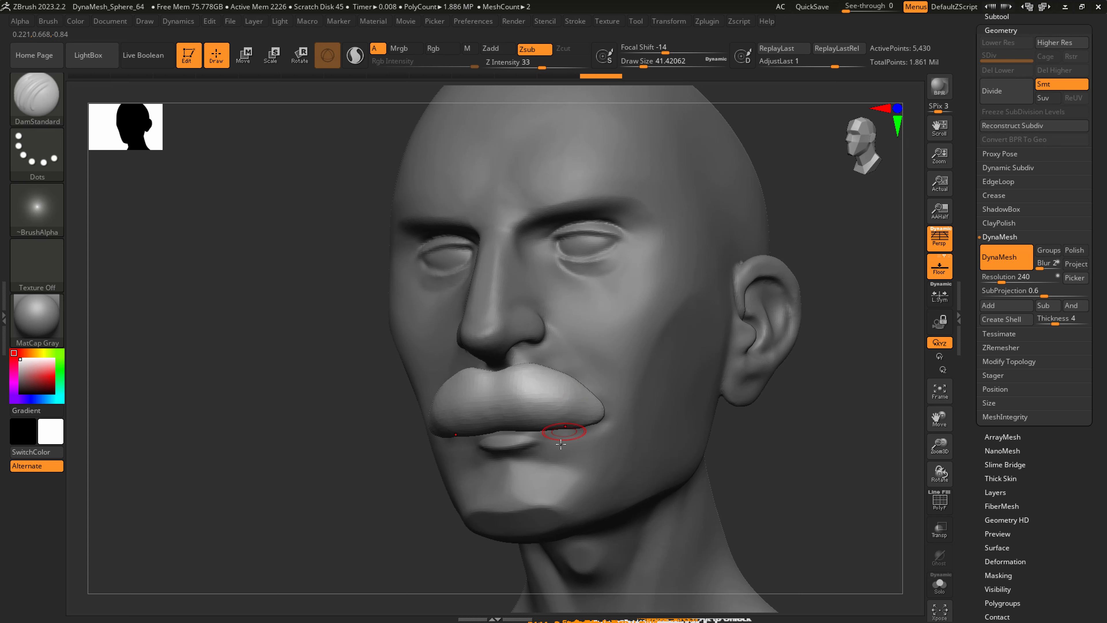
key("s")
left_click_drag(519, 433, 601, 418)
mouse_move(502, 421)
left_mouse_down()
mouse_move(603, 419)
mouse_move(602, 409)
left_mouse_up()
key("ctrl+z")
key("ctrl+z")
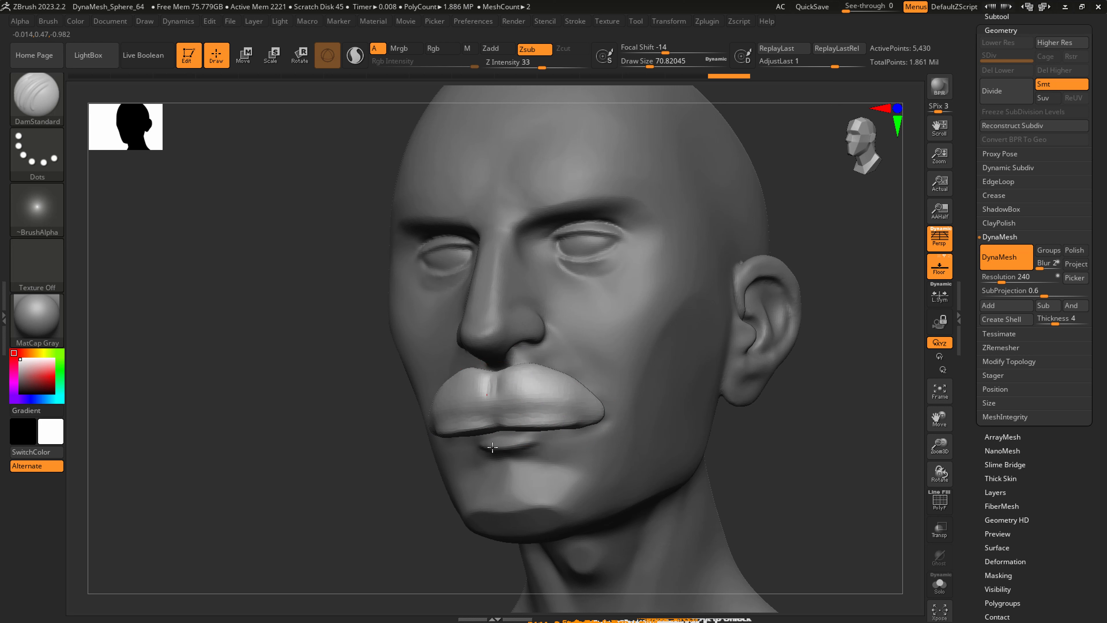
Carve hair grooves down the side of the moustache at a draw size of about 71, and smooth them.
mouse_move(500, 376)
left_mouse_down()
mouse_move(506, 418)
mouse_move(538, 410)
left_mouse_up()
mouse_move(533, 370)
left_mouse_down()
mouse_move(549, 410)
mouse_move(562, 408)
left_mouse_up()
mouse_move(552, 374)
left_mouse_down()
mouse_move(578, 406)
mouse_move(479, 384)
mouse_move(574, 376)
left_mouse_up()
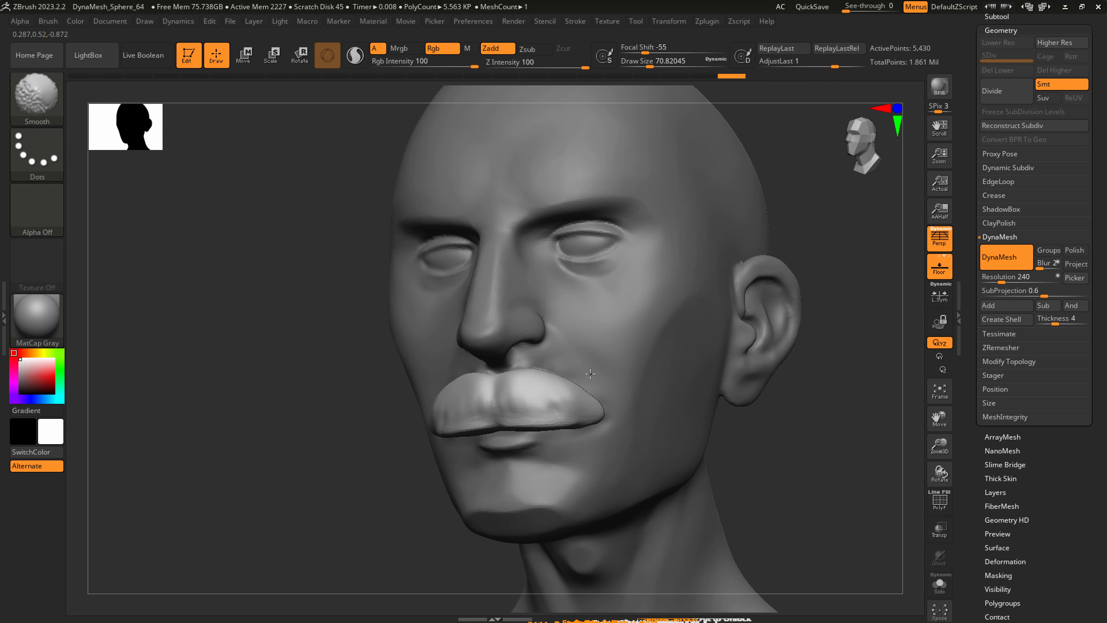
right_click_drag(632, 379, 567, 384)
left_click_drag(588, 395, 597, 403, "shift")
right_click_drag(610, 393, 548, 376)
Push the moustache back towards the face in profile with SnakeHook at a draw size of about 234.
key("b")
key("s")
key("h")
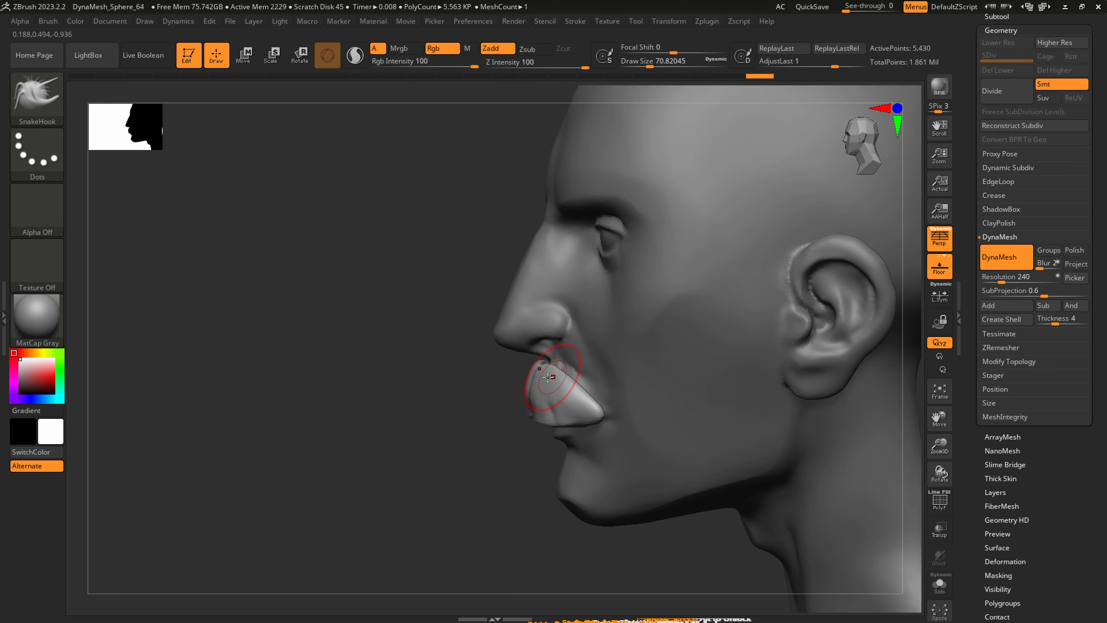
key("s")
left_click_drag(547, 377, 565, 381)
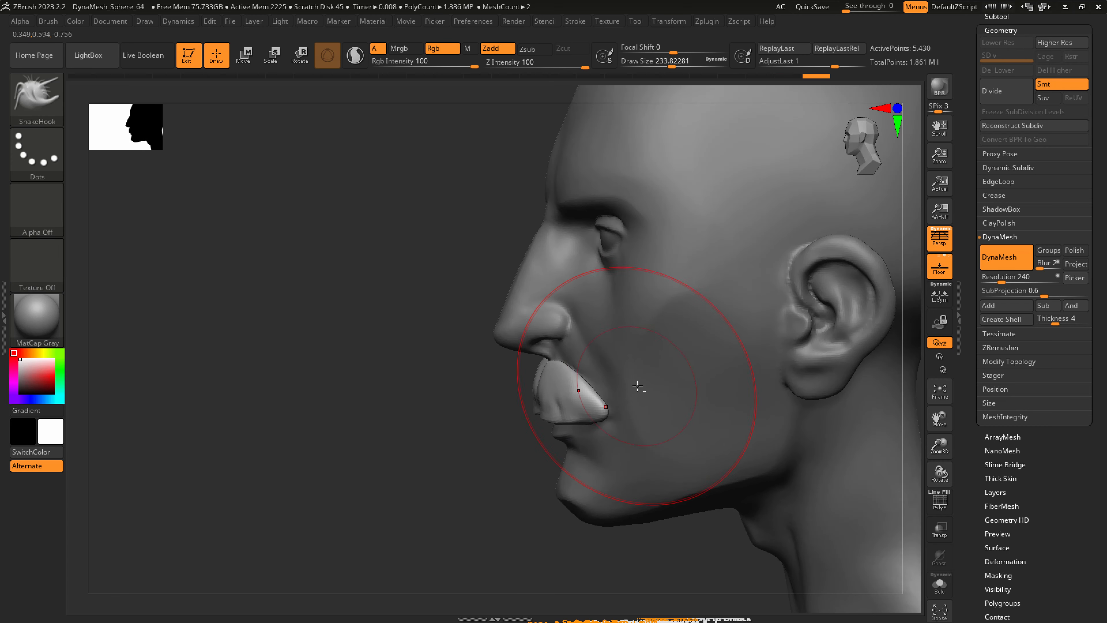
Isolate the body subtool and smooth away the old sculpted moustache on the upper lip at a draw size of about 62.
left_click(633, 385, "alt")
right_click_drag(627, 385, 651, 390)
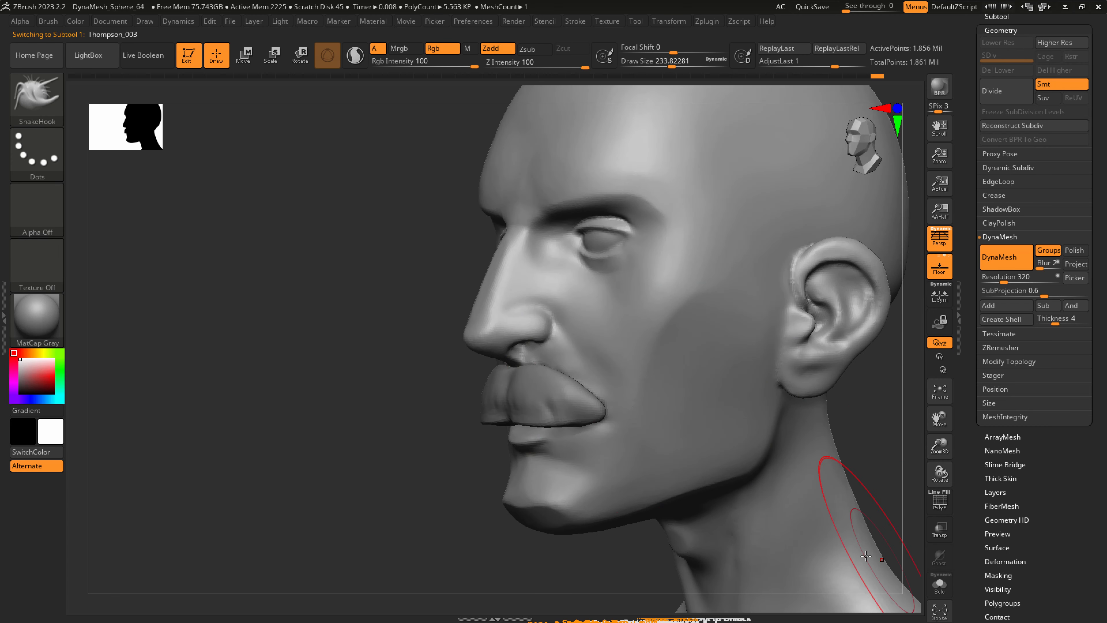
key("ctrl")
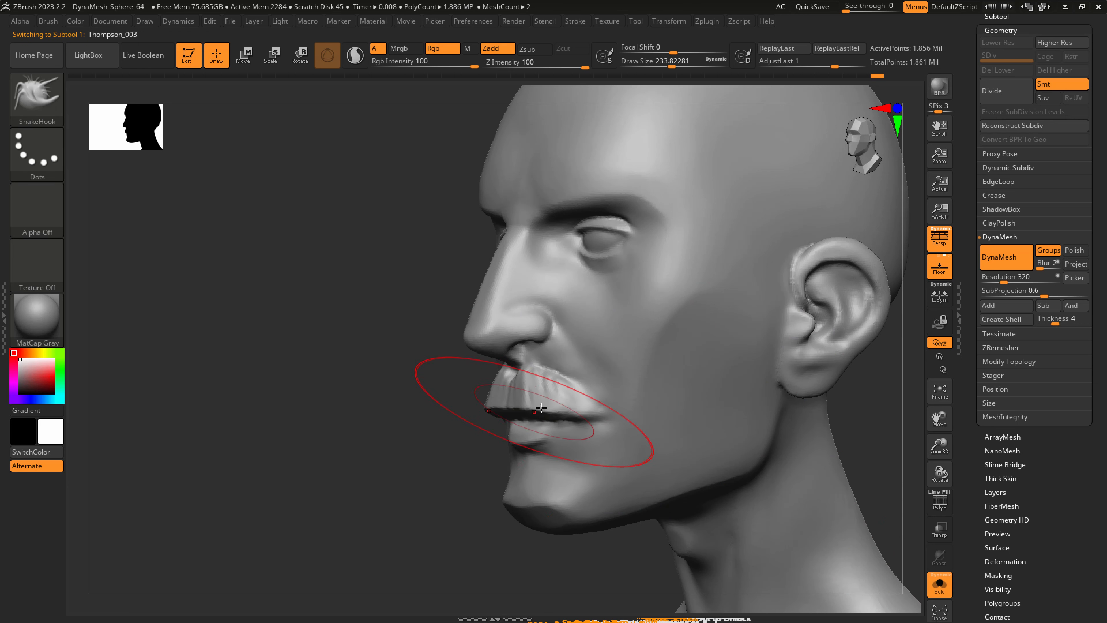
right_click_drag(524, 406, 543, 396)
key("s")
left_click_drag(543, 396, 523, 394)
key("shift")
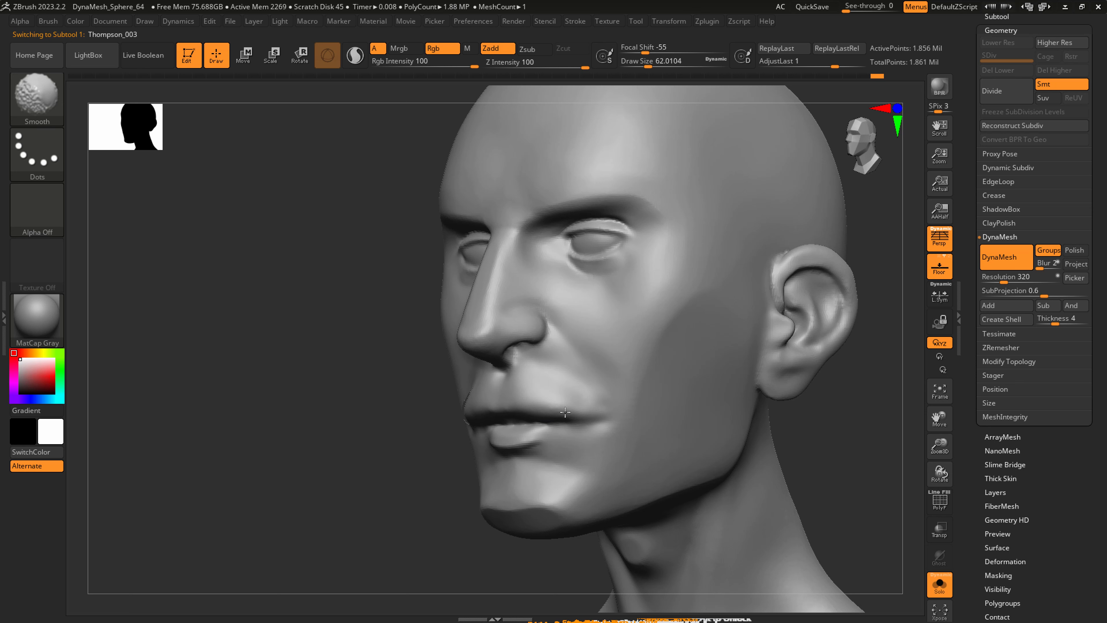
left_click_drag(565, 411, 562, 408, "shift")
mouse_move(541, 399)
right_mouse_down()
mouse_move(556, 395)
mouse_move(536, 386)
mouse_move(545, 410)
right_mouse_up()
Flatten the upper lip area under the nose with hPolish at a draw size of about 41.
key("b")
key("h")
key("p")
key("s")
left_click(514, 411)
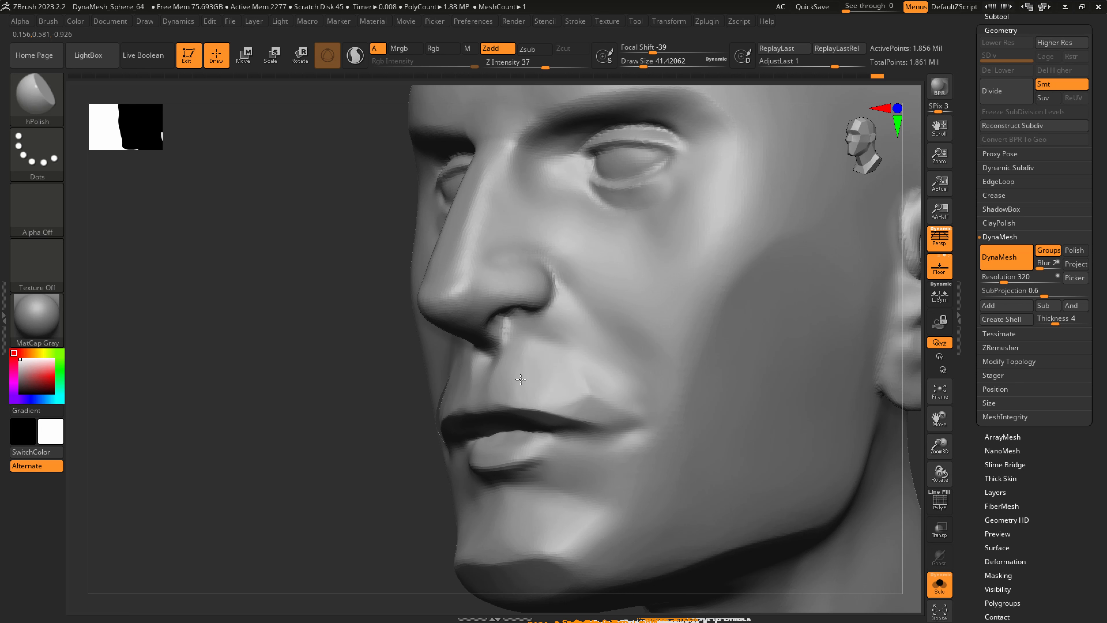
Sharpen the line between the lips with DamStandard at a draw size of about 65, and soften the mouth corner.
key("b")
key("d")
key("s")
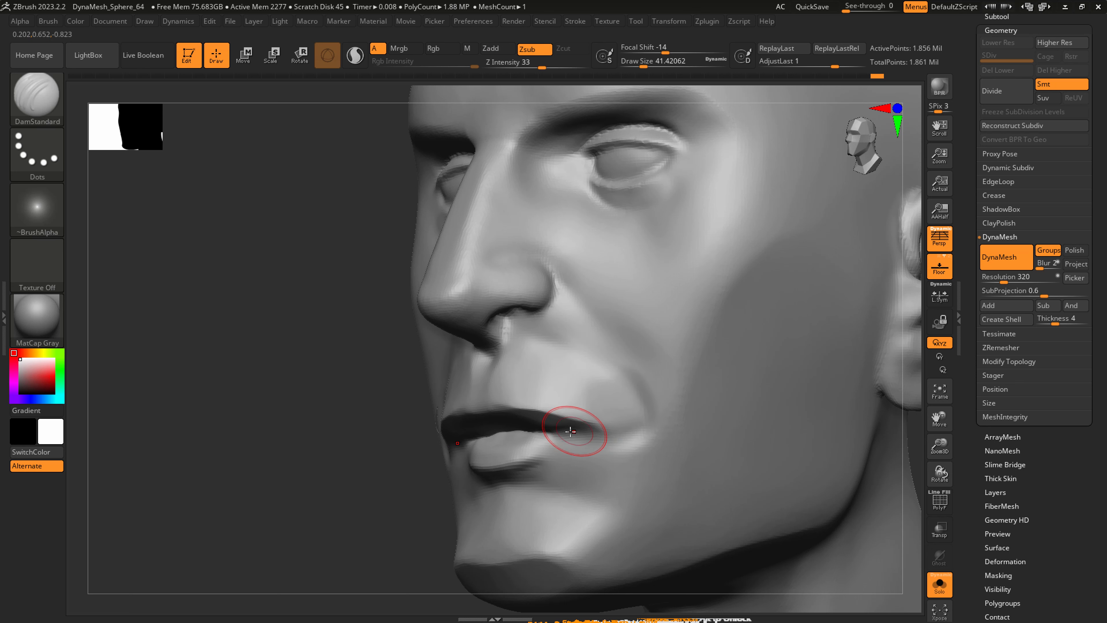
key("s")
left_click_drag(604, 426, 578, 373)
key("ctrl+z")
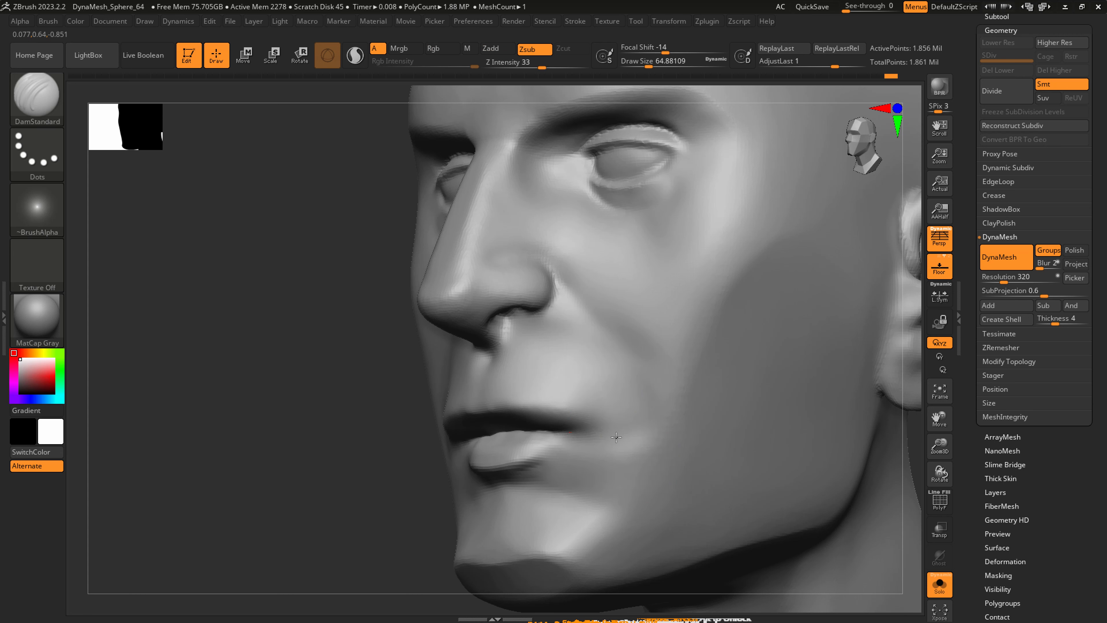
mouse_move(589, 431)
right_mouse_down()
mouse_move(518, 415)
mouse_move(567, 404)
right_mouse_up()
Flatten the area beside the lower lip and mouth corner with hPolish at a draw size of about 65.
key("b")
key("h")
key("p")
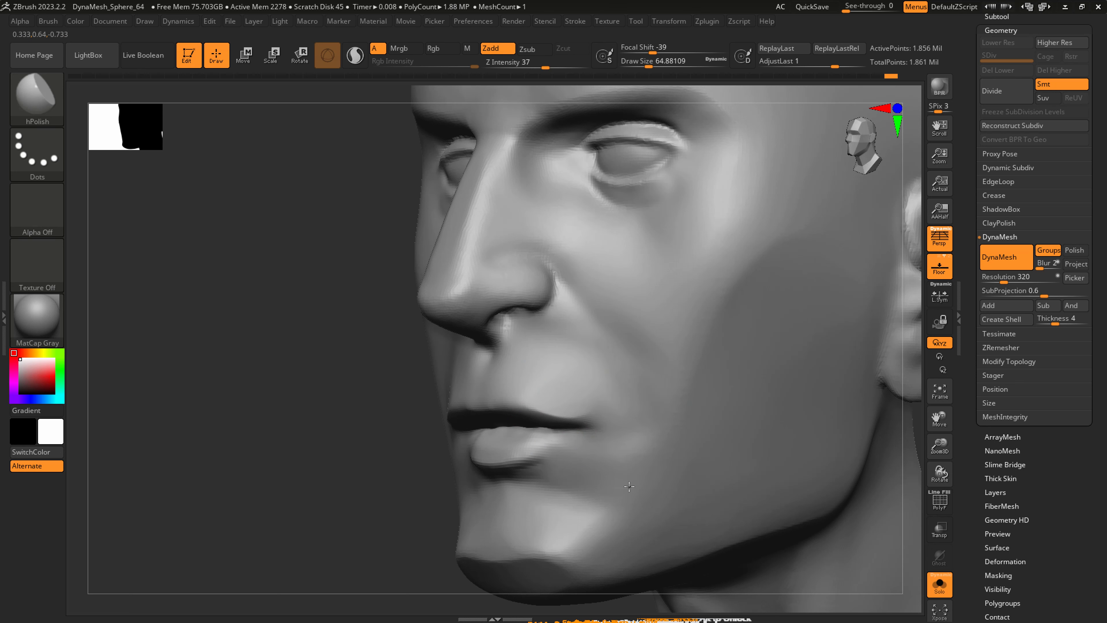
right_click_drag(562, 451, 608, 456)
Refine the crease under the lower lip with DamStandard at a draw size of about 65, and smooth the cheek beside the mouth.
key("b")
key("d")
key("s")
left_click_drag(526, 456, 567, 435)
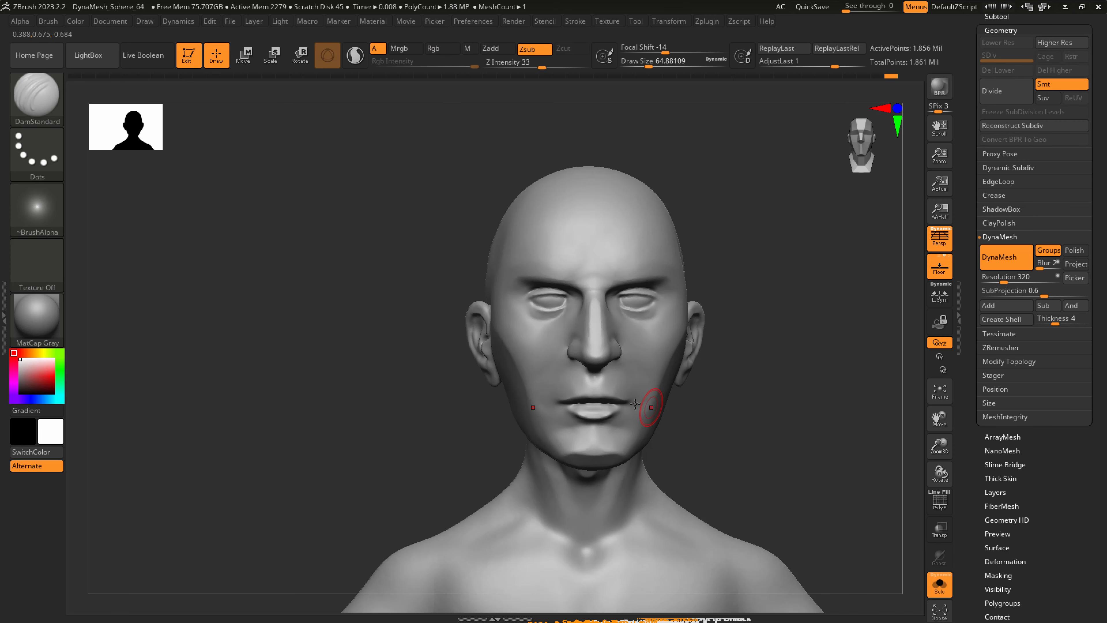
right_click_drag(635, 404, 625, 382)
key("shift")
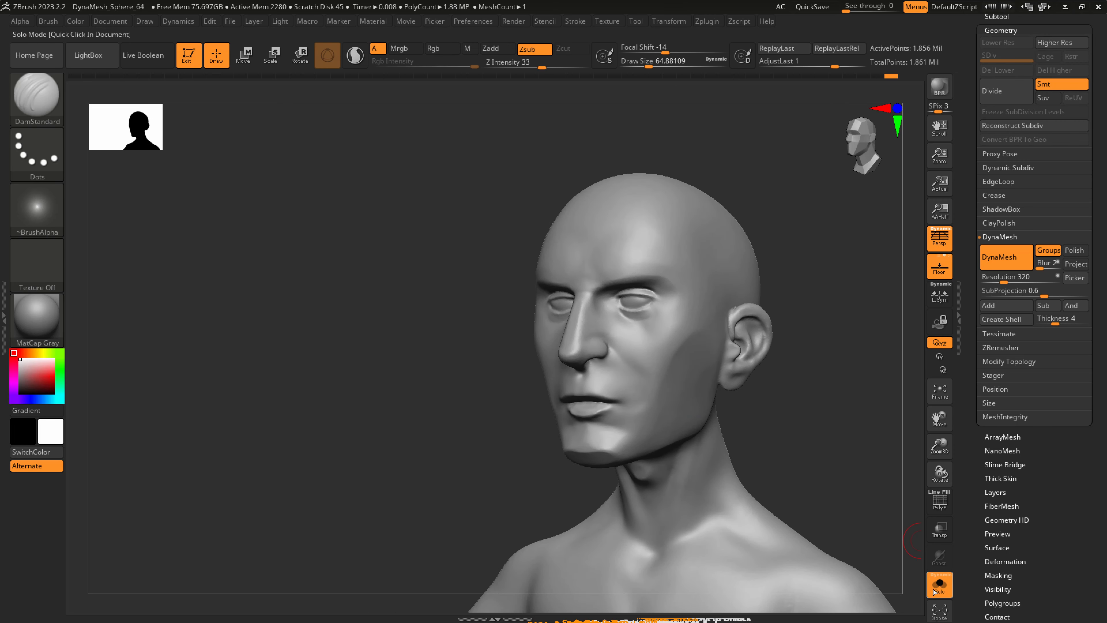
Show all subtools again and make the extracted moustache the active subtool.
left_click(933, 589)
left_click(1027, 19)
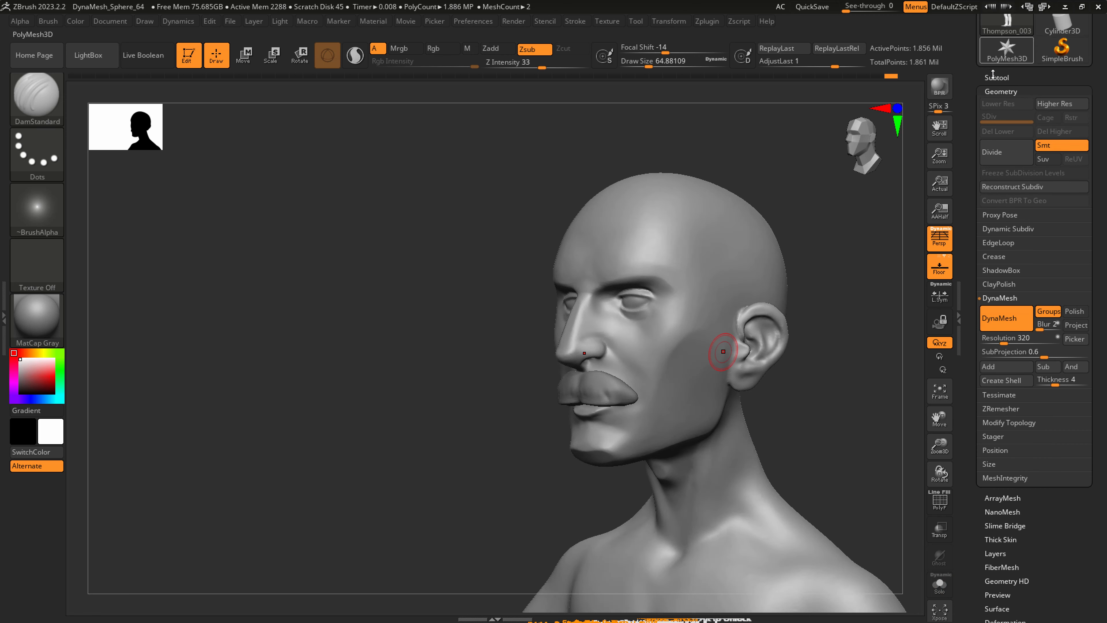
left_click(1045, 104)
mouse_move(647, 396)
right_mouse_down("ctrl")
mouse_move(639, 434)
mouse_move(624, 420)
right_mouse_up("ctrl")
Reshape the moustache's outline, bulk and tapered ends with SnakeHook at a draw size of about 65.
key("b")
key("s")
key("h")
left_click_drag(644, 402, 565, 353)
right_click_drag(564, 353, 540, 356)
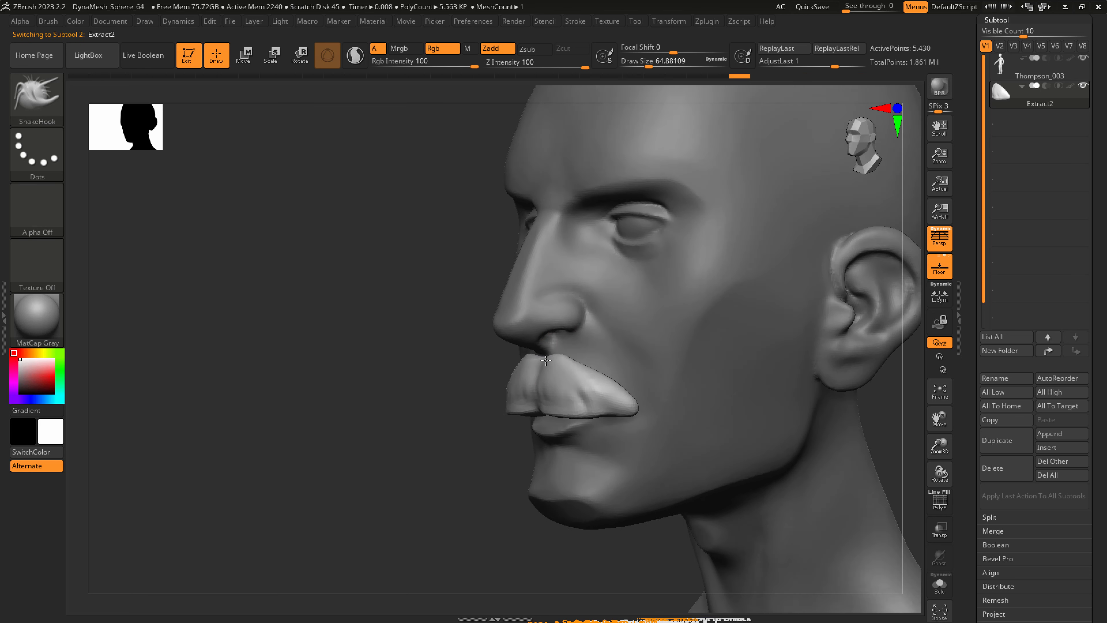
left_click_drag(569, 378, 556, 388)
left_click_drag(556, 394, 574, 410)
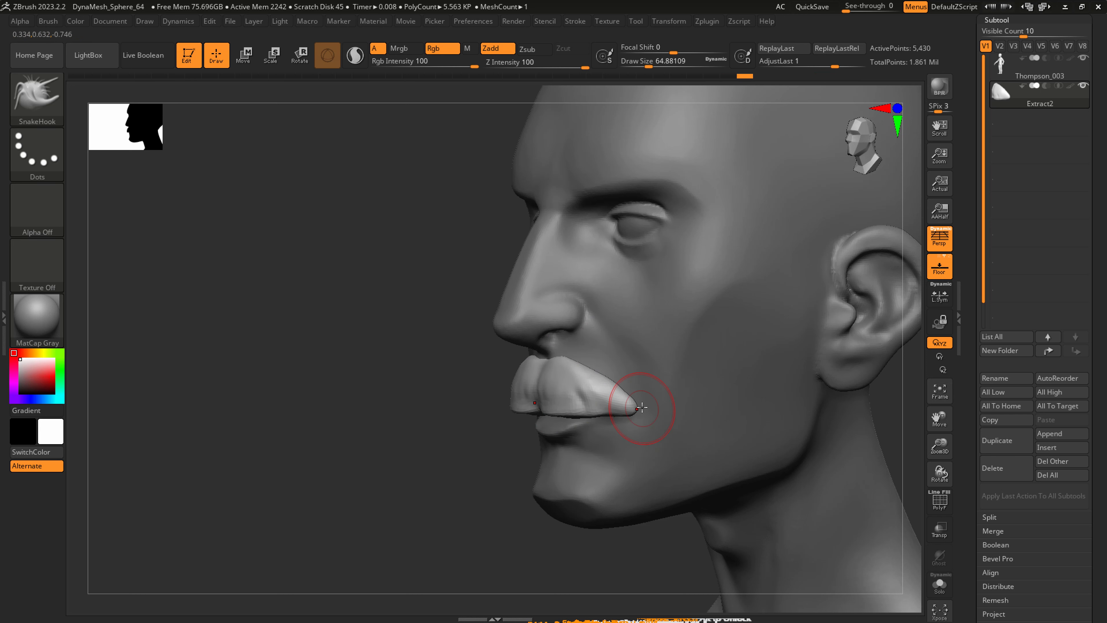
right_click_drag(636, 414, 633, 416)
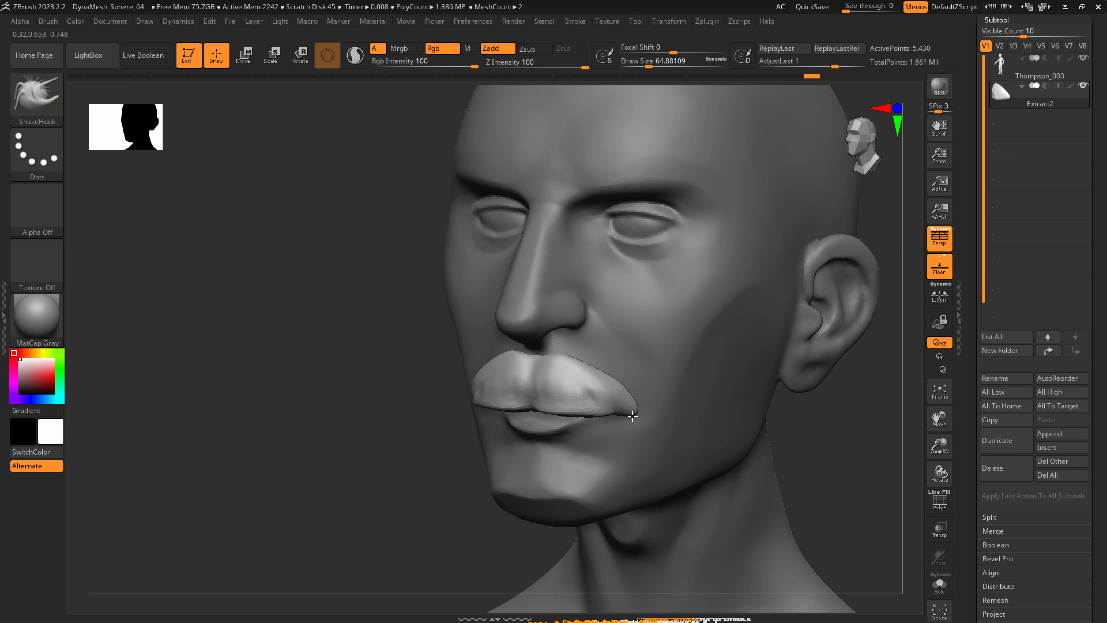
left_click_drag(619, 384, 615, 386)
mouse_move(600, 368)
left_mouse_down()
mouse_move(595, 388)
mouse_move(612, 394)
left_mouse_up()
mouse_move(661, 399)
right_mouse_down("ctrl")
mouse_move(660, 419)
mouse_move(588, 402)
mouse_move(612, 450)
right_mouse_up("ctrl")
Carve hair strands across the moustache from its upper edge to its lower edge with DamStandard at a draw size of about 23.
key("s")
left_click_drag(553, 386, 602, 445)
left_click_drag(596, 352, 614, 429)
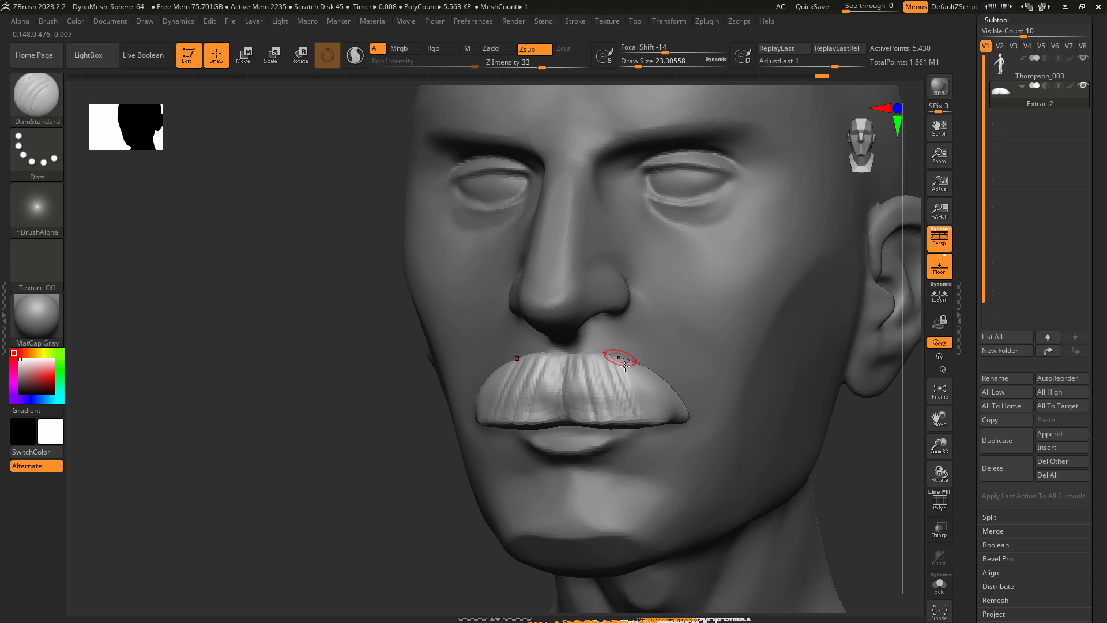
left_click_drag(624, 366, 654, 404)
right_click_drag(681, 406, 581, 377)
left_click_drag(576, 356, 566, 419)
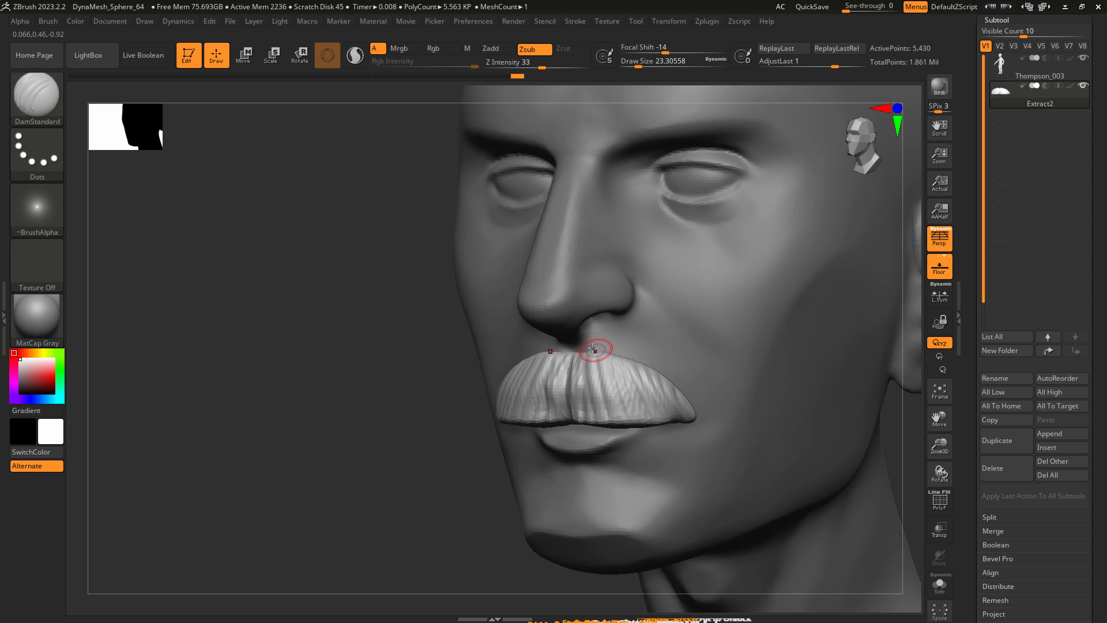
left_click_drag(594, 352, 620, 416)
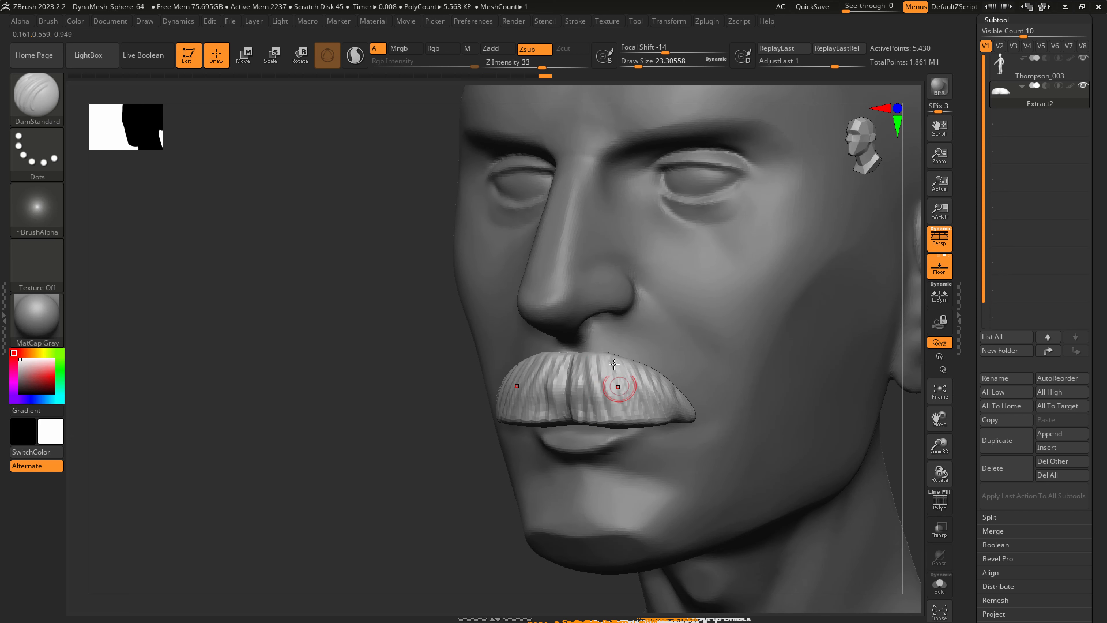
left_click_drag(614, 364, 643, 419)
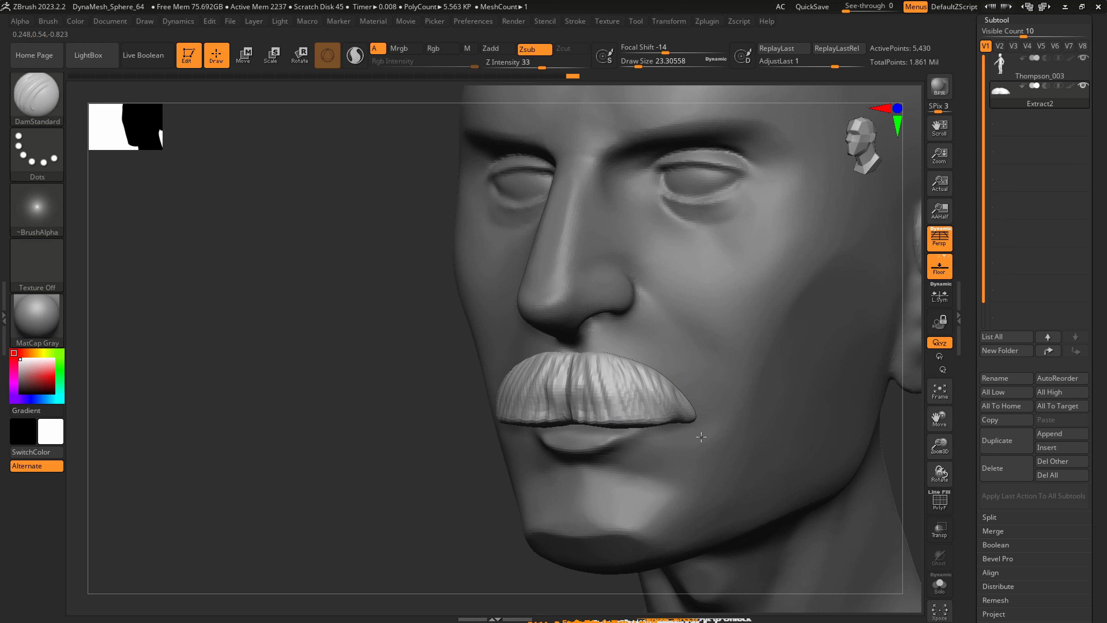
mouse_move(700, 440)
left_mouse_down("shift")
mouse_move(695, 422)
mouse_move(697, 449)
left_mouse_up("shift")
Adjust the moustache's lower edge and outer corners with SnakeHook at a draw size of about 41.
mouse_move(662, 445)
right_mouse_down("ctrl")
mouse_move(667, 392)
mouse_move(618, 416)
mouse_move(615, 458)
right_mouse_up("ctrl")
key("b")
key("s")
key("h")
key("s")
left_click_drag(610, 419, 616, 419)
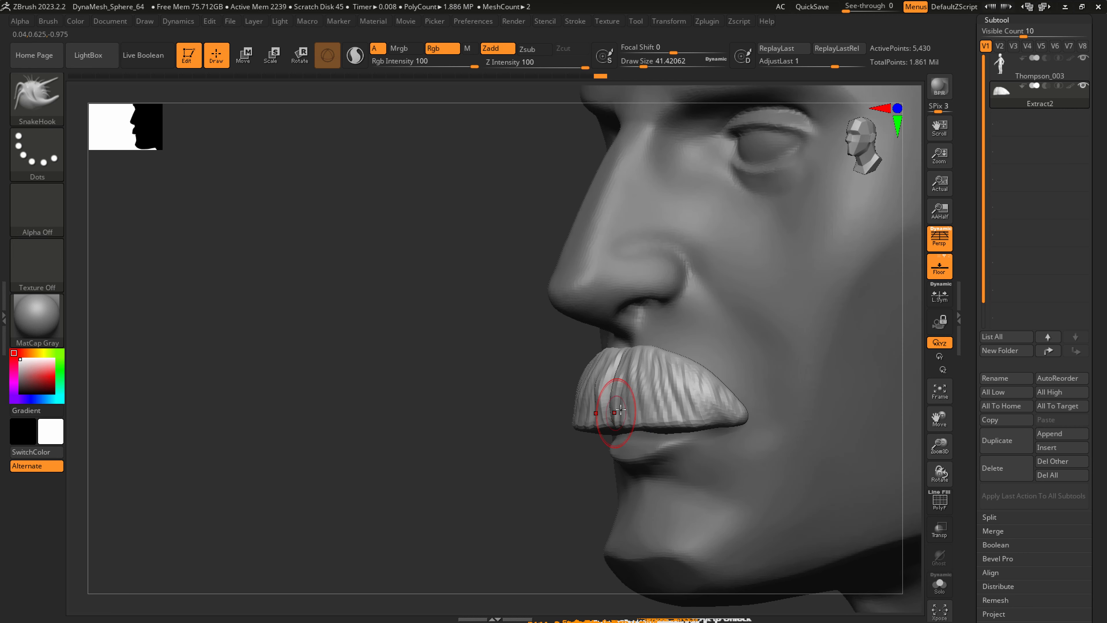
right_click_drag(660, 421, 702, 470)
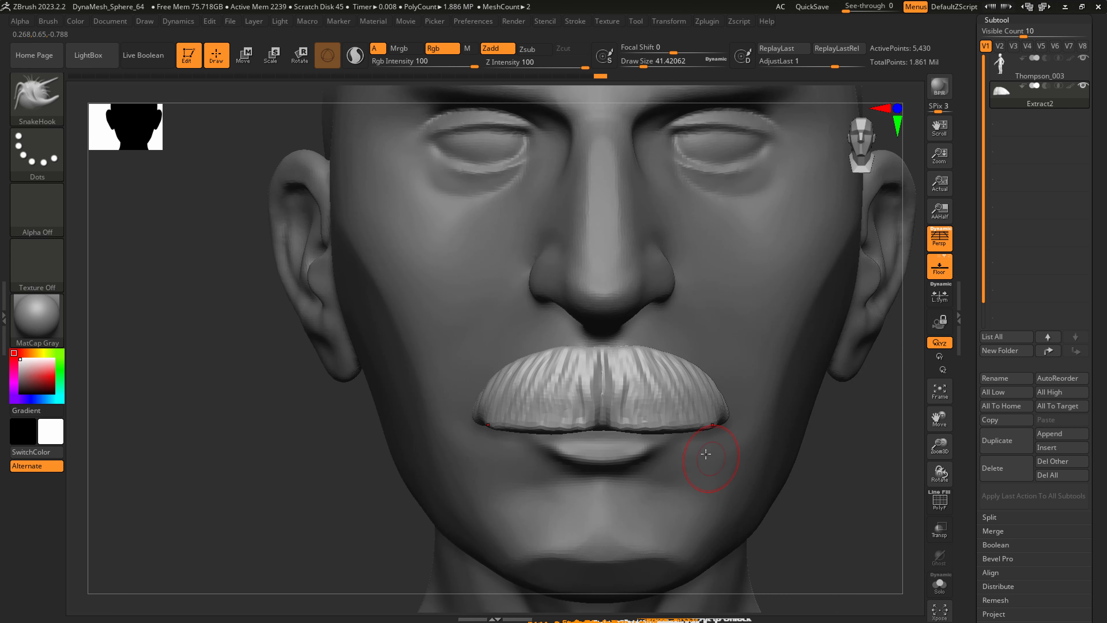
Trim the moustache's underside to a clean lower edge with the ClipCurve brush.
left_click(47, 100, "ctrl+shift")
left_click(107, 107)
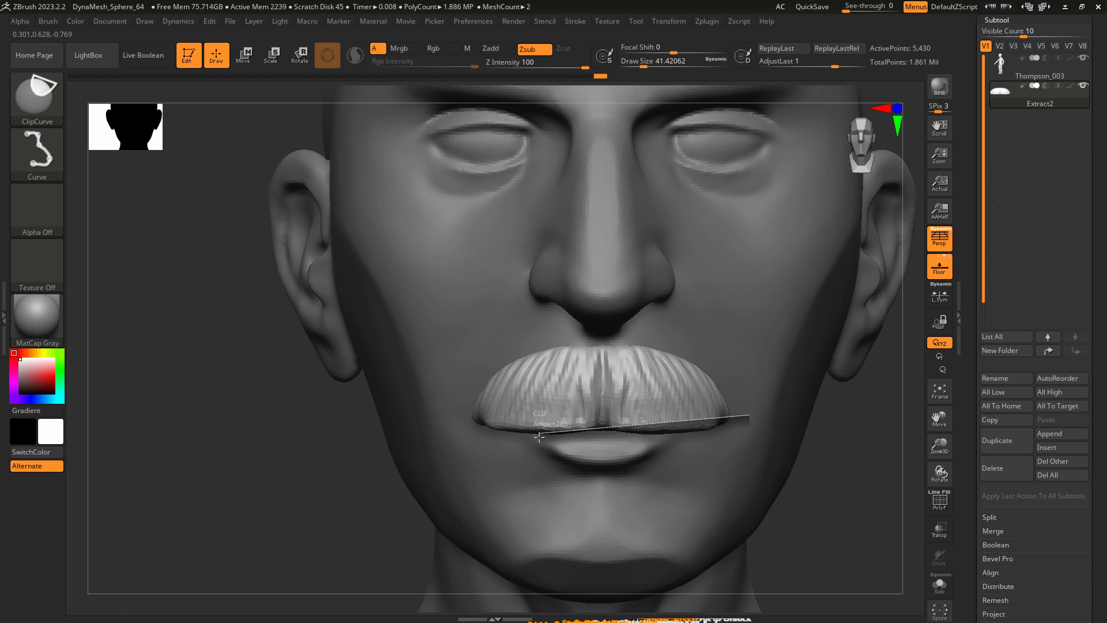
left_click_drag(539, 437, 537, 439, "ctrl+shift")
right_click_drag(680, 458, 610, 442)
mouse_move(721, 413)
right_mouse_down()
mouse_move(696, 407)
mouse_move(711, 413)
mouse_move(664, 425)
right_mouse_up()
Adjust the front profile and trimmed underside of the moustache with SnakeHook at a draw size of about 87.
key("b")
key("h")
key("p")
key("b")
key("s")
key("h")
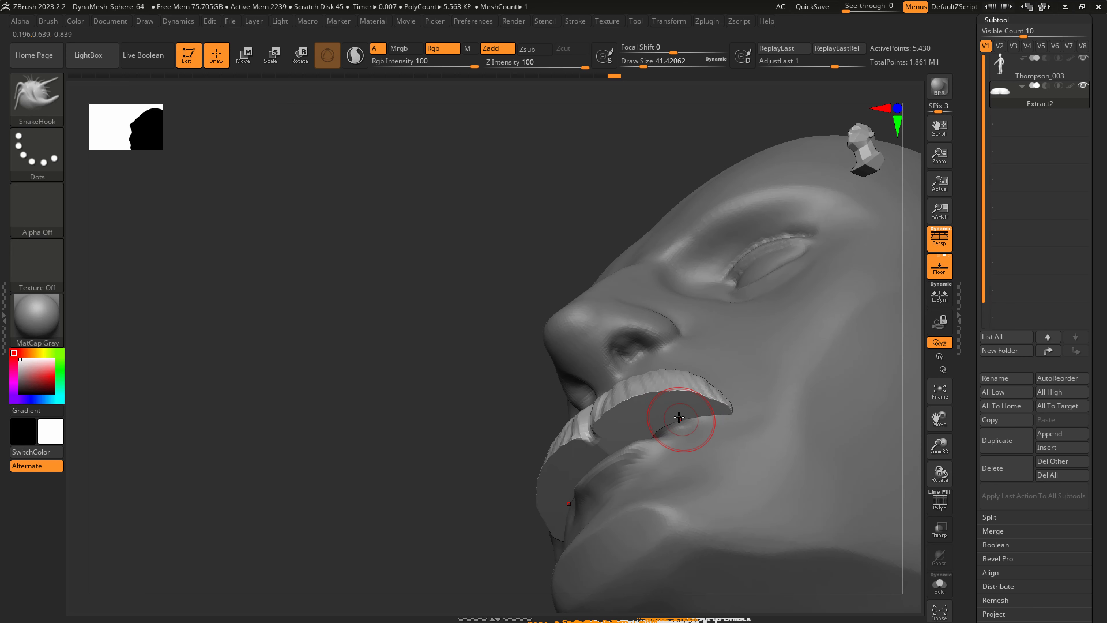
mouse_move(671, 418)
right_mouse_down()
mouse_move(662, 425)
mouse_move(716, 420)
mouse_move(691, 433)
mouse_move(703, 438)
mouse_move(569, 416)
right_mouse_up()
left_click_drag(569, 415, 580, 413)
right_click_drag(586, 403, 608, 400)
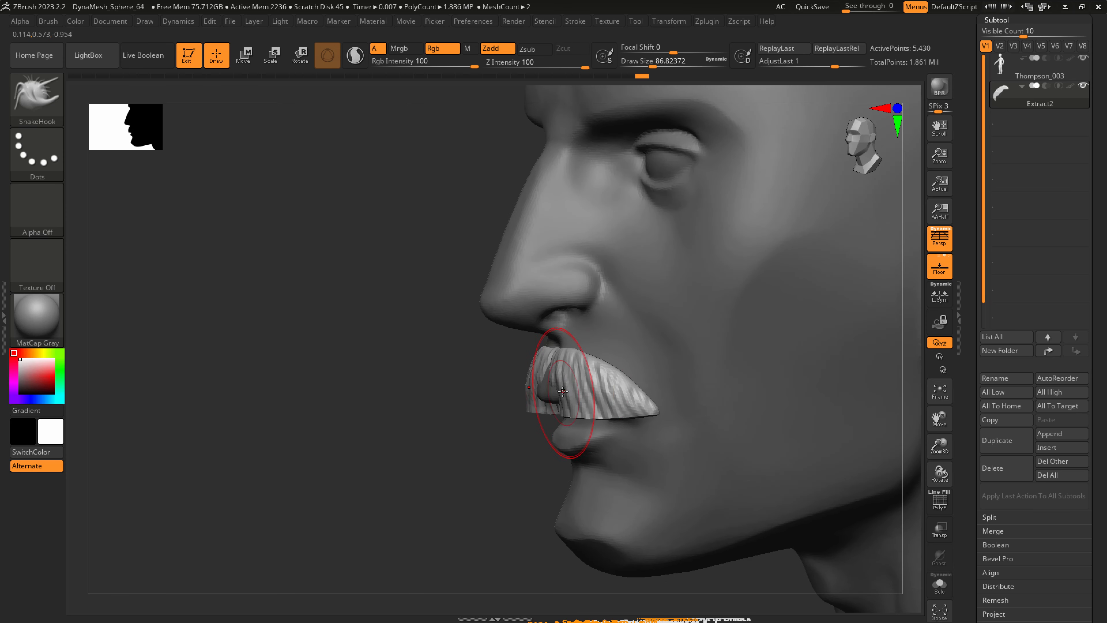
Refine the moustache's center and upper edge below the nose with SnakeHook at a draw size of about 51.
key("s")
left_click_drag(562, 396, 551, 398)
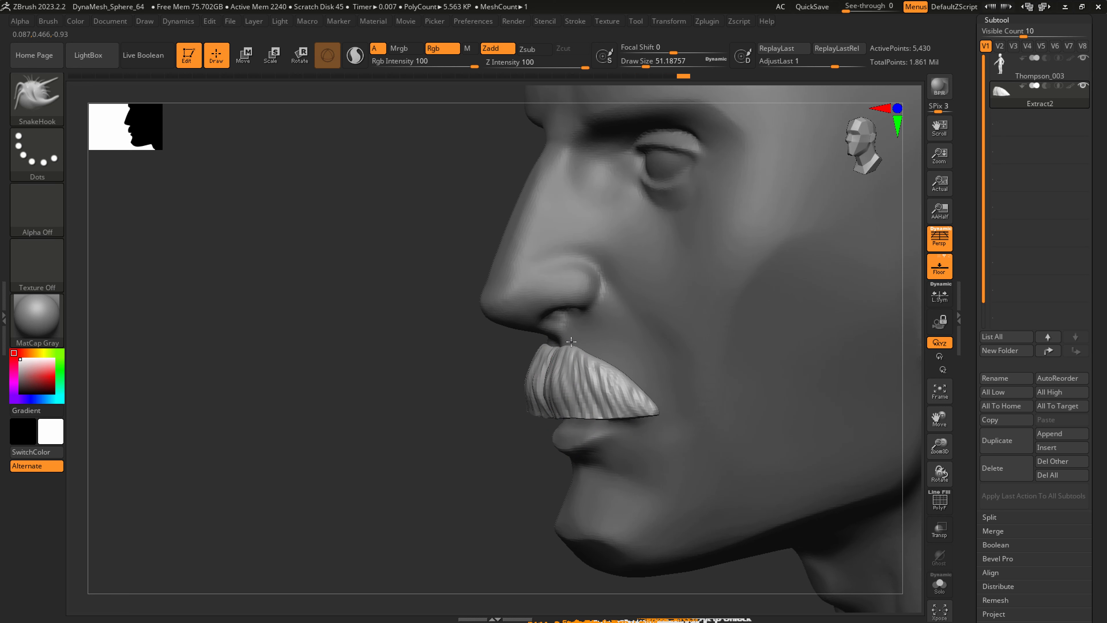
left_click_drag(559, 345, 563, 344)
mouse_move(598, 347)
right_mouse_down()
mouse_move(631, 348)
mouse_move(596, 348)
mouse_move(609, 352)
right_mouse_up()
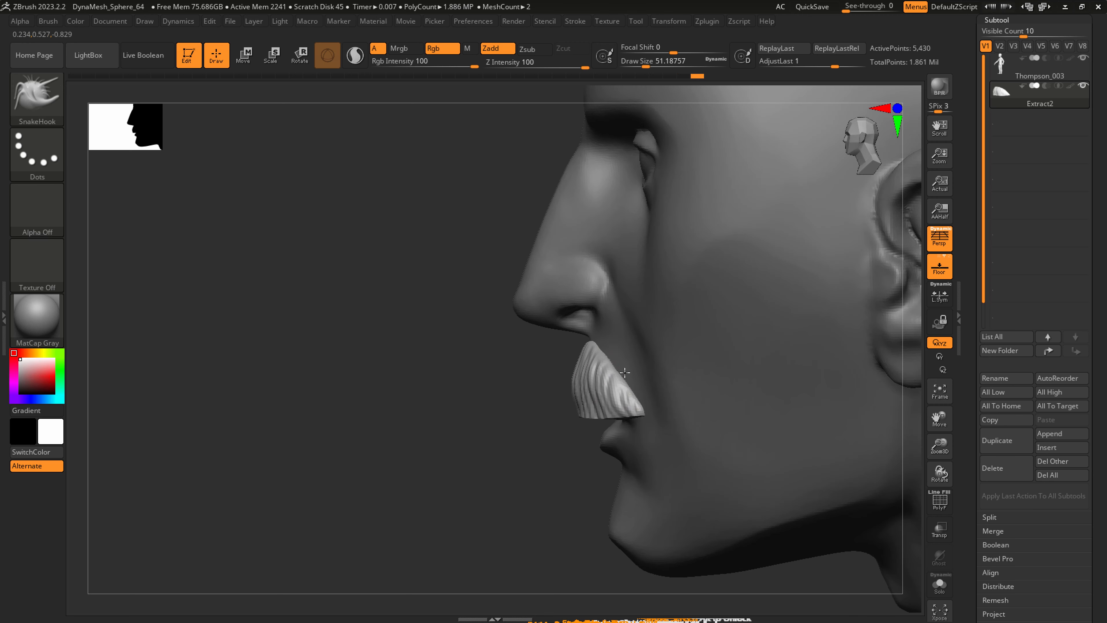
right_click_drag(658, 407, 579, 402)
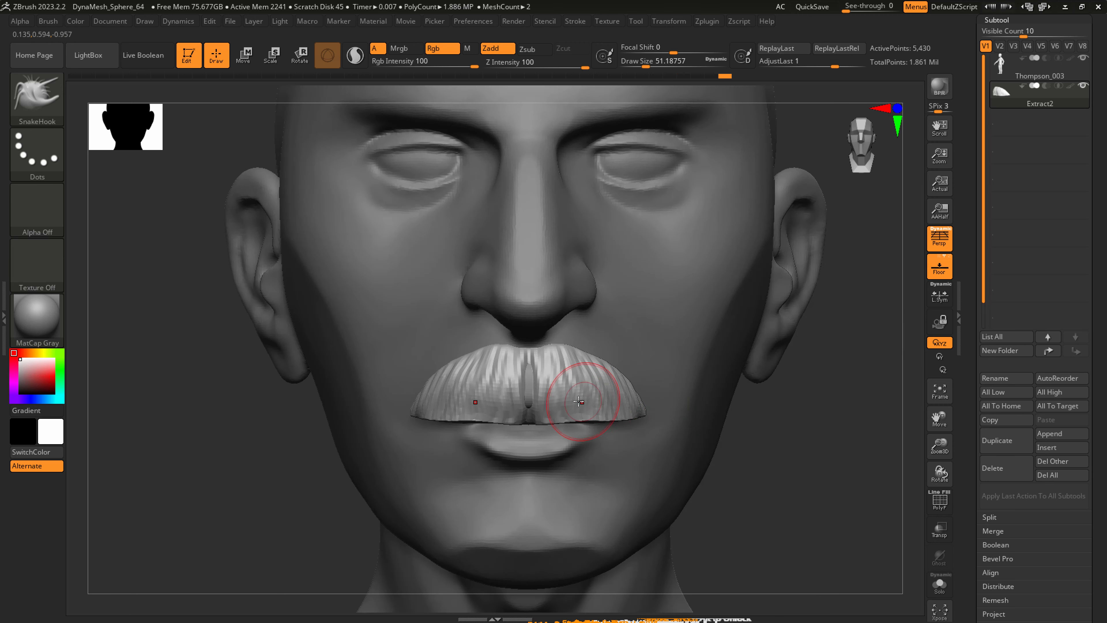
right_click_drag(653, 437, 606, 425)
Activate the head subtool and smooth the mouth area around the moustache at a draw size of about 90.
key("s")
left_click_drag(521, 397, 530, 397)
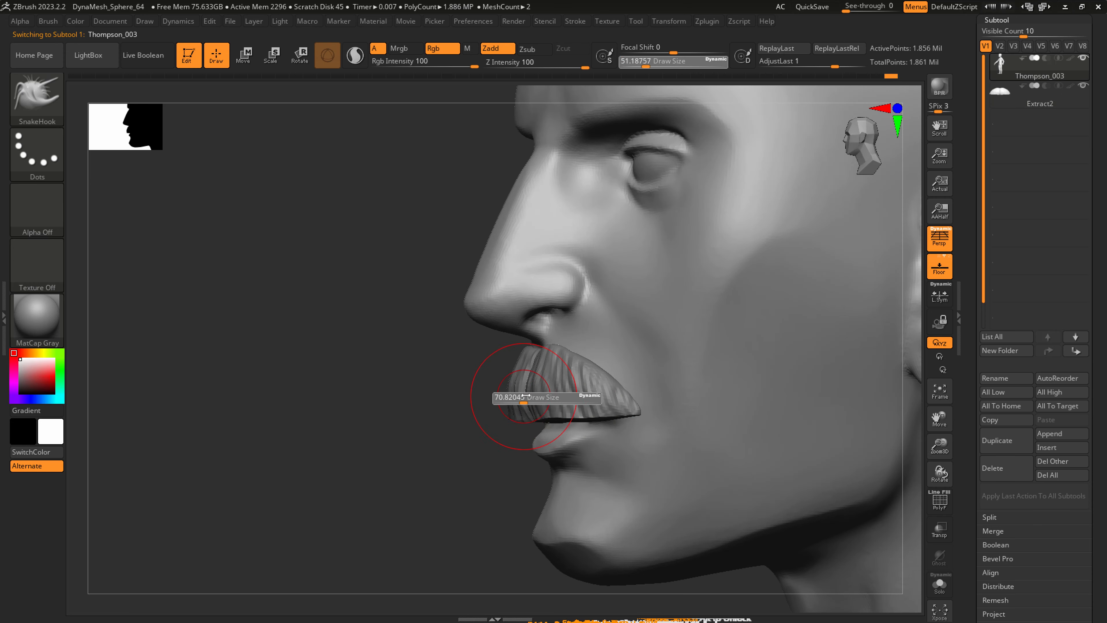
right_click_drag(544, 394, 593, 389)
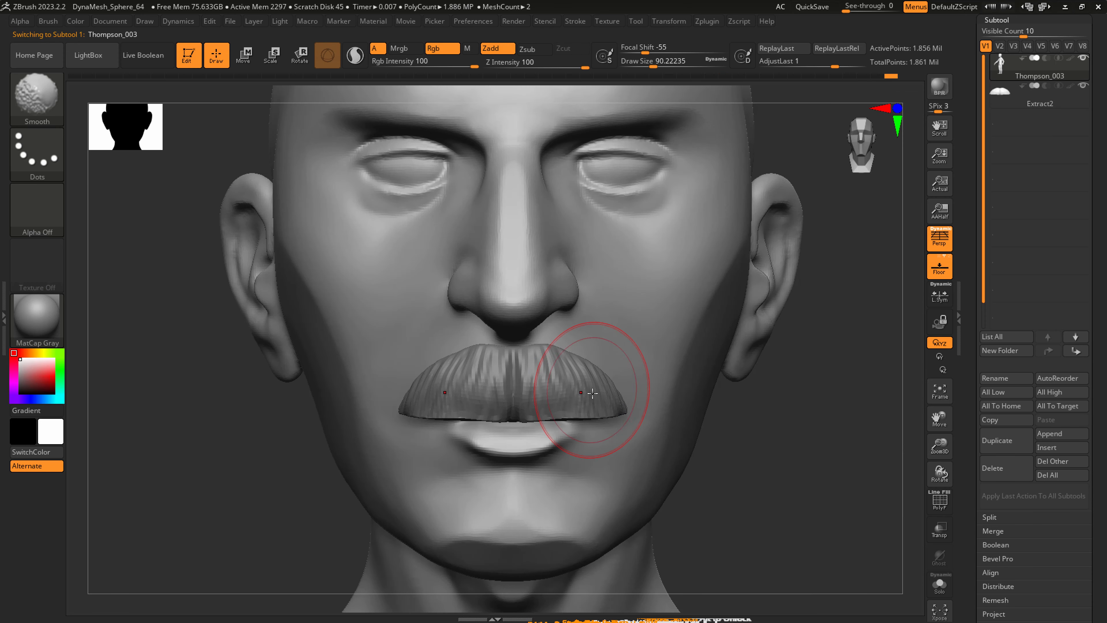
left_click(595, 389, "alt")
mouse_move(661, 422)
right_mouse_down()
mouse_move(630, 420)
mouse_move(579, 443)
mouse_move(548, 415)
right_mouse_up()
Shape the moustache's center parting, lower edge and corners with SnakeHook at draw sizes of about 44 and 31, smoothing its upper edge.
key("s")
left_click_drag(548, 409, 544, 411)
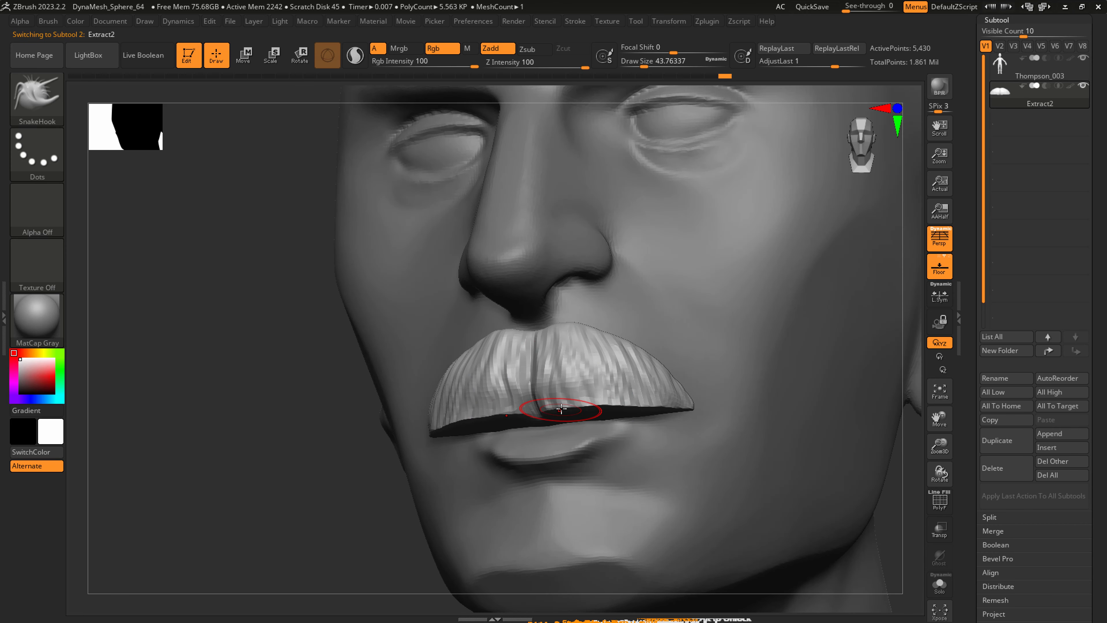
right_click_drag(545, 411, 559, 403)
key("s")
left_click_drag(556, 401, 549, 399)
left_click_drag(546, 399, 550, 400)
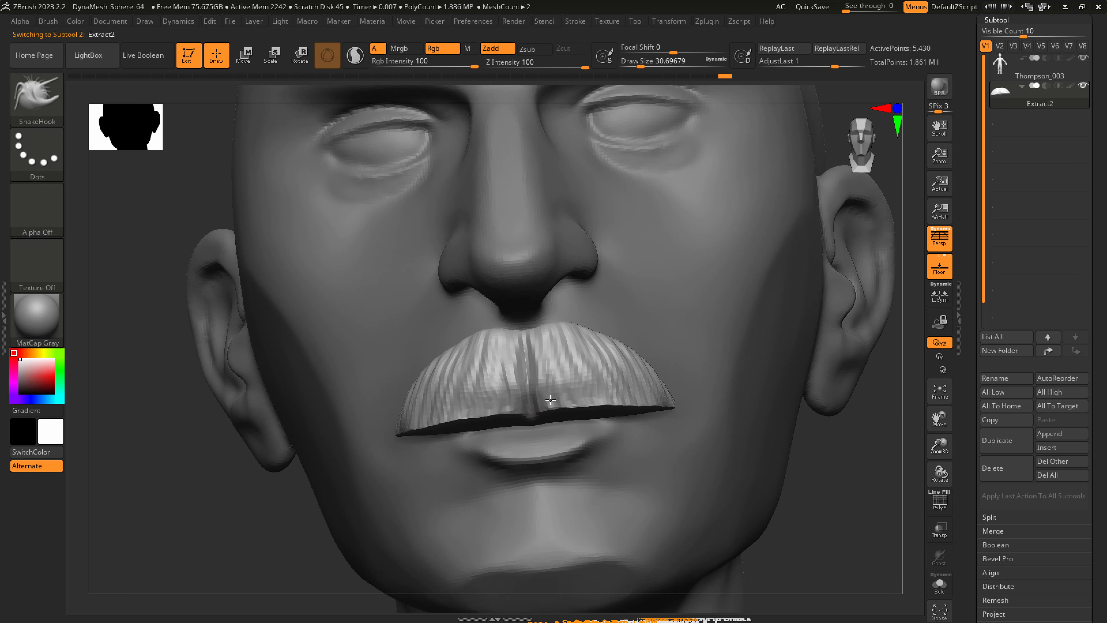
left_click_drag(580, 343, 577, 327)
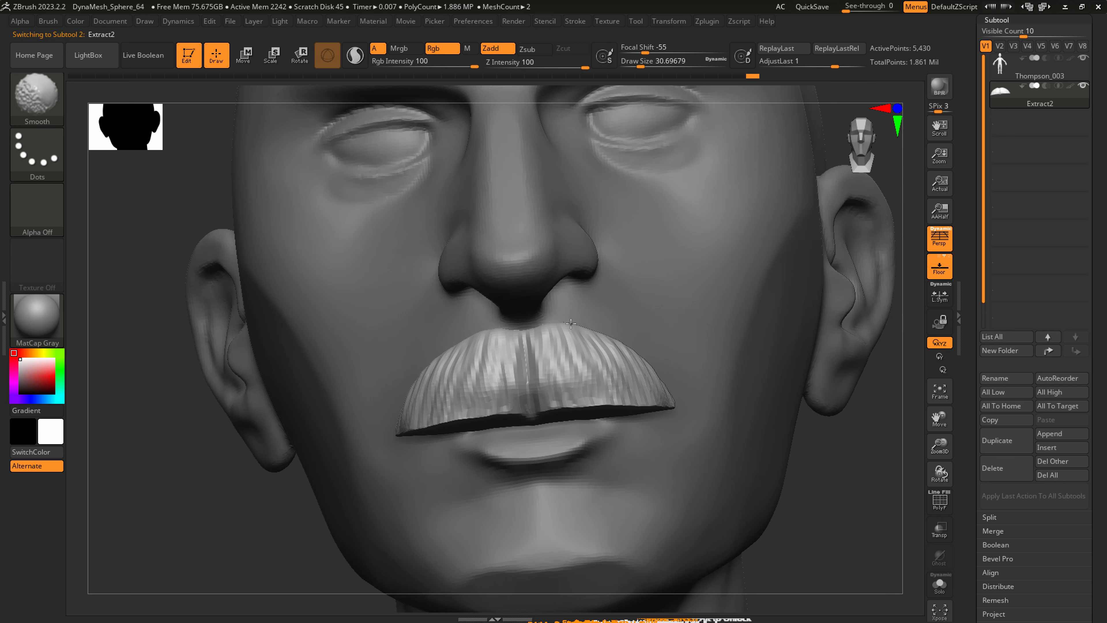
right_click_drag(665, 371, 581, 380, "shift")
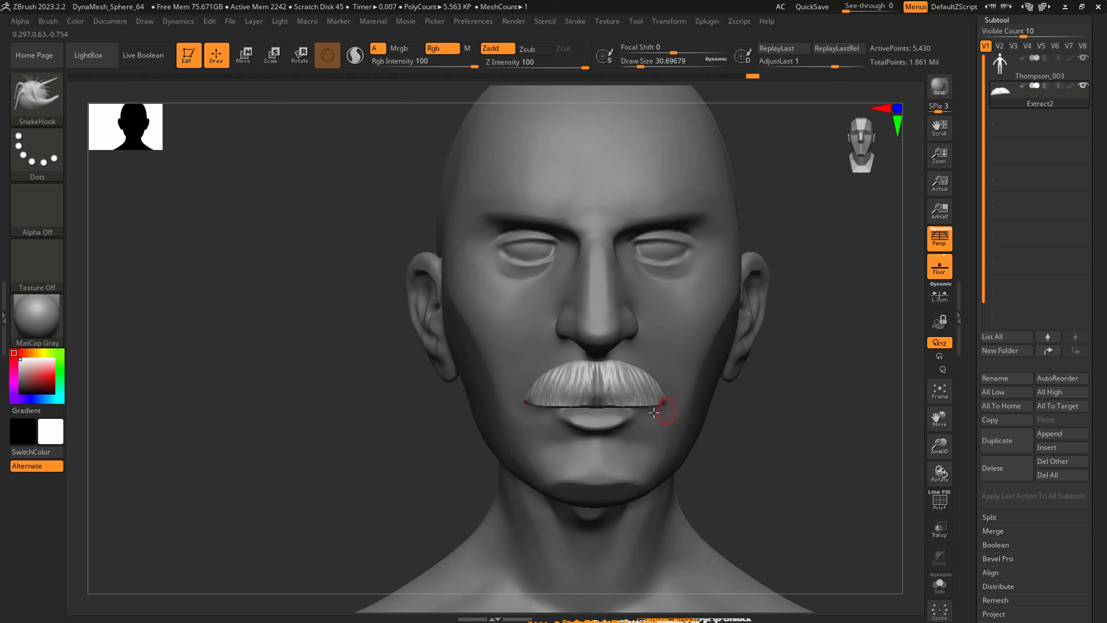
right_click_drag(662, 408, 577, 408)
right_click_drag(670, 440, 661, 426, "ctrl")
mouse_move(712, 463)
right_mouse_down("ctrl")
mouse_move(628, 442)
mouse_move(618, 436)
mouse_move(640, 440)
mouse_move(623, 414)
mouse_move(585, 388)
mouse_move(538, 396)
right_mouse_up("ctrl")
Activate the head subtool and deepen the crease between the lower lip and chin with DamStandard at a draw size of about 51.
key("p")
key("p")
left_click(611, 371, "alt")
key("b")
key("h")
key("p")
key("s")
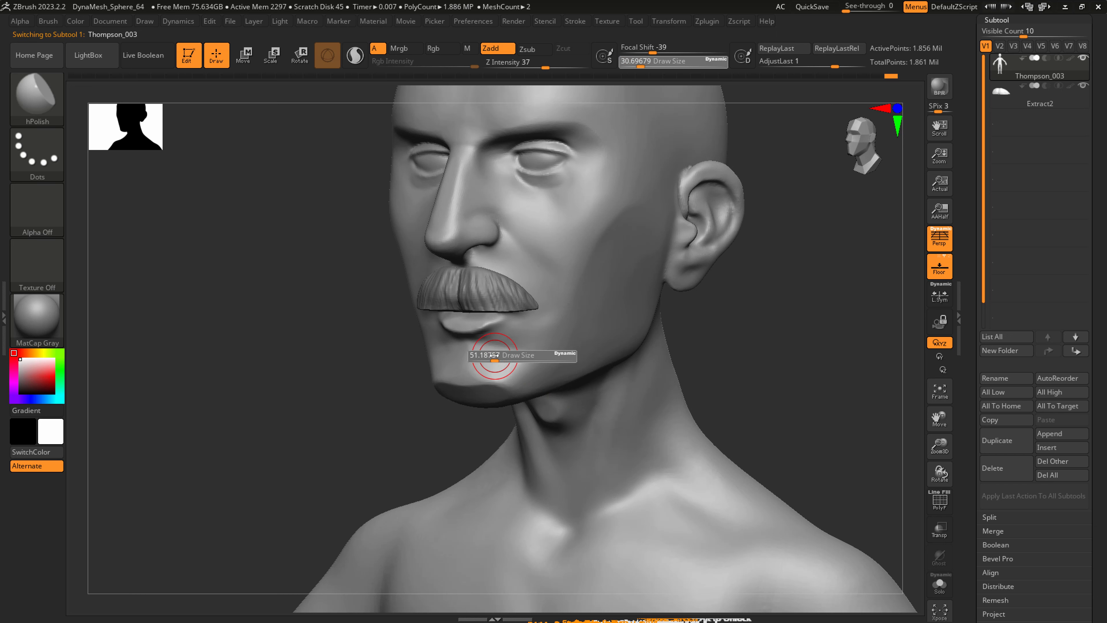
key("b")
key("d")
key("s")
mouse_move(490, 345)
right_mouse_down("ctrl")
mouse_move(487, 363)
mouse_move(470, 354)
right_mouse_up("ctrl")
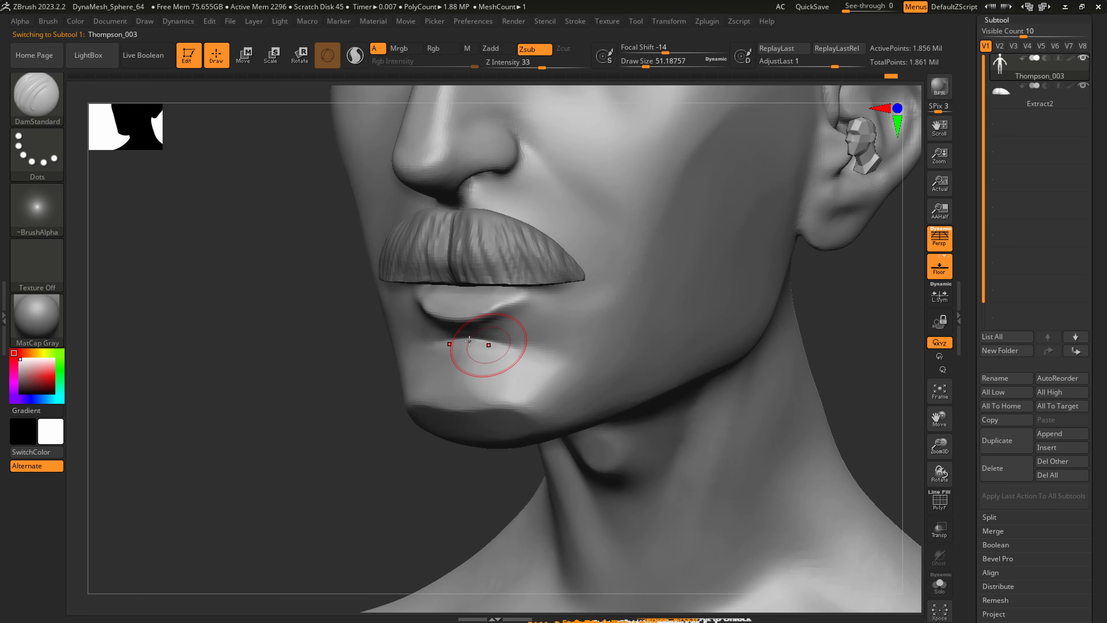
left_click_drag(528, 359, 536, 378, "shift")
mouse_move(473, 361)
left_mouse_down("shift")
mouse_move(538, 377)
mouse_move(530, 397)
left_mouse_up("shift")
right_click_drag(518, 398, 514, 375)
Flatten the planes beside the lower lip with hPolish at a draw size of about 39, and smooth the area beside the mouth corner.
key("b")
key("s")
key("h")
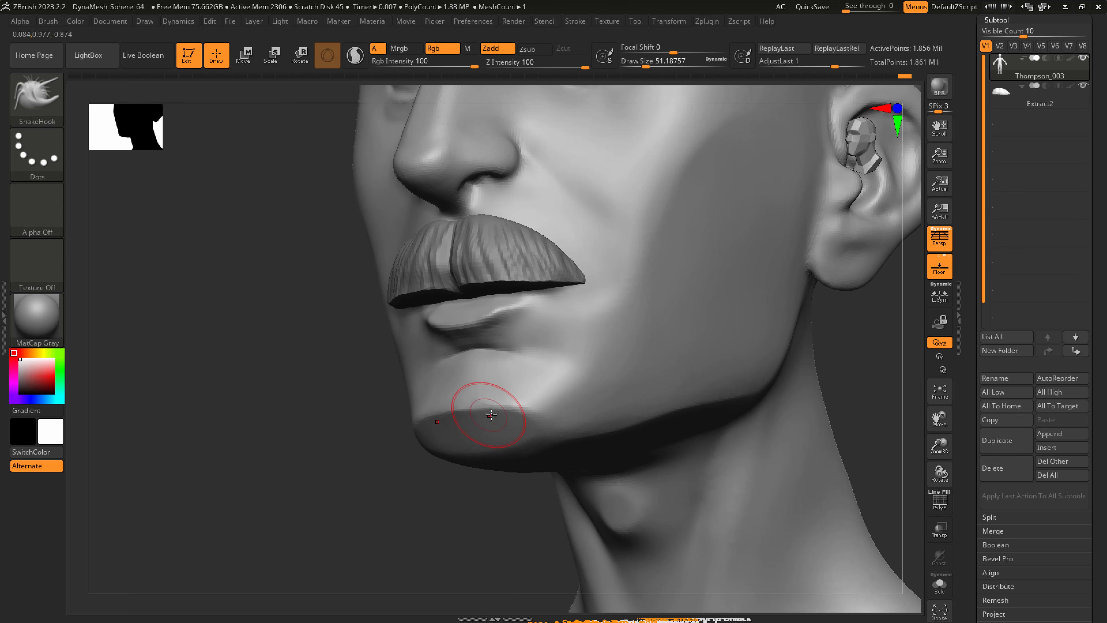
key("b")
key("h")
key("p")
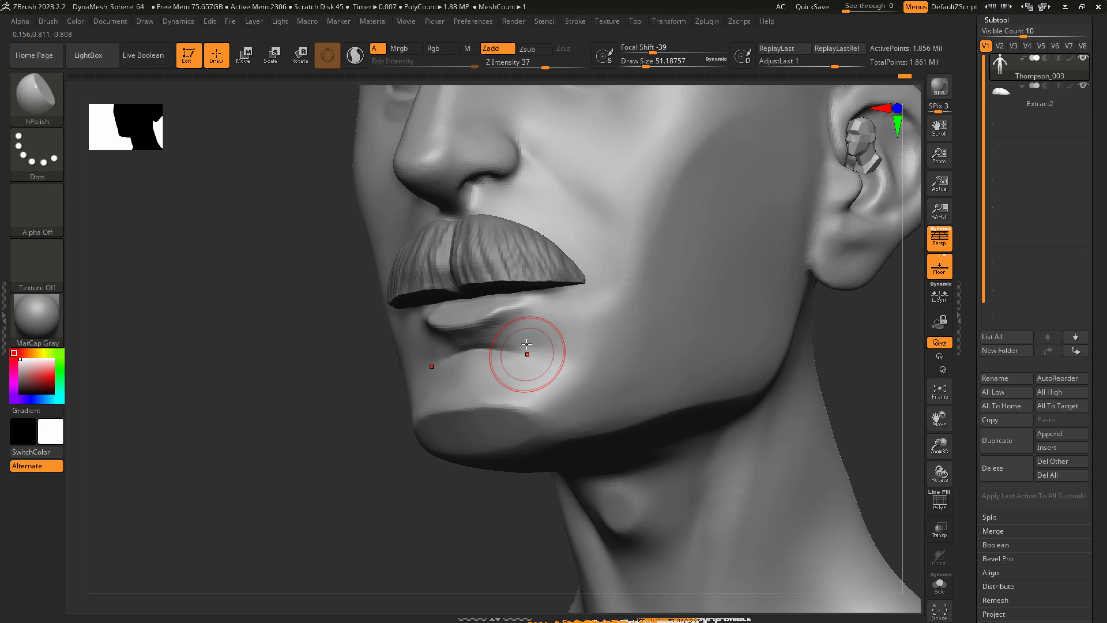
key("s")
left_click_drag(514, 330, 511, 330)
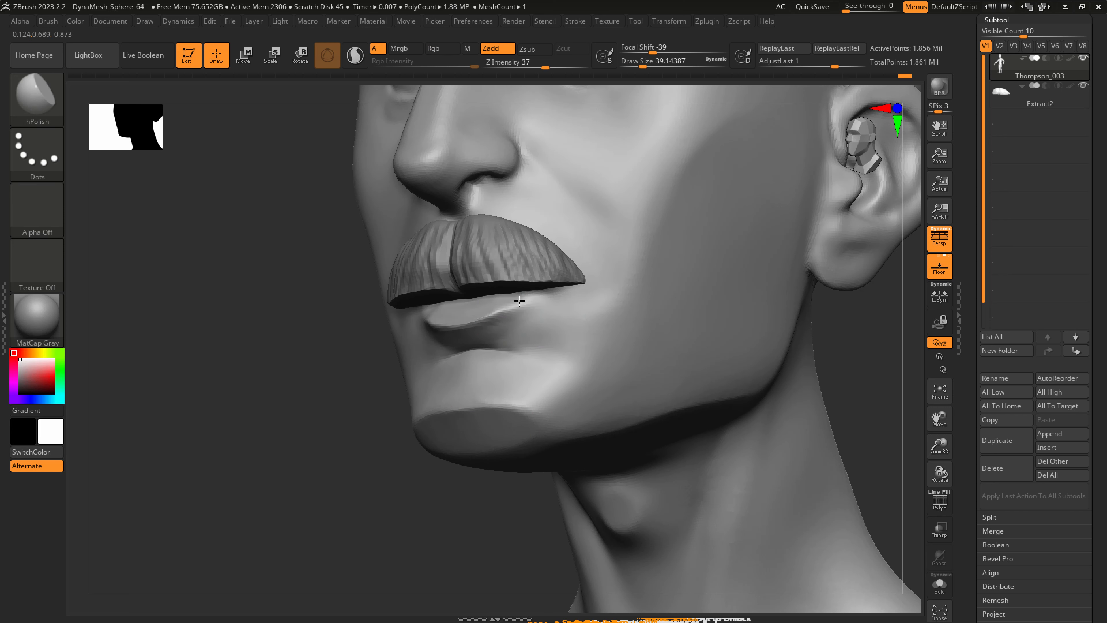
key("shift")
left_click_drag(591, 300, 575, 315, "shift")
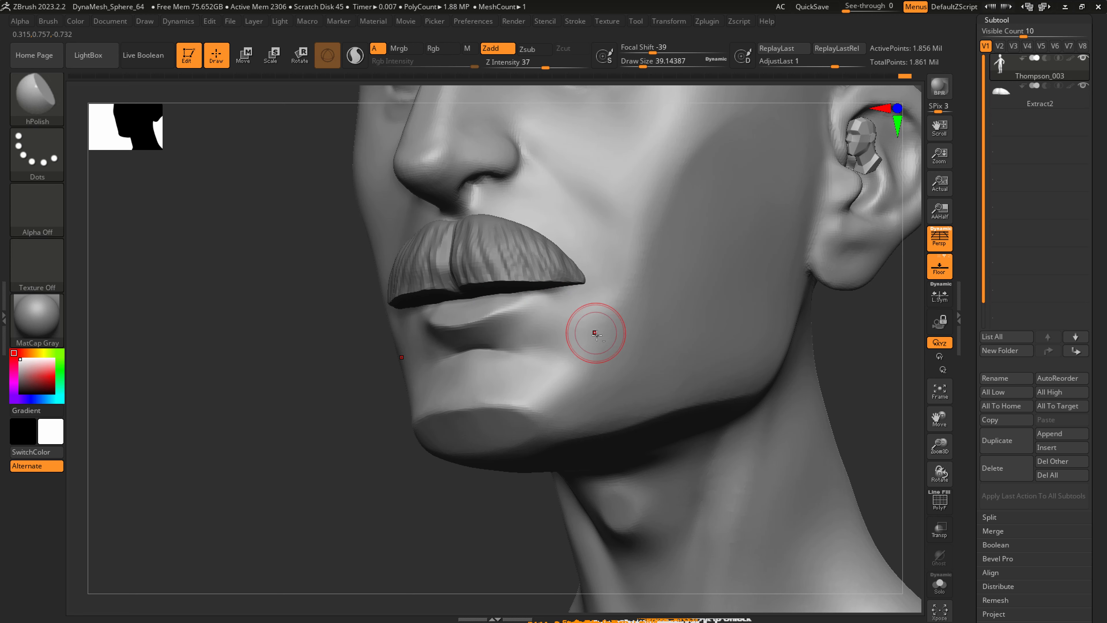
mouse_move(593, 331)
right_mouse_down("alt")
mouse_move(573, 351)
mouse_move(614, 361)
mouse_move(611, 334)
right_mouse_up("alt")
key("shift")
right_click_drag(610, 333, 570, 326)
Carve the fold running from the nostril toward the mouth corner with DamStandard at a draw size of about 77.
key("b")
key("d")
key("s")
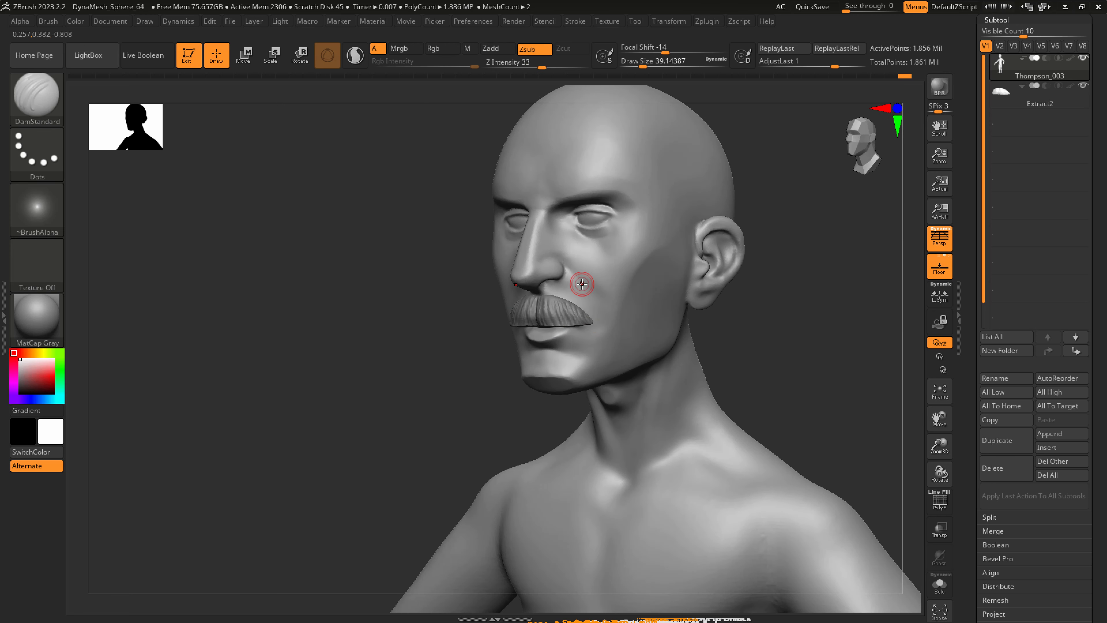
right_click_drag(582, 283, 556, 282)
right_click_drag(556, 281, 573, 292, "alt")
key("s")
left_click_drag(574, 292, 593, 346)
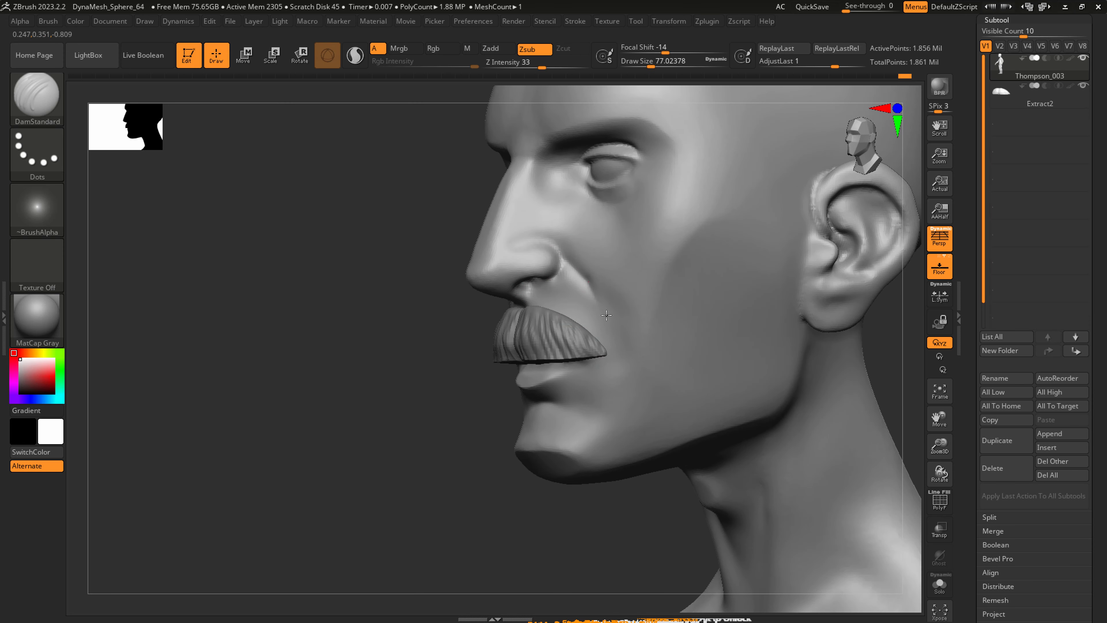
right_click_drag(637, 337, 627, 333)
Adjust the cheek and nostril area around the nasal fold with SnakeHook, reducing the draw size to 33, and smooth the fold.
key("b")
key("s")
key("h")
key("s")
left_click_drag(624, 333, 645, 369)
right_click_drag(648, 366, 665, 354)
key("s")
left_click(552, 288)
key("shift")
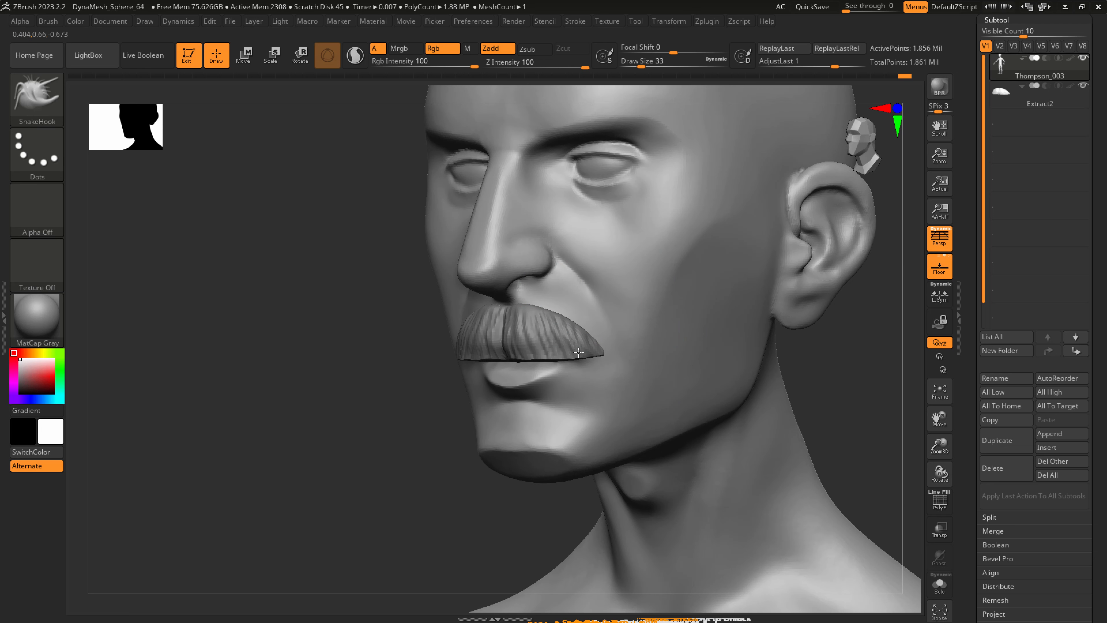
right_click_drag(591, 257, 601, 306, "ctrl")
right_click_drag(601, 305, 662, 368, "shift")
mouse_move(661, 303)
right_mouse_down()
mouse_move(638, 272)
mouse_move(664, 355)
right_mouse_up()
Carve the crease of the eye bag below the lower eyelid with DamStandard at a draw size of 33.
key("b")
key("d")
key("s")
right_click_drag(610, 264, 540, 255)
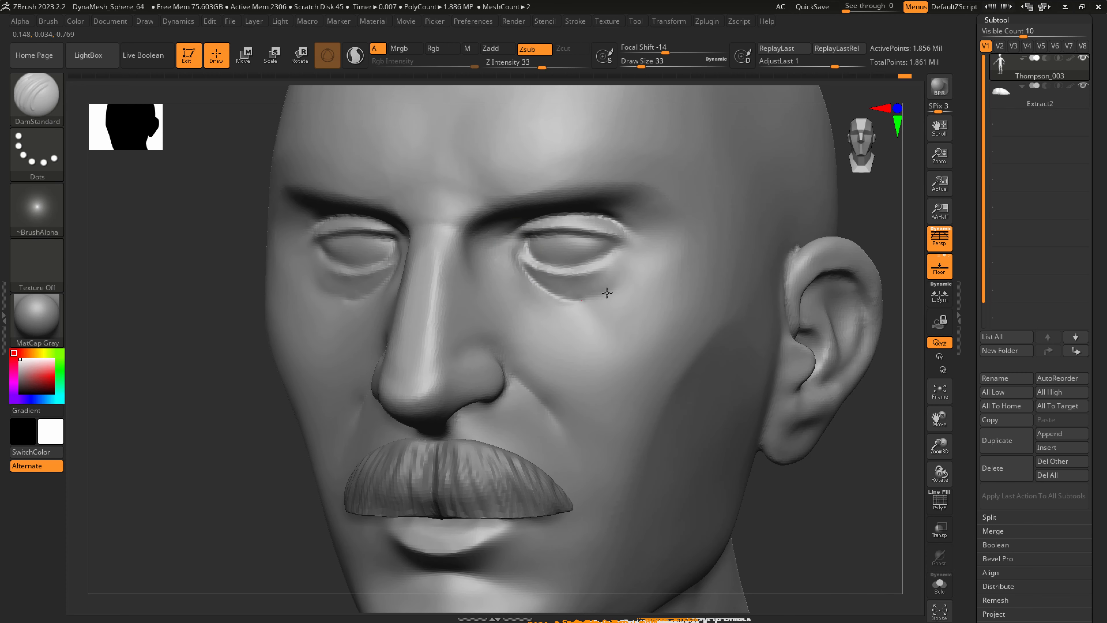
Flatten the eye bag below the lower eyelid with hPolish at a draw size of about 20, and smooth its inner end.
key("b")
key("h")
key("p")
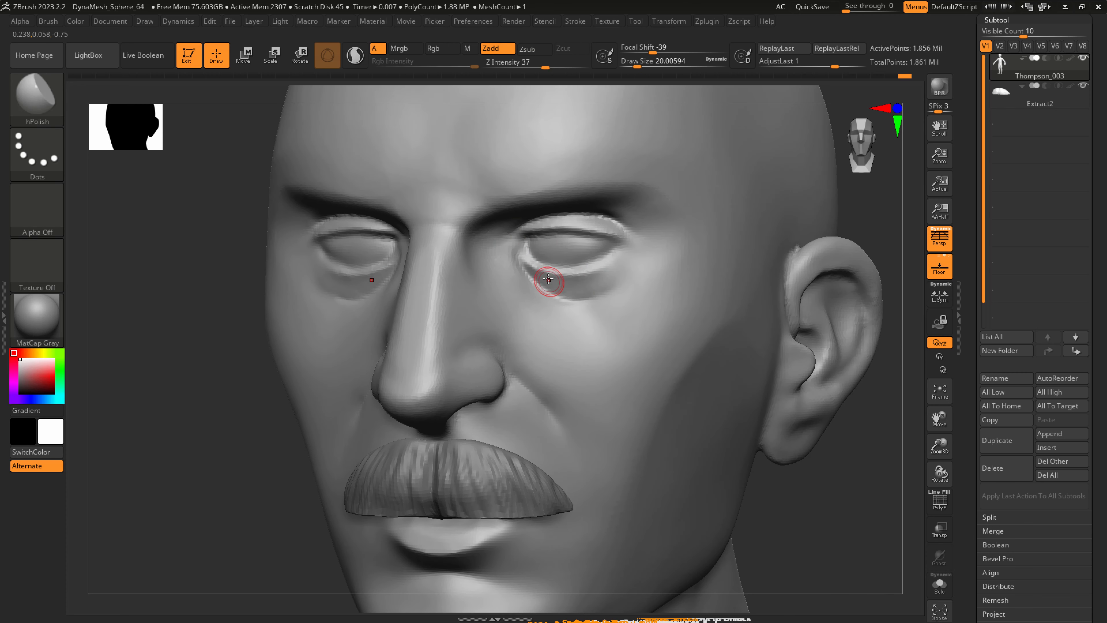
key("shift")
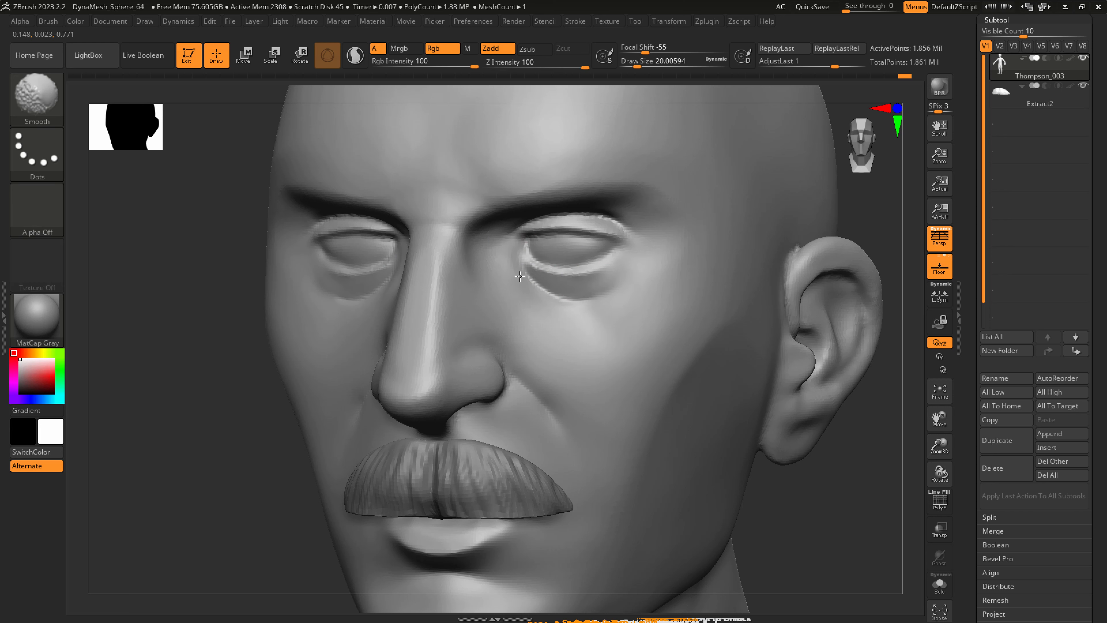
left_click_drag(554, 349, 555, 344, "shift")
Sharpen the inner eye corner and the eye bag crease with DamStandard at a draw size of about 20, and smooth the strokes.
key("b")
key("d")
key("s")
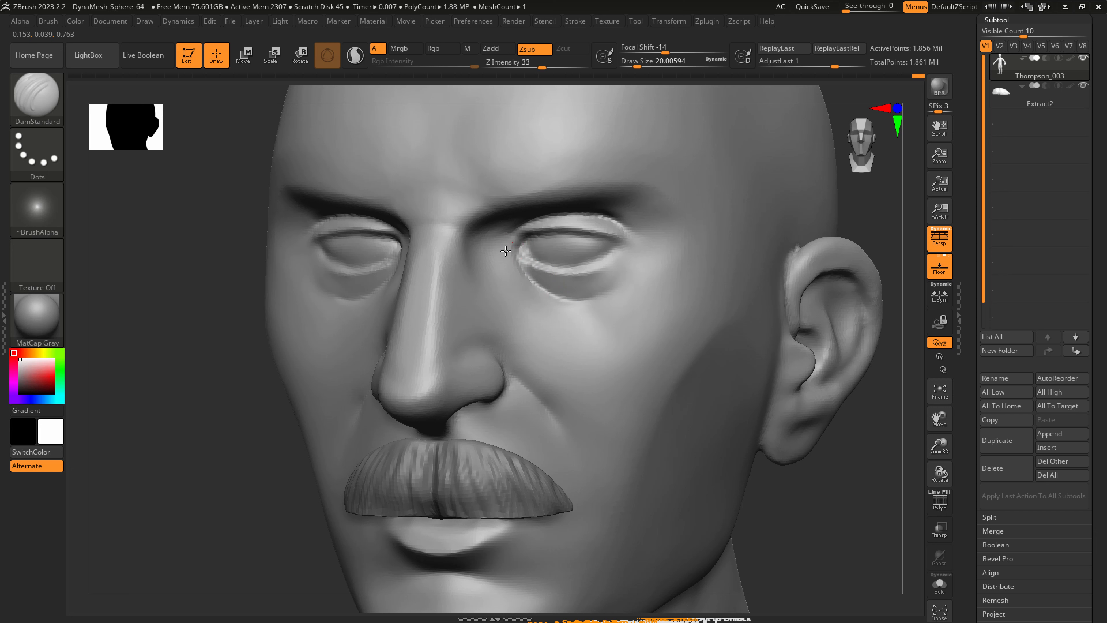
key("shift")
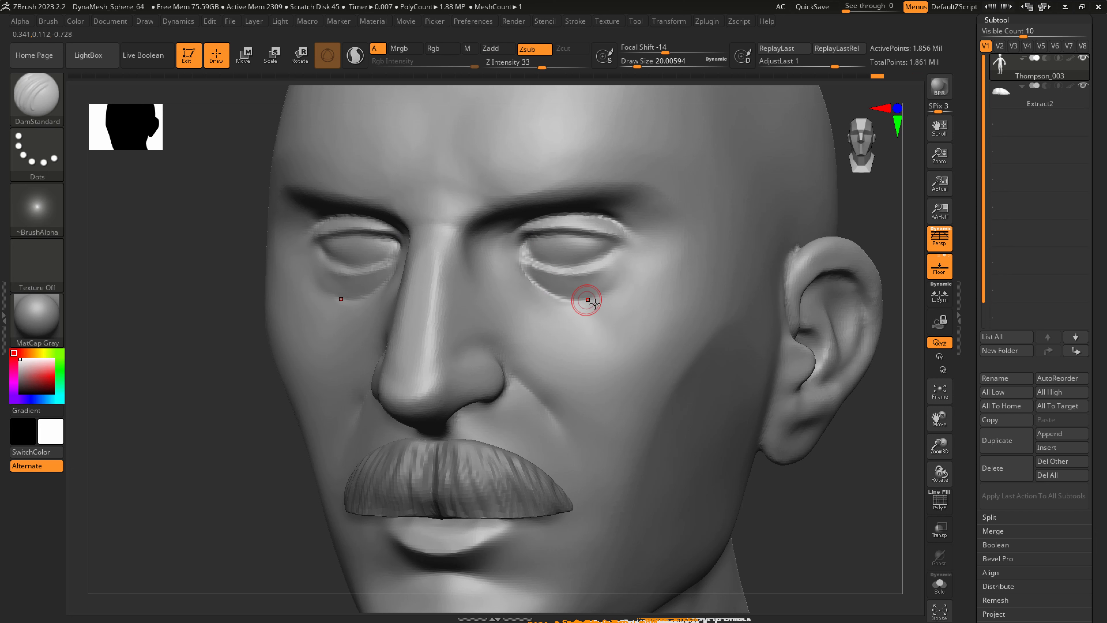
Define the upper eyelid fold with DamStandard at a draw size of about 20, and adjust the brow area with SnakeHook at about 54.
left_click_drag(566, 265, 625, 247)
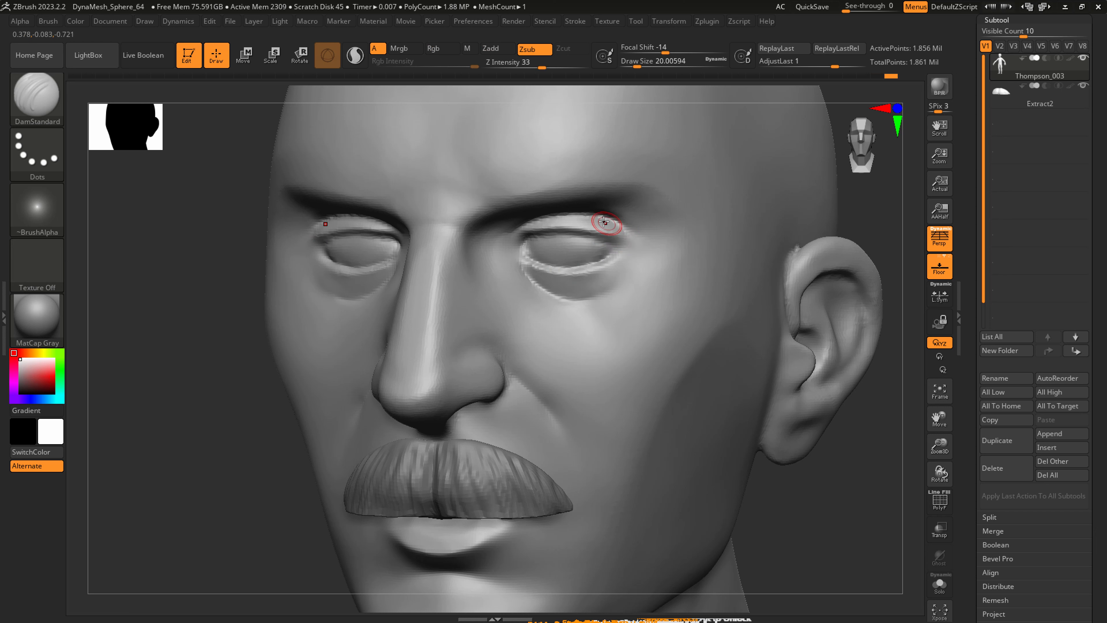
mouse_move(593, 237)
left_mouse_down("shift")
mouse_move(661, 248)
mouse_move(642, 215)
mouse_move(604, 202)
left_mouse_up("shift")
key("b")
key("s")
key("h")
key("s")
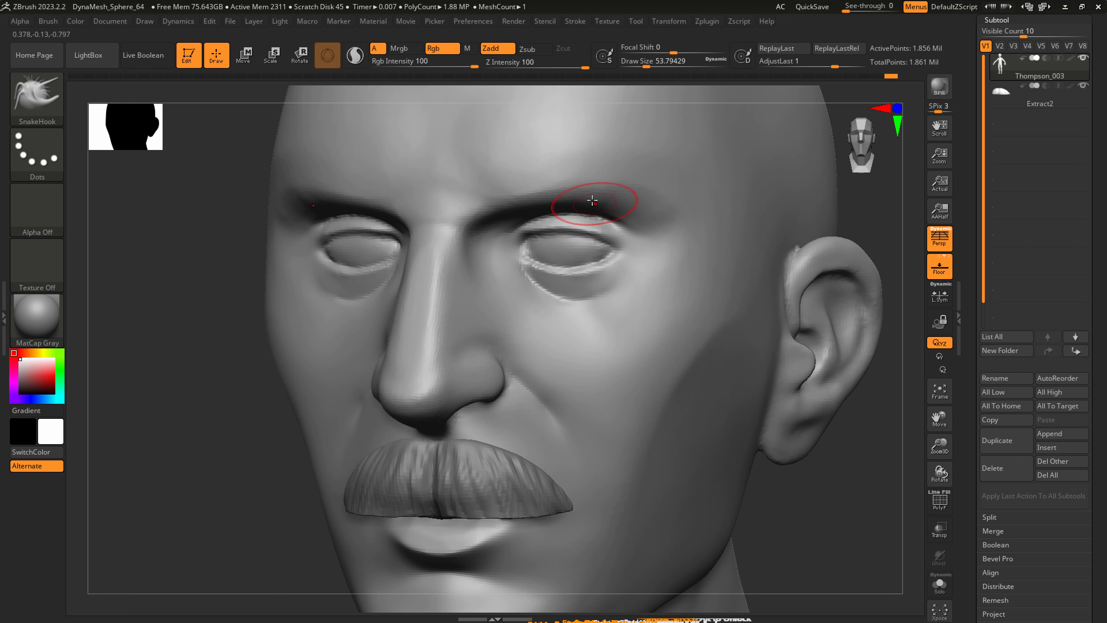
right_click_drag(702, 259, 613, 289)
Bring the whole figure into view and save the tool over its existing file.
right_click_drag(707, 363, 742, 373, "ctrl")
mouse_move(649, 397)
right_mouse_down("alt")
mouse_move(548, 324)
mouse_move(573, 355)
mouse_move(630, 373)
mouse_move(638, 361)
mouse_move(632, 373)
mouse_move(585, 299)
mouse_move(553, 294)
mouse_move(576, 300)
right_mouse_up("alt")
key("shift")
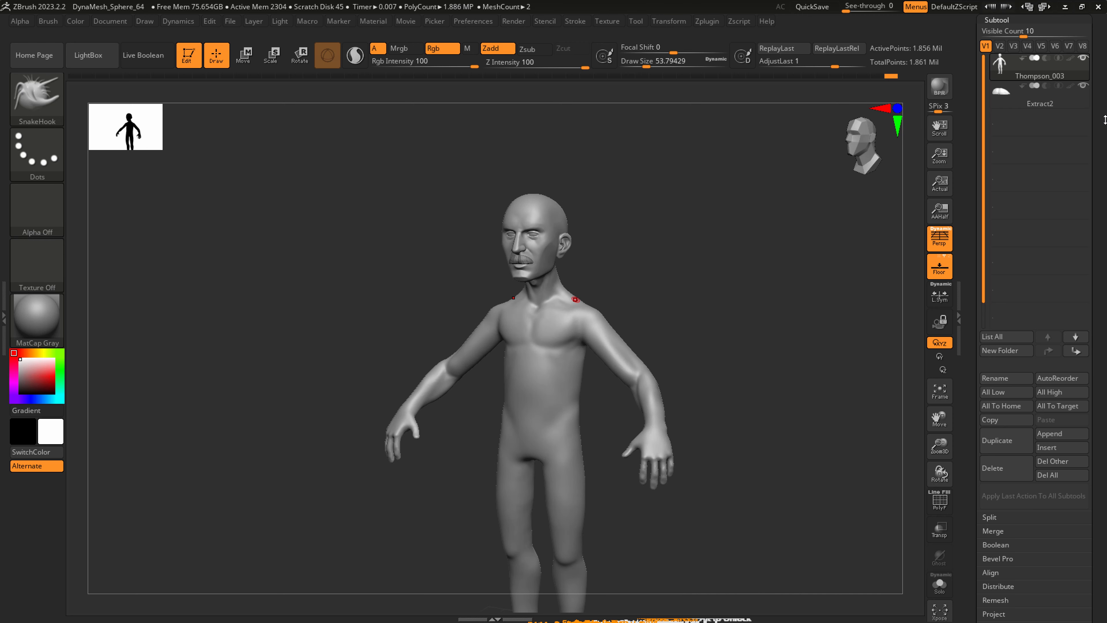
left_click_drag(1099, 117, 1099, 350)
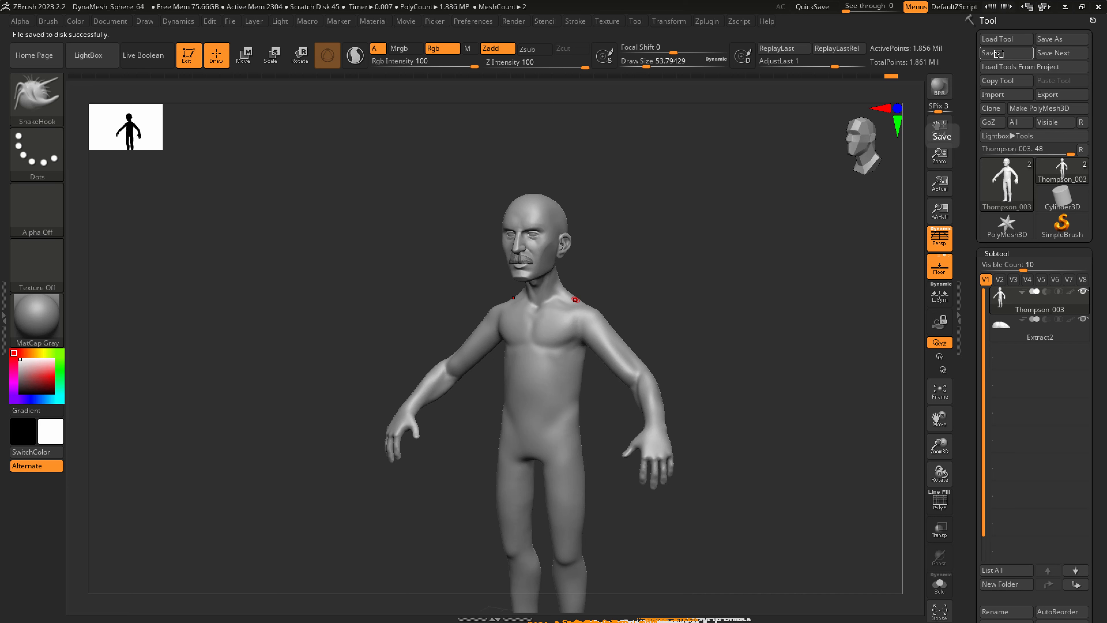
Reshape the chest, shoulders and sides of the torso with SnakeHook at a draw size of about 318.
mouse_move(594, 326)
right_mouse_down()
mouse_move(565, 318)
mouse_move(562, 340)
right_mouse_up()
key("s")
left_click_drag(561, 340, 592, 339)
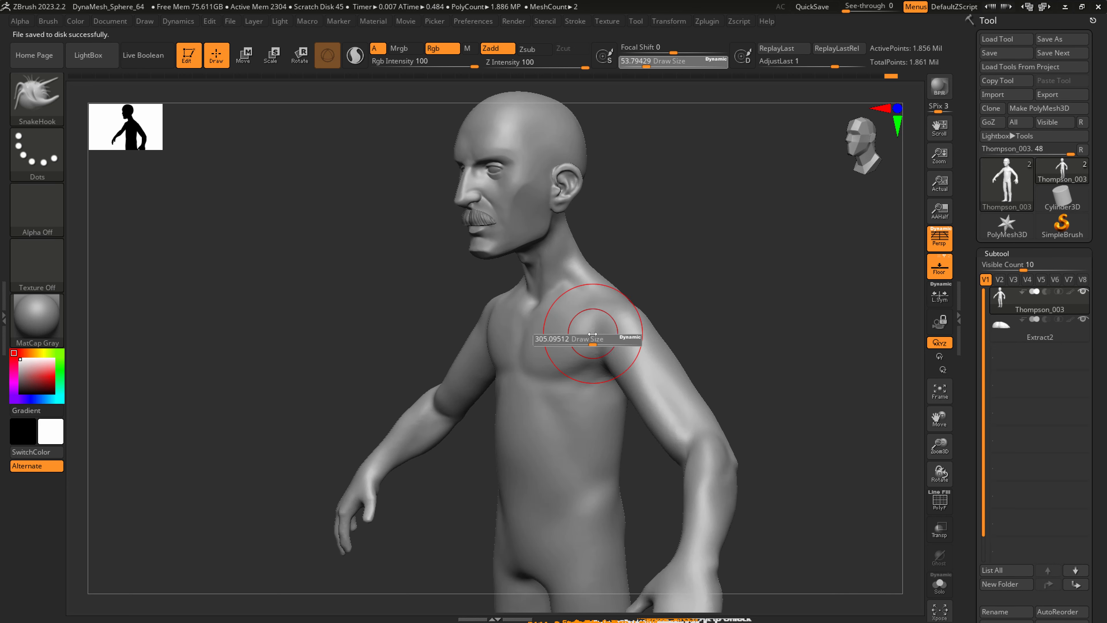
key("b")
key("s")
key("h")
right_click_drag(597, 336, 569, 331)
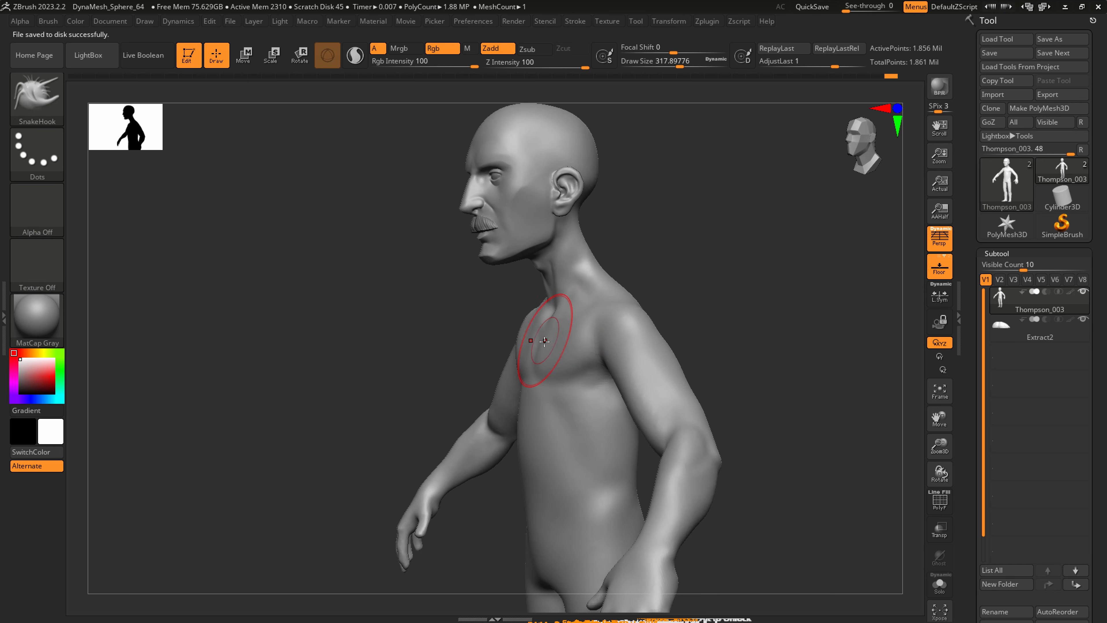
right_click_drag(544, 341, 559, 402, "shift")
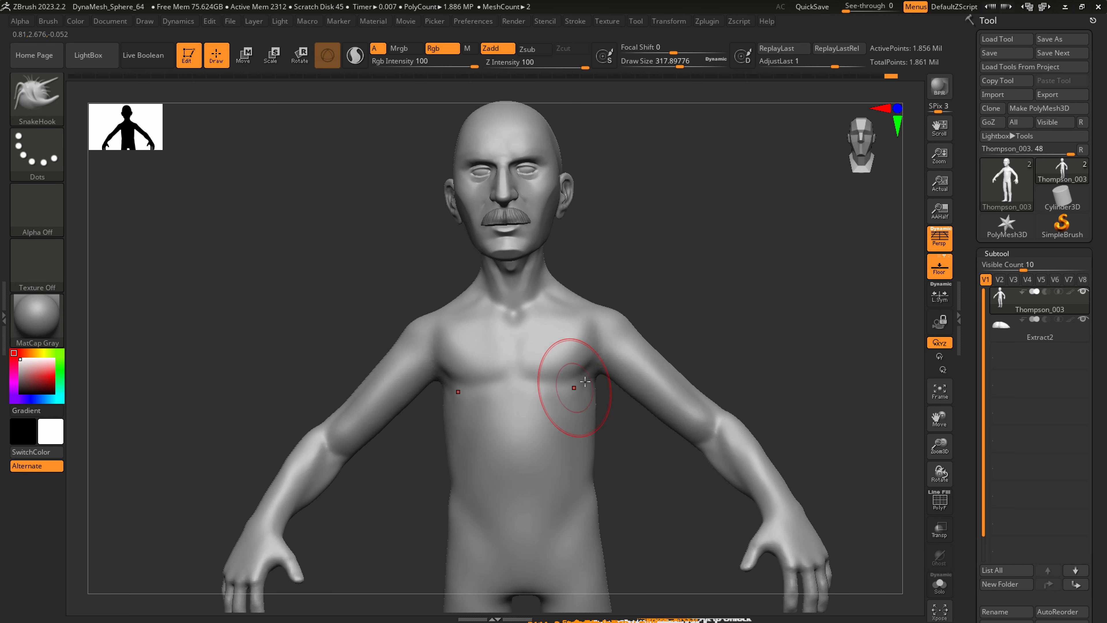
left_click_drag(597, 451, 593, 464)
right_click_drag(591, 462, 560, 436)
Carve the transition between chest, armpit and shoulder with DamStandard at a draw size of about 223, and smooth the strokes.
key("b")
key("c")
key("b")
mouse_move(612, 372)
right_mouse_down()
mouse_move(612, 386)
mouse_move(579, 377)
right_mouse_up()
key("b")
key("d")
key("s")
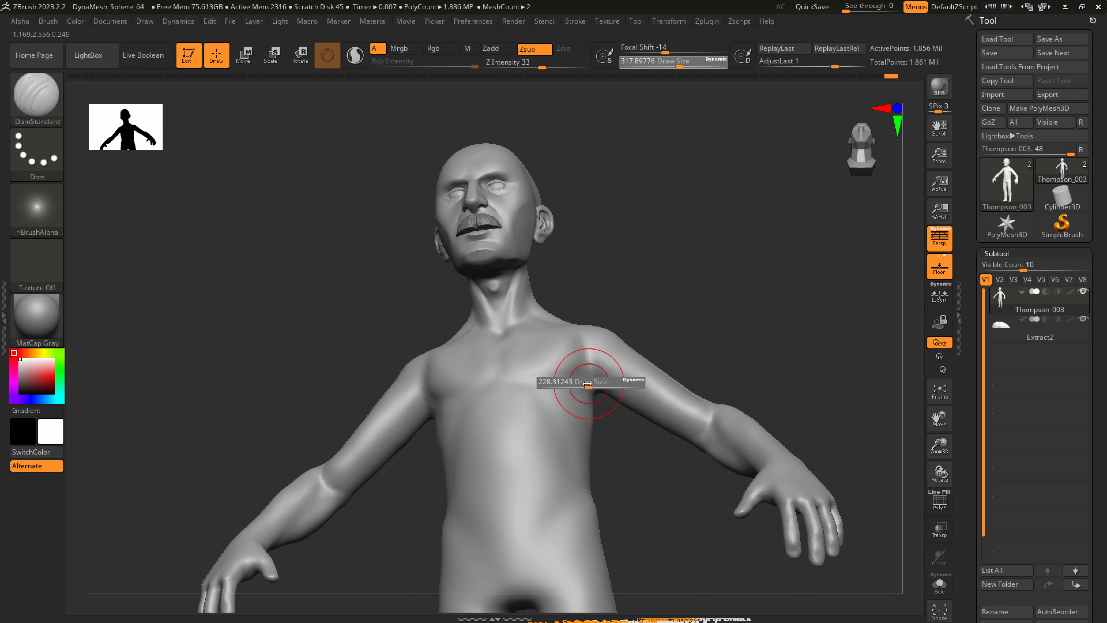
mouse_move(581, 370)
right_mouse_down()
mouse_move(618, 371)
mouse_move(613, 356)
mouse_move(639, 376)
mouse_move(608, 358)
right_mouse_up()
left_click_drag(596, 361, 682, 362)
key("shift")
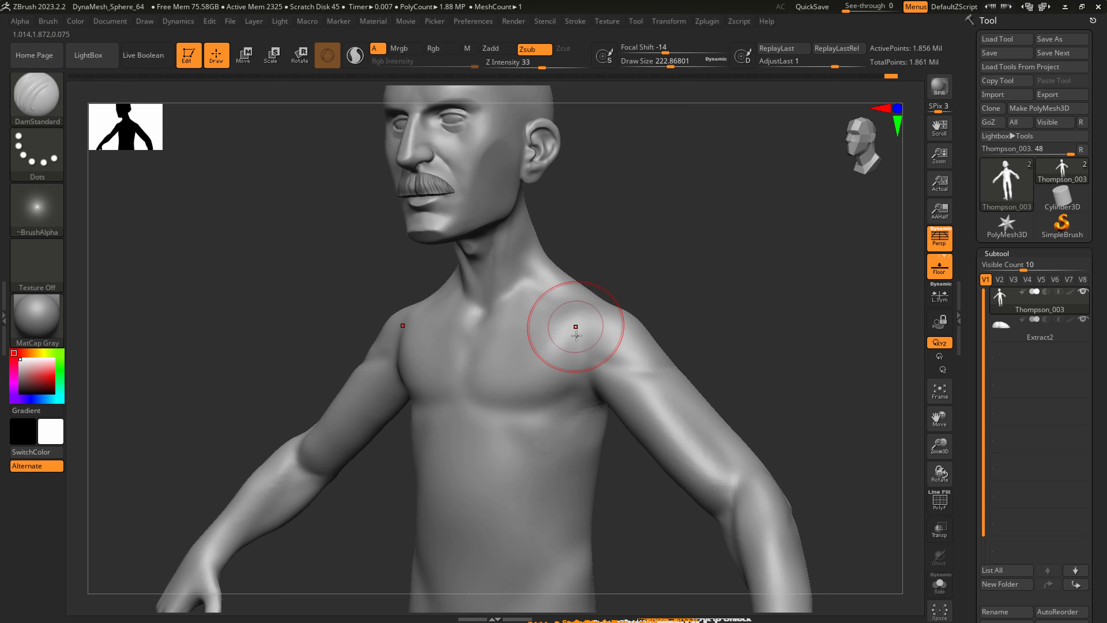
right_click_drag(573, 326, 559, 302)
key("shift")
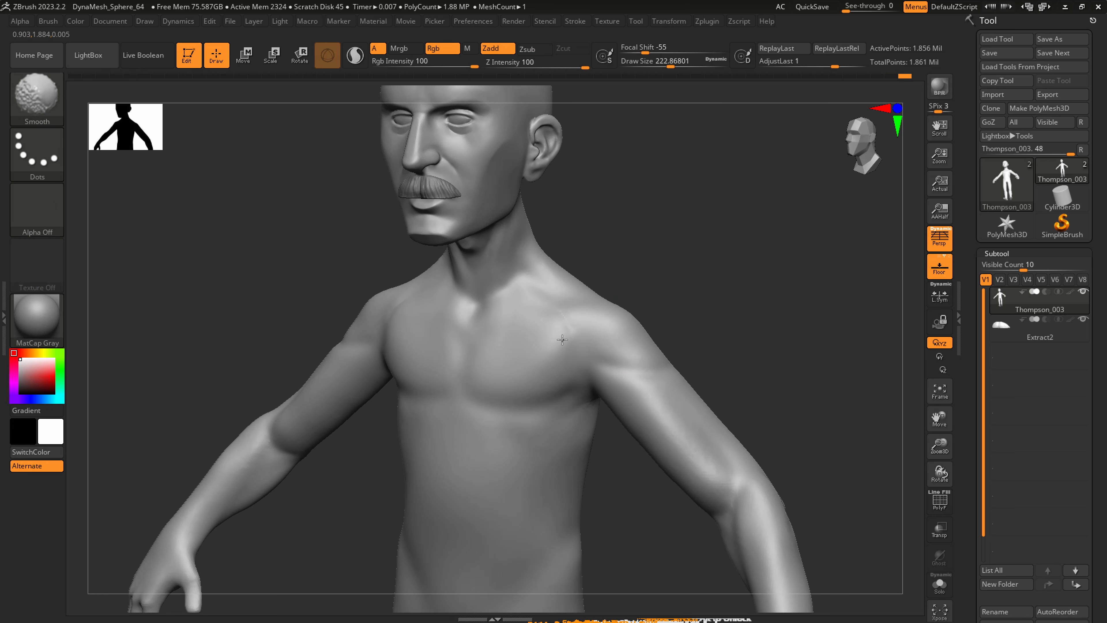
left_click_drag(554, 331, 542, 313, "shift")
Carve the hollow above the collarbone with DamStandard at a draw size of about 124, and smooth it.
right_click_drag(508, 297, 496, 303)
key("s")
mouse_move(496, 303)
left_mouse_down()
mouse_move(483, 307)
mouse_move(519, 302)
left_mouse_up()
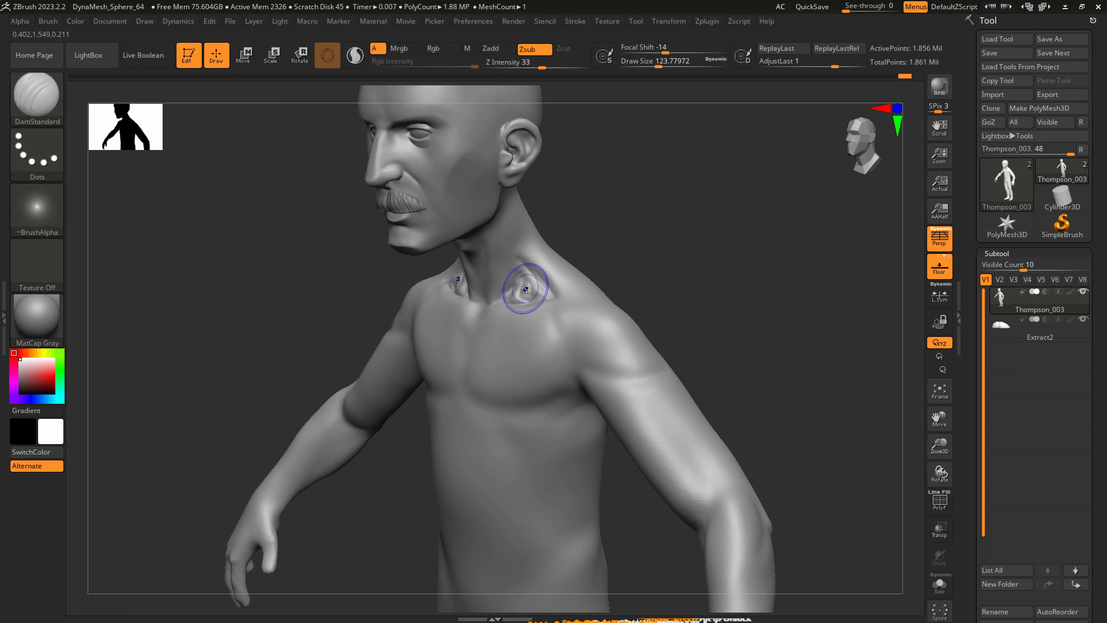
key("shift")
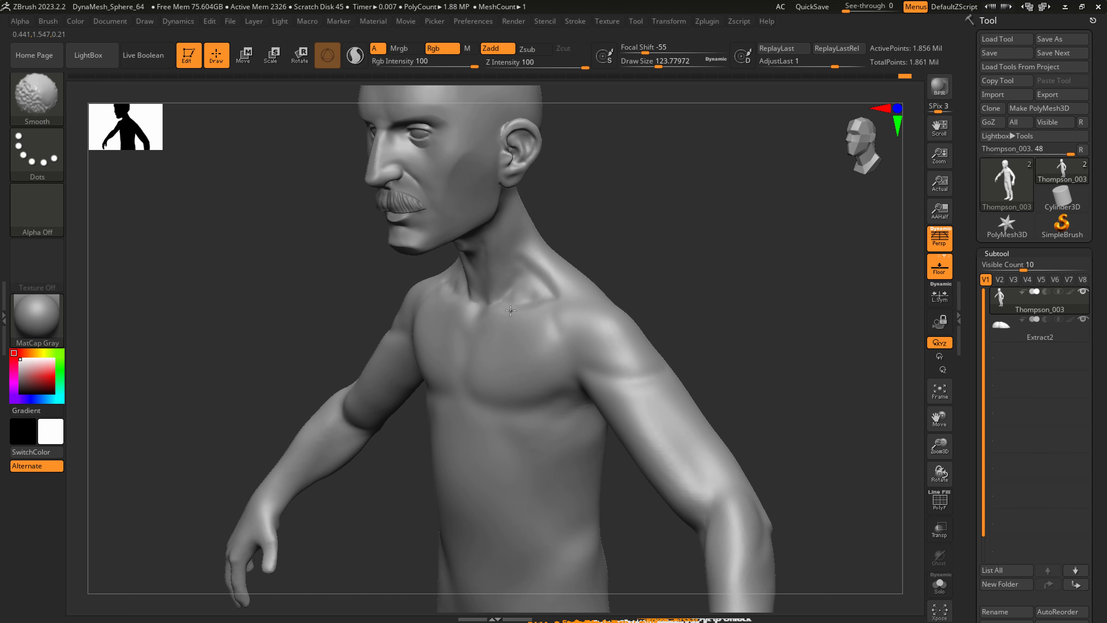
left_click_drag(513, 297, 548, 306, "shift")
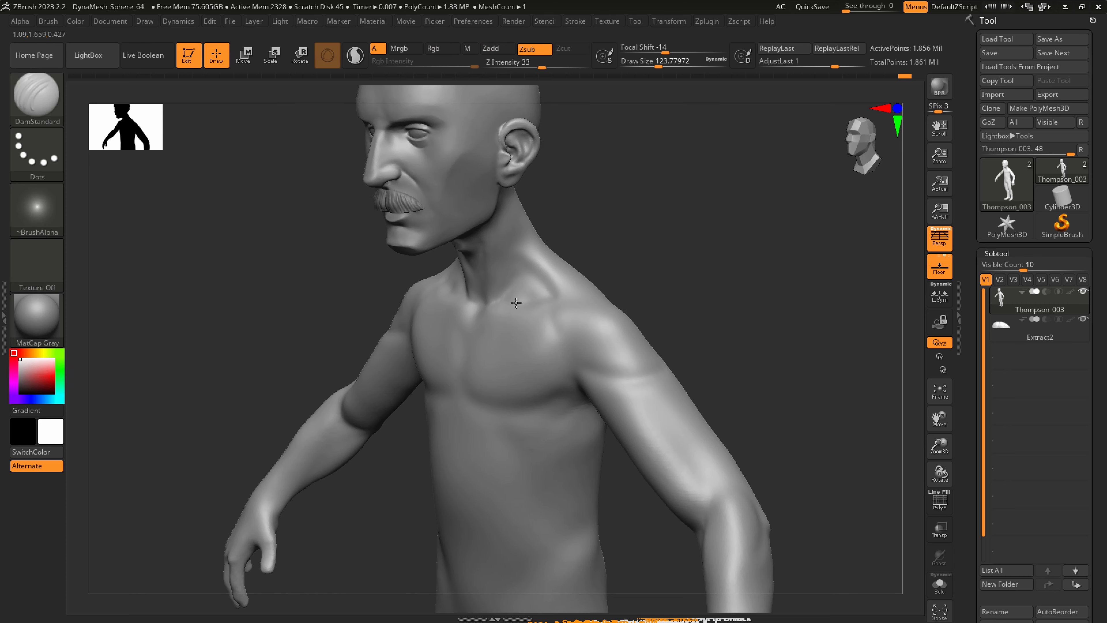
Adjust the sides of the neck and the trapezius slope with SnakeHook at a draw size of about 202.
mouse_move(548, 306)
right_mouse_down("ctrl")
mouse_move(534, 281)
mouse_move(554, 303)
mouse_move(550, 275)
right_mouse_up("ctrl")
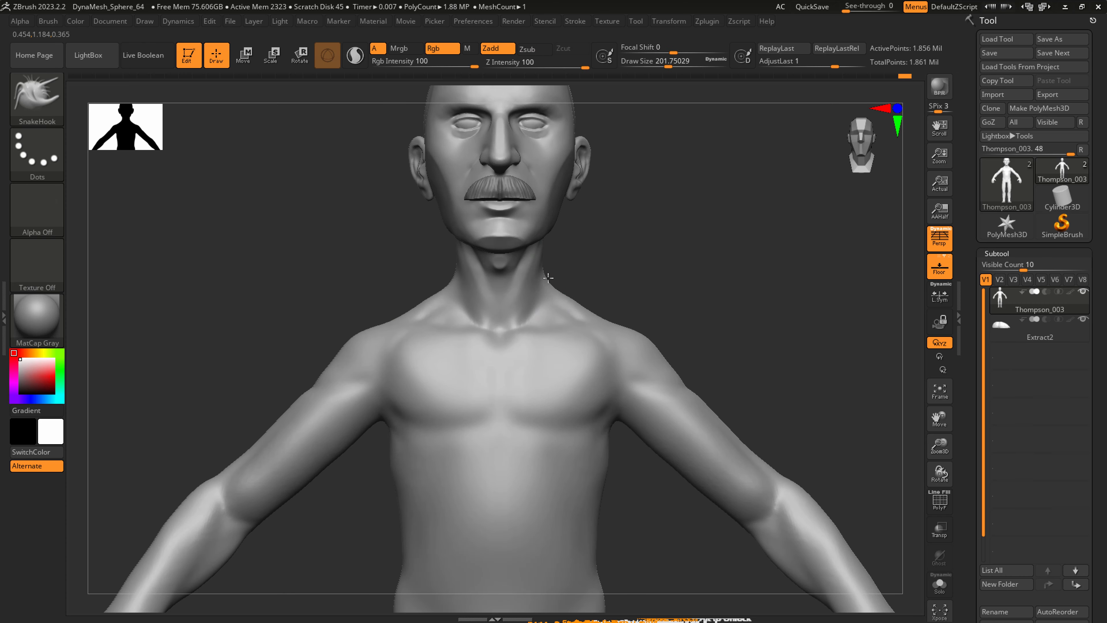
right_click_drag(549, 300, 548, 218)
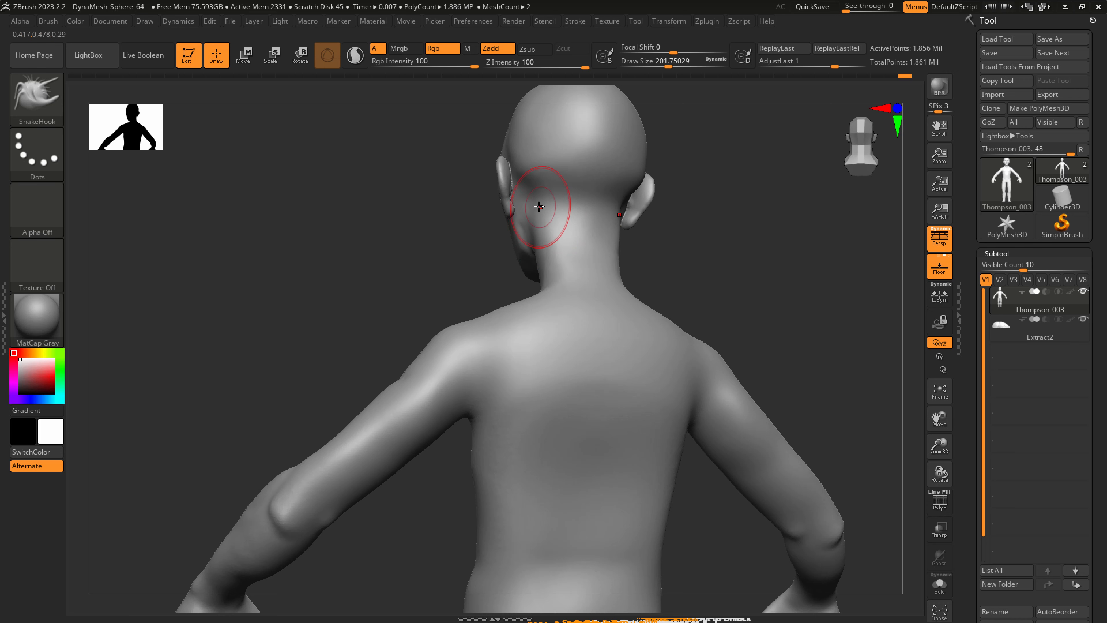
mouse_move(539, 207)
right_mouse_down()
mouse_move(596, 225)
mouse_move(539, 215)
mouse_move(586, 247)
right_mouse_up()
Sculpt the nape muscles and carve the groove below the skull with DamStandard at a draw size of about 154, smoothing the result.
key("b")
key("s")
key("t")
mouse_move(583, 231)
left_mouse_down()
mouse_move(596, 270)
mouse_move(598, 258)
left_mouse_up()
right_click_drag(598, 256, 571, 227)
key("b")
key("d")
key("s")
left_click_drag(571, 199, 628, 191)
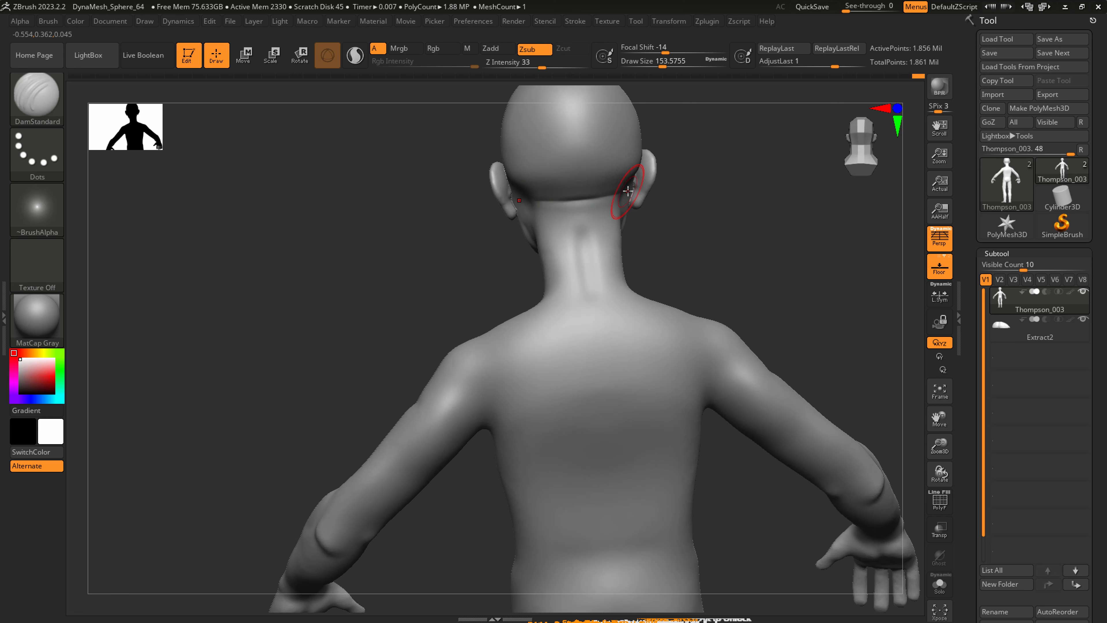
key("shift")
Adjust the neck and upper back shape from behind with SnakeHook.
mouse_move(593, 284)
right_mouse_down()
mouse_move(630, 287)
mouse_move(551, 251)
right_mouse_up()
key("b")
key("s")
key("h")
key("s")
left_click_drag(551, 251, 573, 245)
Carve the spine groove from the neck to the lower back with DamStandard at a draw size of about 280, redoing the first stroke.
key("b")
key("c")
key("b")
key("b")
key("d")
key("s")
key("s")
left_click_drag(614, 395, 624, 395)
mouse_move(600, 307)
left_mouse_down()
mouse_move(607, 394)
mouse_move(589, 562)
left_mouse_up()
key("ctrl+z")
left_click_drag(594, 293, 609, 427)
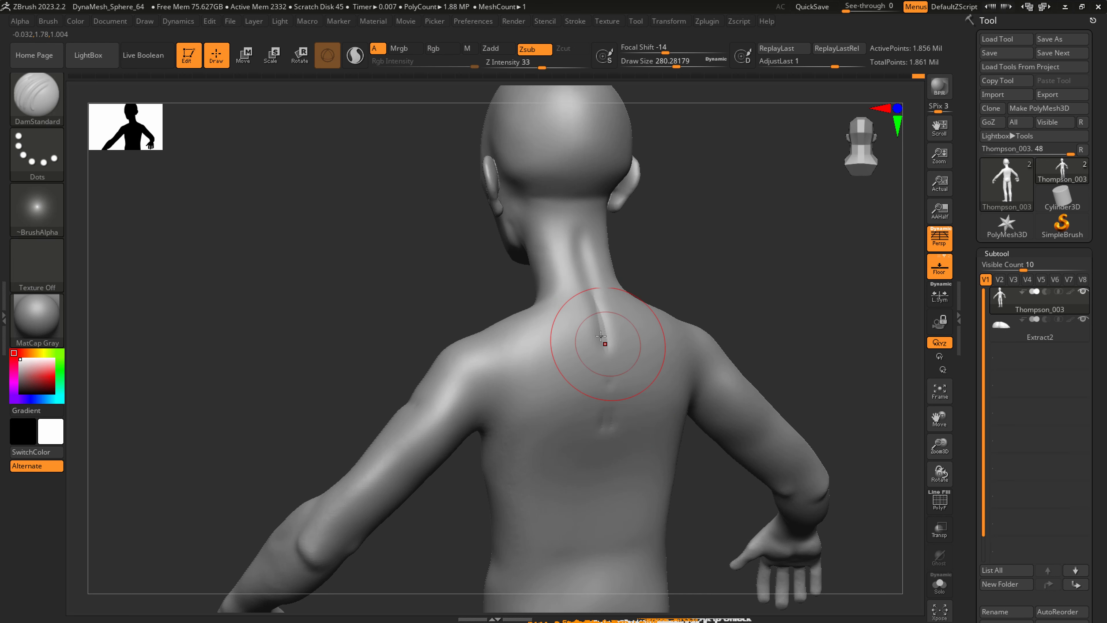
left_click_drag(605, 343, 601, 461)
right_click_drag(590, 470, 593, 399, "alt")
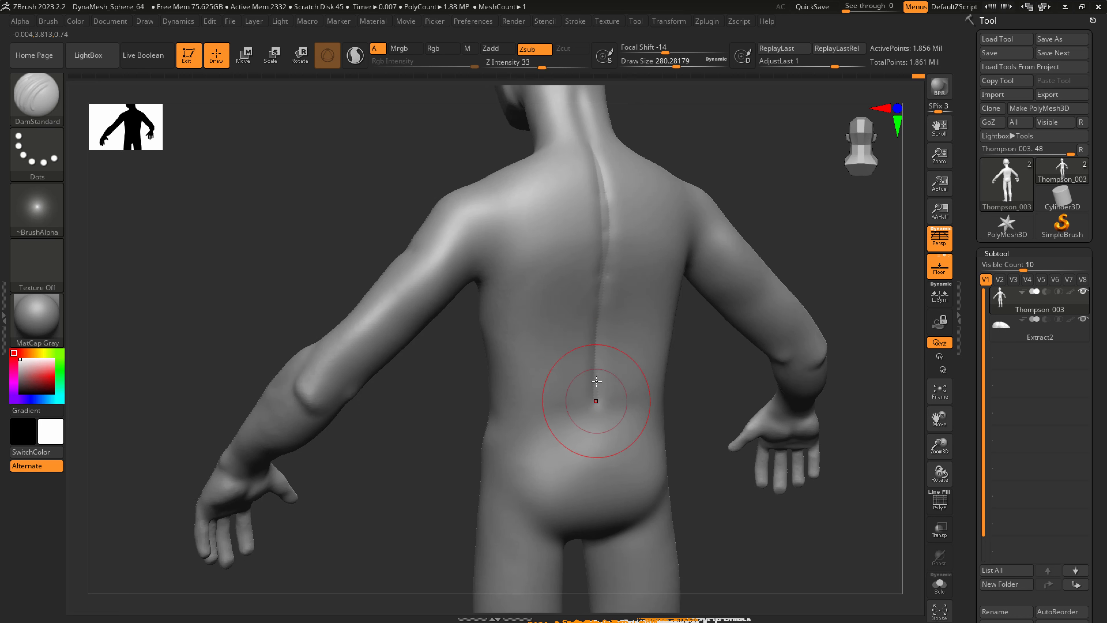
mouse_move(594, 384)
left_mouse_down()
mouse_move(601, 453)
mouse_move(608, 390)
left_mouse_up()
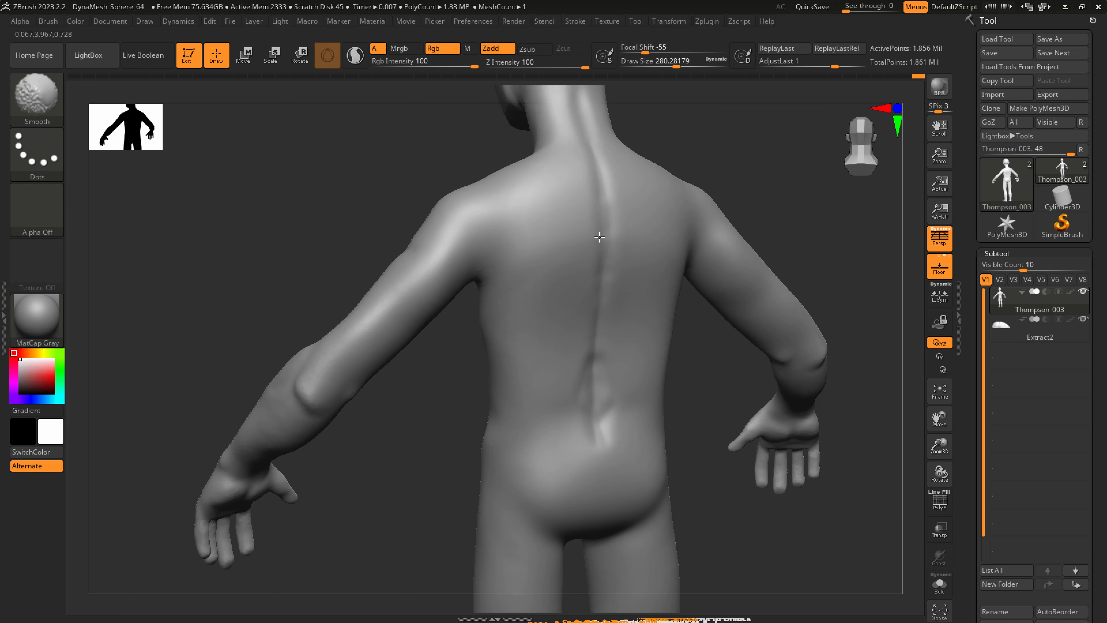
Smooth the shoulder blade area and the spine groove at a draw size of about 158.
right_click_drag(544, 377, 575, 371)
key("s")
mouse_move(494, 278)
left_mouse_down()
mouse_move(481, 278)
mouse_move(506, 240)
mouse_move(501, 257)
left_mouse_up()
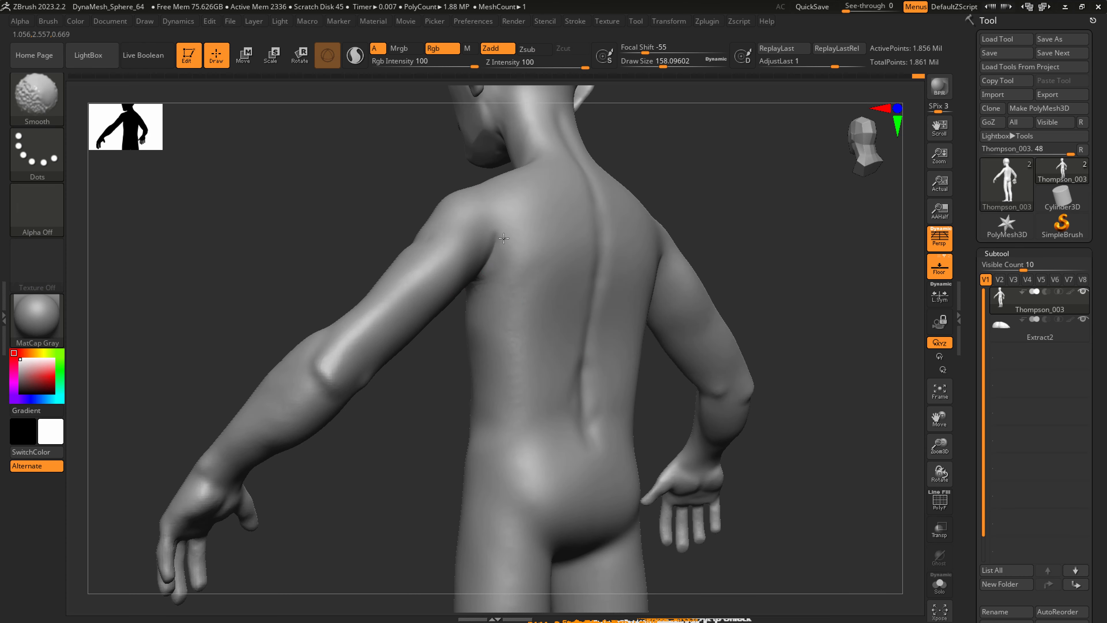
right_click_drag(546, 349, 507, 355)
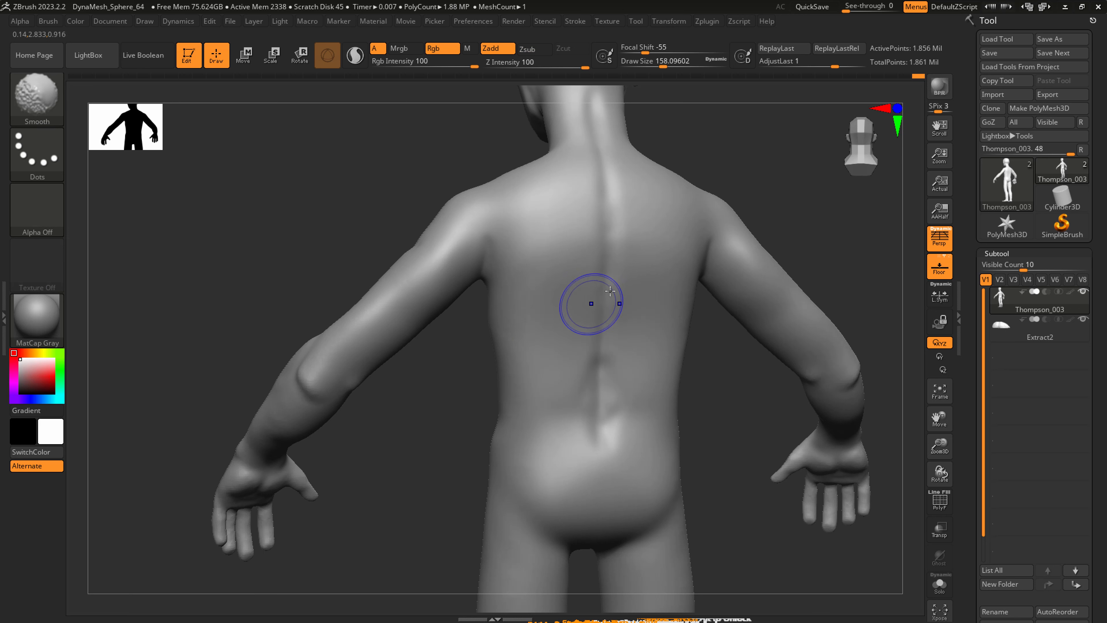
Adjust the back near the armpits and waist with SnakeHook at a draw size of about 286, and smooth along the spine.
key("b")
key("s")
key("h")
key("s")
left_click_drag(489, 262, 501, 257)
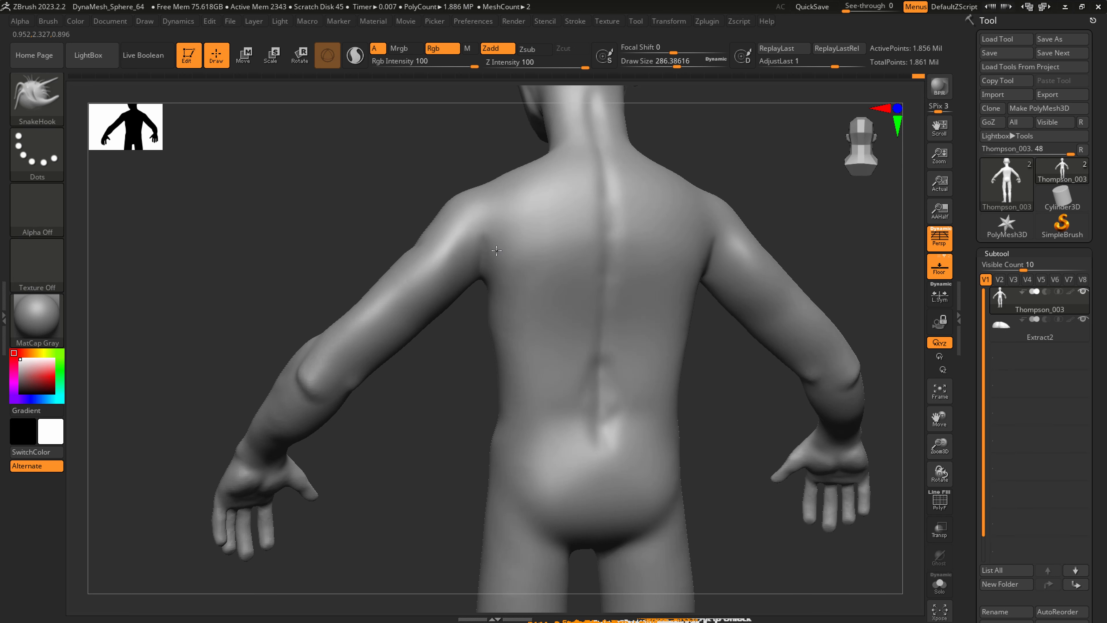
mouse_move(498, 333)
left_mouse_down("shift")
mouse_move(519, 383)
mouse_move(609, 420)
left_mouse_up("shift")
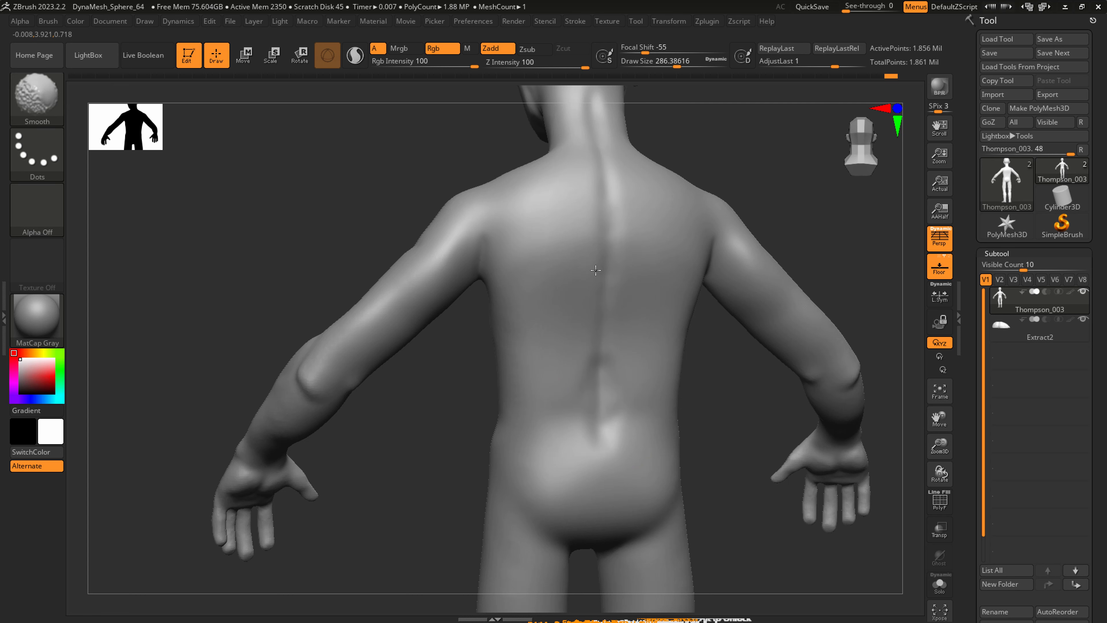
mouse_move(596, 270)
right_mouse_down()
mouse_move(654, 300)
mouse_move(598, 302)
right_mouse_up()
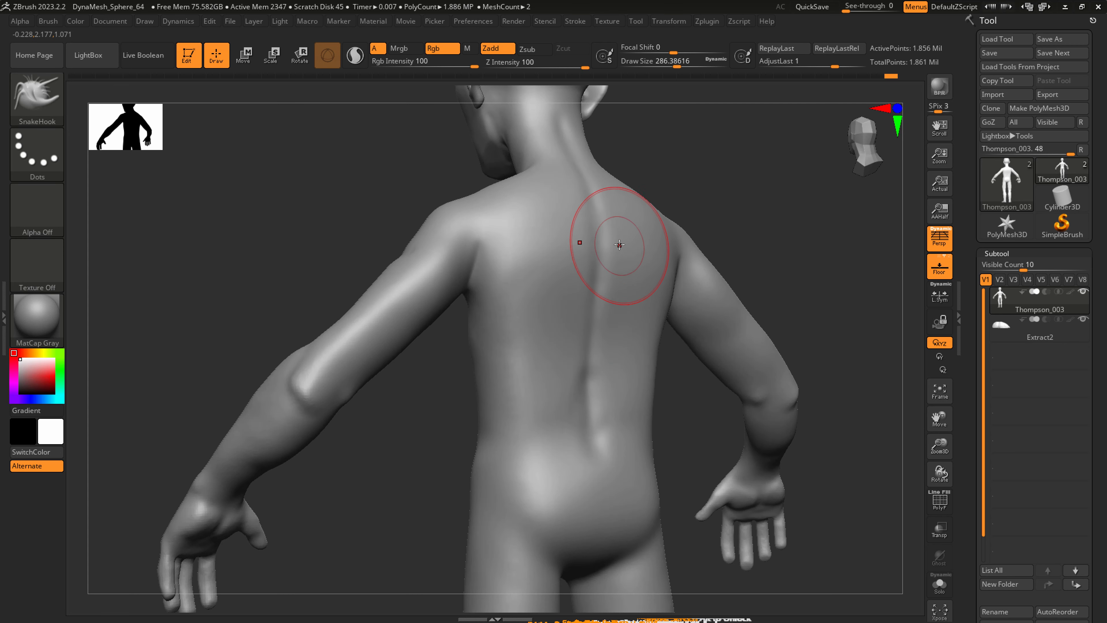
Flatten the planes of the back with hPolish at a draw size of about 163.
key("b")
key("h")
key("p")
mouse_move(618, 242)
right_mouse_down("alt")
mouse_move(570, 245)
mouse_move(565, 224)
right_mouse_up("alt")
key("s")
left_click_drag(564, 215, 551, 212)
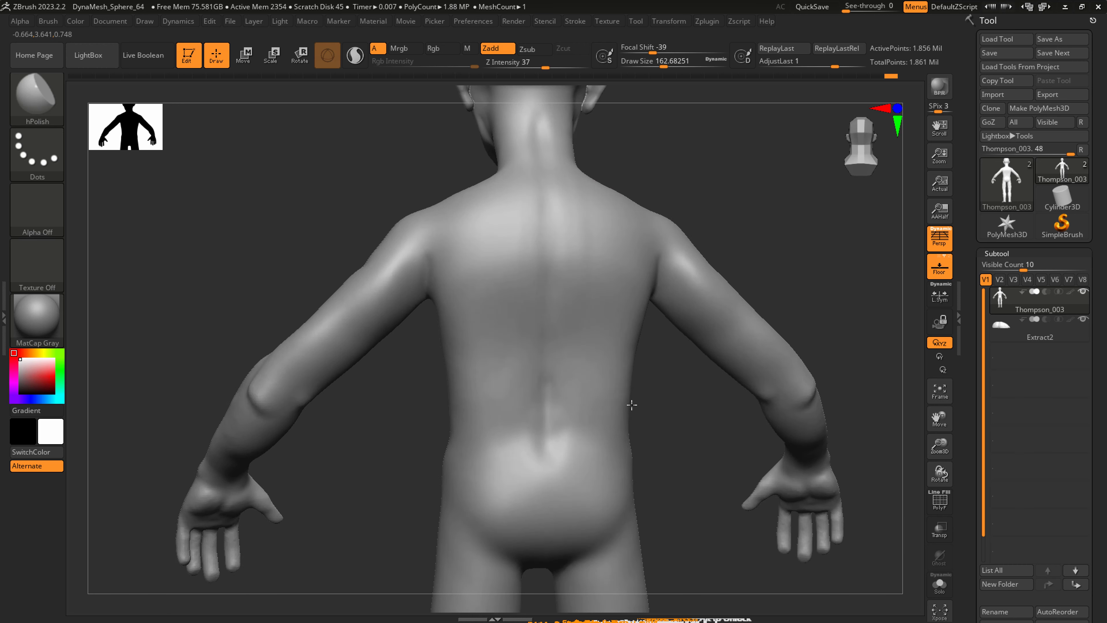
right_click_drag(629, 402, 612, 391)
Flatten the back of the neck with hPolish at a draw size of about 101, and smooth it into the shoulders.
mouse_move(605, 195)
right_mouse_down()
mouse_move(513, 230)
mouse_move(542, 214)
right_mouse_up()
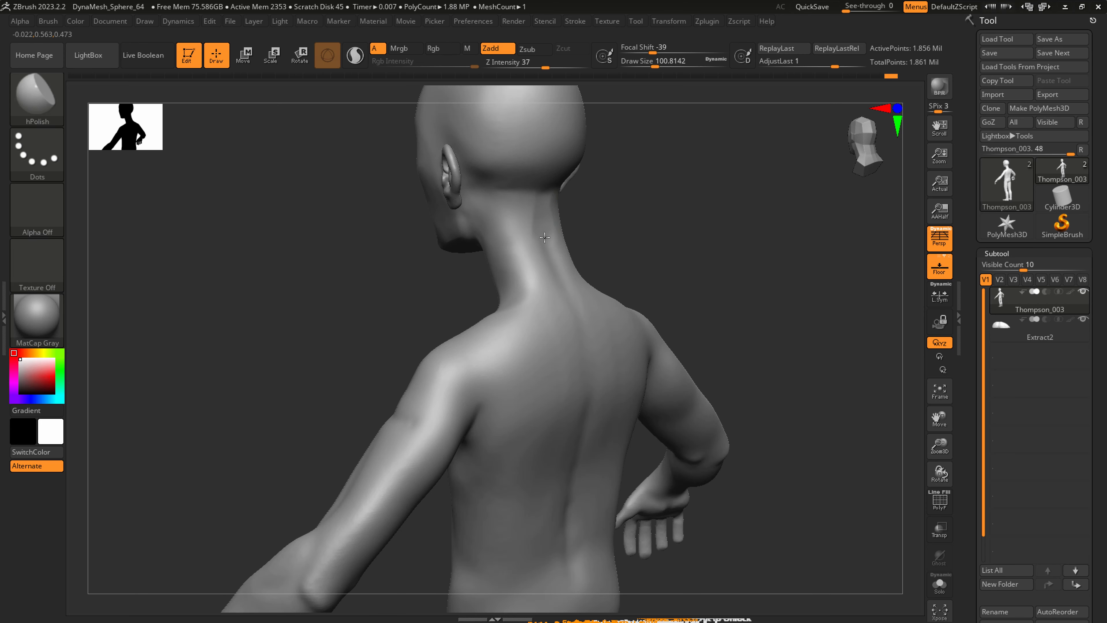
key("shift")
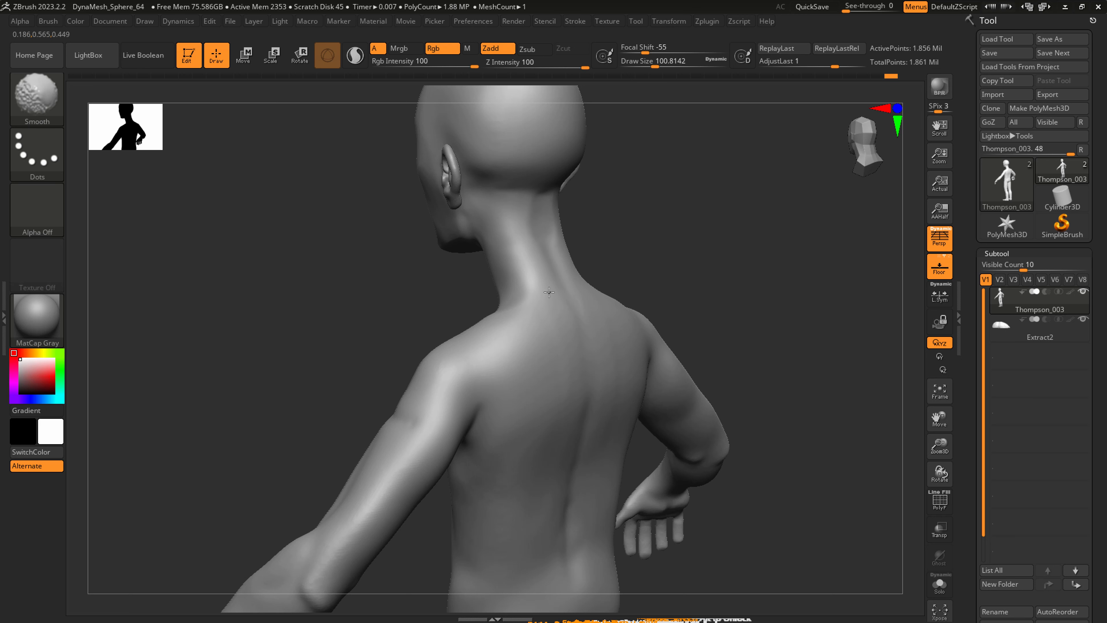
right_click_drag(558, 305, 591, 284)
right_click_drag(523, 232, 526, 220)
Refine the nape profile with SnakeHook at a draw size of about 124, increasing it to about 172.
key("b")
key("s")
key("h")
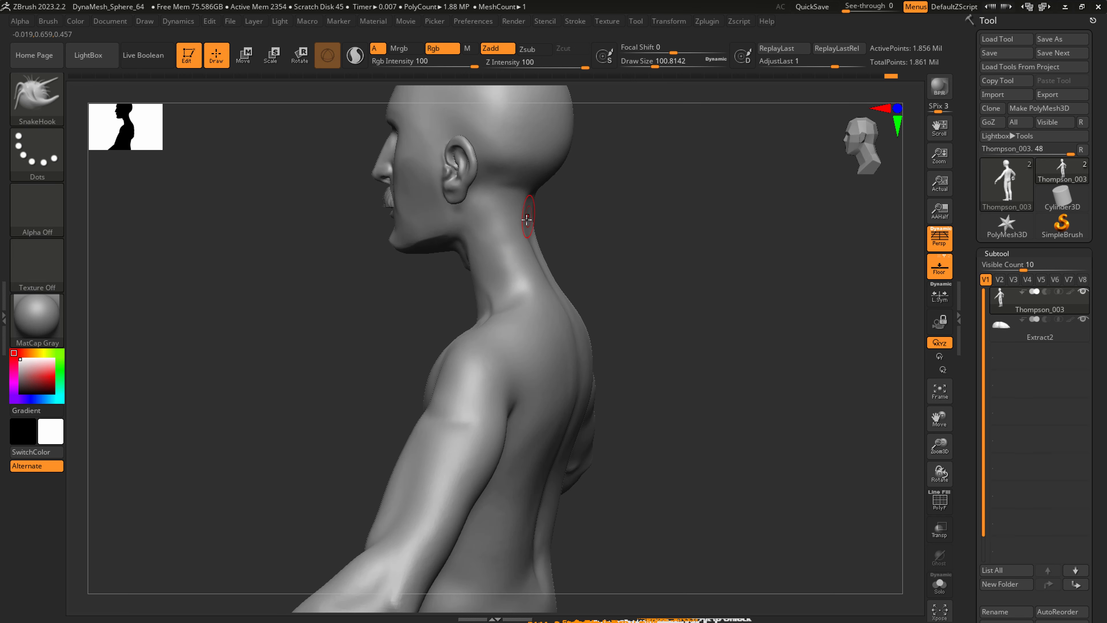
key("s")
left_click_drag(517, 212, 522, 214)
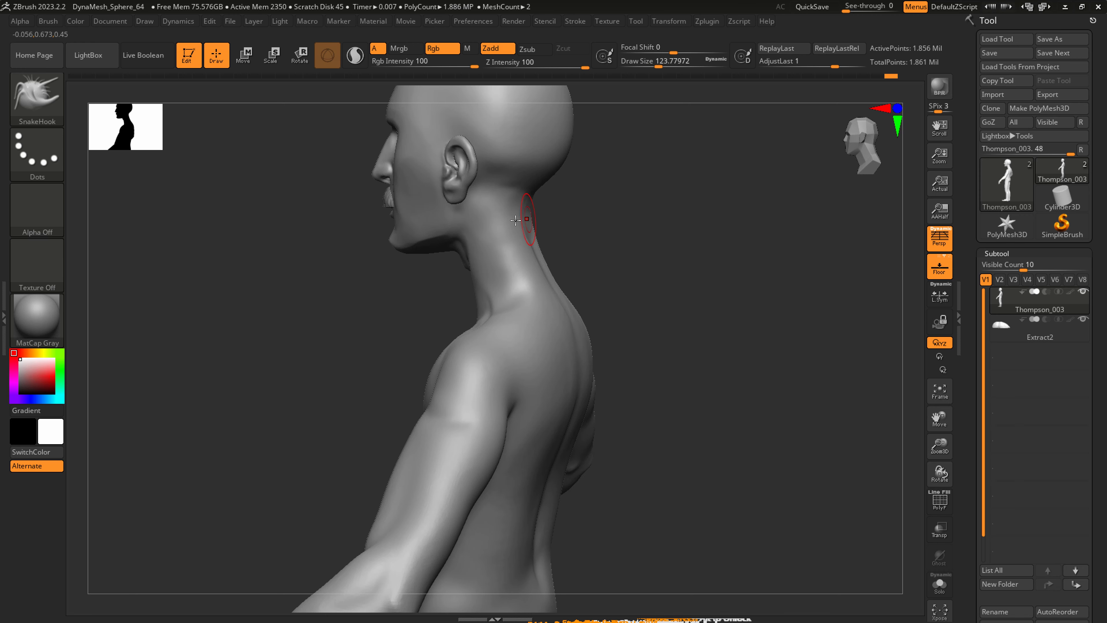
right_click_drag(520, 222, 525, 243)
left_click_drag(525, 244, 511, 248, "shift")
right_click_drag(511, 245, 502, 226)
key("s")
left_click_drag(504, 226, 512, 226)
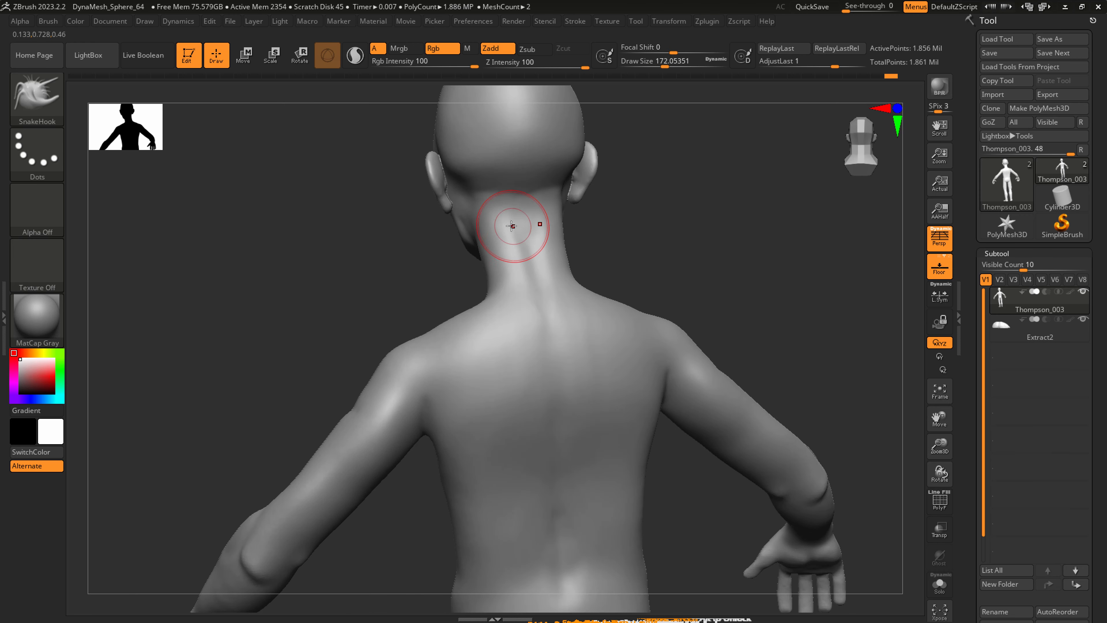
Reshape the upper back and upper arm with SnakeHook, increasing the draw size from about 172 to 280, and smooth the arm.
right_click_drag(556, 335, 542, 314)
mouse_move(538, 428)
right_mouse_down("ctrl")
mouse_move(548, 457)
mouse_move(519, 431)
right_mouse_up("ctrl")
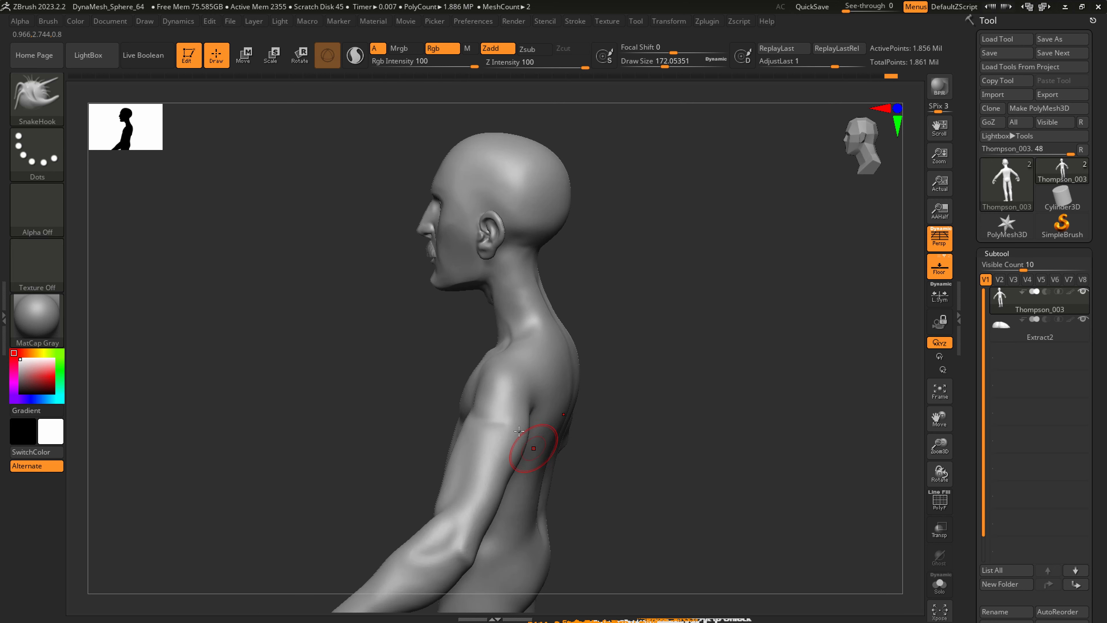
left_click_drag(499, 425, 500, 411, "shift")
mouse_move(496, 446)
right_mouse_down()
mouse_move(442, 421)
mouse_move(481, 417)
right_mouse_up()
left_click_drag(474, 408, 466, 394, "shift")
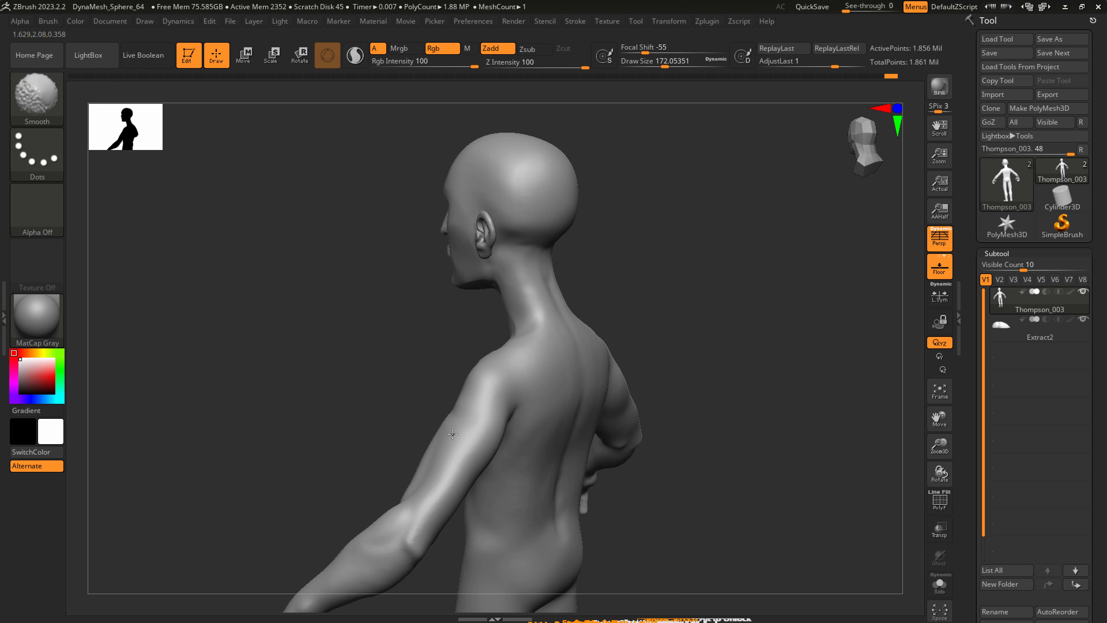
key("s")
left_click_drag(447, 444, 454, 445)
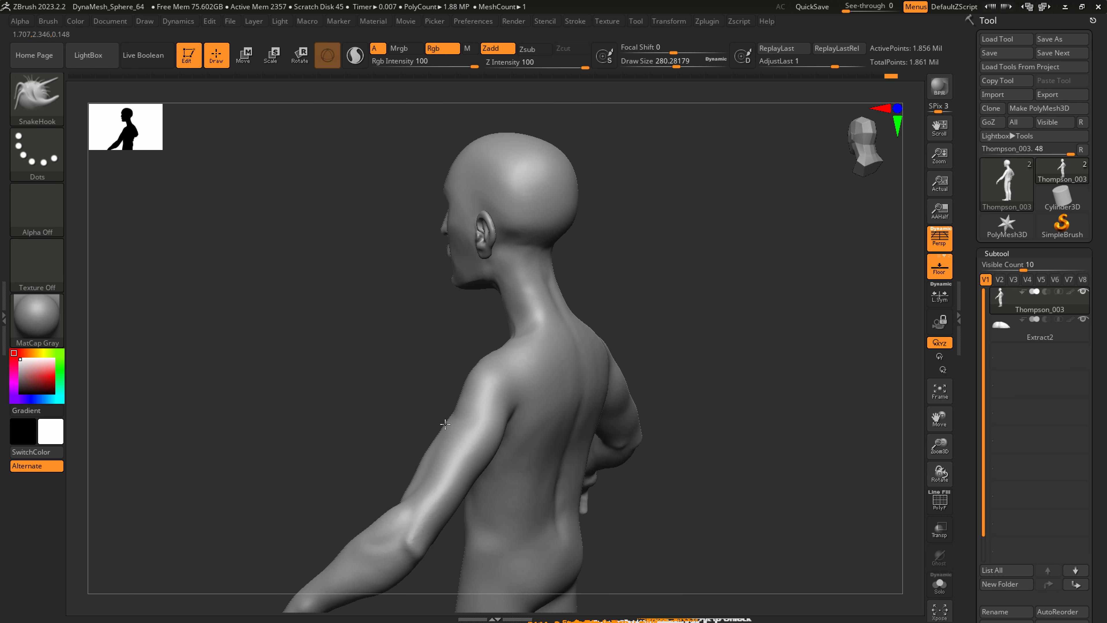
Carve a muscle crease across the back of the upper arm with DamStandard at a draw size of about 223, and smooth it.
key("s")
left_click_drag(427, 482, 418, 479)
right_click_drag(452, 471, 452, 477)
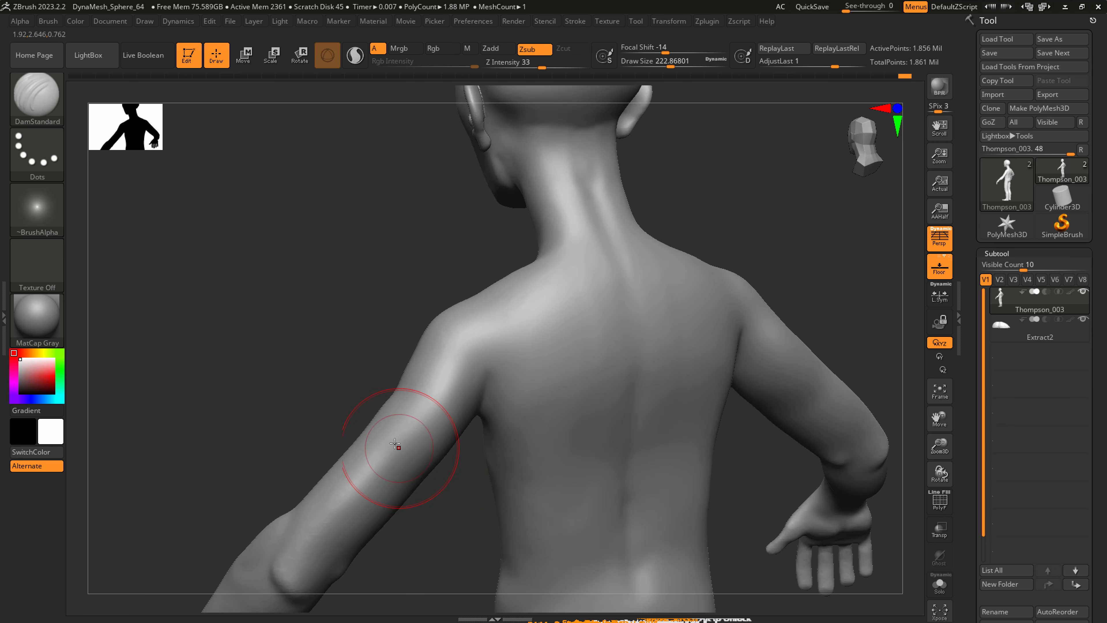
key("shift")
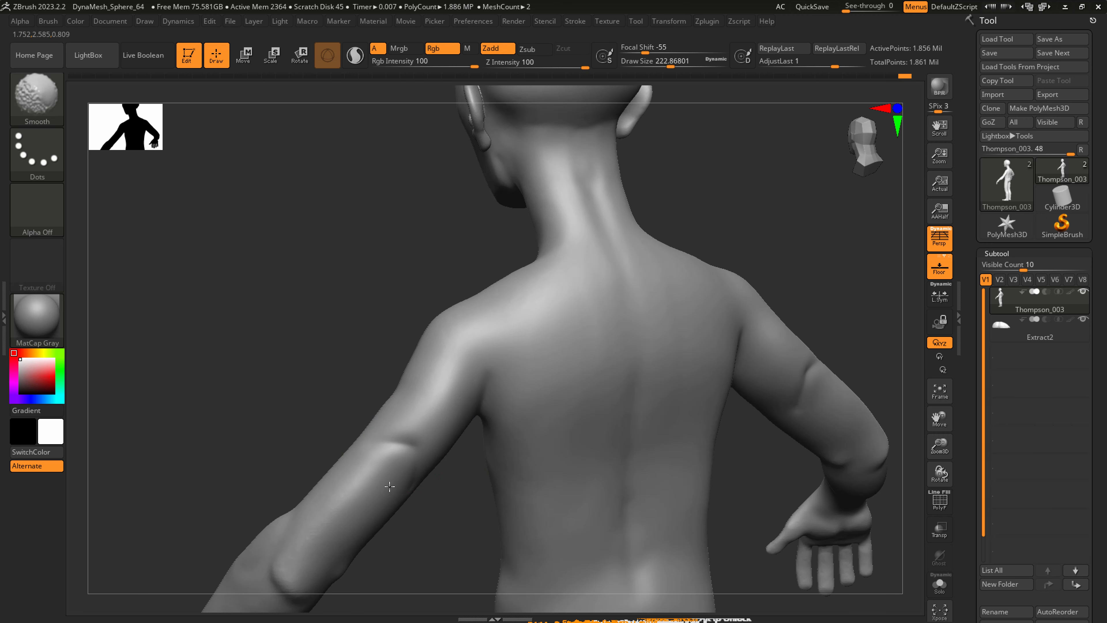
left_click_drag(400, 457, 406, 451, "shift")
right_click_drag(487, 420, 515, 386)
mouse_move(513, 347)
left_mouse_down()
mouse_move(497, 395)
mouse_move(513, 348)
left_mouse_up()
mouse_move(516, 357)
right_mouse_down()
mouse_move(507, 331)
mouse_move(476, 345)
right_mouse_up()
Define the rear shoulder fold above the armpit with DamStandard at a draw size of about 223.
key("ctrl")
mouse_move(404, 376)
left_mouse_down()
mouse_move(484, 366)
mouse_move(504, 339)
mouse_move(441, 362)
mouse_move(514, 346)
left_mouse_up()
right_click_drag(521, 348, 484, 337)
left_click_drag(495, 344, 546, 408)
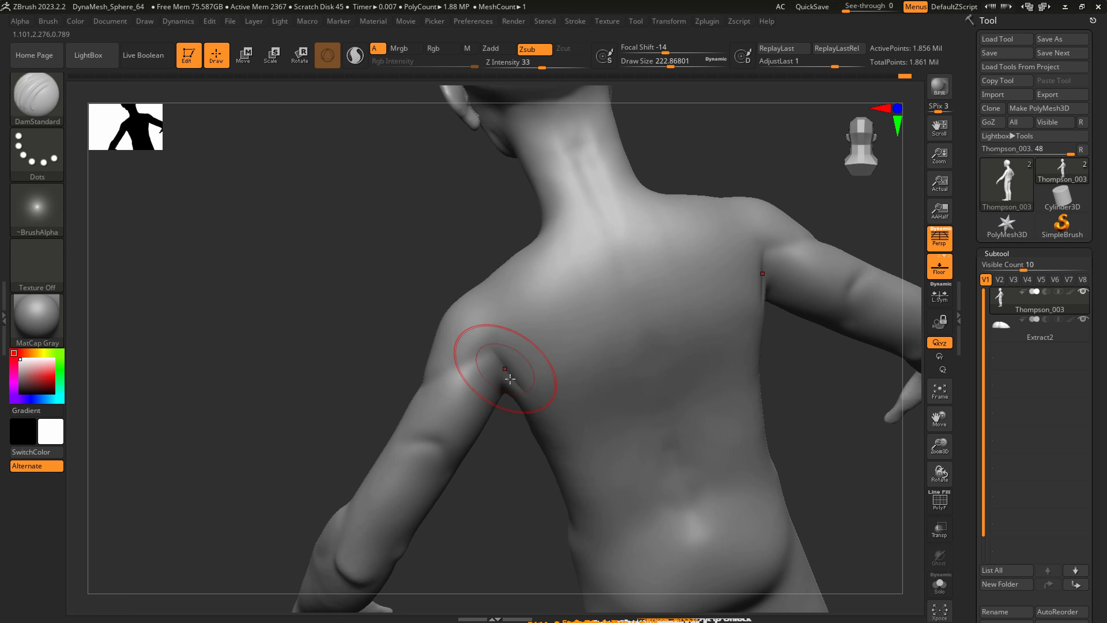
right_click_drag(494, 391, 523, 376)
key("ctrl")
left_click_drag(510, 355, 505, 363, "shift")
mouse_move(504, 365)
right_mouse_down()
mouse_move(539, 384)
mouse_move(501, 369)
mouse_move(523, 371)
right_mouse_up()
left_click_drag(463, 364, 447, 376, "shift")
right_click_drag(445, 376, 455, 406)
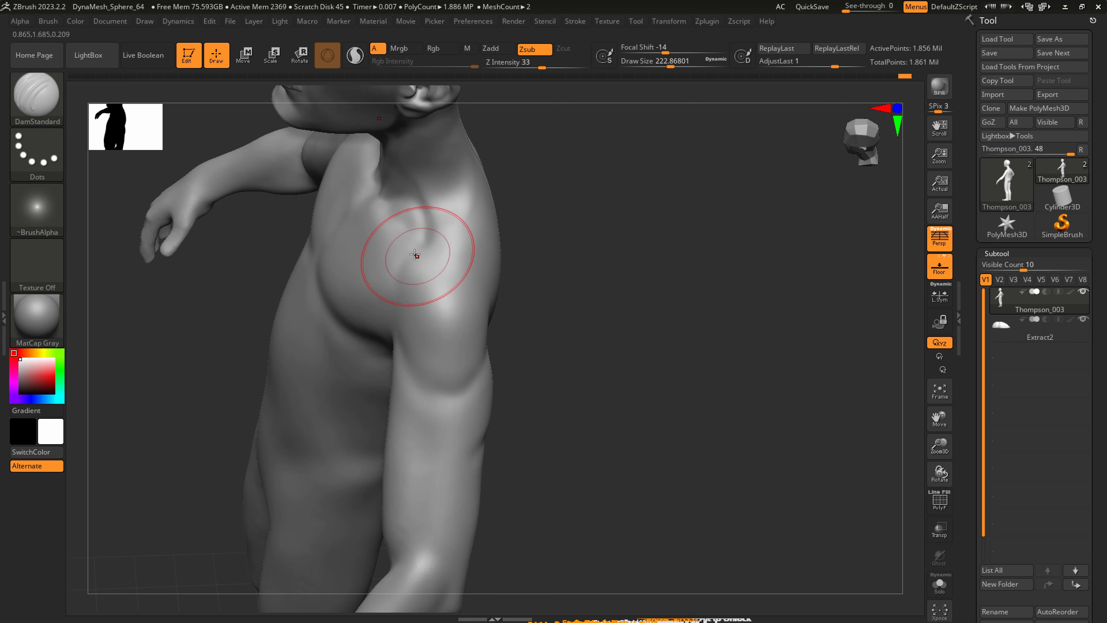
Carve the hollow between the collarbone and the top of the shoulder with DamStandard, redoing the first stroke and smoothing the crease.
left_click_drag(424, 241, 450, 294)
key("ctrl+z")
mouse_move(427, 240)
left_mouse_down()
mouse_move(450, 286)
mouse_move(476, 239)
left_mouse_up()
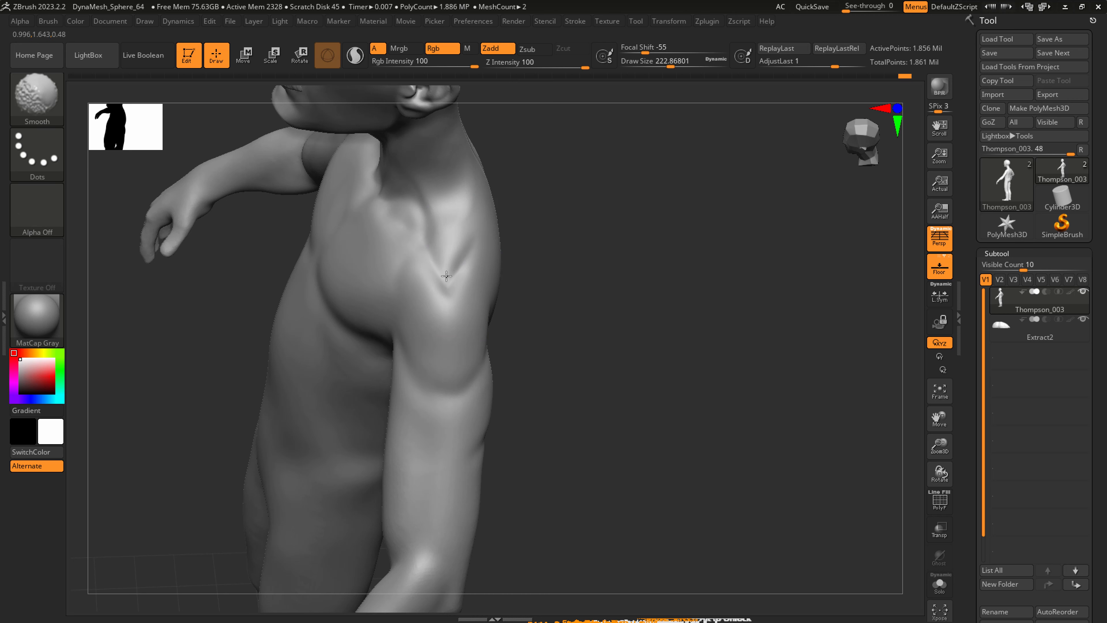
left_click_drag(446, 276, 444, 260, "shift")
right_click_drag(445, 256, 441, 215)
left_click_drag(427, 213, 445, 196)
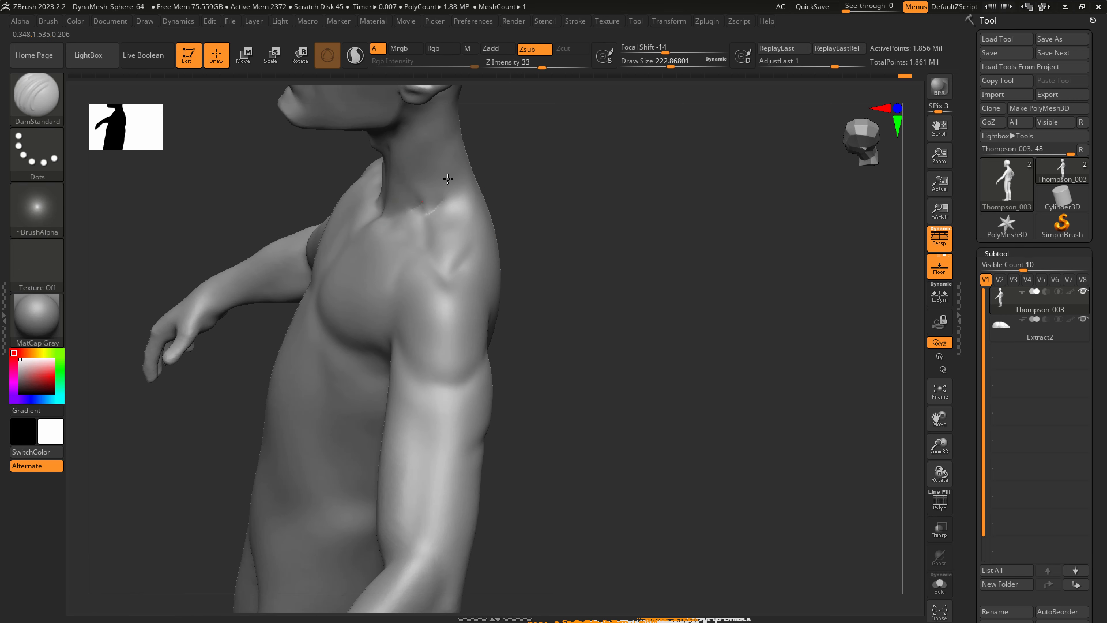
right_click_drag(425, 188, 483, 198)
left_click_drag(418, 190, 430, 193, "shift")
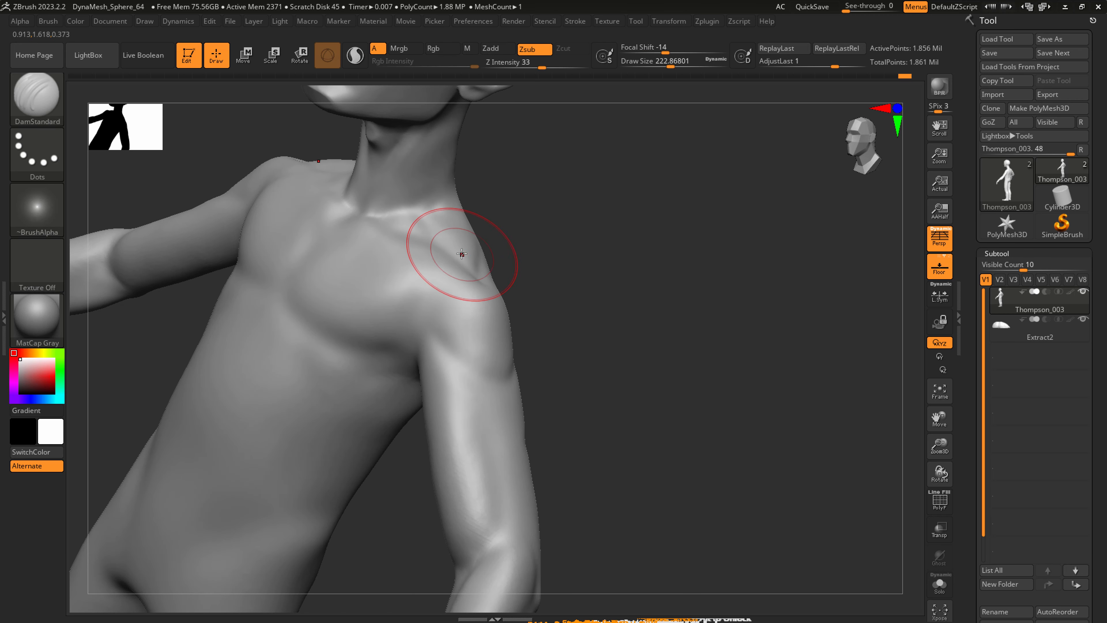
Sharpen the outer end of the collarbone and the top edge of the deltoid with DamStandard, and soften the strokes.
right_click_drag(457, 255, 462, 228)
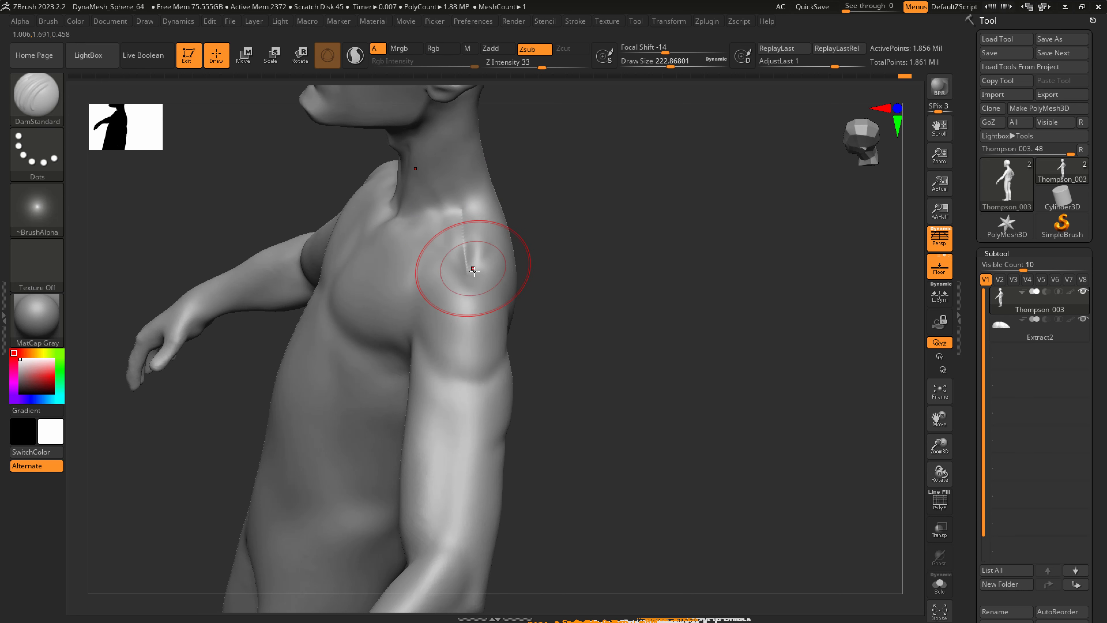
left_click_drag(466, 221, 464, 204, "shift")
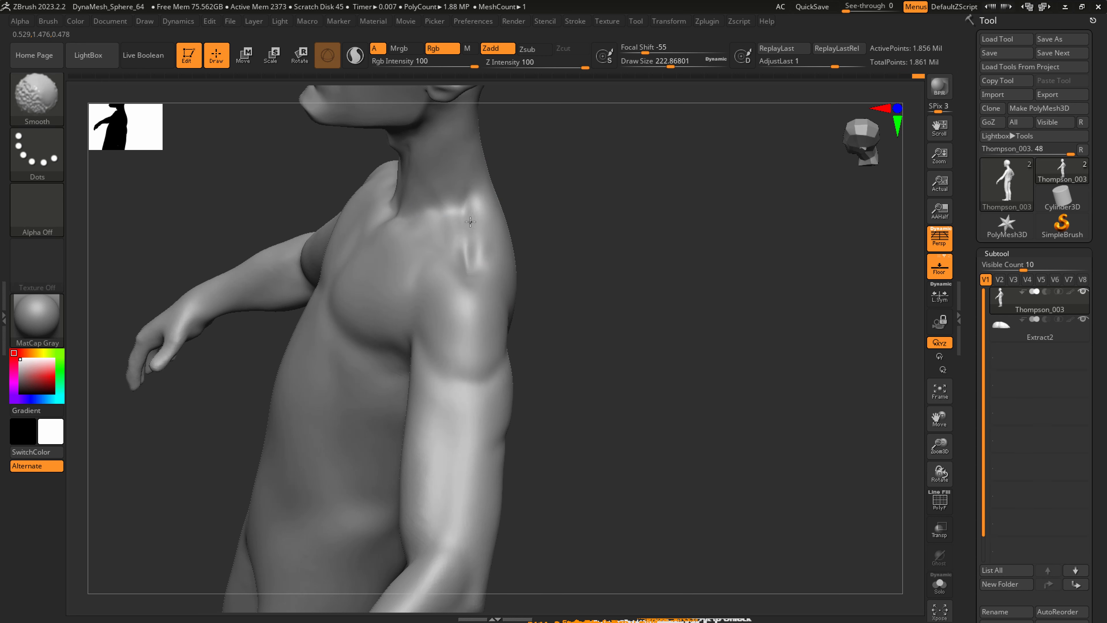
right_click_drag(450, 236, 470, 277)
key("shift")
mouse_move(419, 268)
left_mouse_down()
mouse_move(423, 331)
mouse_move(431, 315)
mouse_move(443, 326)
left_mouse_up()
key("shift")
right_click_drag(472, 306, 504, 272)
left_click_drag(487, 279, 537, 273)
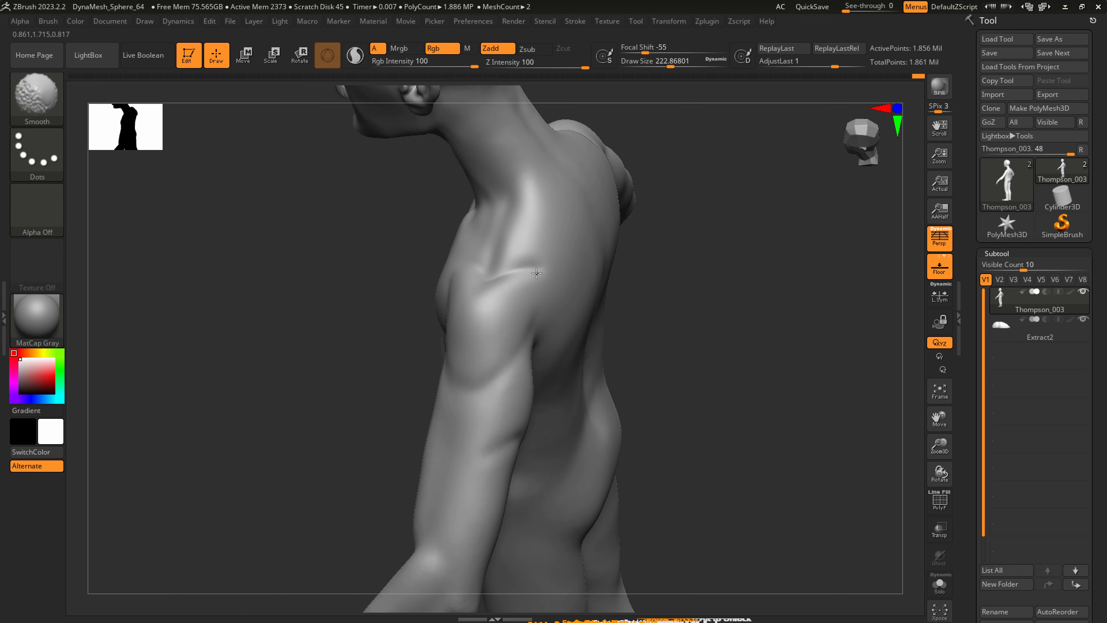
Reshape the shoulder silhouette with SnakeHook at a draw size of about 415.
right_click_drag(580, 279, 546, 252)
key("b")
key("s")
key("h")
left_click_drag(562, 245, 570, 257)
mouse_move(598, 244)
right_mouse_down()
mouse_move(622, 247)
mouse_move(632, 263)
right_mouse_up()
key("s")
mouse_move(592, 274)
left_mouse_down()
mouse_move(613, 274)
mouse_move(595, 243)
left_mouse_up()
right_click_drag(600, 257, 577, 245, "ctrl")
mouse_move(577, 245)
right_mouse_down()
mouse_move(606, 257)
mouse_move(568, 258)
mouse_move(592, 263)
right_mouse_up()
Refine the outer deltoid with SnakeHook at a draw size of about 262, and smooth the front of the shoulder.
key("s")
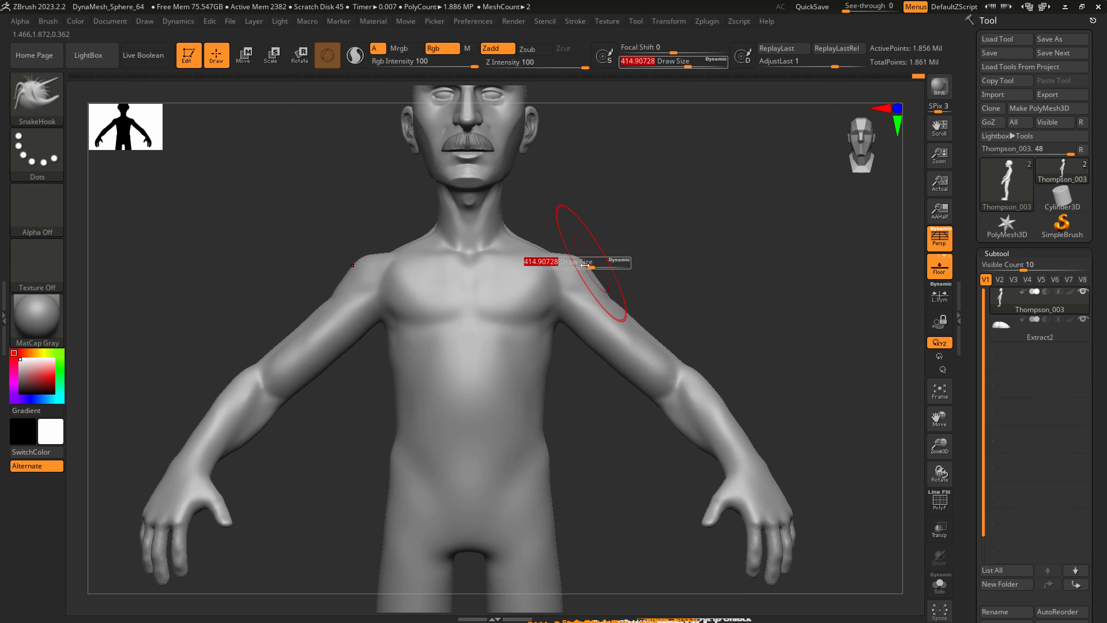
left_click_drag(591, 262, 579, 259)
right_click_drag(584, 270, 585, 264)
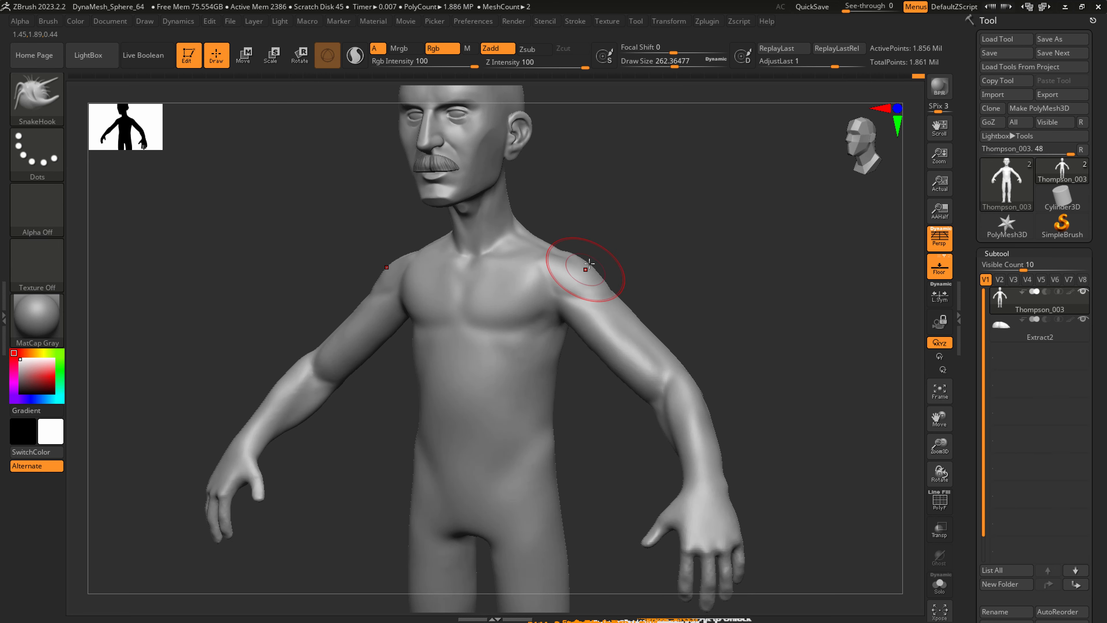
key("shift")
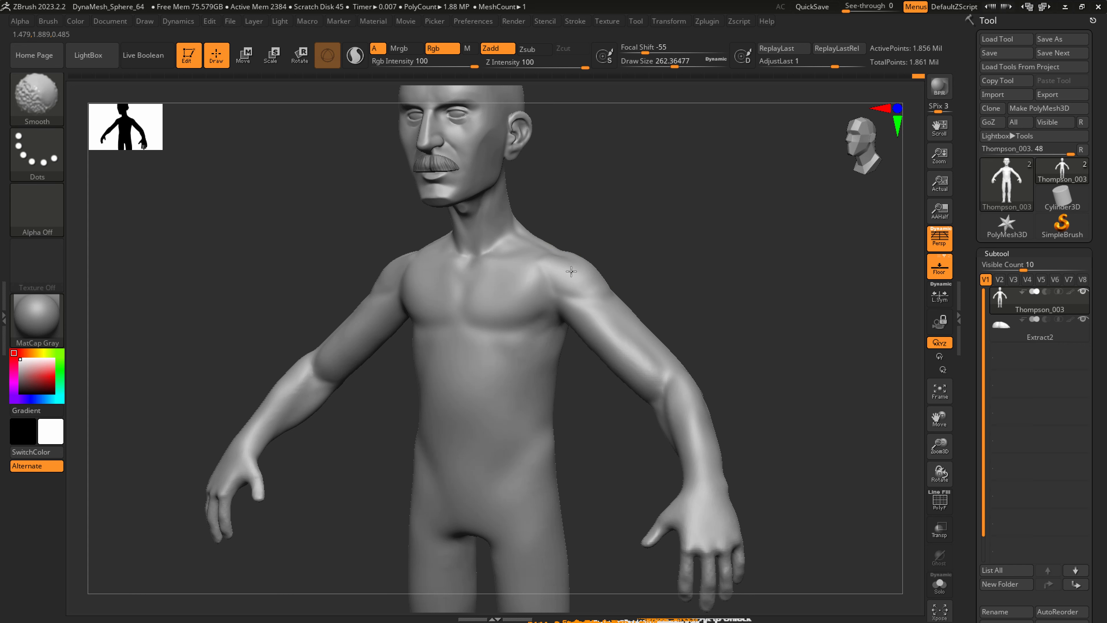
right_click_drag(562, 321, 543, 305)
mouse_move(543, 305)
right_mouse_down("ctrl")
mouse_move(541, 290)
mouse_move(551, 307)
mouse_move(545, 301)
right_mouse_up("ctrl")
Adjust the trapezius and shoulder contour from the front with SnakeHook at a draw size of about 212.
key("s")
left_click_drag(544, 301, 560, 292)
right_click_drag(563, 296, 600, 273)
right_click_drag(562, 322, 621, 313)
key("s")
left_click_drag(546, 289, 531, 281)
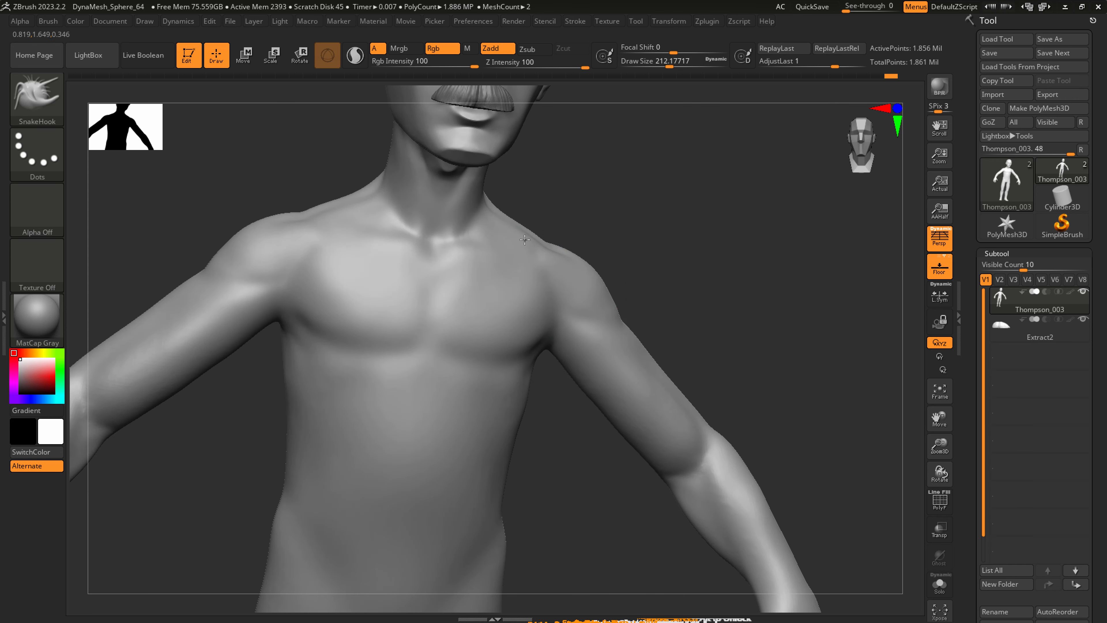
right_click_drag(505, 293, 487, 261, "ctrl")
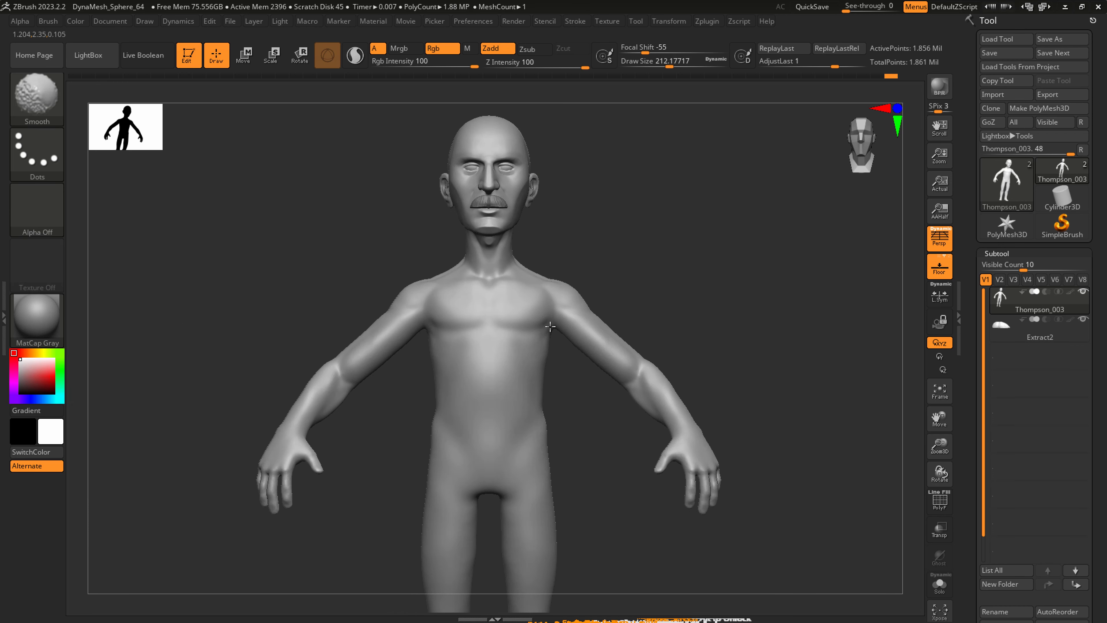
Reshape the upper arms with SnakeHook at a draw size of about 814.
right_click_drag(612, 300, 570, 306)
key("s")
mouse_move(569, 308)
left_mouse_down()
mouse_move(594, 306)
mouse_move(574, 326)
left_mouse_up()
key("s")
left_click_drag(566, 330, 576, 321)
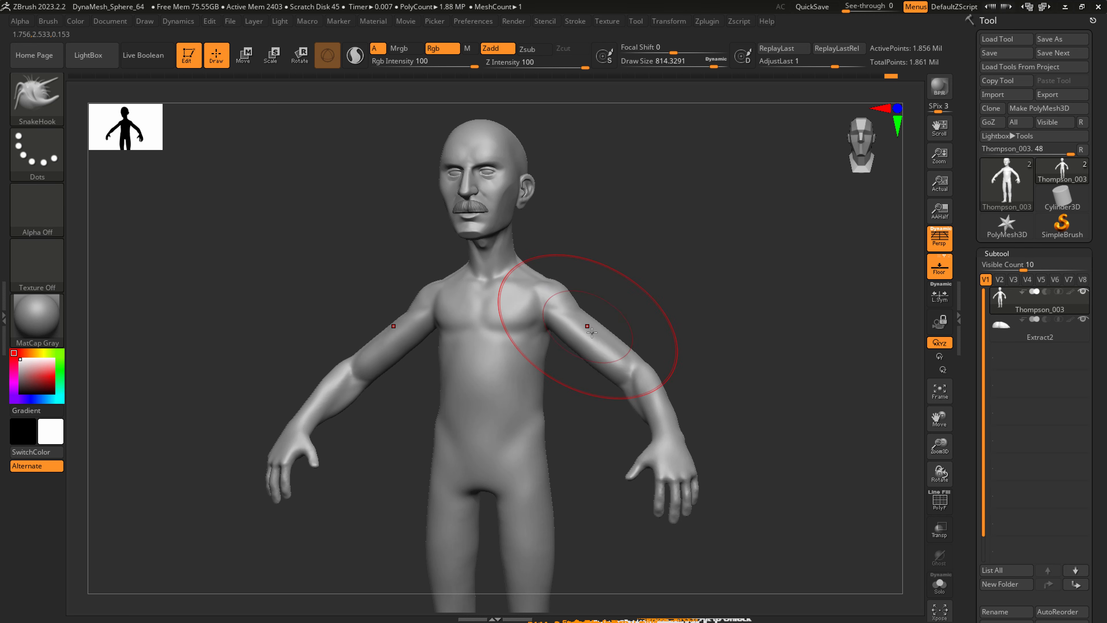
right_click_drag(586, 329, 610, 333)
Reshape the hips and outer thighs with SnakeHook, reducing the draw size from about 814 to 639.
right_click_drag(544, 486, 539, 402, "alt")
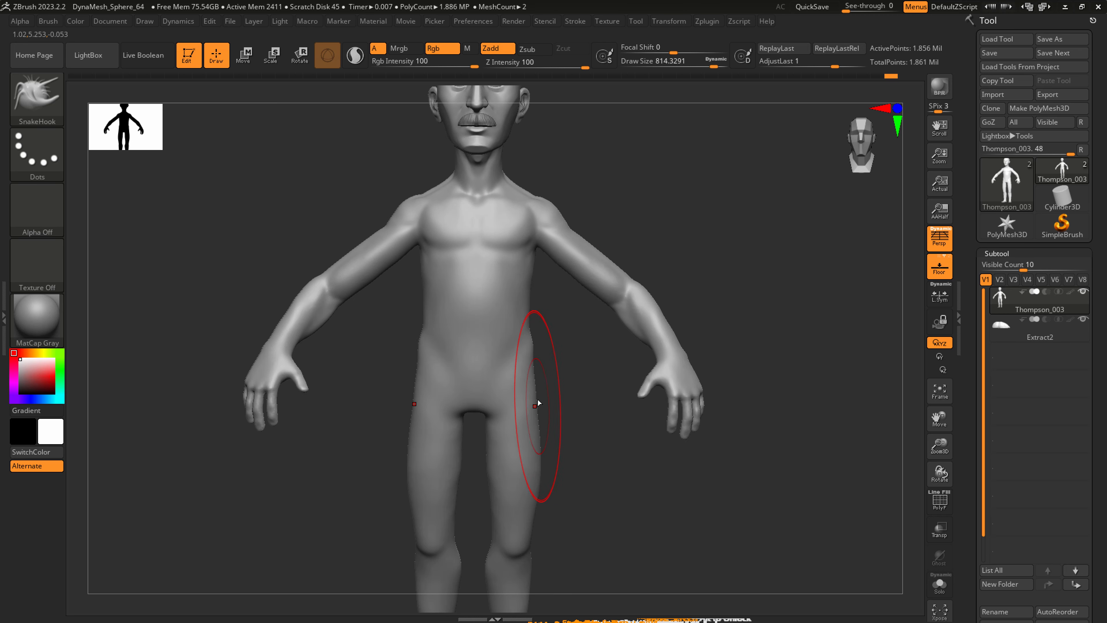
key("s")
left_click_drag(539, 400, 528, 394)
mouse_move(534, 432)
right_mouse_down()
mouse_move(506, 414)
mouse_move(519, 453)
mouse_move(540, 437)
right_mouse_up()
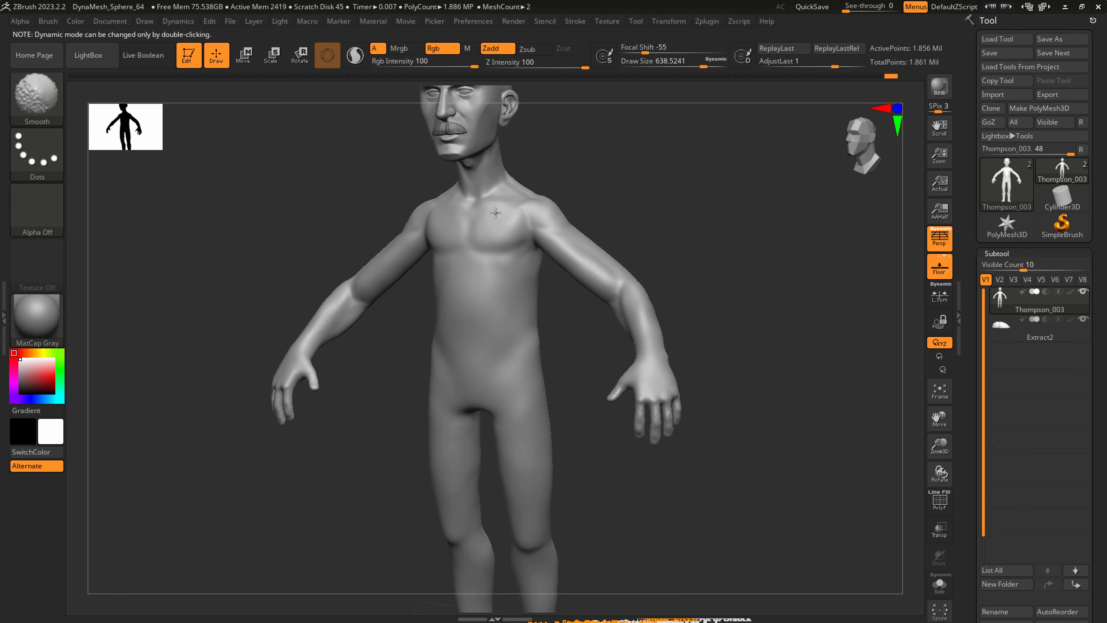
Frame the full figure and adjust the head and neck proportions with SnakeHook, starting at a draw size of about 639.
key("f")
mouse_move(540, 293)
right_mouse_down("shift")
mouse_move(551, 324)
mouse_move(536, 336)
mouse_move(550, 359)
right_mouse_up("shift")
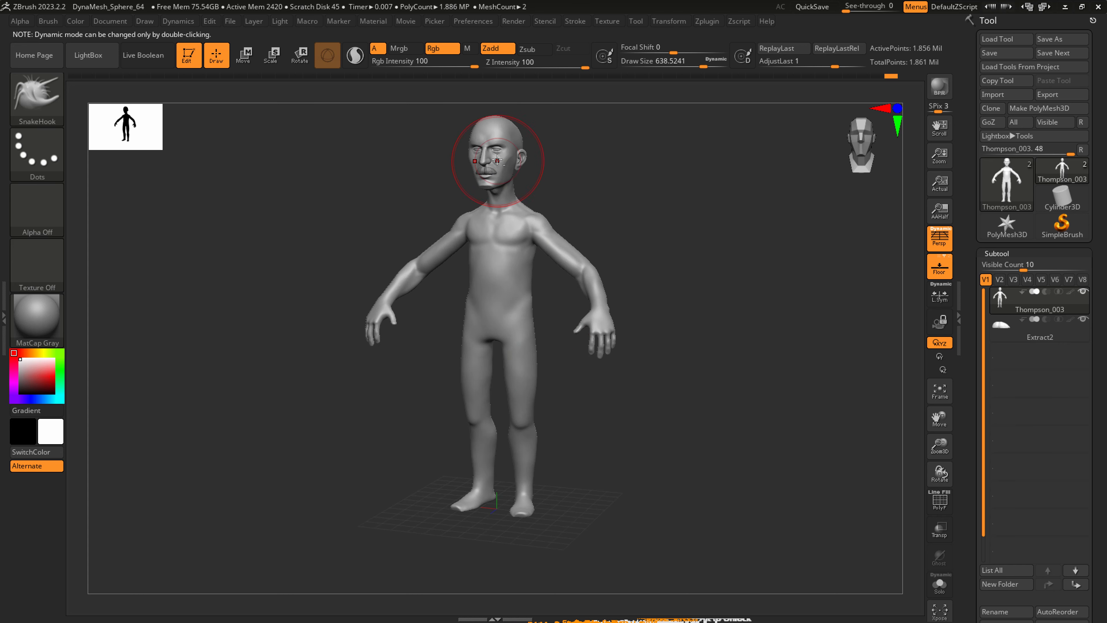
right_click_drag(496, 155, 498, 172, "alt")
right_click_drag(498, 172, 501, 213, "ctrl")
key("s")
mouse_move(492, 213)
left_mouse_down()
mouse_move(477, 214)
mouse_move(478, 236)
mouse_move(481, 204)
left_mouse_up()
key("s")
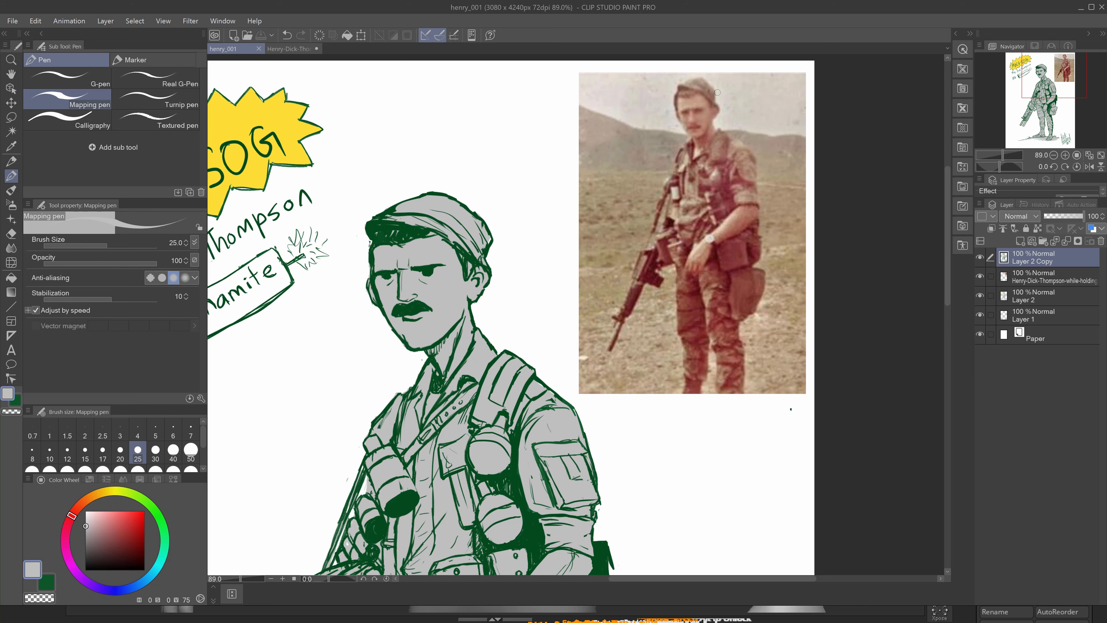
Switch to Clip Studio Paint and examine the reference photo's face, trying a red size-12 Mapping pen mark between the eyes on a new layer.
mouse_move(717, 93)
left_mouse_down("ctrl")
mouse_move(747, 92)
mouse_move(681, 177)
left_mouse_up("ctrl")
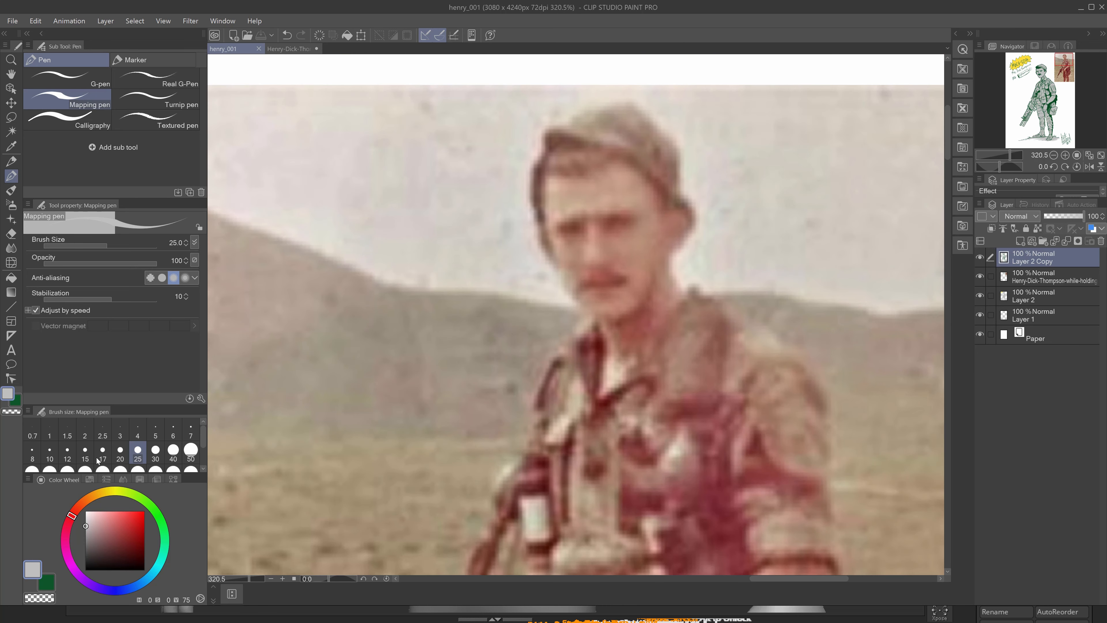
left_click(67, 454)
left_click(1020, 241)
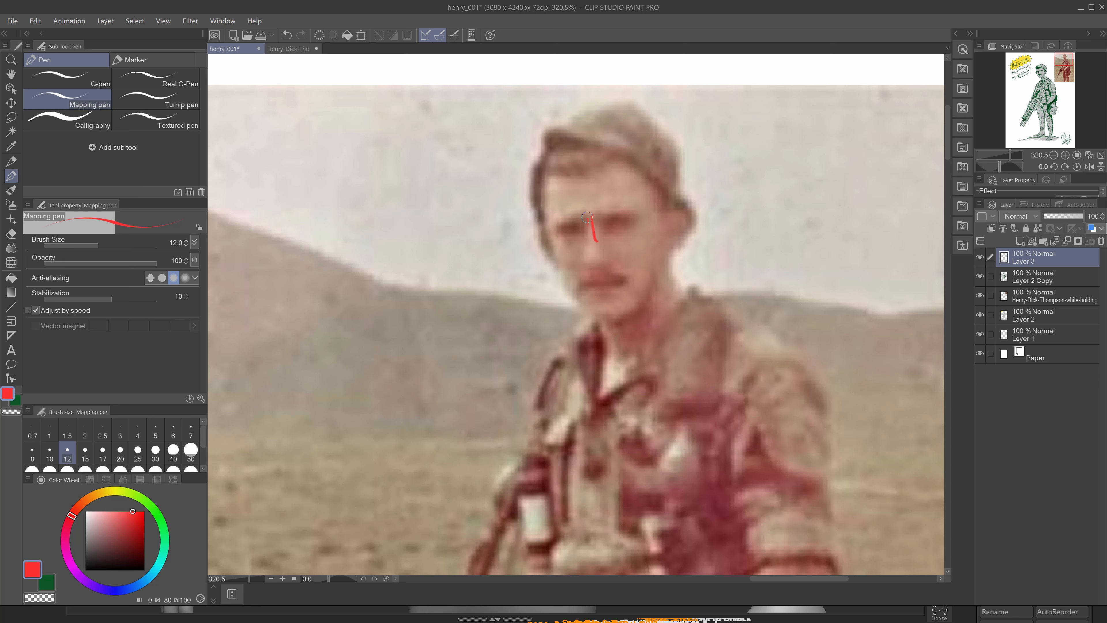
key("ctrl+z")
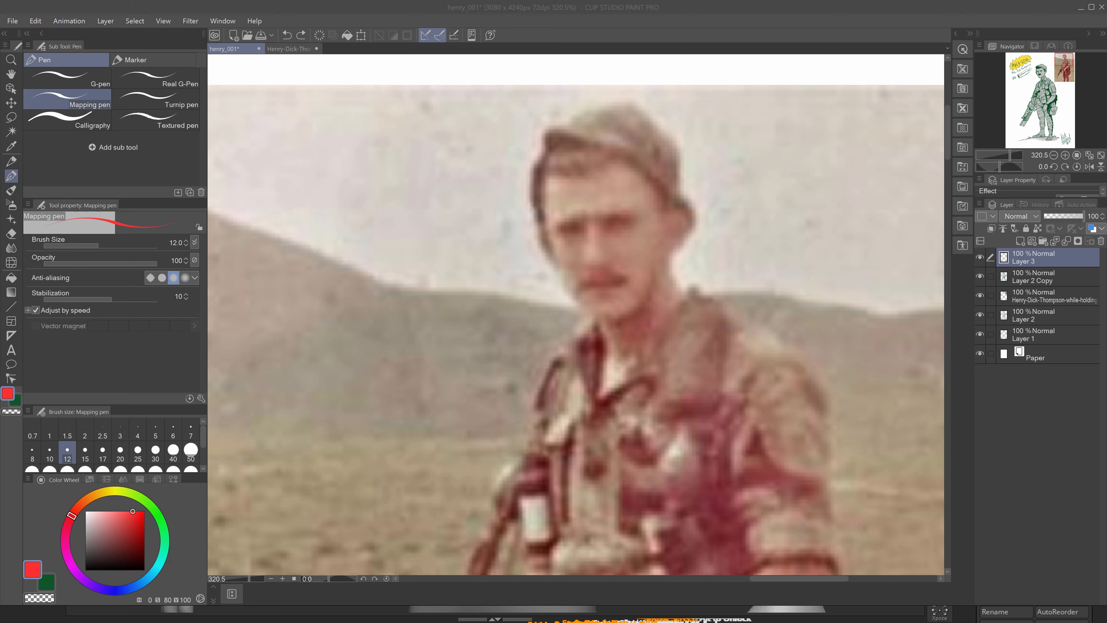
Switch back to ZBrush and refine the neck and face with SnakeHook, setting the draw size to 112.
key("alt+Tab")
right_click_drag(494, 223, 492, 241, "ctrl")
key("s")
mouse_move(490, 245)
left_mouse_down()
mouse_move(475, 245)
mouse_move(483, 238)
left_mouse_up()
right_click_drag(492, 240, 531, 324, "alt")
left_click_drag(531, 325, 524, 336, "shift")
right_click_drag(524, 334, 494, 289)
key("s")
left_click_drag(494, 291, 486, 291)
left_click_drag(509, 299, 510, 295)
mouse_move(499, 295)
right_mouse_down()
mouse_move(581, 259)
mouse_move(658, 299)
right_mouse_up()
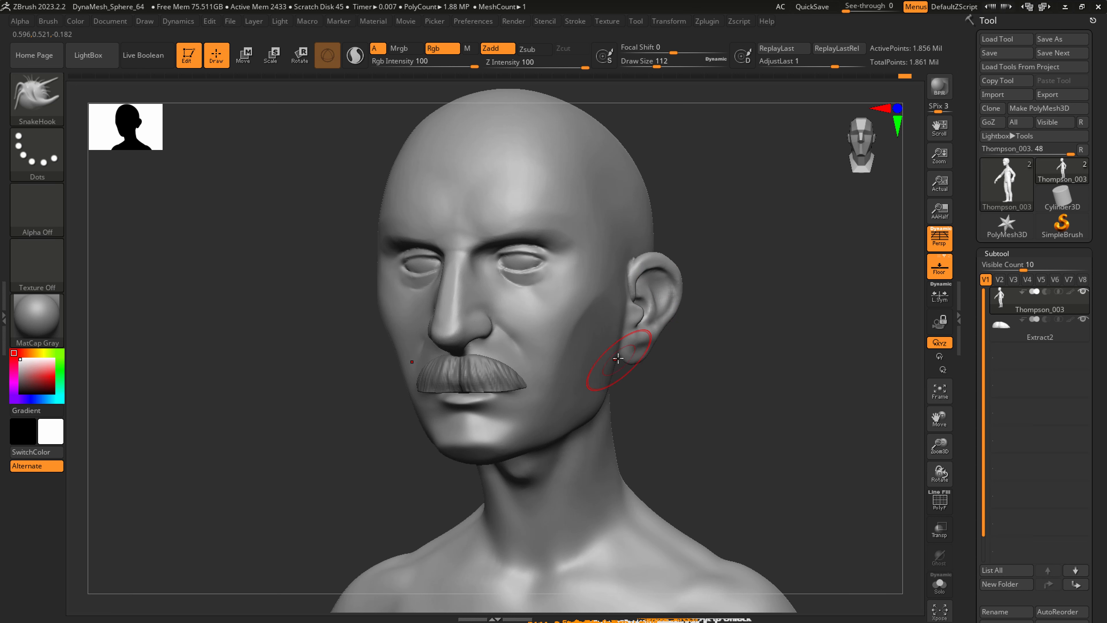
Adjust the eye area and eyelids with SnakeHook, reducing the draw size from 112 to about 44.
right_click_drag(519, 272, 523, 257)
left_click_drag(521, 257, 513, 255)
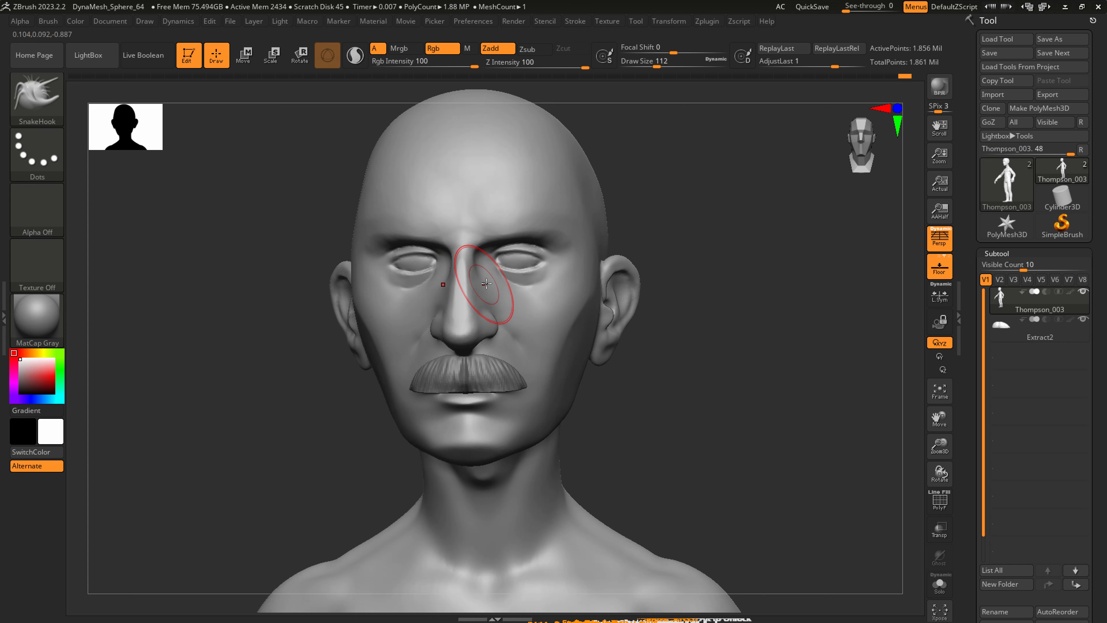
right_click_drag(491, 288, 505, 266, "ctrl")
key("[")
left_click_drag(501, 266, 525, 254)
key("s")
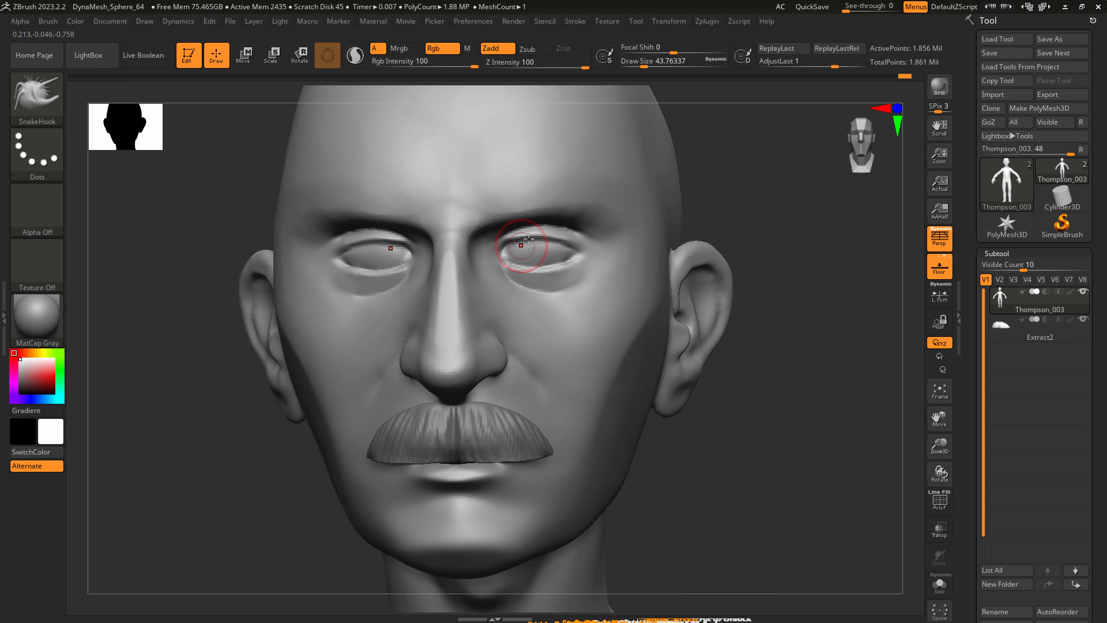
left_click_drag(590, 249, 587, 247)
Carve the outer eye corners and eyelid creases with DamStandard at a draw size of about 44.
key("b")
key("d")
key("s")
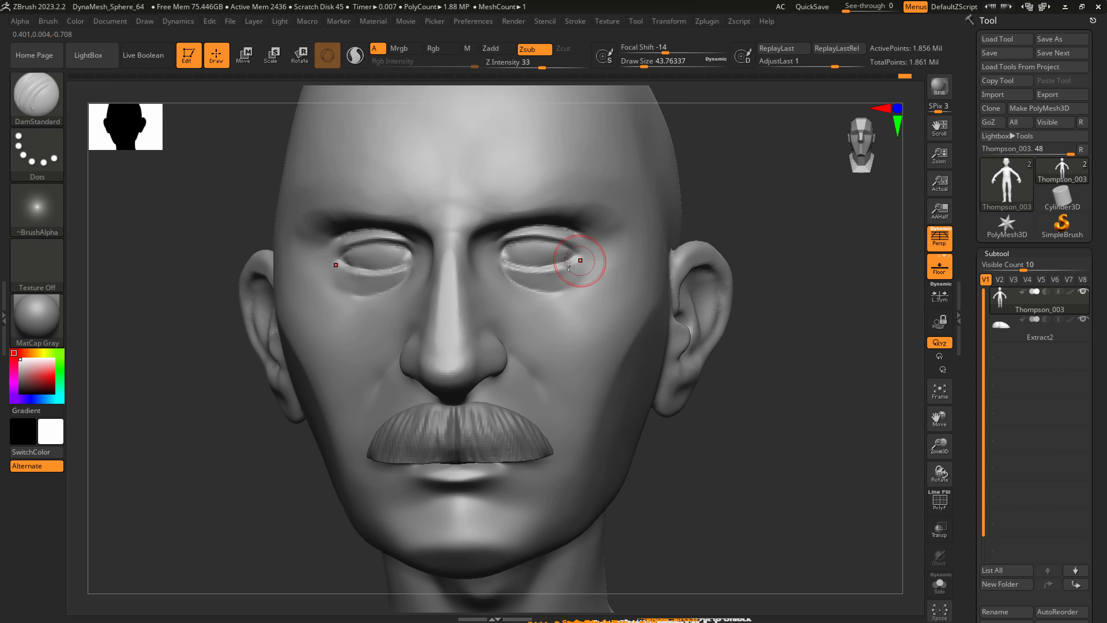
right_click_drag(576, 257, 549, 278)
left_click_drag(589, 257, 585, 275)
left_click_drag(589, 258, 580, 274)
mouse_move(589, 256)
left_mouse_down()
mouse_move(575, 263)
mouse_move(587, 254)
mouse_move(591, 277)
mouse_move(613, 242)
left_mouse_up()
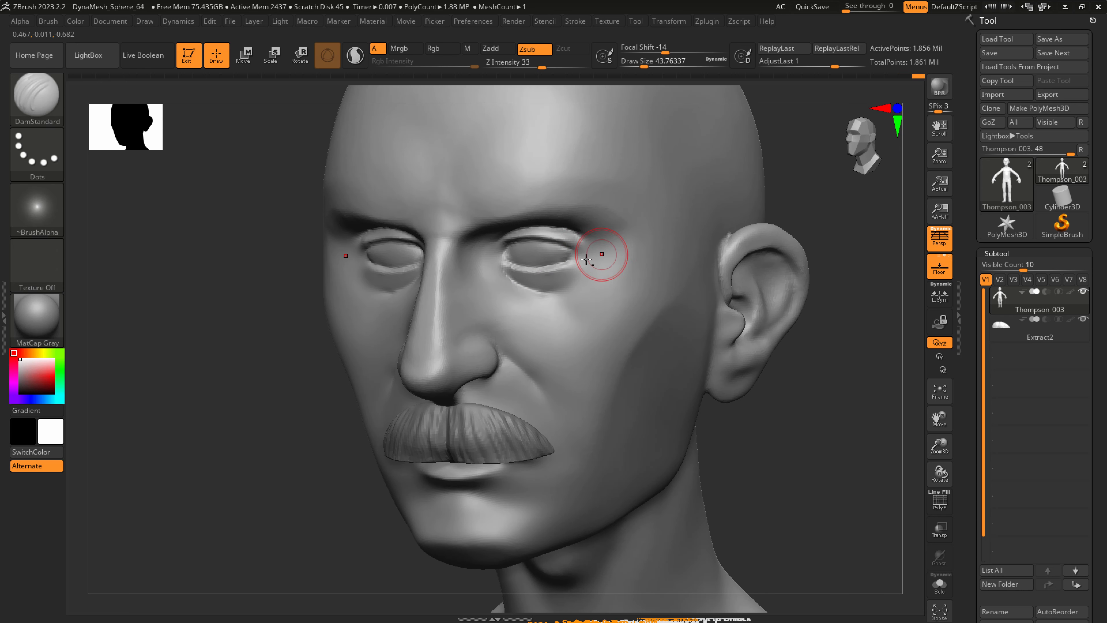
mouse_move(603, 255)
right_mouse_down("ctrl")
mouse_move(538, 285)
mouse_move(568, 287)
right_mouse_up("ctrl")
mouse_move(567, 285)
left_mouse_down("shift")
mouse_move(547, 284)
mouse_move(536, 268)
left_mouse_up("shift")
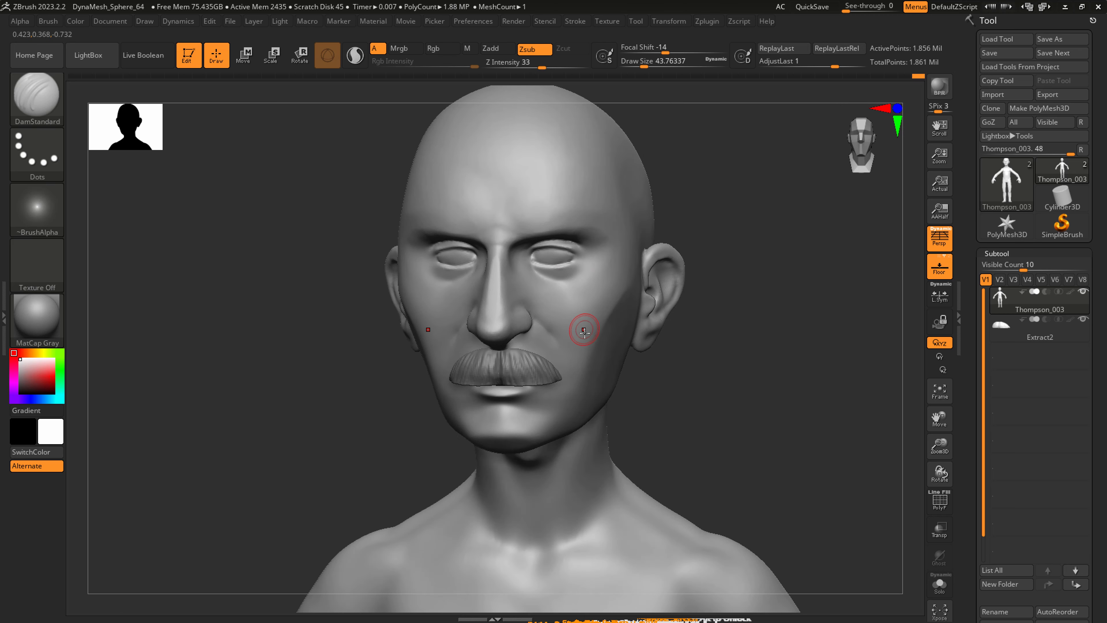
mouse_move(621, 302)
right_mouse_down()
mouse_move(573, 297)
mouse_move(606, 305)
right_mouse_up()
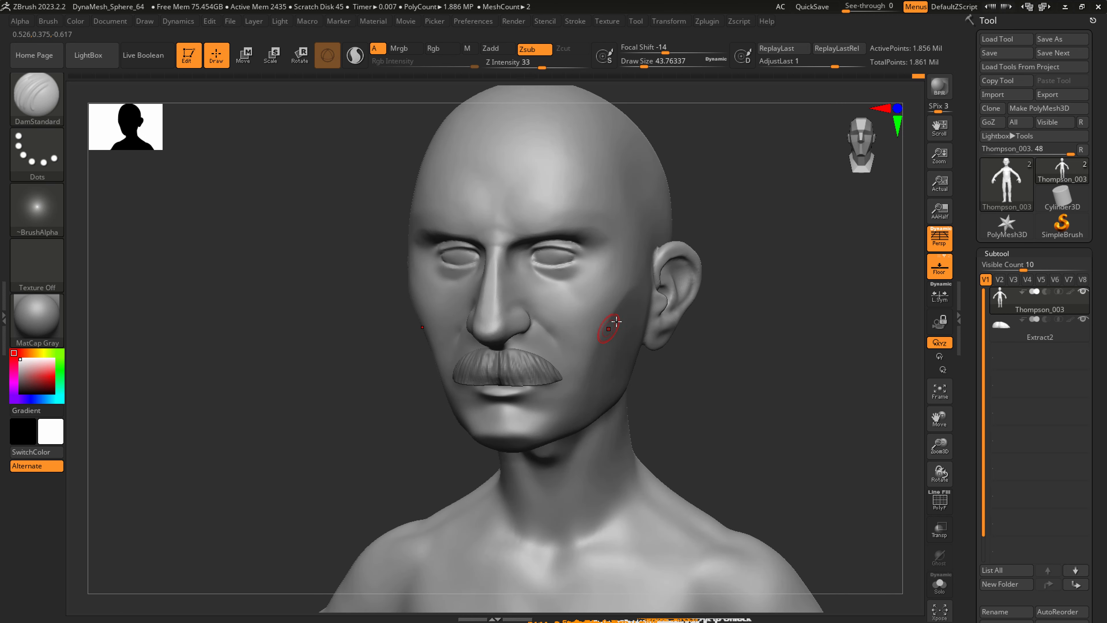
Reshape the ears and the back of the jaw with SnakeHook at a draw size of about 167, and smooth below the earlobes.
left_click_drag(644, 293, 648, 287, "shift")
key("b")
key("s")
key("h")
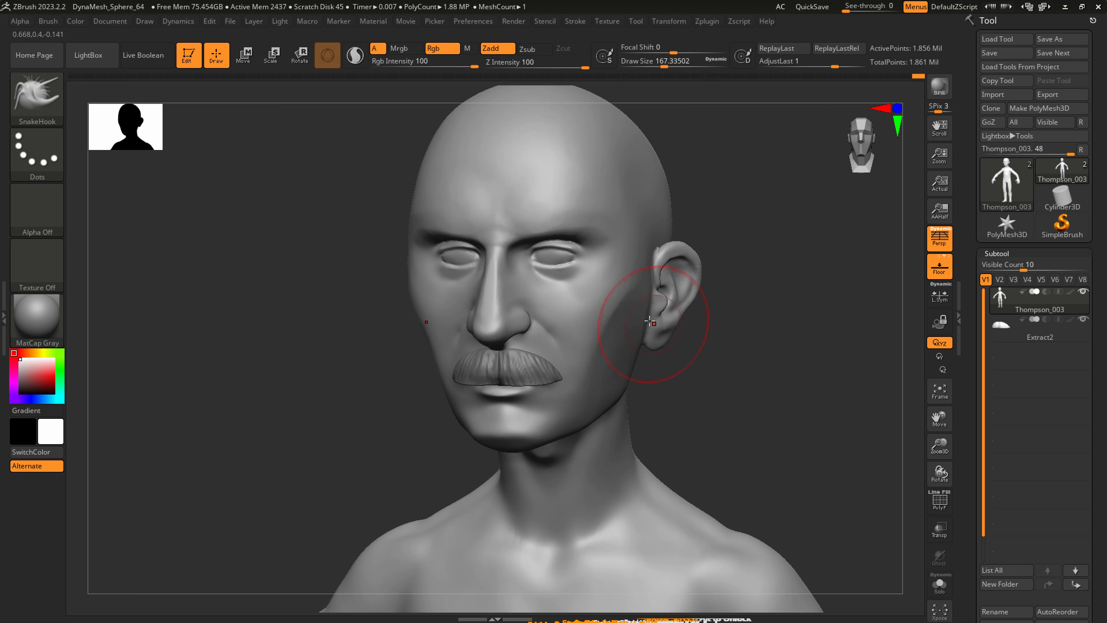
right_click_drag(641, 322, 654, 346)
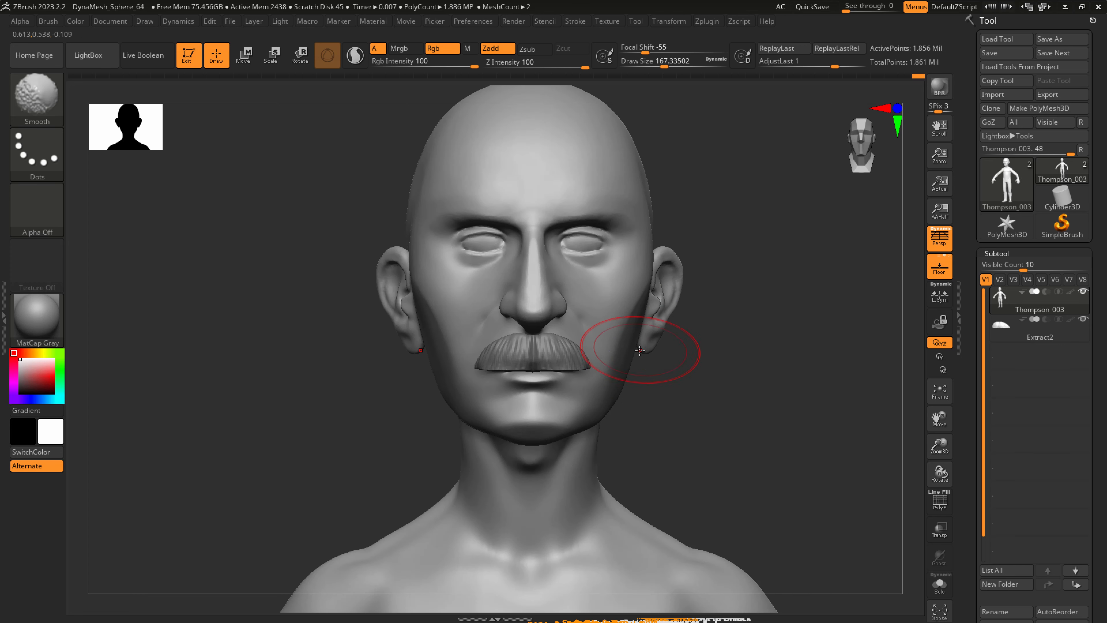
mouse_move(616, 406)
right_mouse_down()
mouse_move(600, 415)
mouse_move(692, 371)
mouse_move(668, 312)
right_mouse_up()
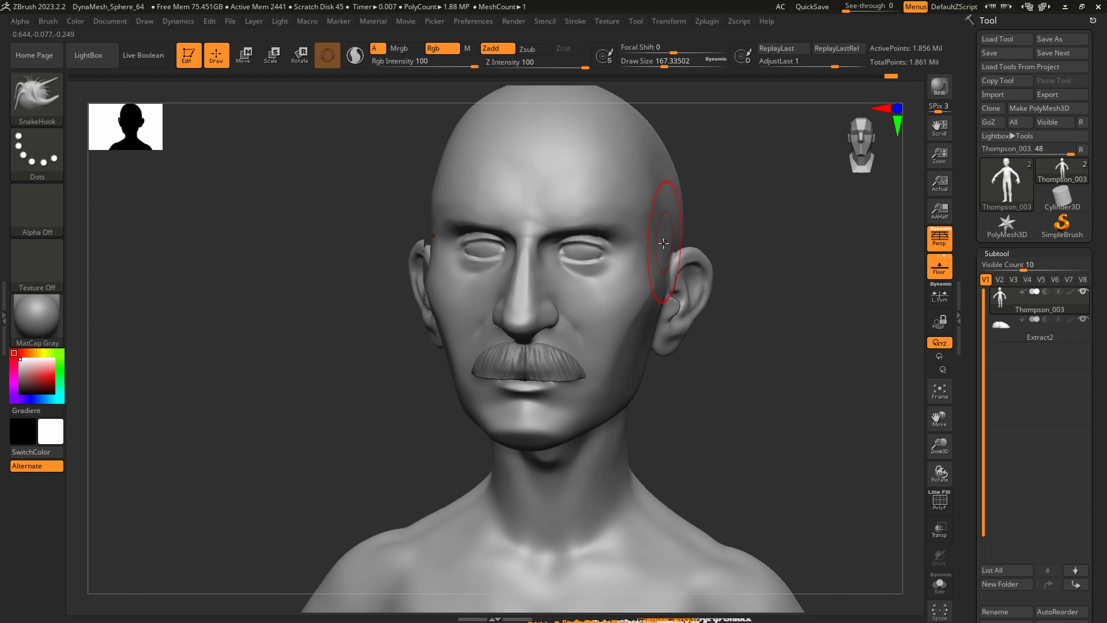
Reshape the temples and forehead profile with SnakeHook, raising the draw size to about 239 for the forehead.
right_click_drag(654, 279, 667, 220)
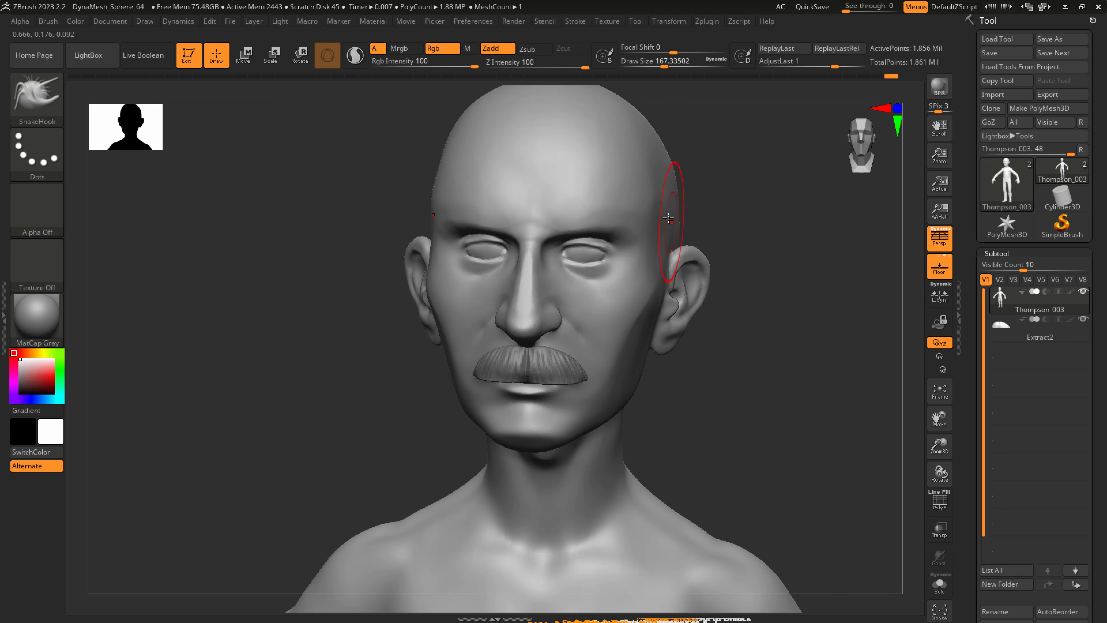
right_click_drag(653, 186, 621, 190)
key("s")
left_click_drag(554, 160, 554, 150)
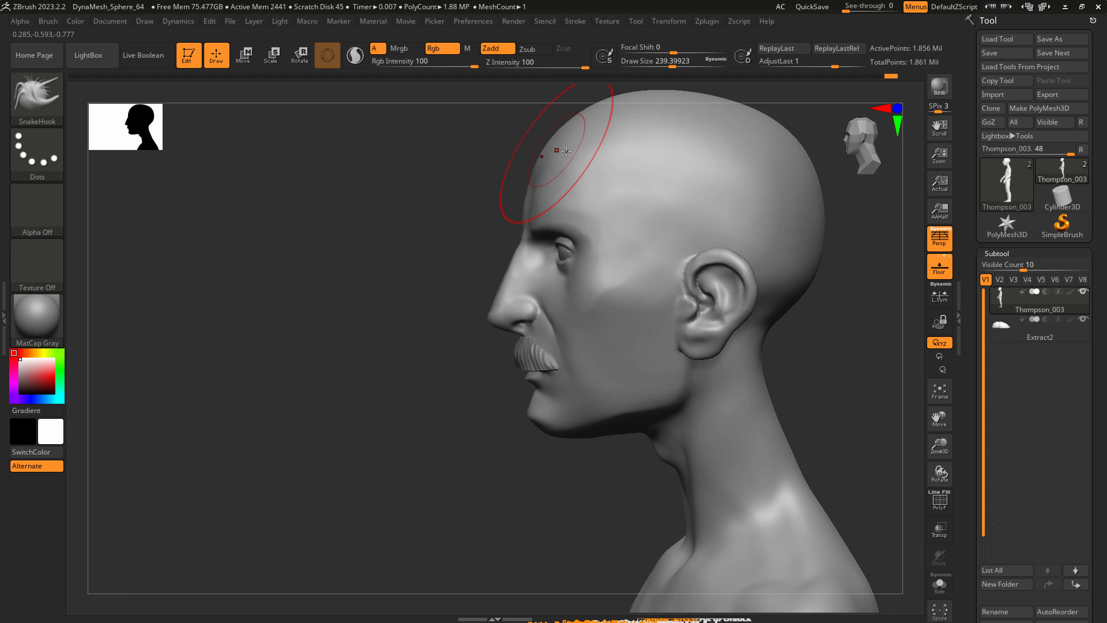
right_click_drag(567, 151, 557, 175)
right_click_drag(593, 213, 581, 365, "shift")
Define the brow ridges above the eyes with DamStandard at a draw size of about 62, and smooth the strokes.
key("b")
key("d")
key("s")
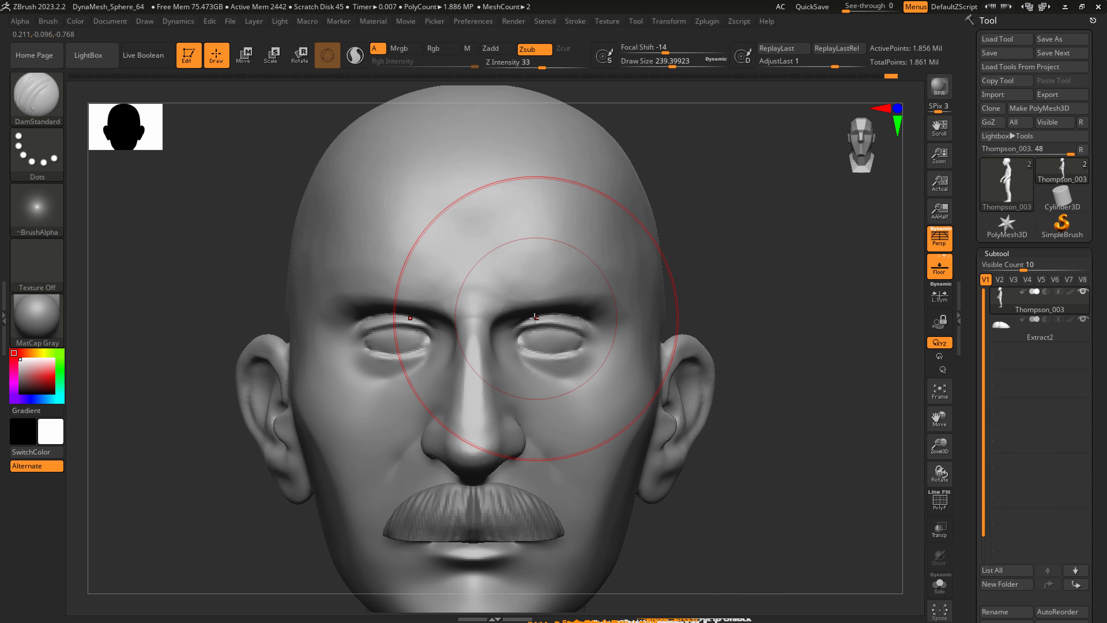
key("s")
mouse_move(531, 315)
left_mouse_down()
mouse_move(507, 315)
mouse_move(605, 302)
left_mouse_up()
key("ctrl+z")
left_click_drag(506, 312, 604, 305)
left_click_drag(538, 288, 615, 277, "shift")
right_click_drag(625, 284, 564, 275)
key("shift")
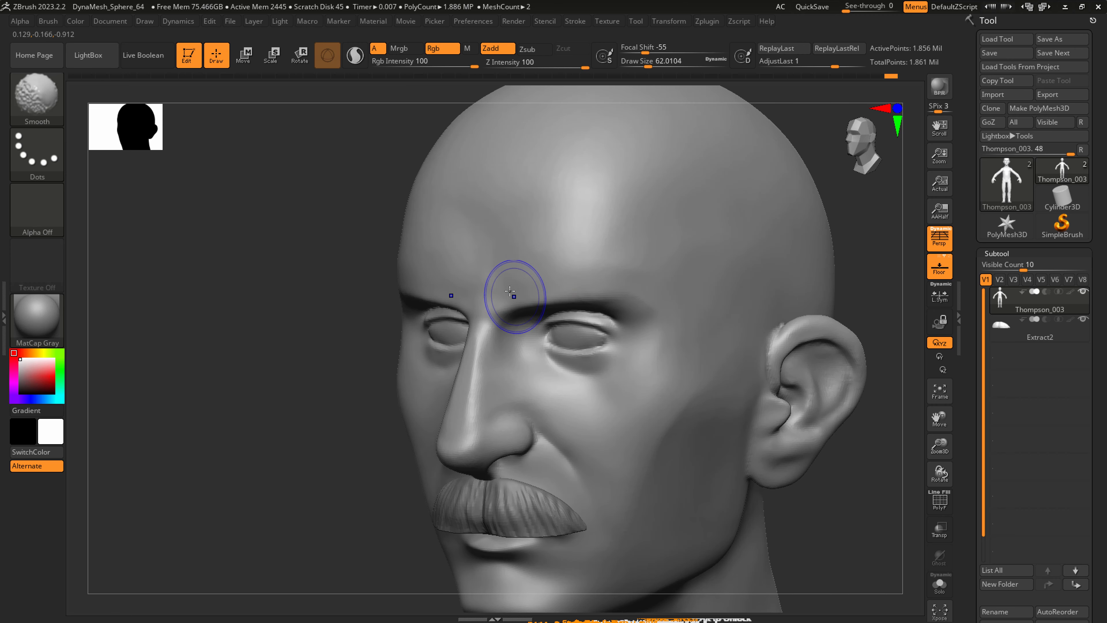
Carve vertical frown lines between the eyebrows with DamStandard at a draw size of about 39, and soften their upper ends.
key("s")
left_click_drag(483, 310, 478, 312)
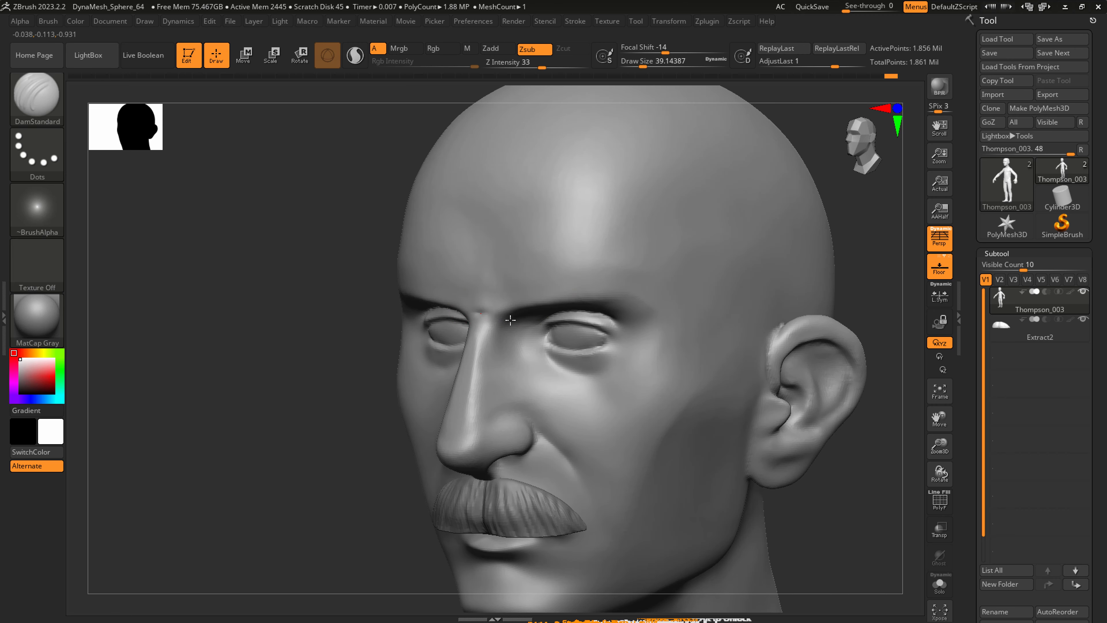
right_click_drag(506, 307, 511, 293)
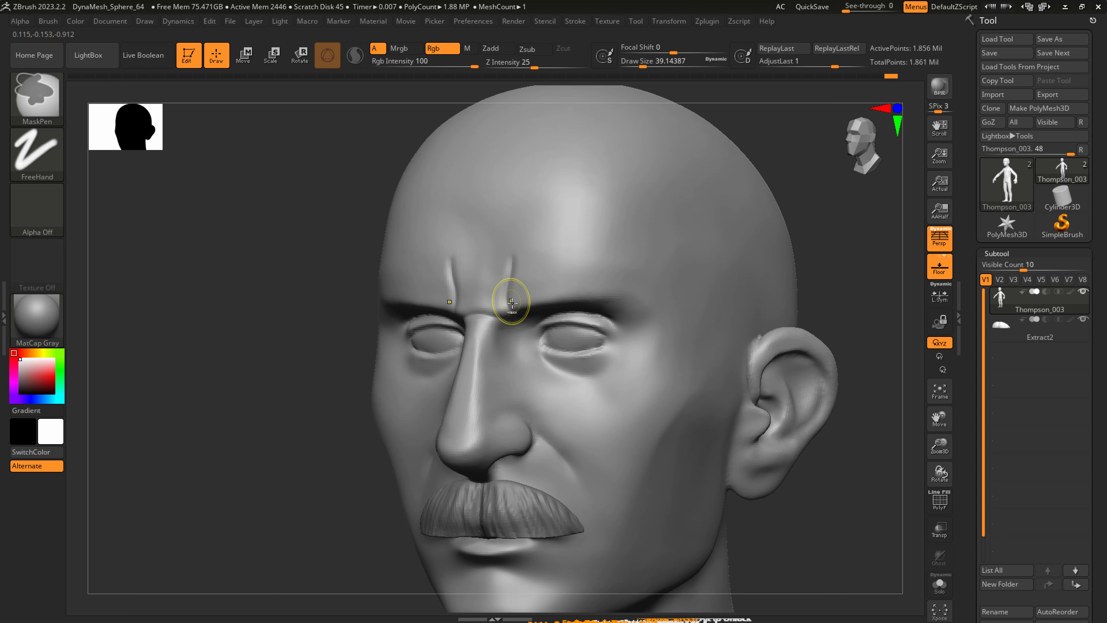
key("ctrl+z")
mouse_move(502, 308)
left_mouse_down()
mouse_move(516, 216)
mouse_move(475, 261)
mouse_move(485, 273)
left_mouse_up()
left_click_drag(512, 239, 495, 257, "shift")
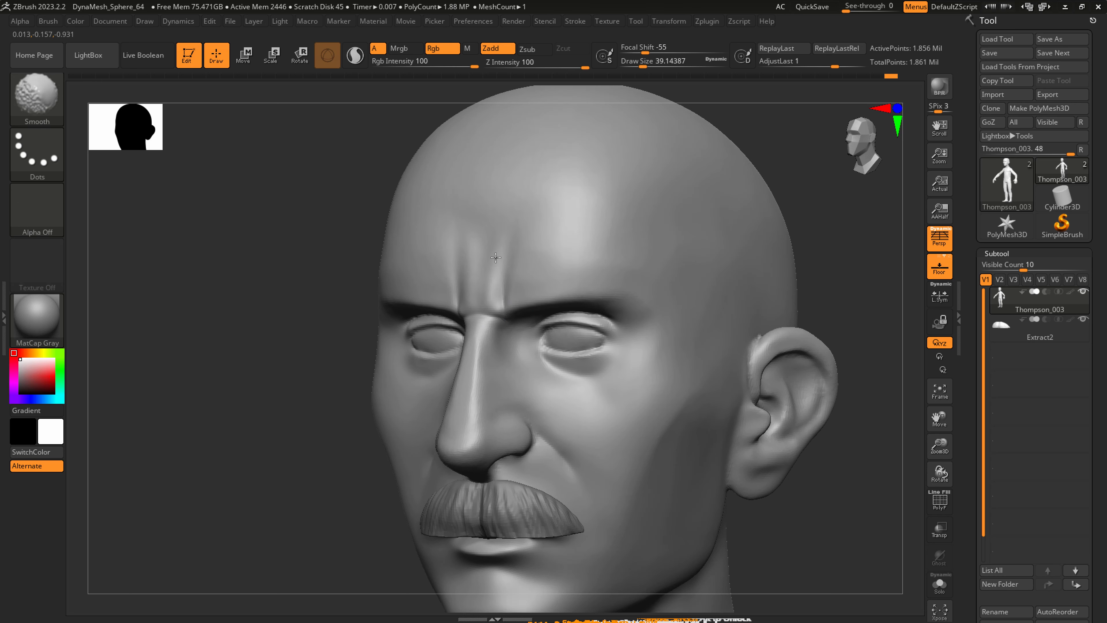
Deepen the frown creases at the inner brows with DamStandard and smooth the surrounding surface.
key("b")
key("d")
key("s")
right_click_drag(505, 322, 499, 291)
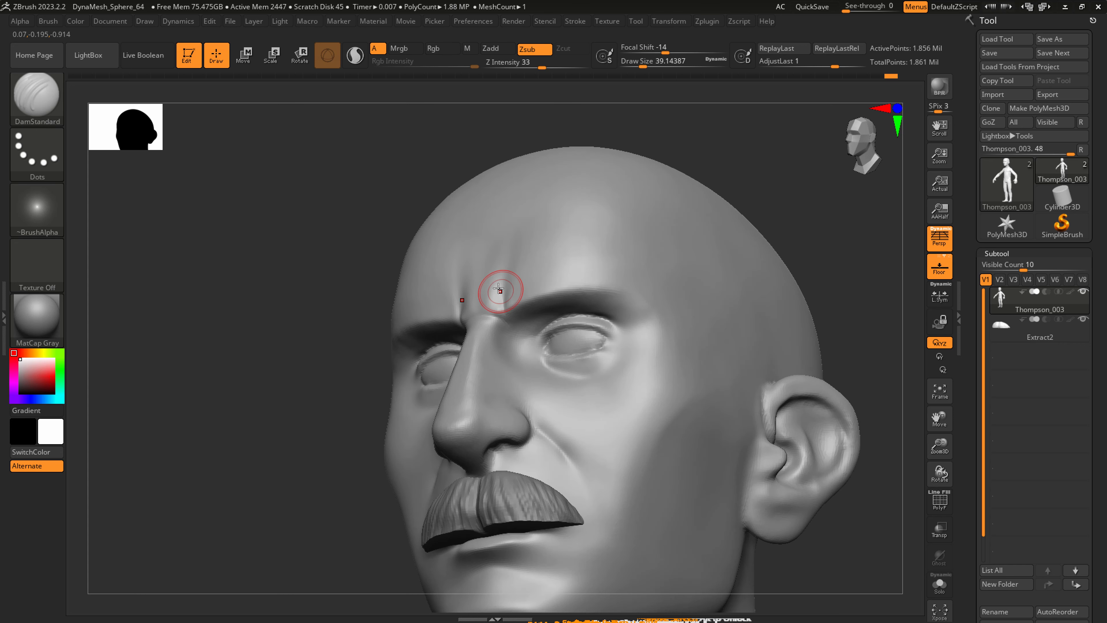
left_click_drag(500, 290, 503, 315)
key("ctrl+z")
mouse_move(509, 261)
left_mouse_down()
mouse_move(506, 317)
mouse_move(512, 301)
left_mouse_up()
key("shift")
mouse_move(552, 286)
right_mouse_down("ctrl")
mouse_move(606, 329)
mouse_move(612, 356)
mouse_move(564, 304)
mouse_move(601, 314)
mouse_move(554, 210)
right_mouse_up("ctrl")
Refine the creases around the eyes and their outer corners with DamStandard at a draw size of about 27, smoothing between strokes.
key("s")
mouse_move(541, 178)
left_mouse_down()
mouse_move(531, 162)
mouse_move(553, 183)
mouse_move(525, 171)
left_mouse_up()
key("shift")
right_click_drag(553, 169, 506, 166, "ctrl")
mouse_move(575, 185)
right_mouse_down()
mouse_move(596, 191)
mouse_move(576, 222)
mouse_move(610, 244)
right_mouse_up()
key("shift")
mouse_move(555, 161)
left_mouse_down()
mouse_move(573, 177)
mouse_move(554, 158)
left_mouse_up()
key("shift")
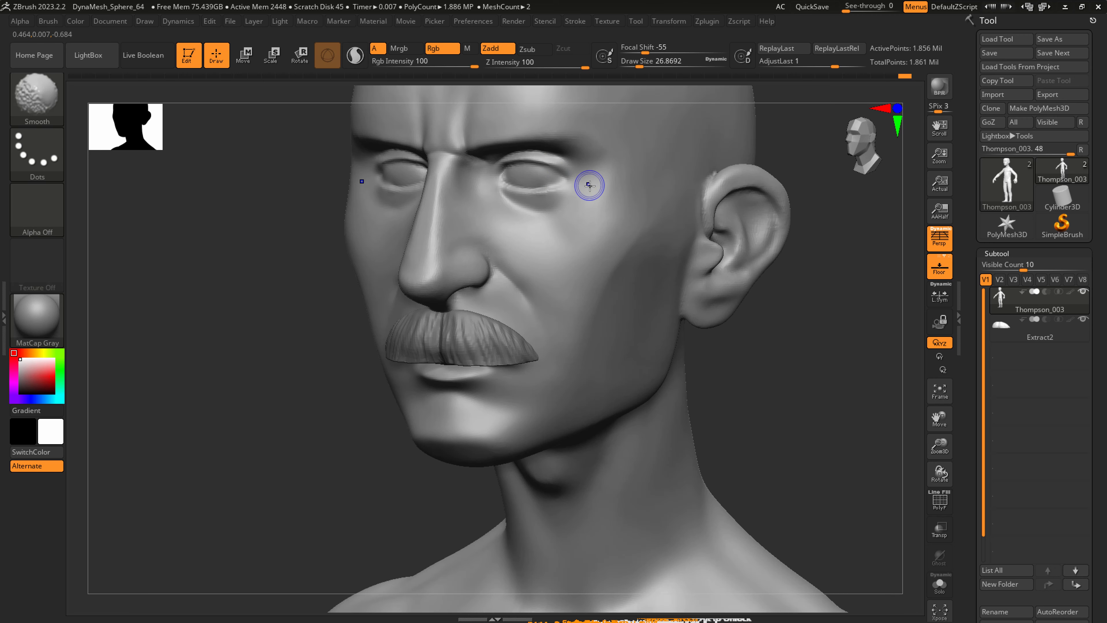
Smooth the cheek below the outer eye corner with a draw size of about 74.
key("s")
left_click(604, 227)
key("shift")
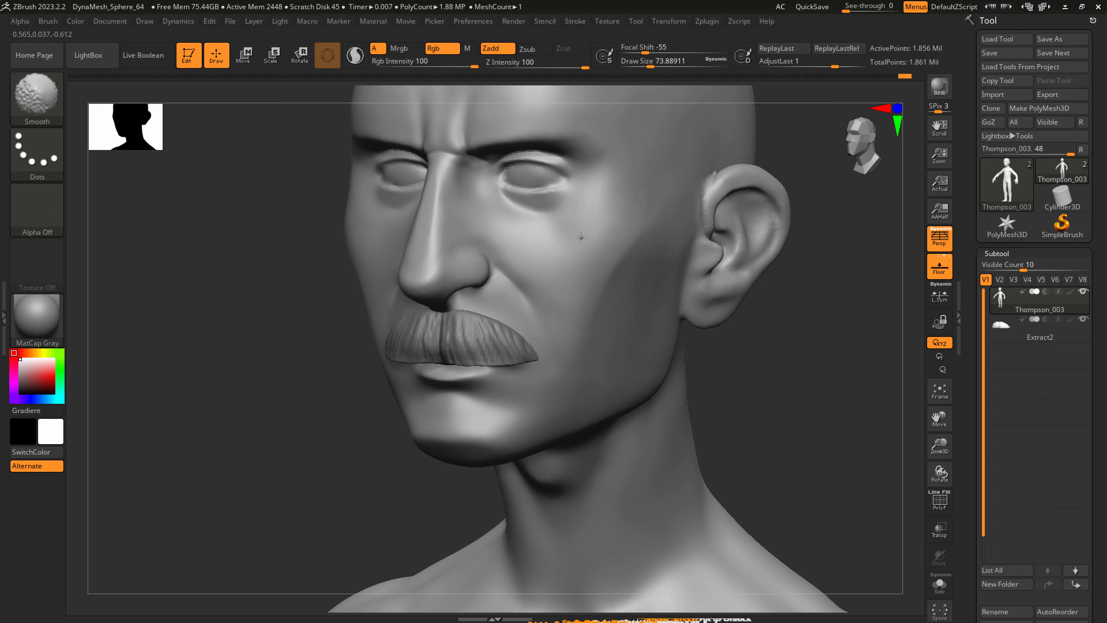
right_click_drag(568, 265, 405, 218, "ctrl")
Examine the head from several angles and the whole body's proportions from the side and front.
right_click_drag(647, 358, 694, 428, "alt")
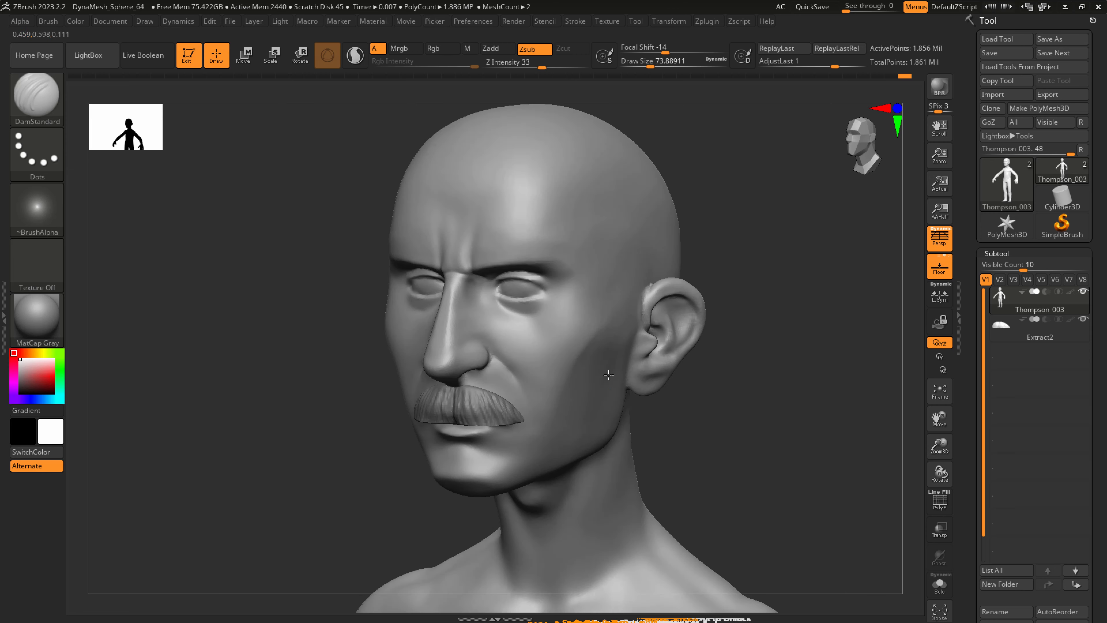
right_click_drag(565, 352, 561, 351)
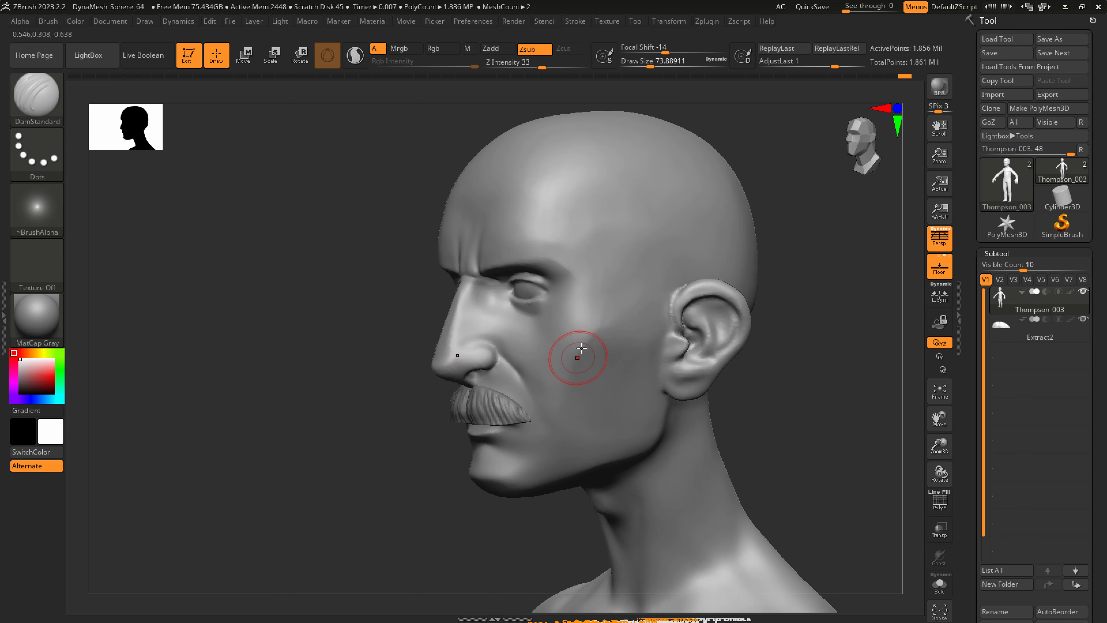
right_click_drag(649, 354, 628, 376)
right_click_drag(780, 515, 730, 485, "ctrl")
right_click_drag(730, 485, 546, 339, "alt")
right_click_drag(550, 406, 453, 417)
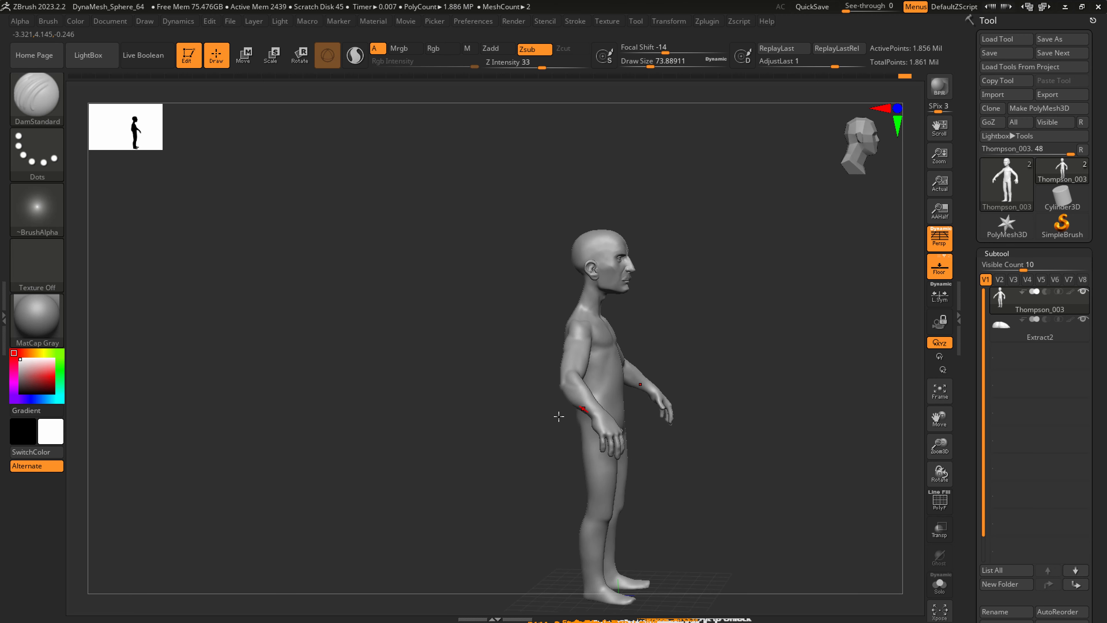
right_click_drag(601, 417, 540, 418)
right_click_drag(632, 390, 403, 321, "alt")
right_click_drag(484, 377, 429, 375)
right_click_drag(472, 315, 537, 409, "ctrl")
right_click_drag(501, 272, 552, 271)
Reshape the front of the shoulders beside the chest with SnakeHook at a draw size of about 187.
key("b")
key("h")
key("p")
key("s")
left_click_drag(479, 267, 495, 266)
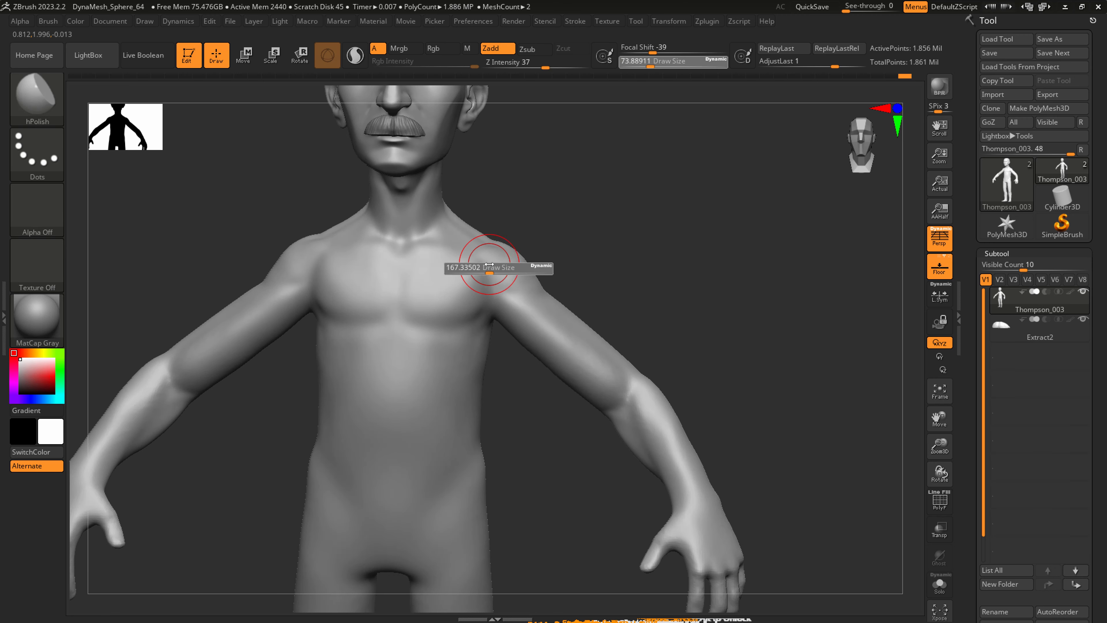
key("b")
key("s")
key("h")
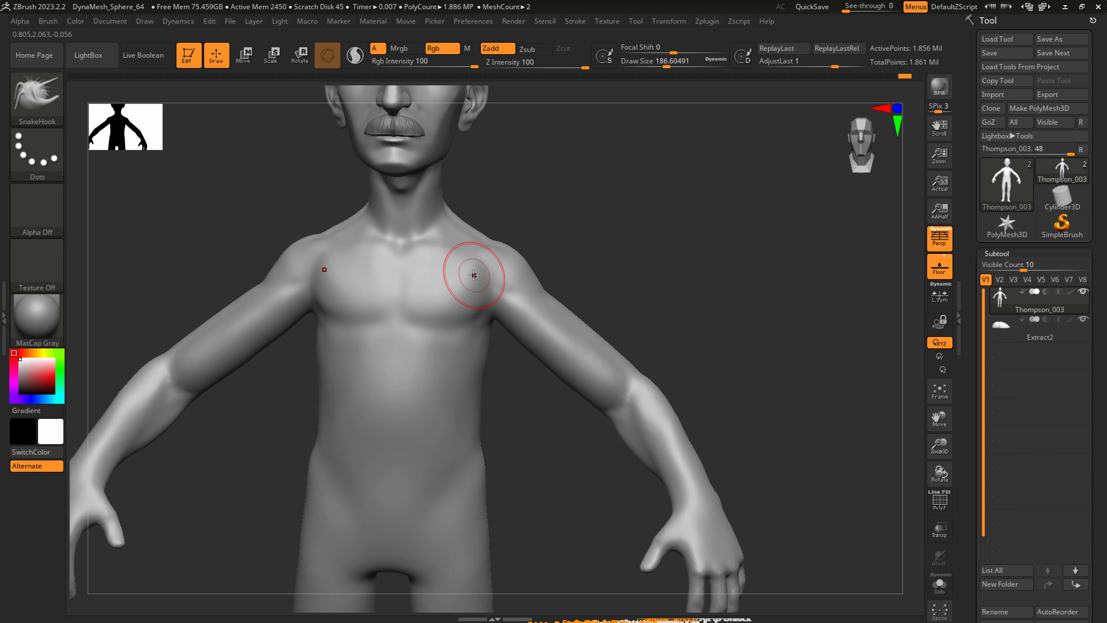
left_click_drag(467, 266, 494, 262, "shift")
Save the Thompson_003 tool to disk after checking the full figure.
mouse_move(519, 414)
right_mouse_down("ctrl")
mouse_move(516, 371)
mouse_move(511, 385)
mouse_move(489, 378)
mouse_move(497, 404)
mouse_move(518, 351)
mouse_move(490, 349)
mouse_move(525, 346)
right_mouse_up("ctrl")
mouse_move(525, 347)
right_mouse_down("alt")
mouse_move(647, 339)
mouse_move(633, 334)
mouse_move(638, 356)
right_mouse_up("alt")
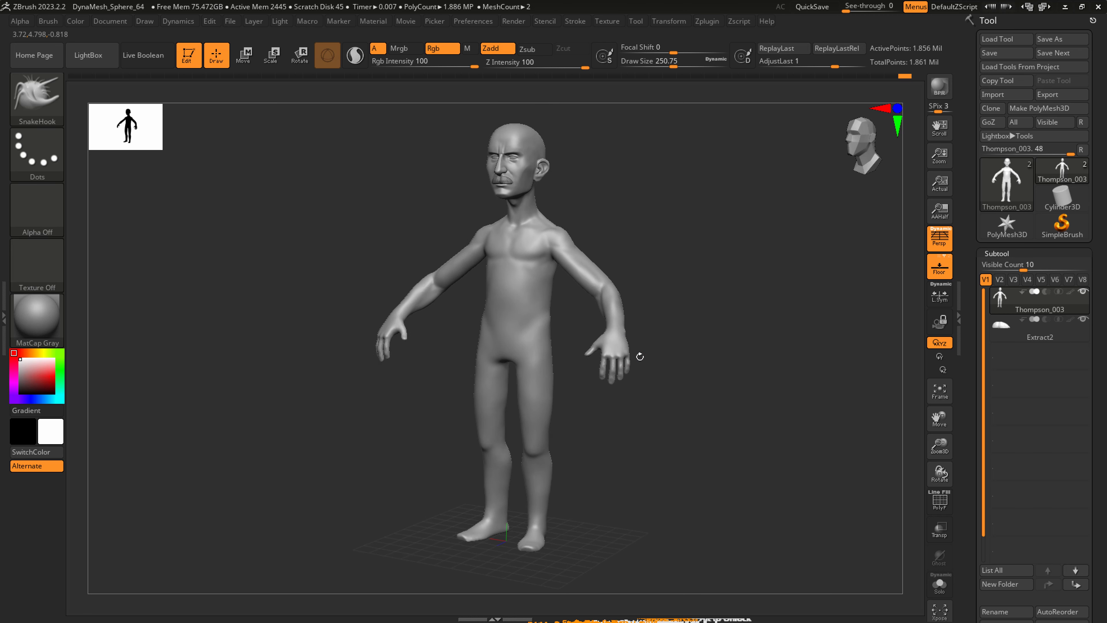
left_click(1008, 45)
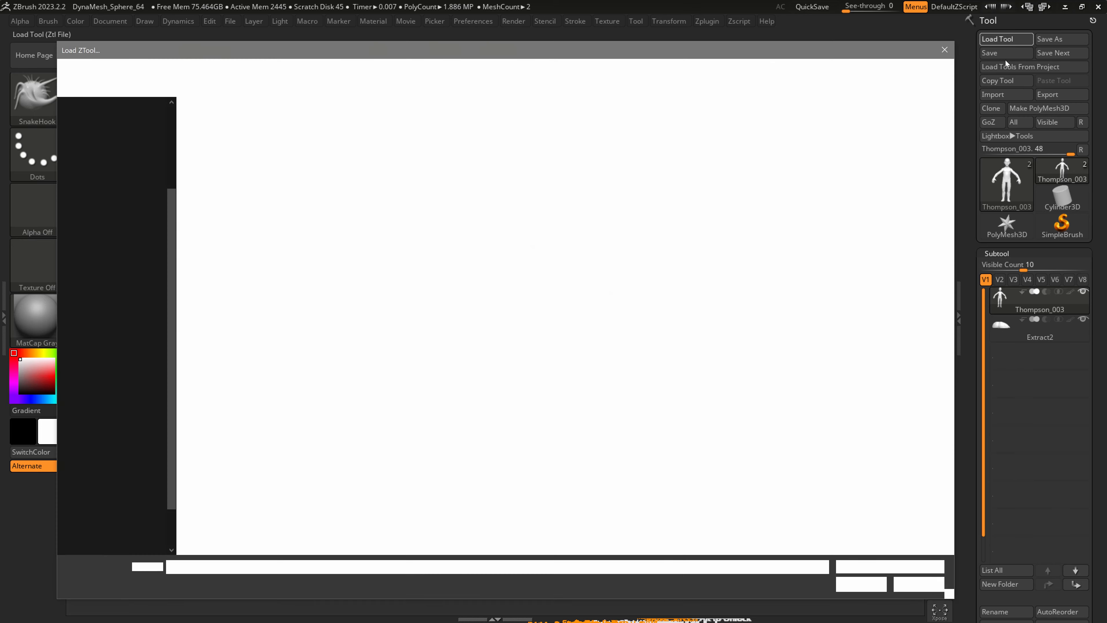
key("Escape")
left_click(1004, 53)
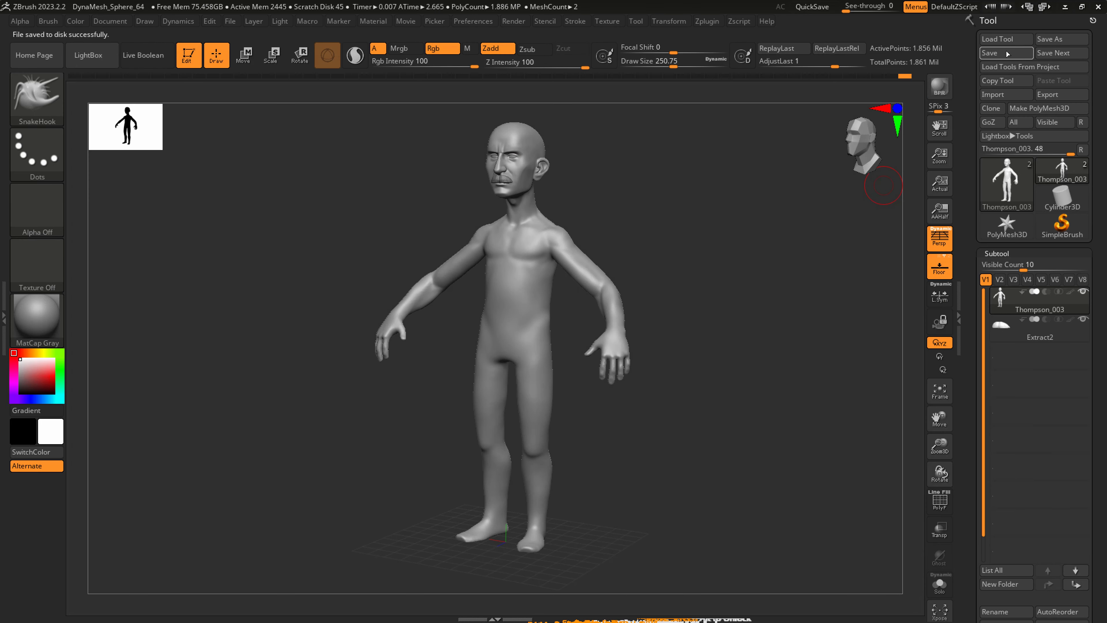